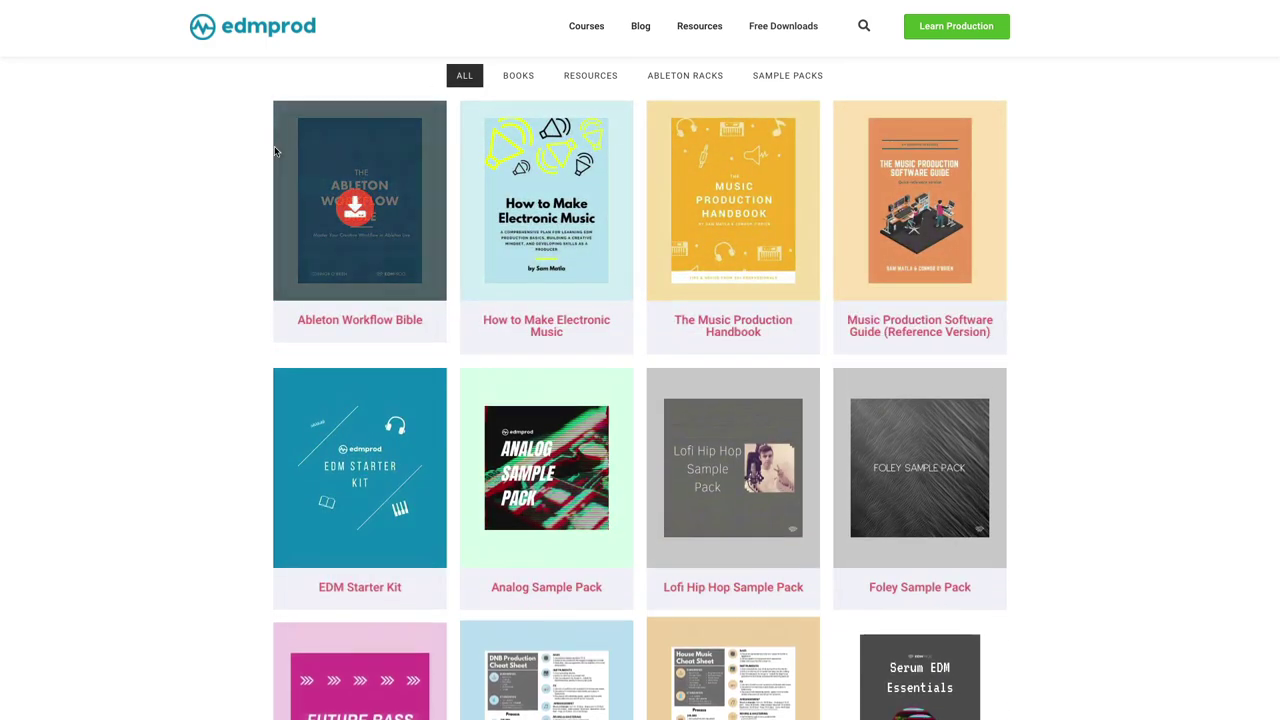
Step: Add LFOTool from the plug-in favourites to the Bass track and reposition its window
{"action": "scroll", "coordinate": [260, 157], "scroll_direction": "down", "scroll_amount": 1}
{"action": "scroll", "coordinate": [260, 157], "scroll_direction": "down", "scroll_amount": 6}
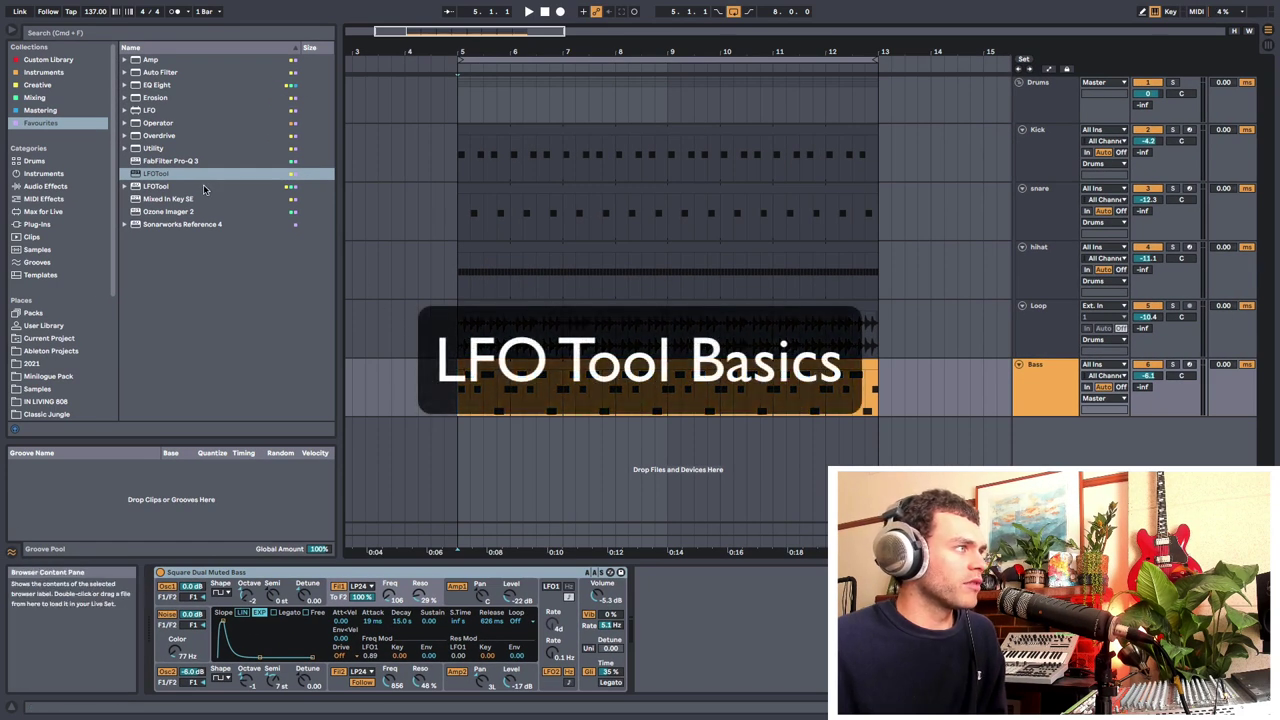
{"action": "left_click", "coordinate": [204, 187]}
{"action": "double_click", "coordinate": [143, 187]}
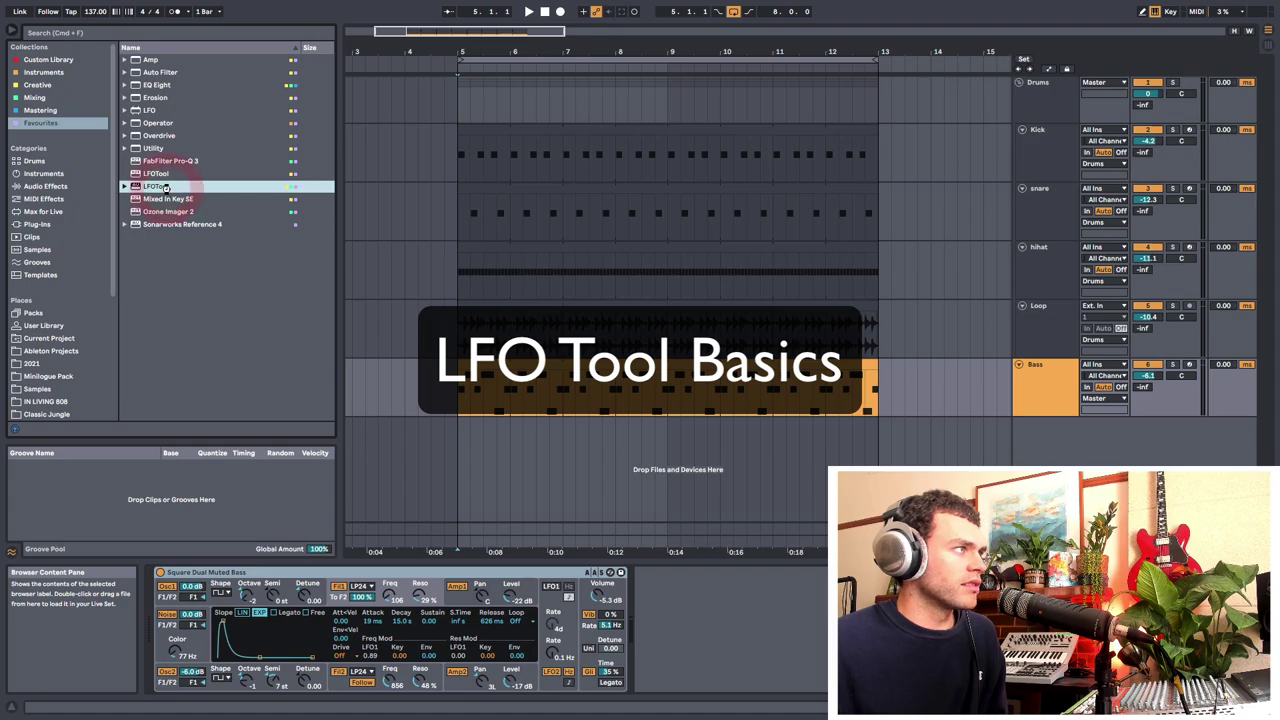
{"action": "left_click_drag", "start_coordinate": [643, 266], "coordinate": [586, 109]}
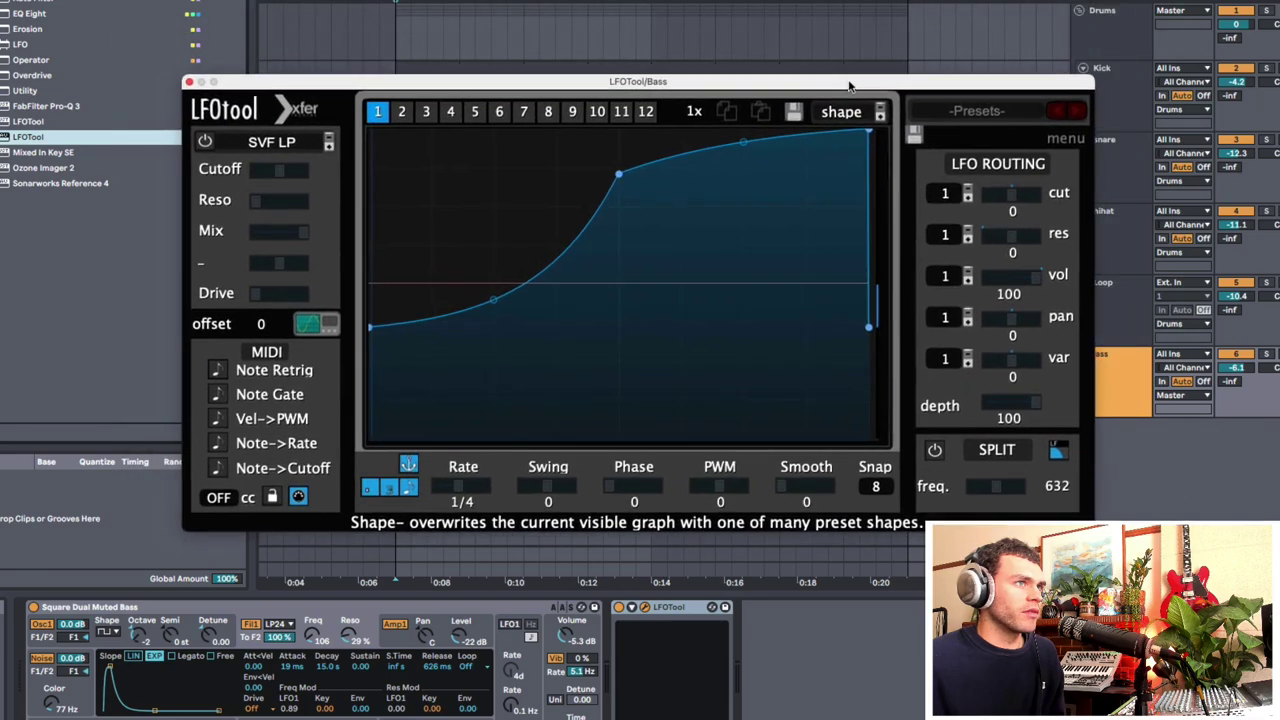
{"action": "left_click_drag", "start_coordinate": [849, 82], "coordinate": [771, 70]}
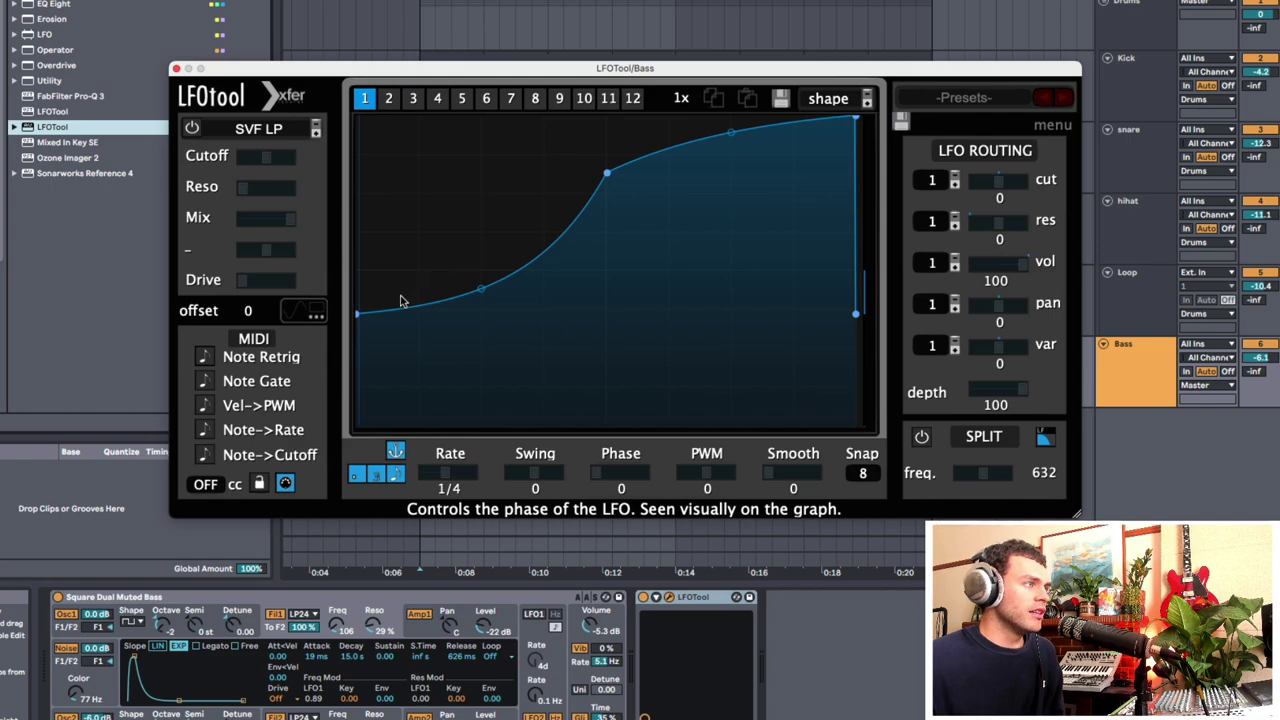
Step: Raise the curve's end points, shift the upper-middle node, and add then delete a node
{"action": "mouse_move", "coordinate": [358, 314]}
{"action": "left_mouse_down"}
{"action": "mouse_move", "coordinate": [358, 338]}
{"action": "mouse_move", "coordinate": [358, 307]}
{"action": "left_mouse_up"}
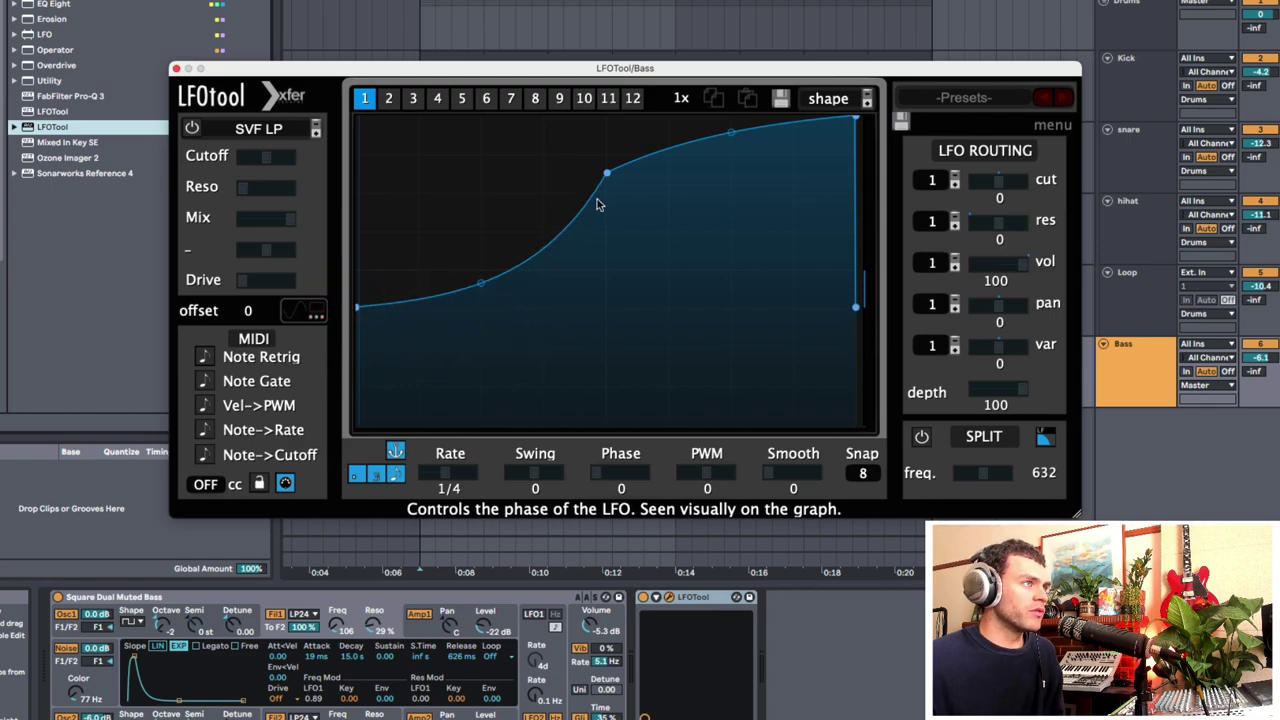
{"action": "mouse_move", "coordinate": [606, 174]}
{"action": "left_mouse_down"}
{"action": "mouse_move", "coordinate": [597, 291]}
{"action": "mouse_move", "coordinate": [600, 194]}
{"action": "mouse_move", "coordinate": [613, 179]}
{"action": "mouse_move", "coordinate": [607, 196]}
{"action": "mouse_move", "coordinate": [599, 178]}
{"action": "left_mouse_up"}
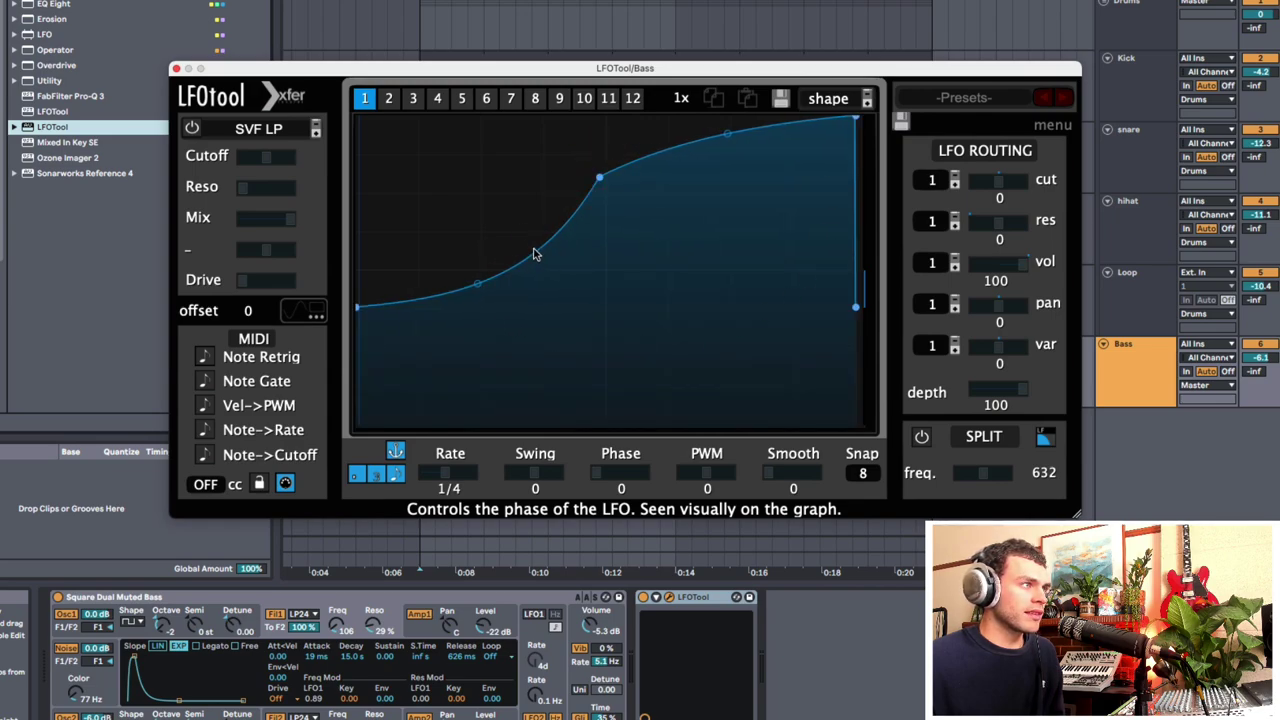
{"action": "left_click_drag", "start_coordinate": [534, 254], "coordinate": [492, 257]}
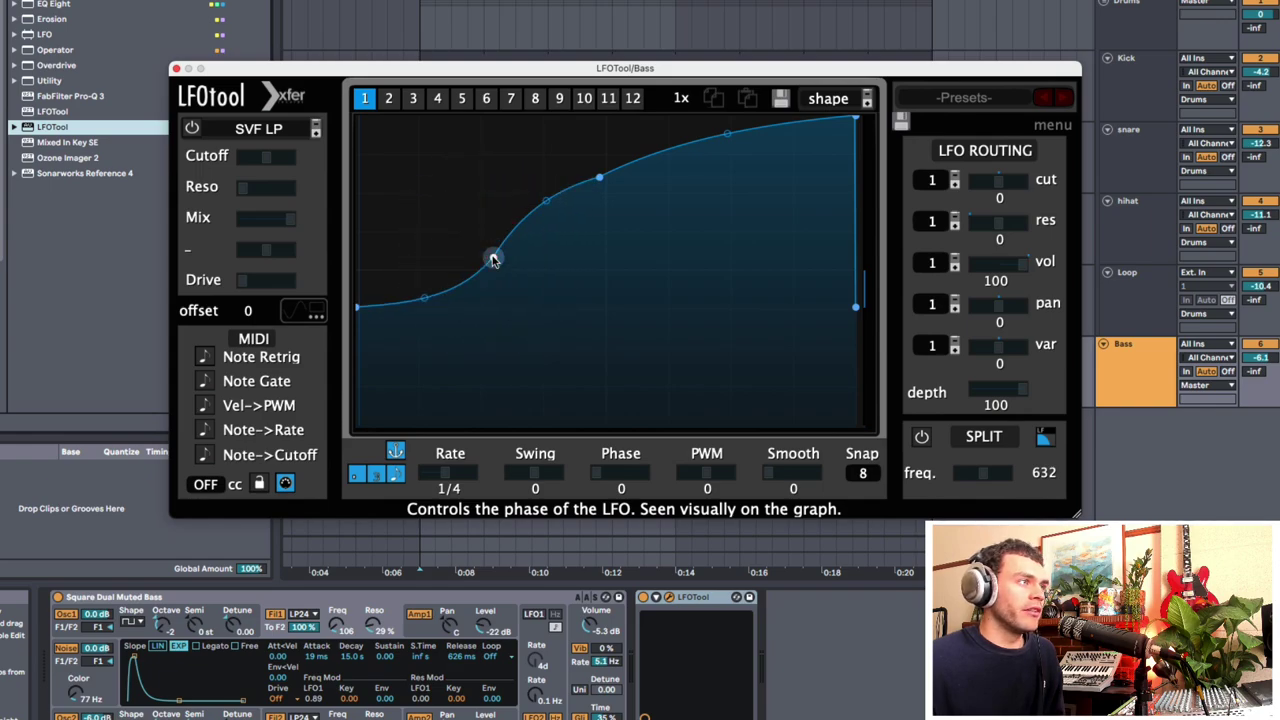
{"action": "double_click", "coordinate": [492, 257]}
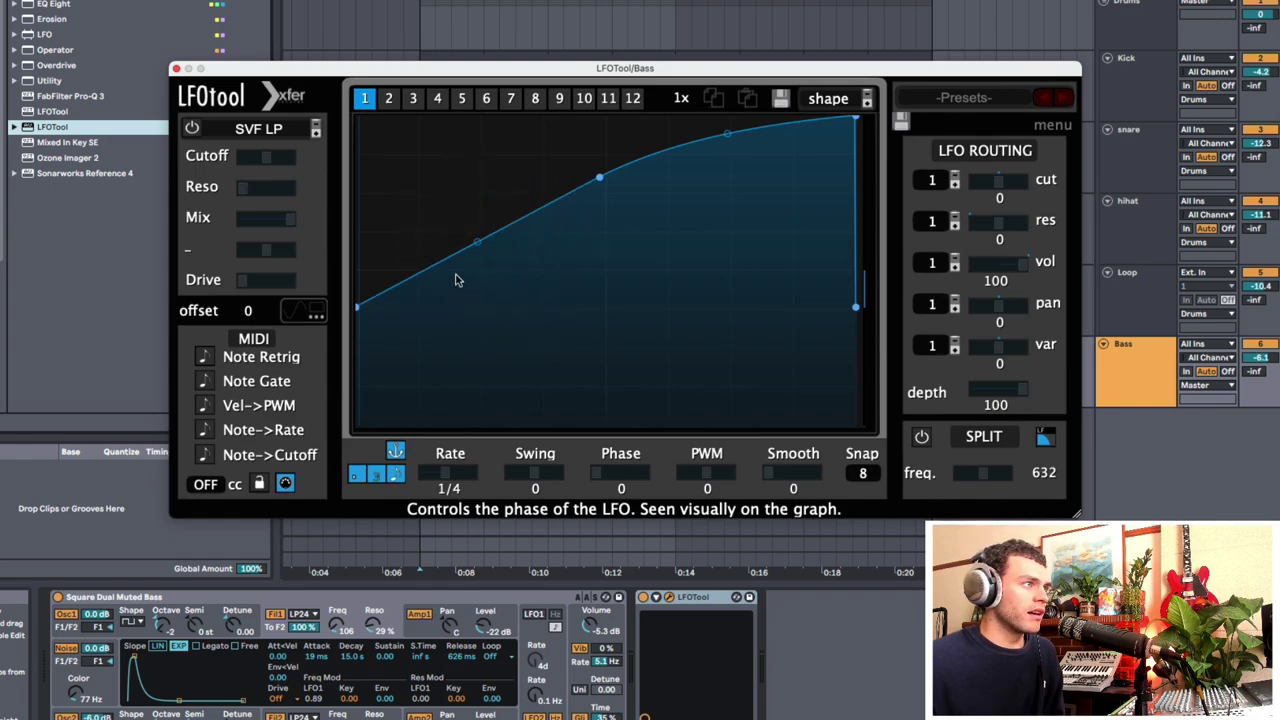
Step: Bend the left segment, lower the middle node, and paint raised flat steps mid-curve
{"action": "left_click_drag", "start_coordinate": [477, 243], "coordinate": [478, 293]}
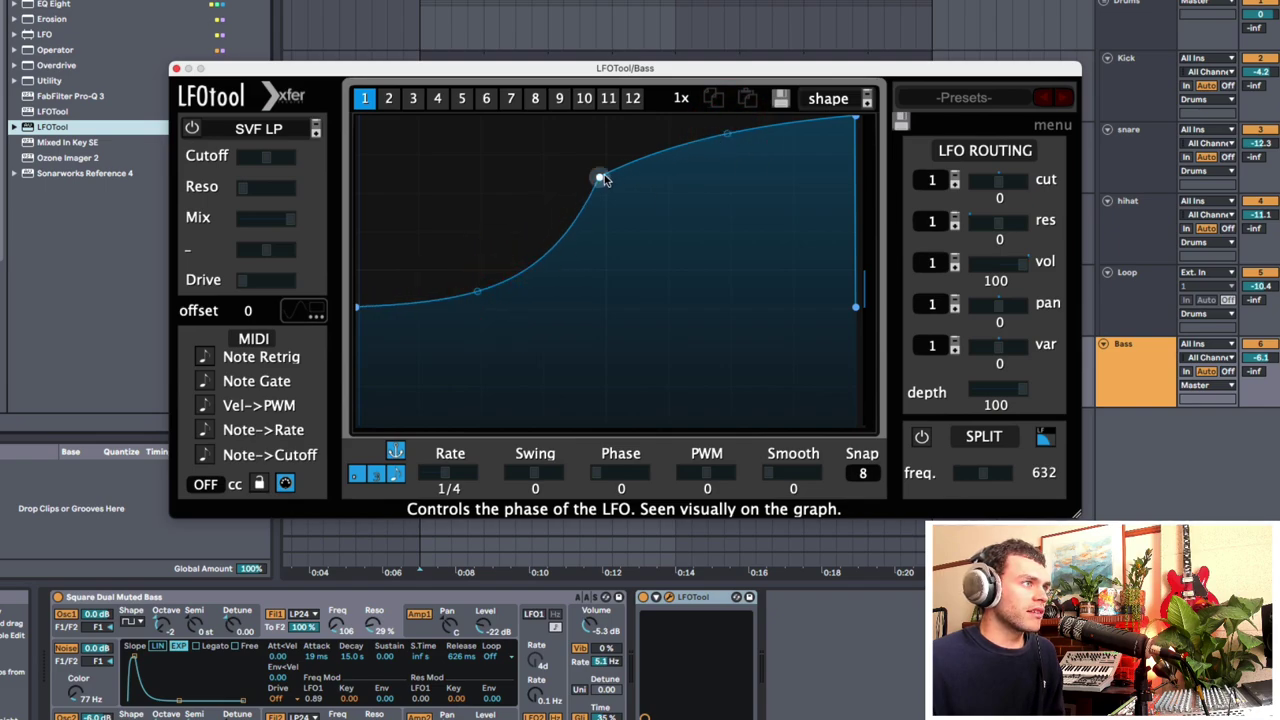
{"action": "left_click_drag", "start_coordinate": [600, 177], "coordinate": [593, 236]}
{"action": "mouse_move", "coordinate": [474, 300]}
{"action": "left_mouse_down"}
{"action": "mouse_move", "coordinate": [469, 349]}
{"action": "mouse_move", "coordinate": [449, 163]}
{"action": "mouse_move", "coordinate": [472, 298]}
{"action": "left_mouse_up"}
{"action": "mouse_move", "coordinate": [594, 237]}
{"action": "left_mouse_down"}
{"action": "mouse_move", "coordinate": [608, 238]}
{"action": "mouse_move", "coordinate": [506, 226]}
{"action": "mouse_move", "coordinate": [414, 194]}
{"action": "mouse_move", "coordinate": [605, 231]}
{"action": "mouse_move", "coordinate": [594, 223]}
{"action": "mouse_move", "coordinate": [606, 271]}
{"action": "mouse_move", "coordinate": [606, 192]}
{"action": "mouse_move", "coordinate": [603, 216]}
{"action": "left_mouse_up"}
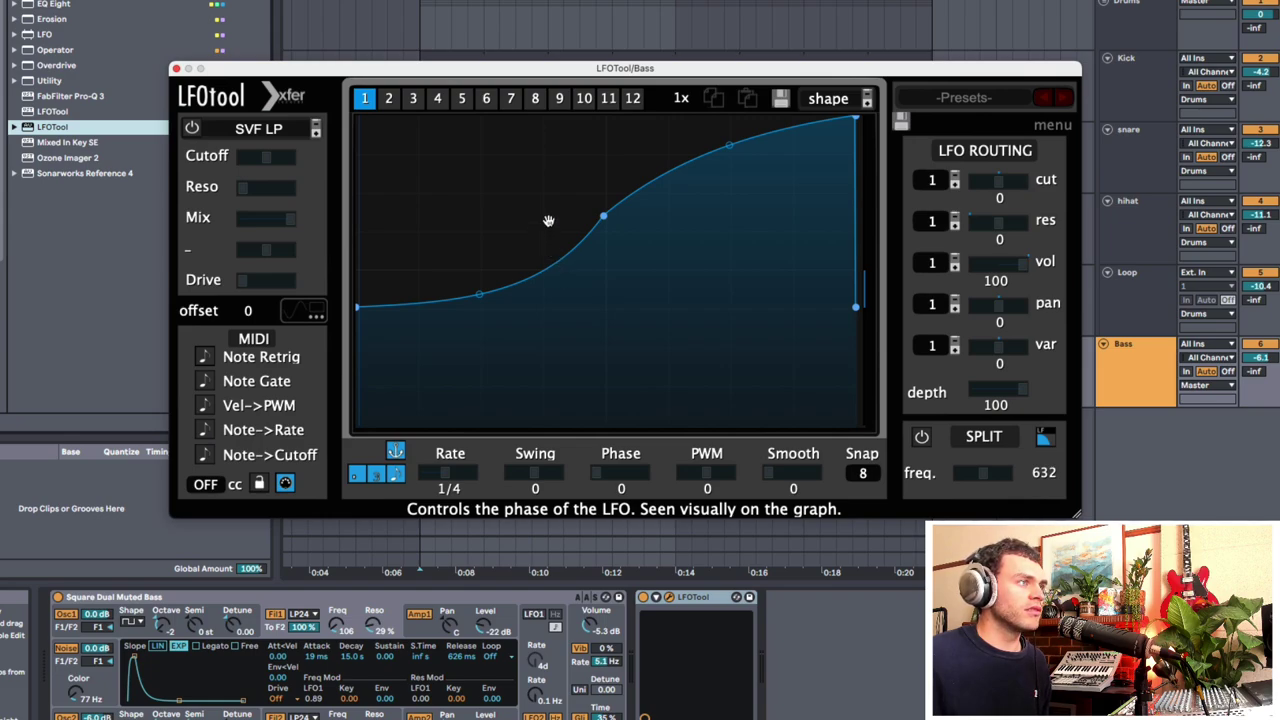
{"action": "mouse_move", "coordinate": [548, 221]}
{"action": "left_mouse_down"}
{"action": "mouse_move", "coordinate": [540, 349]}
{"action": "mouse_move", "coordinate": [506, 287]}
{"action": "mouse_move", "coordinate": [521, 197]}
{"action": "left_mouse_up"}
{"action": "mouse_move", "coordinate": [447, 301]}
{"action": "left_mouse_down"}
{"action": "mouse_move", "coordinate": [385, 382]}
{"action": "mouse_move", "coordinate": [443, 240]}
{"action": "left_mouse_up"}
Step: Paint the whole LFOTool curve as flat steps at varying heights, ending in a high plateau
{"action": "left_click", "coordinate": [380, 380]}
{"action": "mouse_move", "coordinate": [509, 271]}
{"action": "left_mouse_down"}
{"action": "mouse_move", "coordinate": [495, 351]}
{"action": "mouse_move", "coordinate": [494, 180]}
{"action": "left_mouse_up"}
{"action": "left_click_drag", "start_coordinate": [457, 306], "coordinate": [466, 326]}
{"action": "left_click_drag", "start_coordinate": [565, 277], "coordinate": [572, 254]}
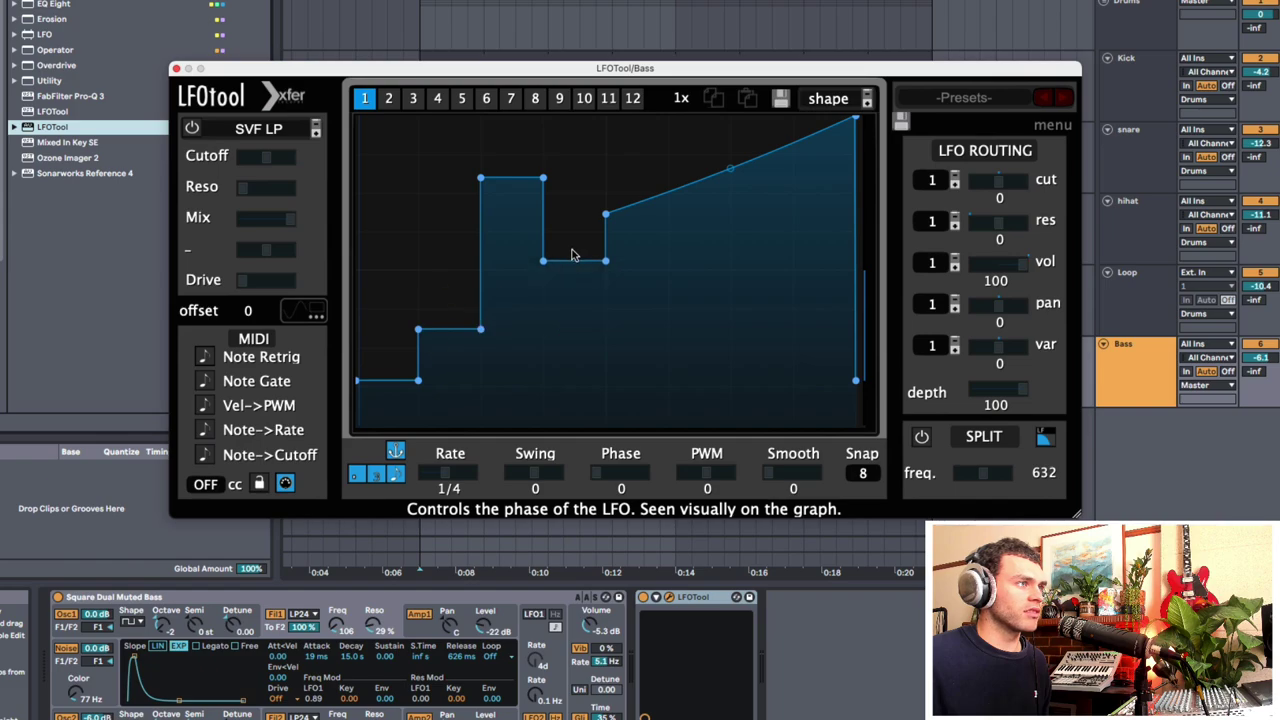
{"action": "left_click", "coordinate": [620, 158]}
{"action": "left_click", "coordinate": [691, 329]}
{"action": "left_click", "coordinate": [760, 307]}
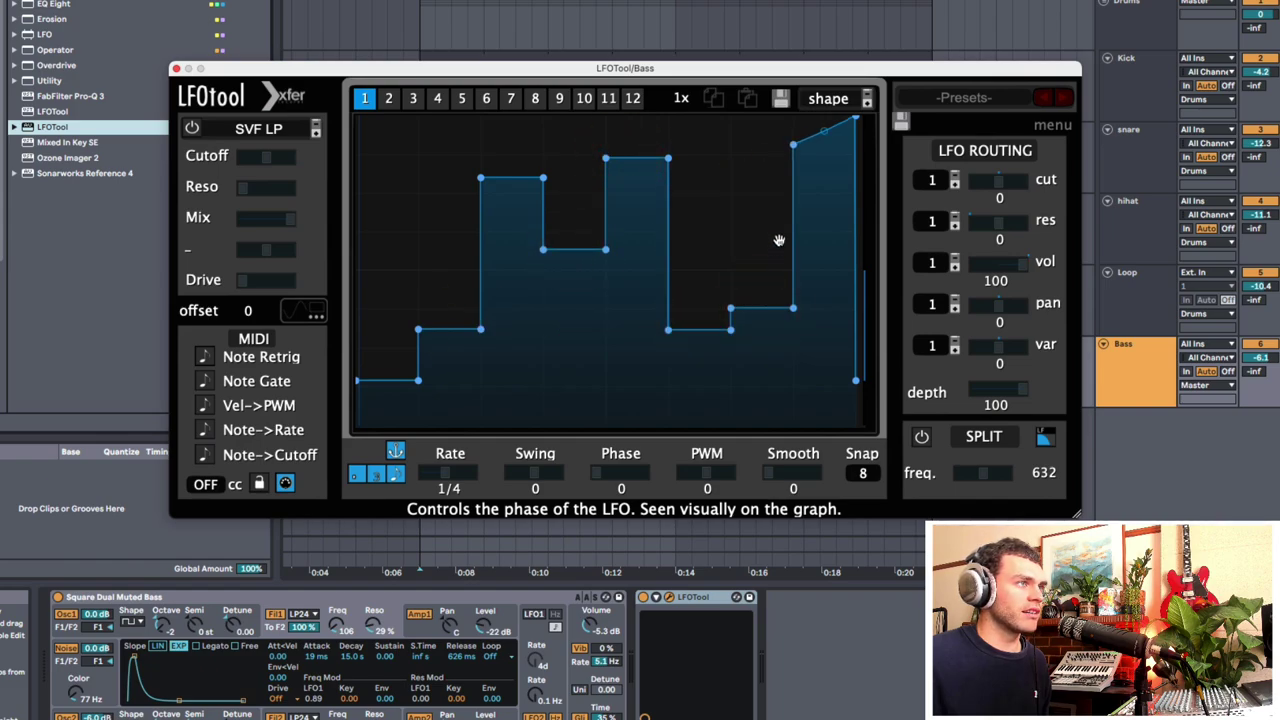
{"action": "mouse_move", "coordinate": [779, 240]}
{"action": "left_mouse_down"}
{"action": "mouse_move", "coordinate": [637, 220]}
{"action": "mouse_move", "coordinate": [395, 222]}
{"action": "mouse_move", "coordinate": [412, 331]}
{"action": "mouse_move", "coordinate": [680, 314]}
{"action": "mouse_move", "coordinate": [797, 232]}
{"action": "mouse_move", "coordinate": [647, 175]}
{"action": "mouse_move", "coordinate": [472, 170]}
{"action": "mouse_move", "coordinate": [568, 285]}
{"action": "mouse_move", "coordinate": [636, 292]}
{"action": "mouse_move", "coordinate": [643, 255]}
{"action": "left_mouse_up"}
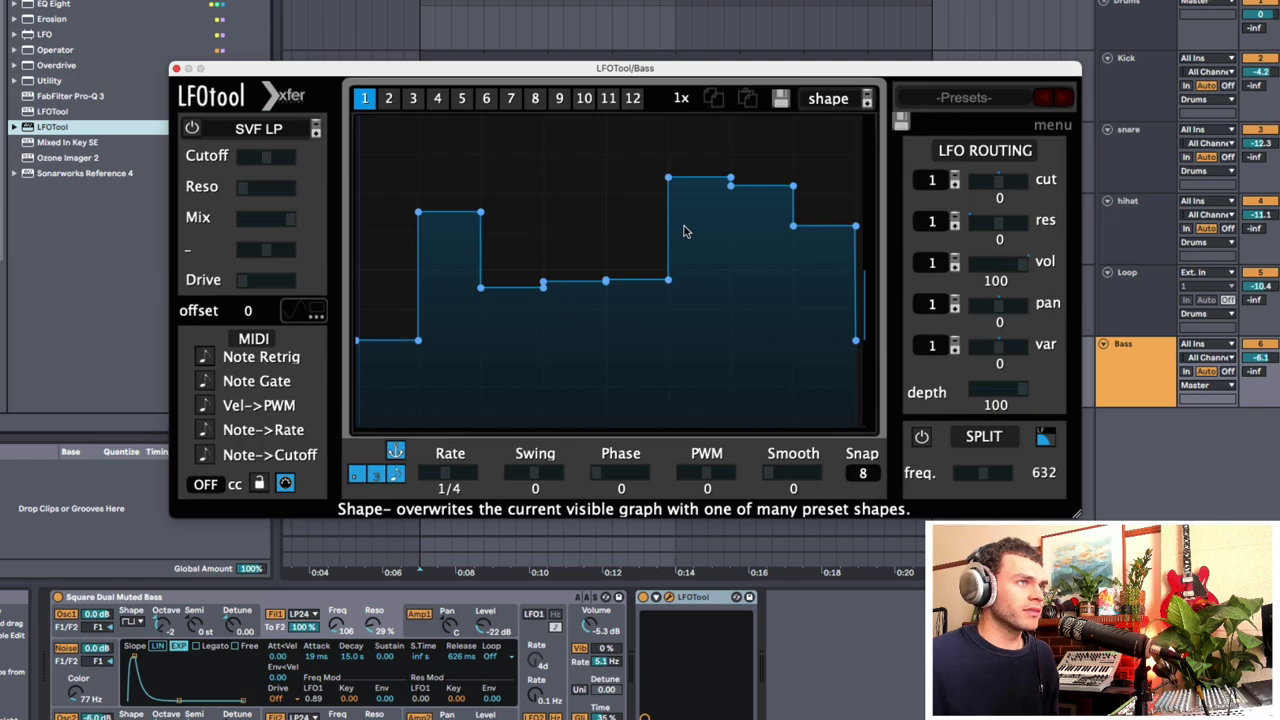
Step: Try the Basic flat 50 preset shape, then the Sidechain SC1 shape
{"action": "left_click", "coordinate": [828, 100]}
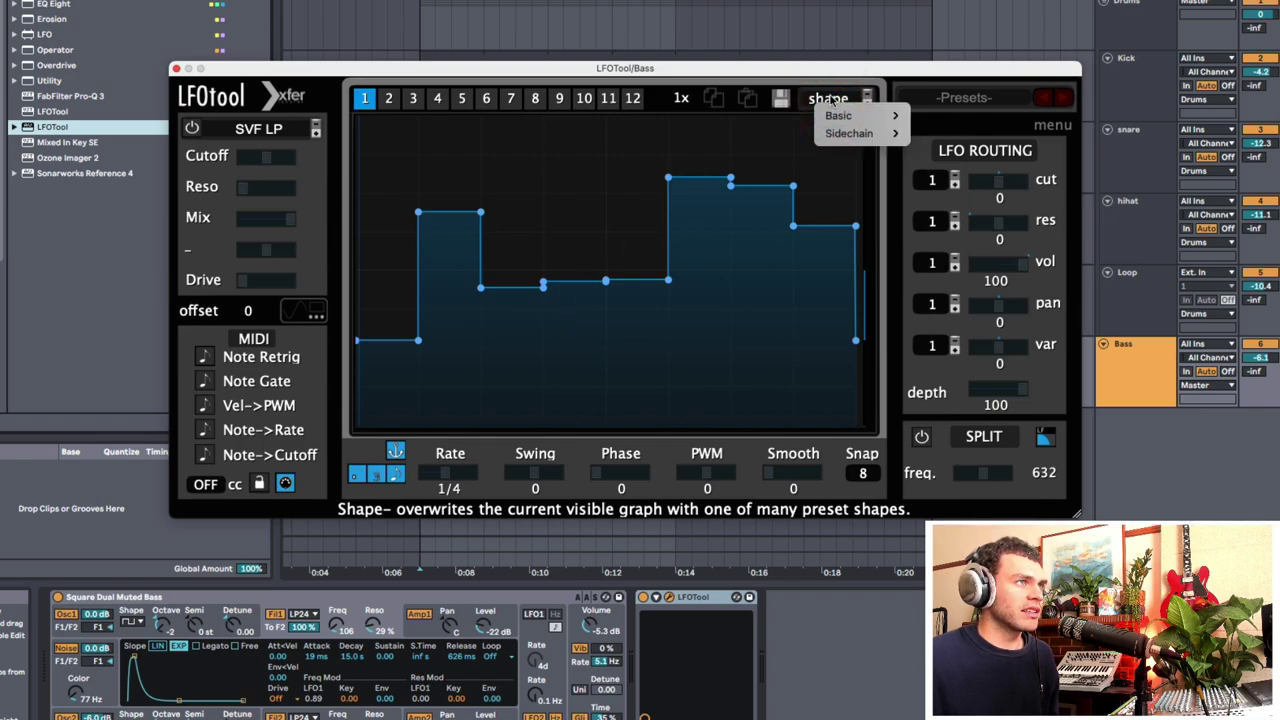
{"action": "mouse_move", "coordinate": [838, 116]}
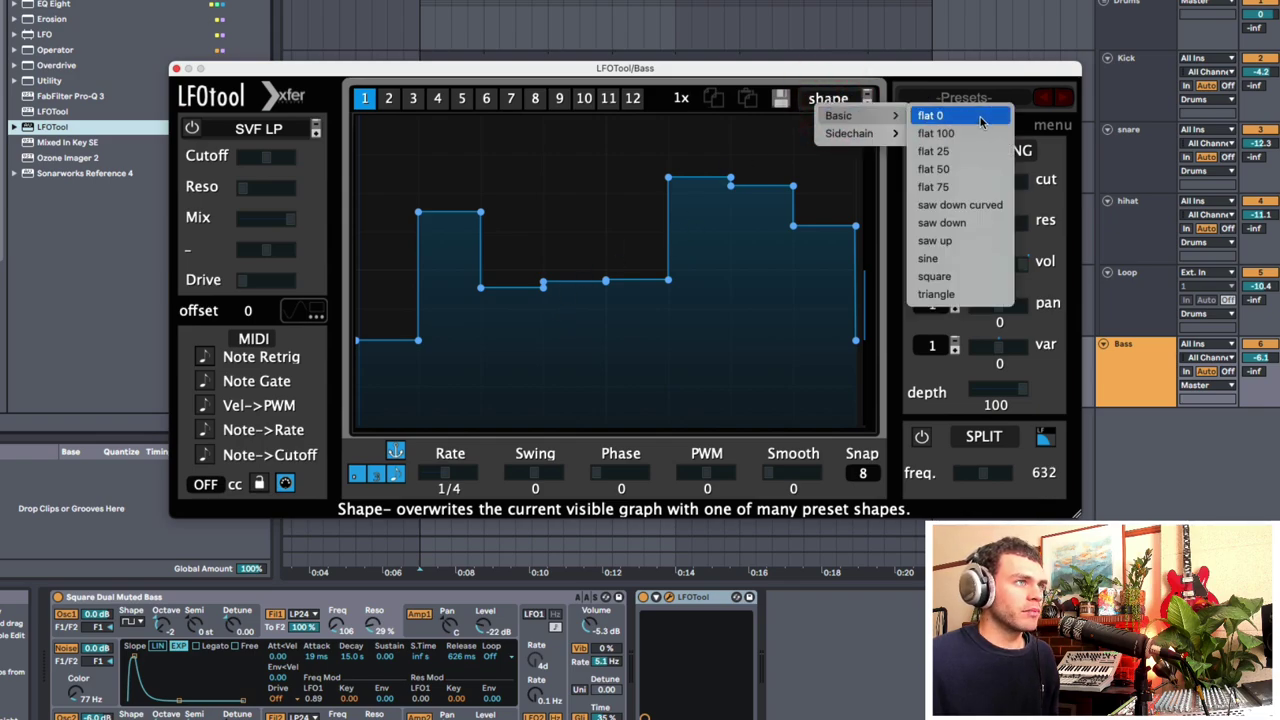
{"action": "left_click", "coordinate": [944, 171]}
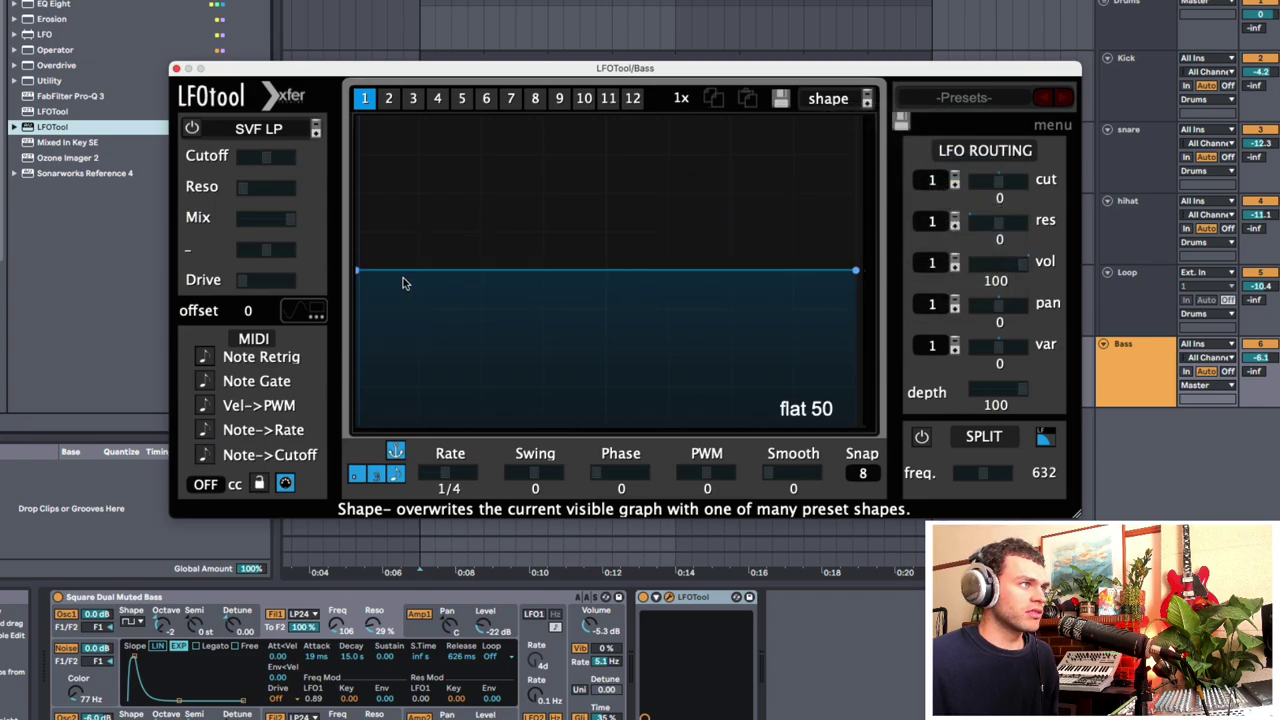
{"action": "left_click", "coordinate": [828, 98]}
{"action": "mouse_move", "coordinate": [893, 134]}
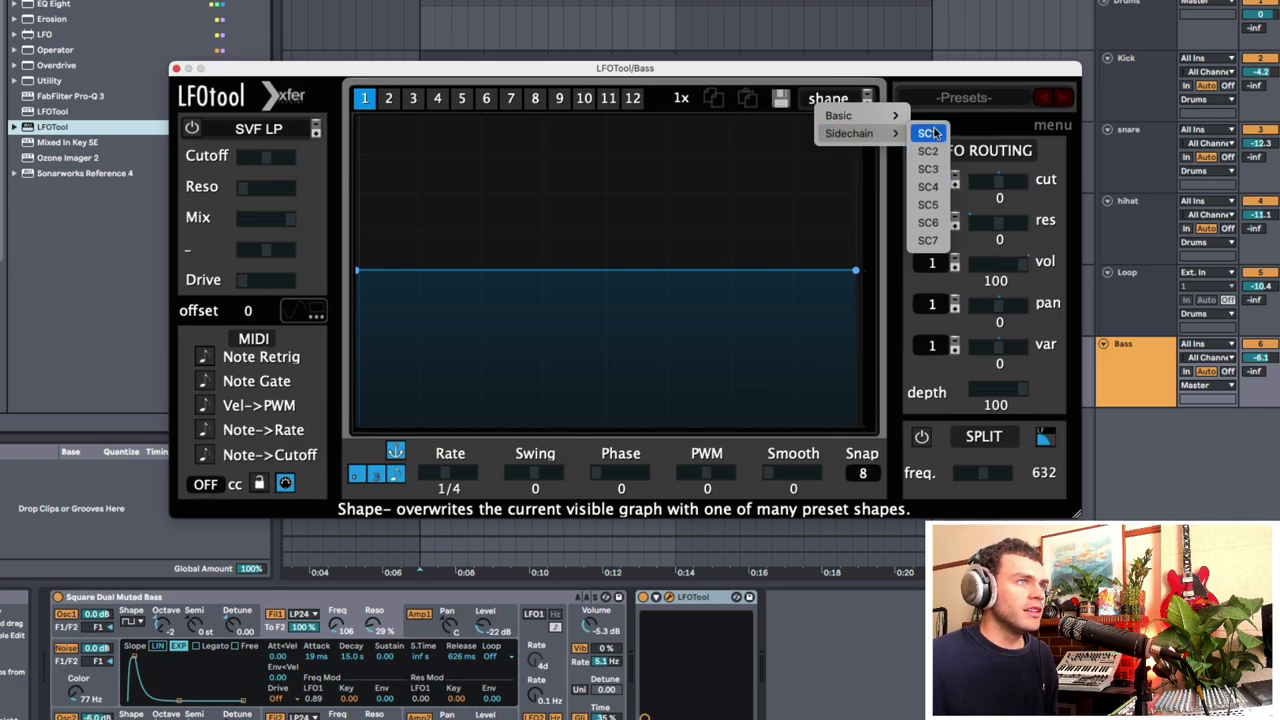
{"action": "left_click", "coordinate": [933, 134]}
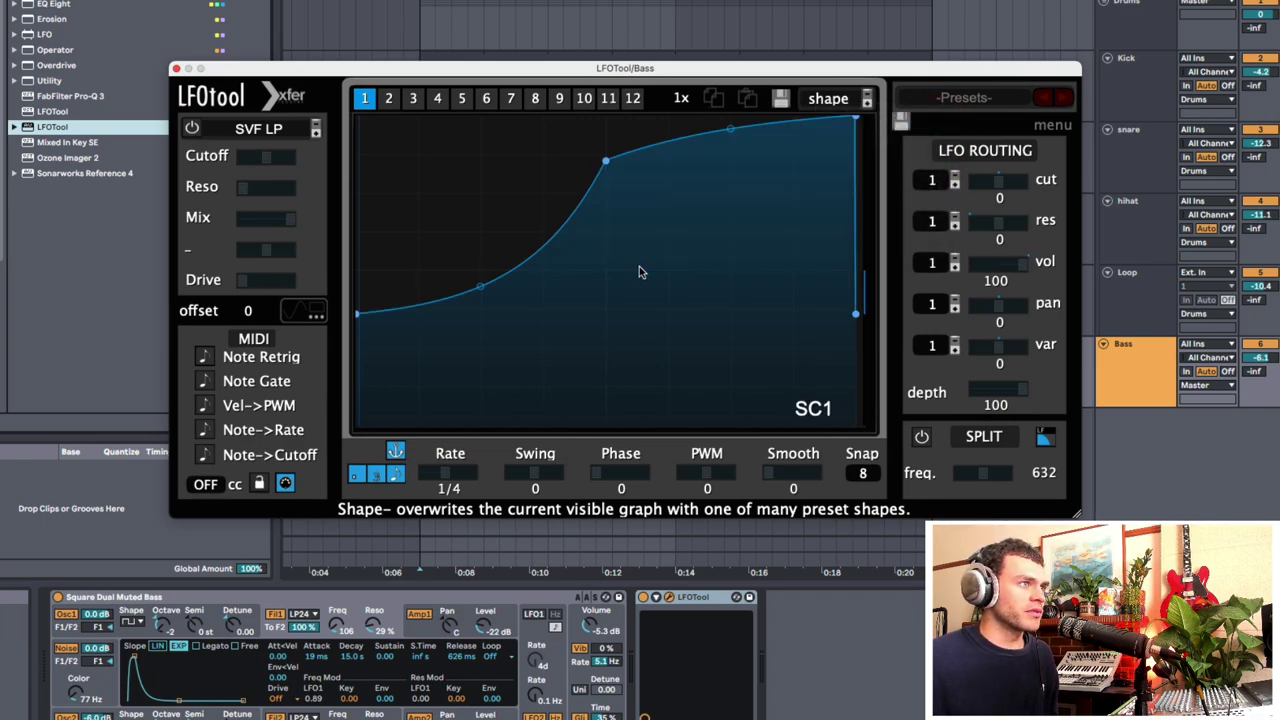
Step: Try the Sidechain SC4 shape, then settle on Sidechain SC5
{"action": "left_click", "coordinate": [812, 100]}
{"action": "mouse_move", "coordinate": [855, 133]}
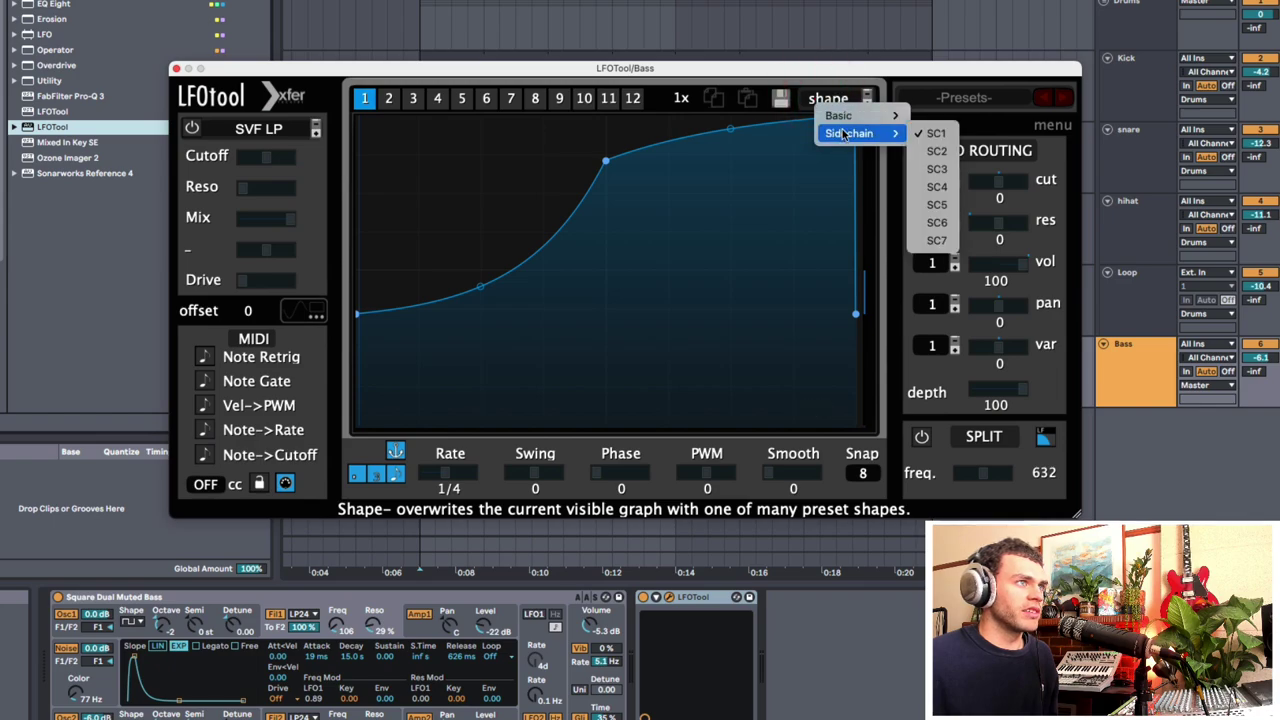
{"action": "left_click", "coordinate": [950, 187]}
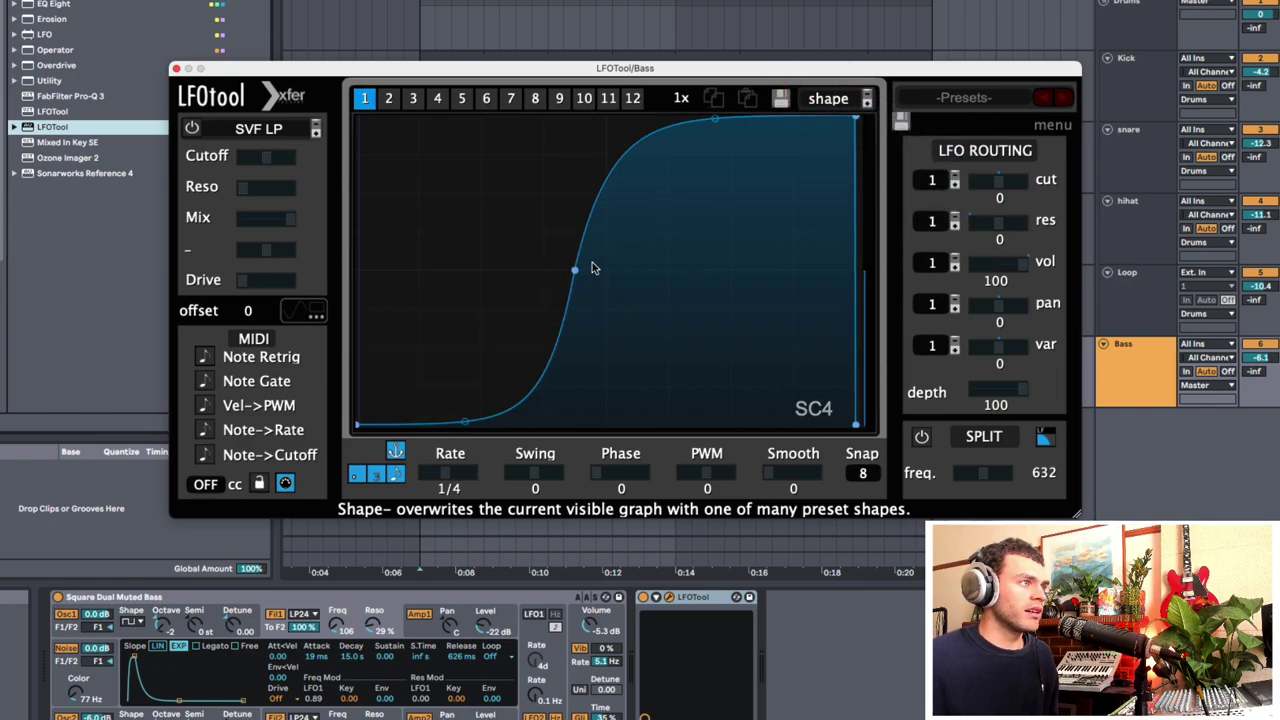
{"action": "left_click", "coordinate": [830, 102]}
{"action": "mouse_move", "coordinate": [853, 134]}
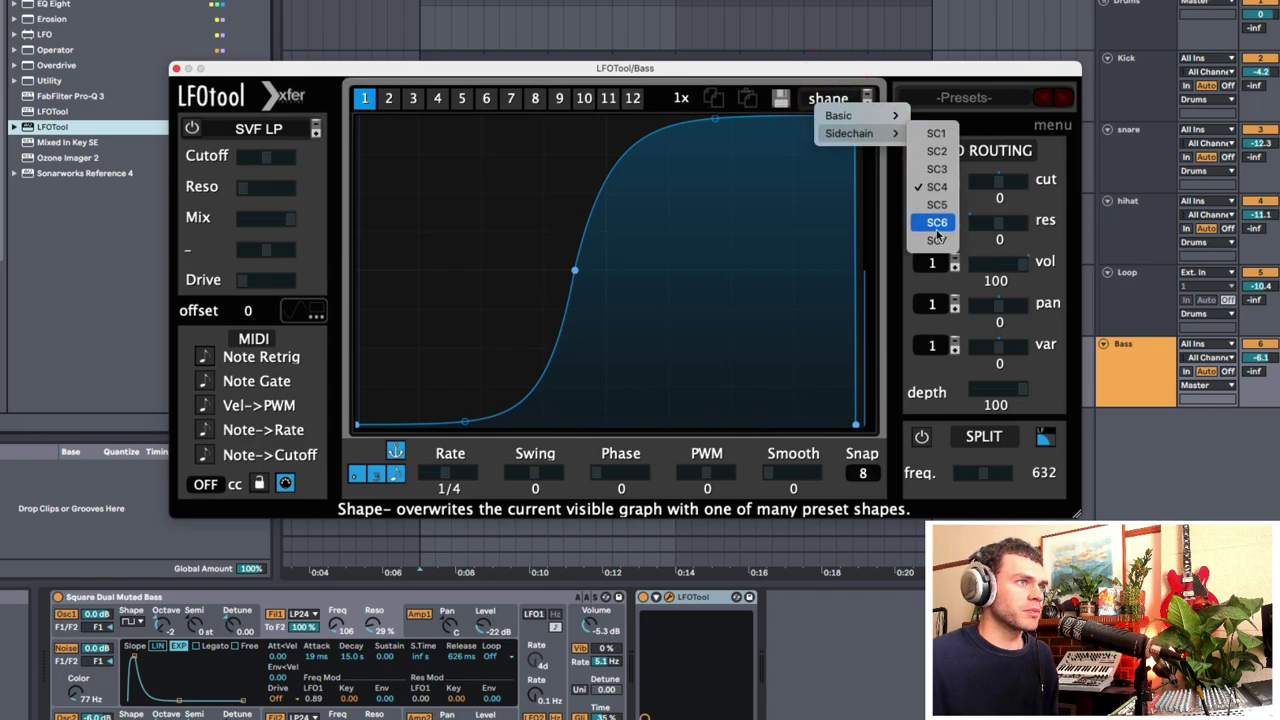
{"action": "left_click", "coordinate": [934, 205]}
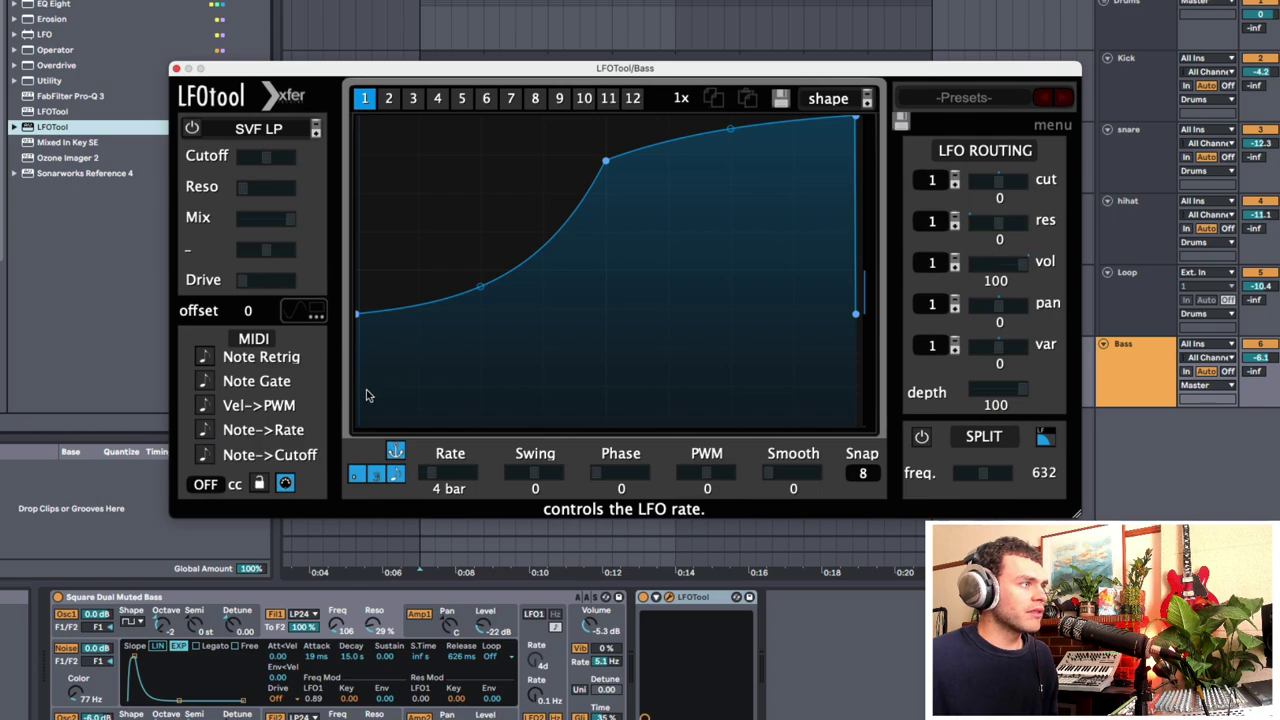
Step: Move the LFOTool window and reselect the Bass track to bring the plugin back
{"action": "left_click_drag", "start_coordinate": [524, 70], "coordinate": [497, 96]}
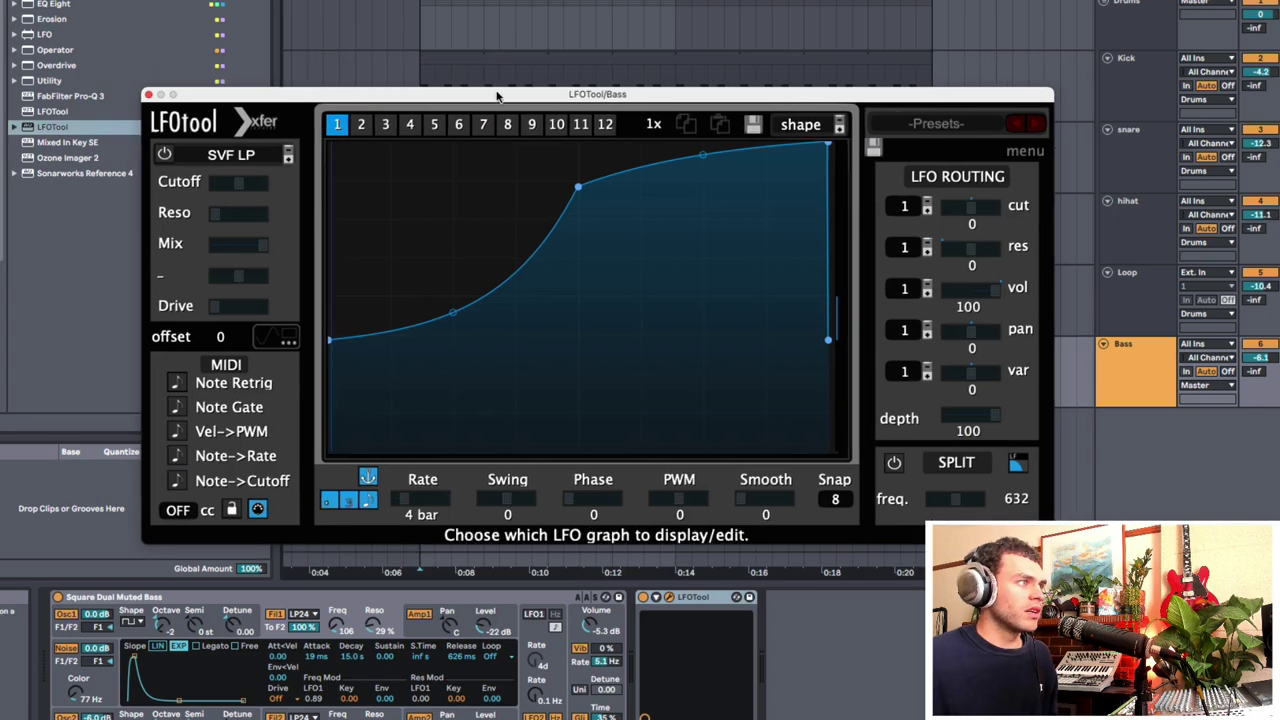
{"action": "left_click", "coordinate": [422, 43]}
{"action": "left_click", "coordinate": [422, 371]}
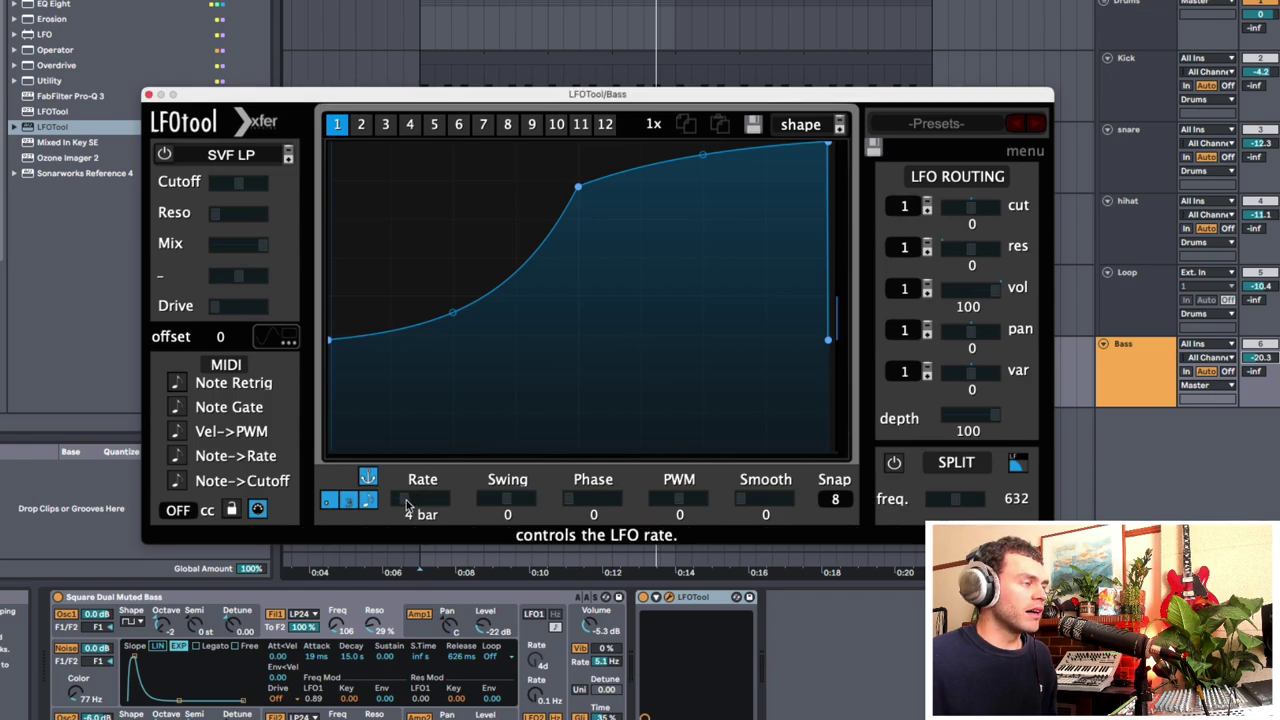
Step: Sweep the LFO rate through 2 bar, dotted 1/4, dotted values and 1/2
{"action": "left_click_drag", "start_coordinate": [406, 504], "coordinate": [424, 502]}
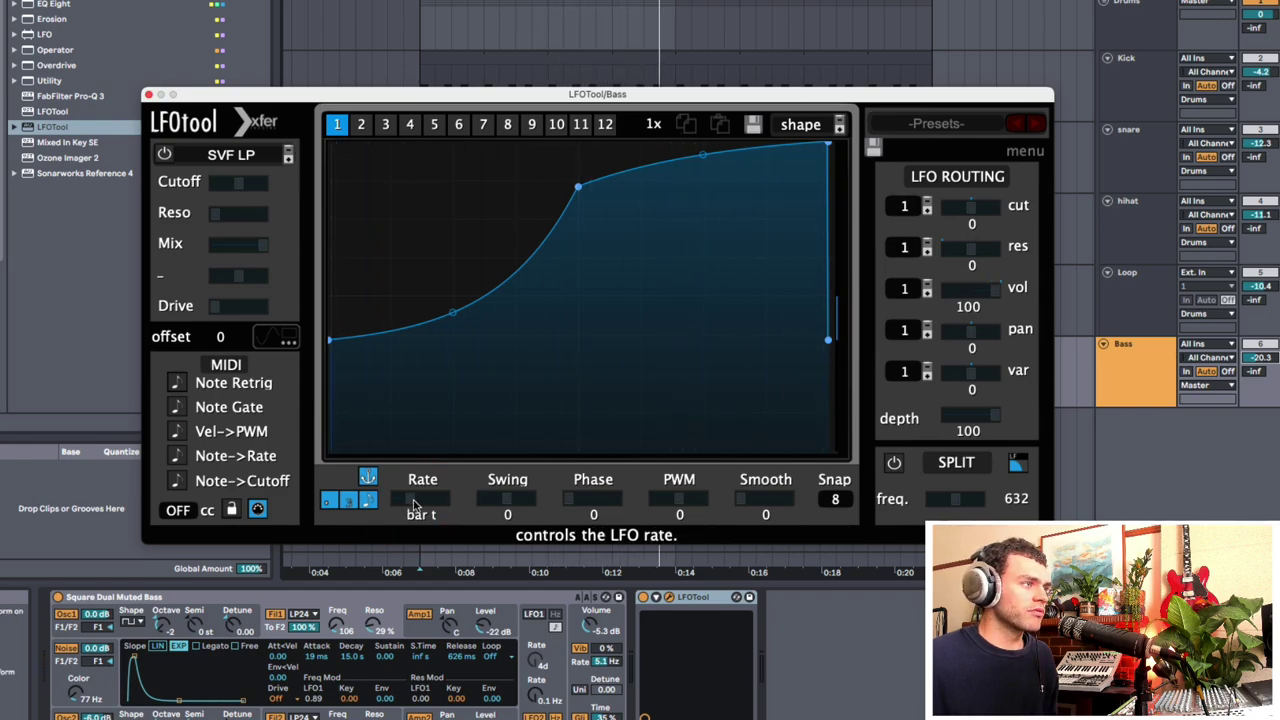
{"action": "left_click_drag", "start_coordinate": [414, 505], "coordinate": [372, 428]}
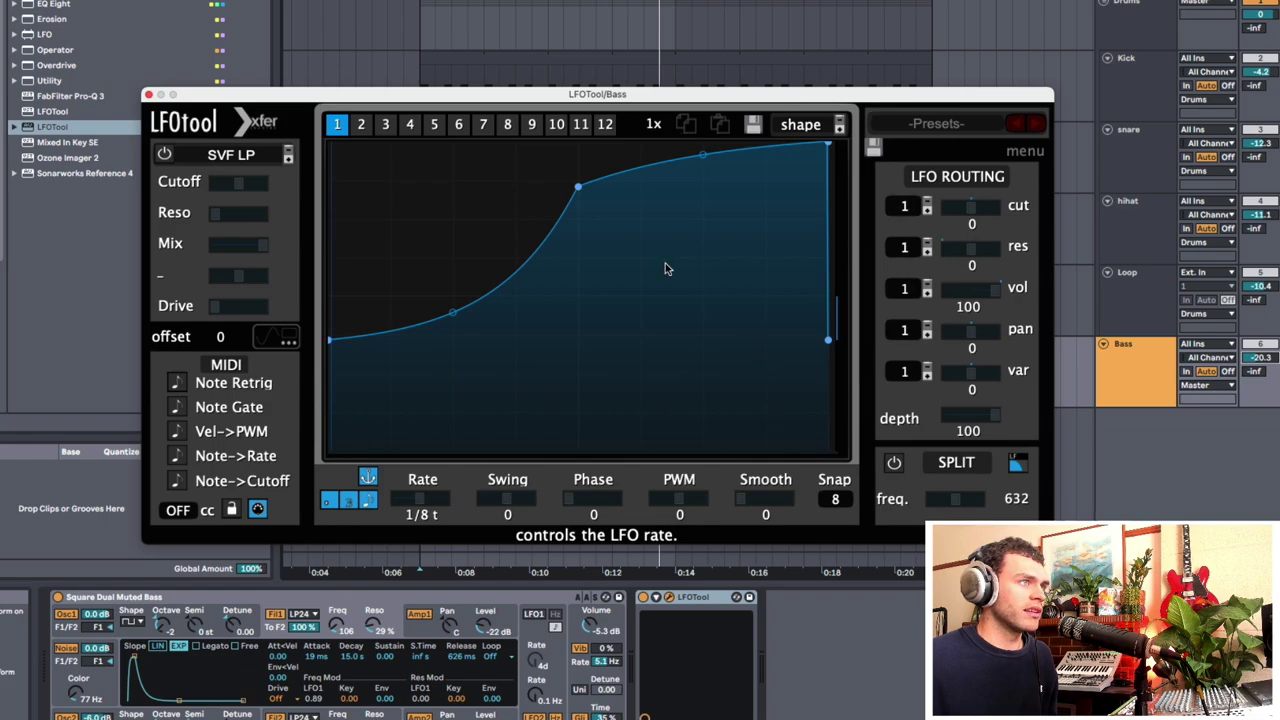
{"action": "mouse_move", "coordinate": [420, 500]}
{"action": "left_mouse_down"}
{"action": "mouse_move", "coordinate": [410, 505]}
{"action": "mouse_move", "coordinate": [424, 508]}
{"action": "left_mouse_up"}
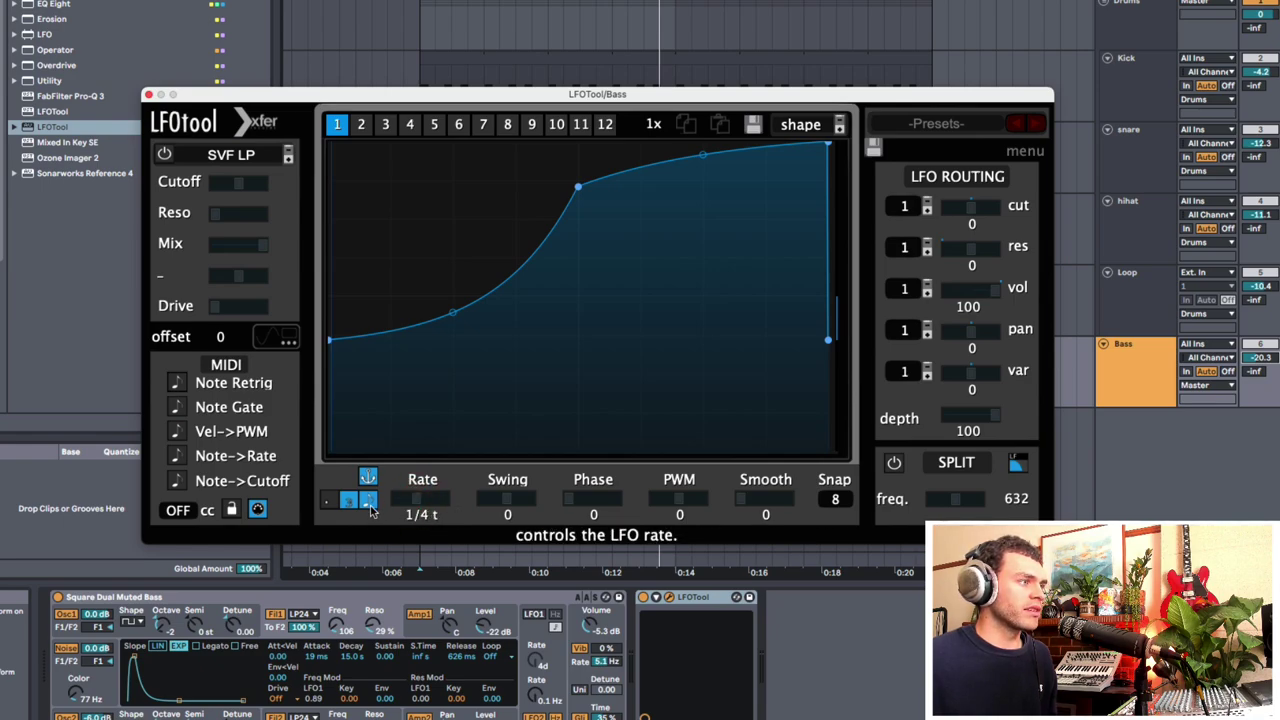
{"action": "left_click", "coordinate": [336, 503]}
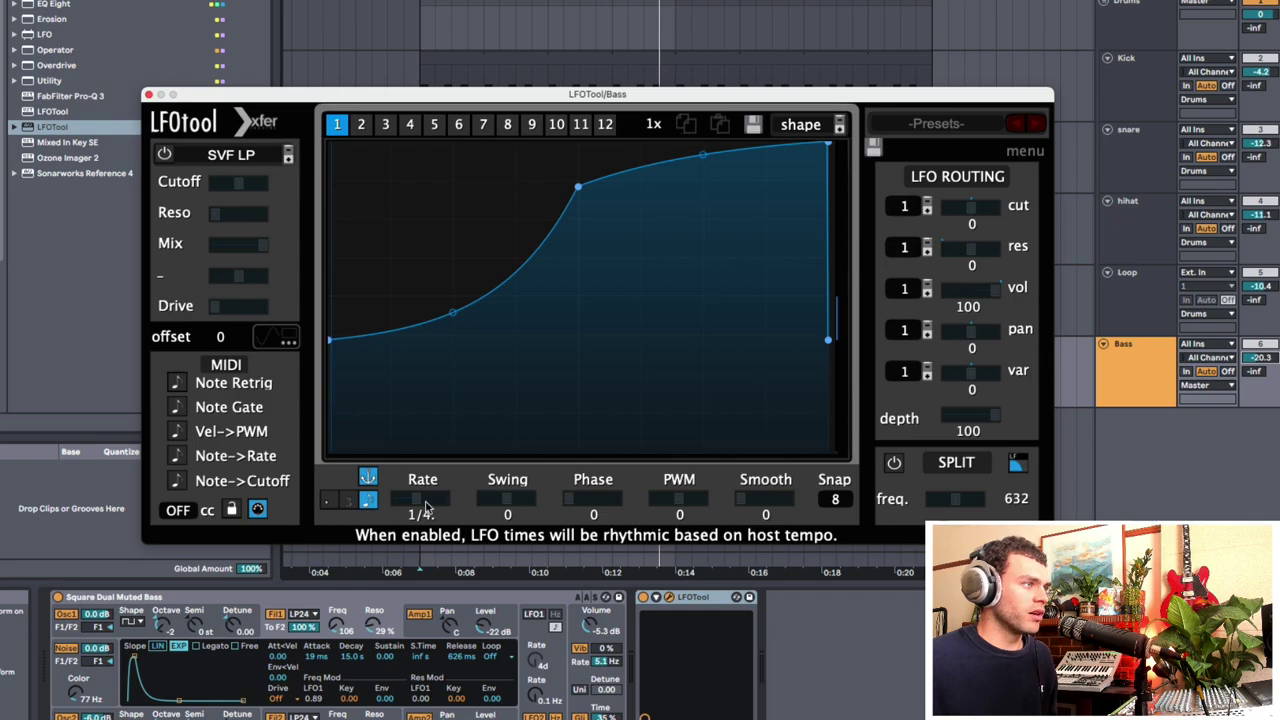
{"action": "mouse_move", "coordinate": [411, 503]}
{"action": "left_mouse_down"}
{"action": "mouse_move", "coordinate": [399, 503]}
{"action": "mouse_move", "coordinate": [416, 503]}
{"action": "left_mouse_up"}
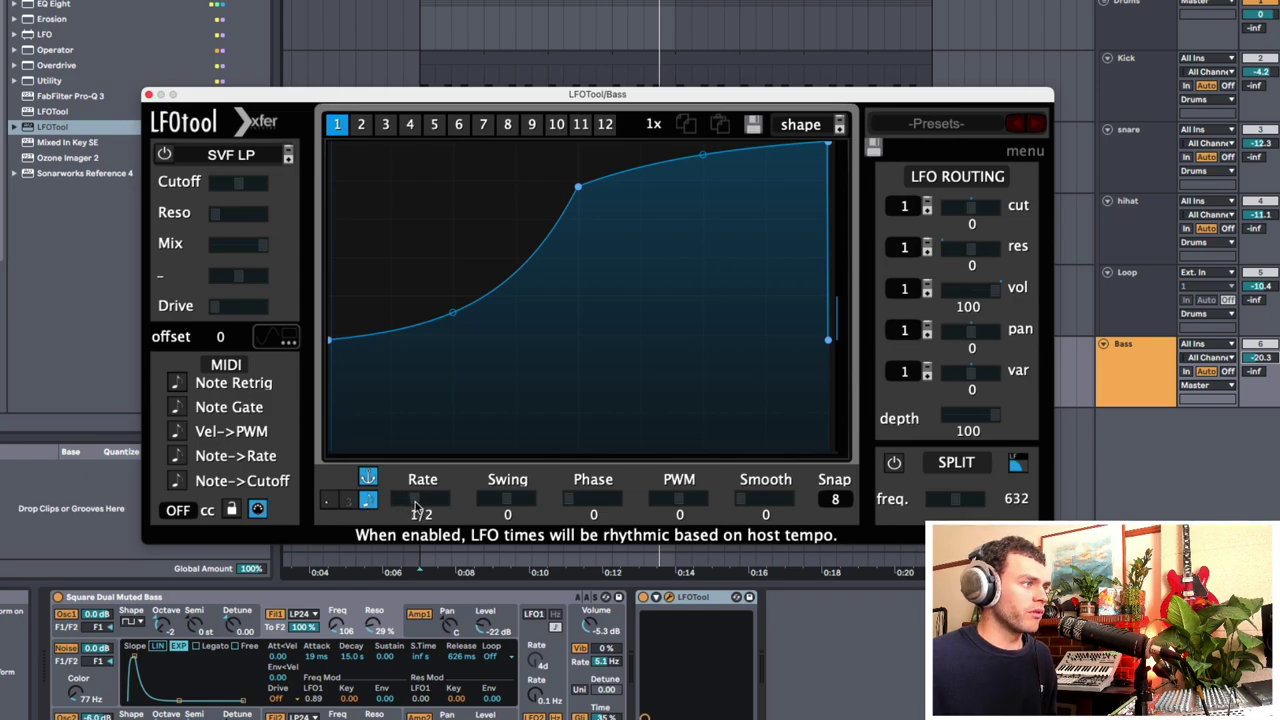
Step: Lock the rate to host tempo, switch to note values, and set Rate to 1/4
{"action": "left_click", "coordinate": [369, 478]}
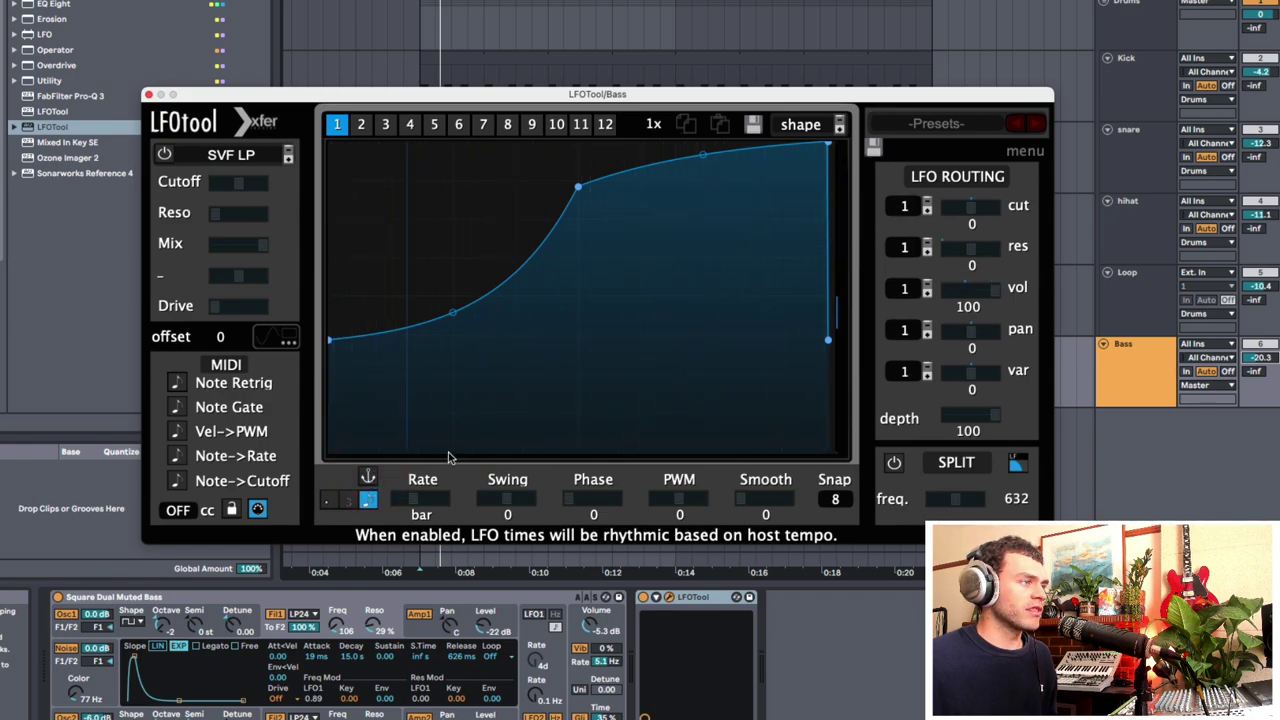
{"action": "left_click", "coordinate": [368, 477]}
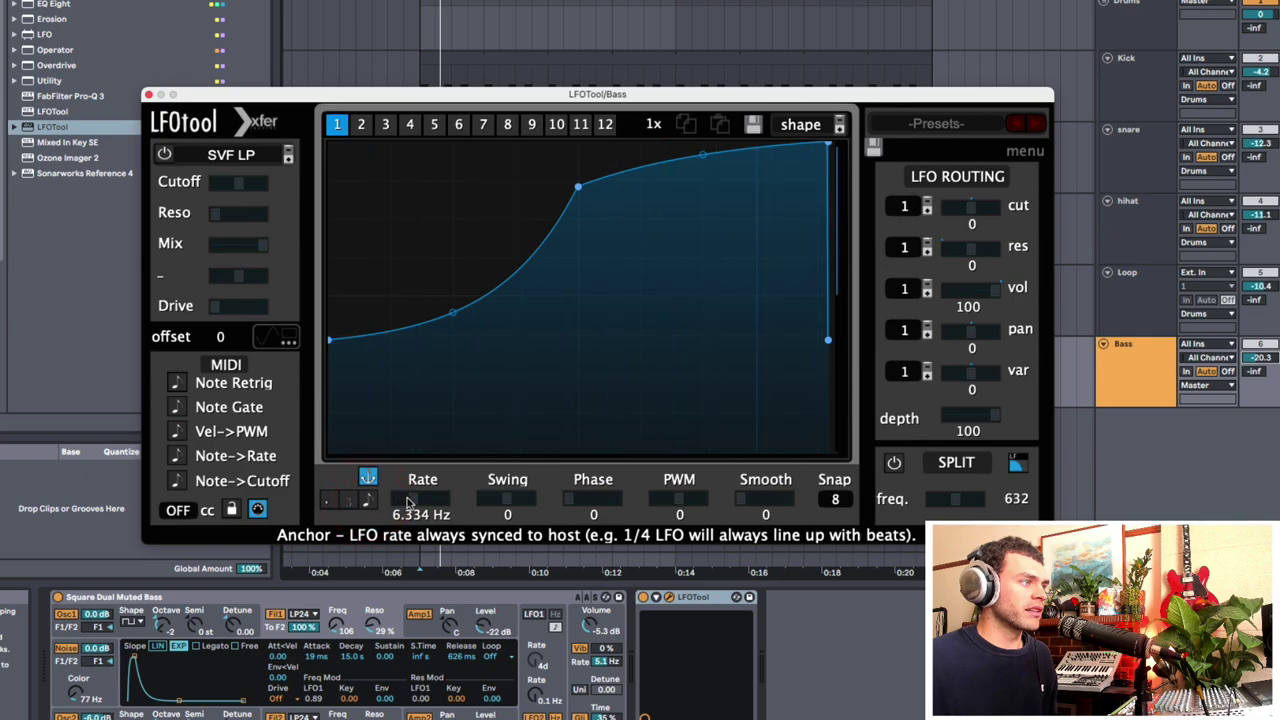
{"action": "mouse_move", "coordinate": [413, 501]}
{"action": "left_mouse_down"}
{"action": "mouse_move", "coordinate": [437, 501]}
{"action": "mouse_move", "coordinate": [410, 504]}
{"action": "left_mouse_up"}
{"action": "left_click", "coordinate": [370, 500]}
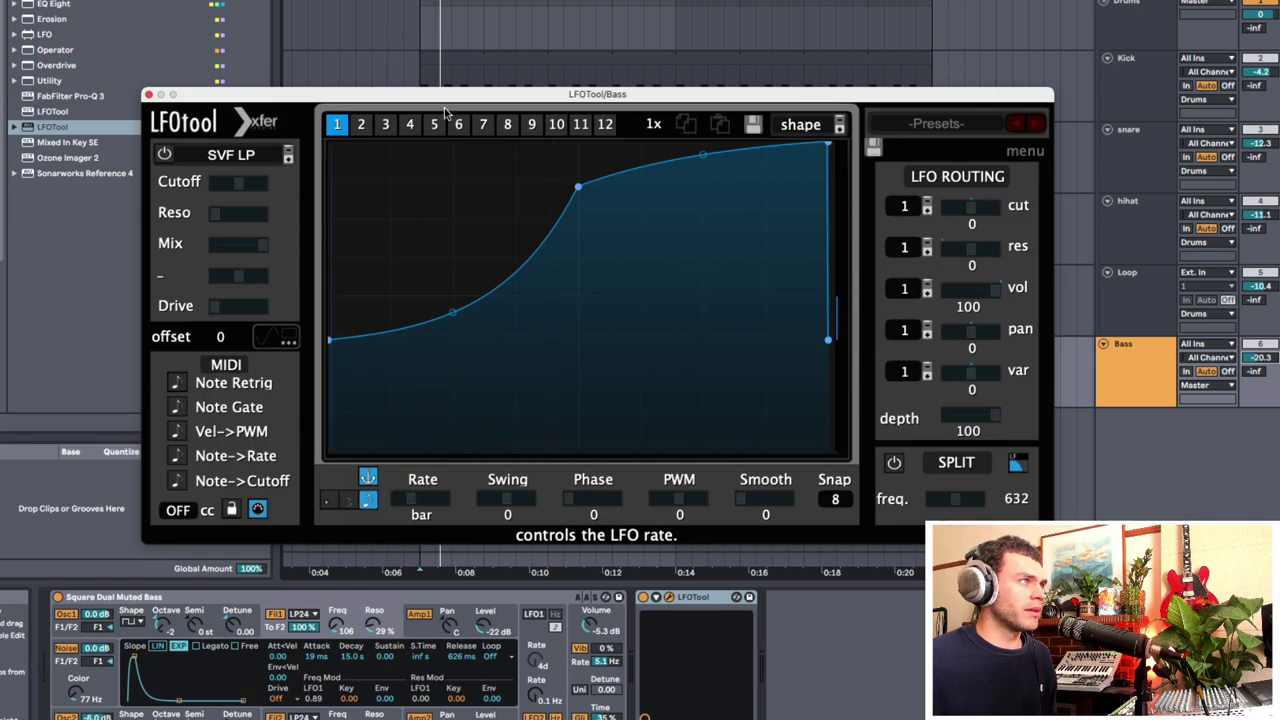
{"action": "left_click_drag", "start_coordinate": [530, 94], "coordinate": [527, 84]}
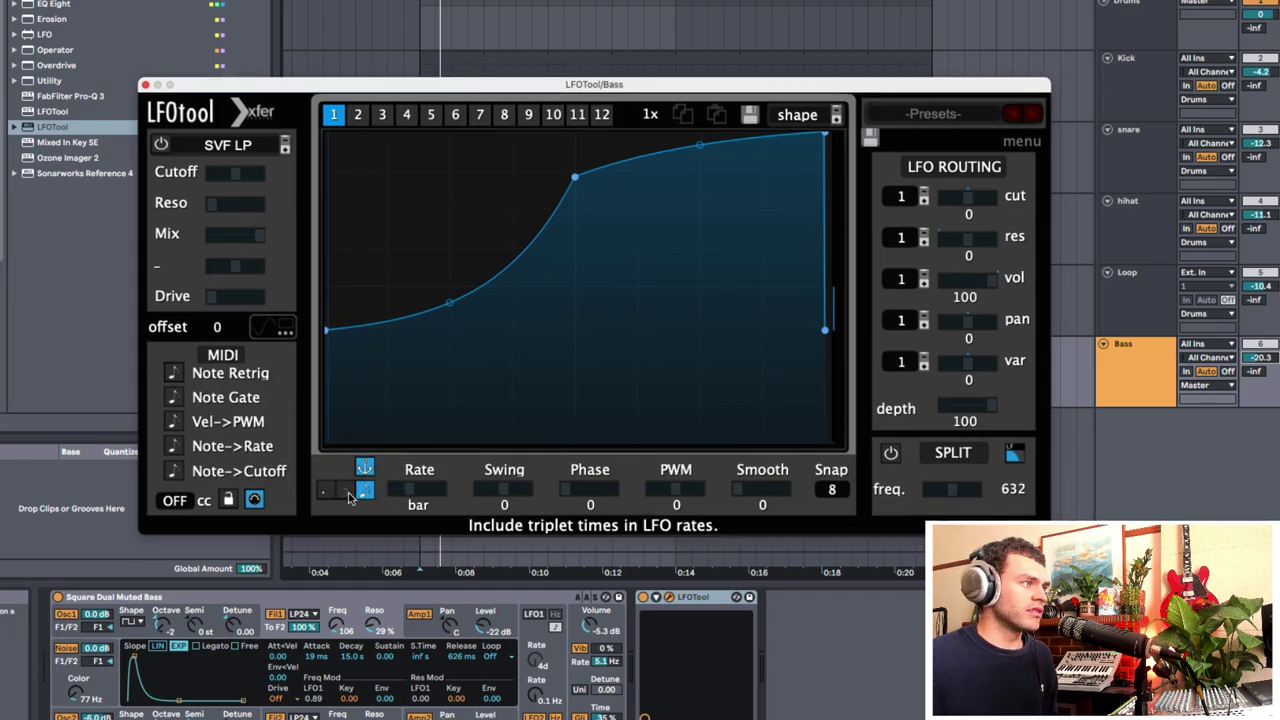
{"action": "left_click_drag", "start_coordinate": [405, 494], "coordinate": [427, 494]}
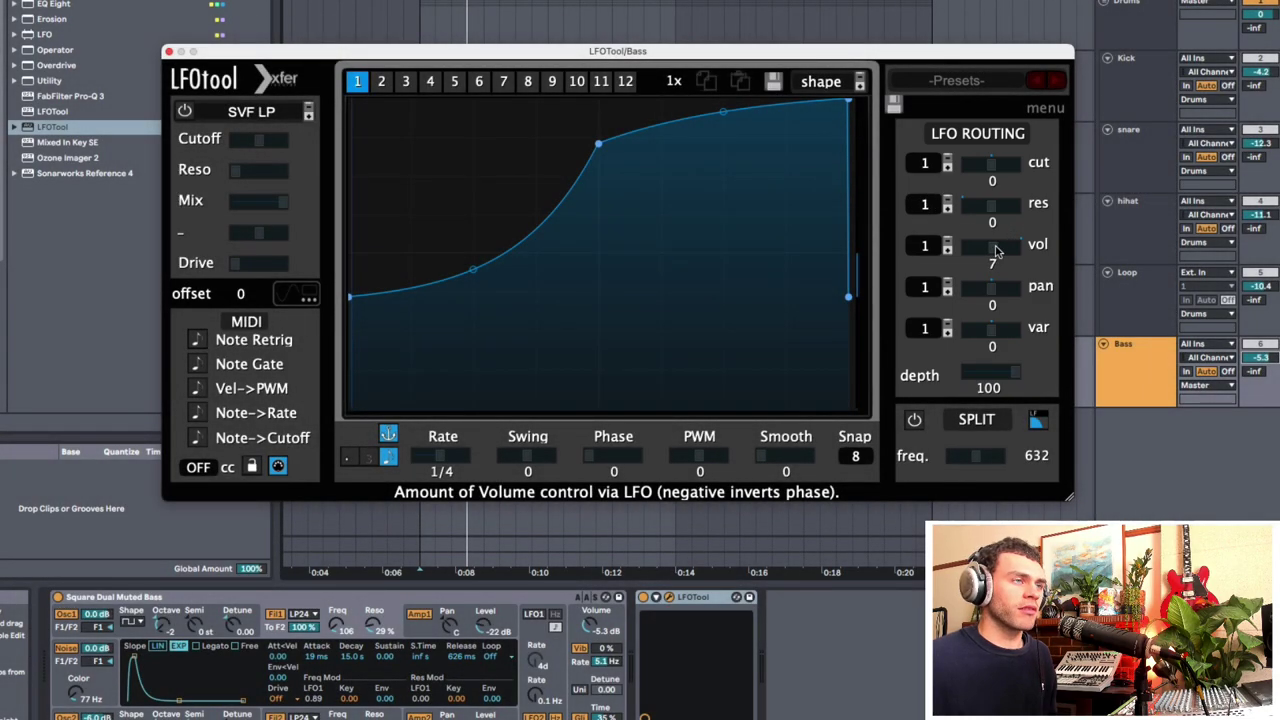
Step: Drag the vol routing amount through negative values, finally setting it to 100
{"action": "left_click_drag", "start_coordinate": [996, 250], "coordinate": [1007, 252]}
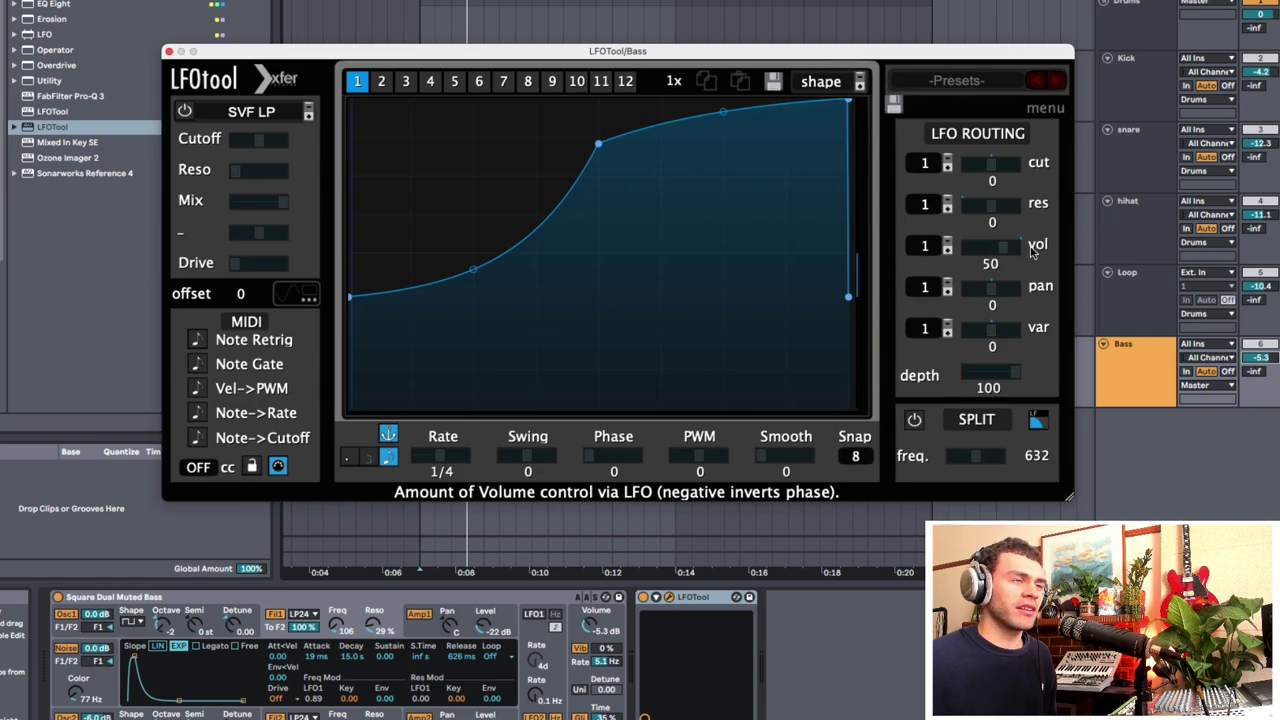
{"action": "left_click_drag", "start_coordinate": [1038, 250], "coordinate": [1085, 257]}
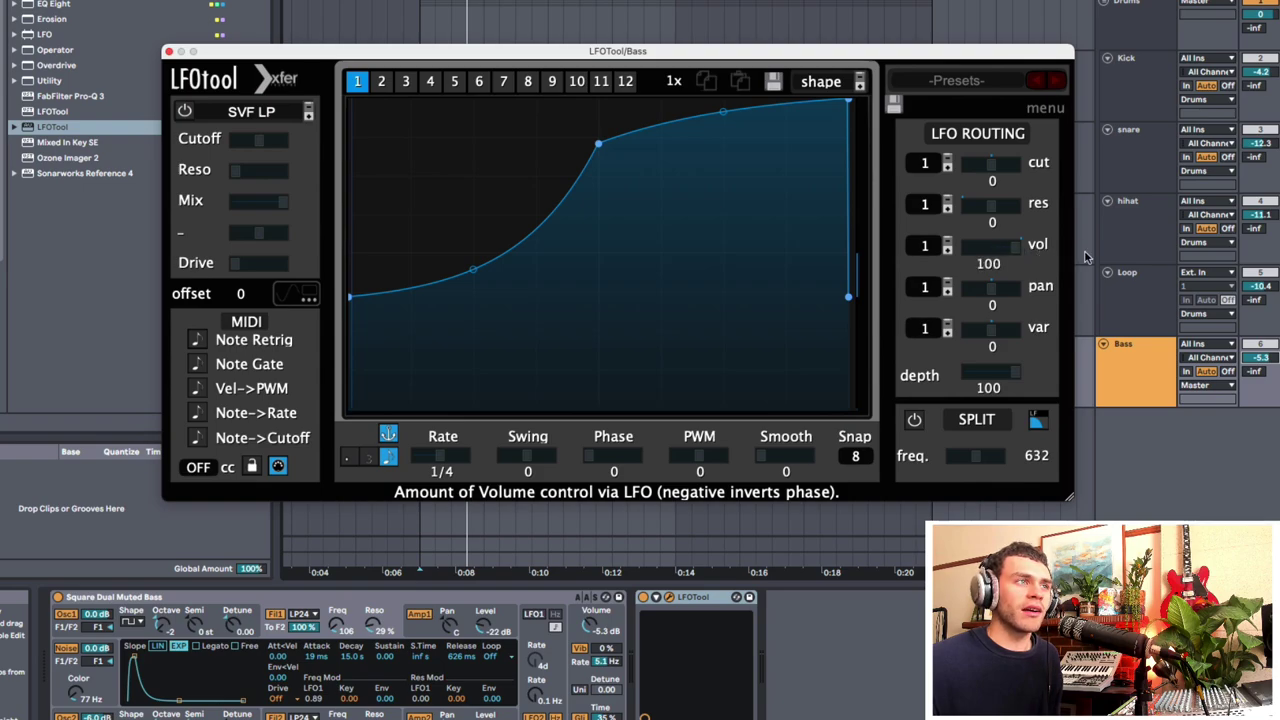
{"action": "left_click", "coordinate": [1024, 246]}
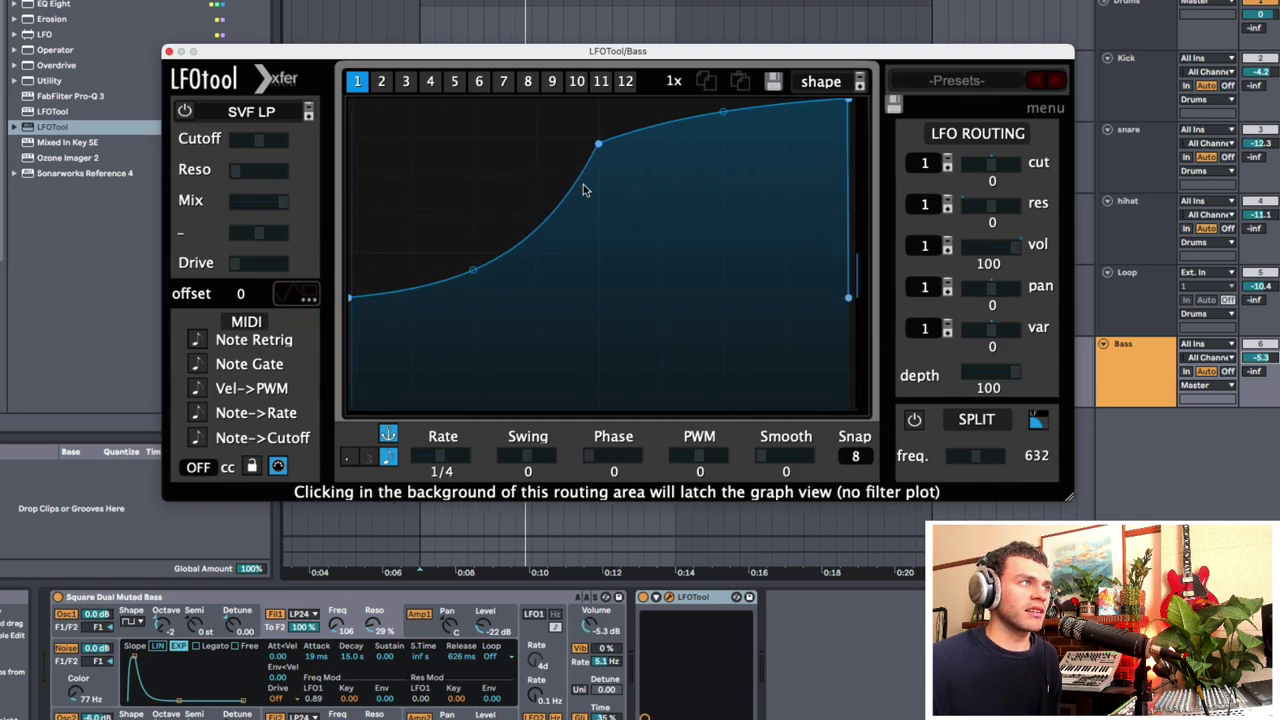
Step: Lower a curve node, drop vol to 1, and set pan to 10 after pushing it to 100
{"action": "left_click_drag", "start_coordinate": [597, 145], "coordinate": [594, 160]}
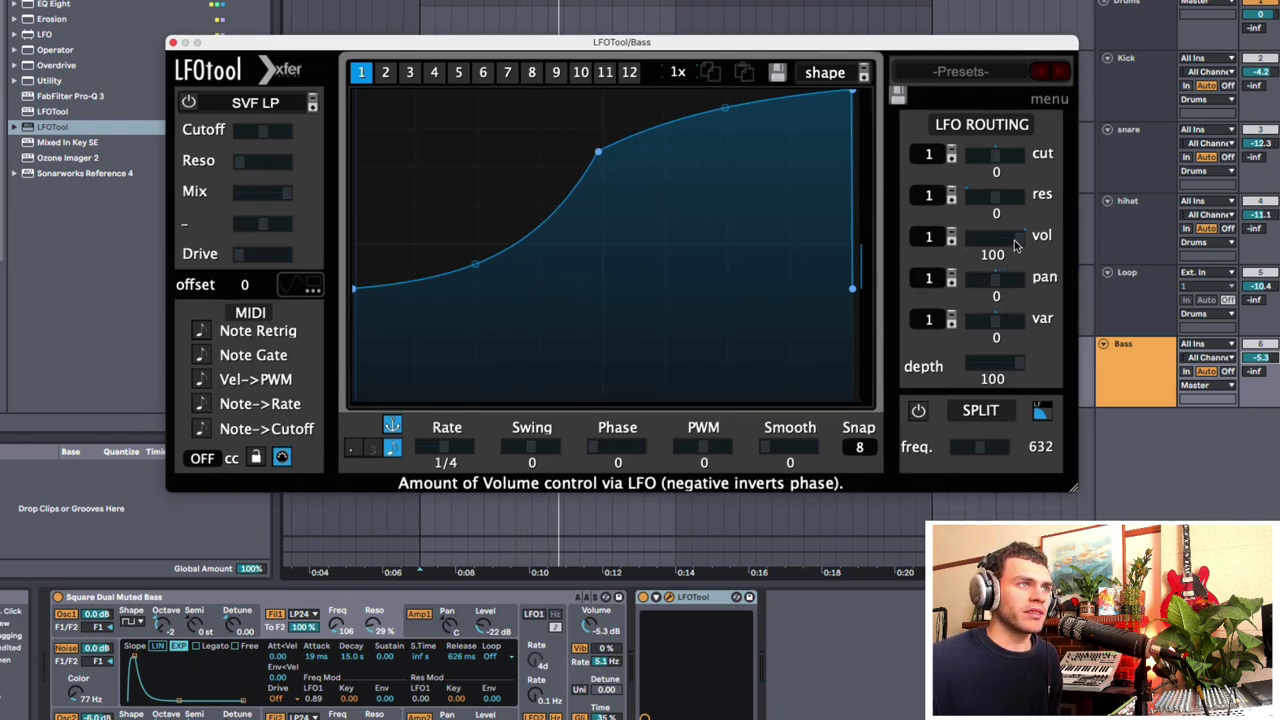
{"action": "left_click_drag", "start_coordinate": [1014, 246], "coordinate": [950, 243]}
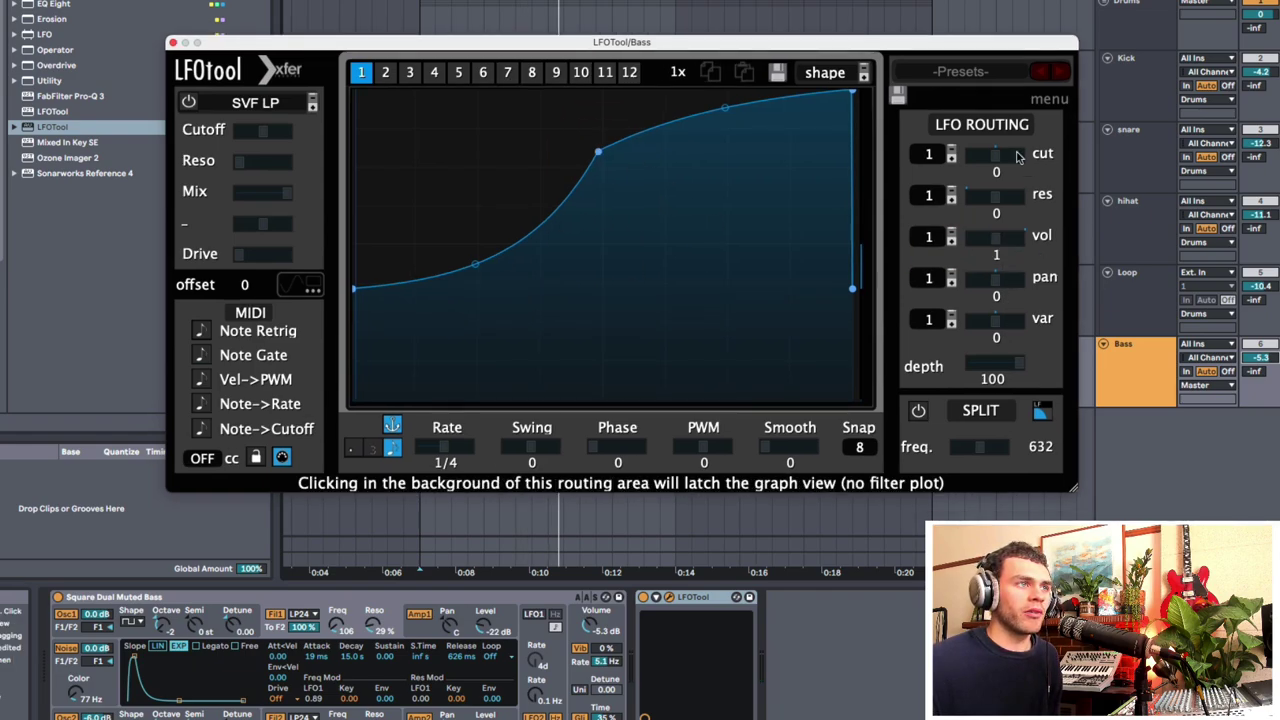
{"action": "mouse_move", "coordinate": [998, 286]}
{"action": "left_mouse_down"}
{"action": "mouse_move", "coordinate": [1036, 286]}
{"action": "mouse_move", "coordinate": [1012, 277]}
{"action": "left_mouse_up"}
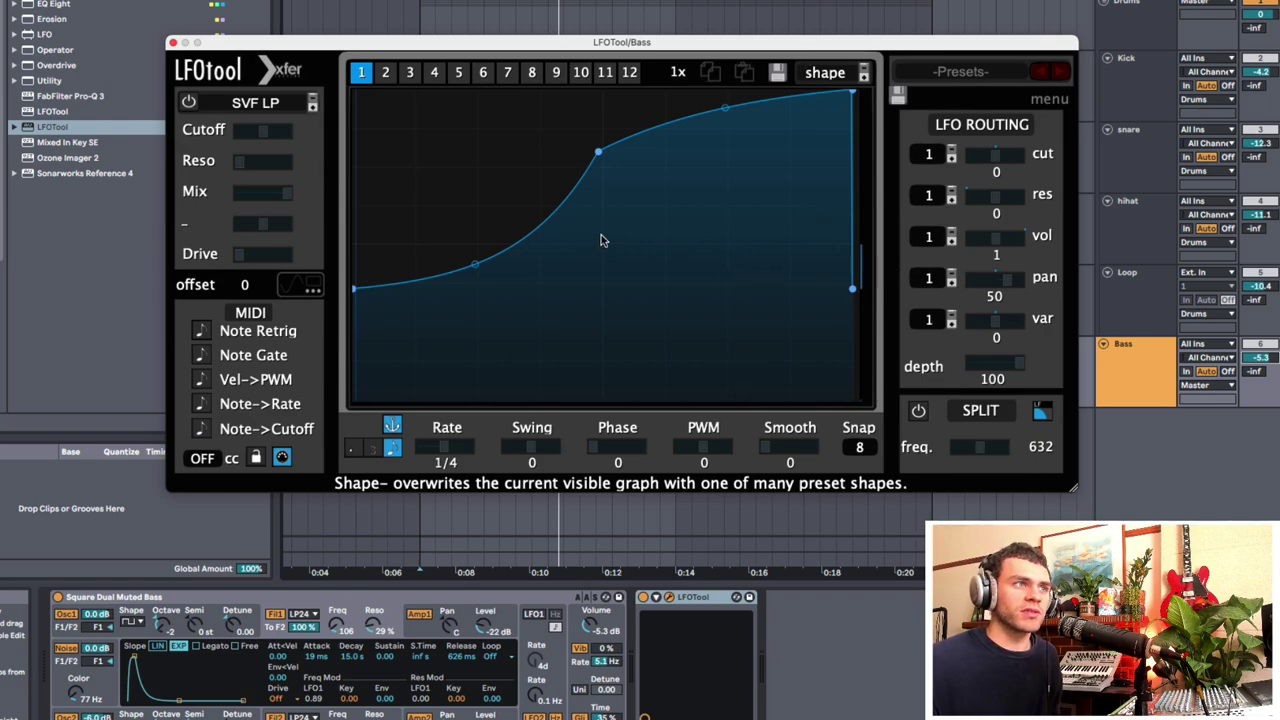
{"action": "left_click_drag", "start_coordinate": [1006, 286], "coordinate": [1046, 290]}
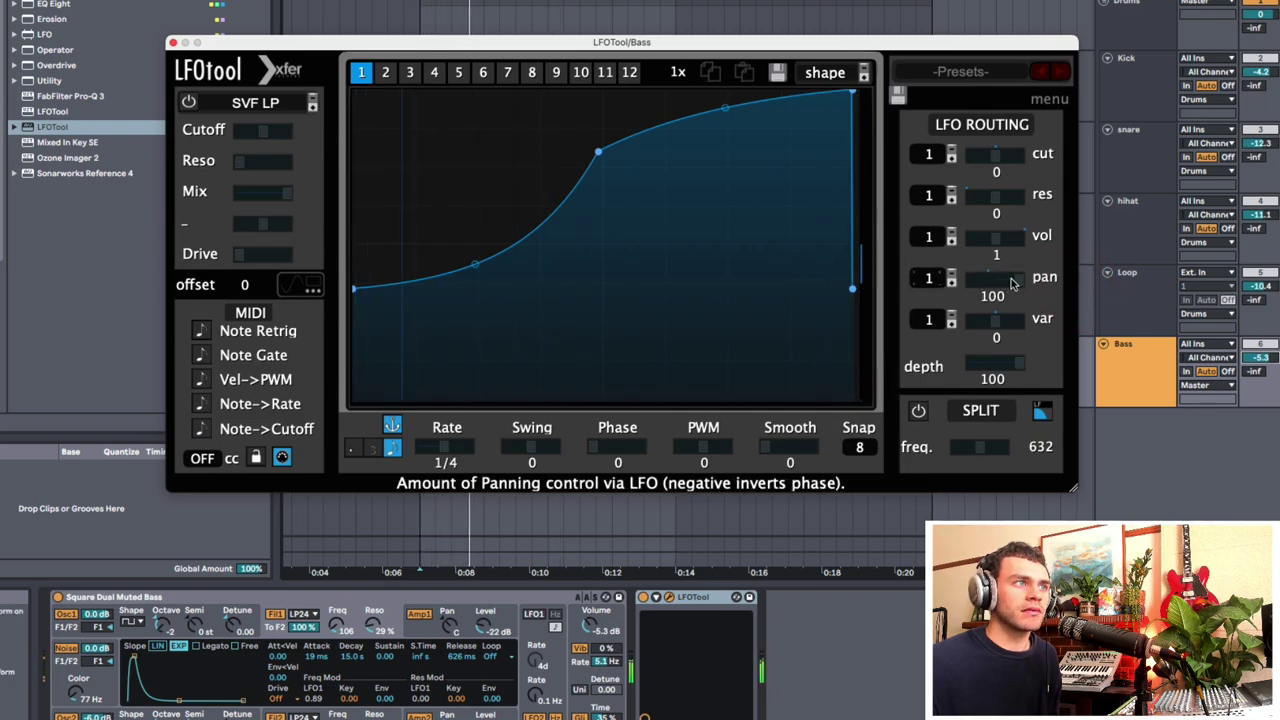
{"action": "left_click_drag", "start_coordinate": [1021, 286], "coordinate": [1003, 284]}
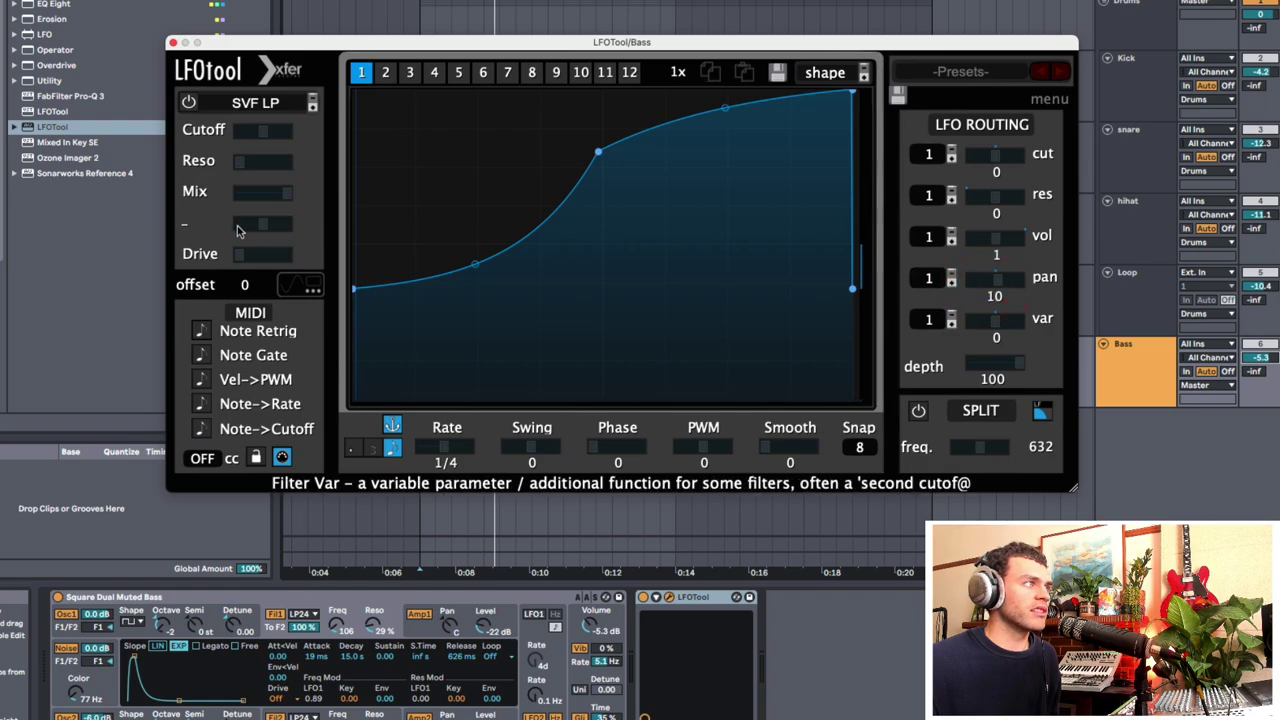
Step: Switch on LFOTool's filter, show its frequency plot, and raise the cutoff
{"action": "left_click", "coordinate": [190, 104]}
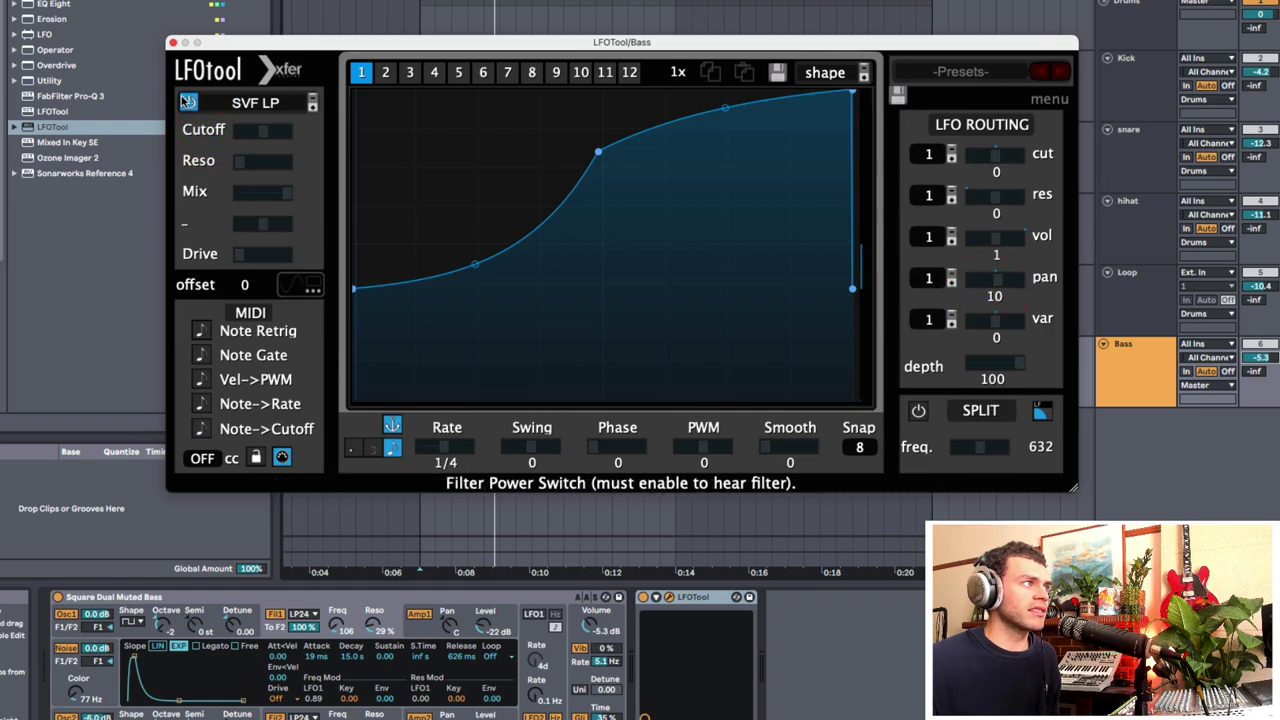
{"action": "left_click", "coordinate": [198, 162]}
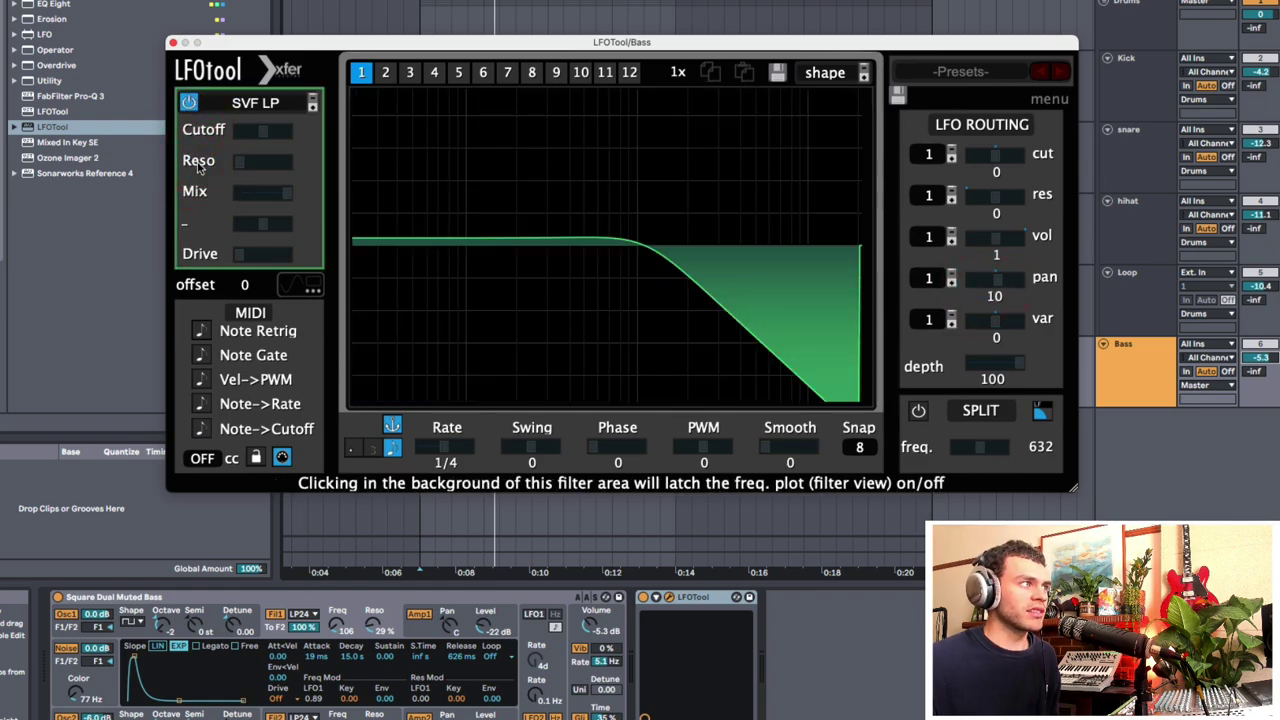
{"action": "mouse_move", "coordinate": [264, 131]}
{"action": "left_mouse_down"}
{"action": "mouse_move", "coordinate": [302, 129]}
{"action": "mouse_move", "coordinate": [248, 132]}
{"action": "mouse_move", "coordinate": [290, 132]}
{"action": "mouse_move", "coordinate": [270, 133]}
{"action": "left_mouse_up"}
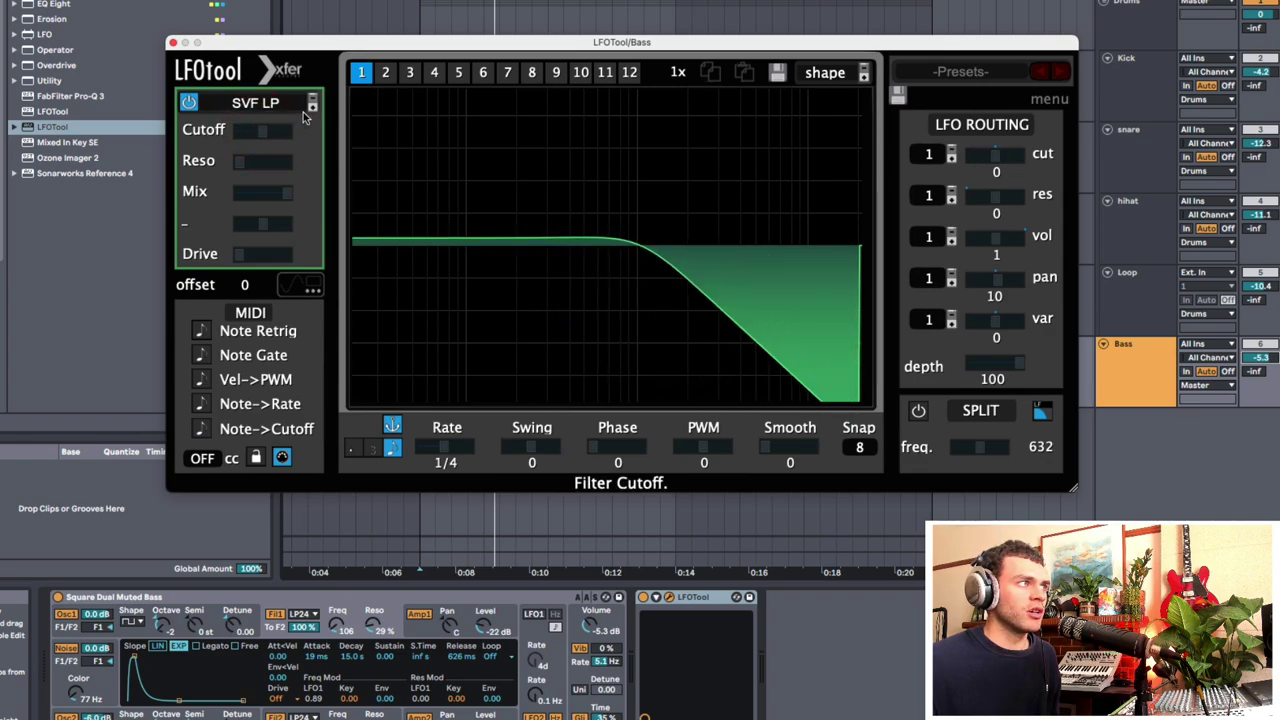
Step: Cycle the filter type round to SVF LP, add resonance, and set cut routing to 9
{"action": "left_click", "coordinate": [313, 104]}
{"action": "left_click", "coordinate": [313, 104]}
{"action": "left_click", "coordinate": [313, 104]}
{"action": "left_click", "coordinate": [313, 104]}
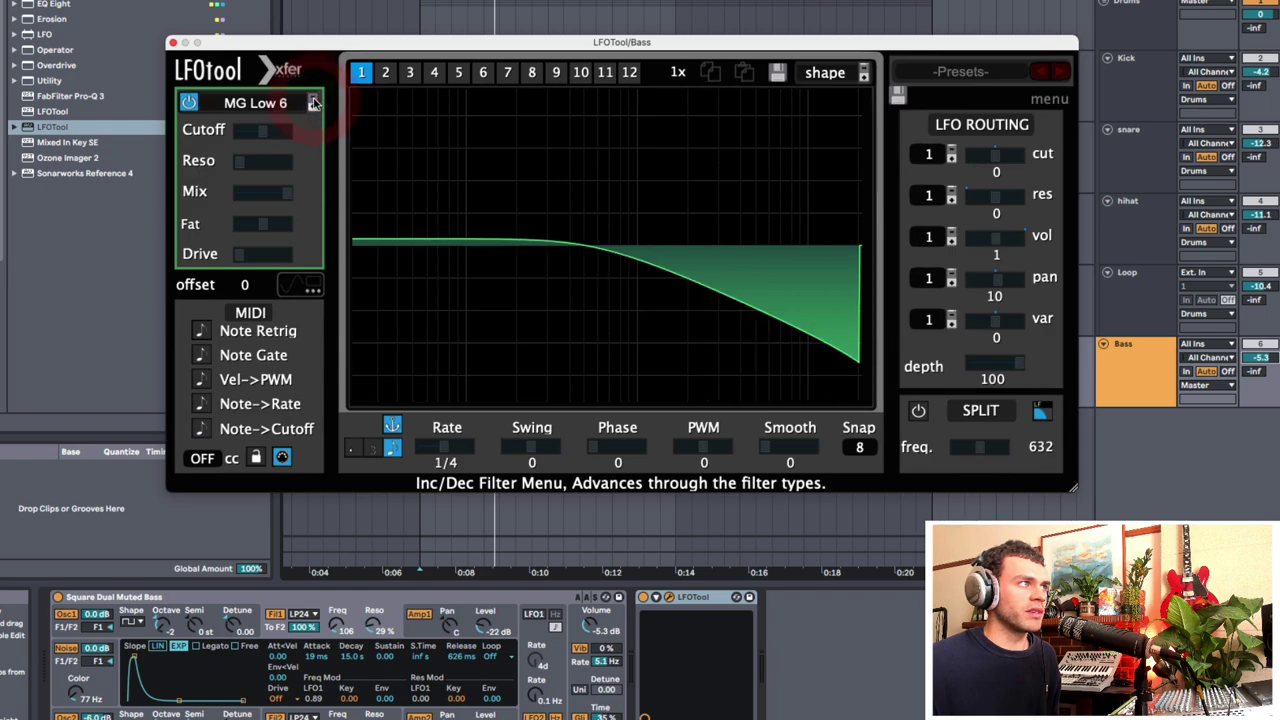
{"action": "left_click", "coordinate": [313, 104]}
{"action": "mouse_move", "coordinate": [257, 135]}
{"action": "left_mouse_down"}
{"action": "mouse_move", "coordinate": [209, 135]}
{"action": "mouse_move", "coordinate": [270, 134]}
{"action": "mouse_move", "coordinate": [293, 164]}
{"action": "mouse_move", "coordinate": [270, 133]}
{"action": "left_mouse_up"}
{"action": "mouse_move", "coordinate": [994, 160]}
{"action": "left_mouse_down"}
{"action": "mouse_move", "coordinate": [1025, 160]}
{"action": "mouse_move", "coordinate": [990, 158]}
{"action": "left_mouse_up"}
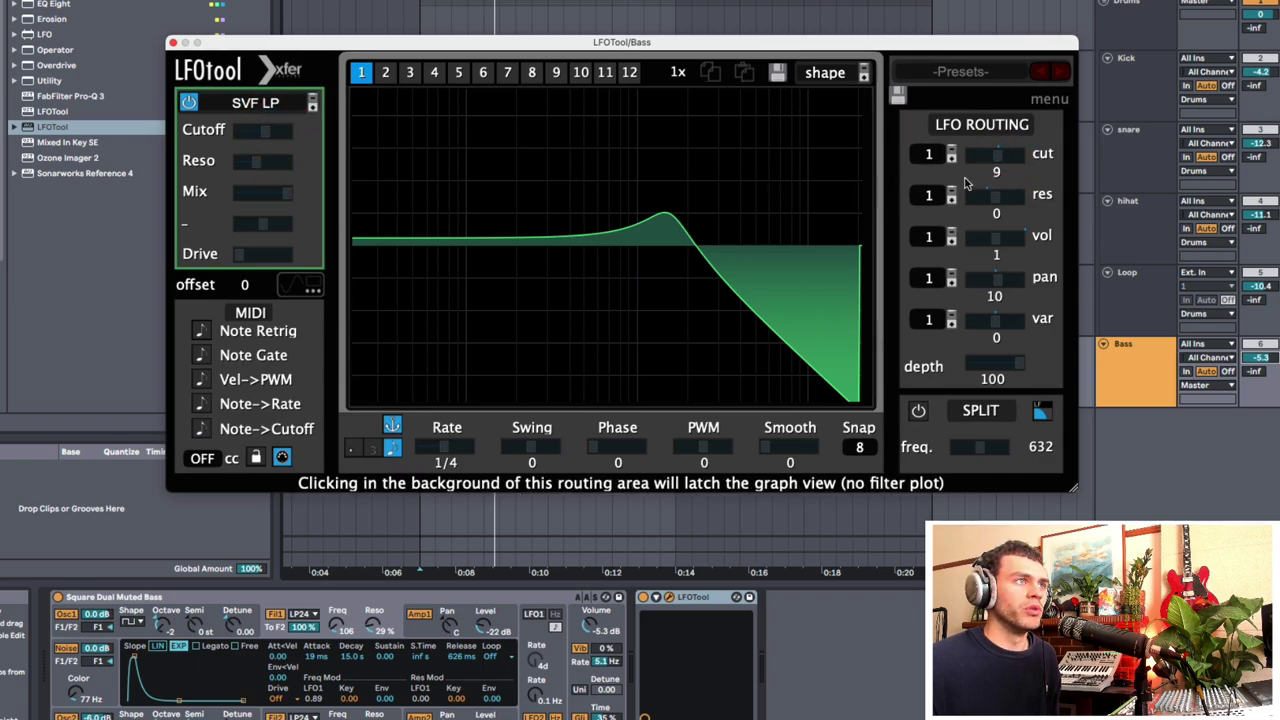
Step: Toggle LFO and filter graph views, experiment with cut and res routing, and set depth to 50
{"action": "left_click", "coordinate": [688, 167]}
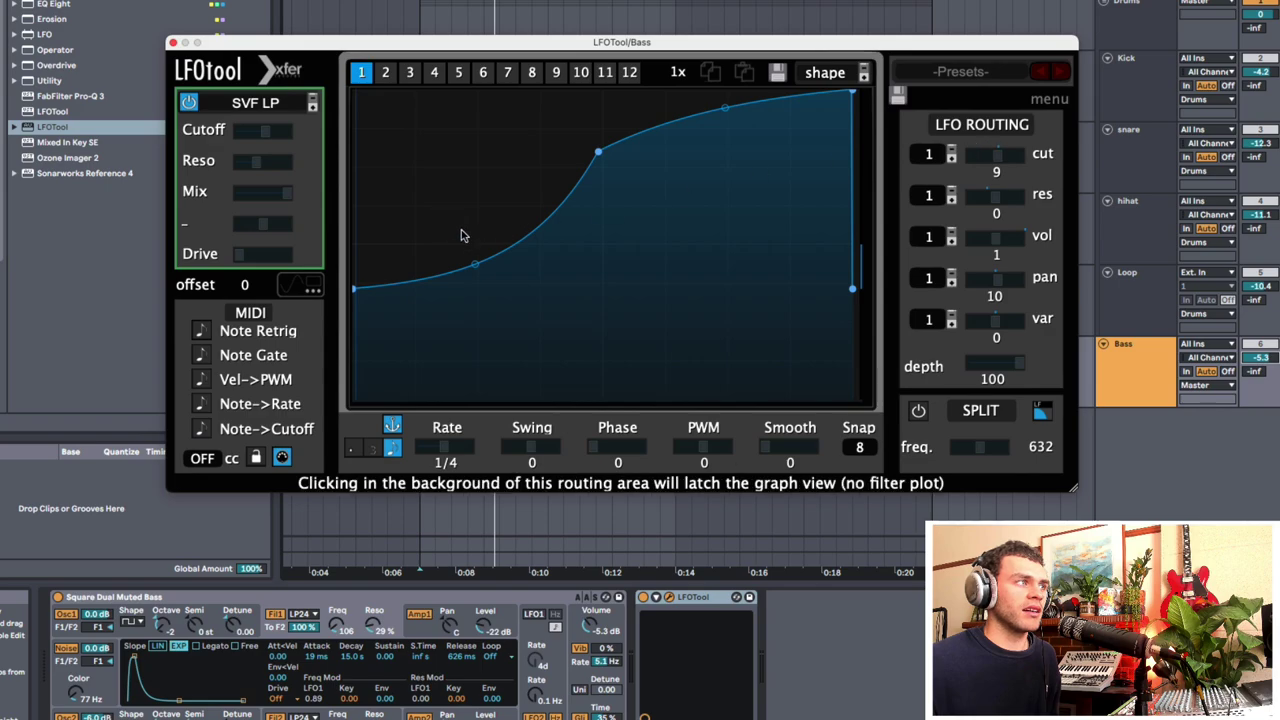
{"action": "left_click", "coordinate": [207, 179]}
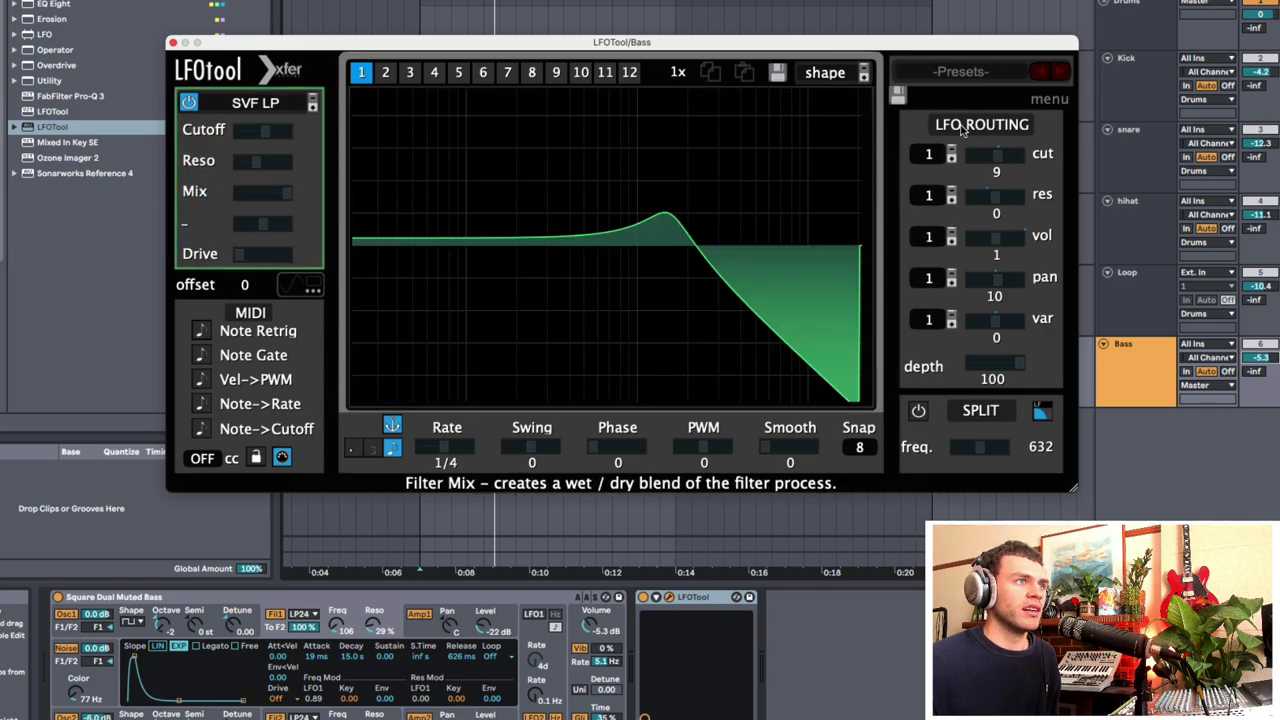
{"action": "left_click", "coordinate": [962, 130]}
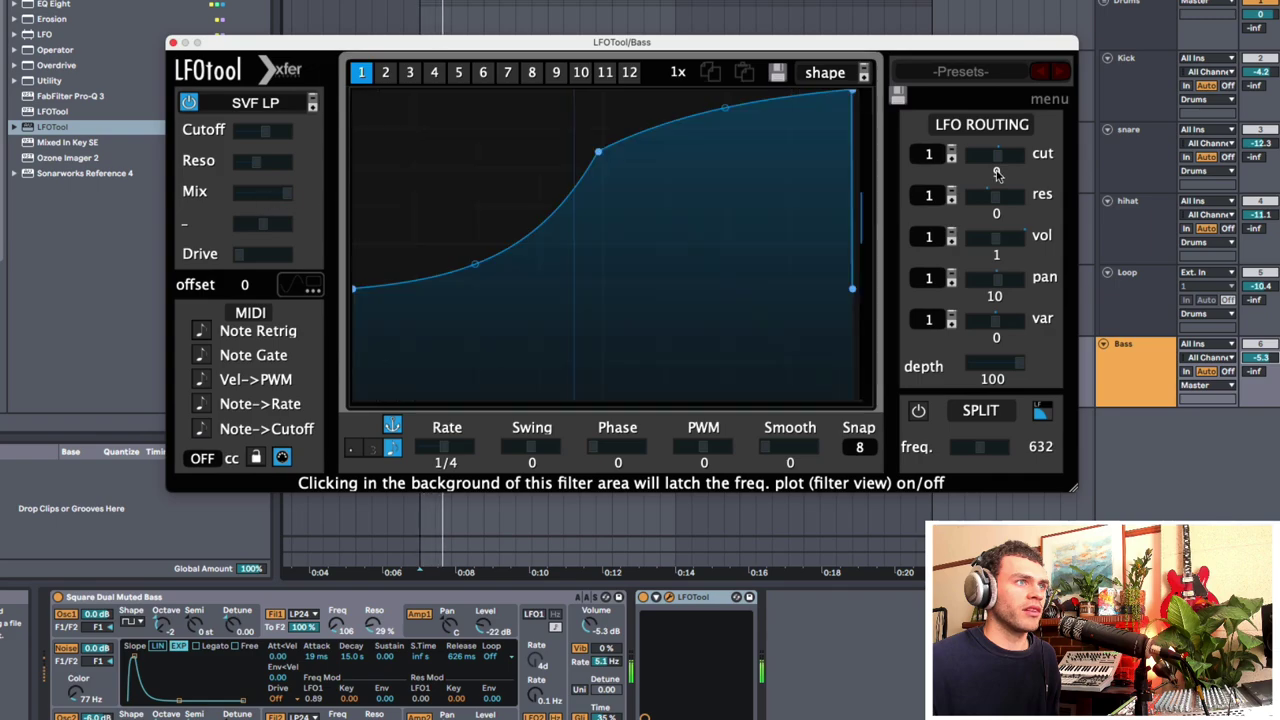
{"action": "left_click_drag", "start_coordinate": [997, 156], "coordinate": [1053, 160]}
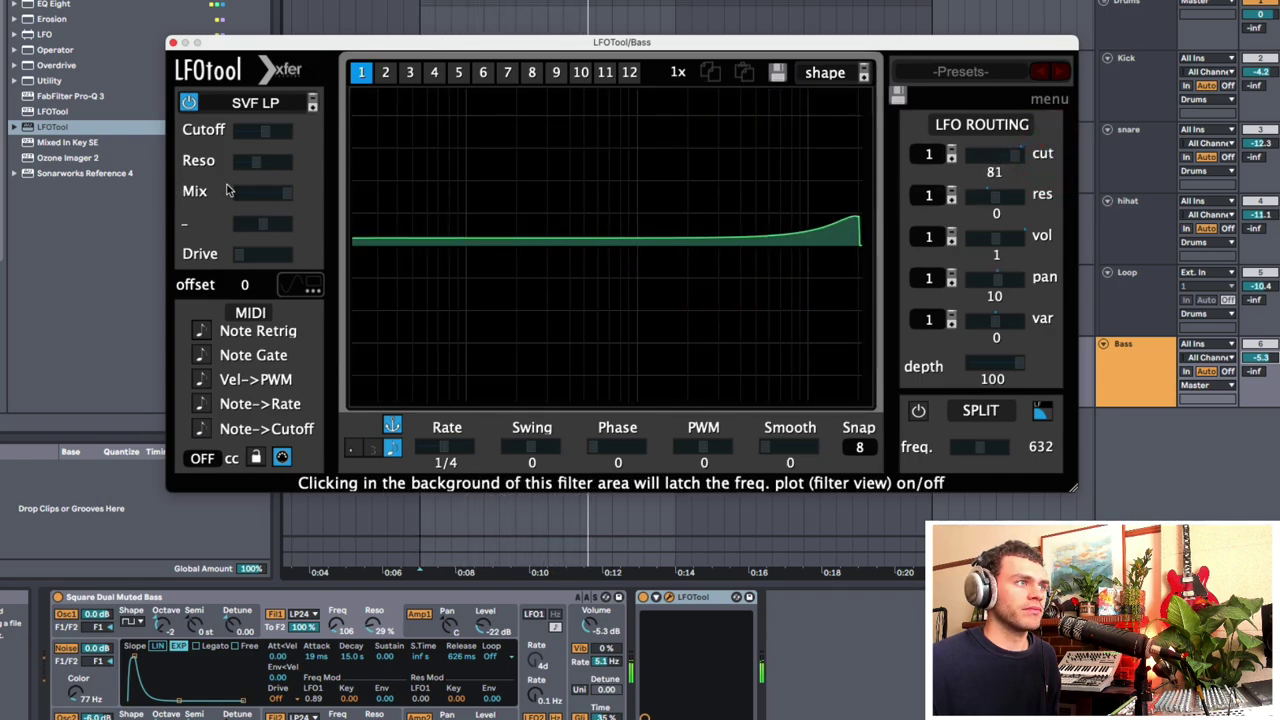
{"action": "left_click_drag", "start_coordinate": [992, 196], "coordinate": [1048, 195]}
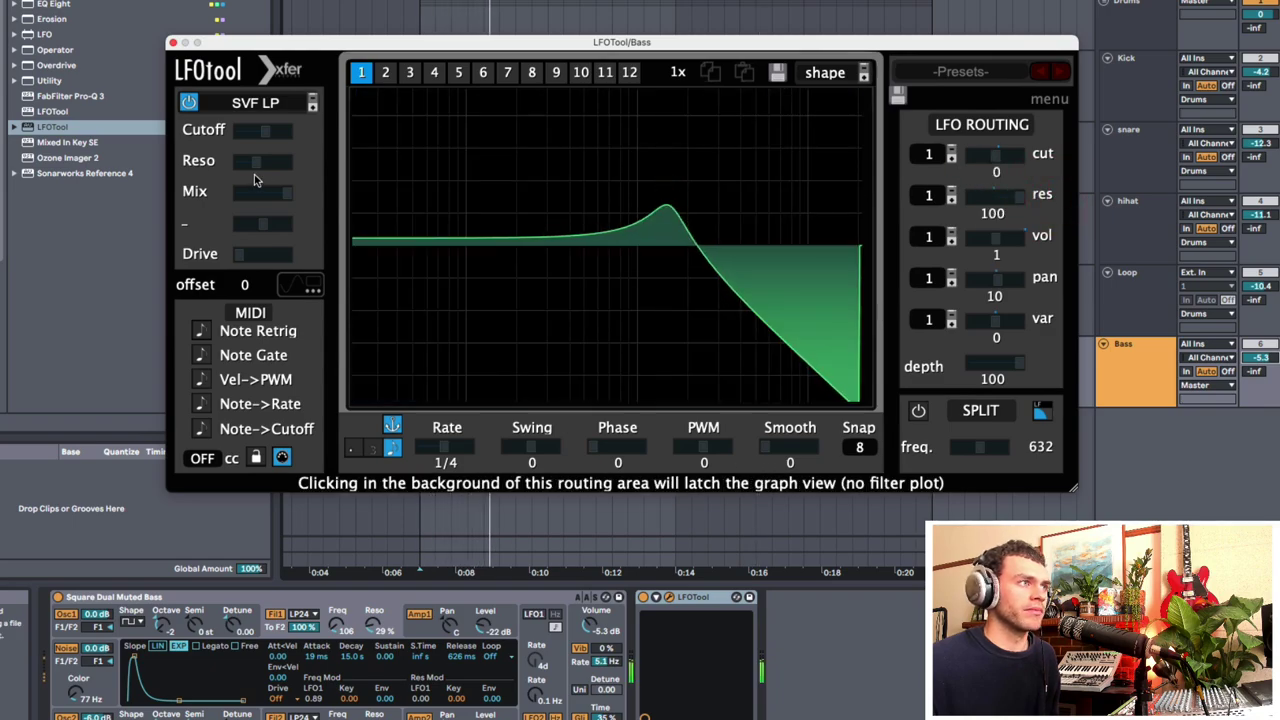
{"action": "left_click_drag", "start_coordinate": [1016, 364], "coordinate": [970, 371]}
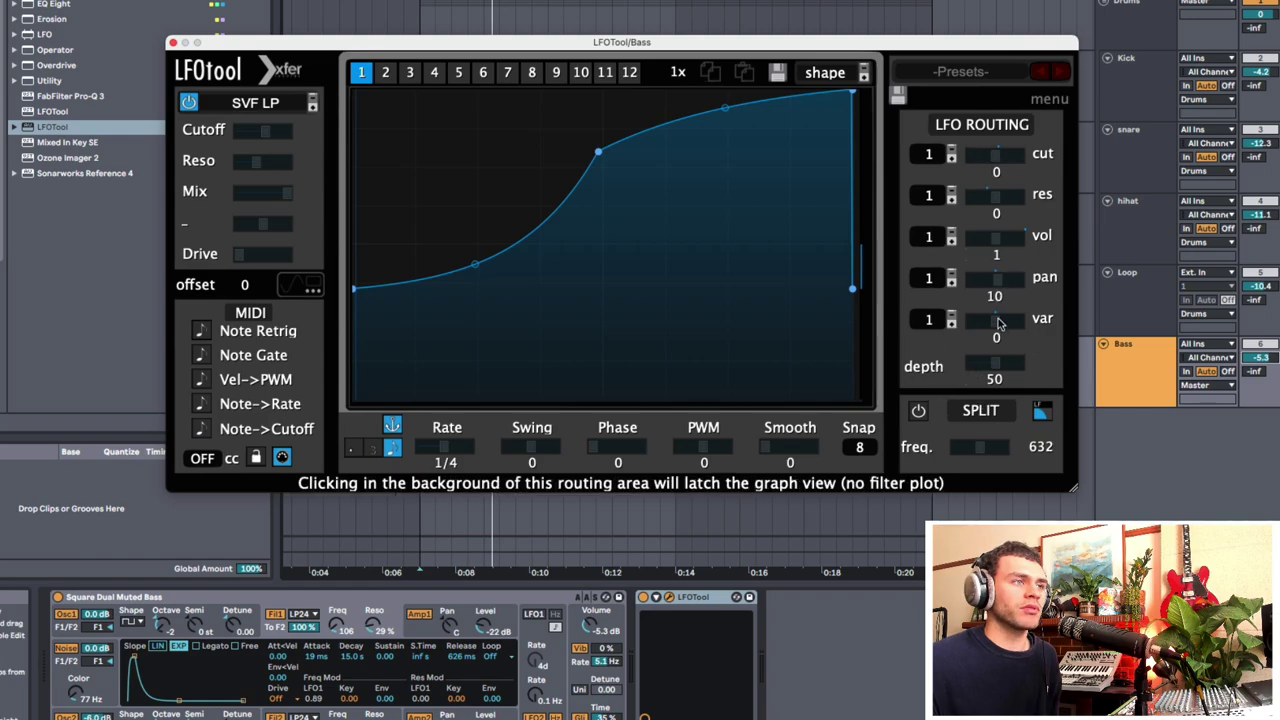
Step: Drag the LFO Routing depth slider back up to 100
{"action": "left_click_drag", "start_coordinate": [998, 361], "coordinate": [1051, 363]}
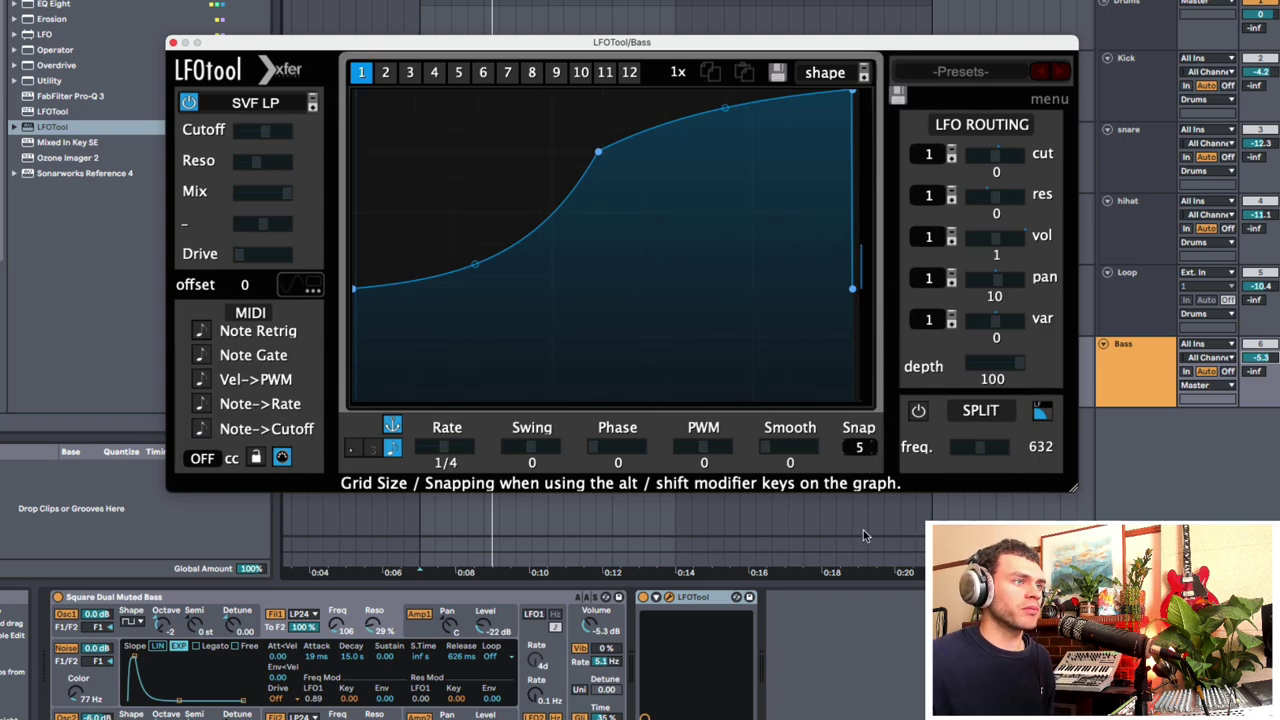
Step: Set Snap to 2 and shape the curve into a square step: left half low, right half high
{"action": "left_click_drag", "start_coordinate": [868, 586], "coordinate": [866, 554]}
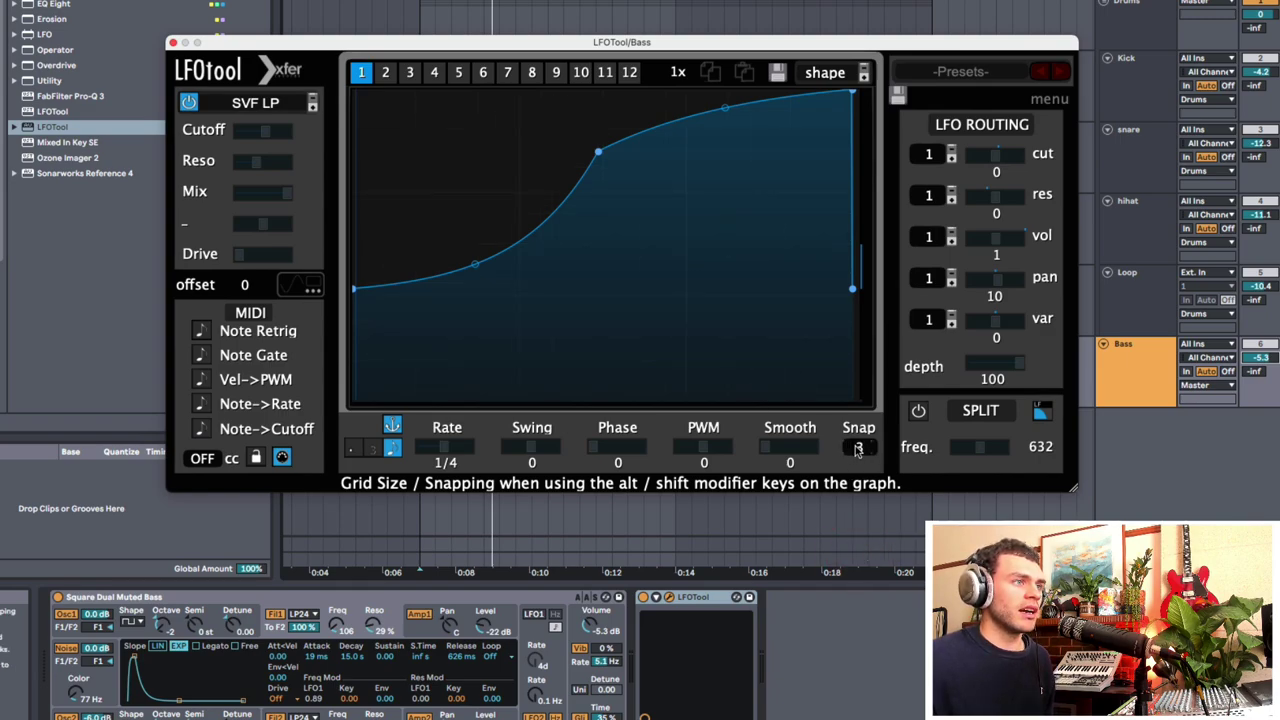
{"action": "left_click_drag", "start_coordinate": [857, 455], "coordinate": [856, 467]}
{"action": "left_click", "coordinate": [740, 242], "text": "shift"}
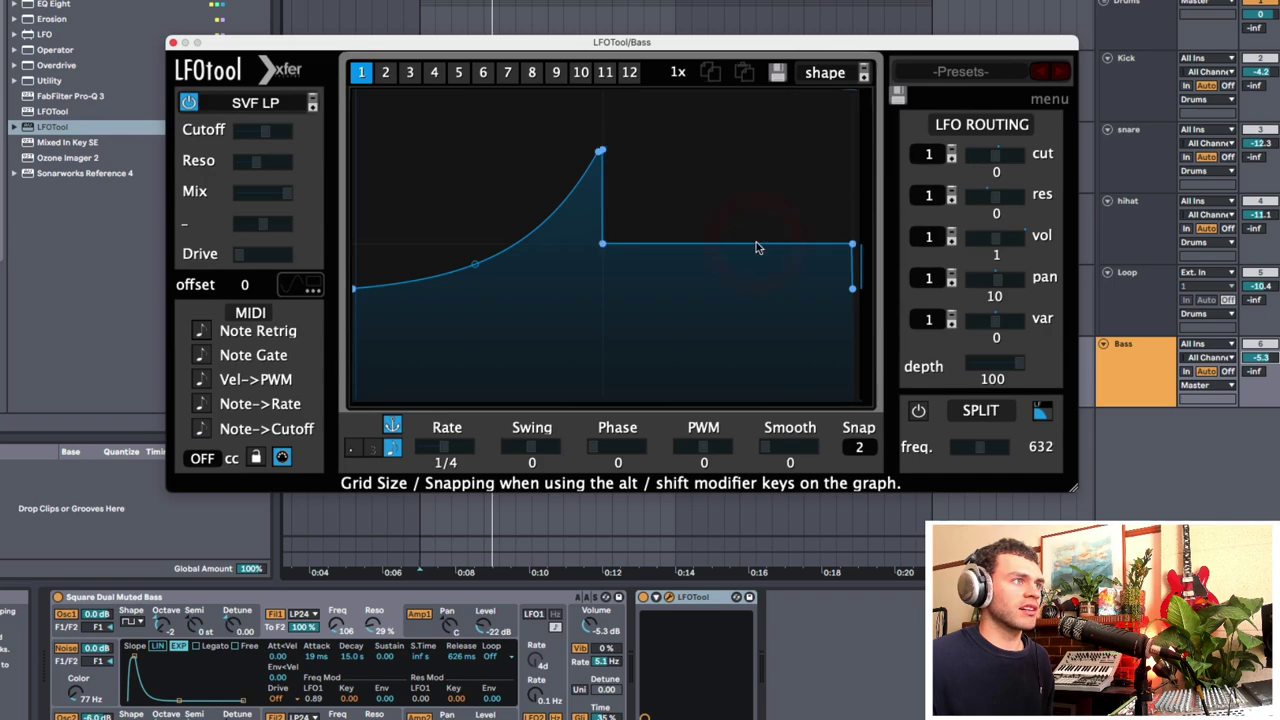
{"action": "left_click", "coordinate": [508, 235], "text": "shift"}
{"action": "mouse_move", "coordinate": [504, 228]}
{"action": "left_mouse_down"}
{"action": "mouse_move", "coordinate": [497, 134]}
{"action": "mouse_move", "coordinate": [474, 329]}
{"action": "left_mouse_up"}
{"action": "left_click_drag", "start_coordinate": [713, 250], "coordinate": [714, 151]}
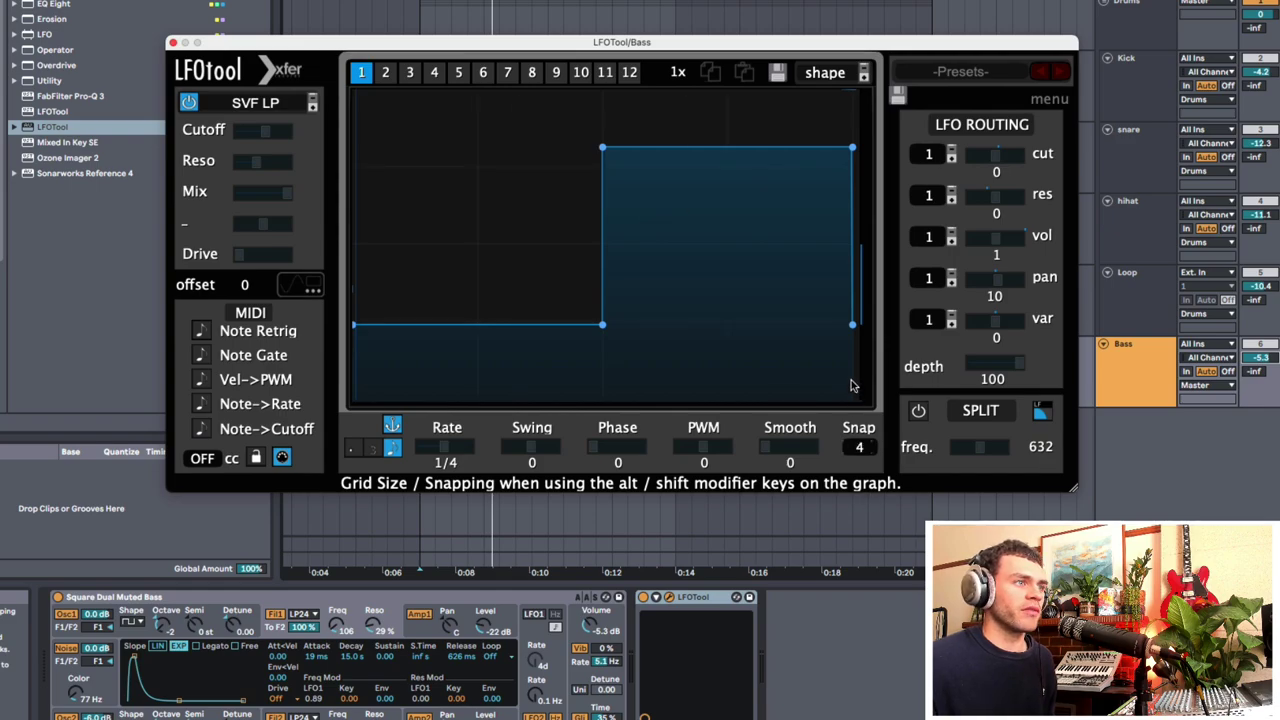
Step: Set Snap to 8 and draw smaller raised steps across the left half
{"action": "left_click_drag", "start_coordinate": [847, 311], "coordinate": [847, 308]}
{"action": "left_click_drag", "start_coordinate": [582, 256], "coordinate": [518, 196]}
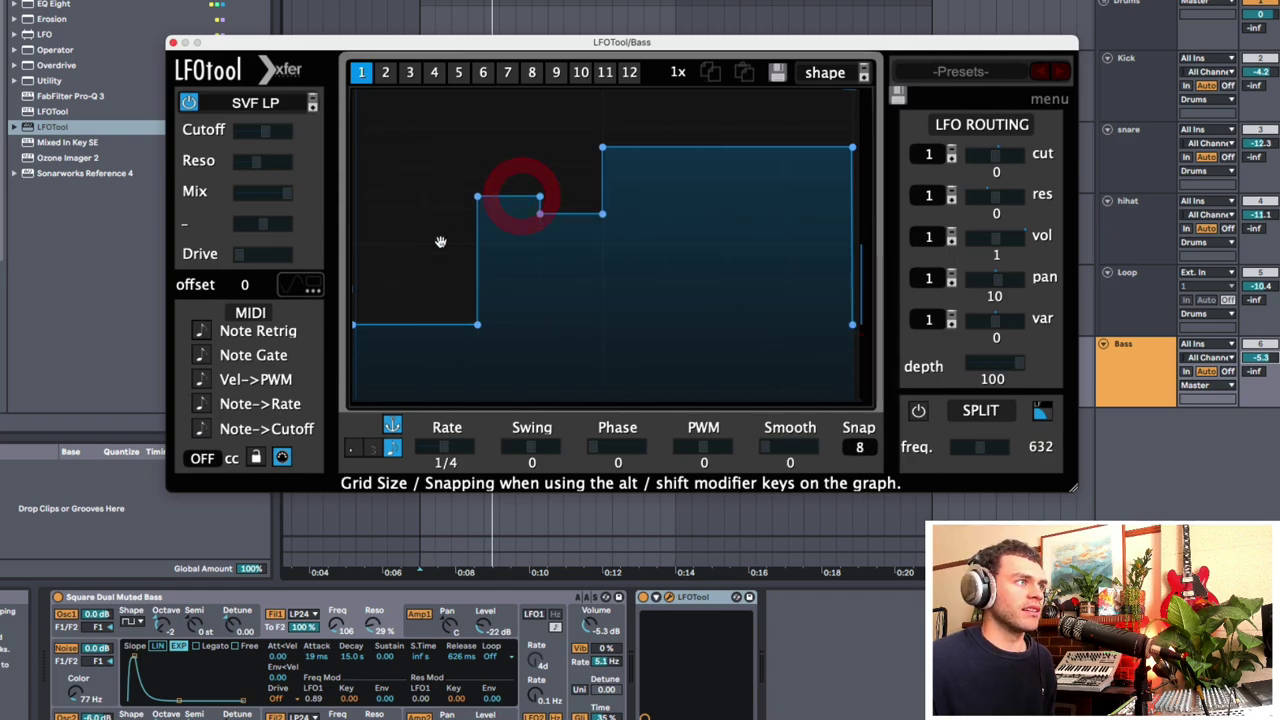
{"action": "left_click", "coordinate": [399, 252], "text": "shift"}
{"action": "left_click_drag", "start_coordinate": [416, 307], "coordinate": [436, 278]}
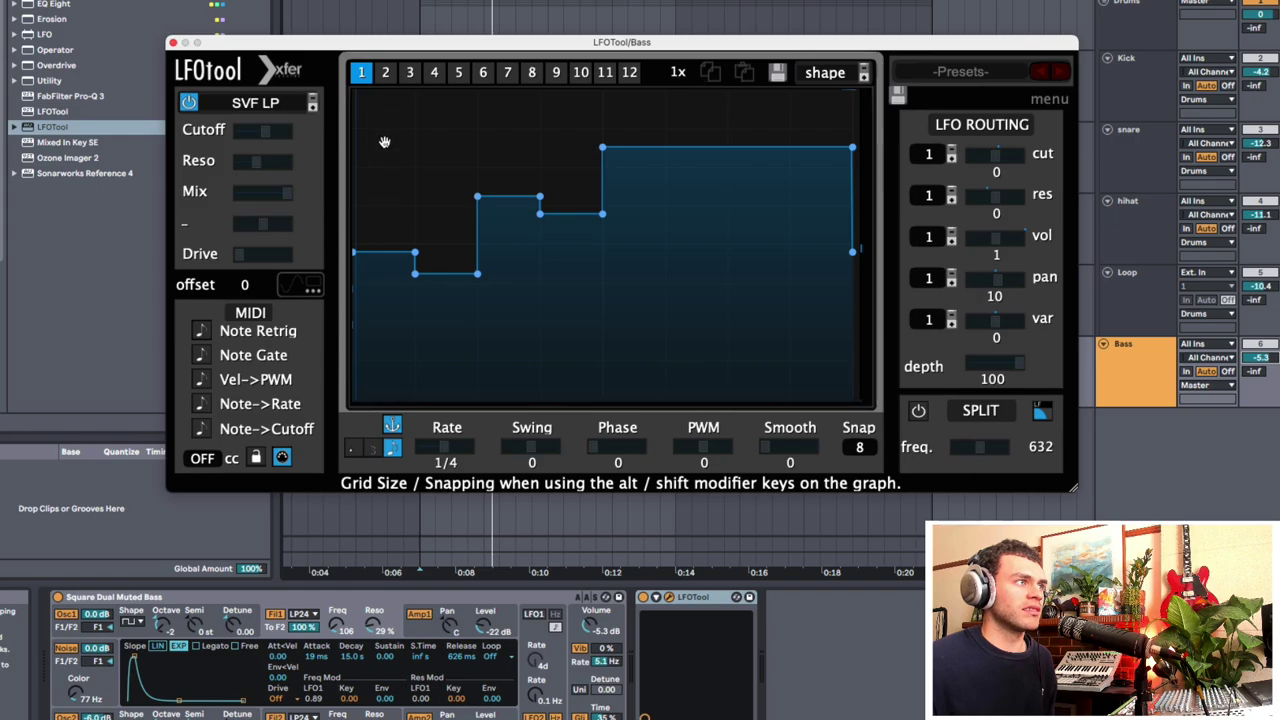
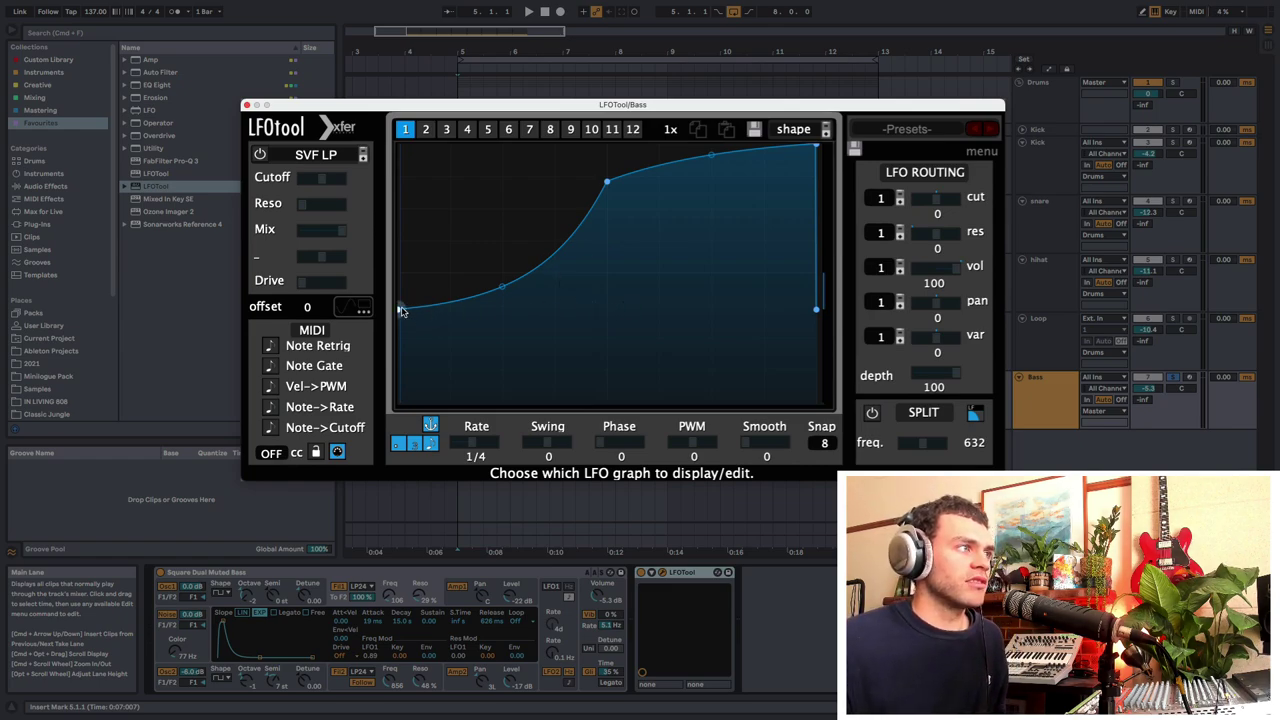
Step: While the bass plays, push the curve's middle point to the top and drop its start and end to the bottom
{"action": "left_click_drag", "start_coordinate": [401, 311], "coordinate": [330, 405]}
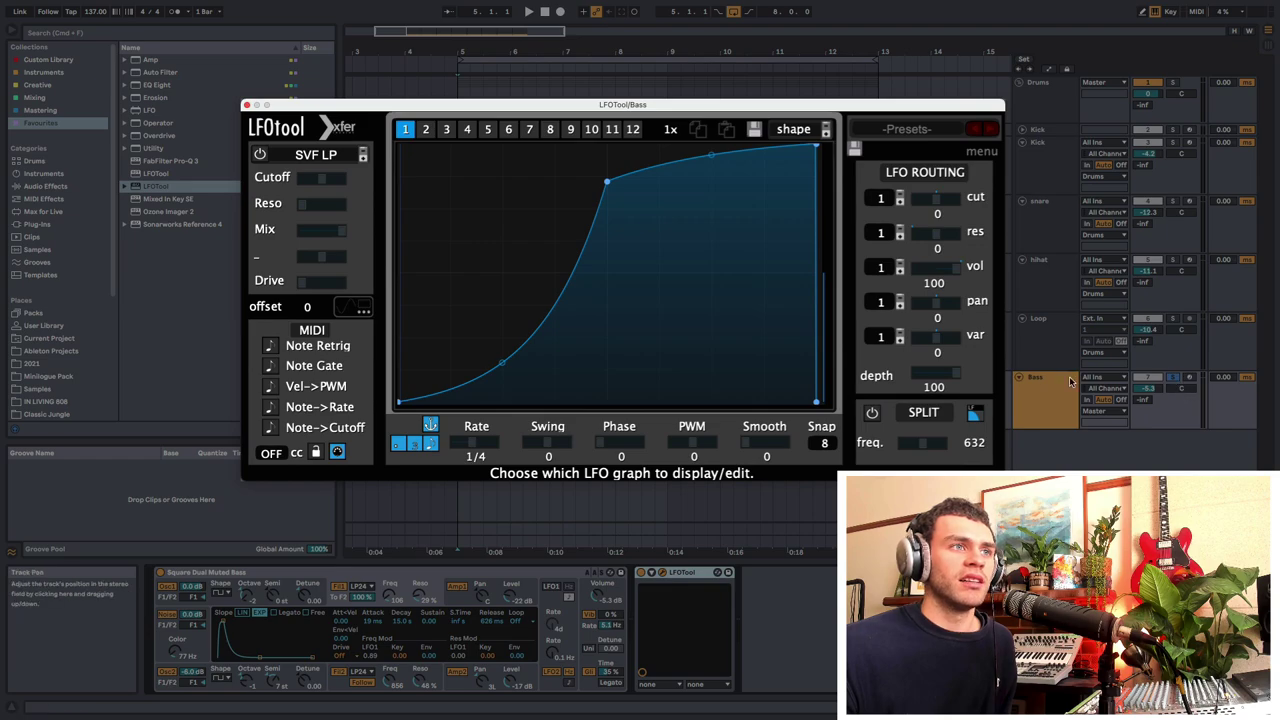
{"action": "key", "text": "space"}
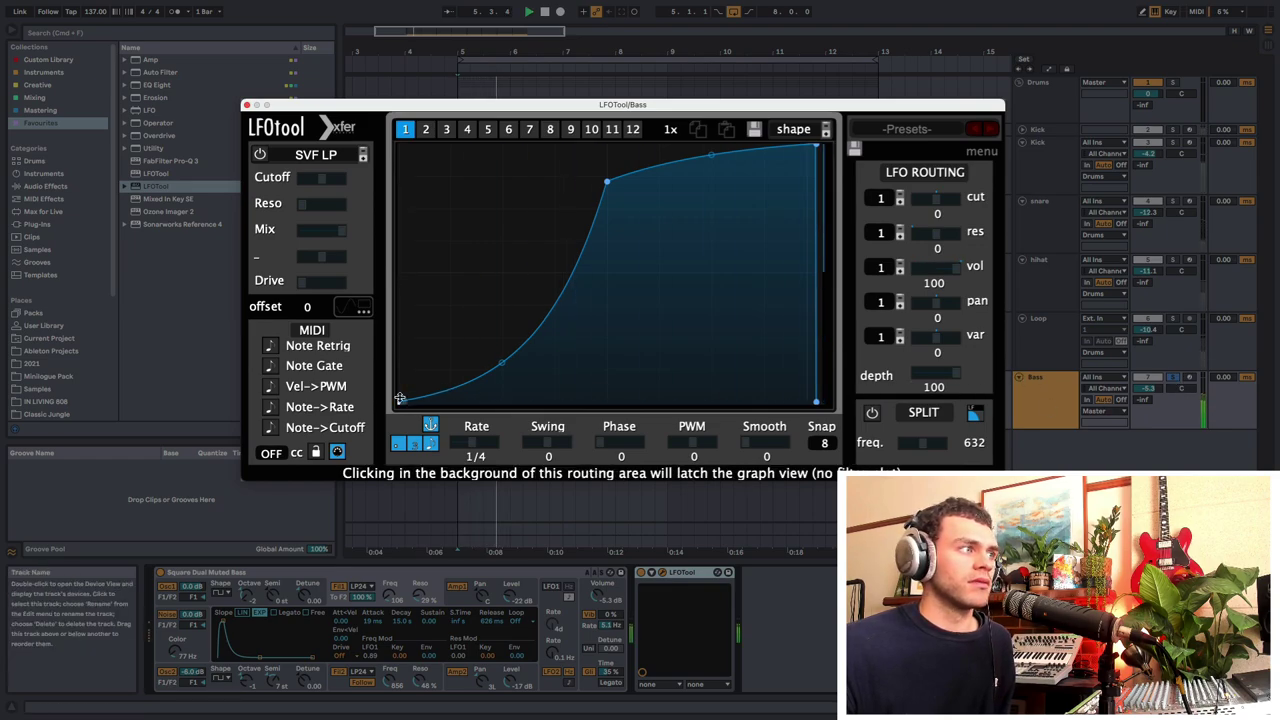
{"action": "left_click_drag", "start_coordinate": [399, 401], "coordinate": [367, 128]}
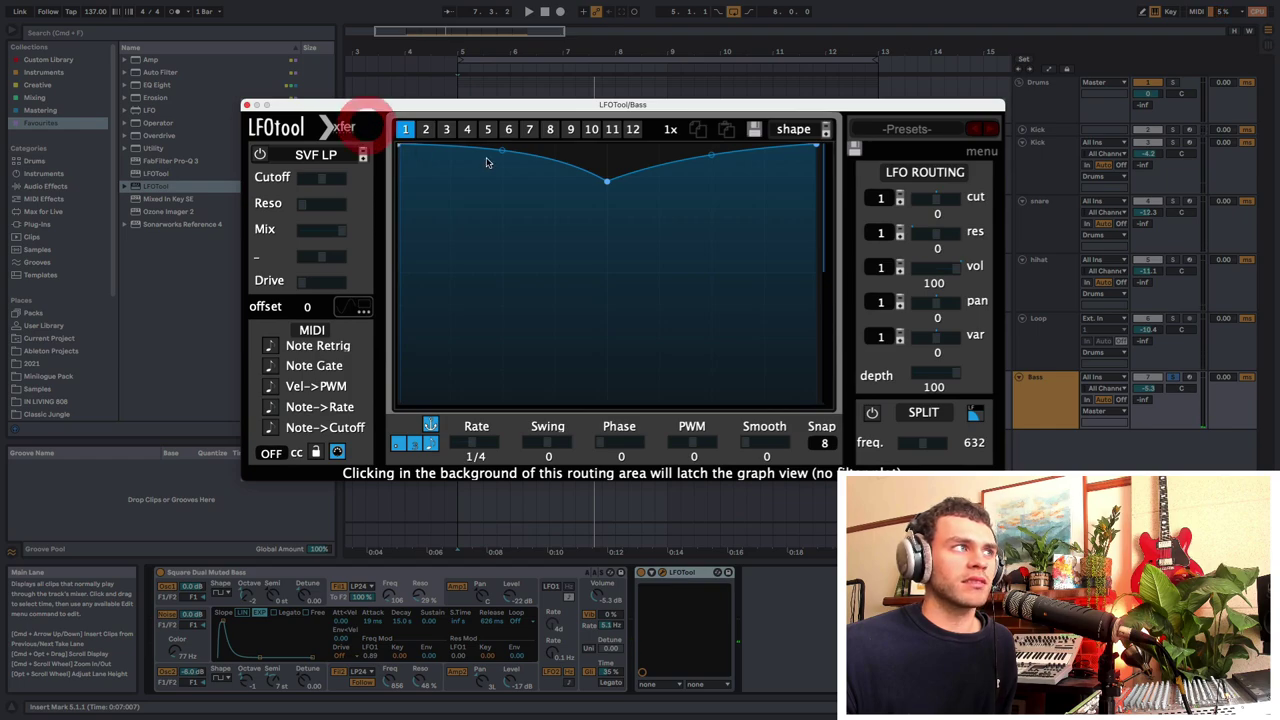
{"action": "mouse_move", "coordinate": [605, 182]}
{"action": "left_mouse_down"}
{"action": "mouse_move", "coordinate": [601, 142]}
{"action": "mouse_move", "coordinate": [602, 193]}
{"action": "left_mouse_up"}
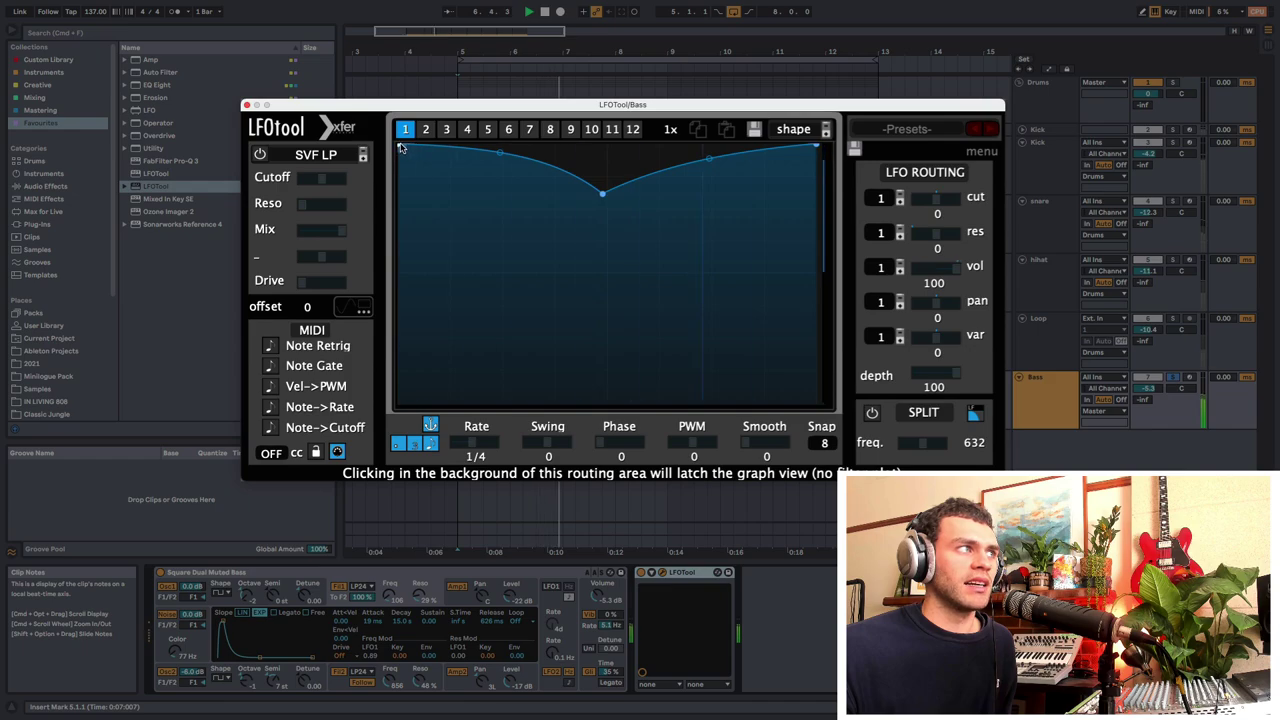
{"action": "left_click_drag", "start_coordinate": [400, 147], "coordinate": [370, 420]}
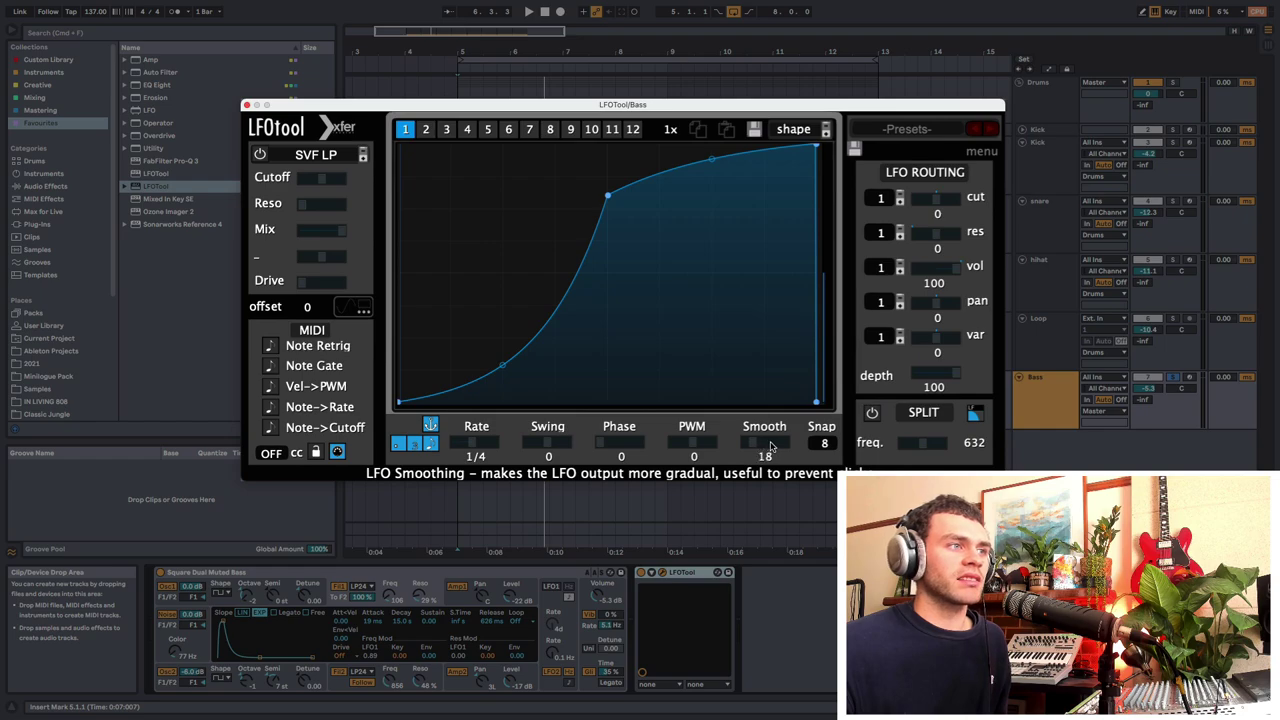
Step: Try some Smooth and reset it to 0, then fine-tune the curve's peak and starting level
{"action": "mouse_move", "coordinate": [783, 443]}
{"action": "left_mouse_down"}
{"action": "mouse_move", "coordinate": [814, 442]}
{"action": "mouse_move", "coordinate": [778, 443]}
{"action": "left_mouse_up"}
{"action": "double_click", "coordinate": [778, 446]}
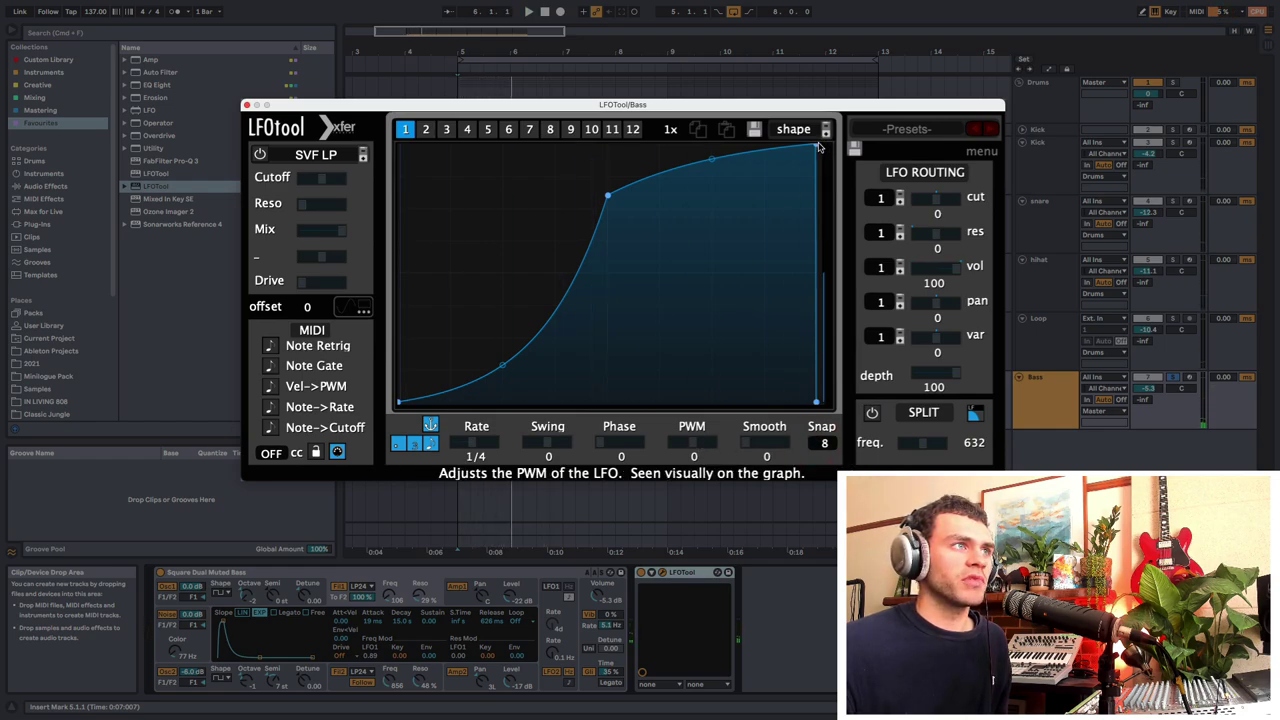
{"action": "mouse_move", "coordinate": [817, 146]}
{"action": "left_mouse_down"}
{"action": "mouse_move", "coordinate": [794, 200]}
{"action": "mouse_move", "coordinate": [829, 120]}
{"action": "mouse_move", "coordinate": [792, 144]}
{"action": "mouse_move", "coordinate": [751, 143]}
{"action": "mouse_move", "coordinate": [838, 130]}
{"action": "mouse_move", "coordinate": [812, 131]}
{"action": "left_mouse_up"}
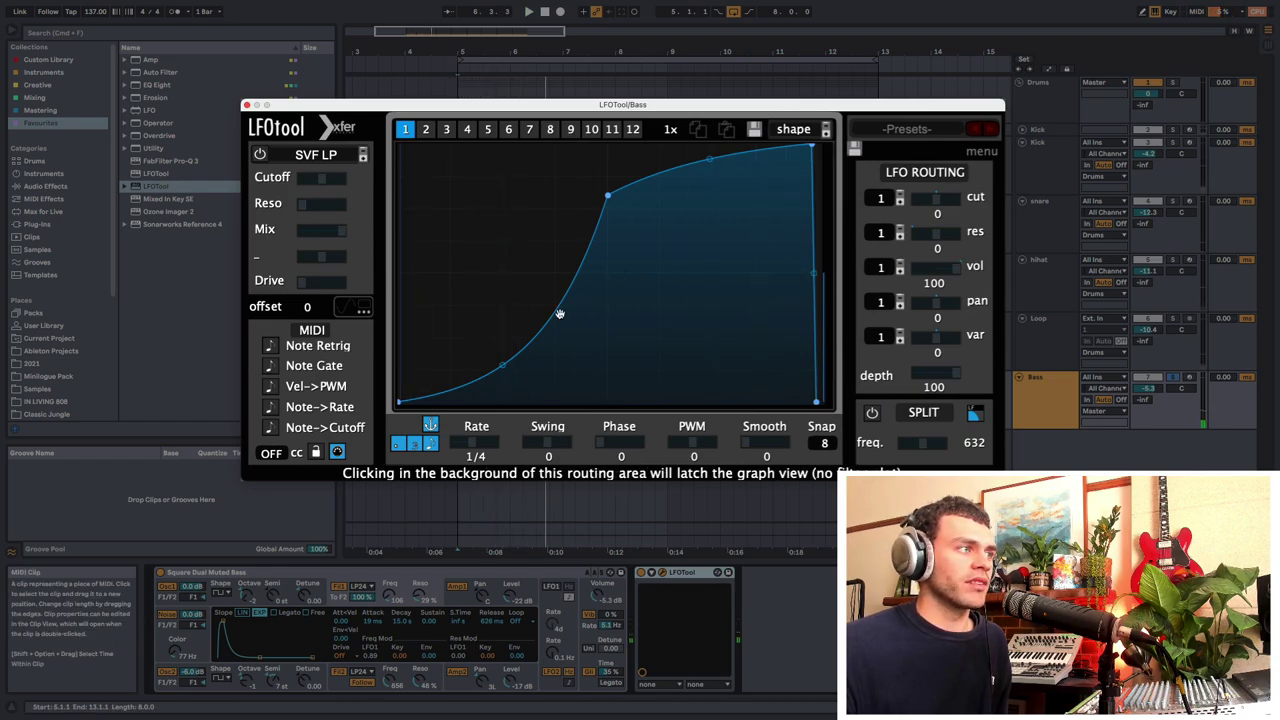
{"action": "left_click_drag", "start_coordinate": [399, 402], "coordinate": [310, 405]}
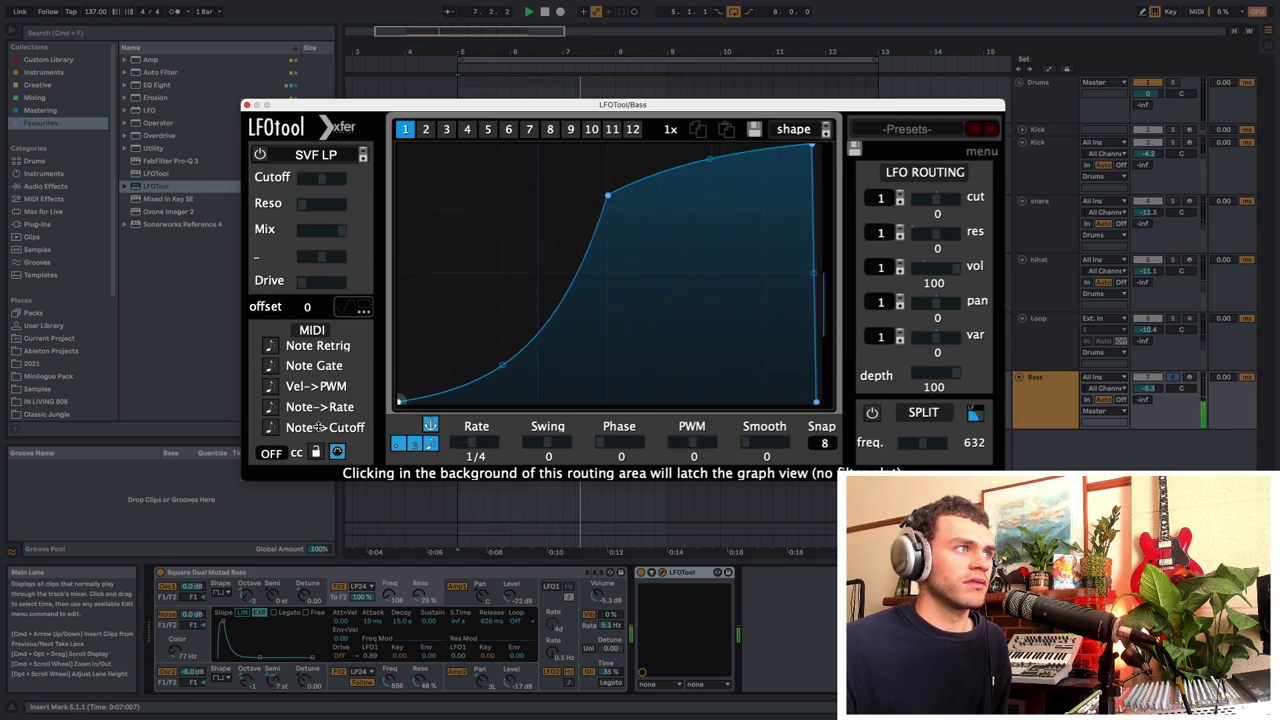
Step: Load the SC5 sidechain preset shape, then replace it with SC1
{"action": "left_click", "coordinate": [802, 138]}
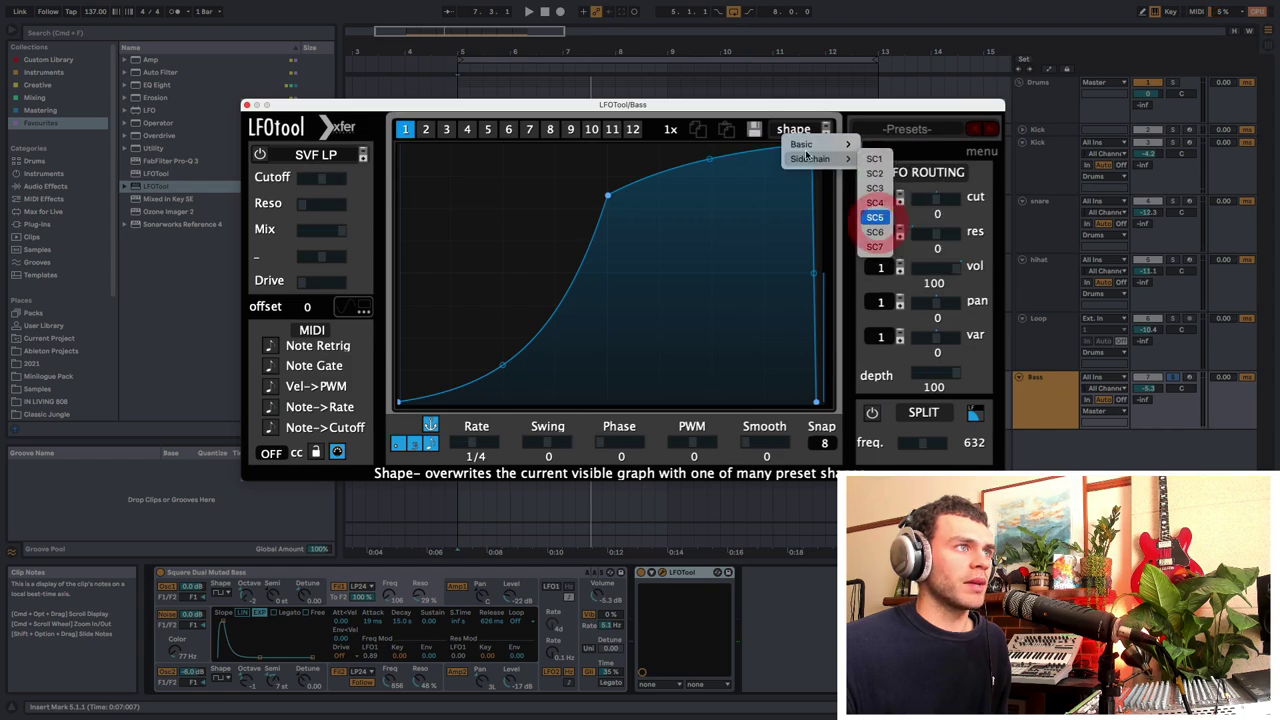
{"action": "left_click", "coordinate": [795, 137]}
{"action": "left_click", "coordinate": [795, 137]}
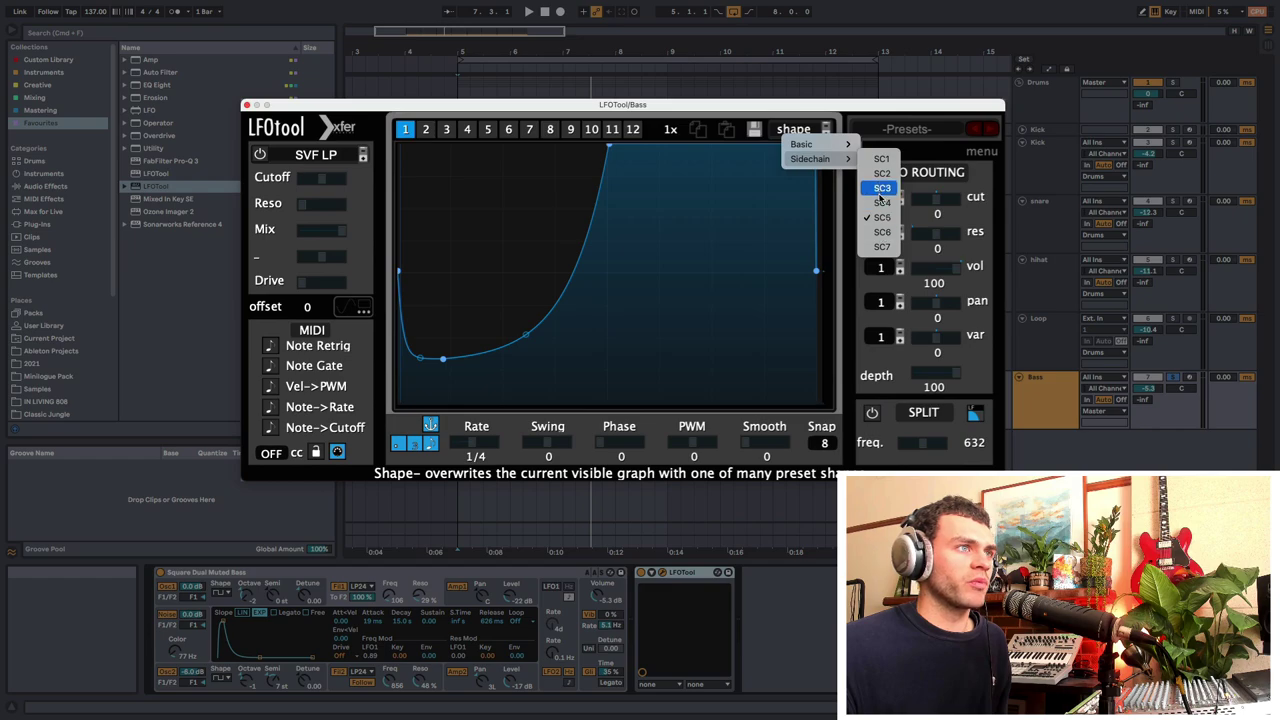
{"action": "left_click", "coordinate": [881, 160]}
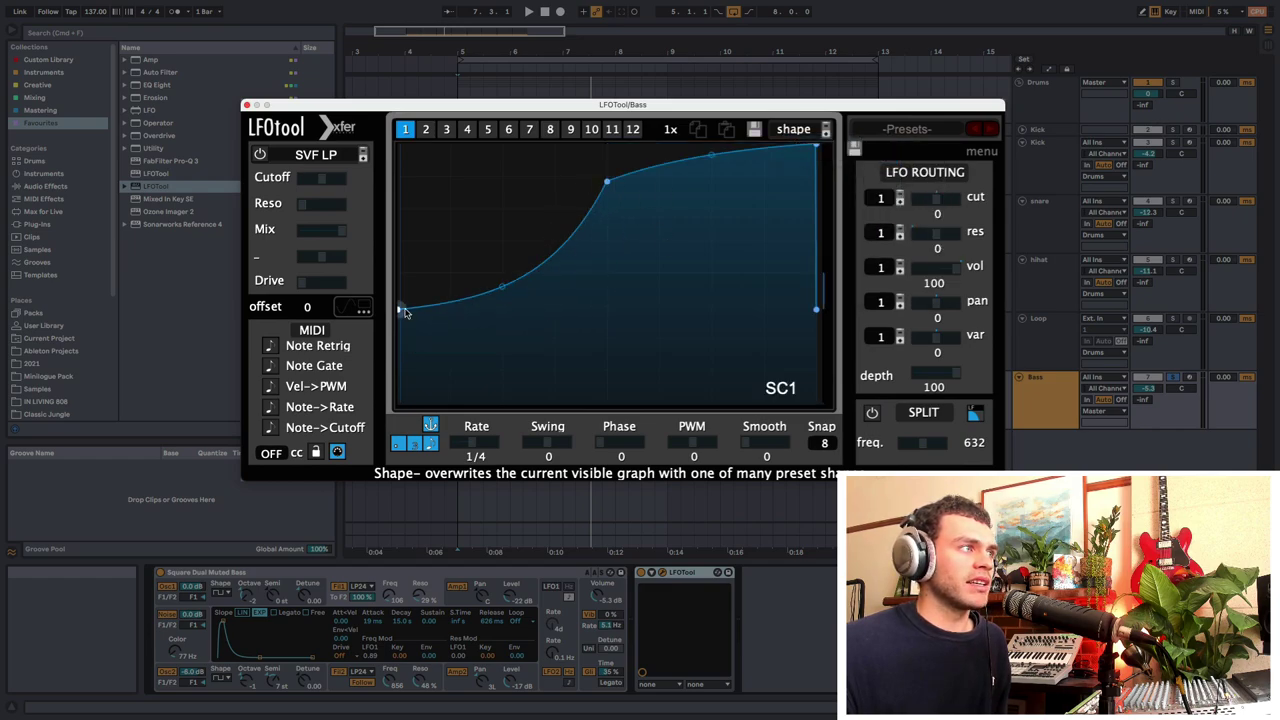
Step: With Kick soloed, set the curve's start at the bottom, peak slightly earlier, and reshape a top point
{"action": "left_click_drag", "start_coordinate": [402, 311], "coordinate": [400, 396]}
{"action": "left_click_drag", "start_coordinate": [816, 147], "coordinate": [811, 142]}
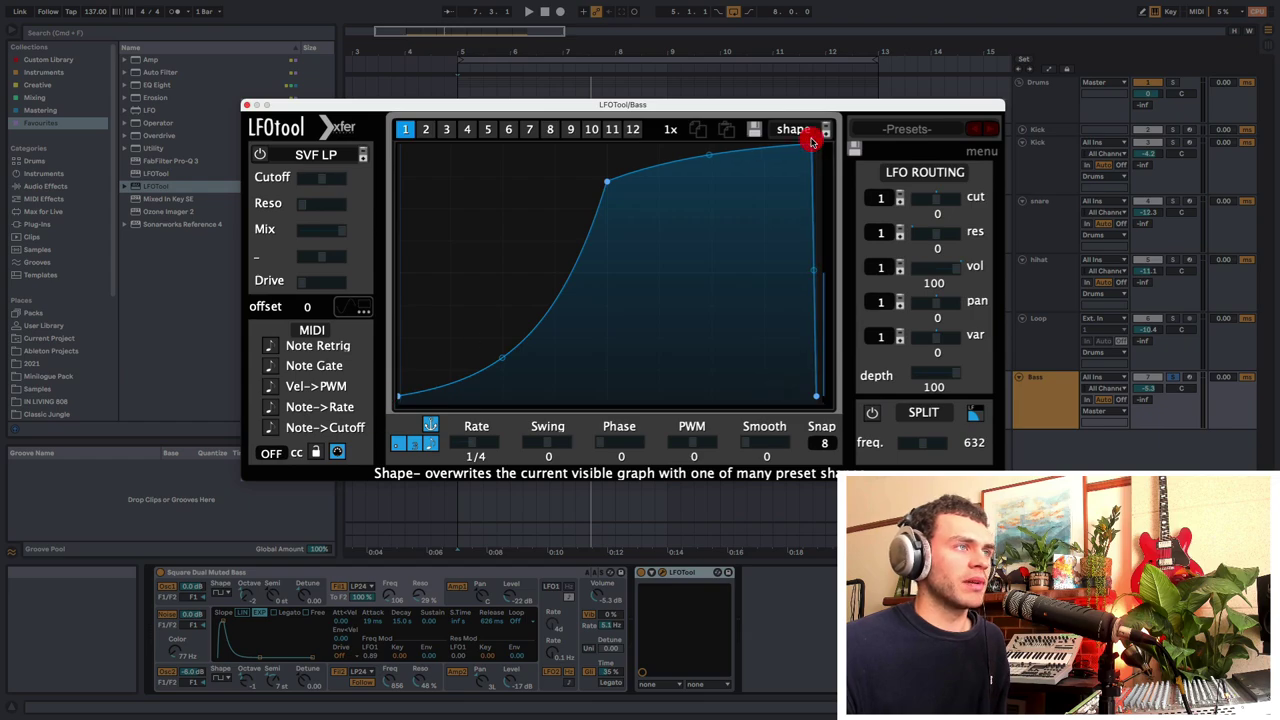
{"action": "left_click", "coordinate": [1173, 142], "text": "super"}
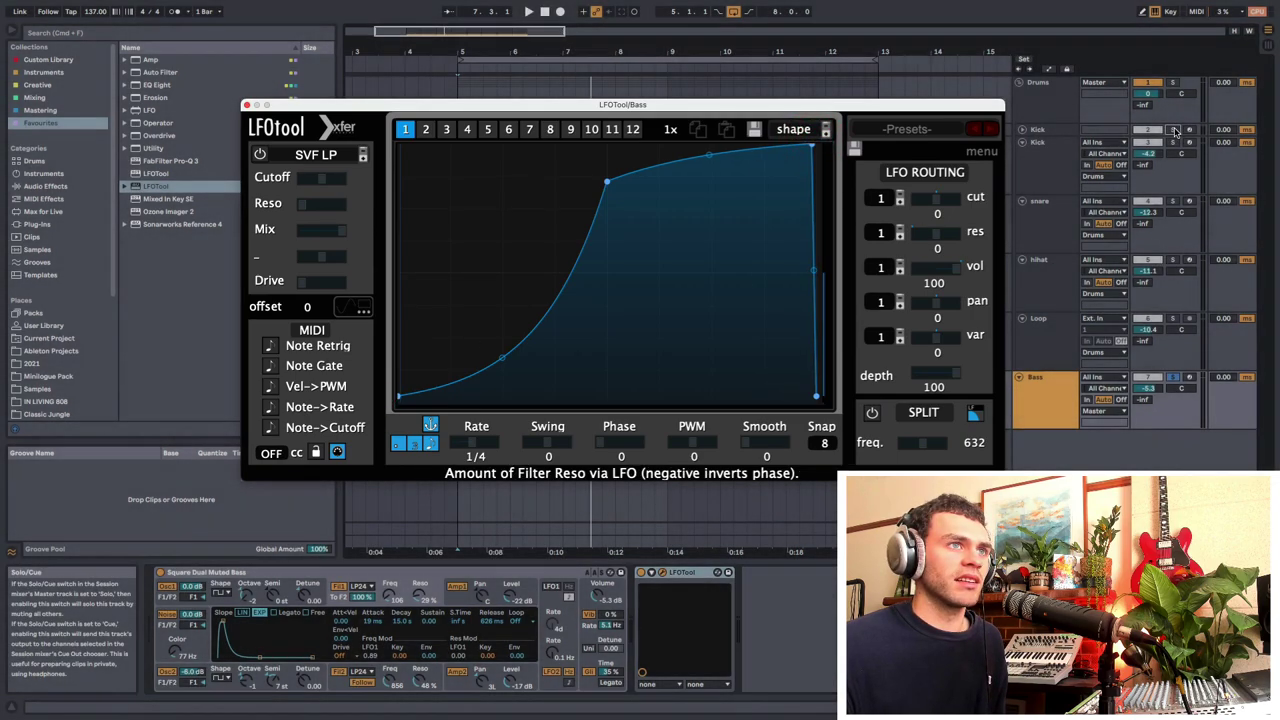
{"action": "key", "text": "space"}
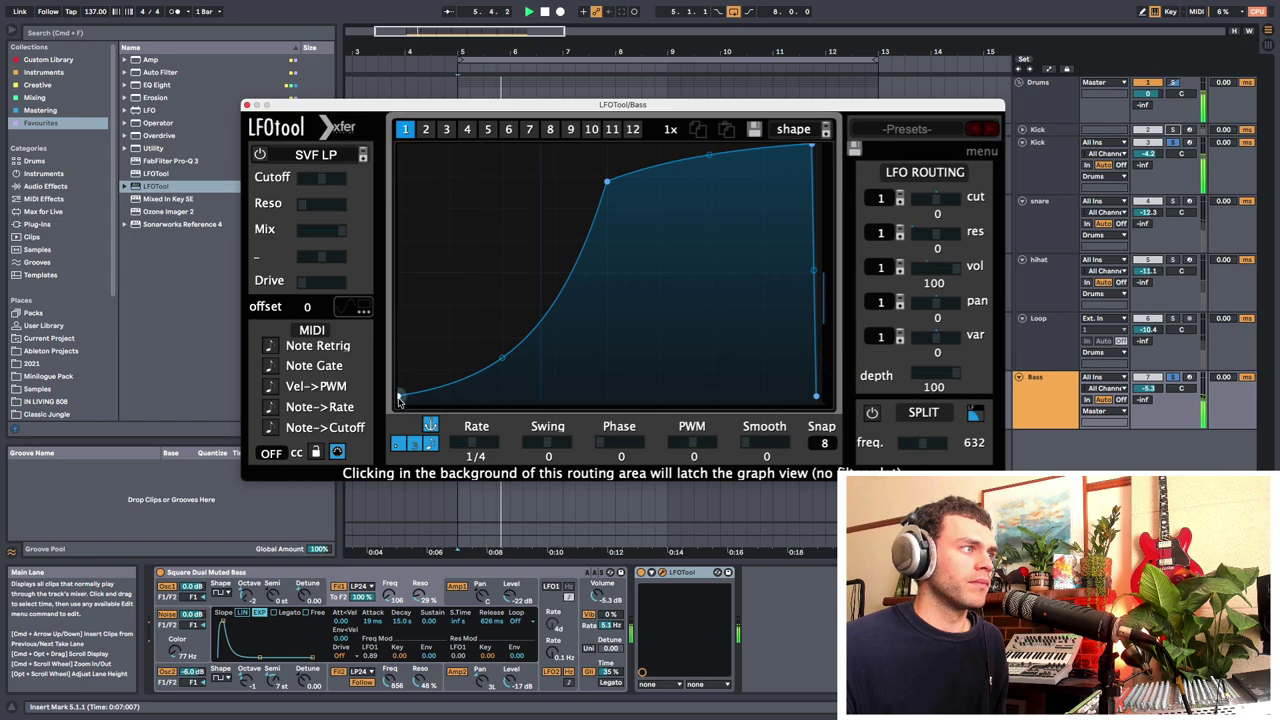
{"action": "left_click_drag", "start_coordinate": [400, 396], "coordinate": [380, 315]}
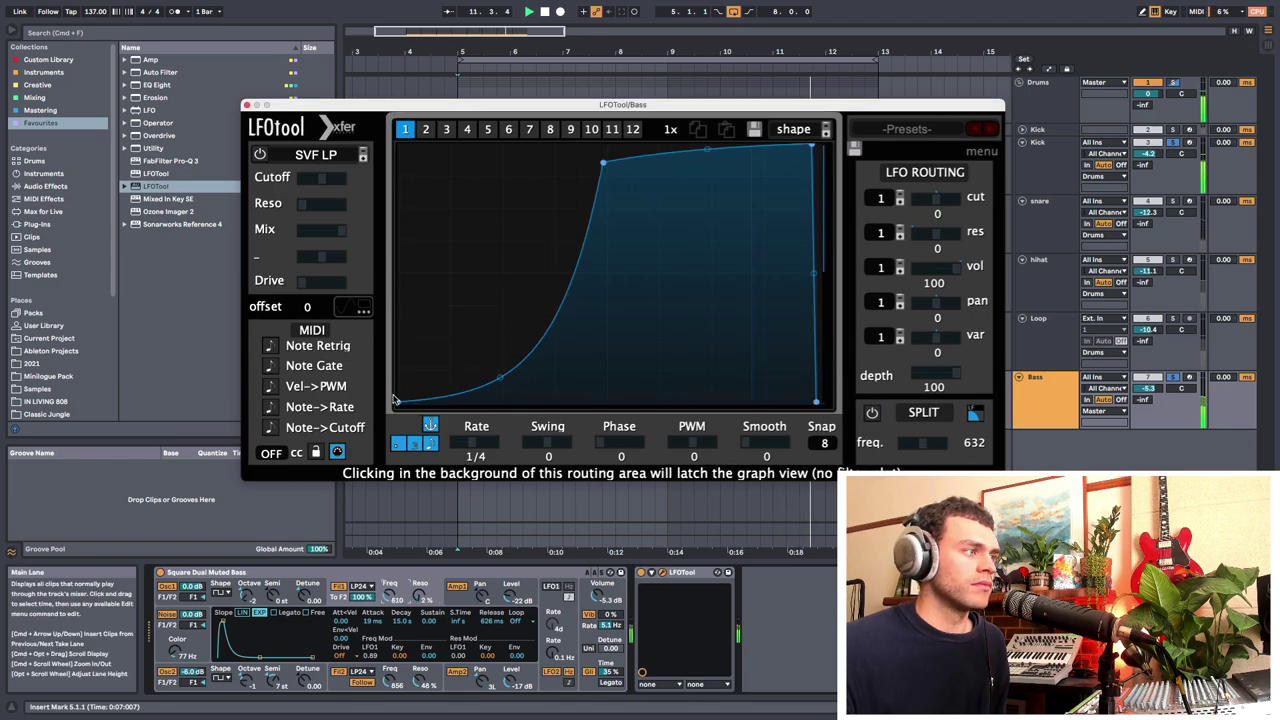
{"action": "mouse_move", "coordinate": [399, 402]}
{"action": "left_mouse_down"}
{"action": "mouse_move", "coordinate": [399, 155]}
{"action": "mouse_move", "coordinate": [400, 402]}
{"action": "left_mouse_up"}
{"action": "left_click_drag", "start_coordinate": [603, 162], "coordinate": [594, 208]}
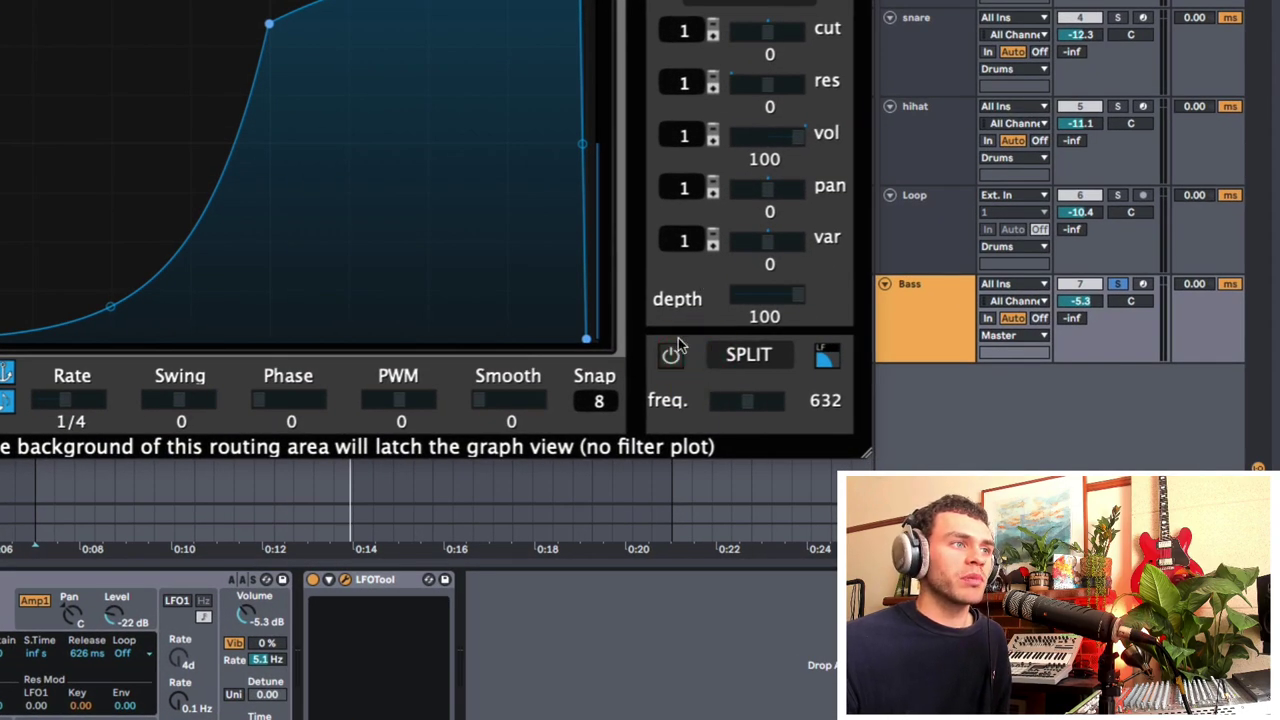
Step: Enable SPLIT and sweep the crossover down, up to 20000 Hz, then back down to 315 Hz
{"action": "left_click", "coordinate": [670, 358]}
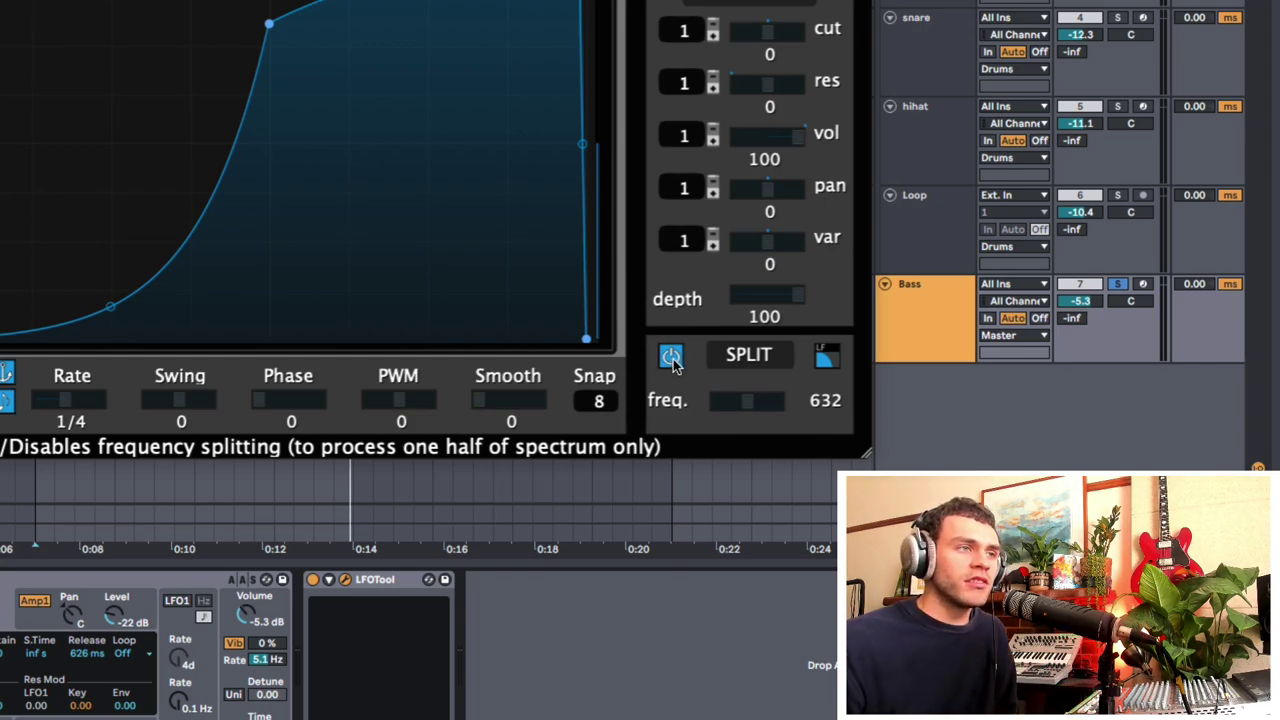
{"action": "left_click_drag", "start_coordinate": [749, 400], "coordinate": [742, 405]}
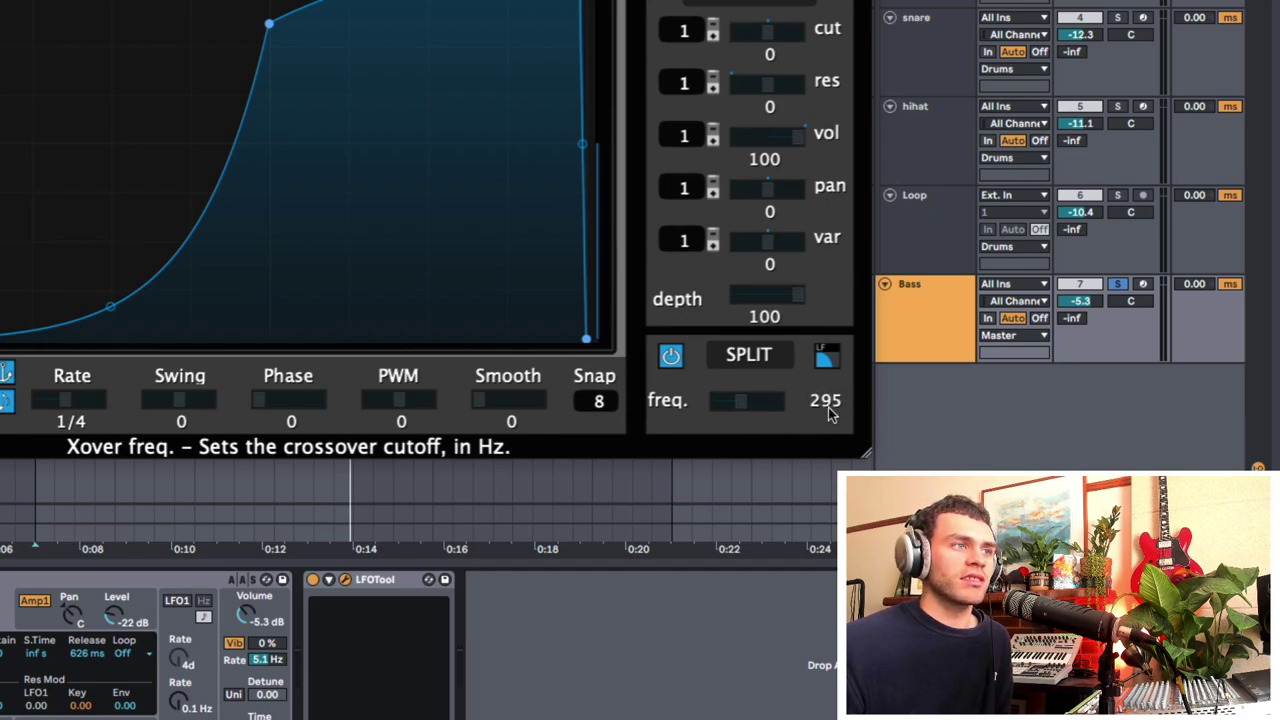
{"action": "left_click_drag", "start_coordinate": [740, 400], "coordinate": [783, 404]}
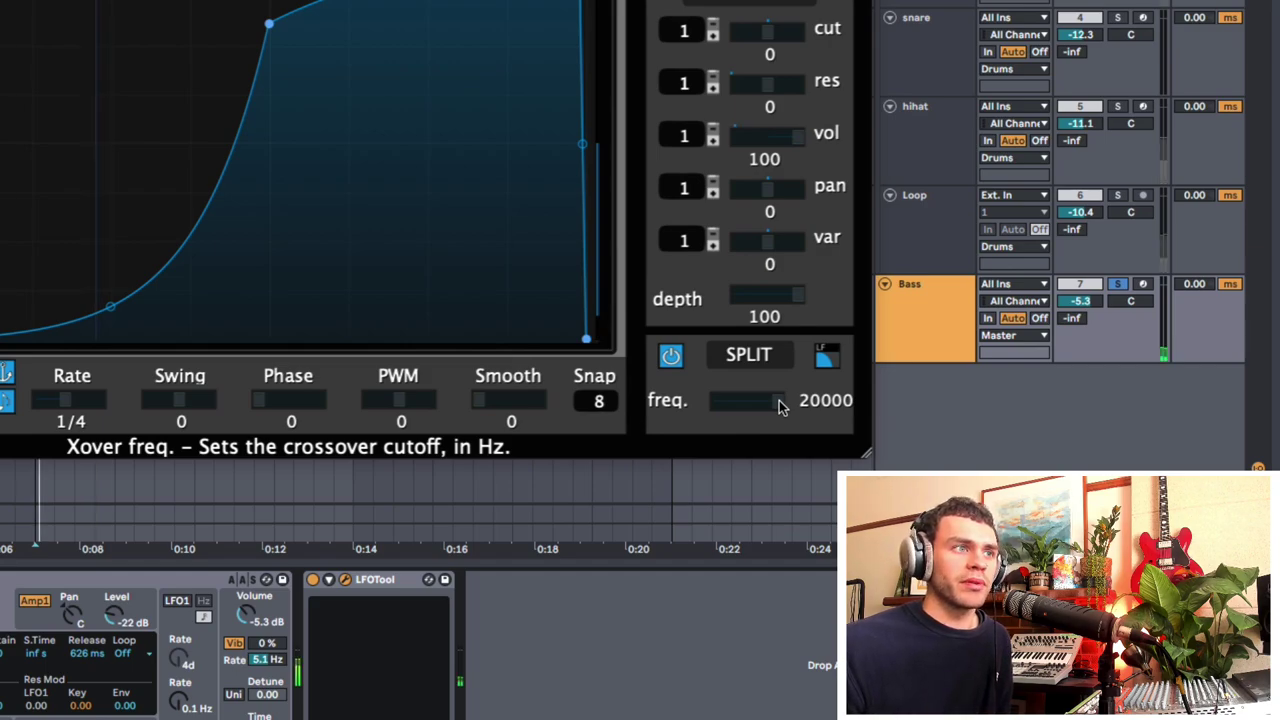
{"action": "left_click_drag", "start_coordinate": [781, 405], "coordinate": [680, 401]}
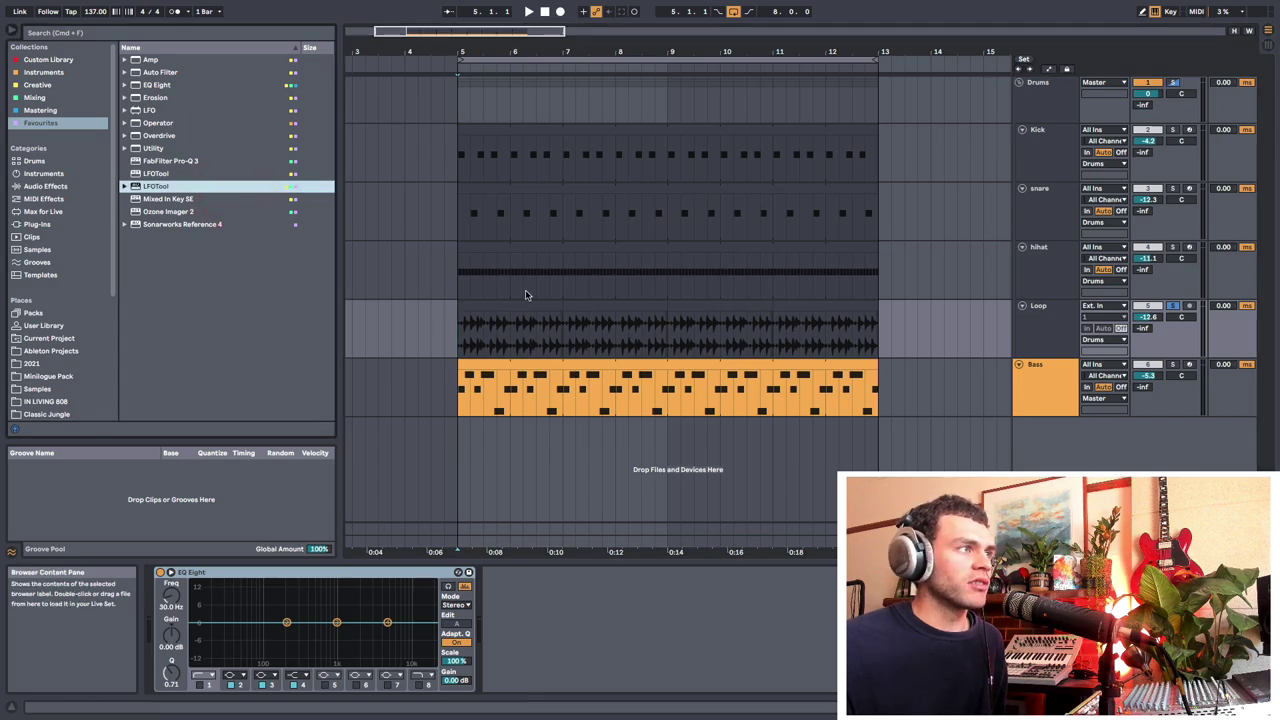
Step: Load LFOTool onto the Loop track and enlarge and position its window while the loop plays
{"action": "double_click", "coordinate": [230, 190]}
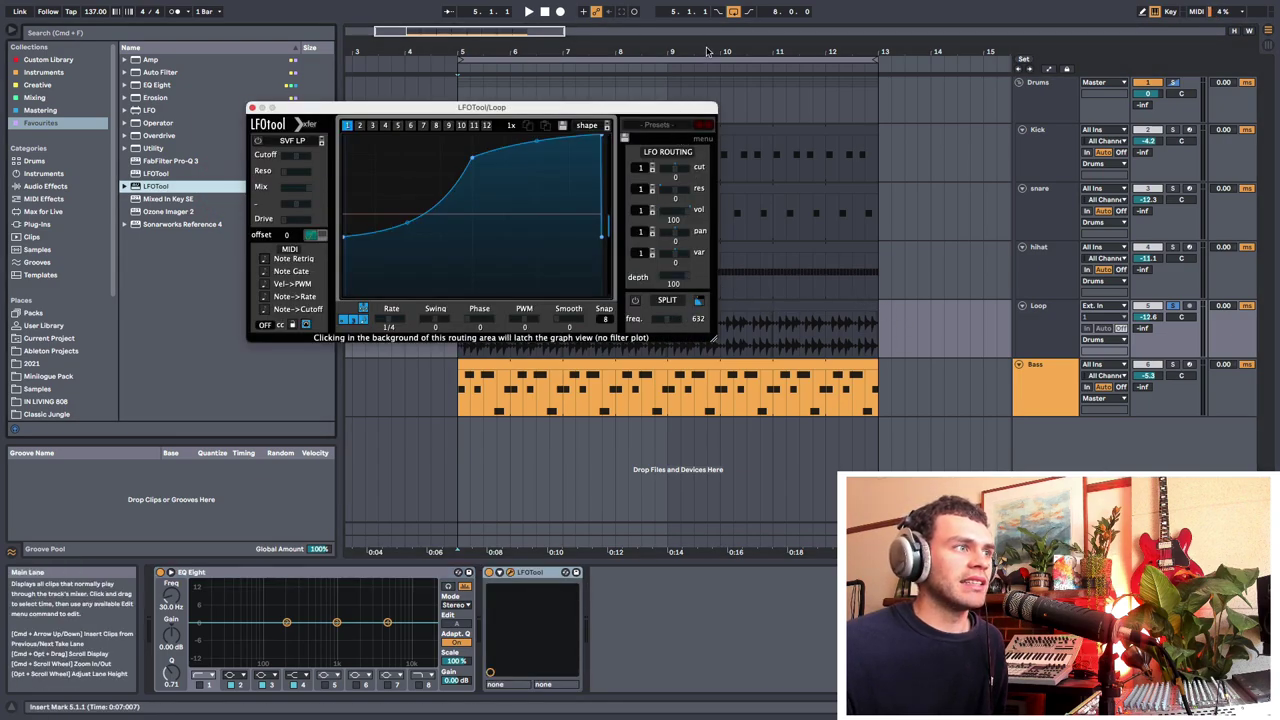
{"action": "left_click_drag", "start_coordinate": [690, 110], "coordinate": [742, 48]}
{"action": "left_click", "coordinate": [1070, 330]}
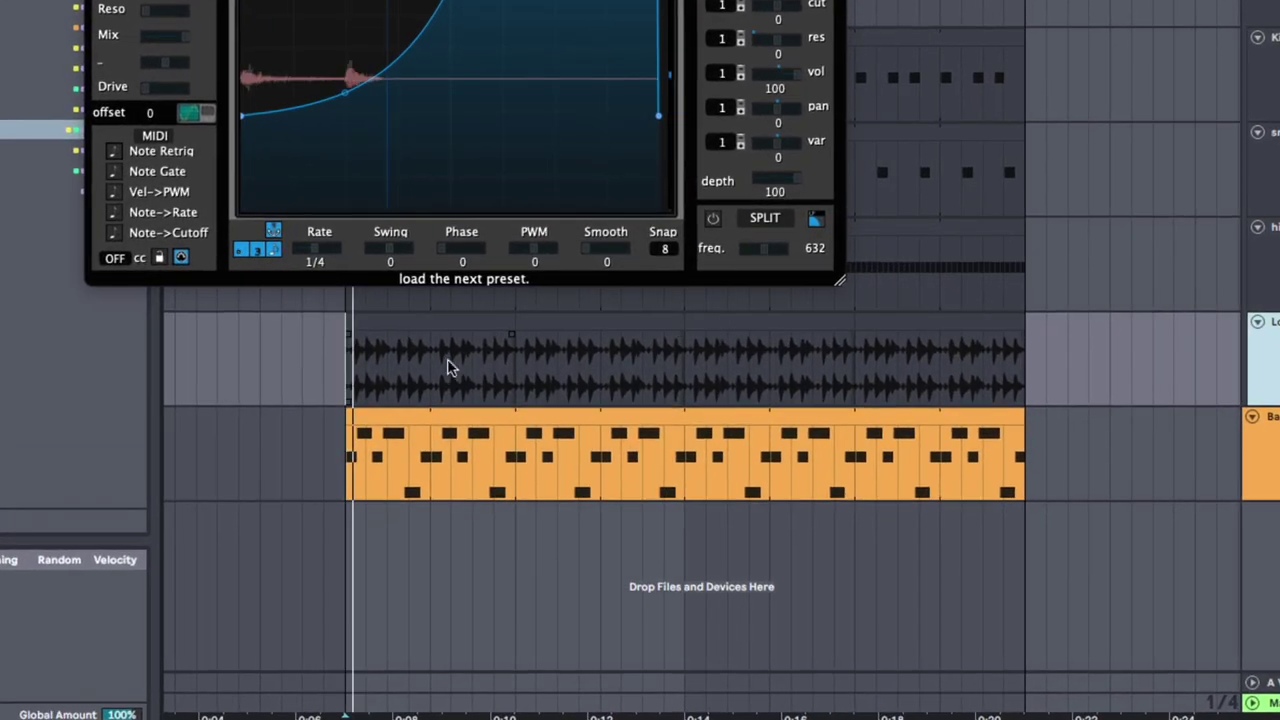
{"action": "key", "text": "space"}
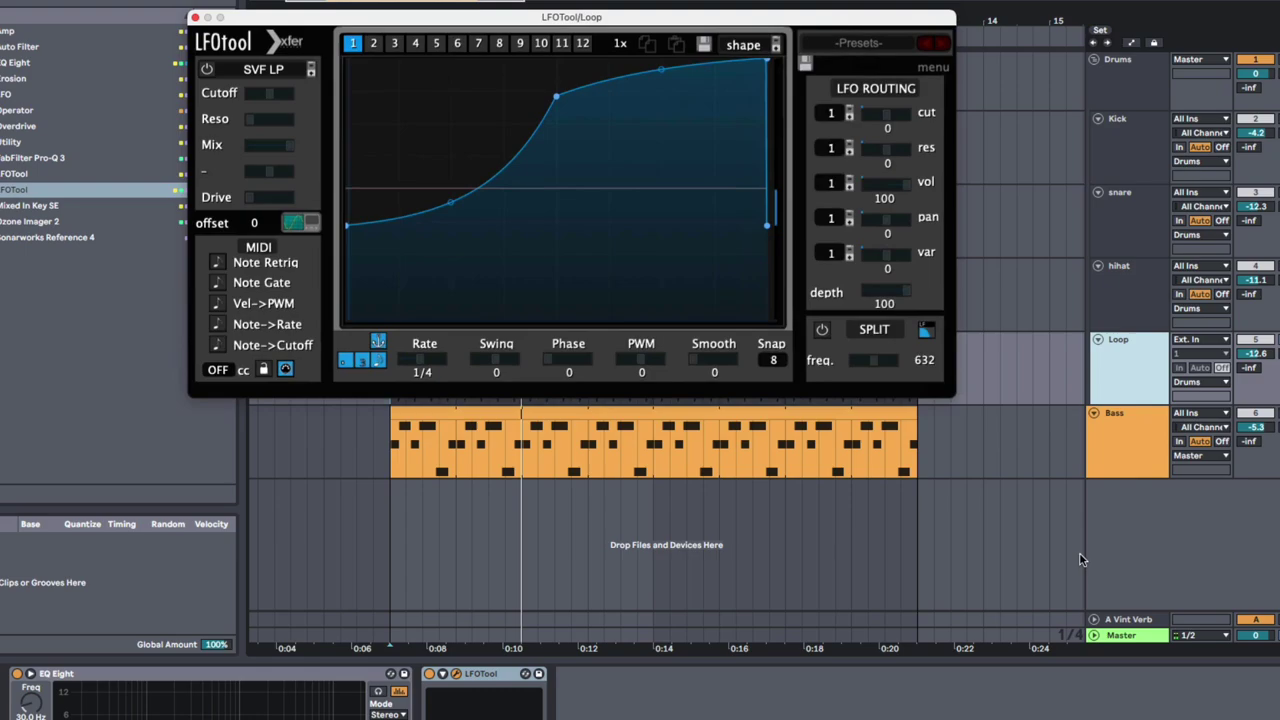
{"action": "left_click_drag", "start_coordinate": [1080, 555], "coordinate": [1074, 514]}
{"action": "left_click_drag", "start_coordinate": [765, 16], "coordinate": [769, 109]}
{"action": "left_click_drag", "start_coordinate": [1143, 578], "coordinate": [1151, 581]}
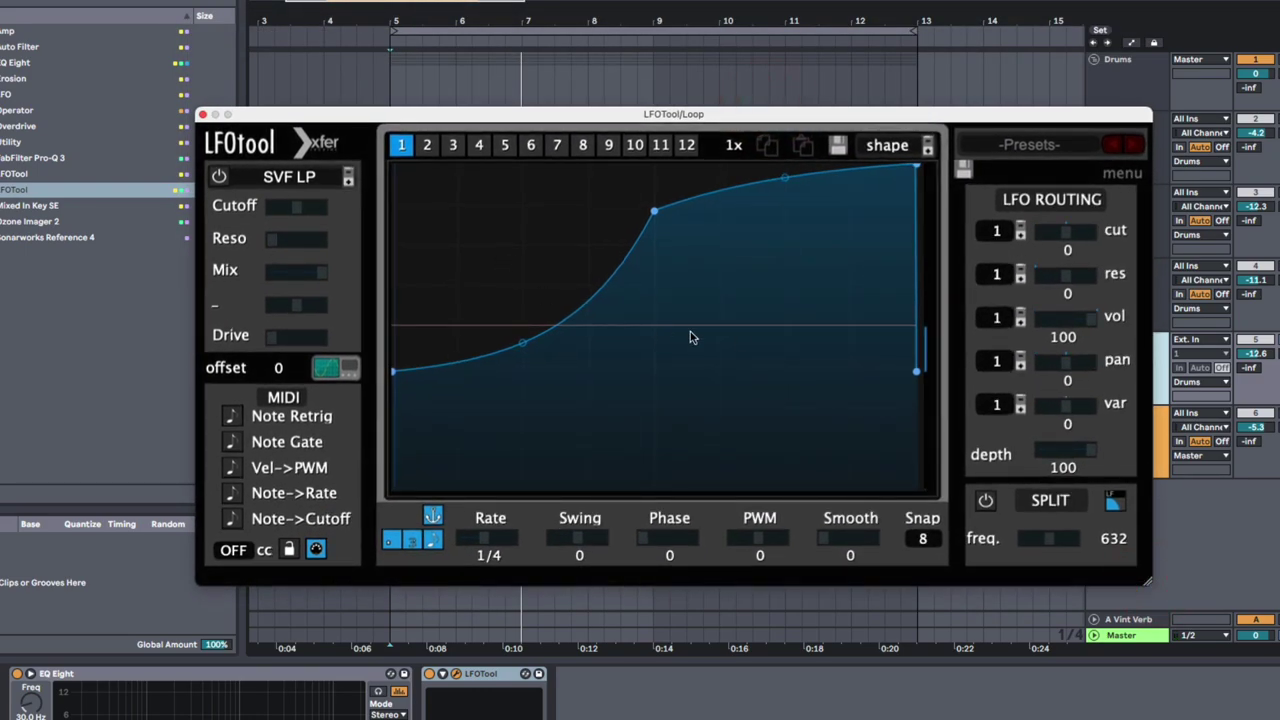
Step: Keep the waveform overlay on, turn off triplet rate for a one-bar LFO, and choose the flat 25 shape
{"action": "left_click", "coordinate": [332, 370]}
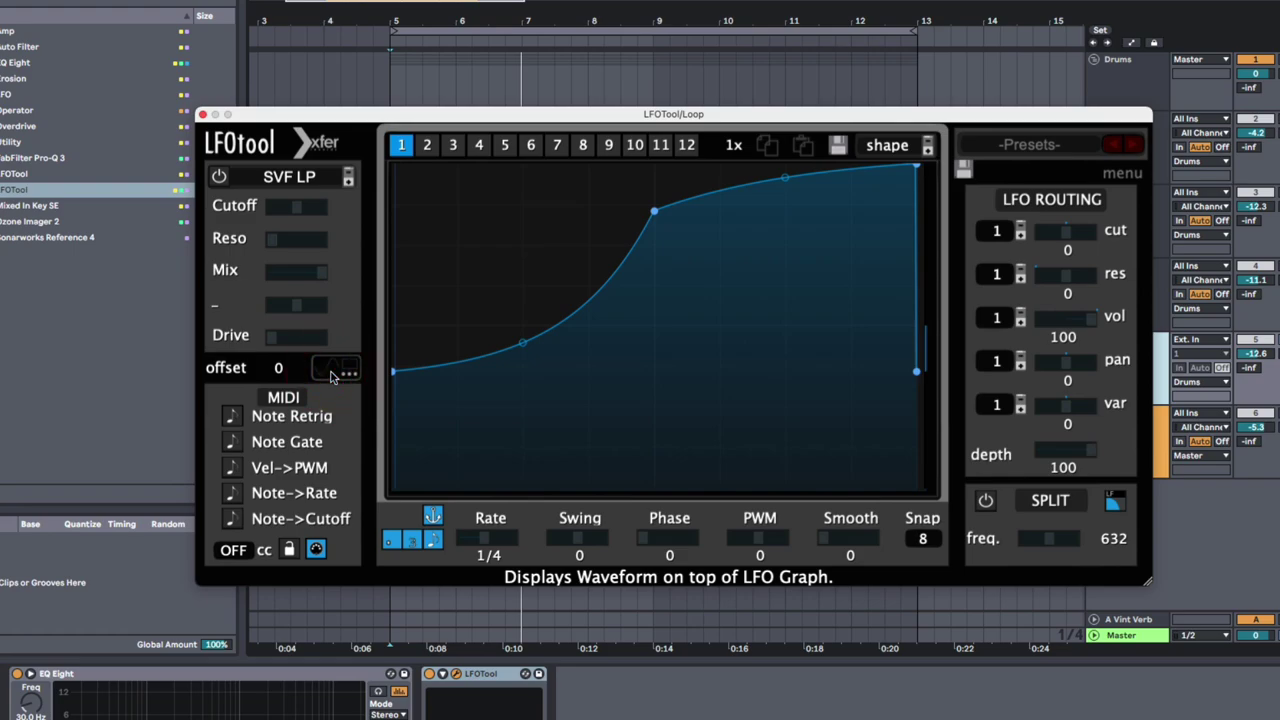
{"action": "left_click", "coordinate": [331, 370]}
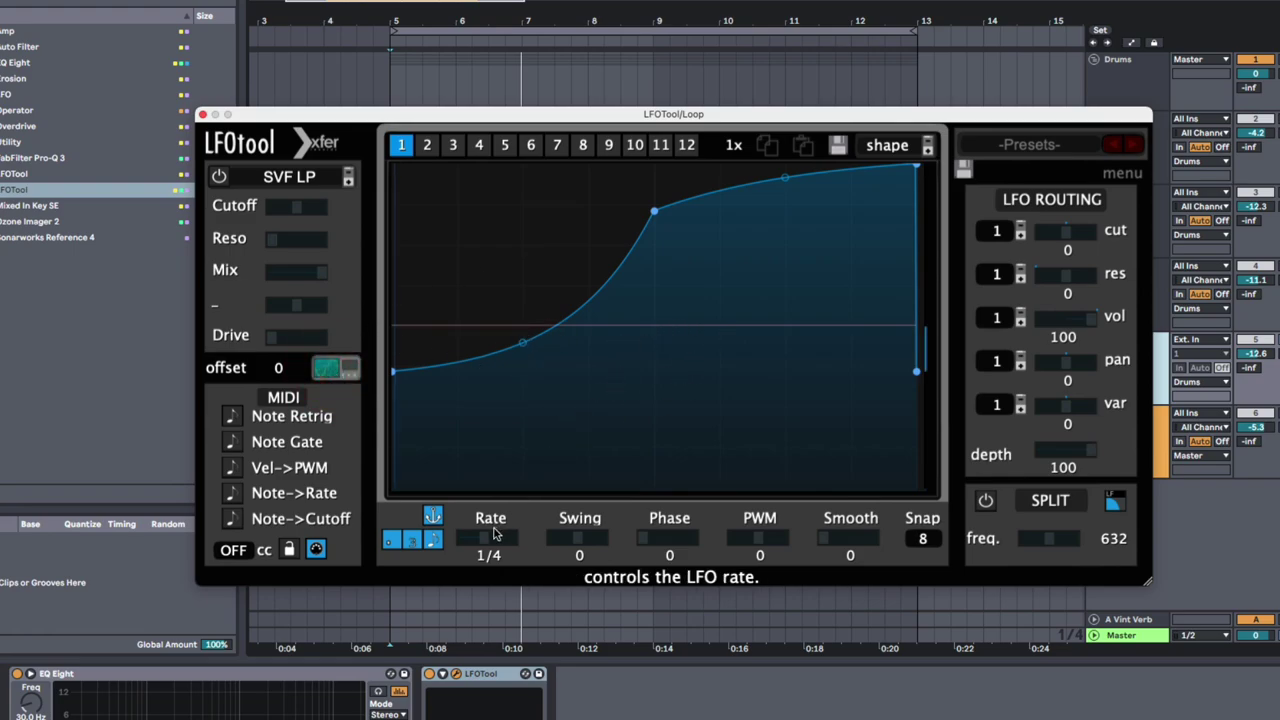
{"action": "left_click", "coordinate": [408, 540]}
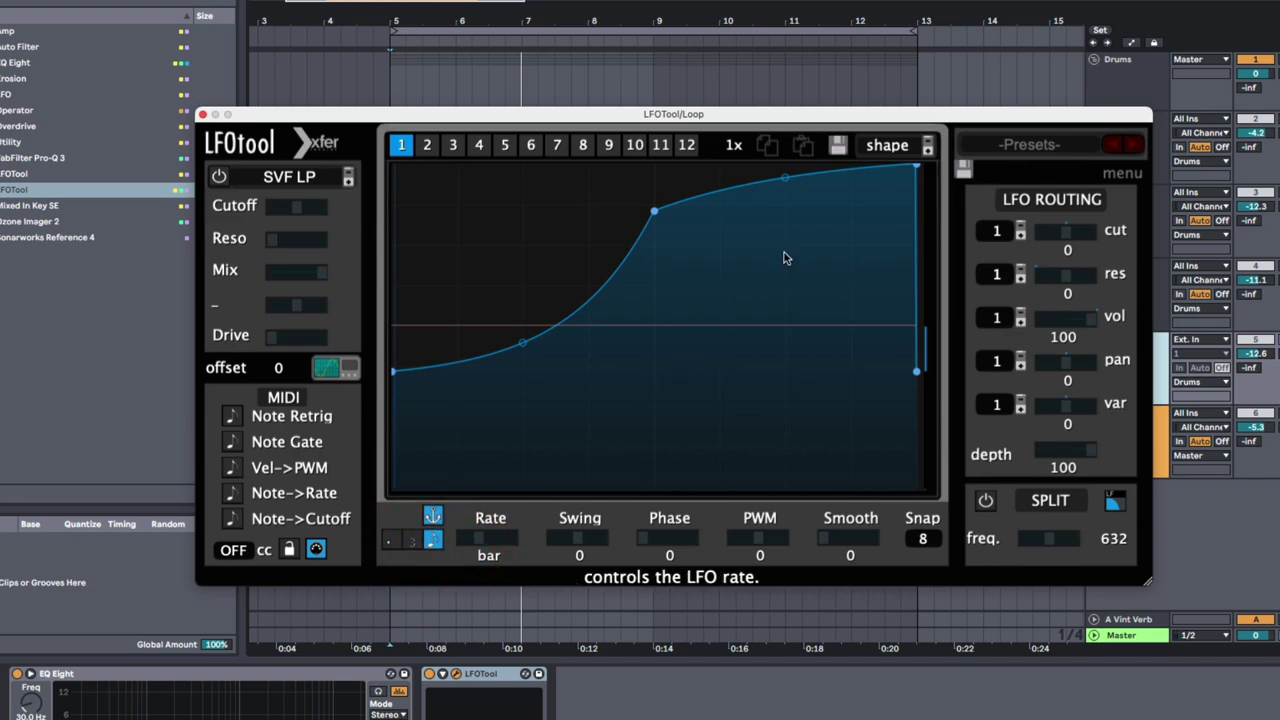
{"action": "left_click", "coordinate": [884, 147]}
{"action": "mouse_move", "coordinate": [912, 164]}
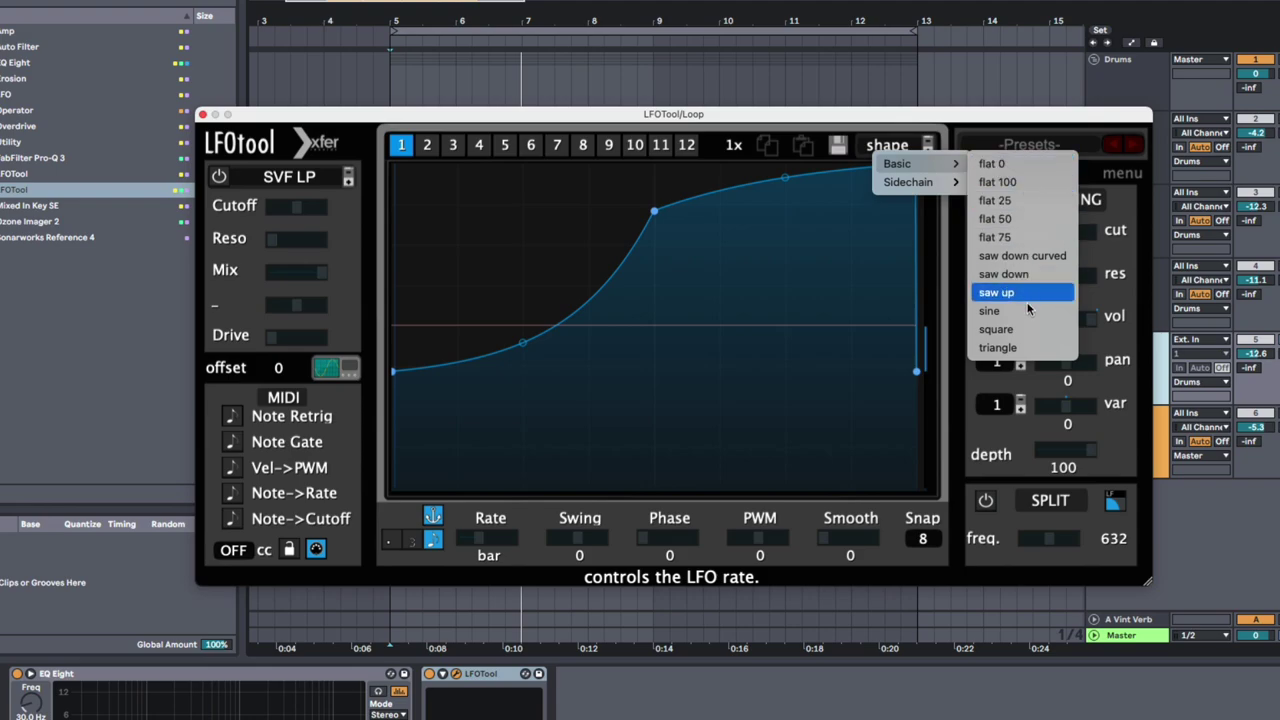
{"action": "left_click", "coordinate": [1032, 200]}
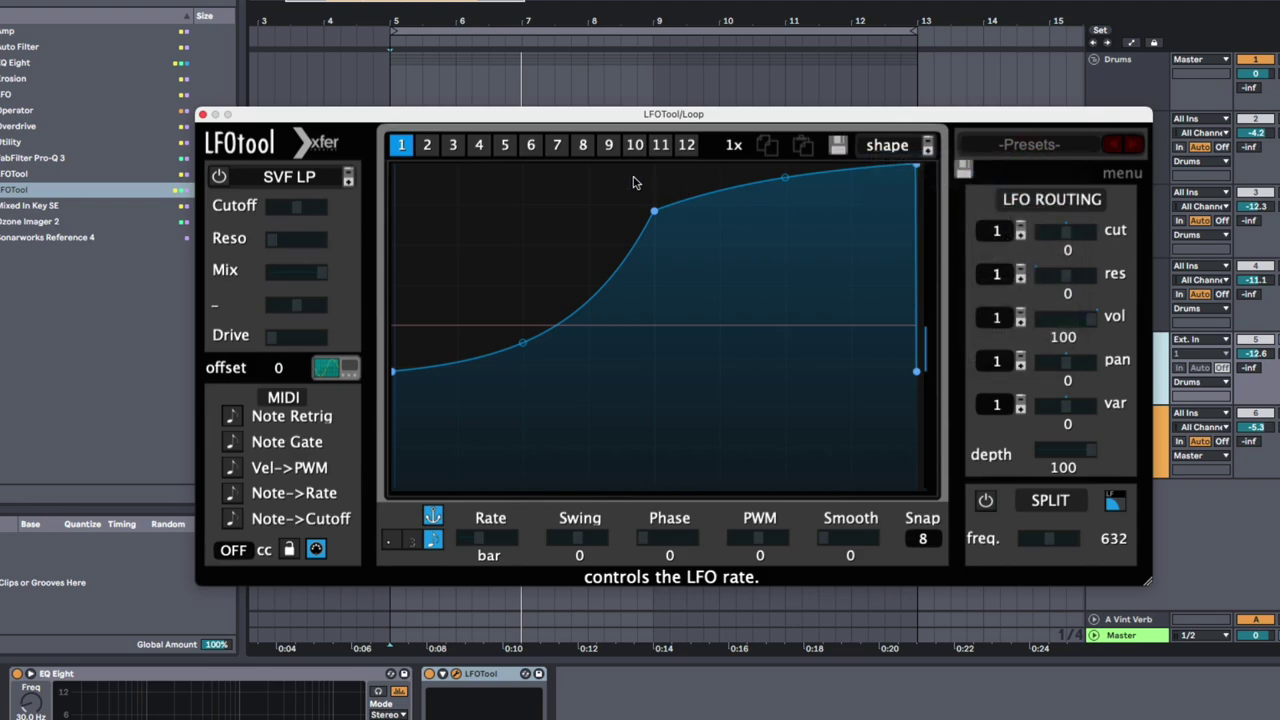
Step: Play the loop and focus the Loop LFOTool to view the flat curve over the drum waveform
{"action": "key", "text": "space"}
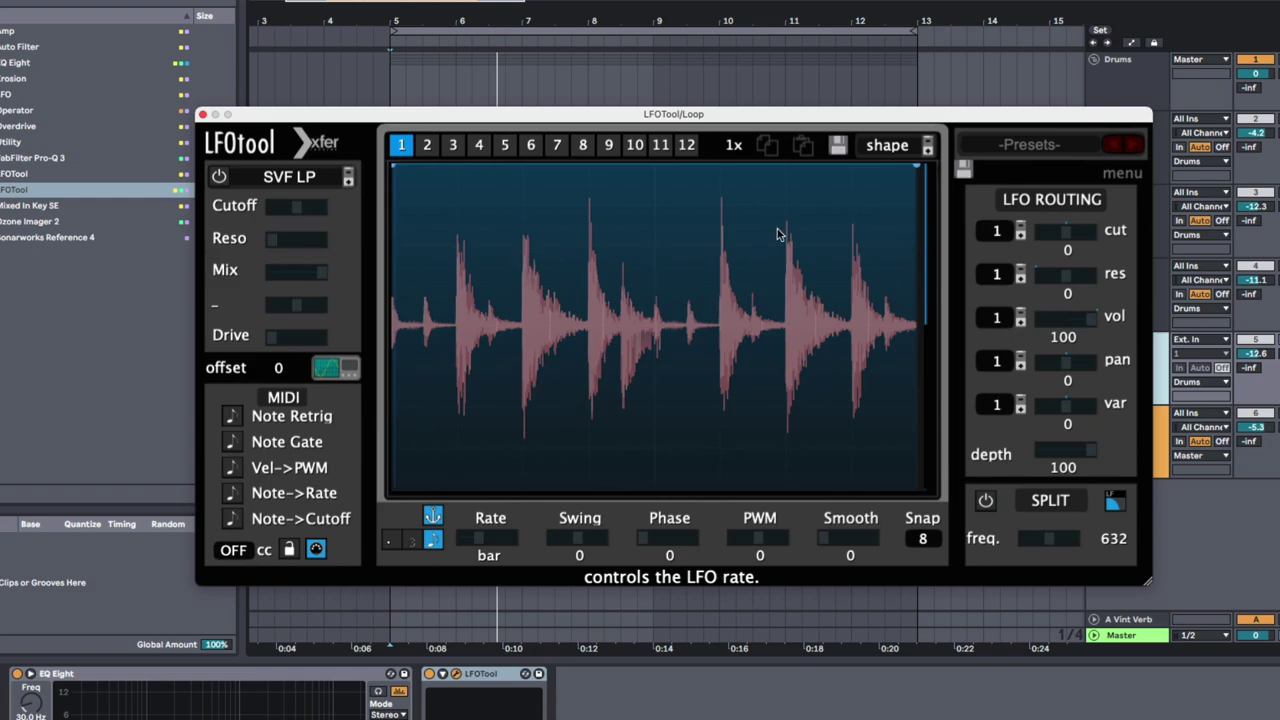
{"action": "left_click", "coordinate": [469, 115]}
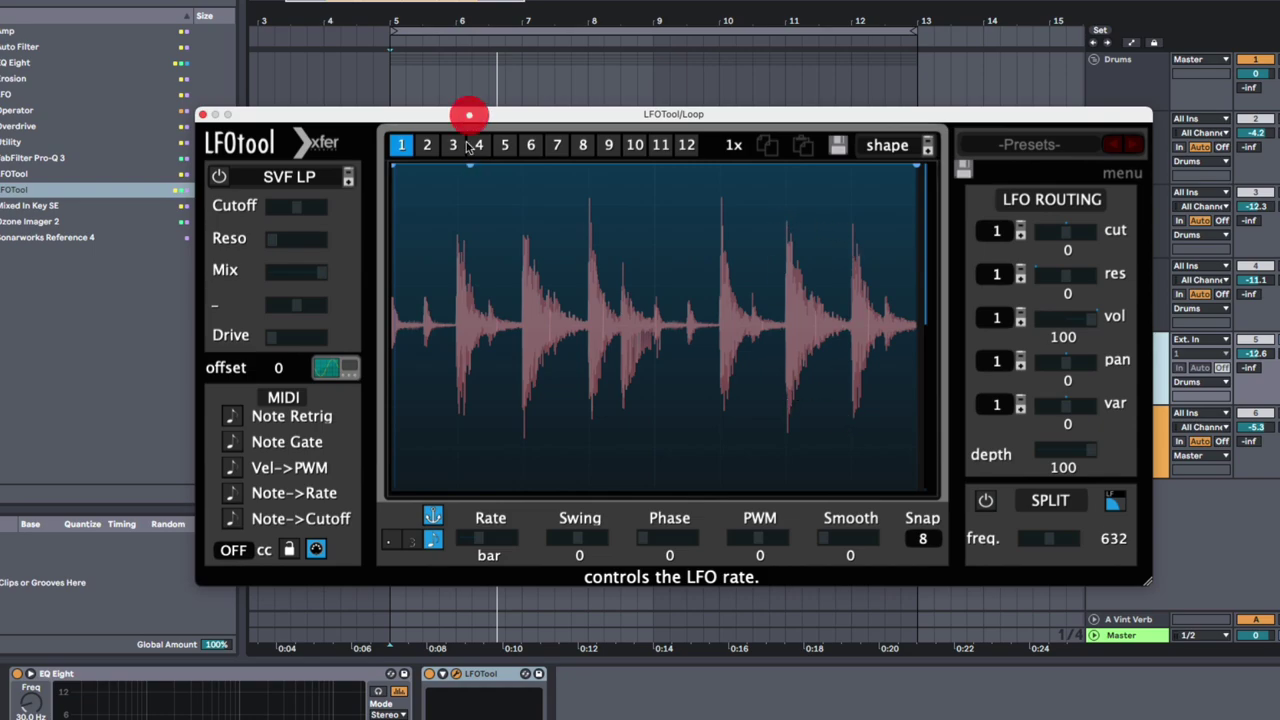
{"action": "left_click", "coordinate": [453, 324]}
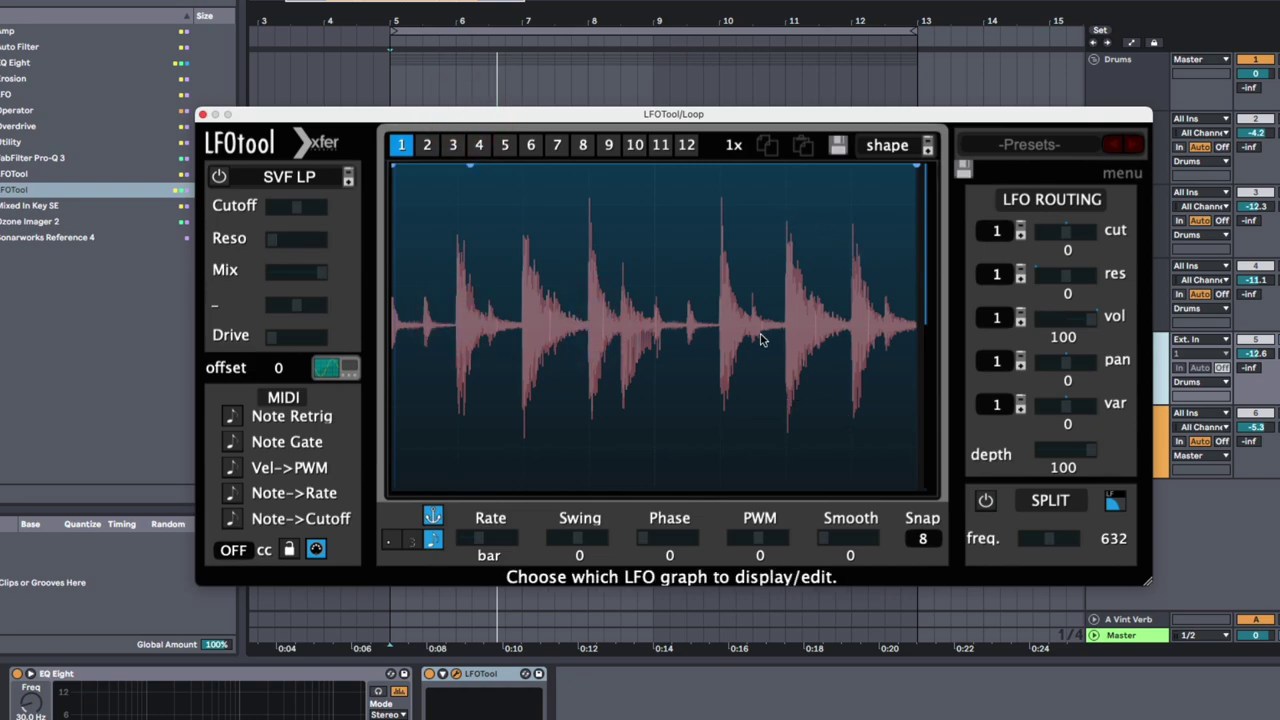
{"action": "left_click", "coordinate": [468, 170]}
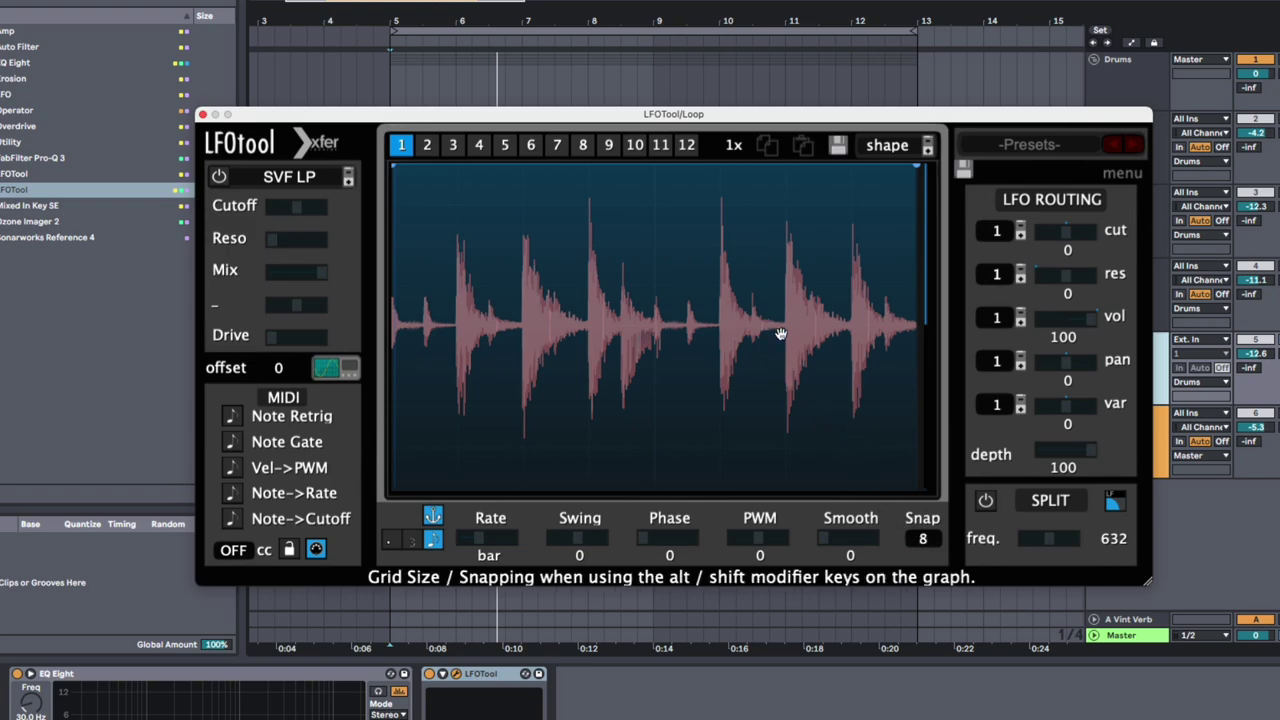
Step: Carve four silent steps into the loop's volume shape, then restore them to full volume
{"action": "left_click_drag", "start_coordinate": [748, 206], "coordinate": [757, 520]}
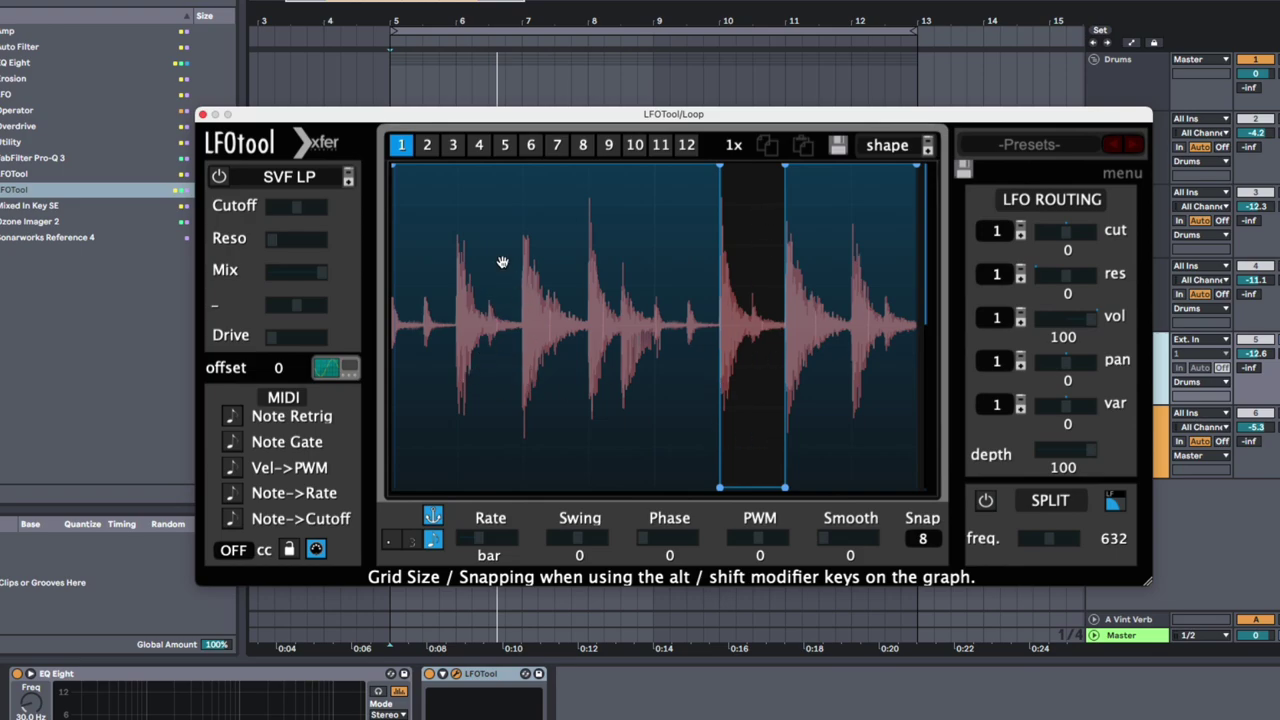
{"action": "left_click_drag", "start_coordinate": [502, 262], "coordinate": [478, 518]}
{"action": "left_click_drag", "start_coordinate": [597, 318], "coordinate": [615, 488]}
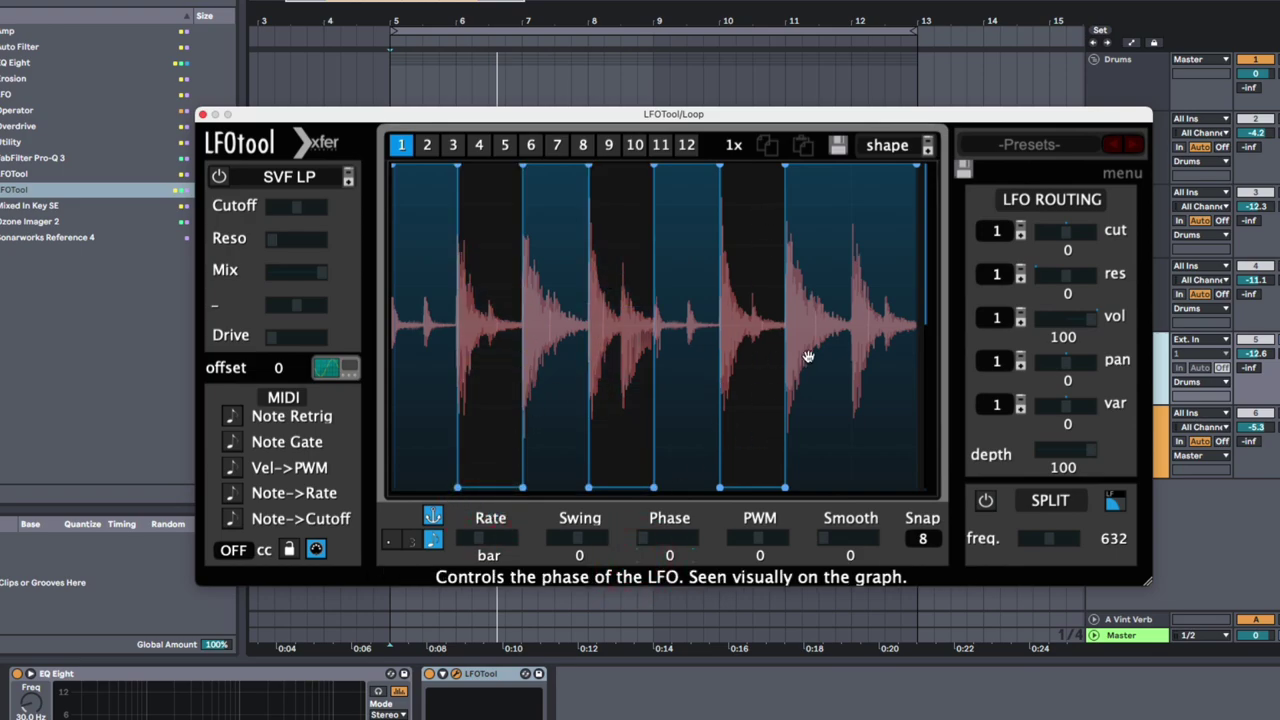
{"action": "left_click_drag", "start_coordinate": [852, 307], "coordinate": [857, 523]}
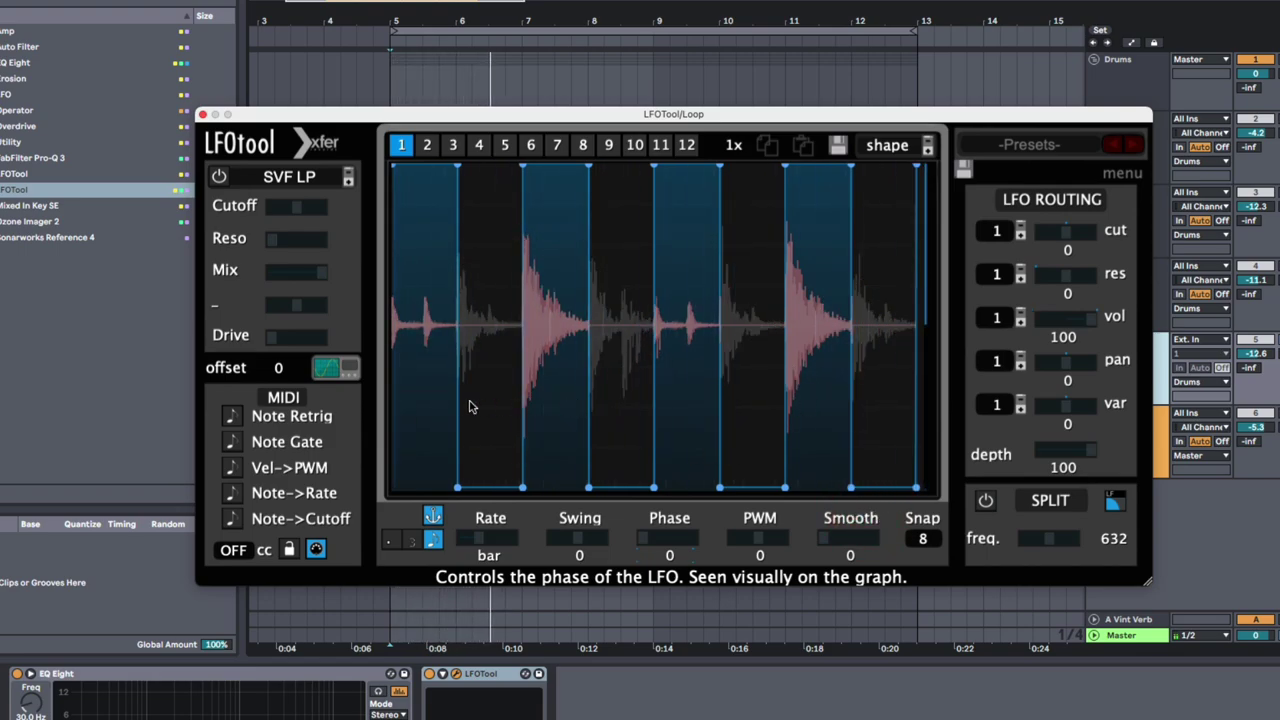
{"action": "left_click_drag", "start_coordinate": [485, 415], "coordinate": [564, 274]}
{"action": "left_click_drag", "start_coordinate": [617, 335], "coordinate": [626, 77]}
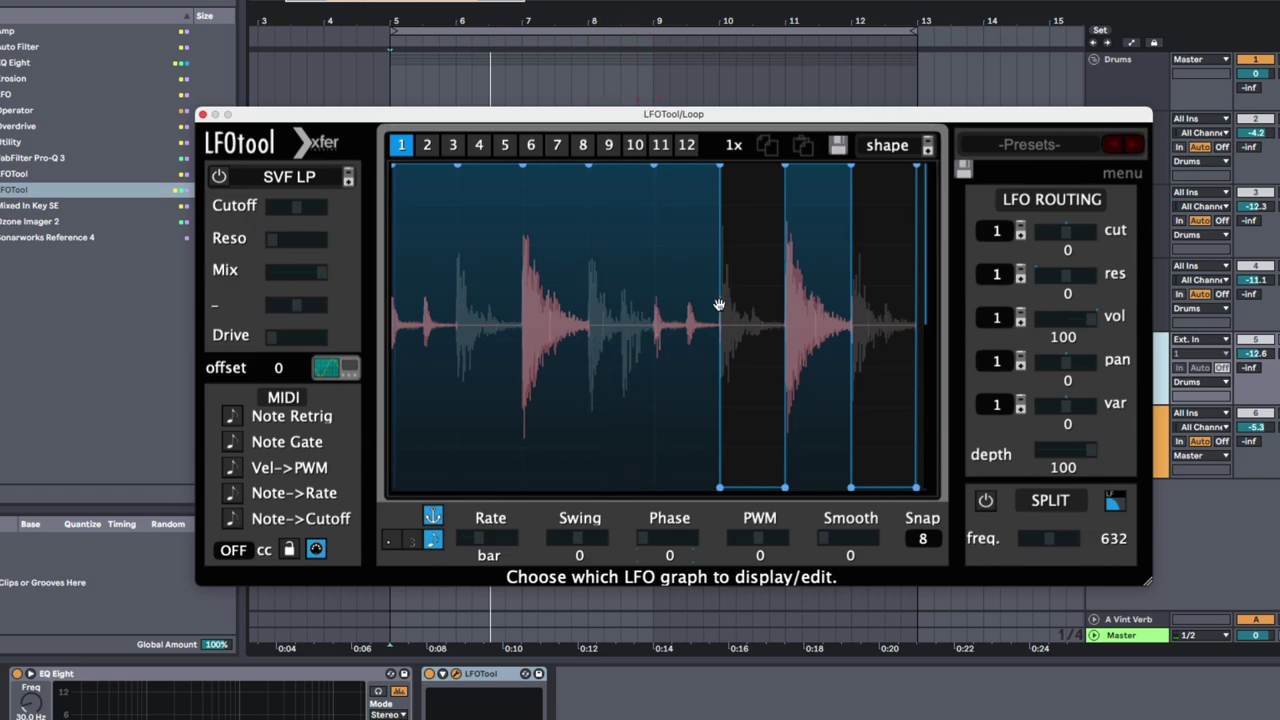
{"action": "left_click_drag", "start_coordinate": [740, 297], "coordinate": [754, 81]}
{"action": "left_click_drag", "start_coordinate": [873, 297], "coordinate": [873, 165]}
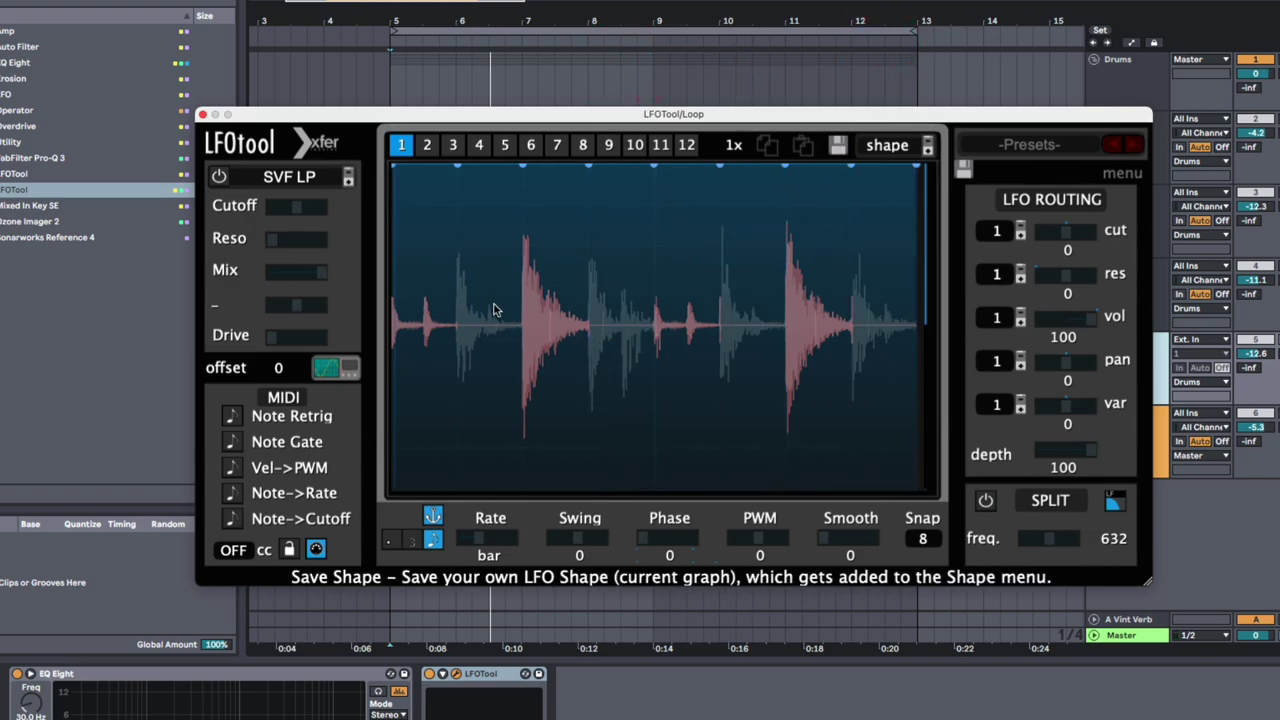
Step: Silence alternating steps across the graph and raise the LFO depth to 80
{"action": "mouse_move", "coordinate": [465, 271]}
{"action": "left_mouse_down"}
{"action": "mouse_move", "coordinate": [460, 317]}
{"action": "mouse_move", "coordinate": [470, 278]}
{"action": "left_mouse_up"}
{"action": "left_click_drag", "start_coordinate": [470, 380], "coordinate": [474, 537]}
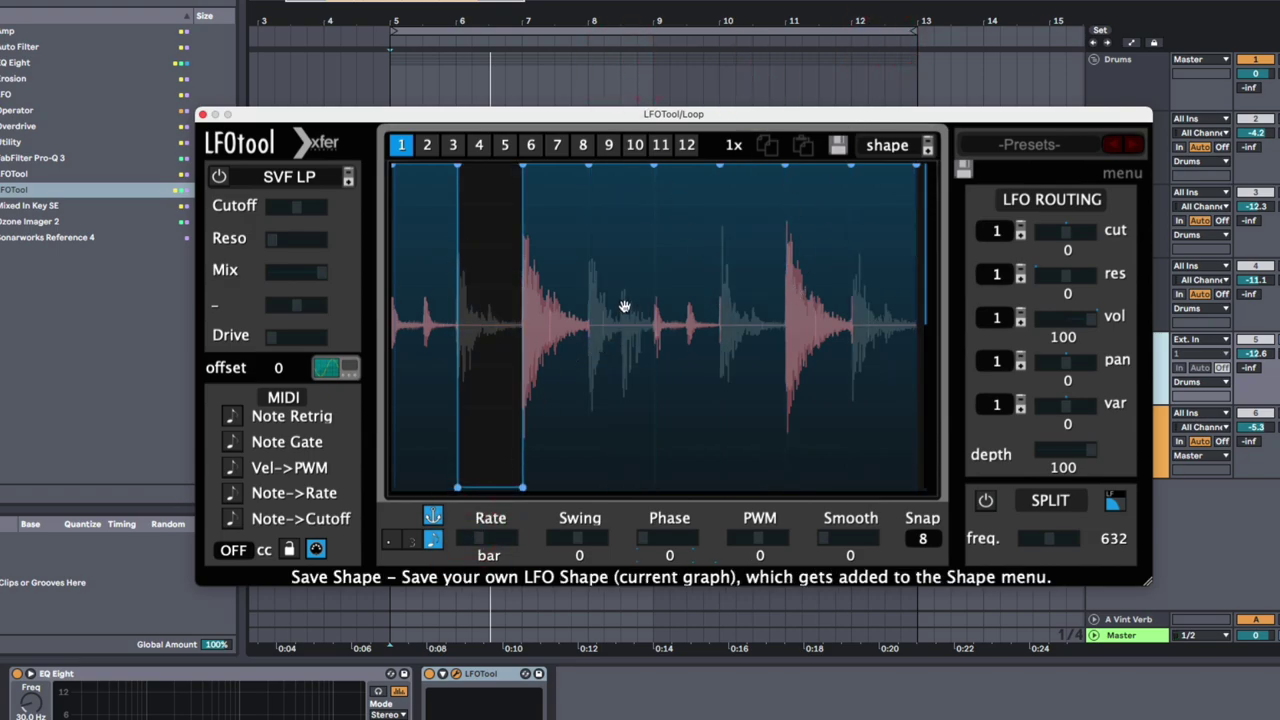
{"action": "left_click_drag", "start_coordinate": [623, 306], "coordinate": [627, 526]}
{"action": "left_click_drag", "start_coordinate": [768, 354], "coordinate": [772, 527]}
{"action": "left_click_drag", "start_coordinate": [880, 300], "coordinate": [900, 574]}
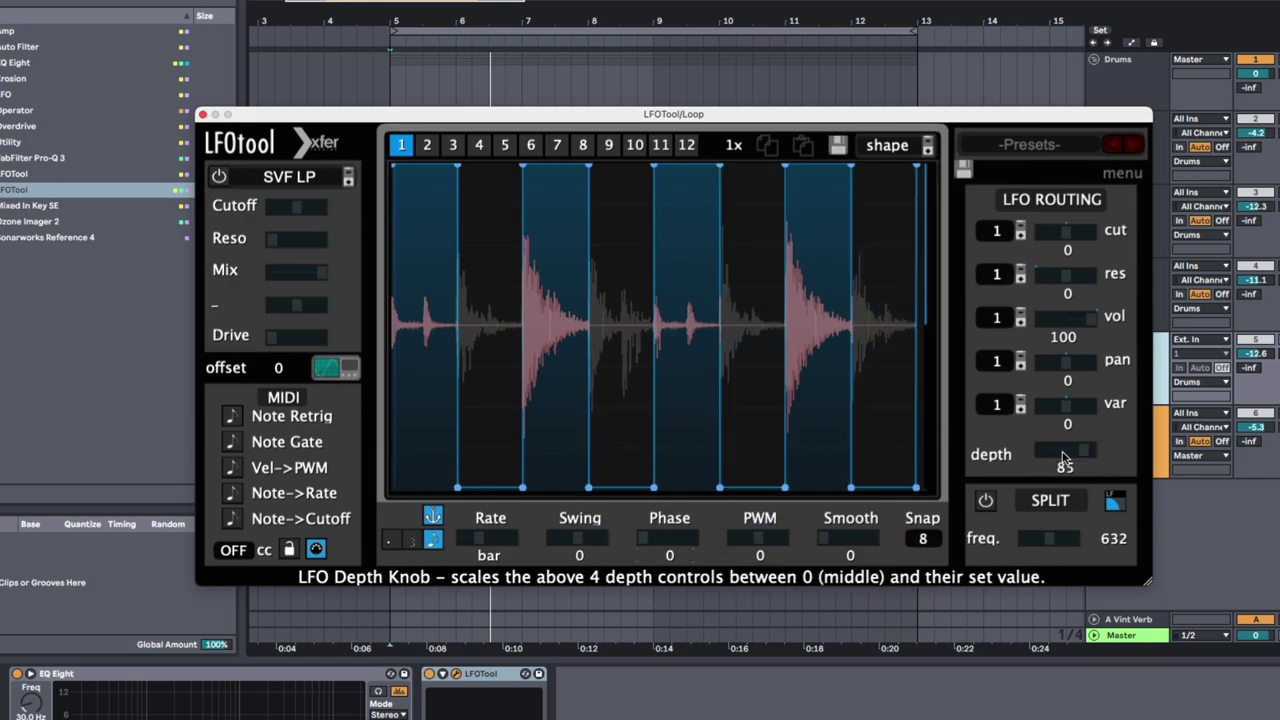
{"action": "left_click_drag", "start_coordinate": [1024, 463], "coordinate": [1105, 456]}
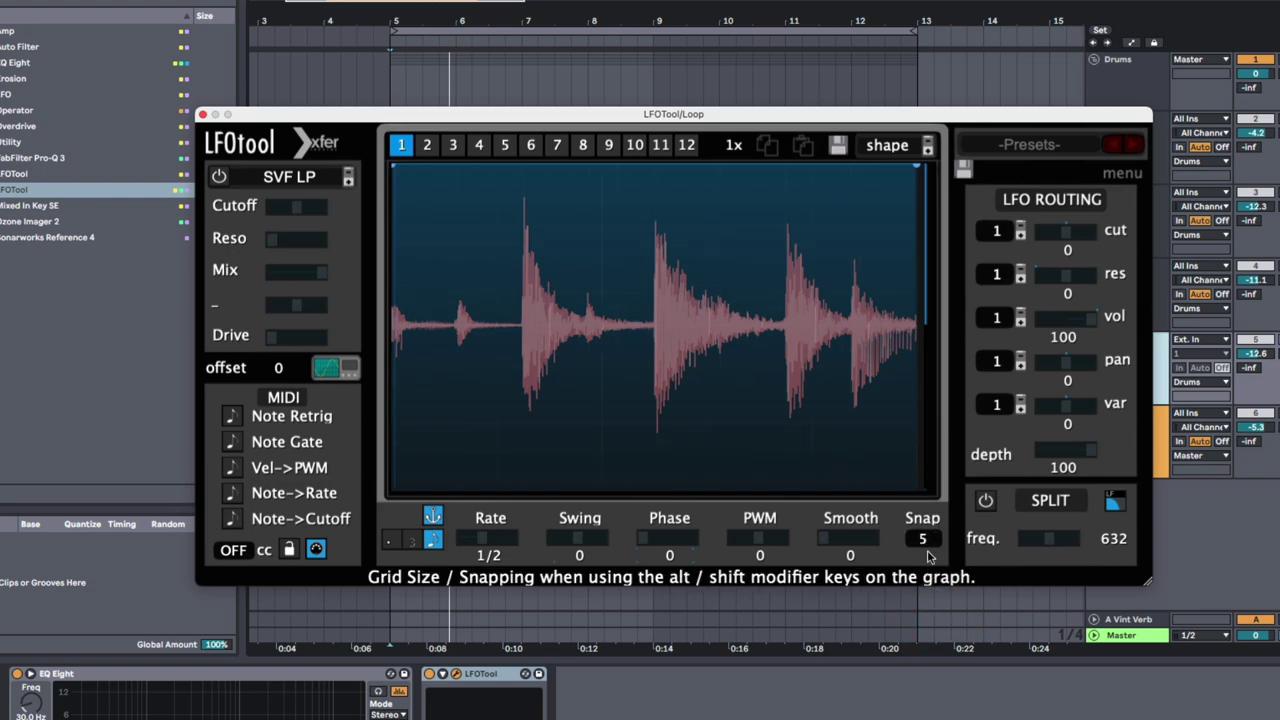
Step: Set the graph's steps to different volume levels, with partial dips mid-graph and a reduced opening step
{"action": "left_click_drag", "start_coordinate": [691, 252], "coordinate": [709, 515]}
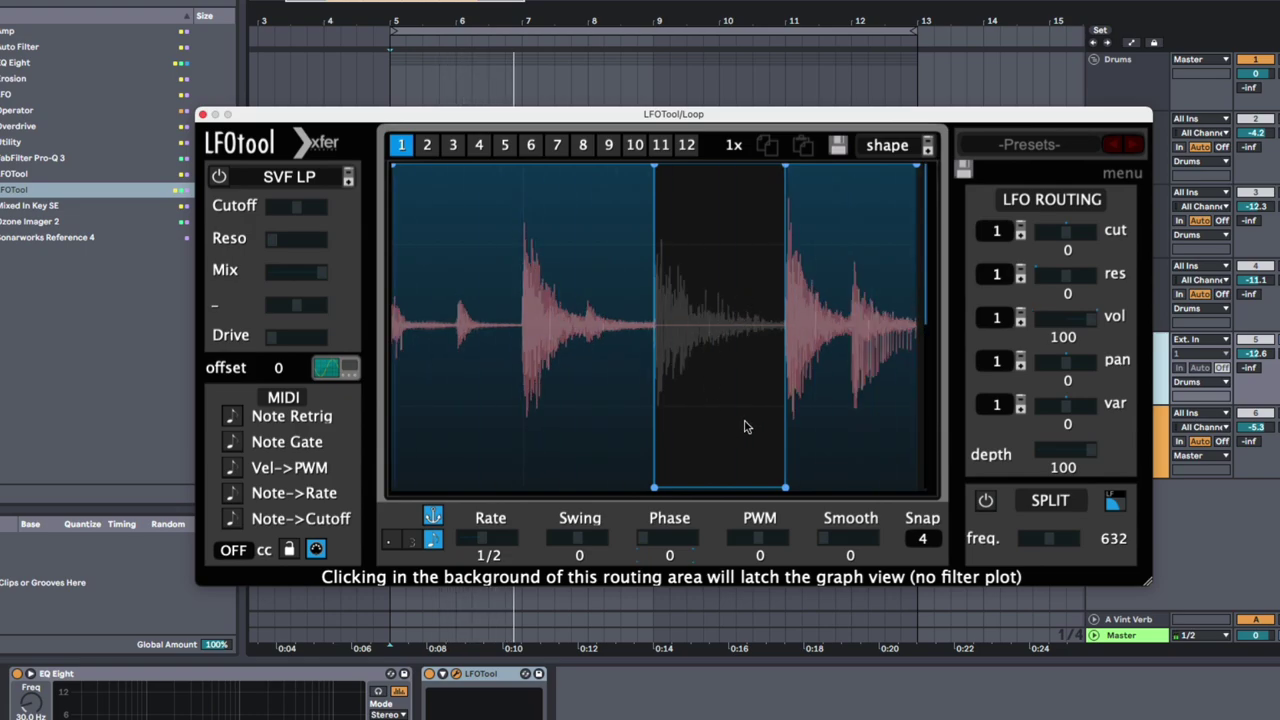
{"action": "left_click_drag", "start_coordinate": [741, 422], "coordinate": [720, 398]}
{"action": "left_click", "coordinate": [583, 310]}
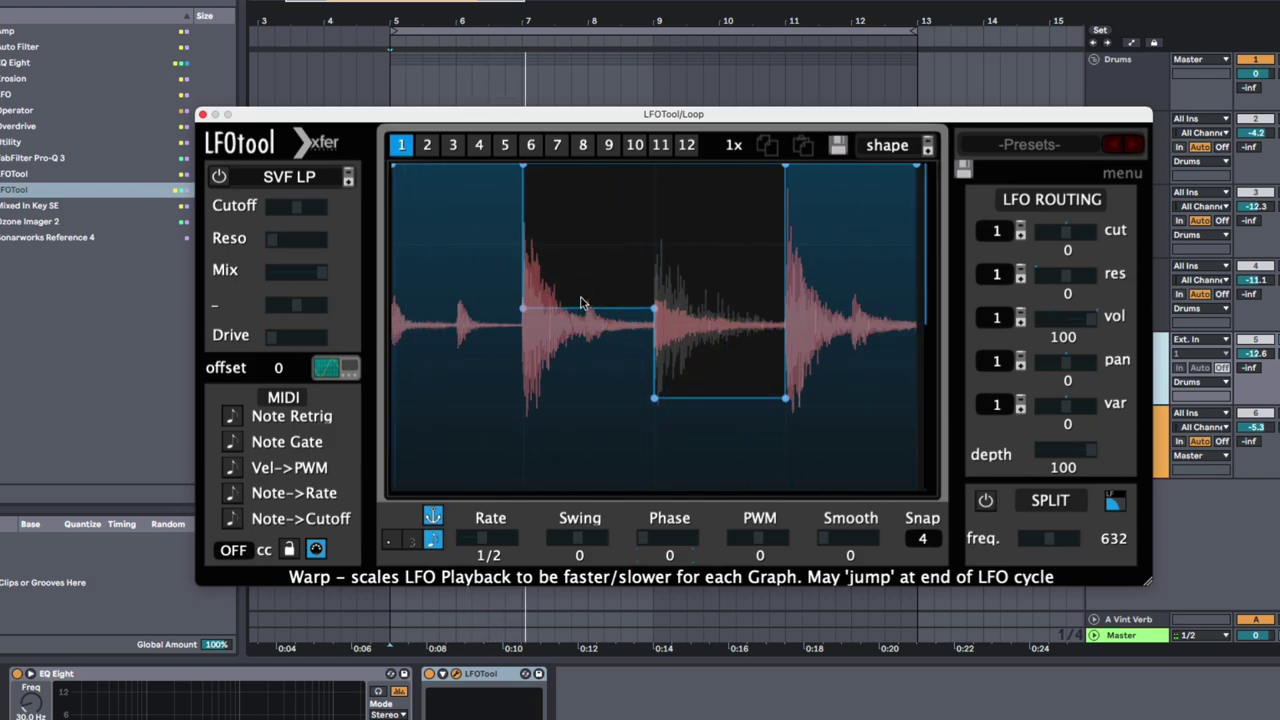
{"action": "left_click_drag", "start_coordinate": [583, 303], "coordinate": [586, 366]}
{"action": "left_click_drag", "start_coordinate": [812, 362], "coordinate": [812, 341]}
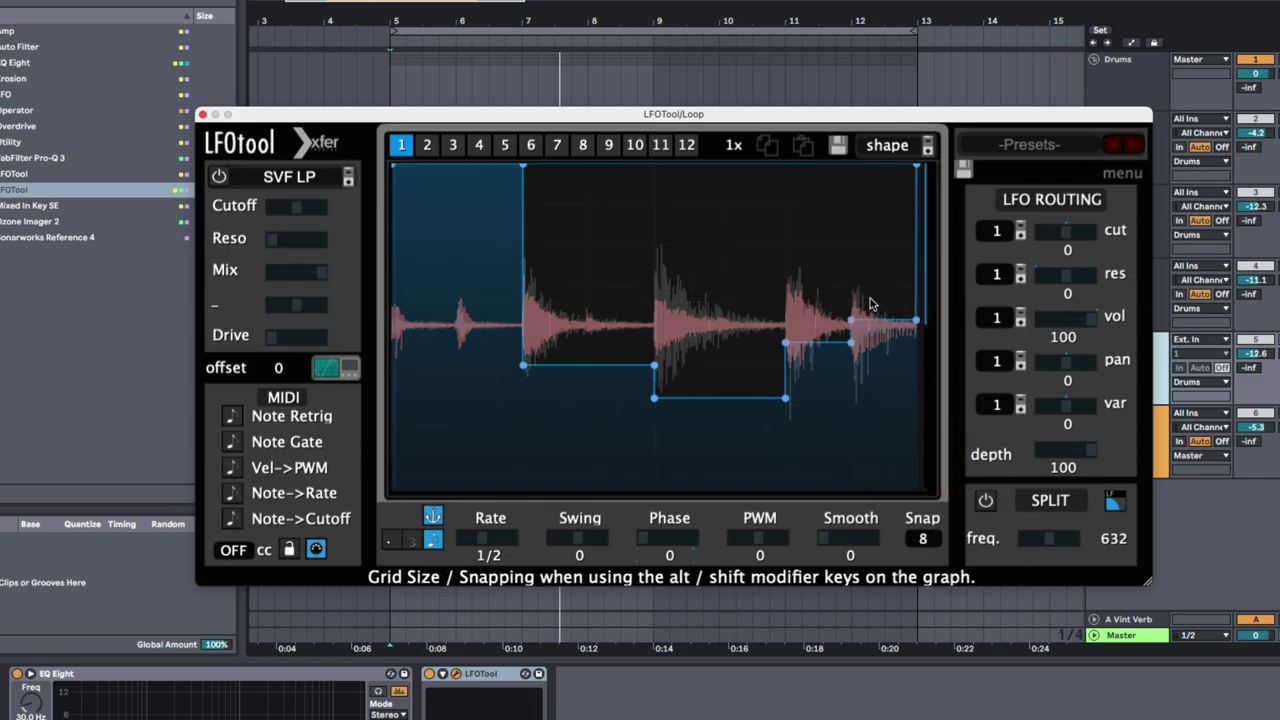
{"action": "left_click_drag", "start_coordinate": [870, 304], "coordinate": [870, 172]}
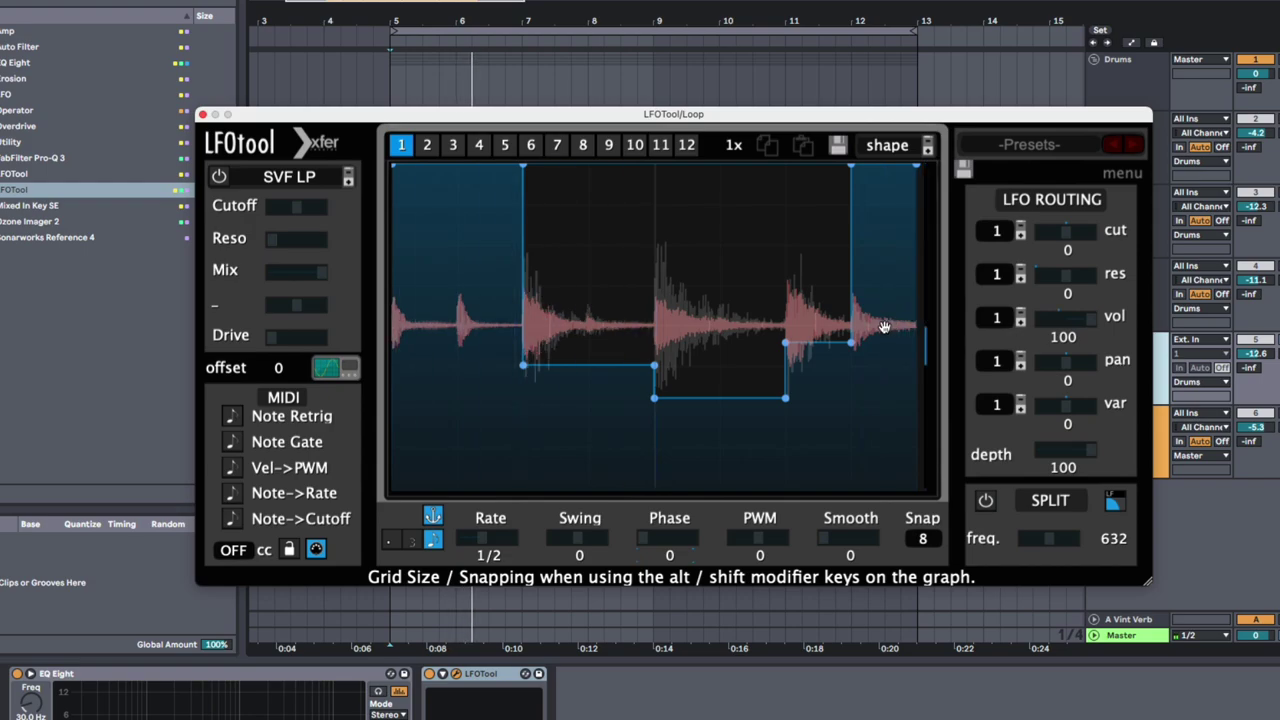
{"action": "mouse_move", "coordinate": [883, 233]}
{"action": "left_mouse_down"}
{"action": "mouse_move", "coordinate": [880, 246]}
{"action": "mouse_move", "coordinate": [880, 217]}
{"action": "left_mouse_up"}
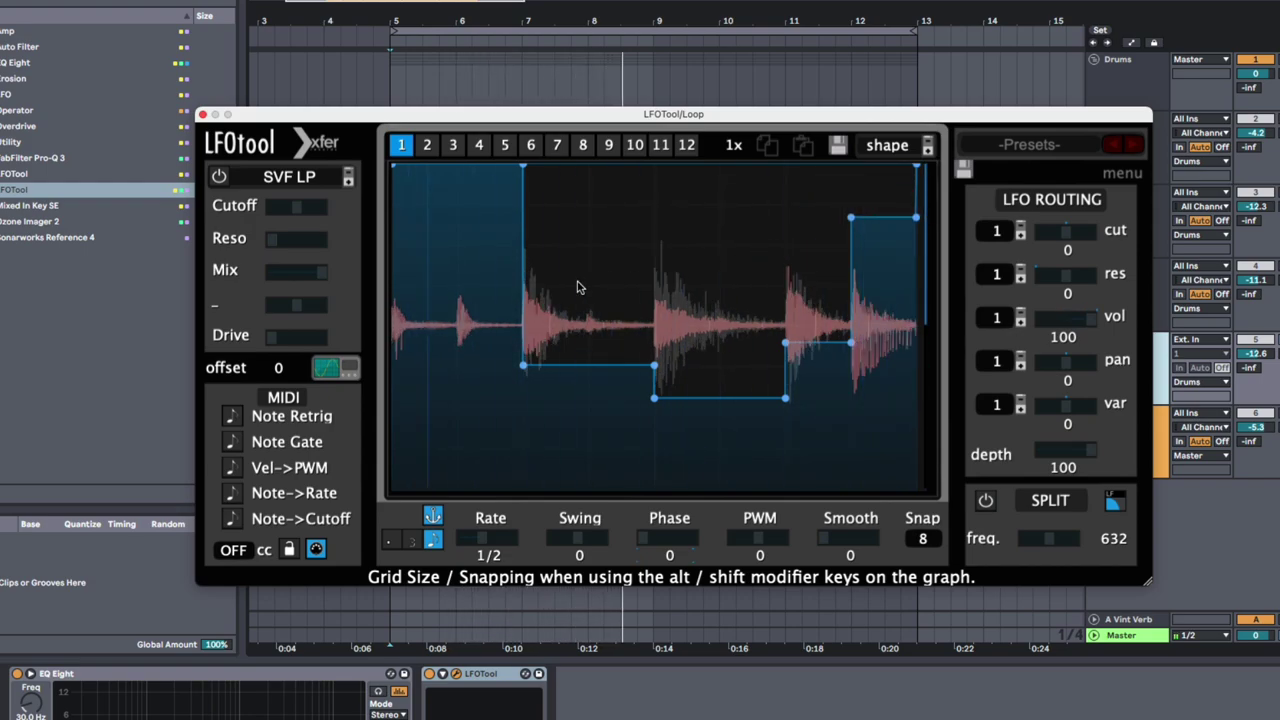
{"action": "left_click", "coordinate": [440, 263]}
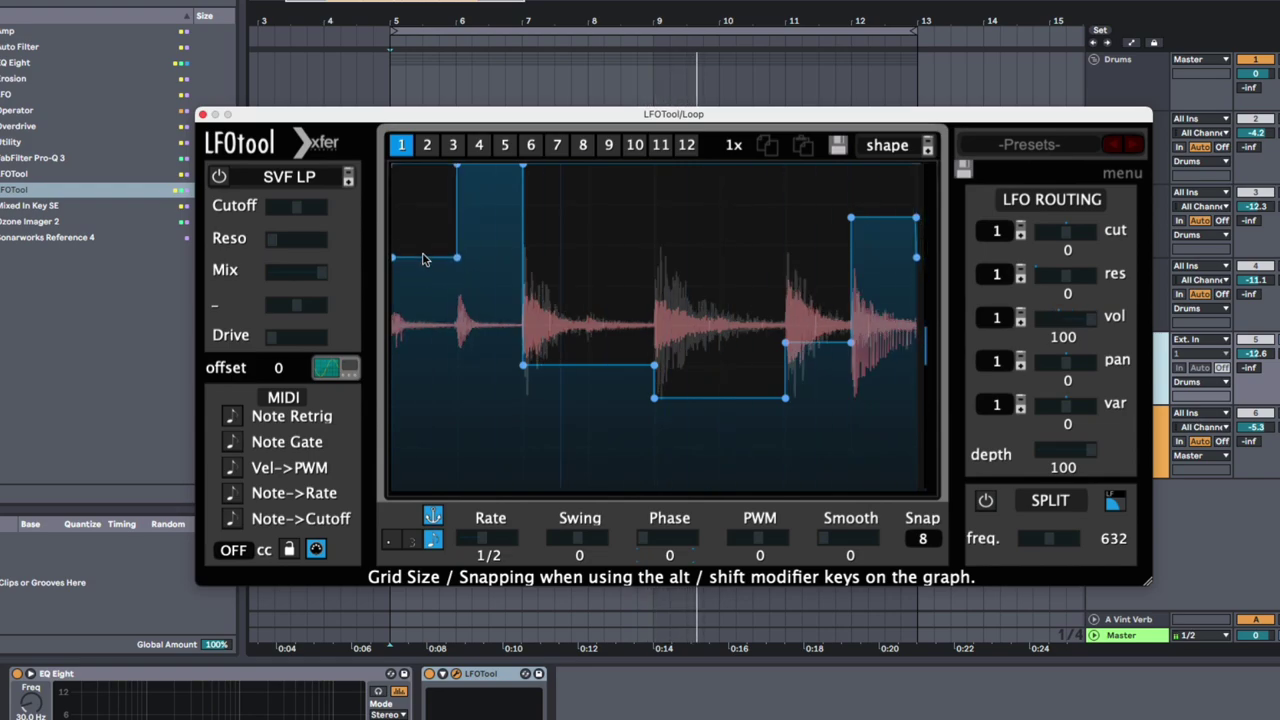
{"action": "left_click_drag", "start_coordinate": [429, 258], "coordinate": [434, 234]}
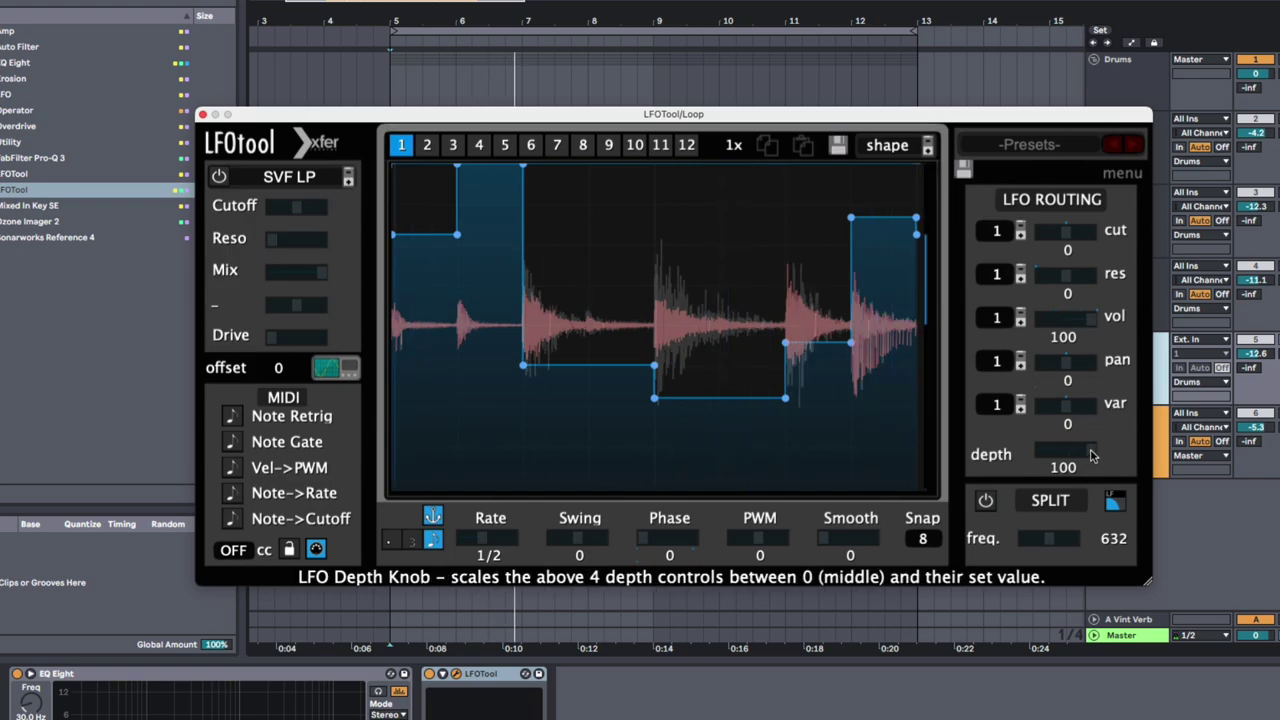
Step: Turn one low step into a curved dip reaching the bottom, set Depth to 95, and close LFOTool
{"action": "left_click_drag", "start_coordinate": [1073, 455], "coordinate": [1074, 455]}
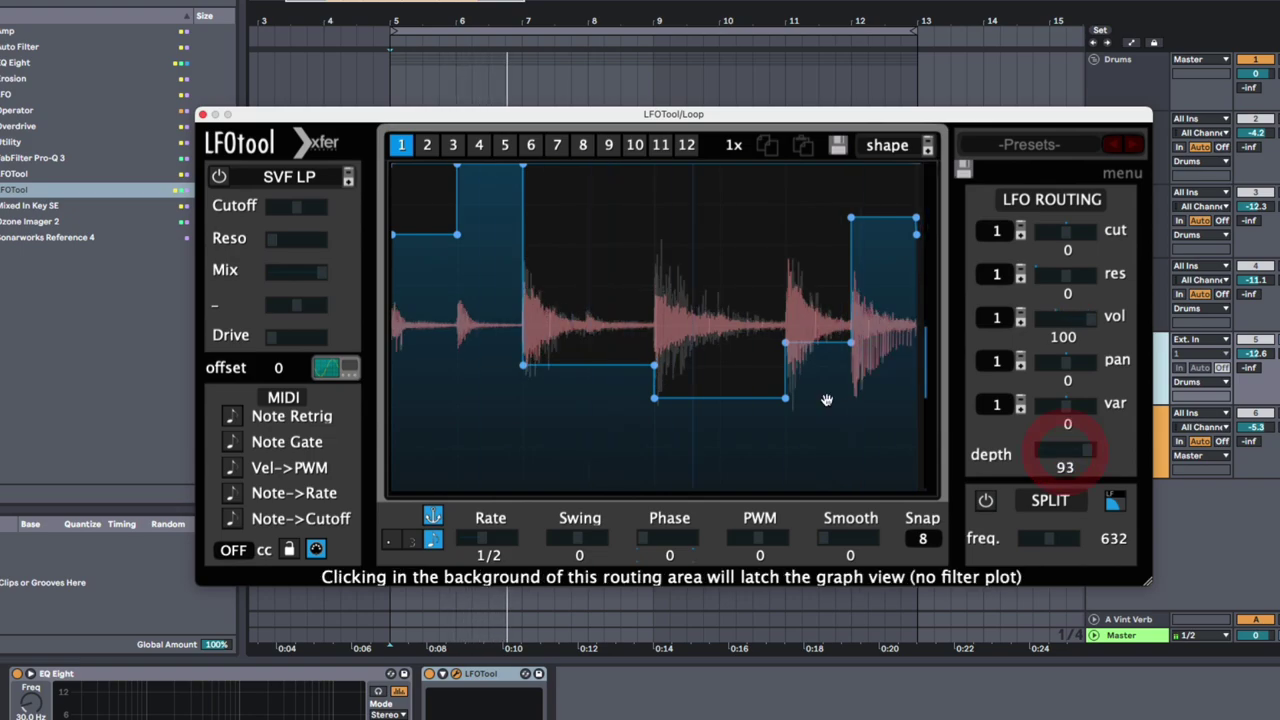
{"action": "left_click_drag", "start_coordinate": [718, 408], "coordinate": [720, 443]}
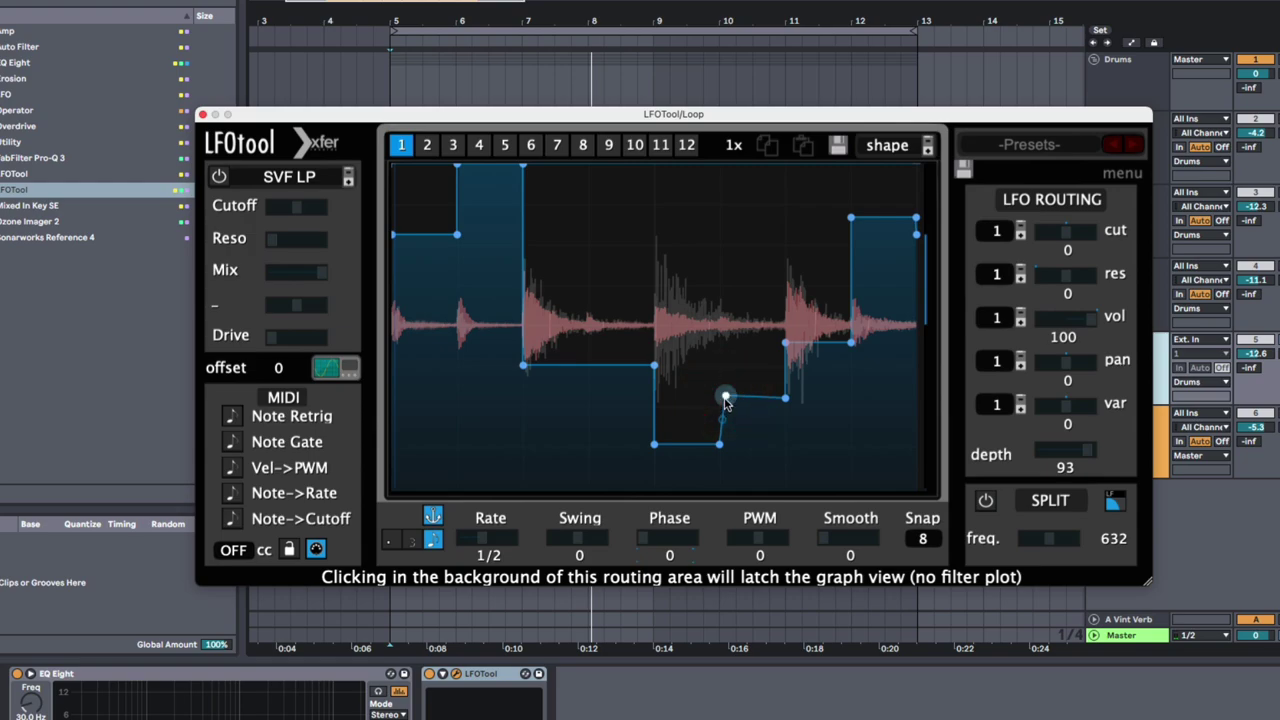
{"action": "double_click", "coordinate": [726, 398]}
{"action": "double_click", "coordinate": [720, 444]}
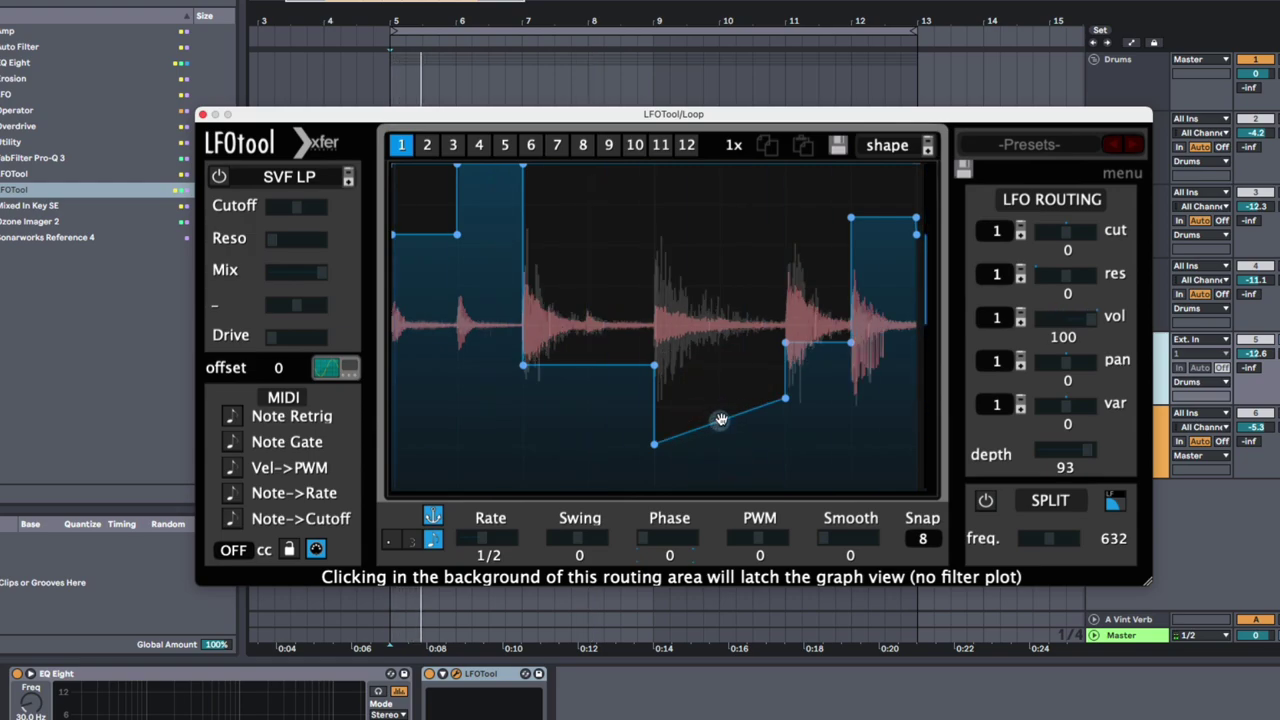
{"action": "left_click_drag", "start_coordinate": [720, 419], "coordinate": [755, 443]}
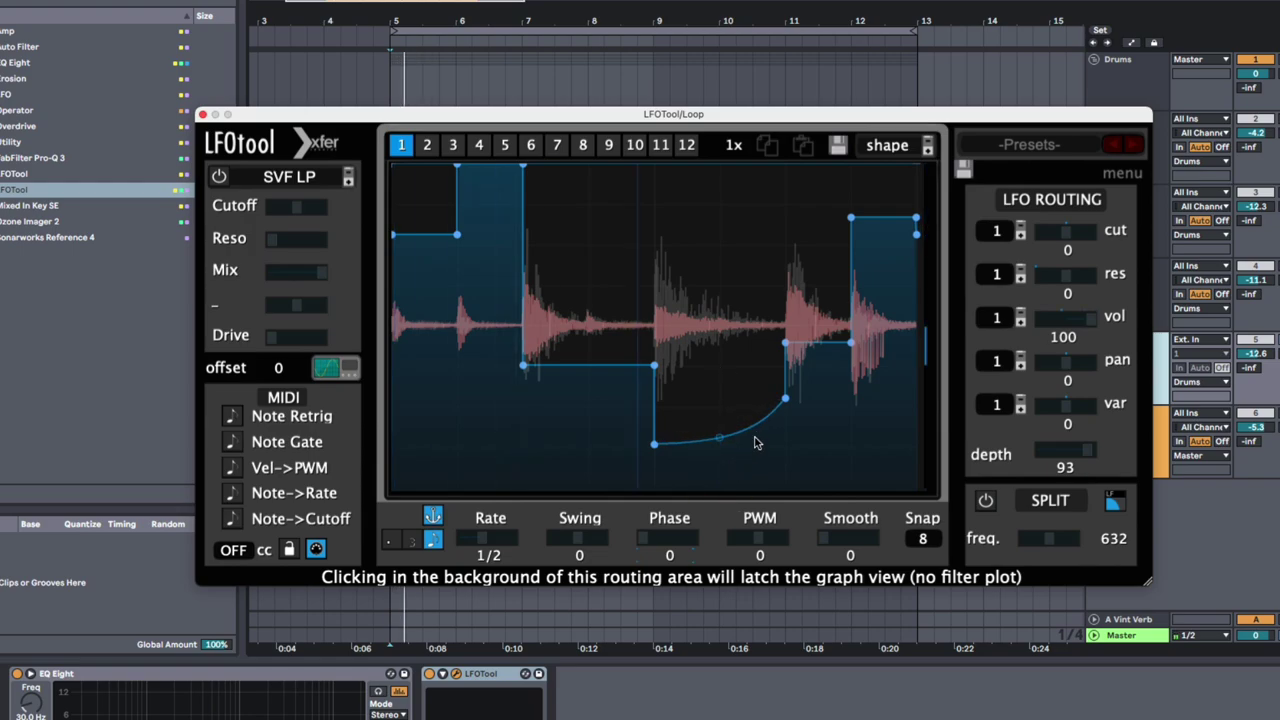
{"action": "left_click_drag", "start_coordinate": [655, 444], "coordinate": [719, 456]}
{"action": "mouse_move", "coordinate": [1080, 455]}
{"action": "left_mouse_down"}
{"action": "mouse_move", "coordinate": [1103, 457]}
{"action": "mouse_move", "coordinate": [1091, 455]}
{"action": "left_mouse_up"}
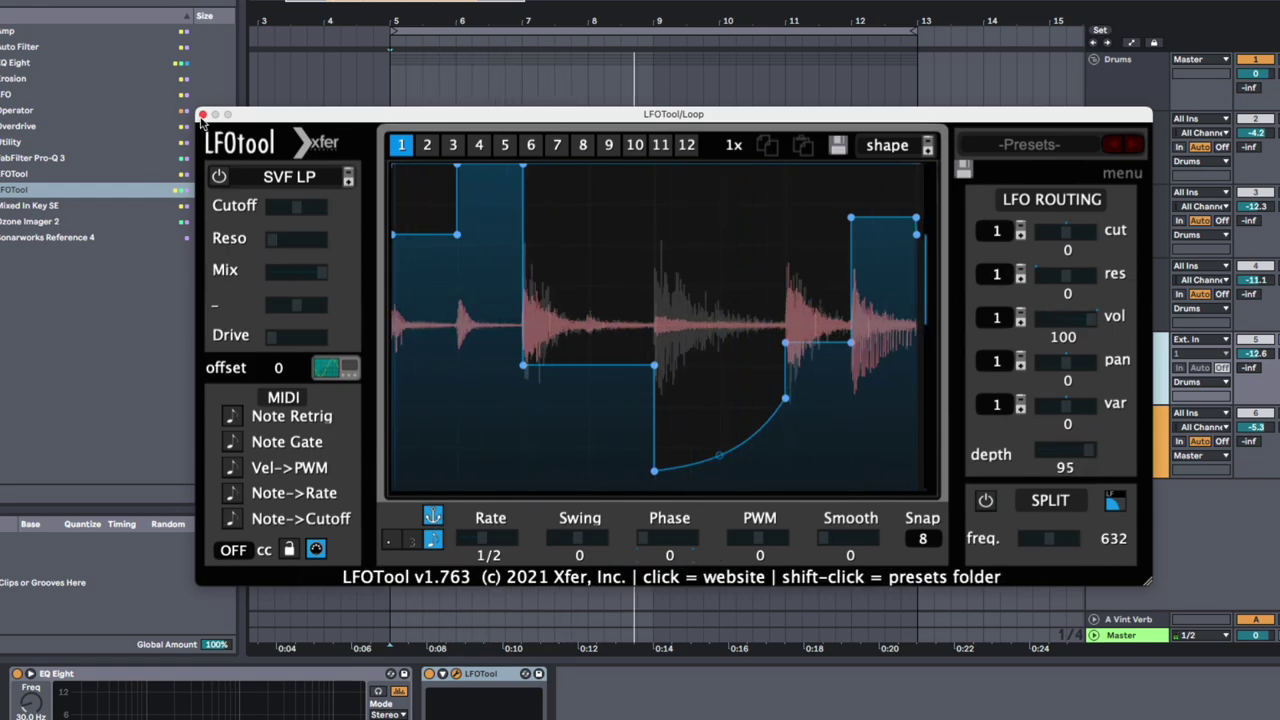
{"action": "left_click", "coordinate": [201, 115]}
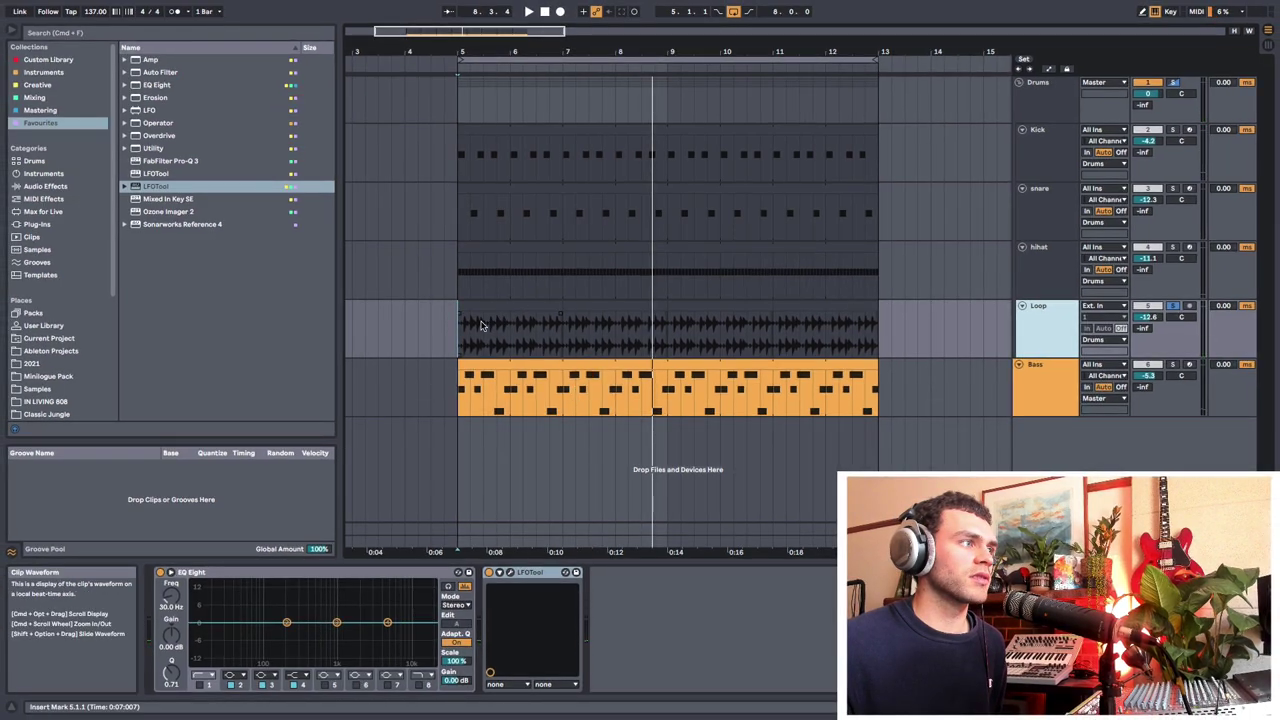
Step: Play from bar 5, compare LFOTool on and off, and lower the Loop track to -14.6 dB
{"action": "left_click", "coordinate": [464, 337]}
{"action": "key", "text": "space"}
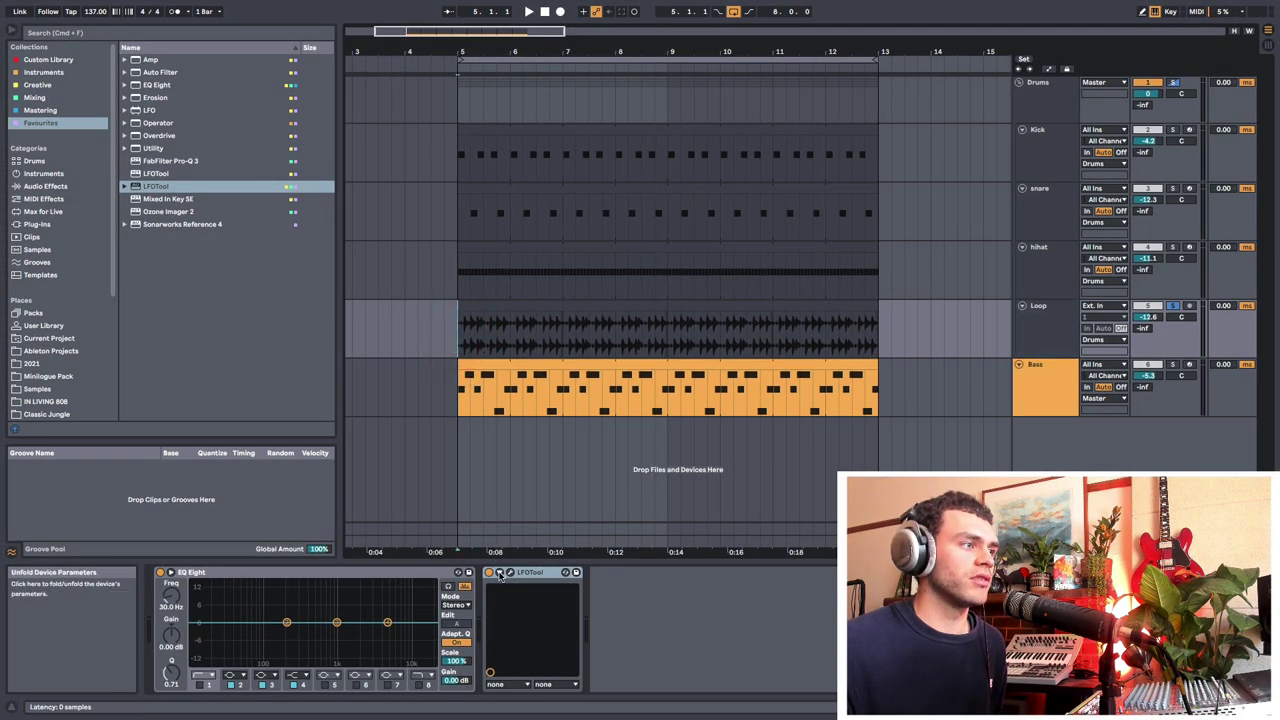
{"action": "key", "text": "space"}
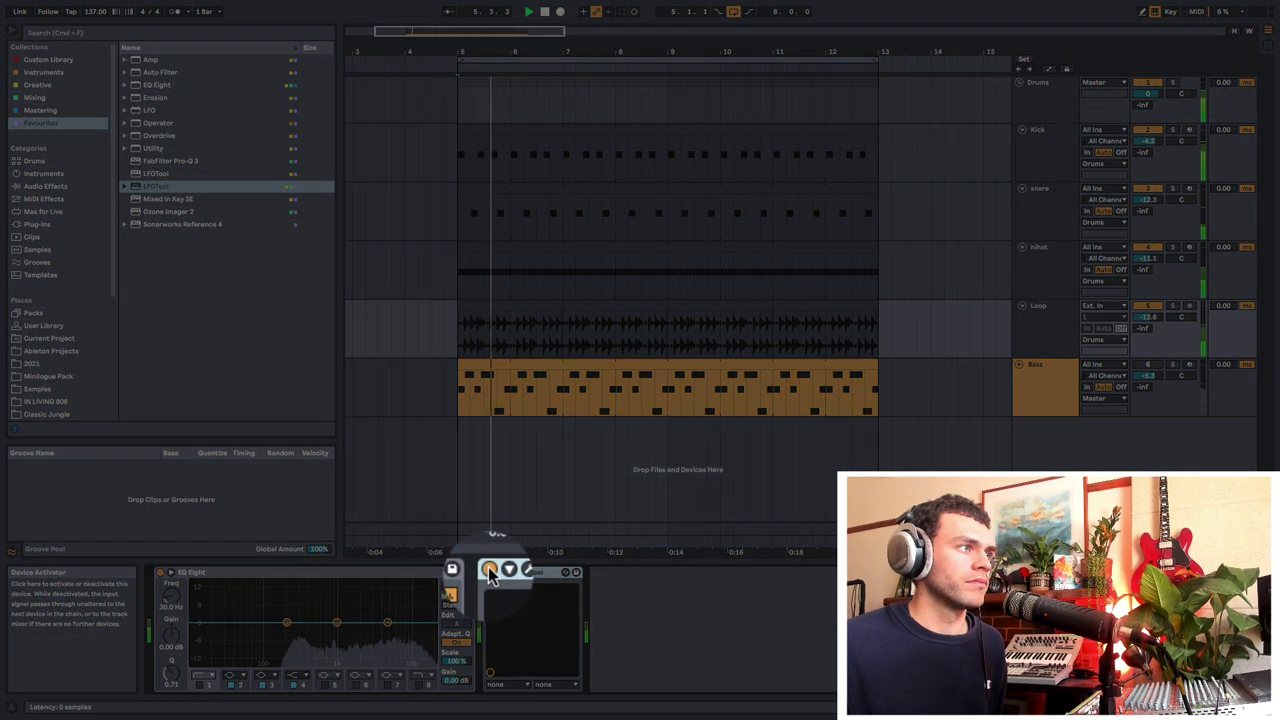
{"action": "left_click", "coordinate": [489, 572]}
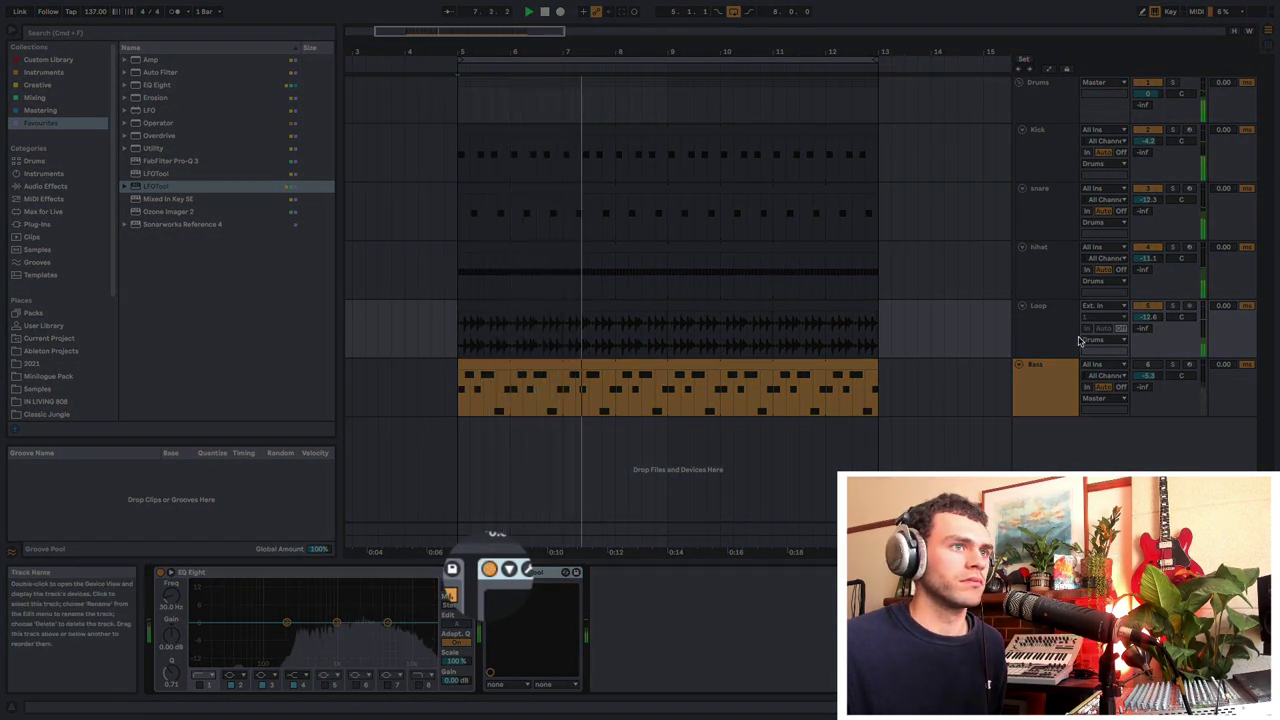
{"action": "left_click_drag", "start_coordinate": [1152, 317], "coordinate": [1152, 330]}
{"action": "key", "text": "space"}
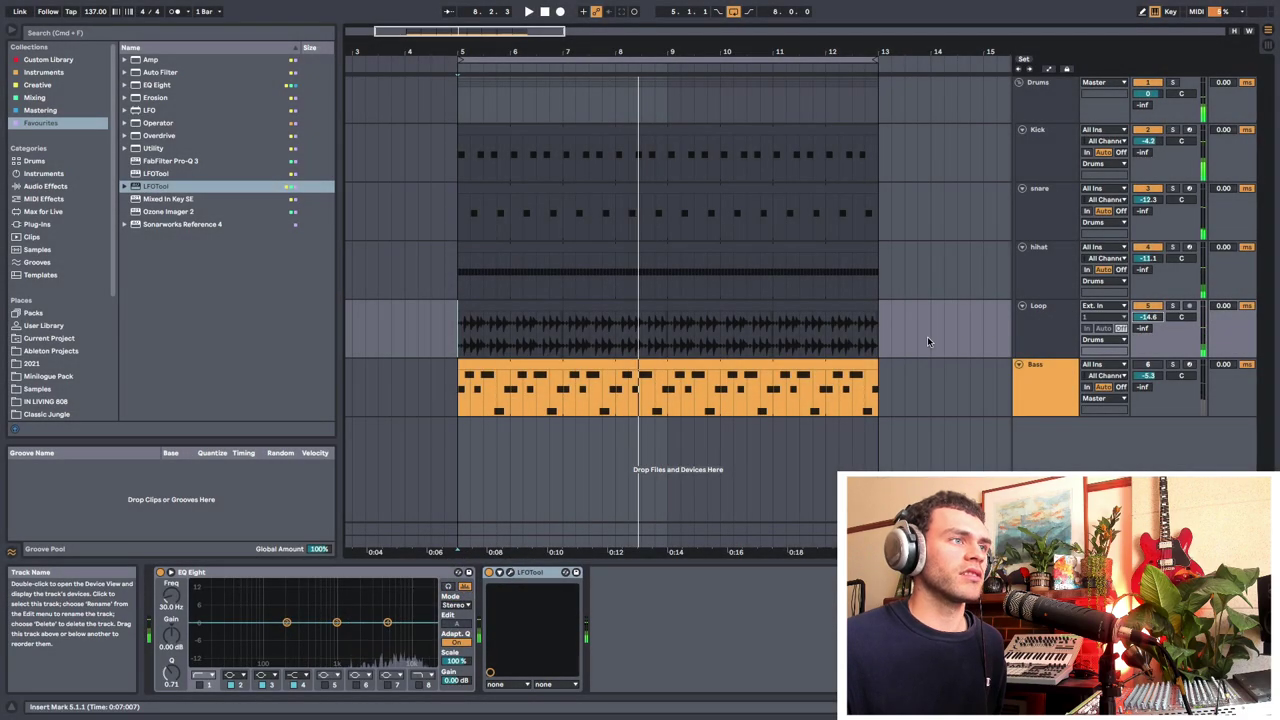
{"action": "left_click", "coordinate": [455, 341]}
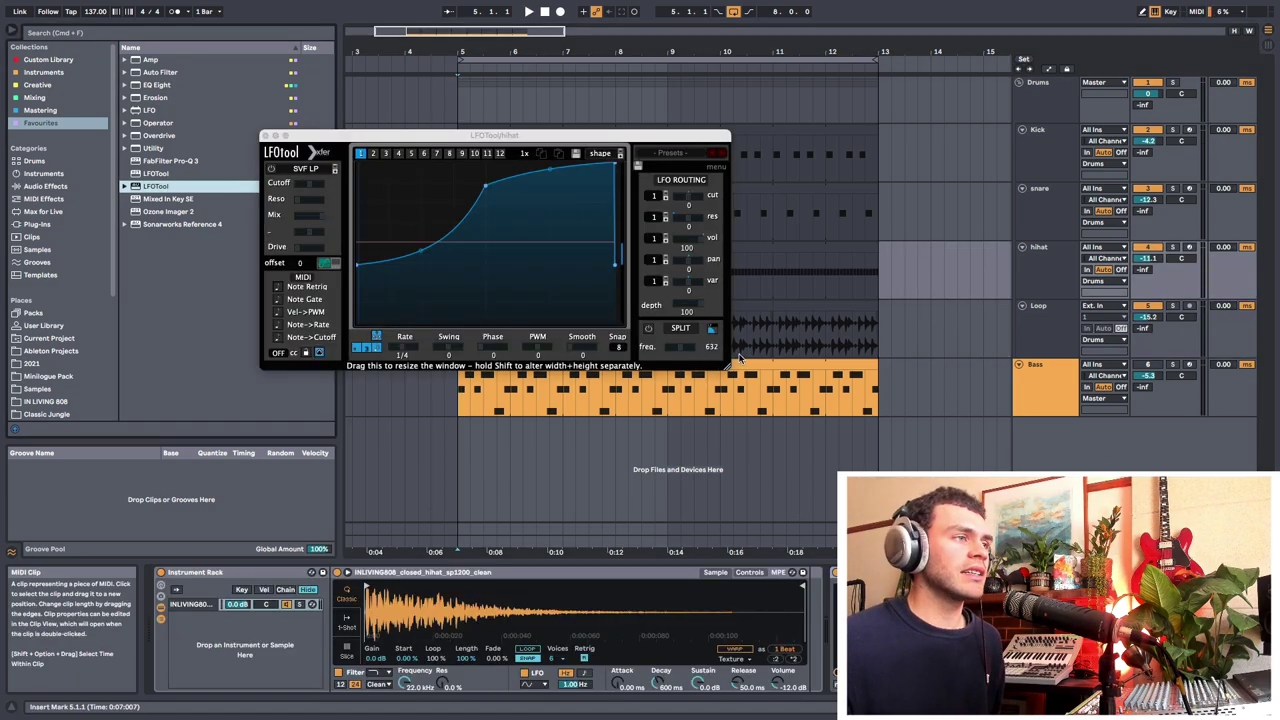
Step: Enlarge and lower the hihat LFOTool window and solo the hihat track
{"action": "left_click_drag", "start_coordinate": [724, 364], "coordinate": [872, 362]}
{"action": "left_click_drag", "start_coordinate": [765, 136], "coordinate": [813, 351]}
{"action": "left_click", "coordinate": [1171, 247]}
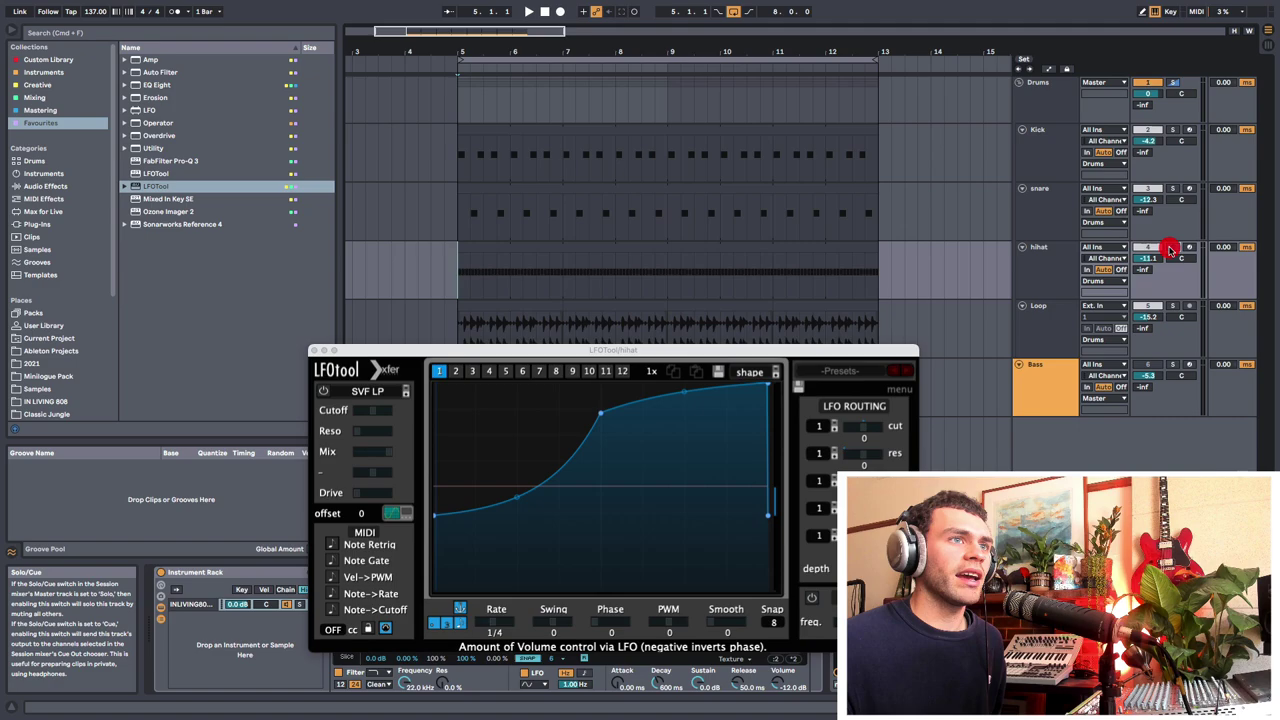
{"action": "left_click", "coordinate": [1053, 259]}
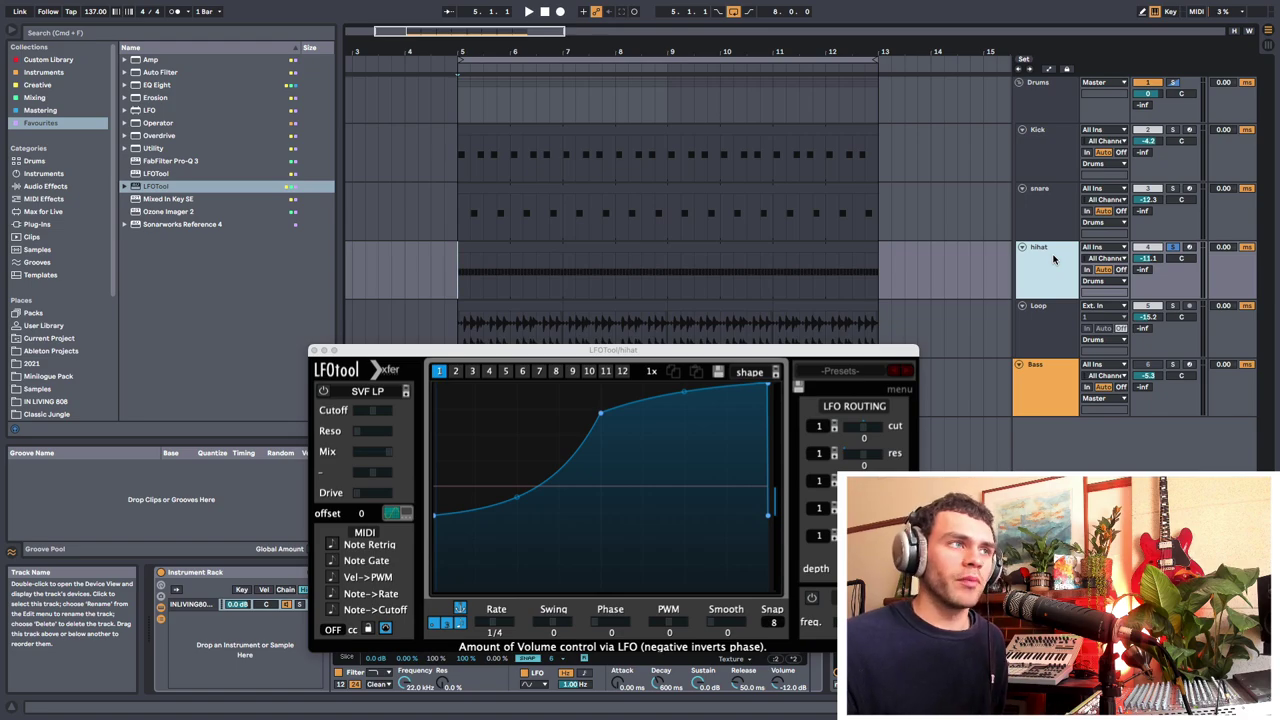
Step: Set playback to start at 5.1.1 where the hihat clip begins, moving the LFOTool window aside
{"action": "left_click", "coordinate": [665, 351]}
{"action": "left_click_drag", "start_coordinate": [665, 351], "coordinate": [685, 213]}
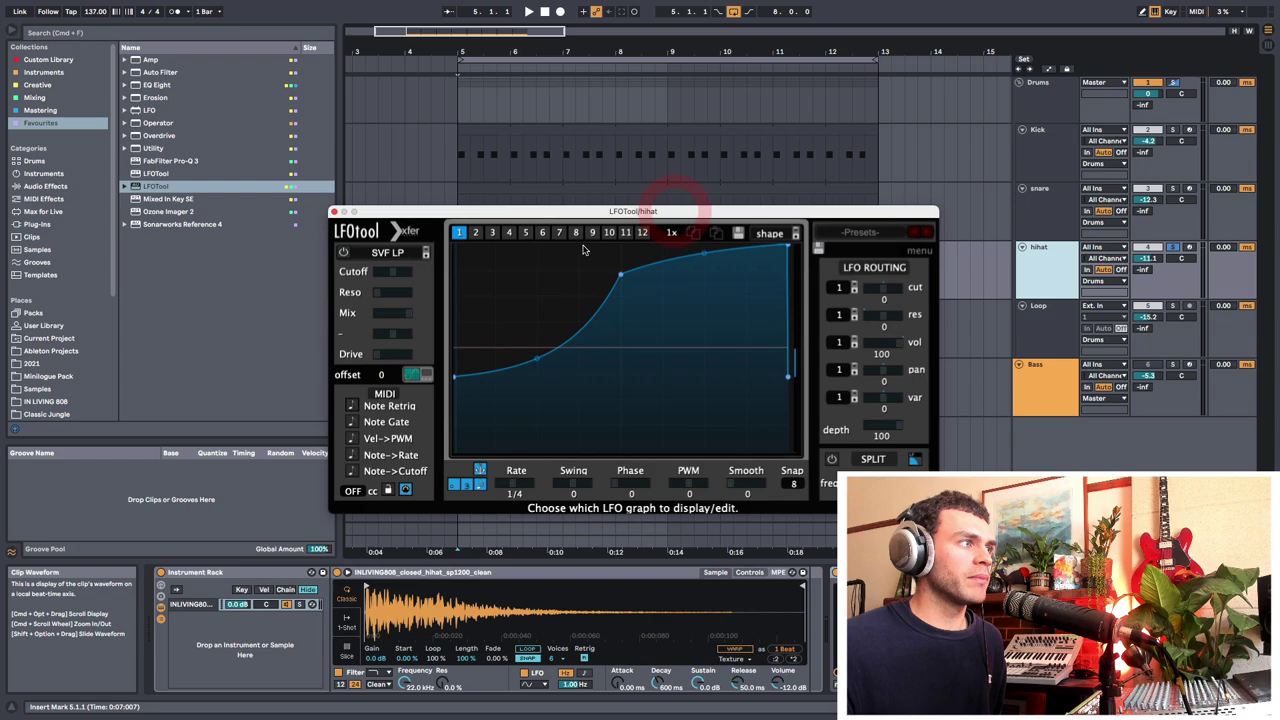
{"action": "left_click", "coordinate": [379, 256]}
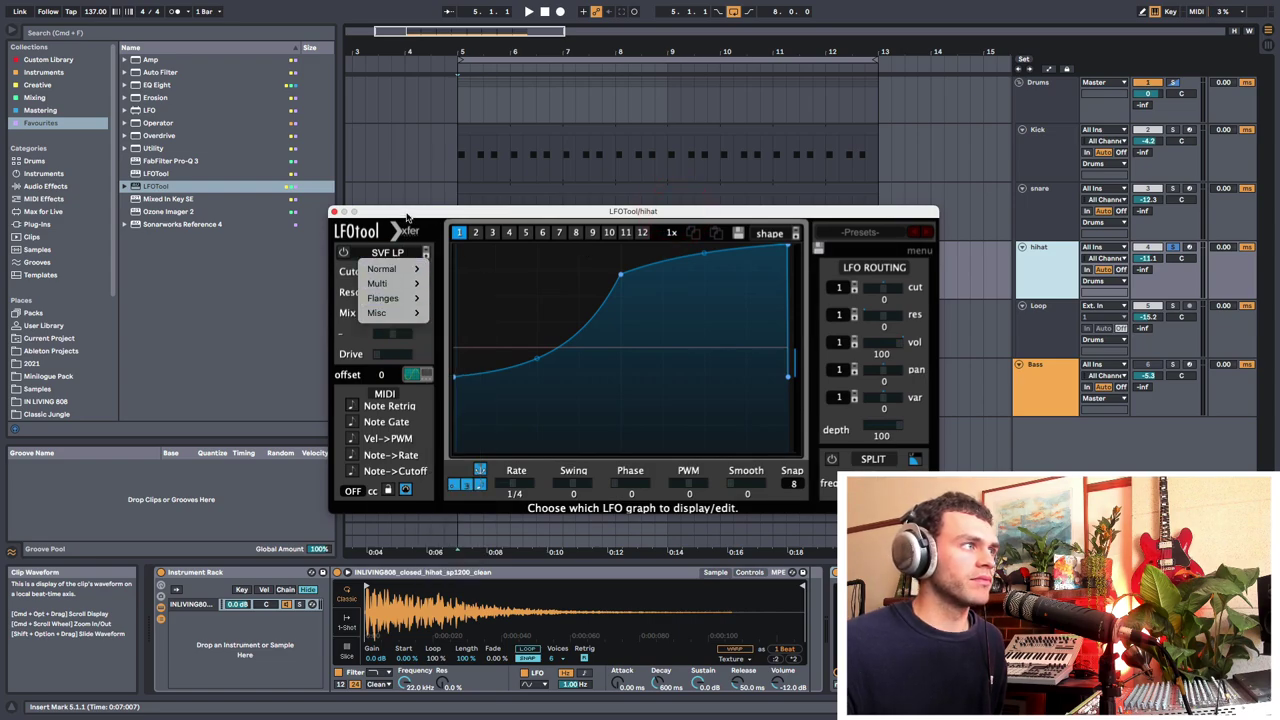
{"action": "left_click_drag", "start_coordinate": [409, 214], "coordinate": [363, 452]}
{"action": "left_click", "coordinate": [455, 281]}
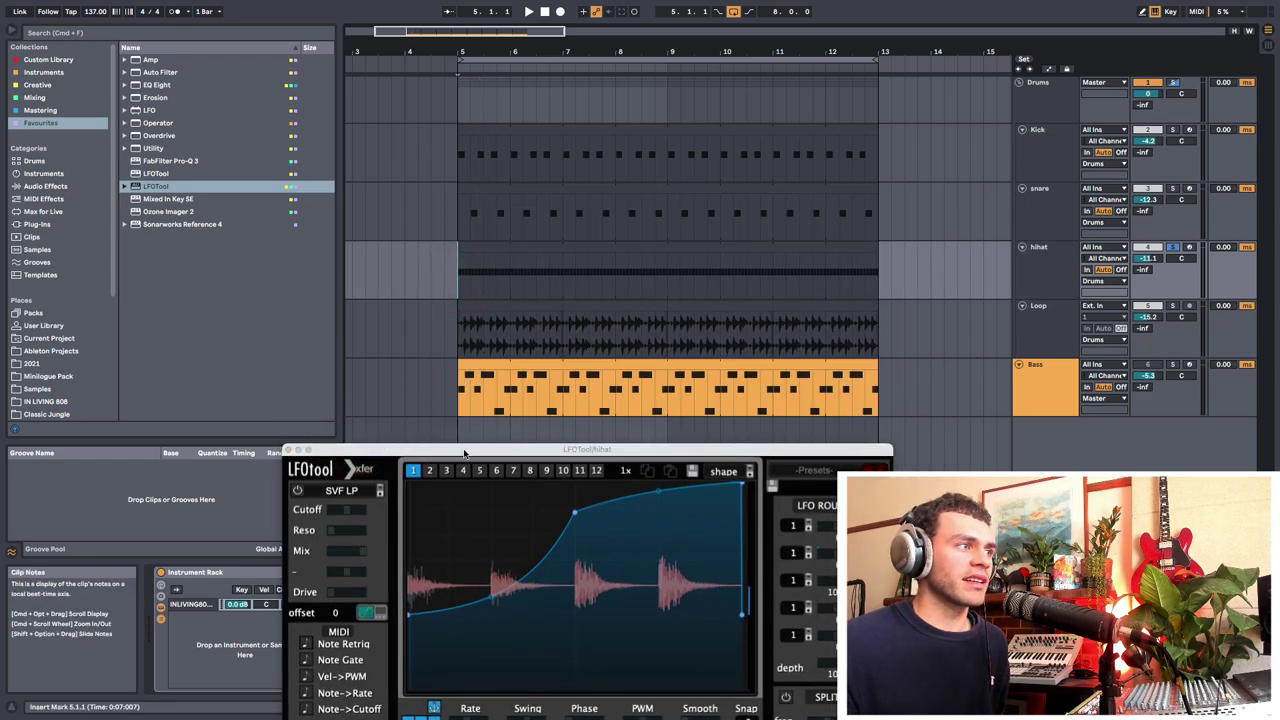
{"action": "mouse_move", "coordinate": [469, 452]}
{"action": "left_mouse_down"}
{"action": "mouse_move", "coordinate": [468, 372]}
{"action": "mouse_move", "coordinate": [487, 317]}
{"action": "mouse_move", "coordinate": [506, 317]}
{"action": "mouse_move", "coordinate": [540, 134]}
{"action": "left_mouse_up"}
Step: Turn off tempo sync and set the hihat LFO rate to 0.292 Hz
{"action": "key", "text": "space"}
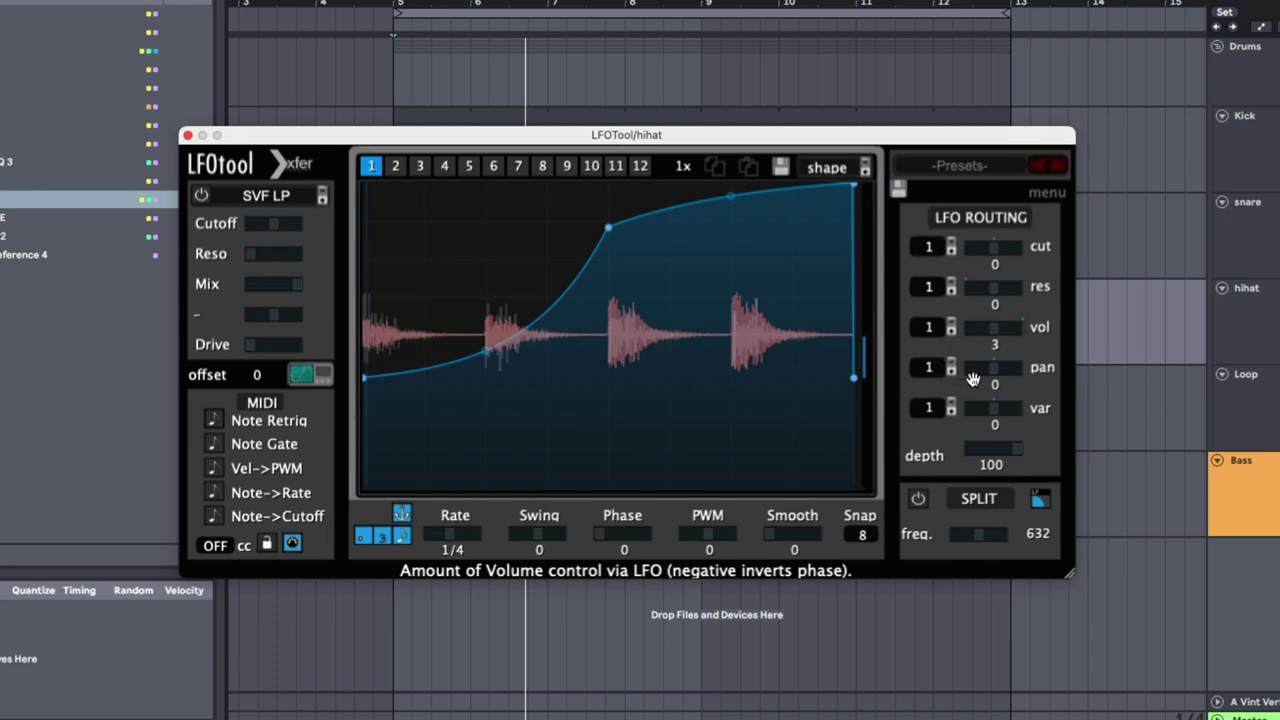
{"action": "left_click", "coordinate": [401, 536]}
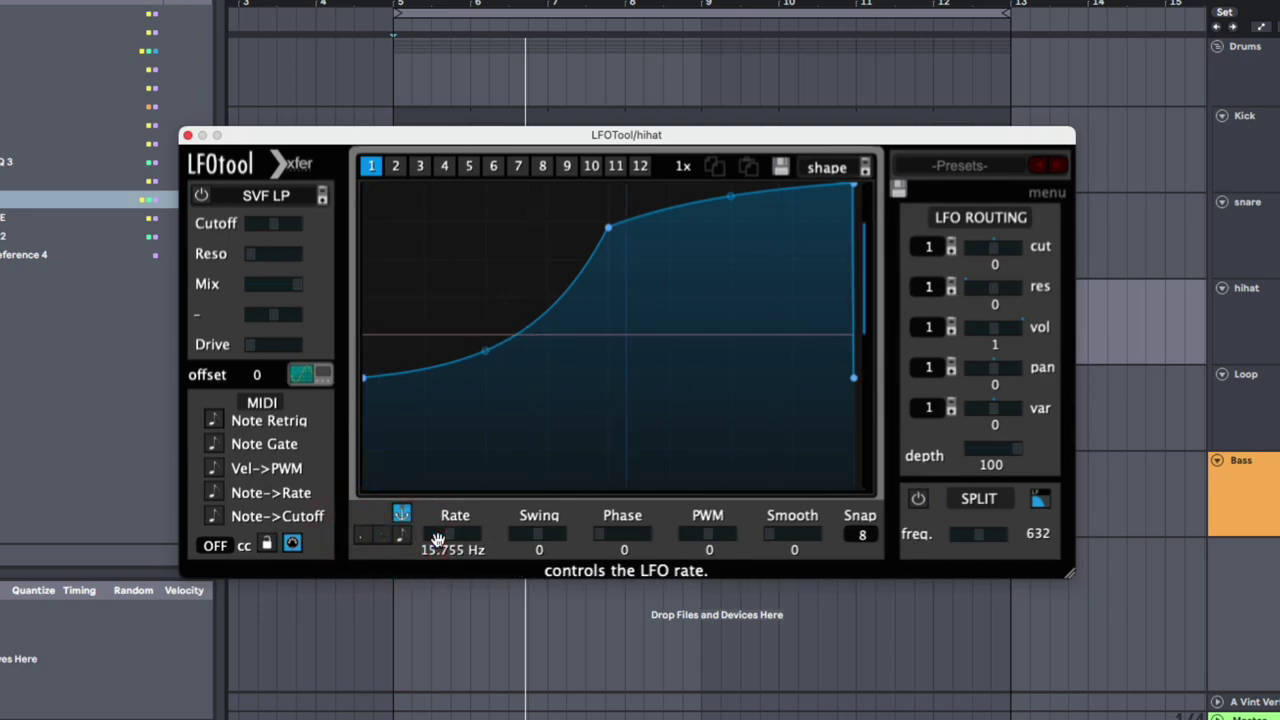
{"action": "mouse_move", "coordinate": [449, 540]}
{"action": "left_mouse_down"}
{"action": "mouse_move", "coordinate": [403, 533]}
{"action": "mouse_move", "coordinate": [435, 541]}
{"action": "left_mouse_up"}
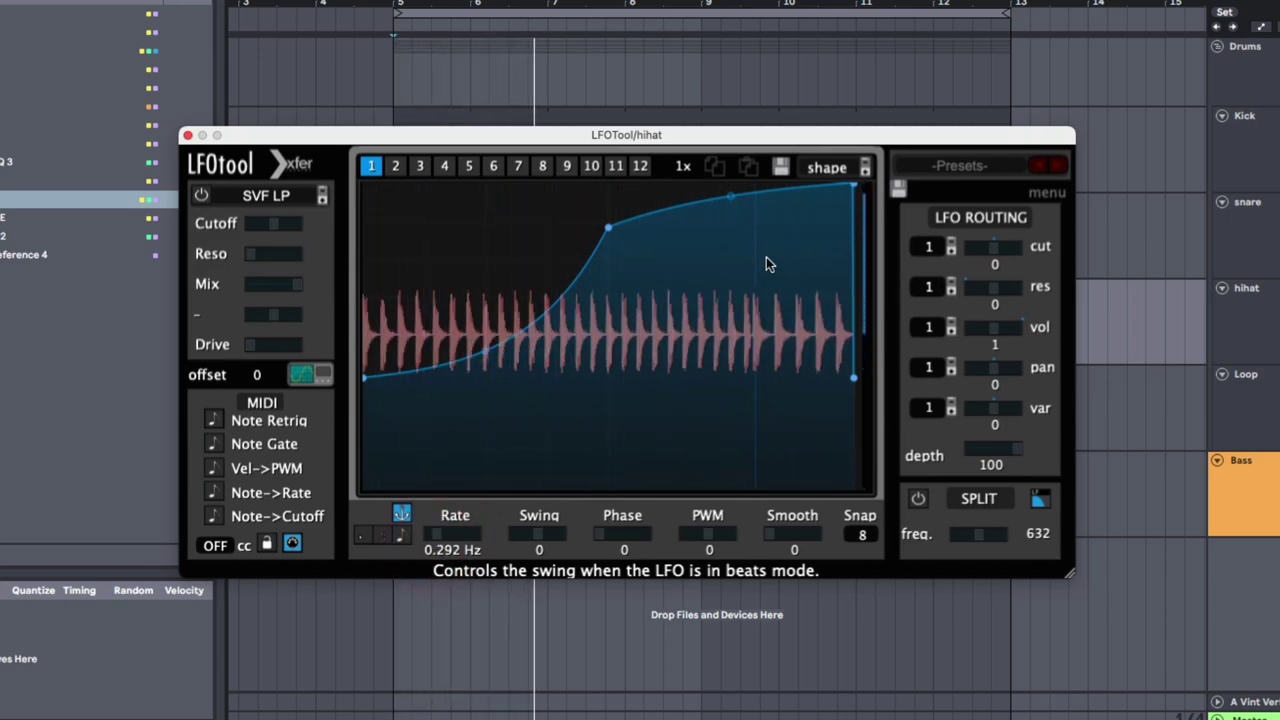
Step: Redraw the curve into two rounded peaks, a lower early one and a higher later one
{"action": "left_click_drag", "start_coordinate": [607, 228], "coordinate": [466, 254]}
{"action": "left_click_drag", "start_coordinate": [853, 188], "coordinate": [662, 420]}
{"action": "left_click_drag", "start_coordinate": [414, 358], "coordinate": [414, 313]}
{"action": "left_click_drag", "start_coordinate": [662, 420], "coordinate": [740, 218]}
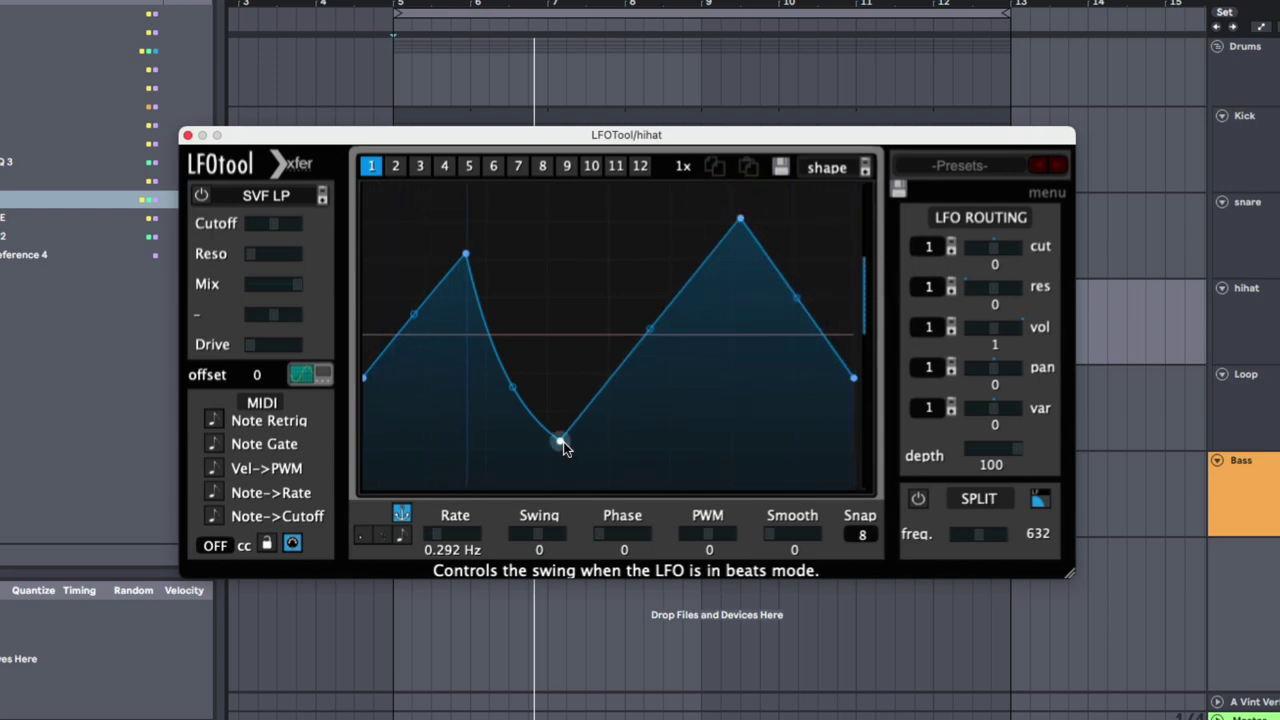
{"action": "left_click_drag", "start_coordinate": [560, 441], "coordinate": [558, 366]}
{"action": "left_click_drag", "start_coordinate": [467, 256], "coordinate": [468, 261]}
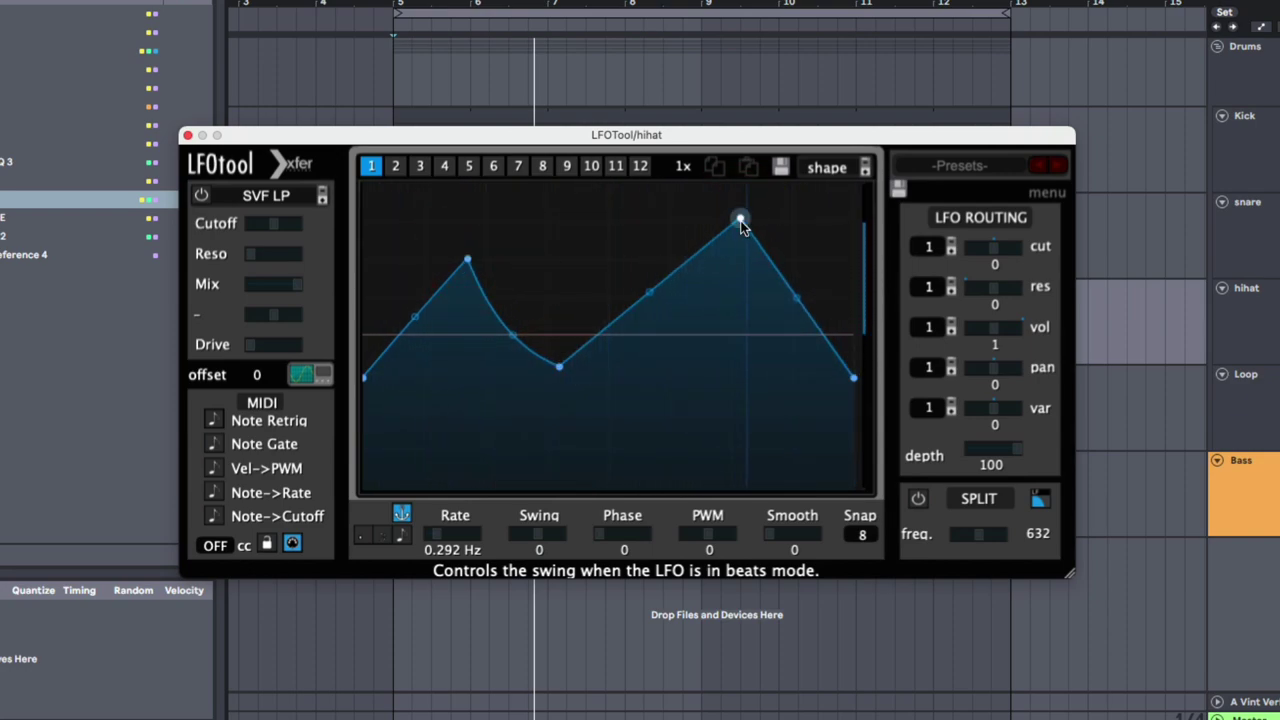
{"action": "left_click_drag", "start_coordinate": [740, 220], "coordinate": [725, 252]}
{"action": "left_click_drag", "start_coordinate": [645, 318], "coordinate": [654, 324]}
{"action": "left_click_drag", "start_coordinate": [788, 312], "coordinate": [799, 283]}
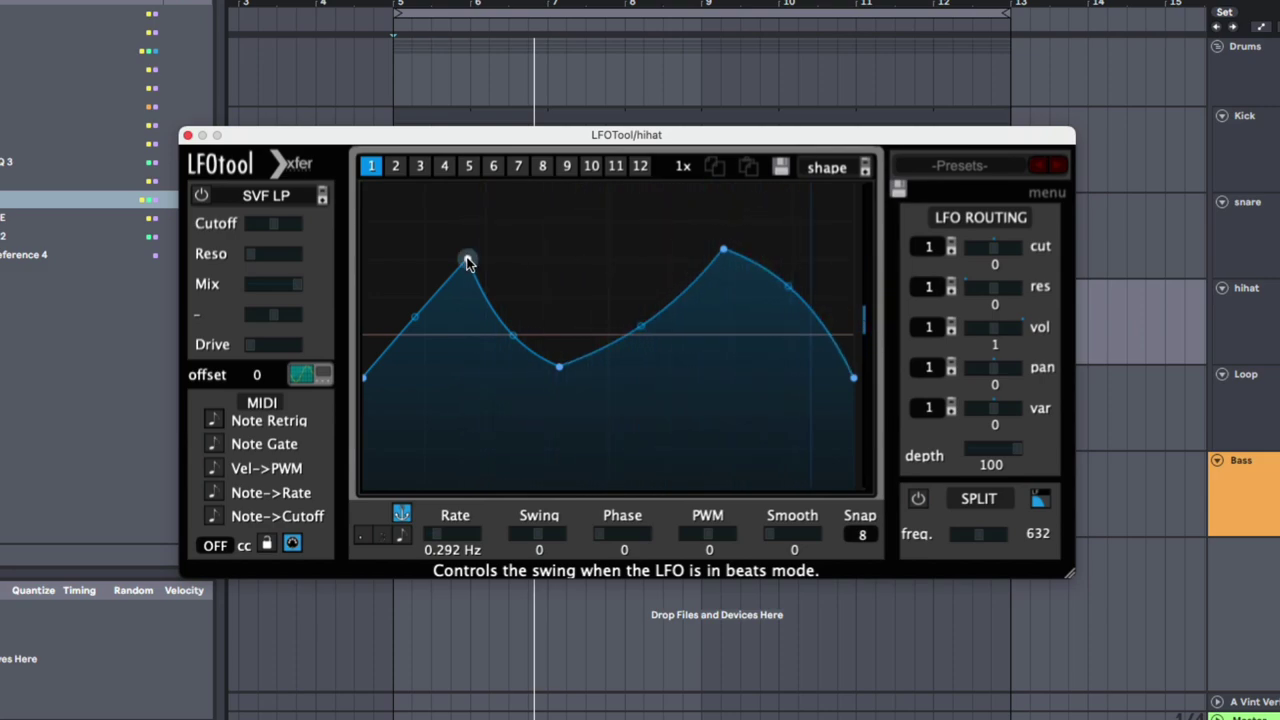
{"action": "left_click_drag", "start_coordinate": [467, 262], "coordinate": [463, 284]}
Step: Switch on LFOTool's filter and display its frequency response curve
{"action": "left_click", "coordinate": [206, 196]}
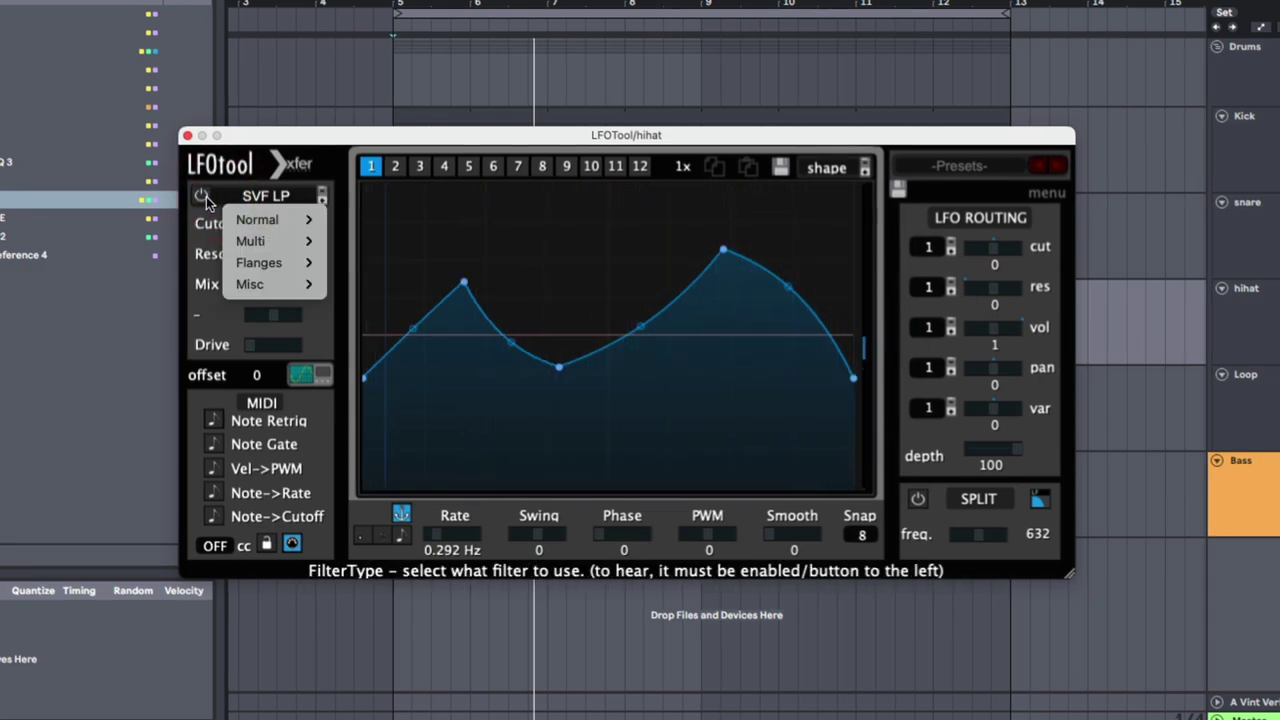
{"action": "left_click", "coordinate": [202, 199]}
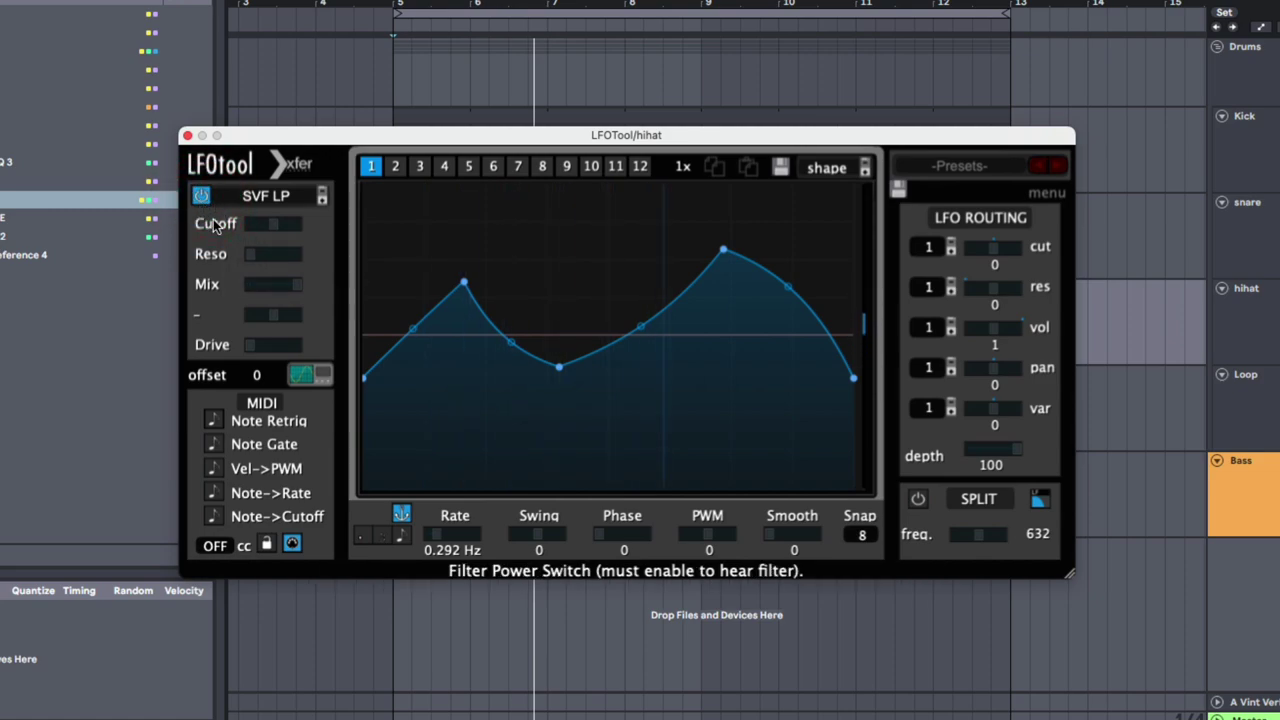
{"action": "left_click", "coordinate": [214, 241]}
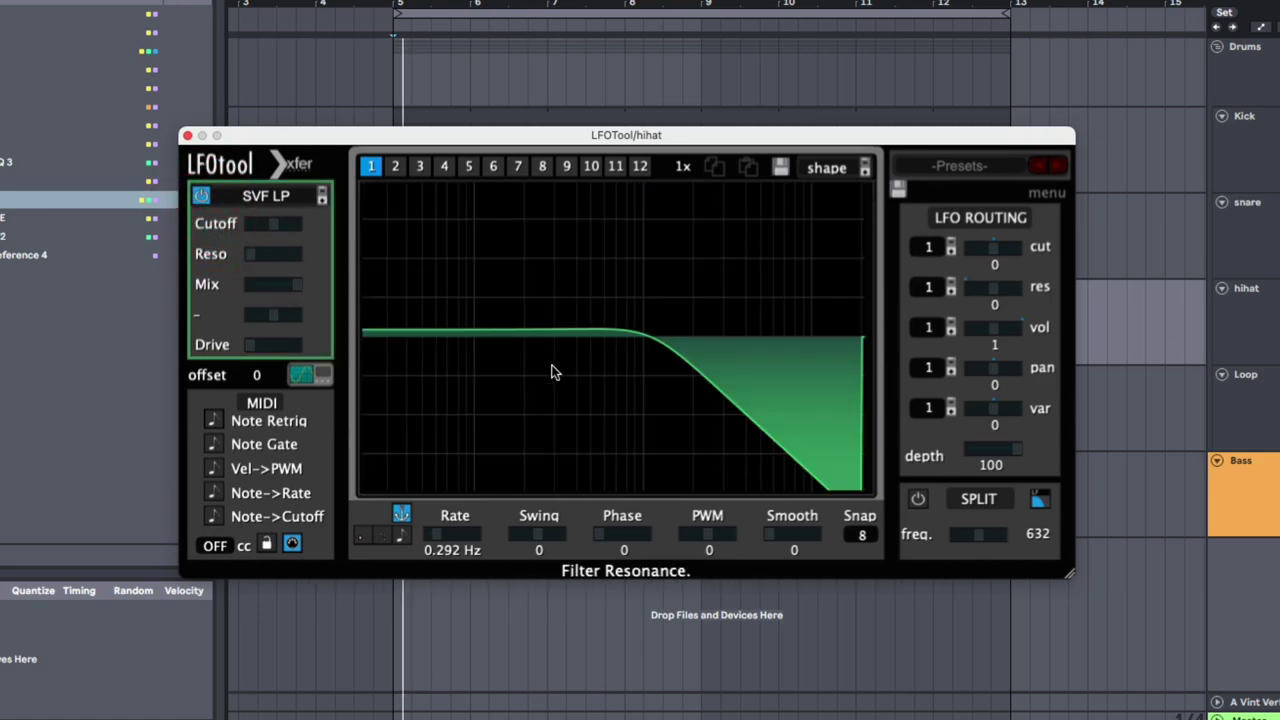
Step: Step through the filter types until the hihat filter reads L/B/H 12
{"action": "left_click", "coordinate": [323, 202]}
{"action": "left_click", "coordinate": [323, 202]}
{"action": "left_click", "coordinate": [323, 202]}
{"action": "left_click", "coordinate": [323, 202]}
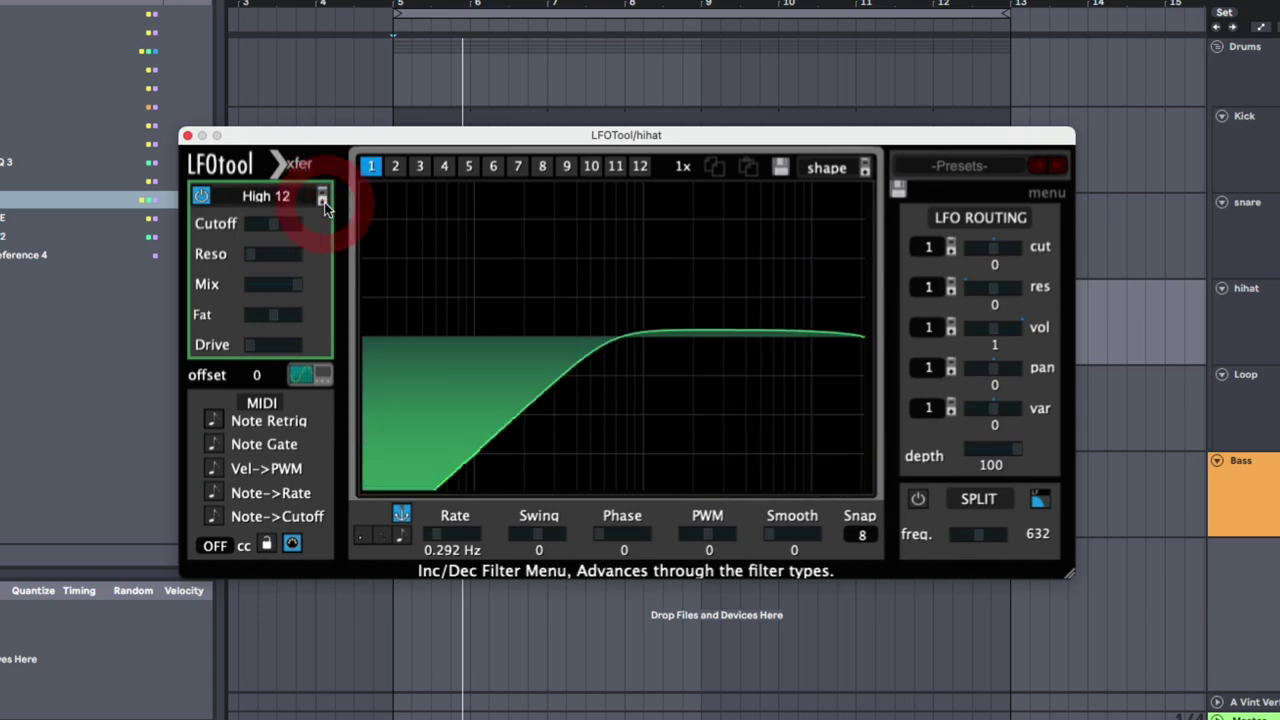
{"action": "left_click", "coordinate": [323, 202]}
{"action": "left_click", "coordinate": [323, 202]}
{"action": "left_click", "coordinate": [323, 202]}
{"action": "left_click", "coordinate": [323, 202]}
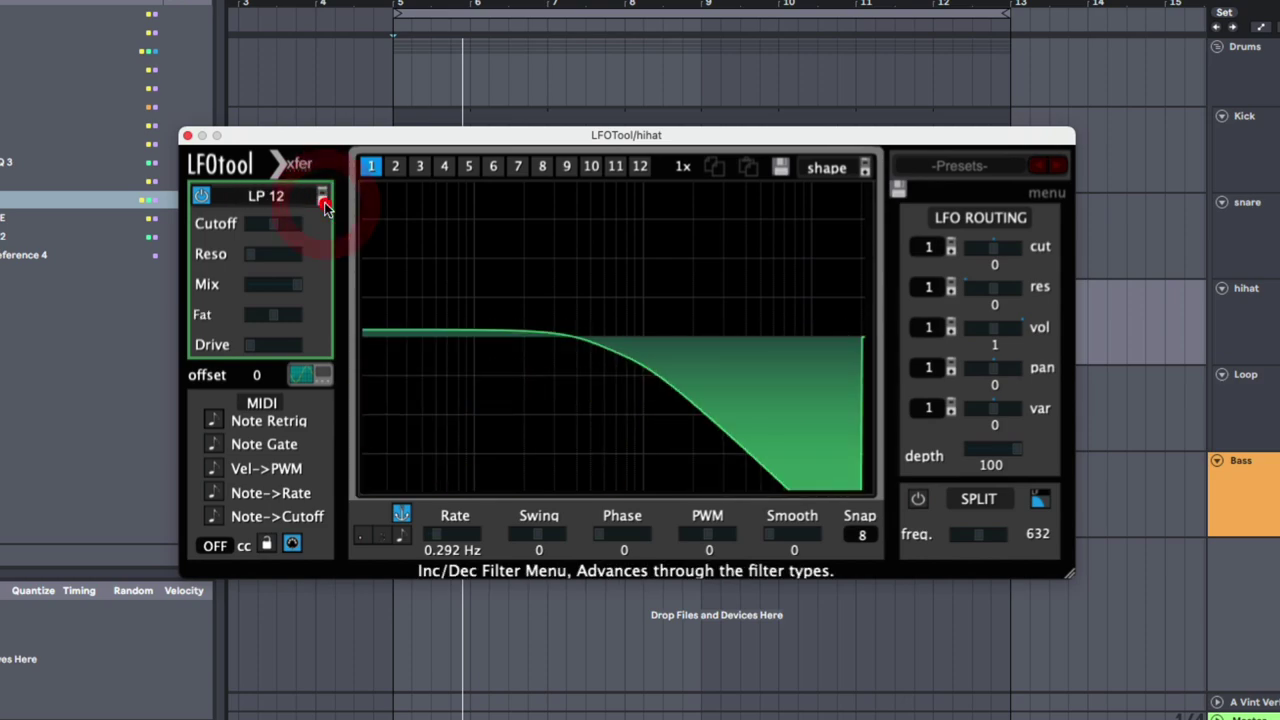
{"action": "left_click", "coordinate": [323, 202]}
{"action": "left_click", "coordinate": [323, 202]}
{"action": "left_click", "coordinate": [323, 202]}
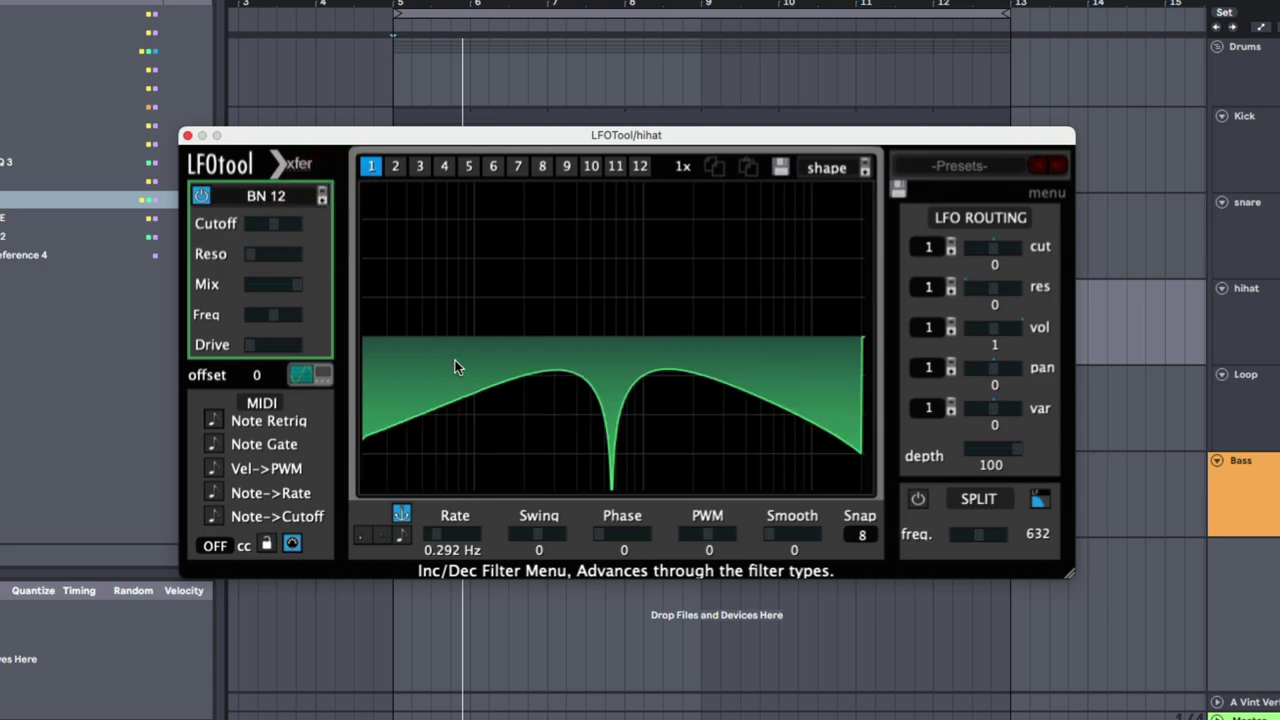
{"action": "left_click", "coordinate": [323, 202]}
{"action": "left_click", "coordinate": [323, 202]}
{"action": "left_click", "coordinate": [323, 202]}
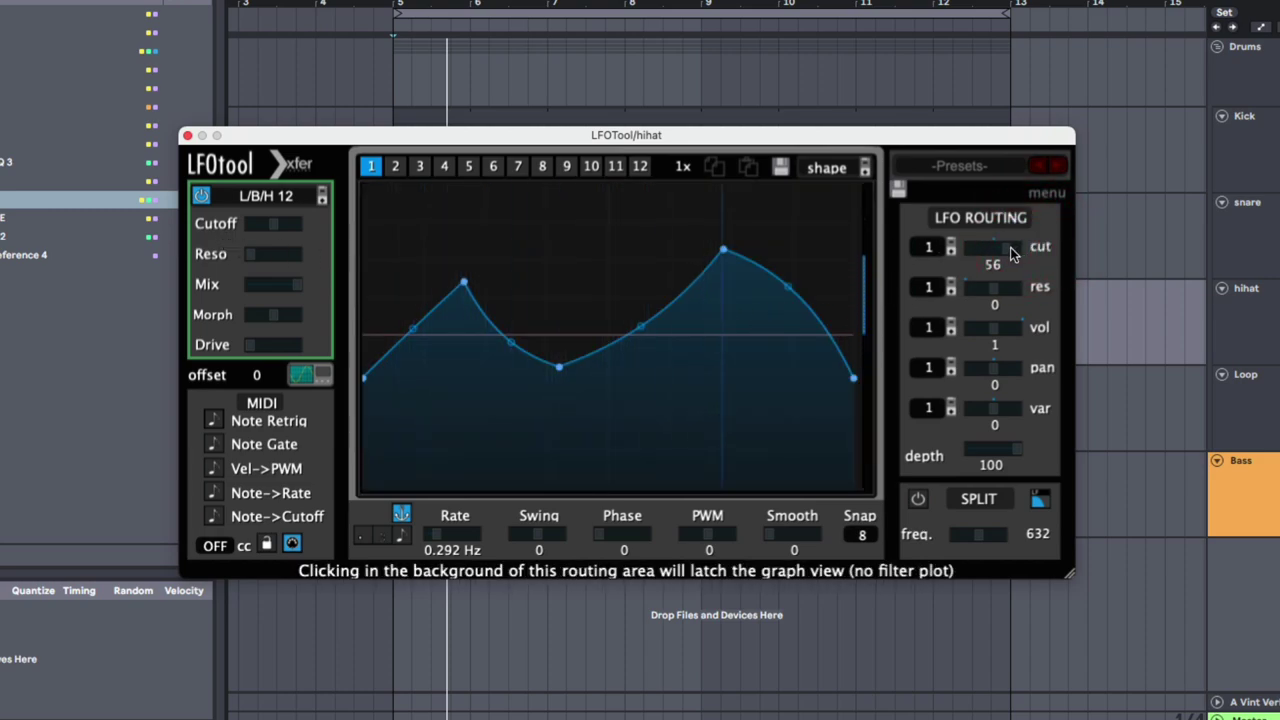
Step: Route the LFO to resonance 20 and var 34; try the L/N/H 24 filter morphed toward high-pass
{"action": "mouse_move", "coordinate": [1008, 249]}
{"action": "left_mouse_down"}
{"action": "mouse_move", "coordinate": [1012, 280]}
{"action": "mouse_move", "coordinate": [1011, 249]}
{"action": "left_mouse_up"}
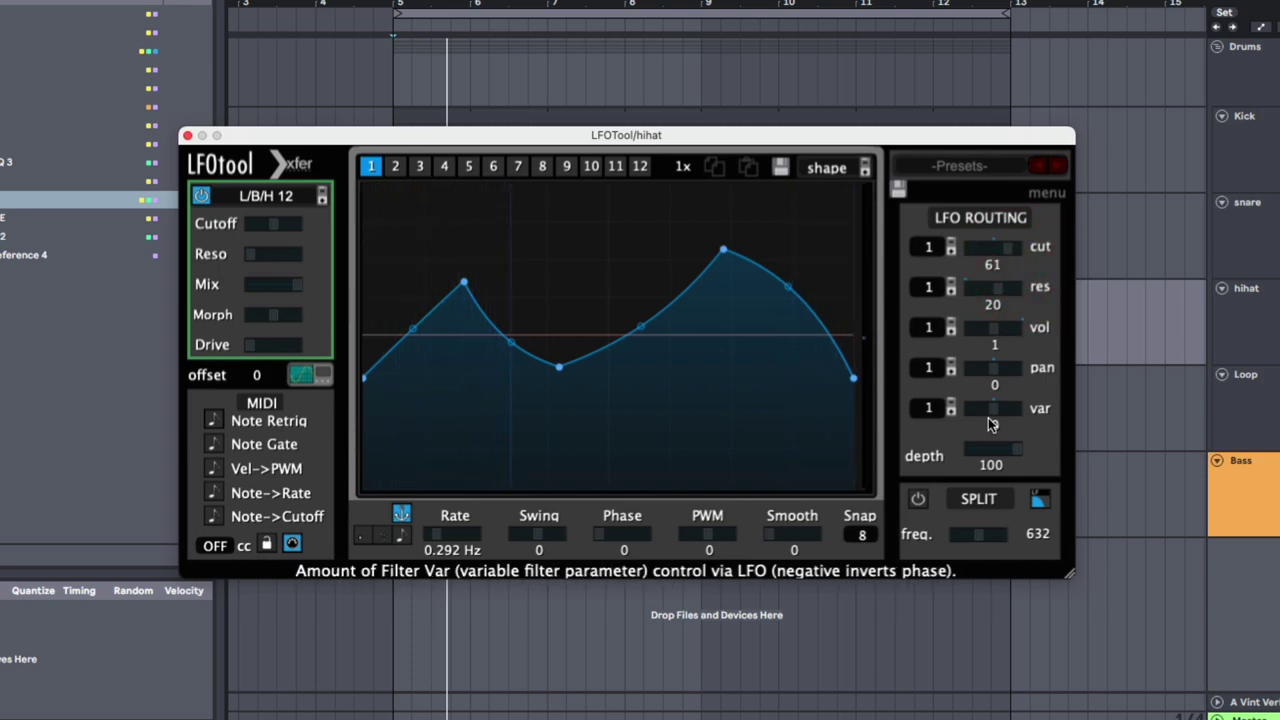
{"action": "mouse_move", "coordinate": [991, 410]}
{"action": "left_mouse_down"}
{"action": "mouse_move", "coordinate": [1024, 410]}
{"action": "mouse_move", "coordinate": [989, 411]}
{"action": "left_mouse_up"}
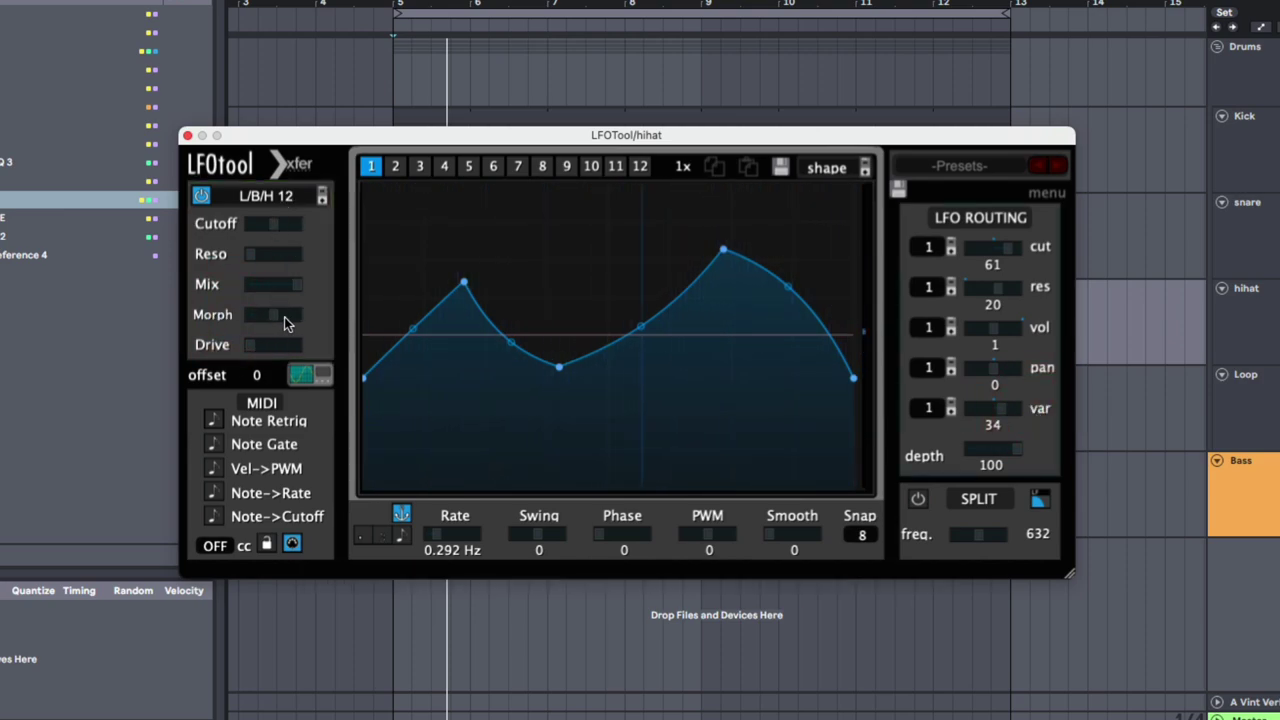
{"action": "left_click", "coordinate": [322, 197]}
{"action": "left_click", "coordinate": [322, 197]}
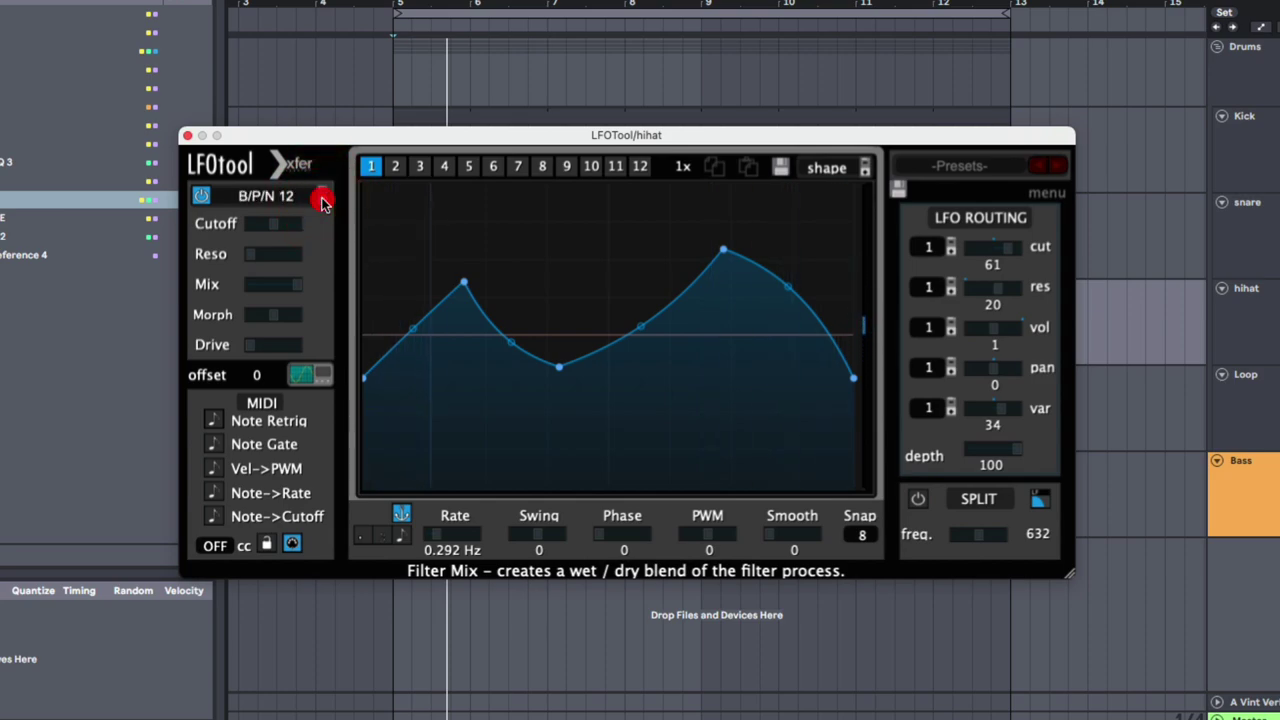
{"action": "left_click", "coordinate": [322, 198]}
{"action": "left_click", "coordinate": [321, 197]}
{"action": "left_click", "coordinate": [321, 196]}
{"action": "left_click", "coordinate": [320, 195]}
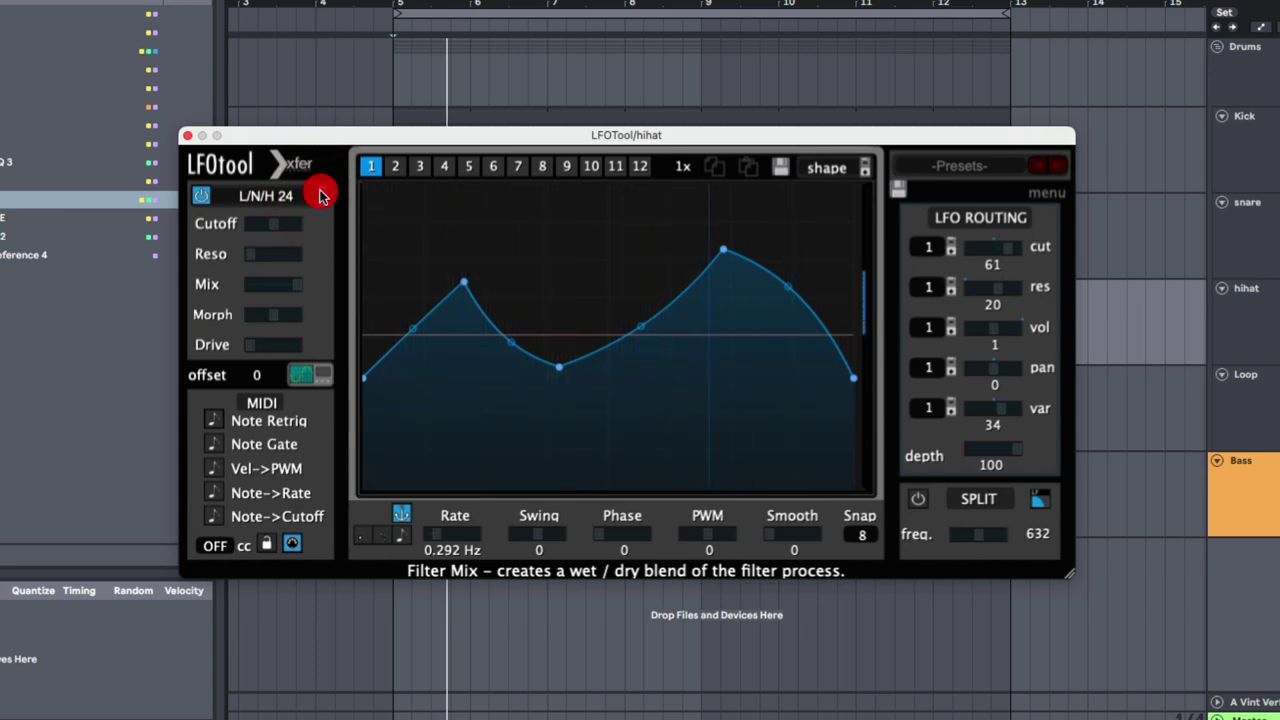
{"action": "left_click", "coordinate": [323, 316]}
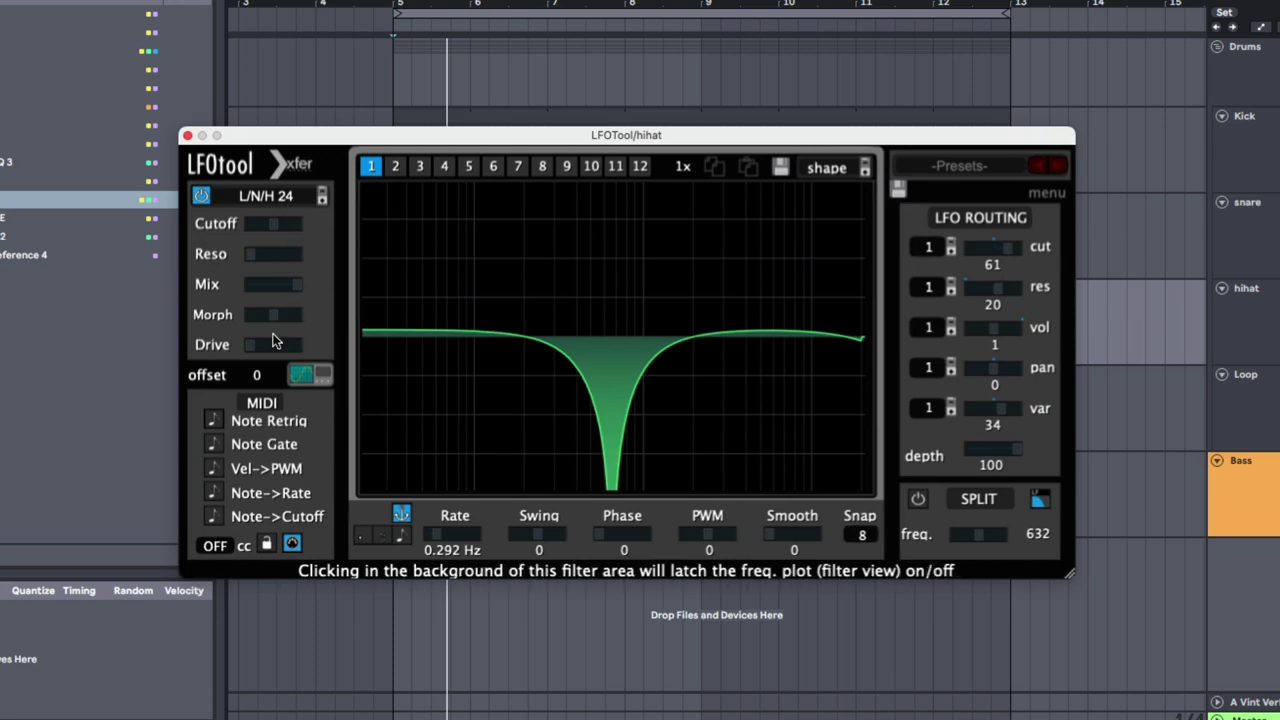
{"action": "mouse_move", "coordinate": [274, 315]}
{"action": "left_mouse_down"}
{"action": "mouse_move", "coordinate": [396, 325]}
{"action": "mouse_move", "coordinate": [137, 312]}
{"action": "mouse_move", "coordinate": [292, 317]}
{"action": "mouse_move", "coordinate": [276, 316]}
{"action": "left_mouse_up"}
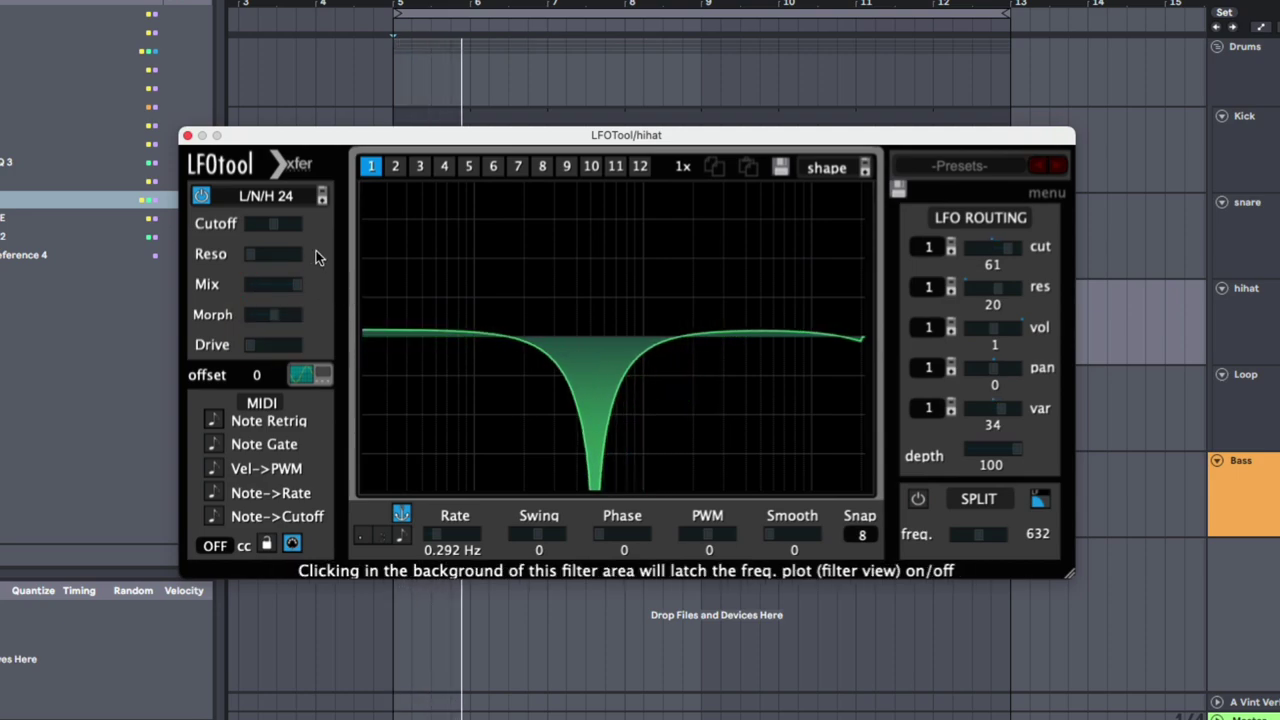
Step: Switch the filter to the Cmb HL6+ comb type and raise its resonance
{"action": "left_click", "coordinate": [322, 200]}
{"action": "left_click", "coordinate": [322, 200]}
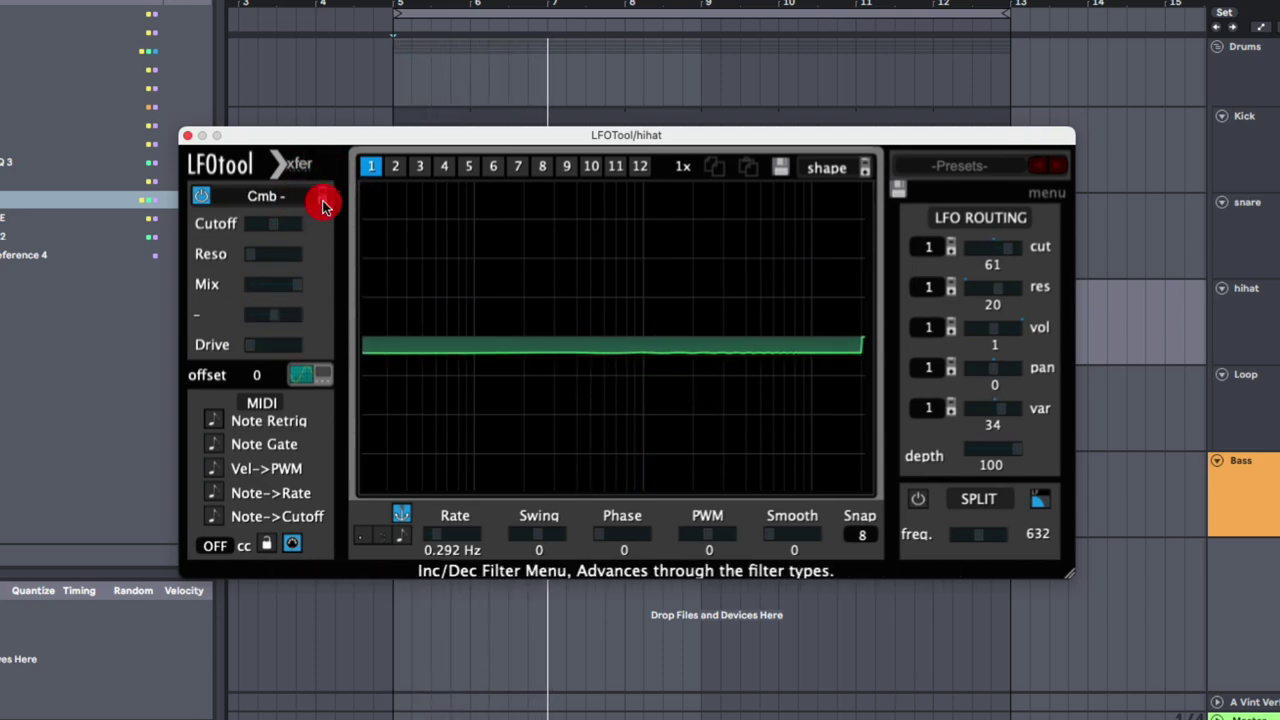
{"action": "left_click", "coordinate": [322, 200]}
{"action": "left_click", "coordinate": [322, 200]}
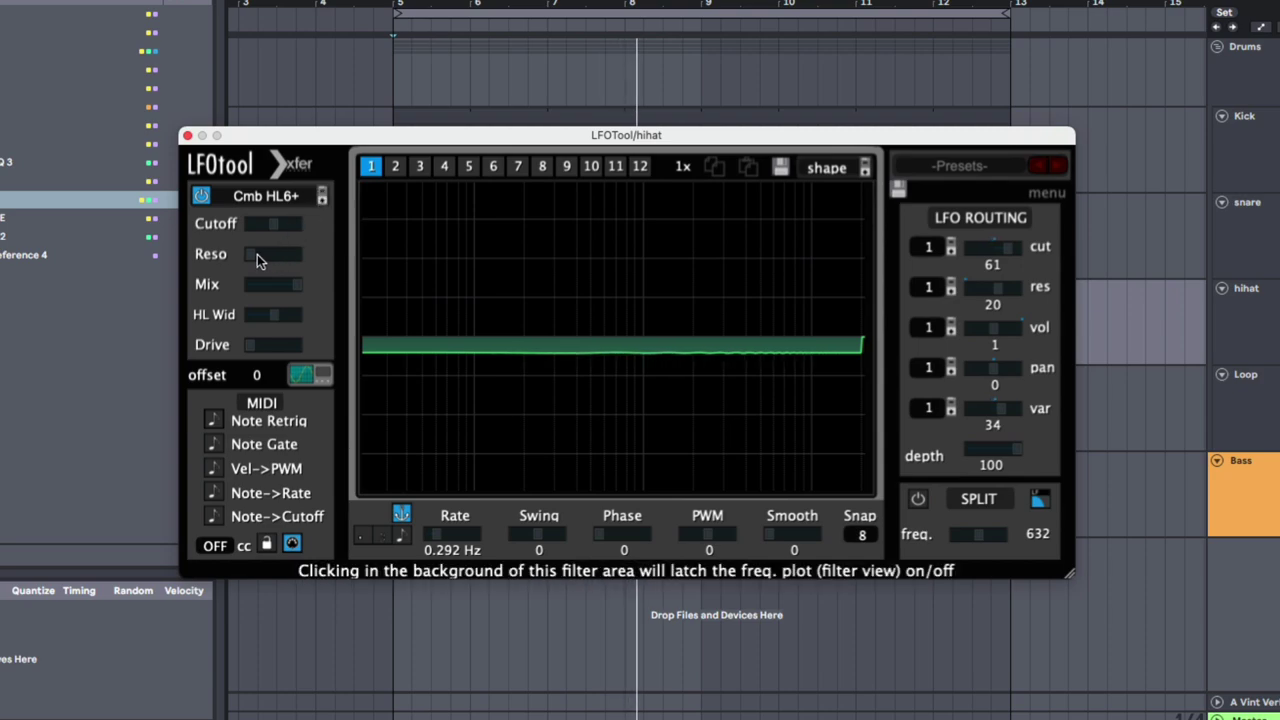
{"action": "left_click_drag", "start_coordinate": [257, 254], "coordinate": [329, 256]}
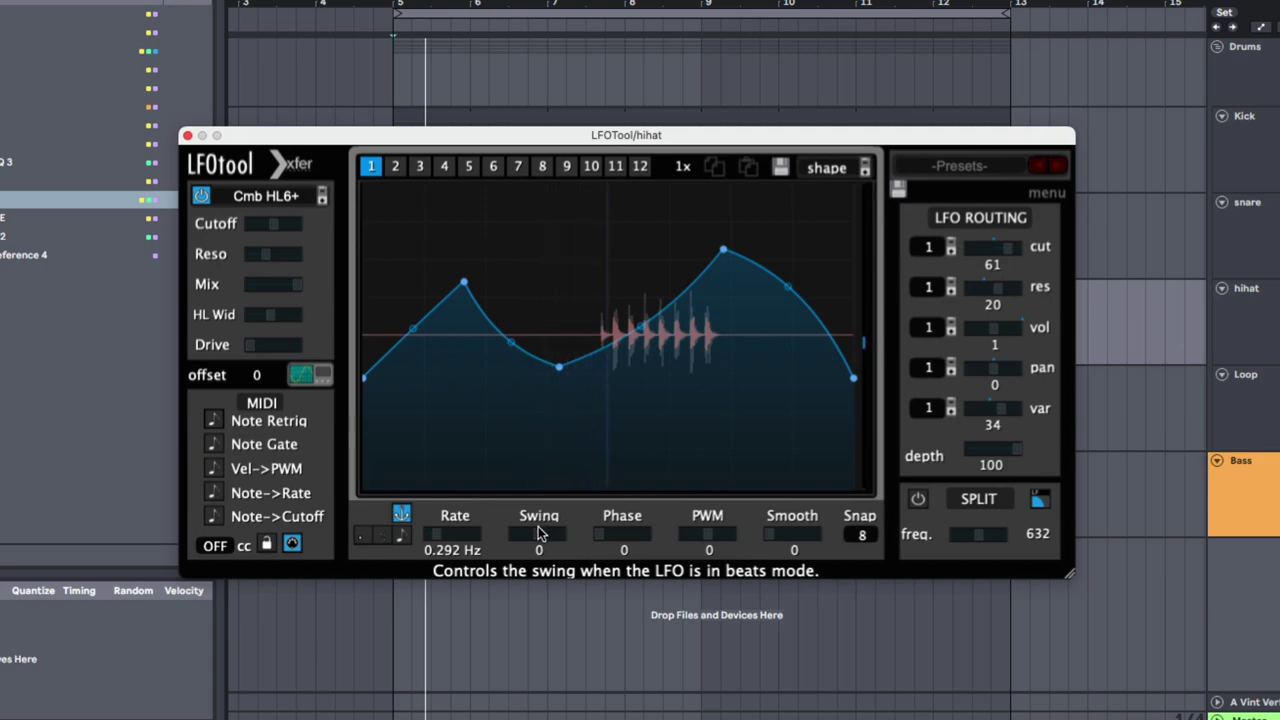
Step: Give the hihat LFO a swing of 8 and pulse-width shaping of about 34
{"action": "left_click_drag", "start_coordinate": [543, 531], "coordinate": [626, 532]}
{"action": "left_click_drag", "start_coordinate": [541, 535], "coordinate": [551, 535]}
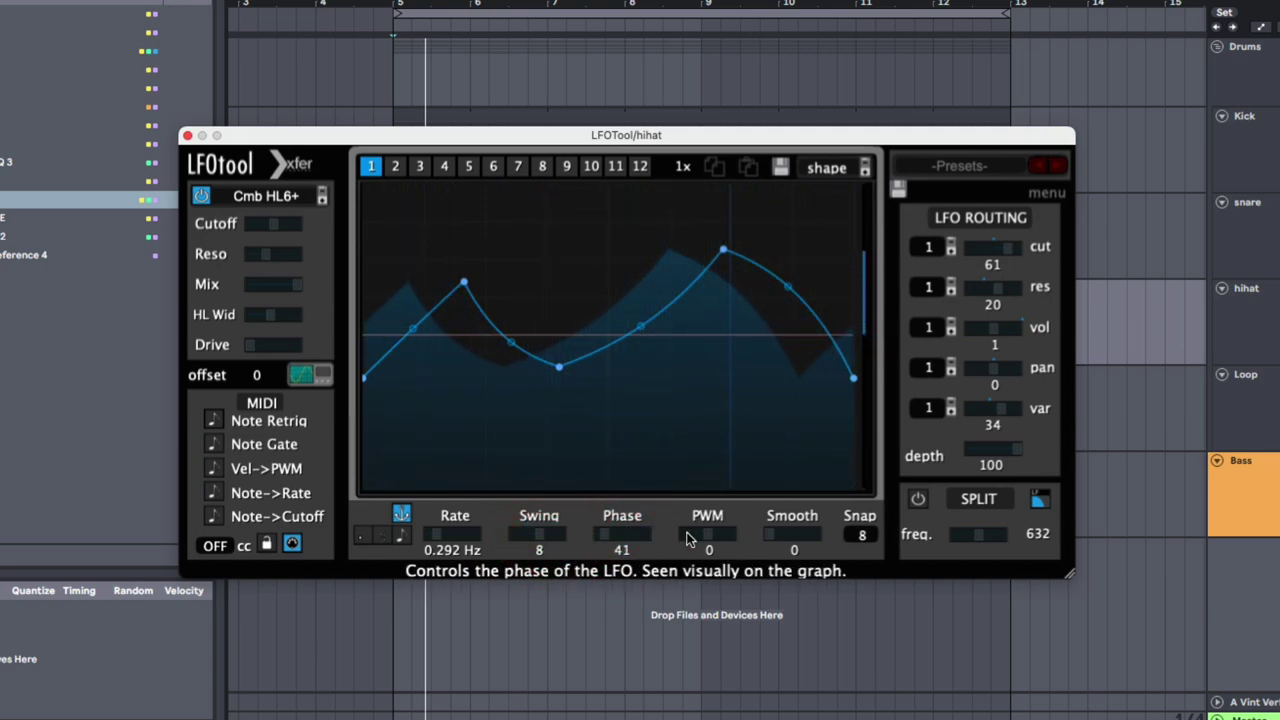
{"action": "left_click_drag", "start_coordinate": [713, 534], "coordinate": [741, 533]}
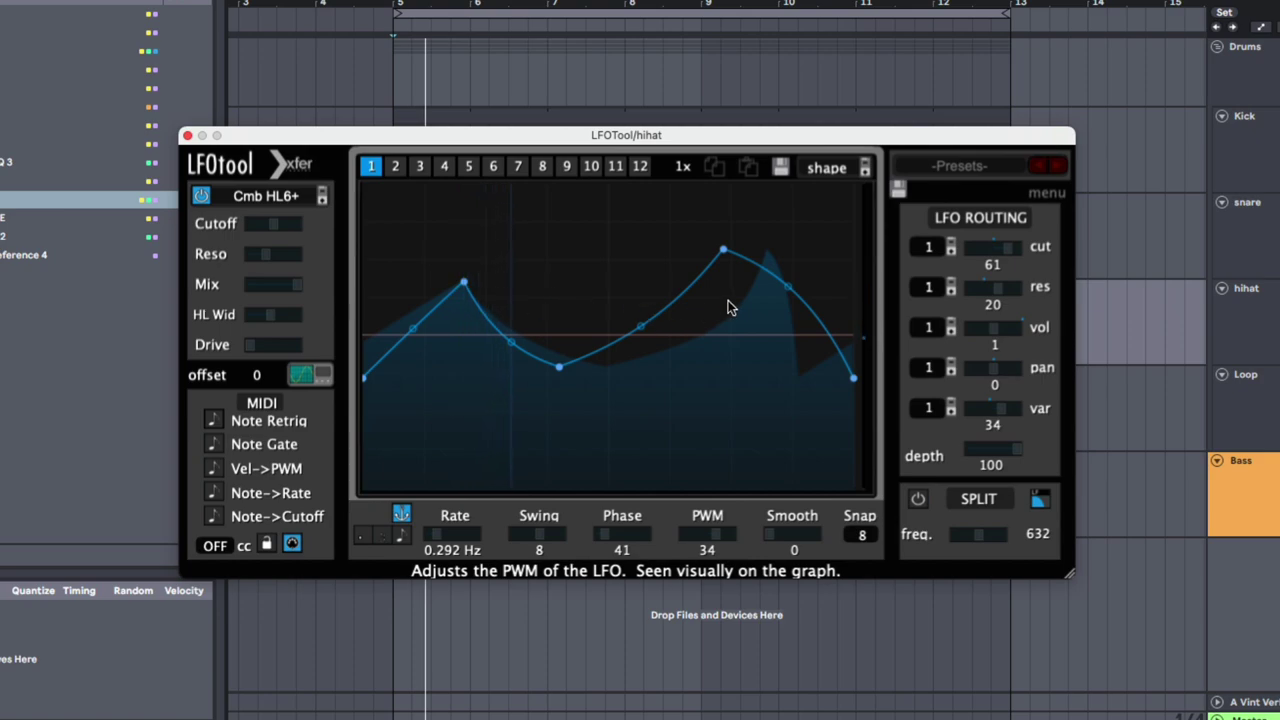
Step: Reshape the LFO curve's peaks and dip, and slow the rate to 0.205 Hz
{"action": "left_click_drag", "start_coordinate": [851, 373], "coordinate": [852, 428]}
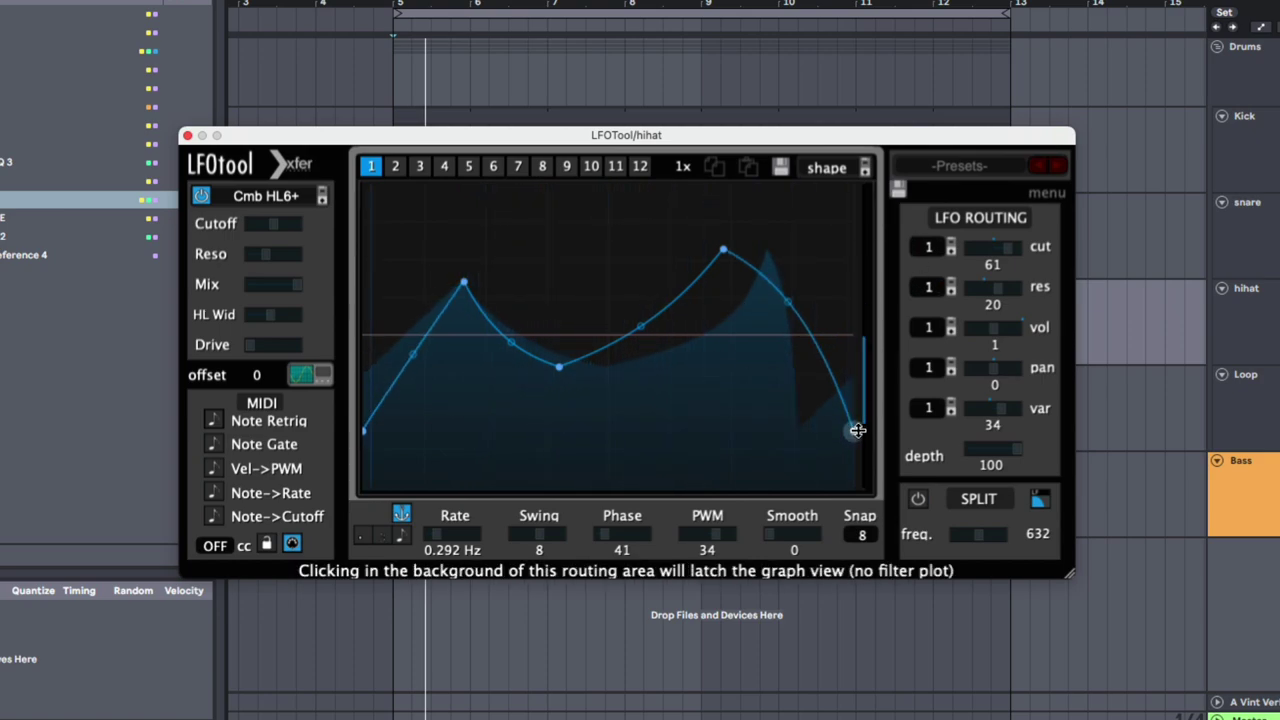
{"action": "left_click_drag", "start_coordinate": [564, 373], "coordinate": [577, 394]}
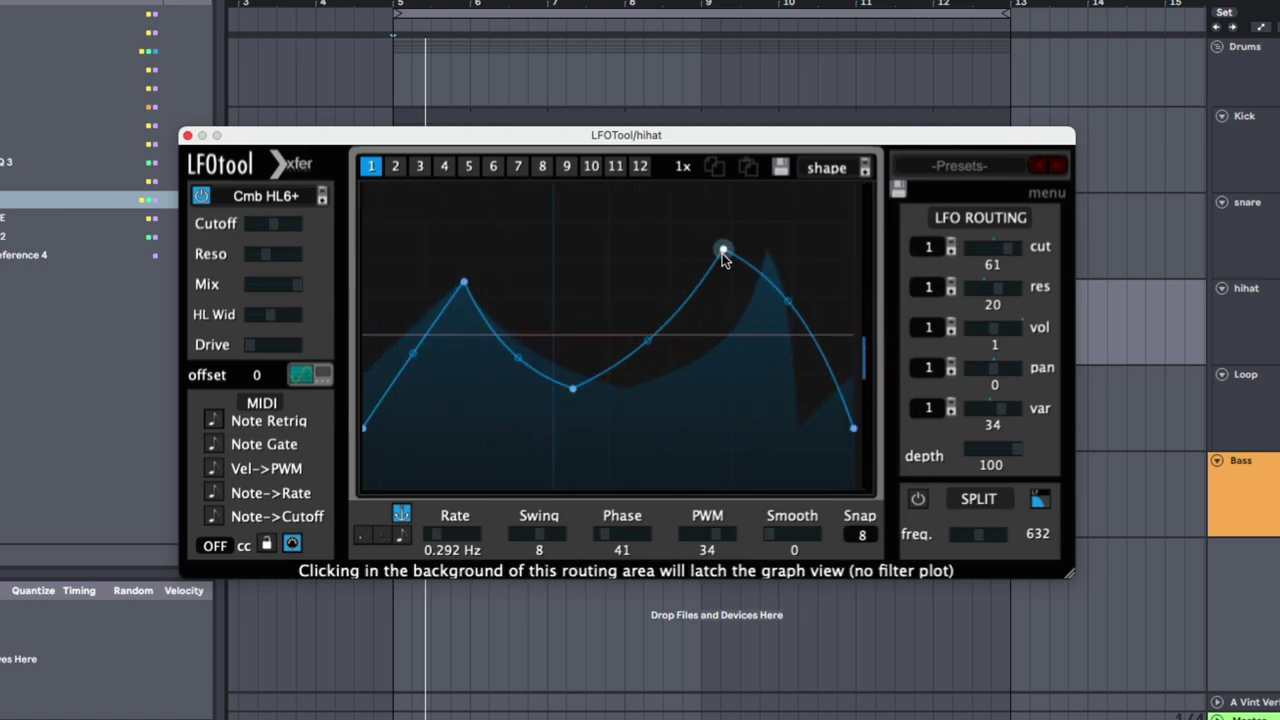
{"action": "left_click_drag", "start_coordinate": [725, 258], "coordinate": [733, 238]}
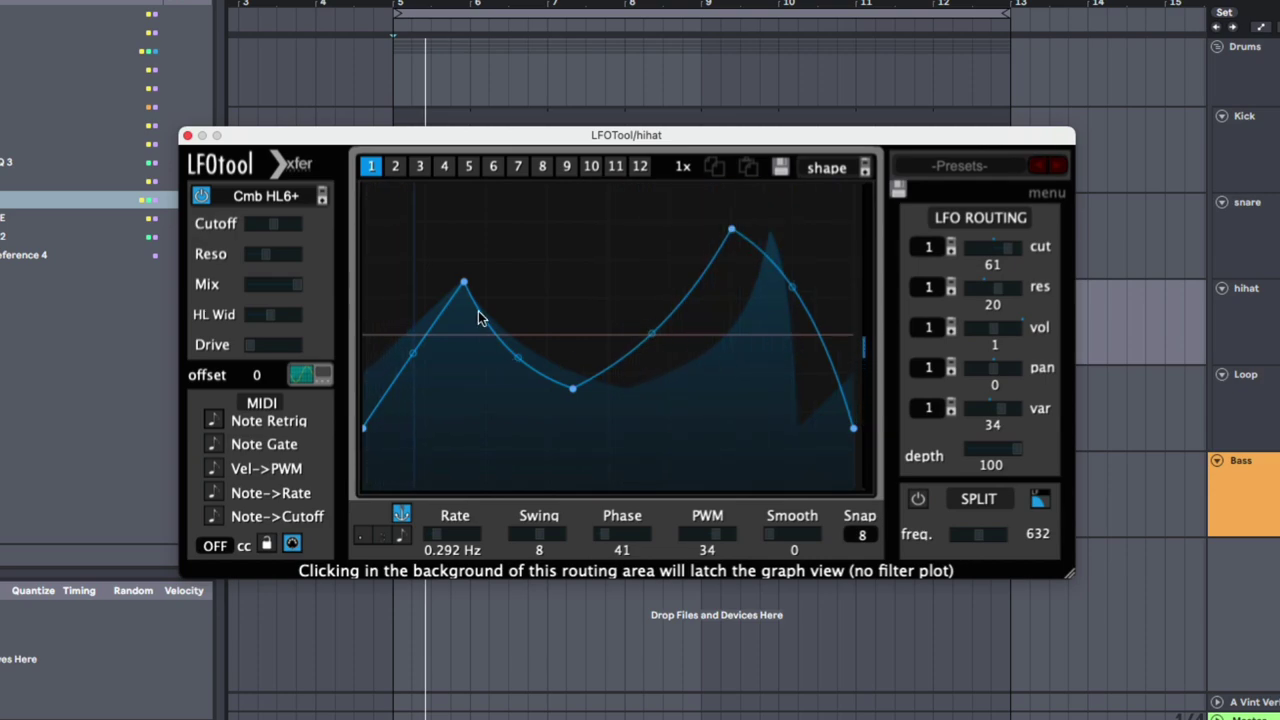
{"action": "left_click_drag", "start_coordinate": [464, 284], "coordinate": [468, 285]}
{"action": "left_click_drag", "start_coordinate": [574, 389], "coordinate": [575, 377]}
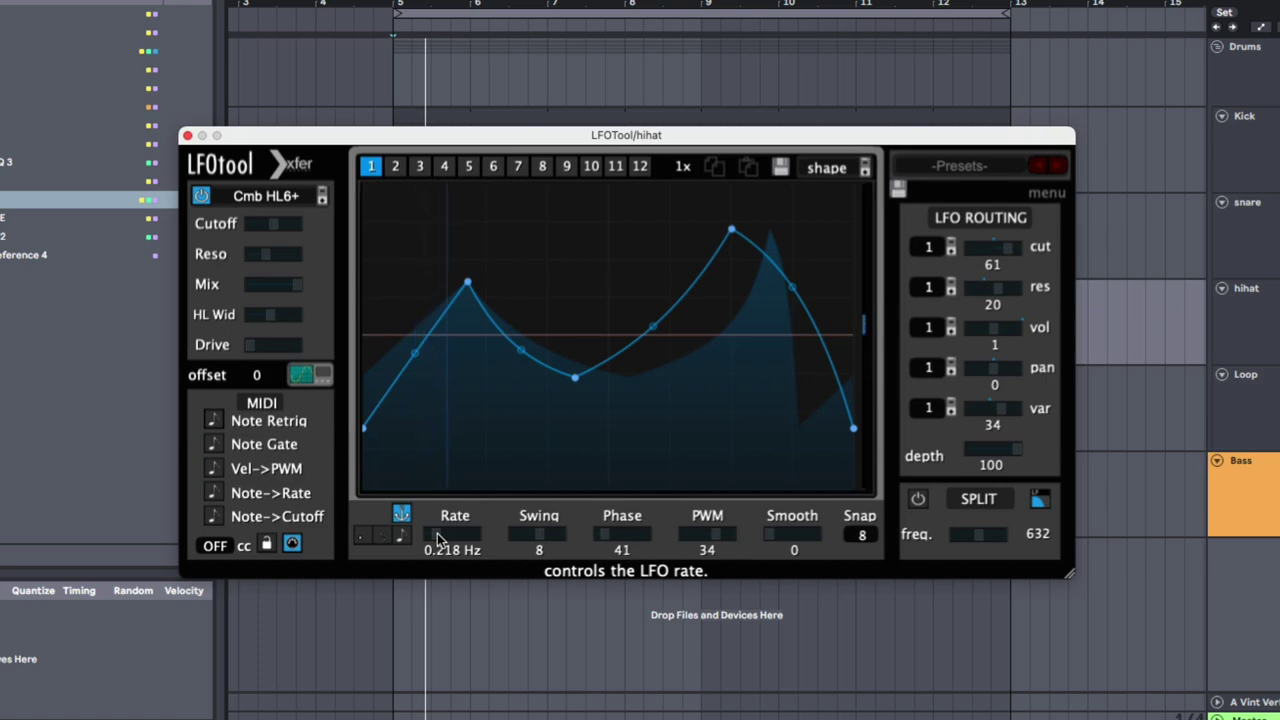
{"action": "left_click_drag", "start_coordinate": [437, 539], "coordinate": [429, 536]}
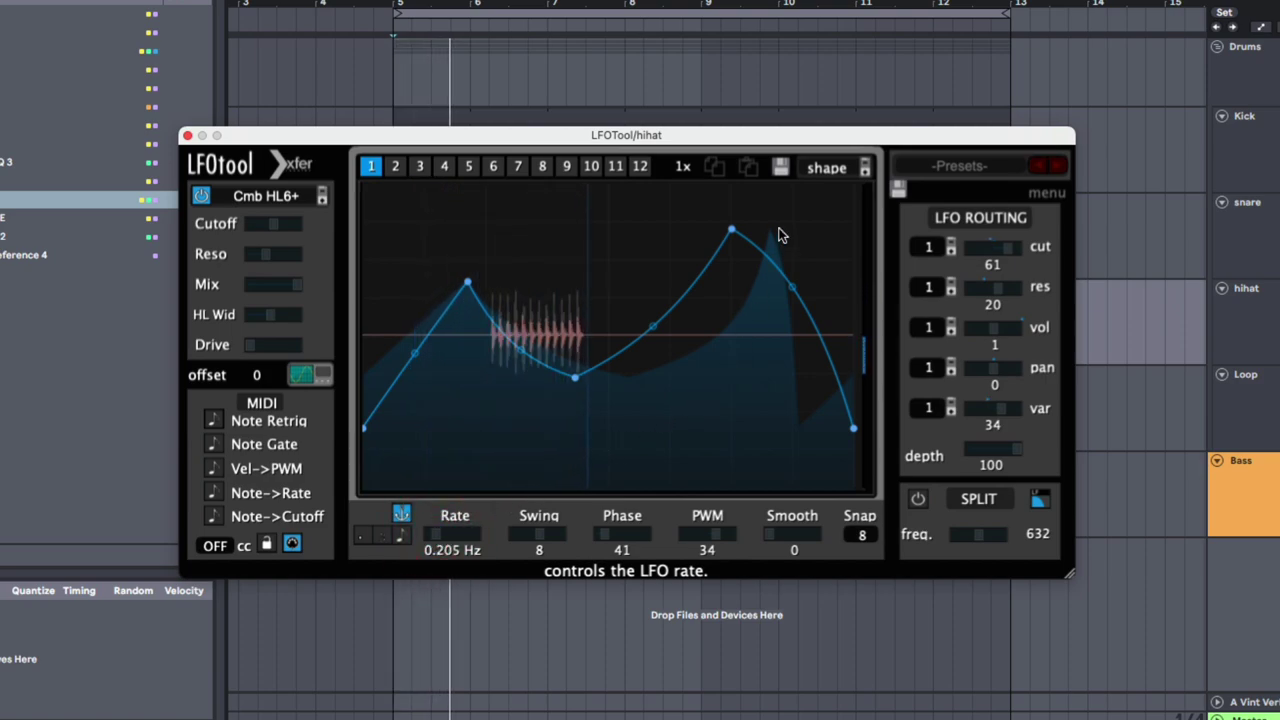
Step: Reposition the LFOTool window on screen
{"action": "left_click", "coordinate": [777, 188]}
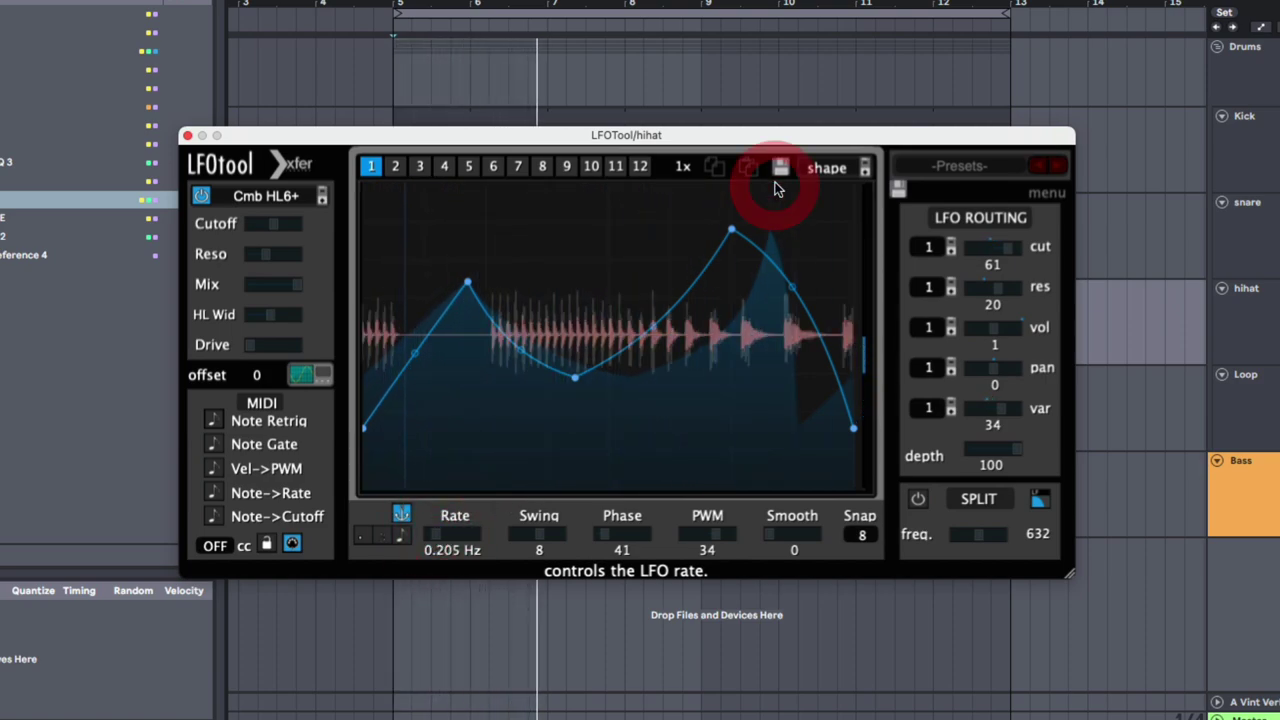
{"action": "left_click_drag", "start_coordinate": [746, 134], "coordinate": [771, 53]}
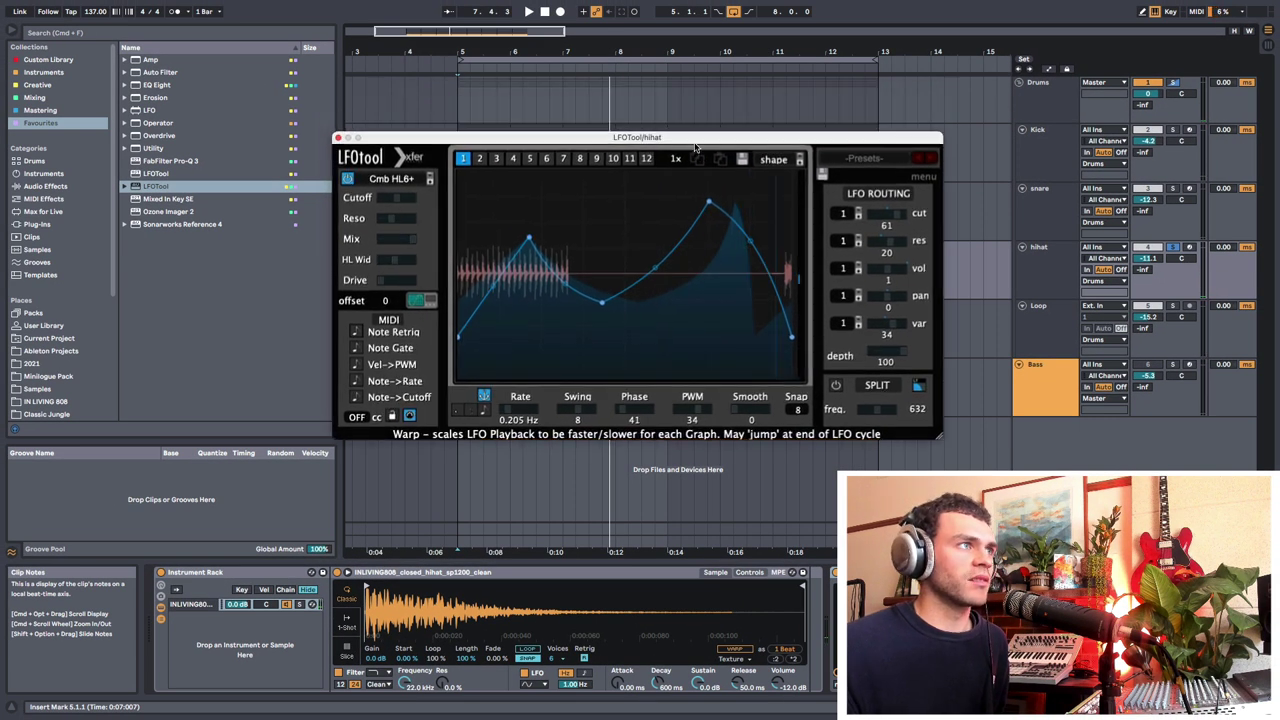
{"action": "left_click_drag", "start_coordinate": [695, 140], "coordinate": [695, 155]}
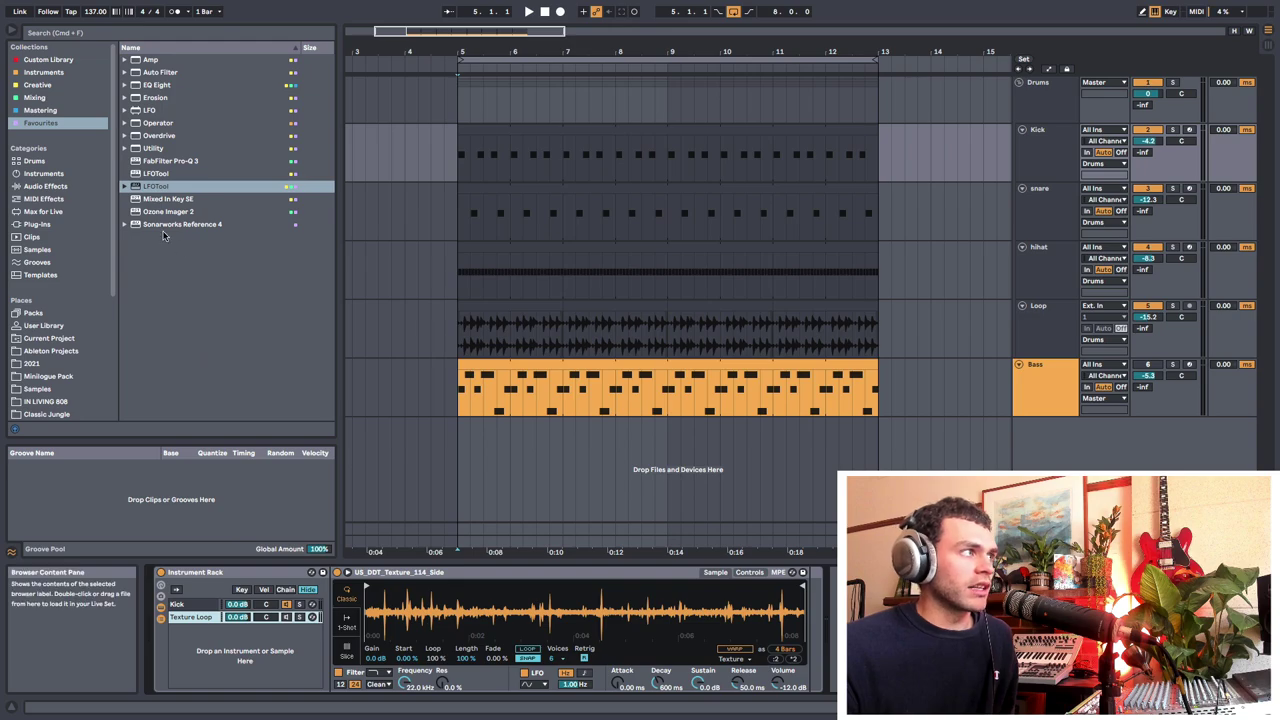
Step: Load LFOTool on the Kick track, enlarge and position its window, and hide the waveform overlay
{"action": "double_click", "coordinate": [155, 186]}
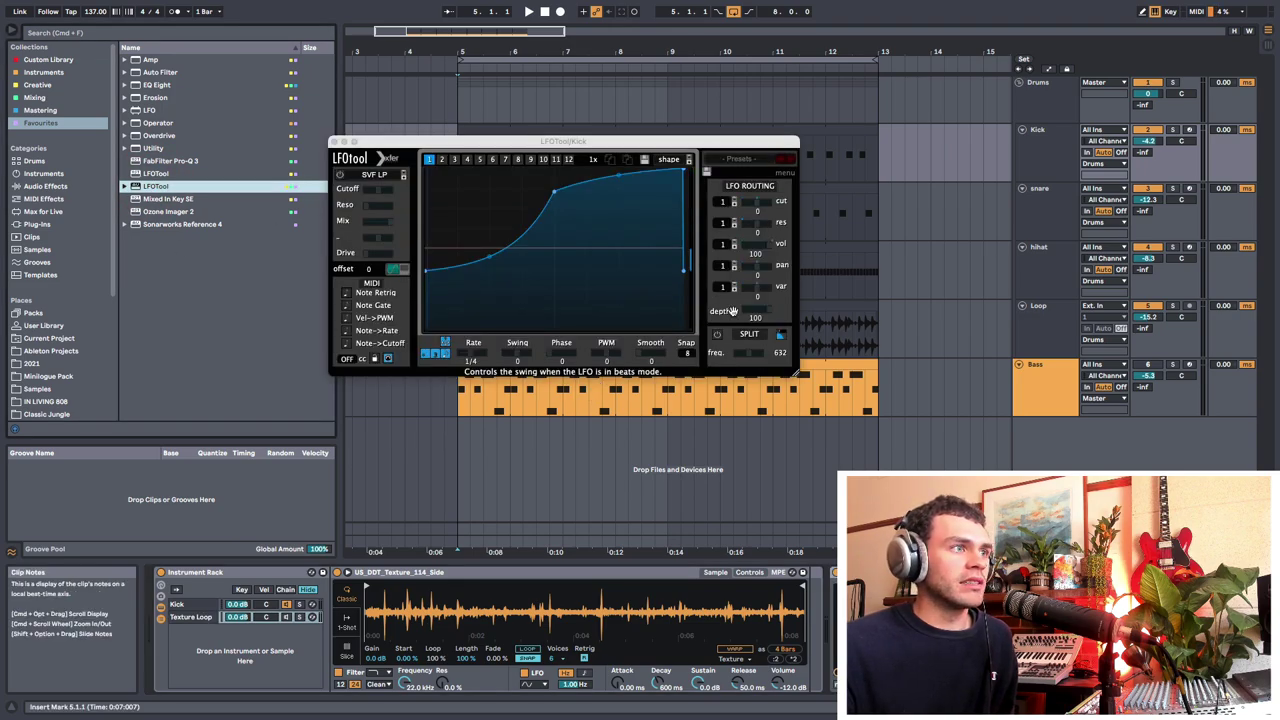
{"action": "left_click_drag", "start_coordinate": [795, 372], "coordinate": [1038, 490]}
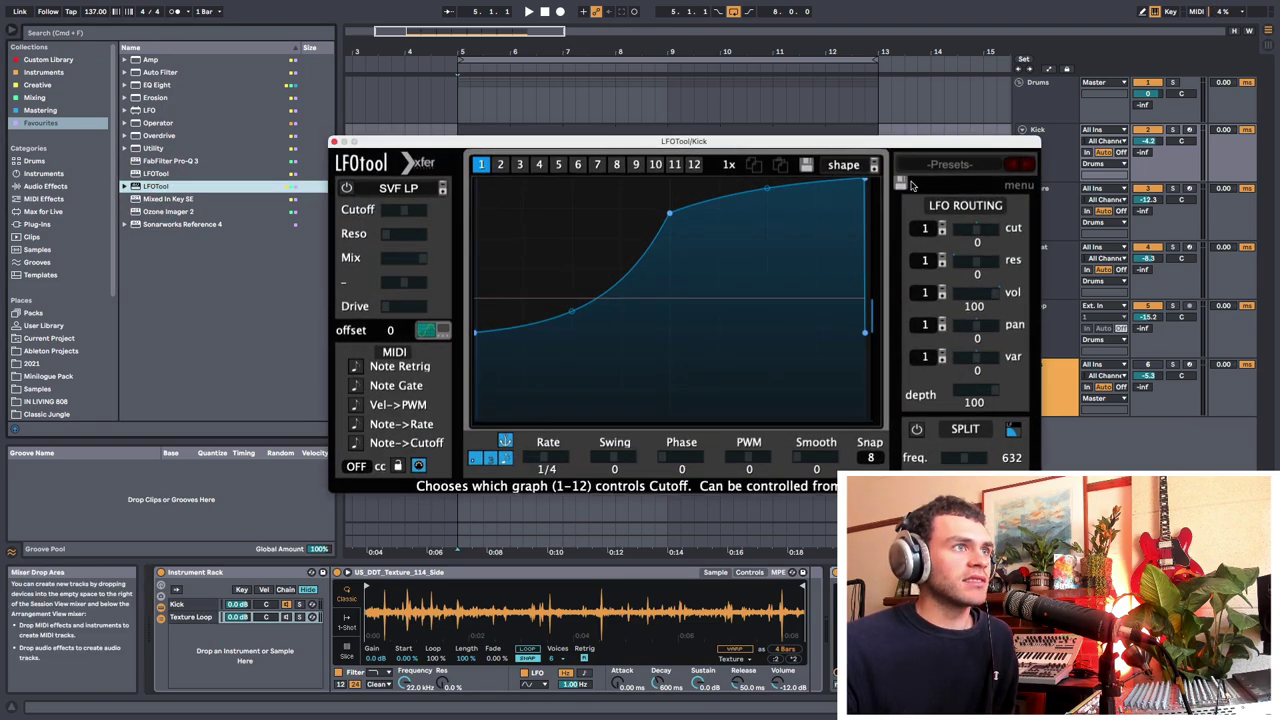
{"action": "left_click_drag", "start_coordinate": [903, 143], "coordinate": [875, 136]}
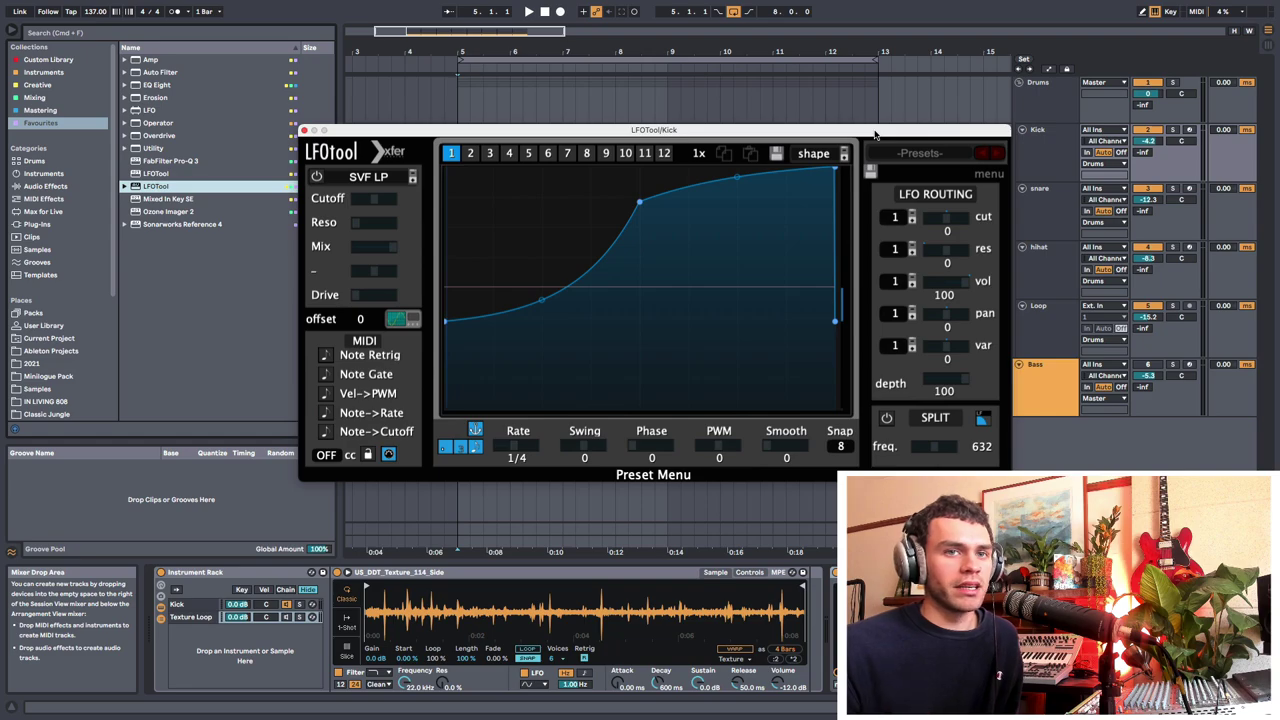
{"action": "left_click_drag", "start_coordinate": [875, 133], "coordinate": [901, 150]}
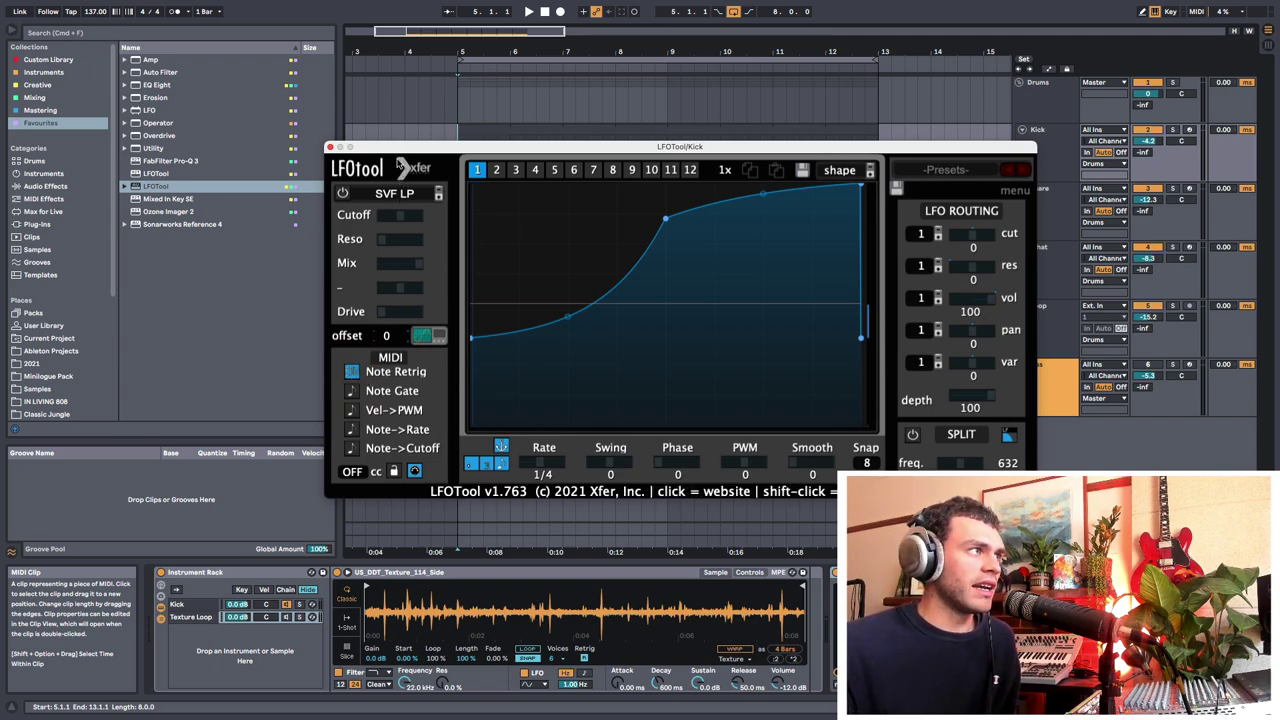
{"action": "left_click_drag", "start_coordinate": [408, 149], "coordinate": [412, 146]}
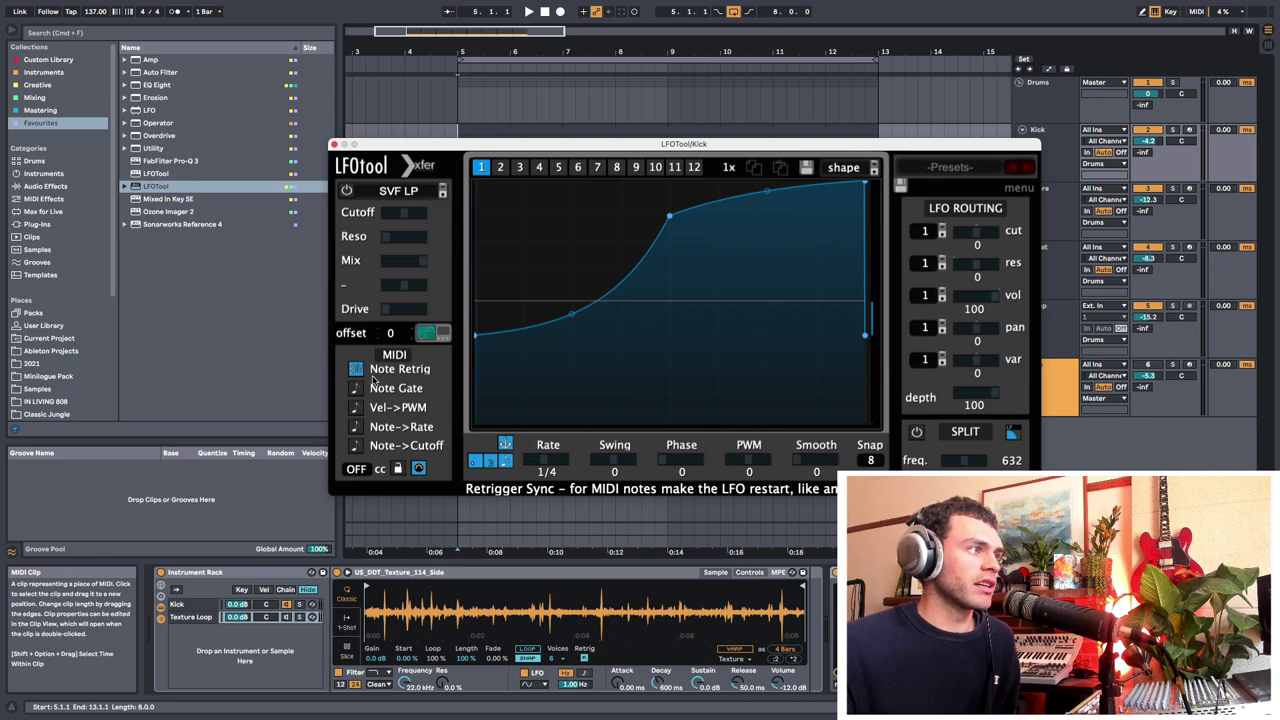
{"action": "left_click", "coordinate": [433, 334]}
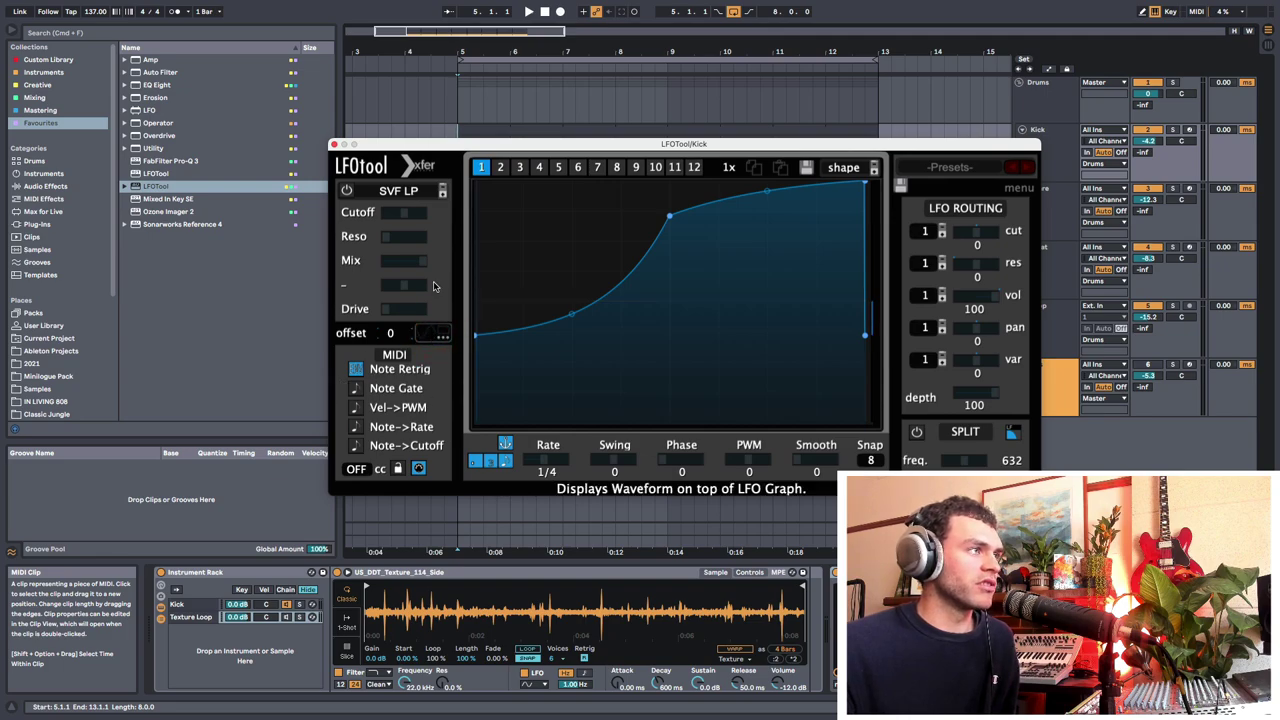
{"action": "left_click_drag", "start_coordinate": [436, 146], "coordinate": [506, 195]}
Step: Close the LFOTool window and select bars 5 to 13 in the Kick lane
{"action": "key", "text": "super+alt+p"}
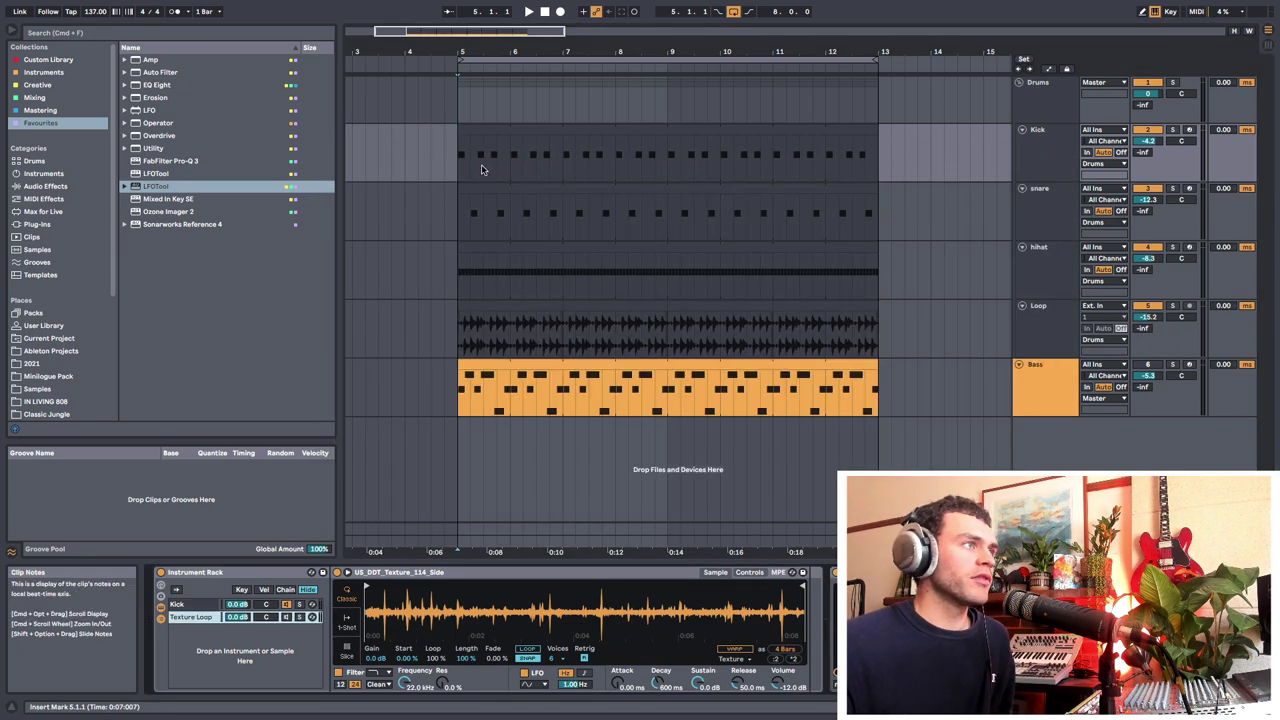
{"action": "left_click", "coordinate": [463, 167]}
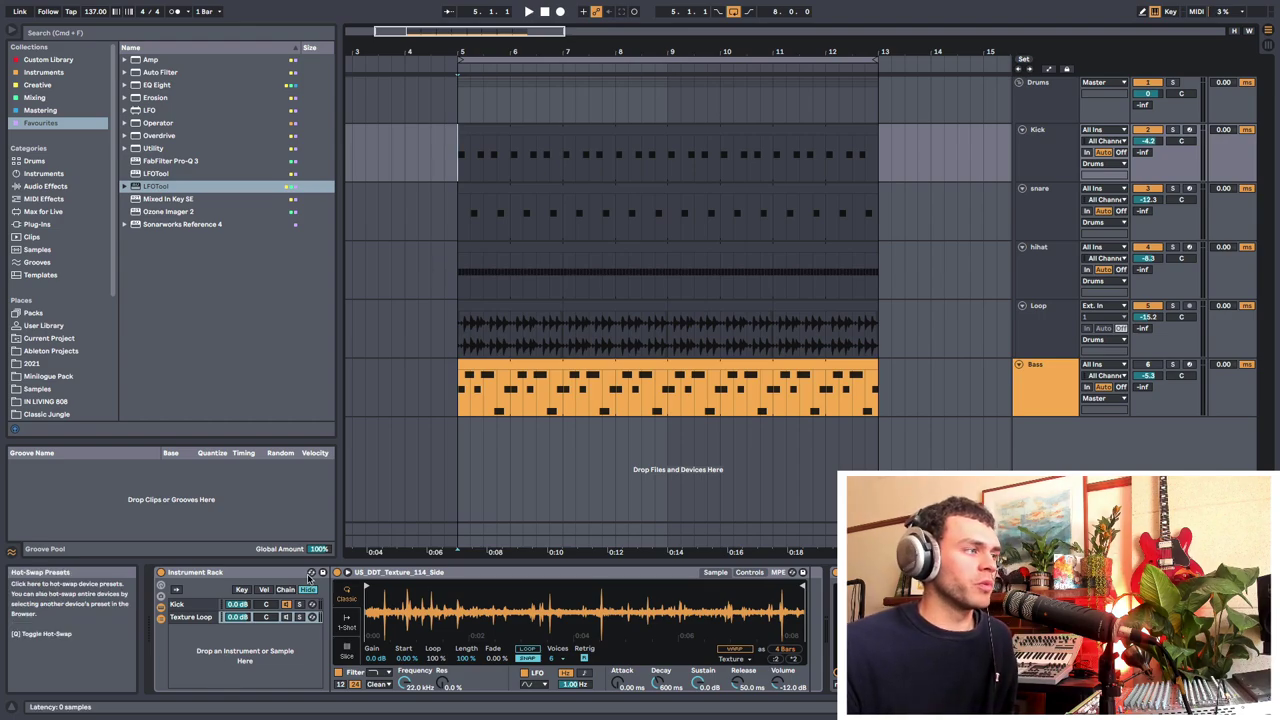
{"action": "left_click_drag", "start_coordinate": [460, 158], "coordinate": [893, 175]}
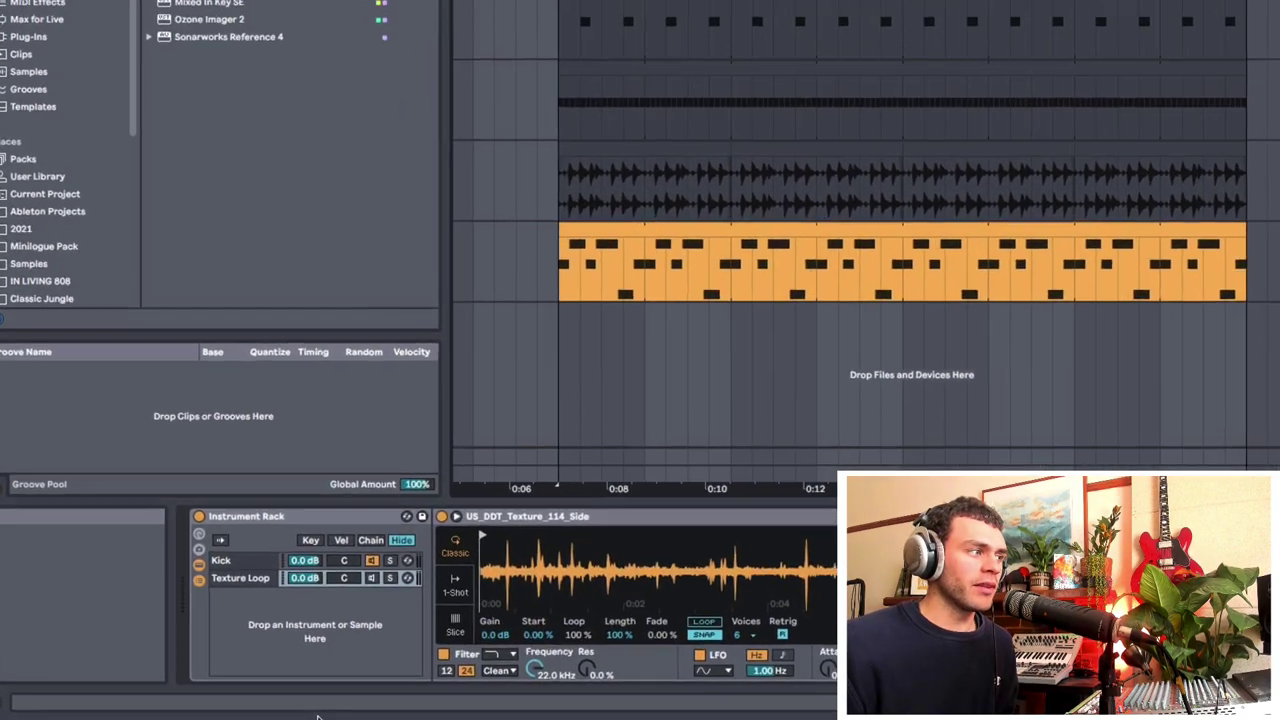
Step: Create a new empty chain in the Instrument Rack and select it
{"action": "right_click", "coordinate": [246, 645]}
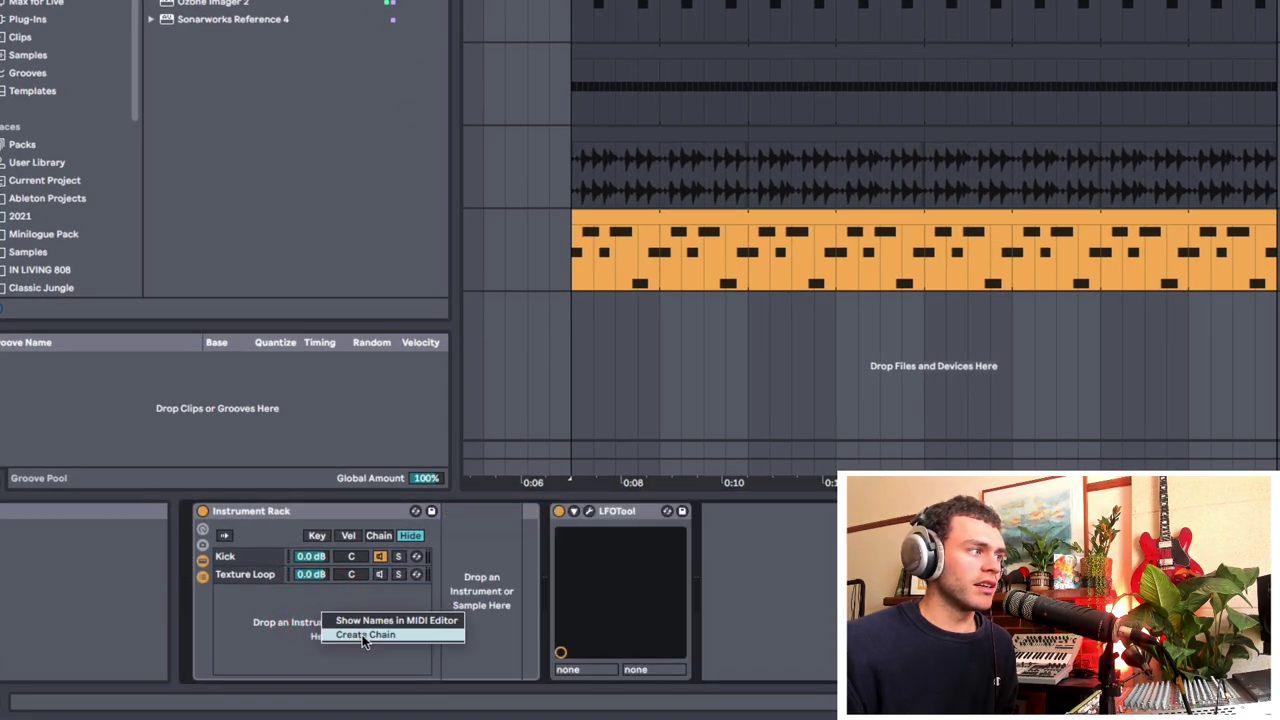
{"action": "left_click", "coordinate": [363, 636]}
{"action": "left_click", "coordinate": [238, 557]}
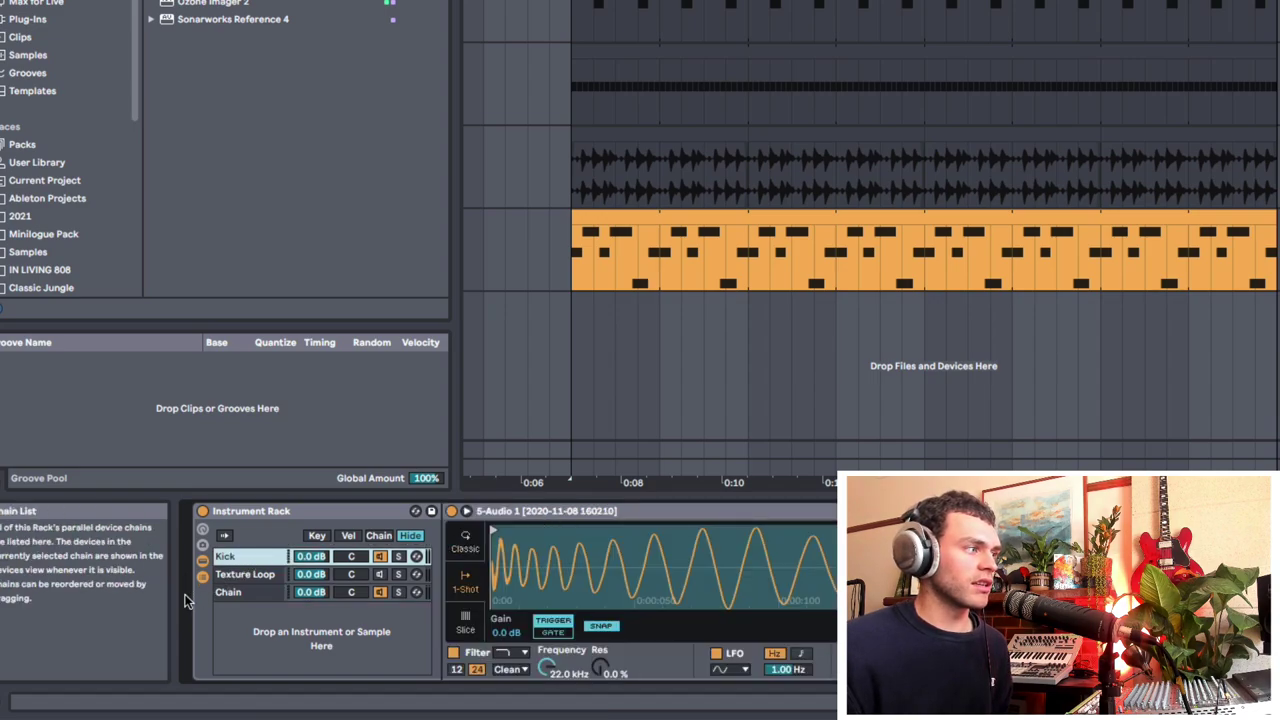
{"action": "left_click", "coordinate": [202, 562]}
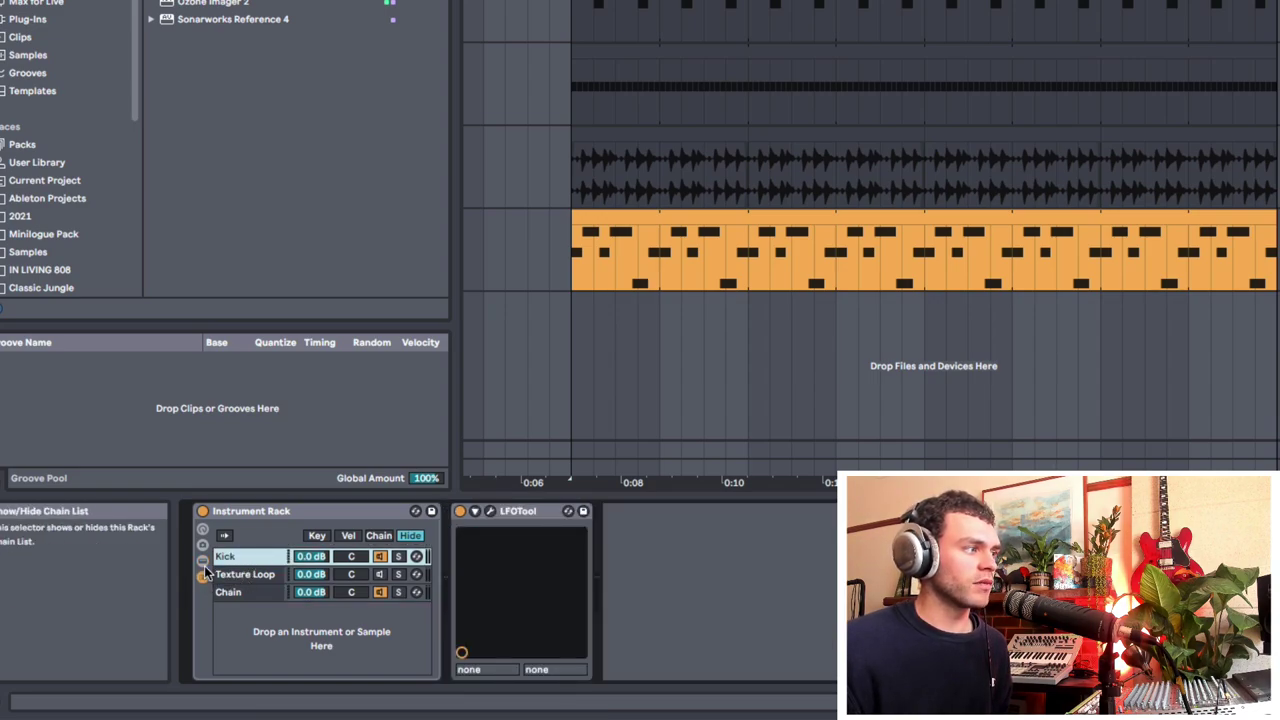
{"action": "left_click", "coordinate": [203, 577]}
{"action": "right_click", "coordinate": [260, 614]}
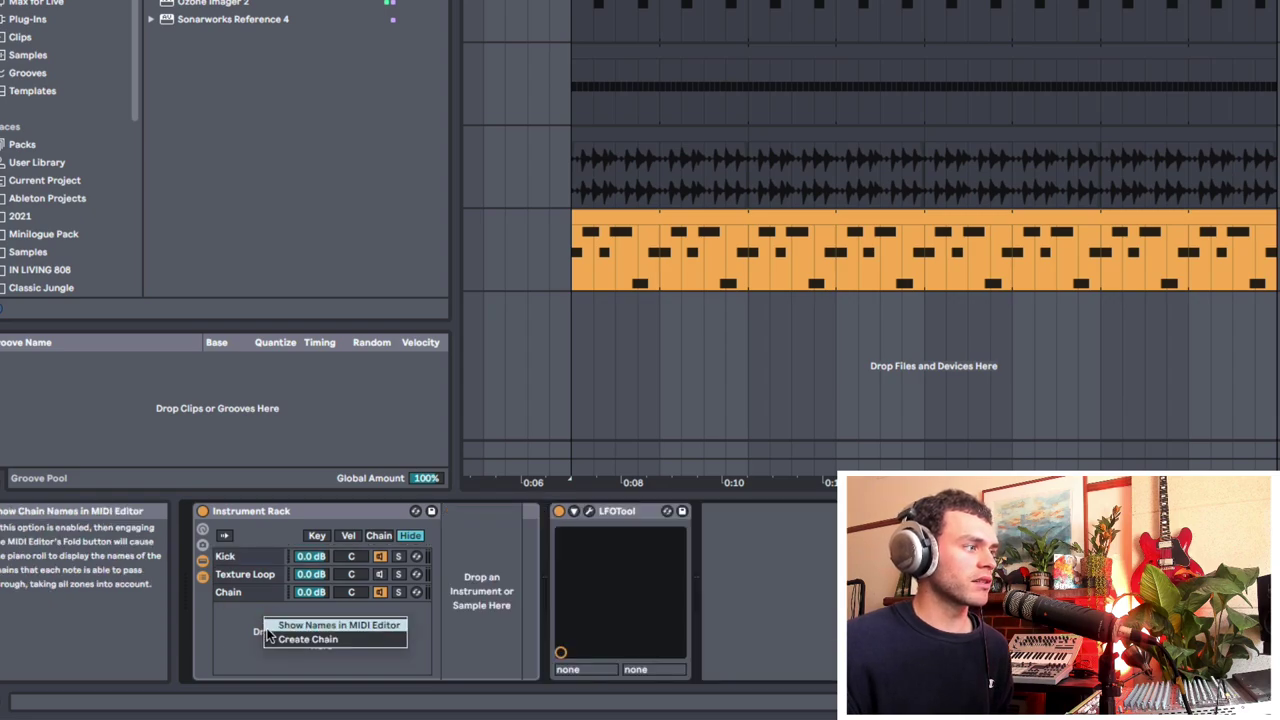
{"action": "left_click", "coordinate": [251, 627]}
{"action": "left_click", "coordinate": [255, 598]}
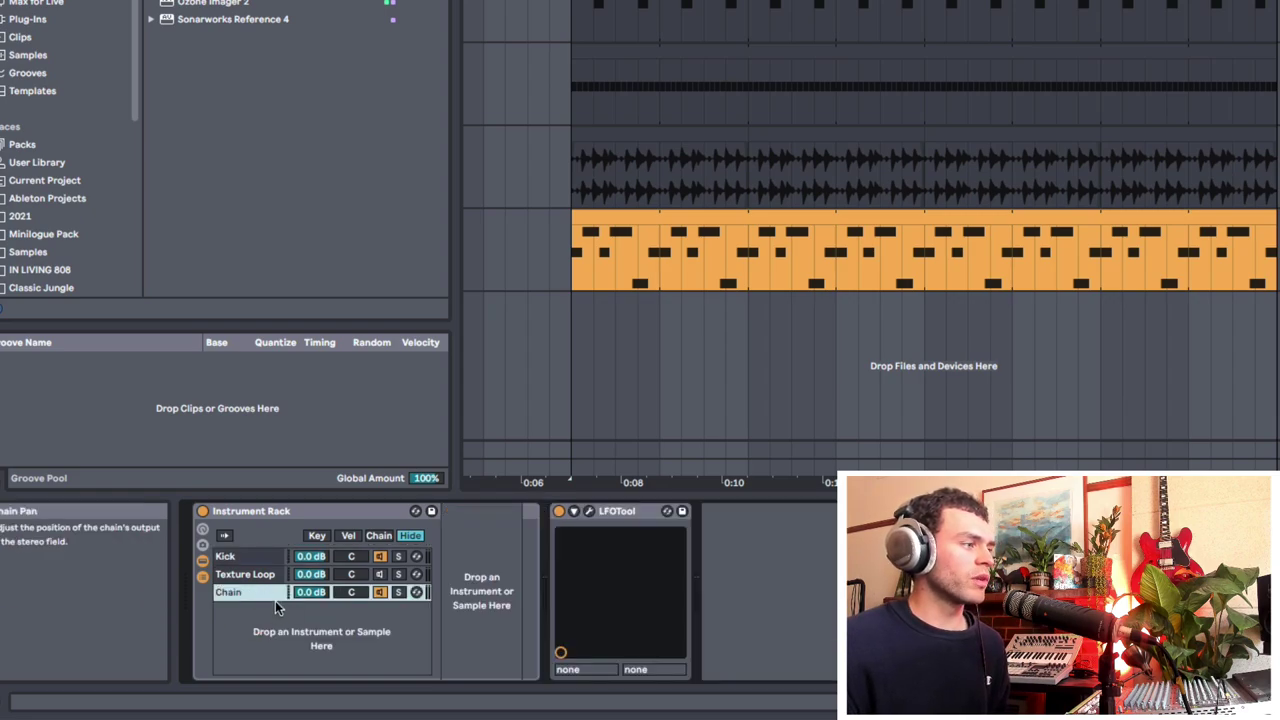
{"action": "left_click", "coordinate": [380, 556]}
{"action": "left_click", "coordinate": [230, 592]}
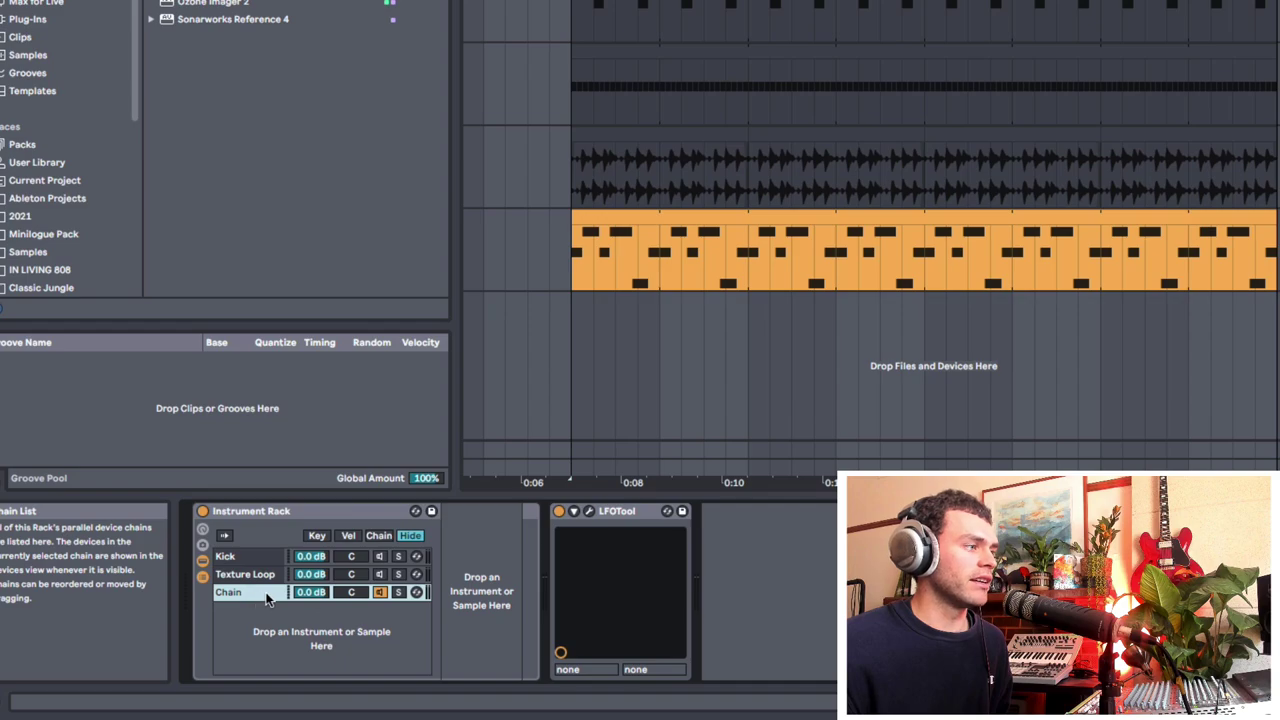
Step: Play a one-beat selection at bar 5 and ready the empty chain for a device search
{"action": "key", "text": "space"}
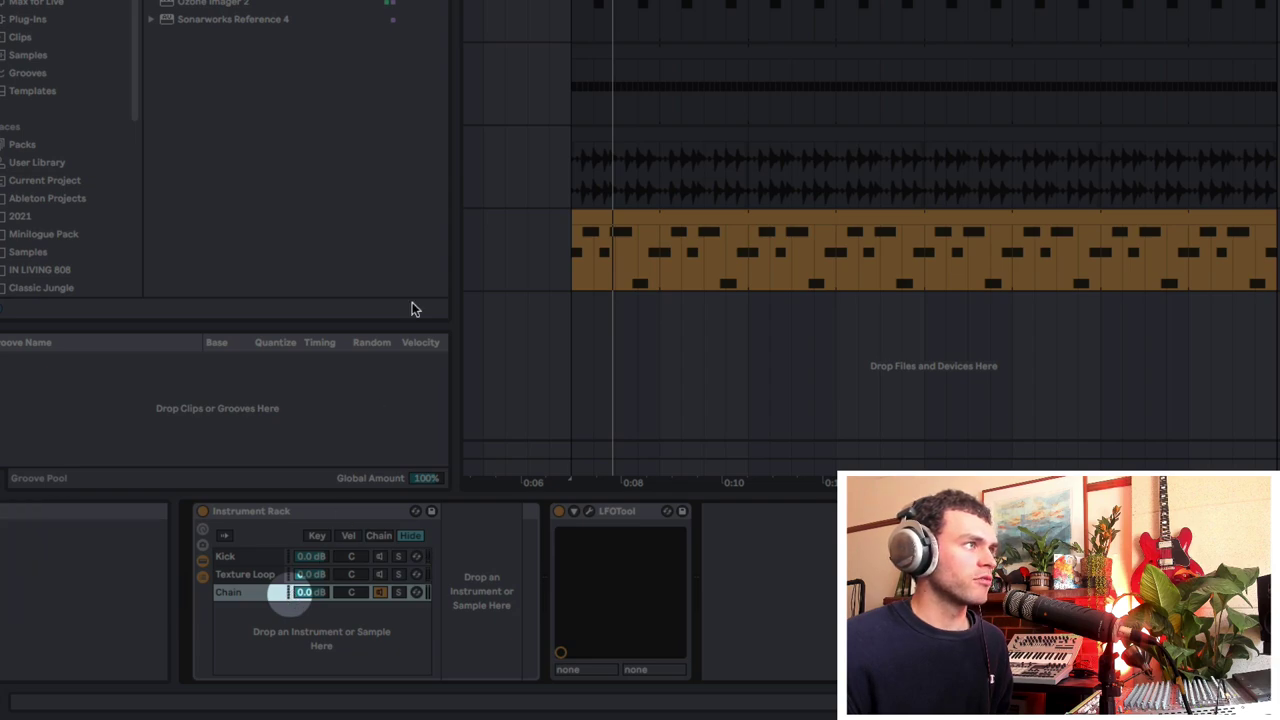
{"action": "left_click_drag", "start_coordinate": [571, 250], "coordinate": [593, 250]}
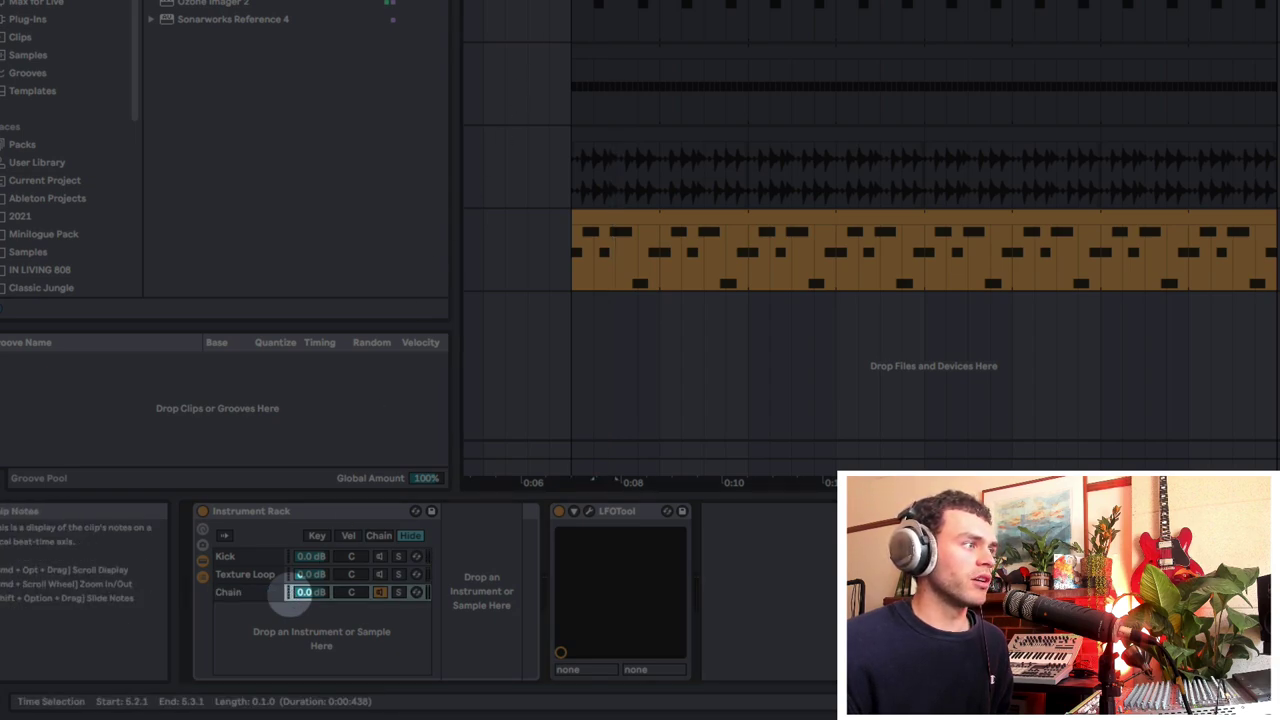
{"action": "left_click", "coordinate": [246, 598]}
{"action": "key", "text": "space"}
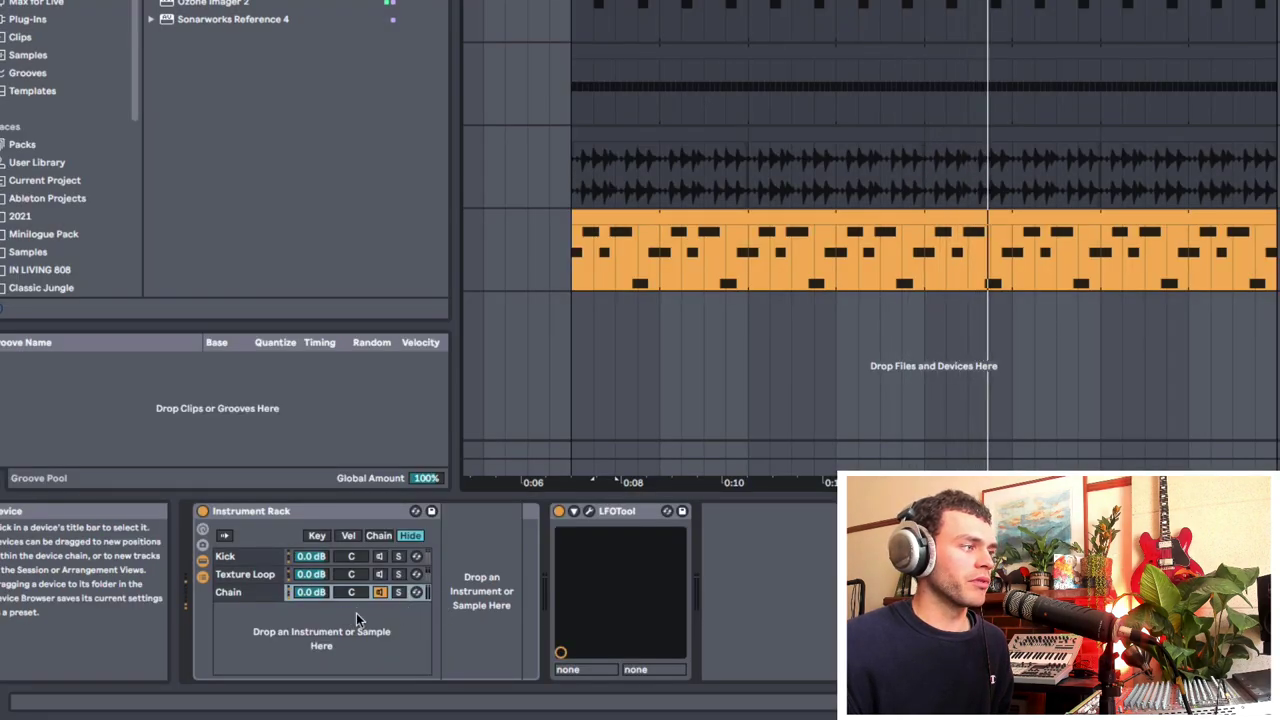
{"action": "left_click", "coordinate": [471, 611]}
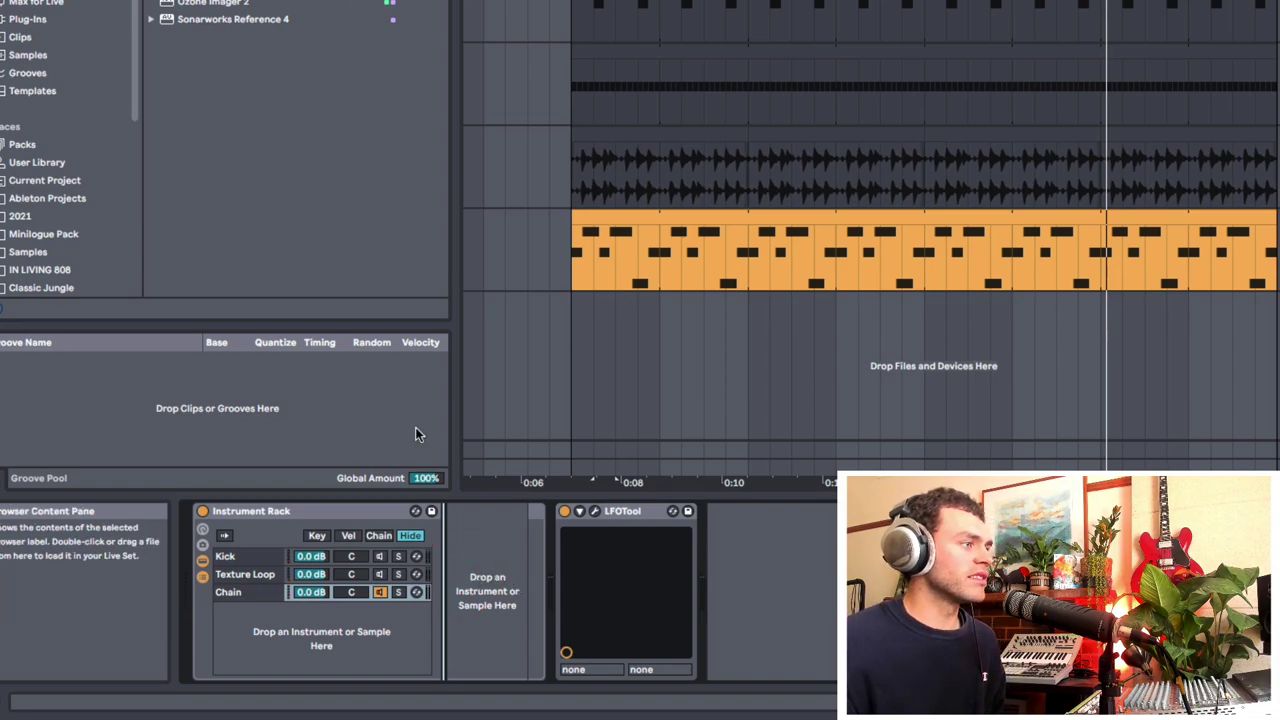
{"action": "left_click", "coordinate": [245, 592]}
{"action": "left_click", "coordinate": [457, 588]}
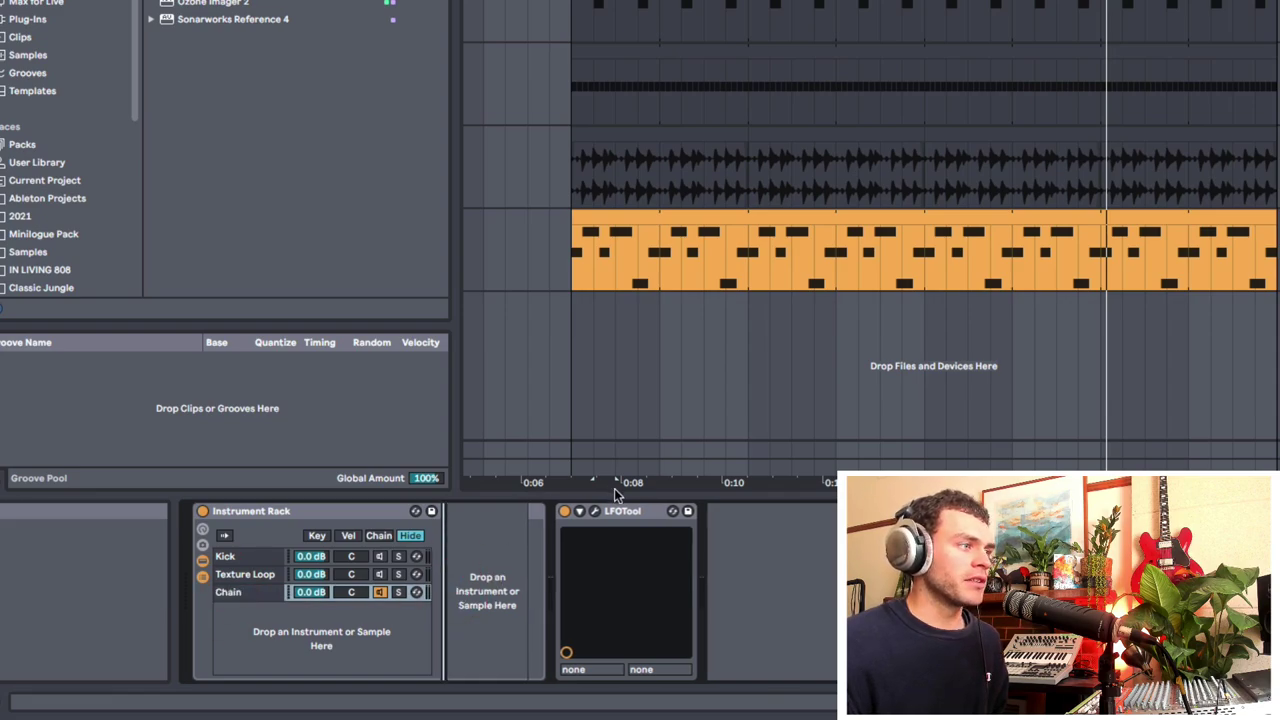
{"action": "key", "text": "super+f"}
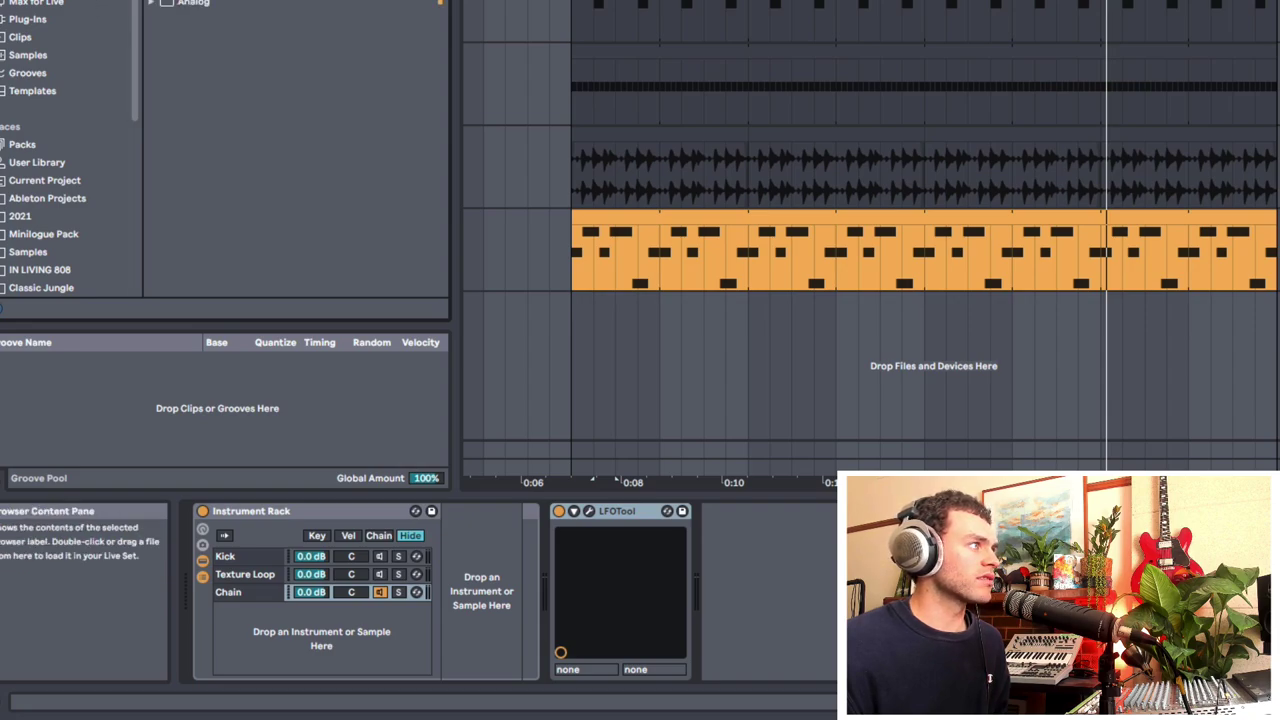
Step: Drop an External Instrument into the new chain with MIDI To set to Kick, 1-LFOTool
{"action": "left_click_drag", "start_coordinate": [380, 160], "coordinate": [455, 548]}
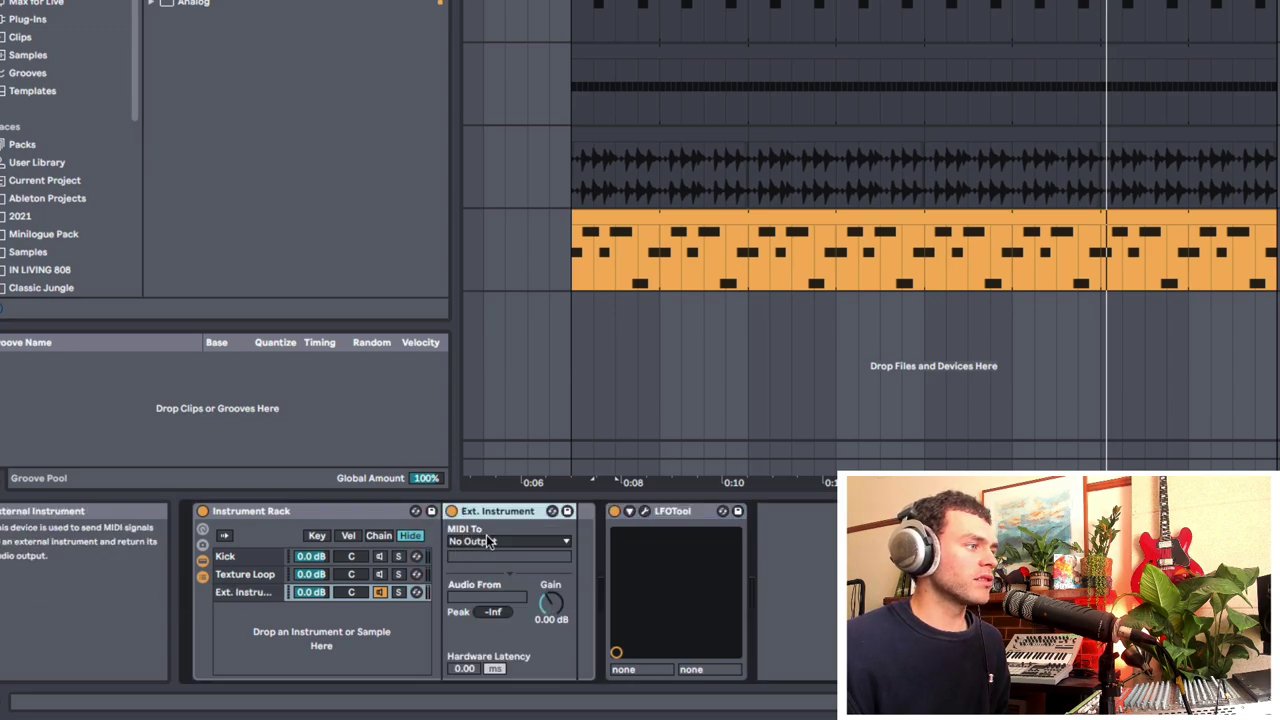
{"action": "left_click", "coordinate": [465, 540]}
{"action": "left_click", "coordinate": [537, 540]}
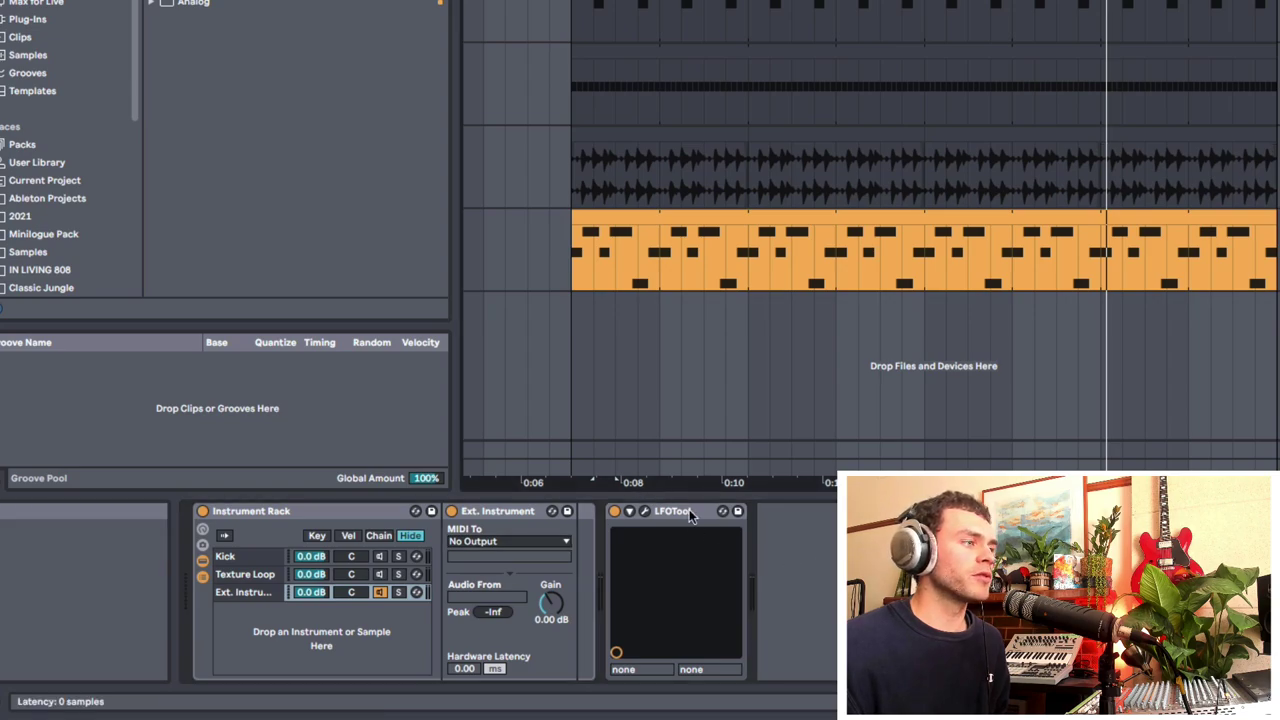
{"action": "left_click", "coordinate": [510, 541]}
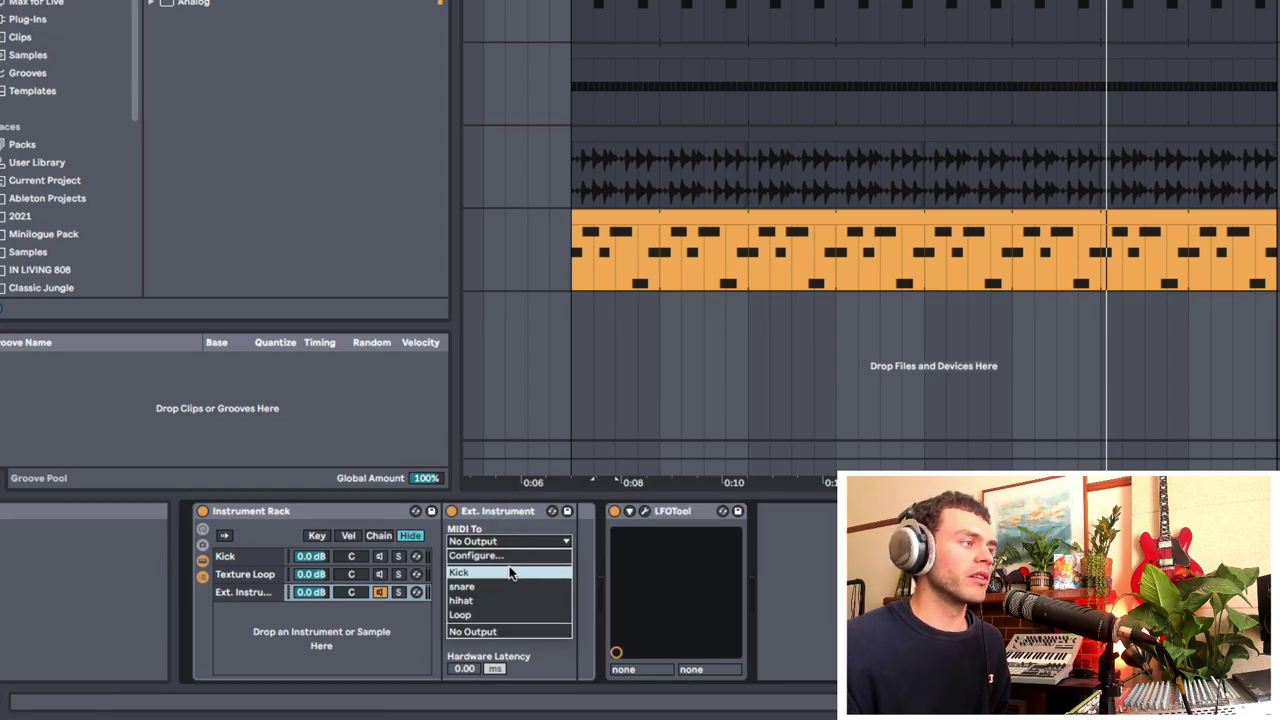
{"action": "left_click", "coordinate": [510, 573]}
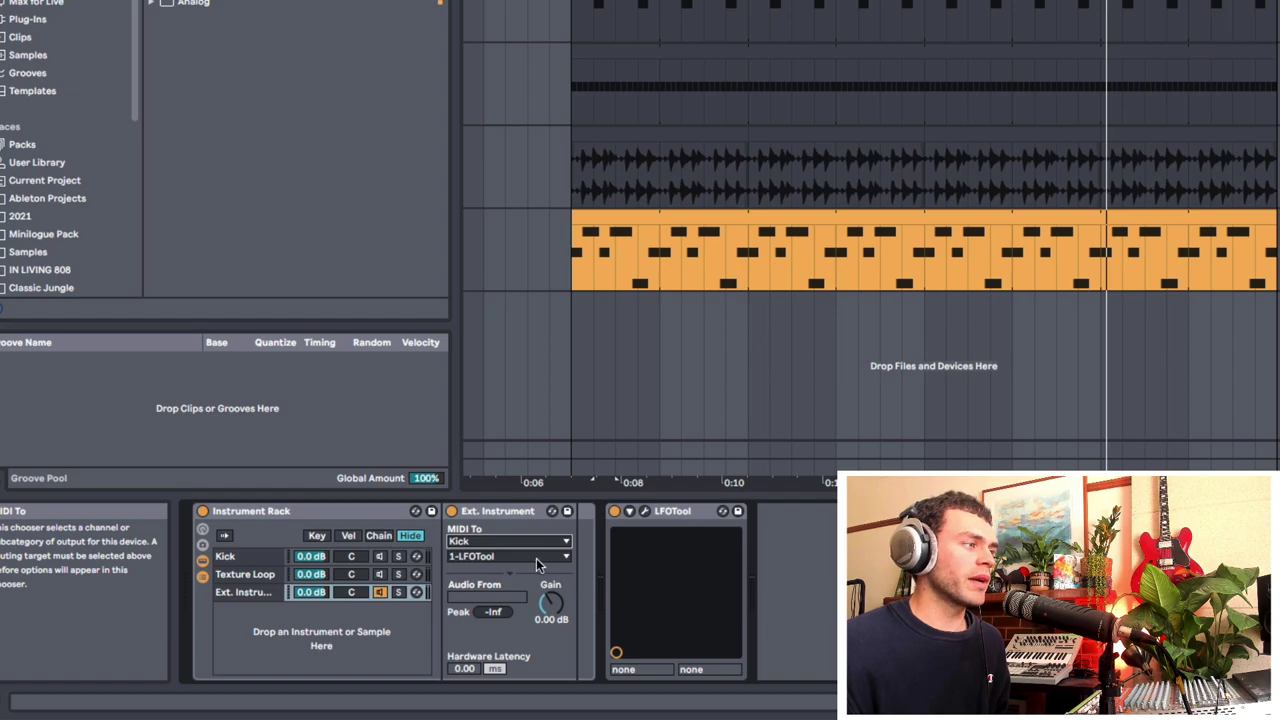
{"action": "left_click", "coordinate": [540, 556]}
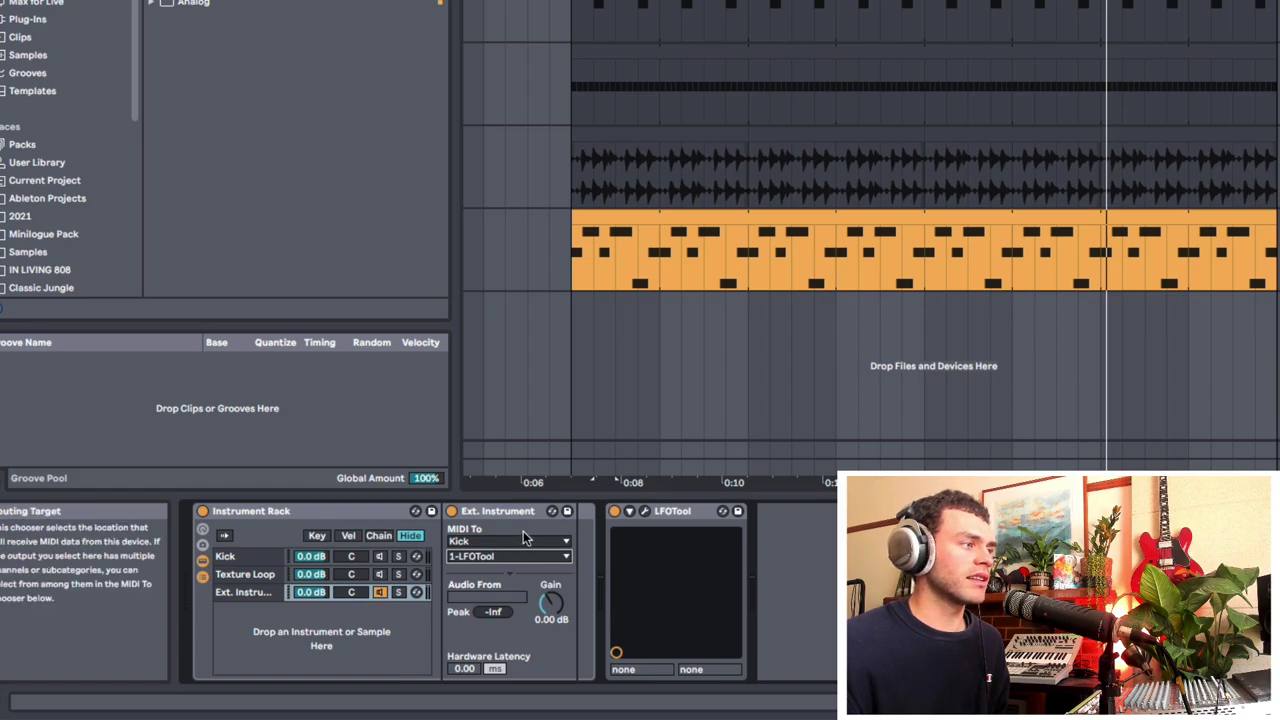
{"action": "left_click", "coordinate": [668, 509]}
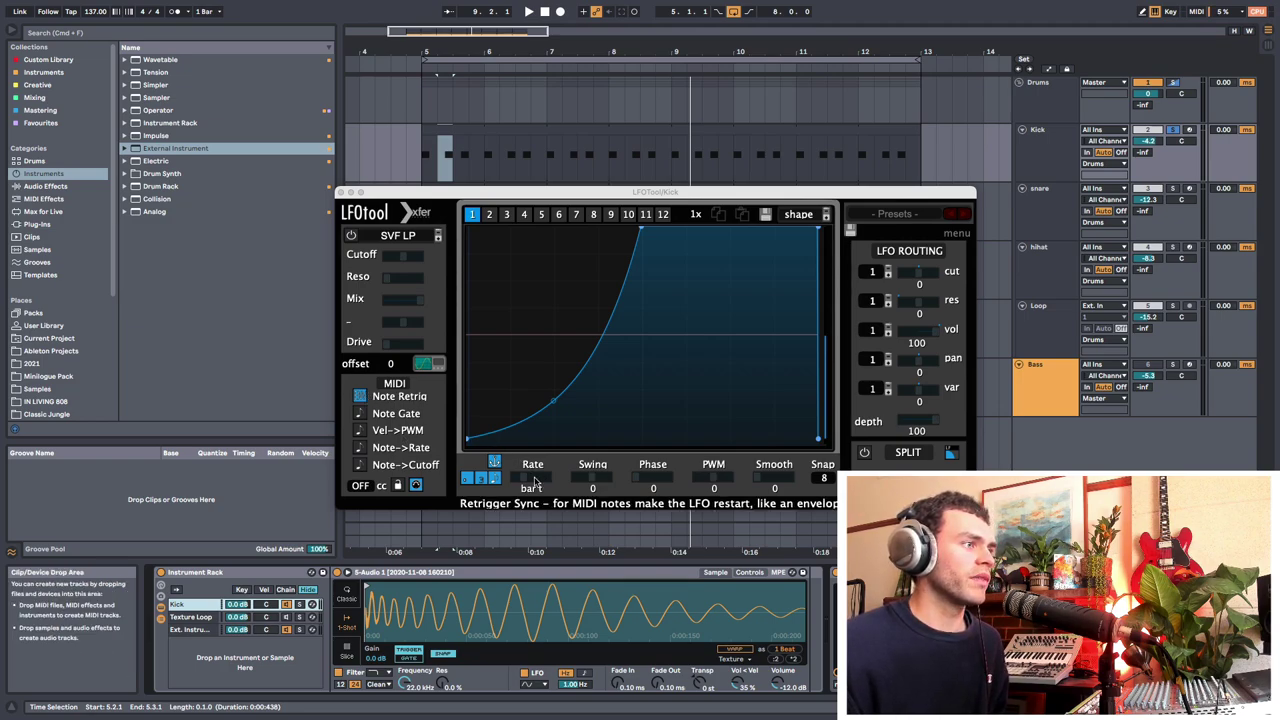
Step: Change the Kick LFOTool rate from one bar to 1/8 t during playback, then close it
{"action": "left_click_drag", "start_coordinate": [528, 479], "coordinate": [526, 479]}
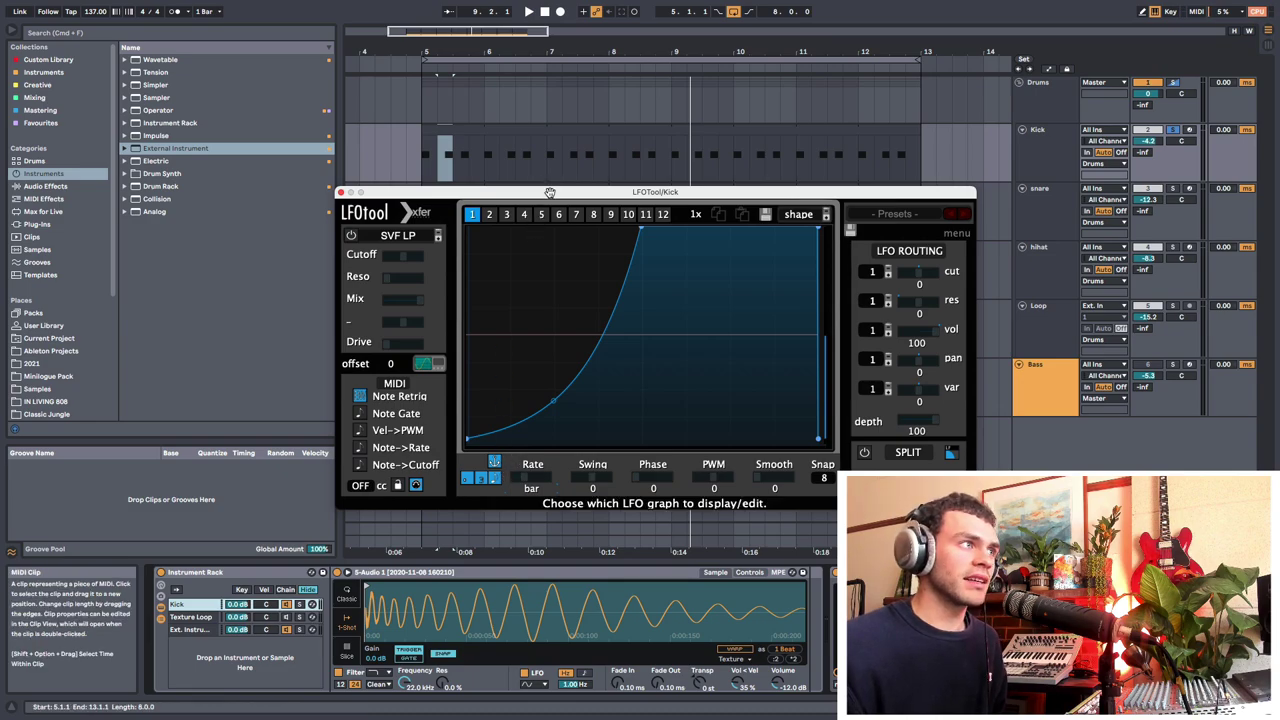
{"action": "mouse_move", "coordinate": [550, 192]}
{"action": "left_mouse_down"}
{"action": "mouse_move", "coordinate": [557, 203]}
{"action": "mouse_move", "coordinate": [547, 189]}
{"action": "left_mouse_up"}
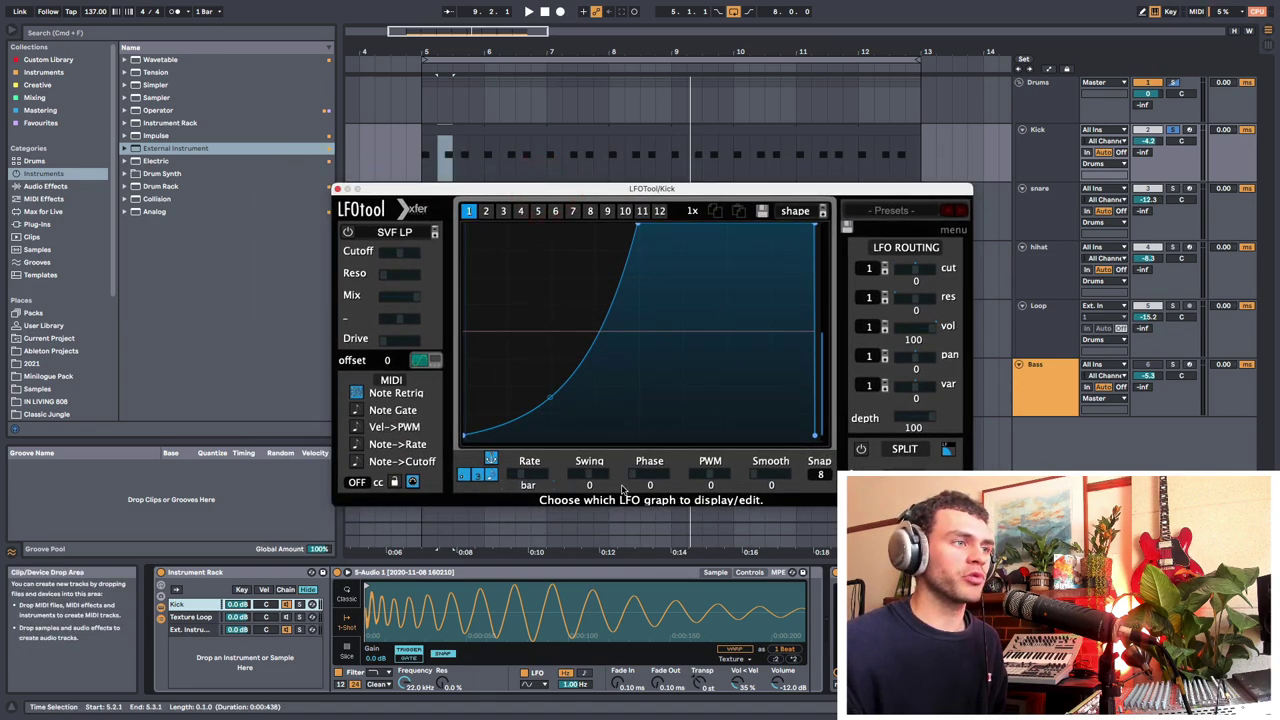
{"action": "key", "text": "space"}
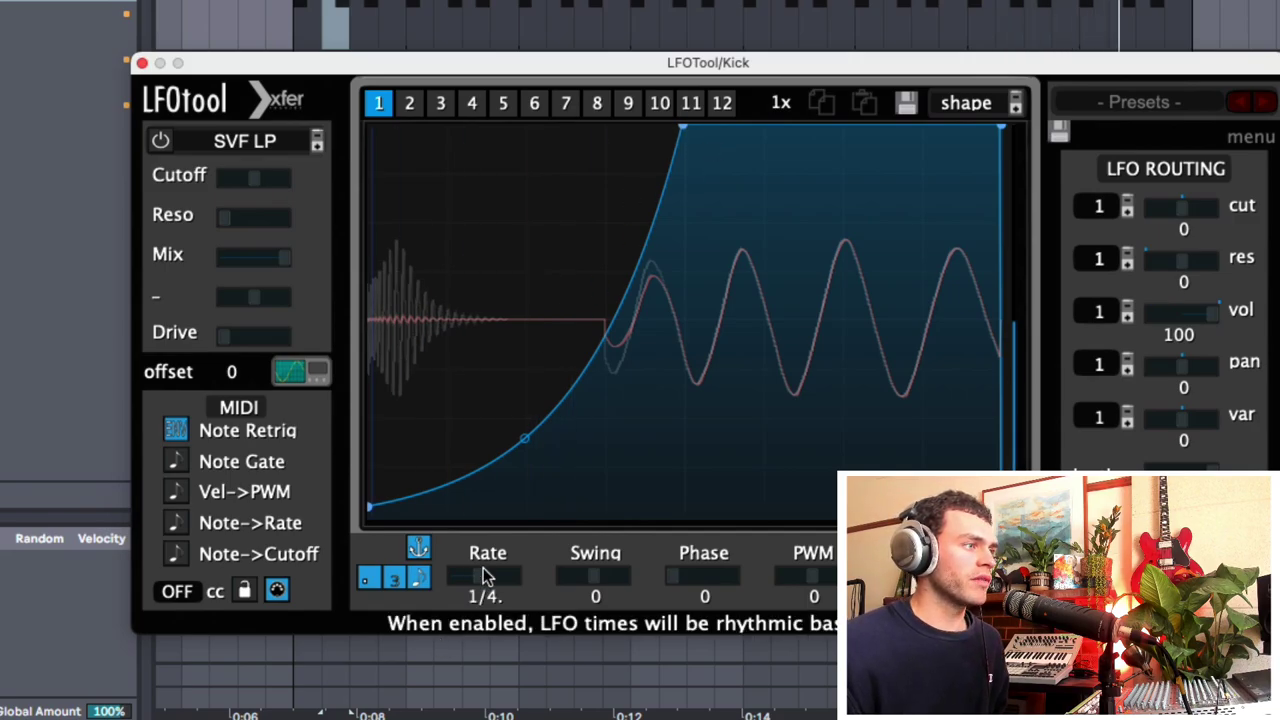
{"action": "left_click_drag", "start_coordinate": [481, 571], "coordinate": [498, 571]}
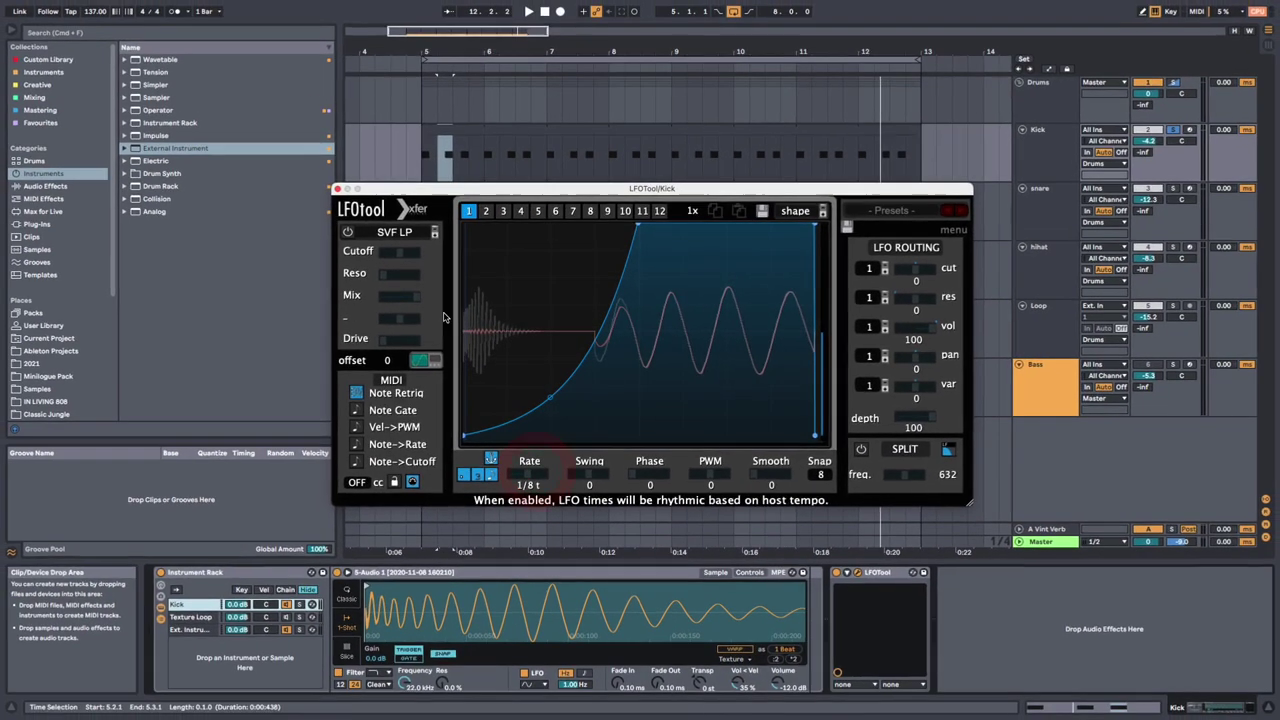
{"action": "left_click", "coordinate": [142, 63]}
Step: Switch between the Bass and Kick tracks, selecting bars 5.1.1 to 5.4.1 in the Kick lane
{"action": "left_click", "coordinate": [1045, 385]}
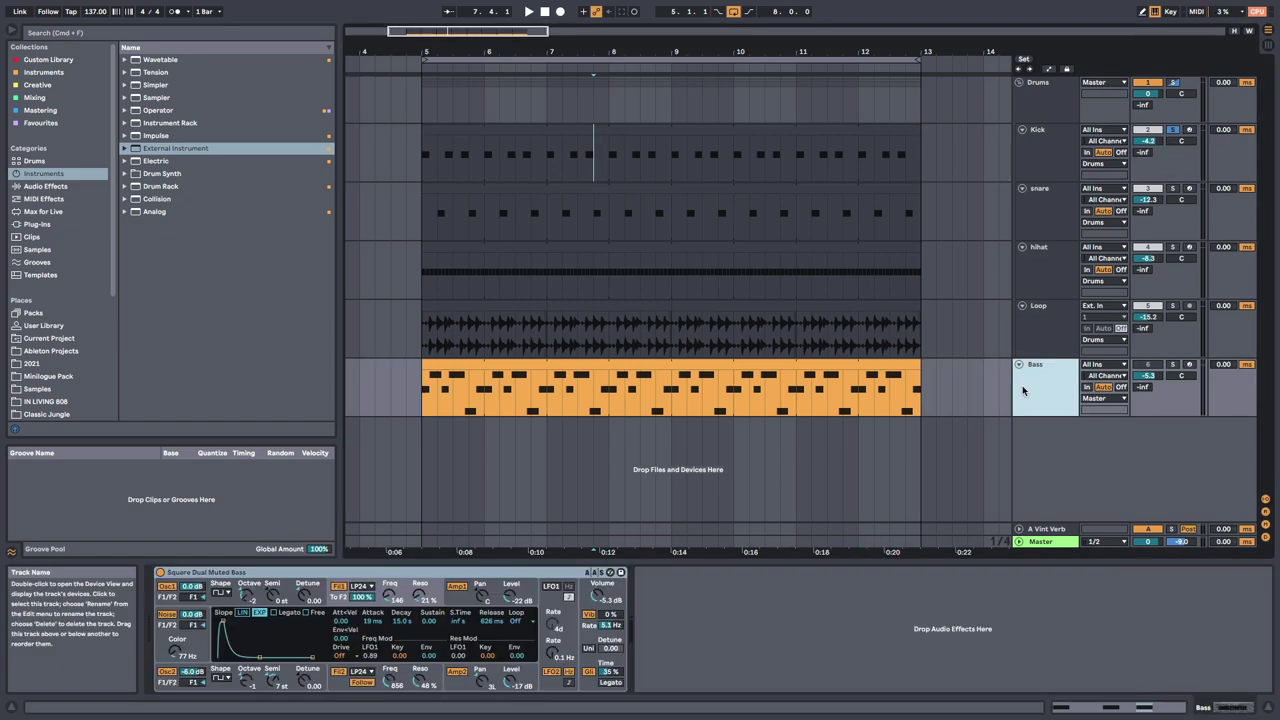
{"action": "left_click", "coordinate": [421, 400]}
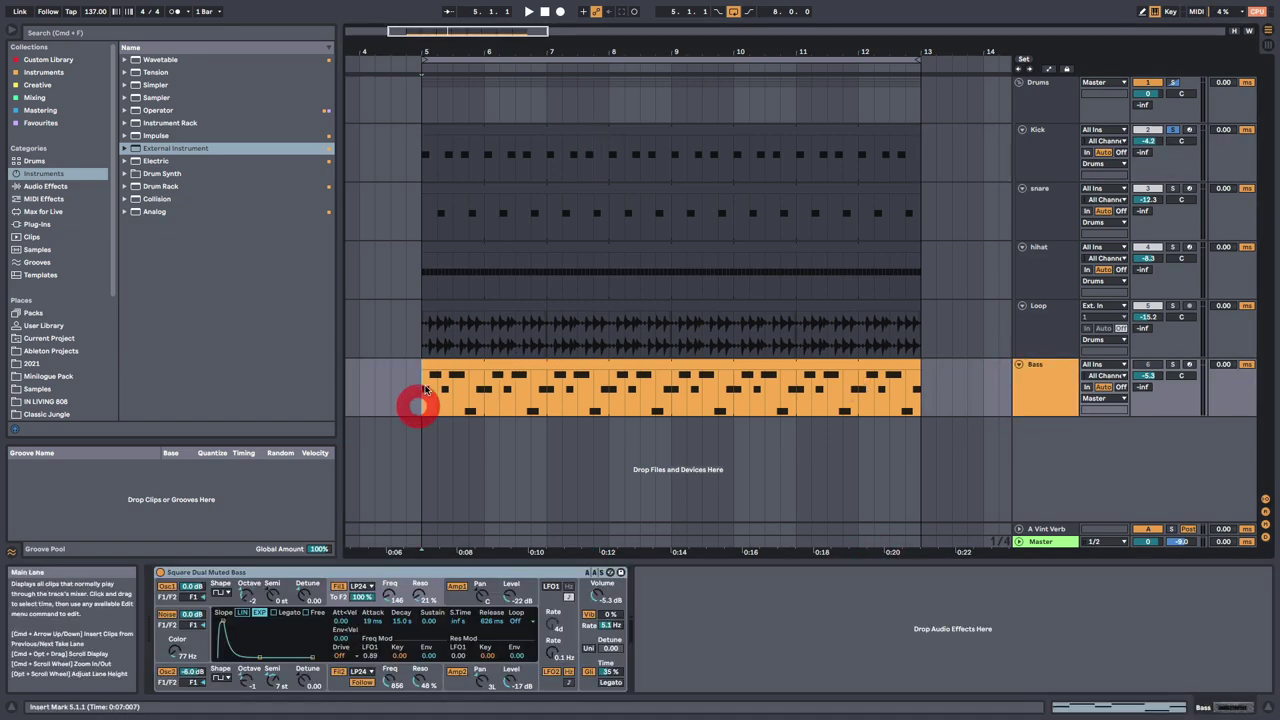
{"action": "left_click", "coordinate": [421, 165]}
{"action": "left_click", "coordinate": [423, 386]}
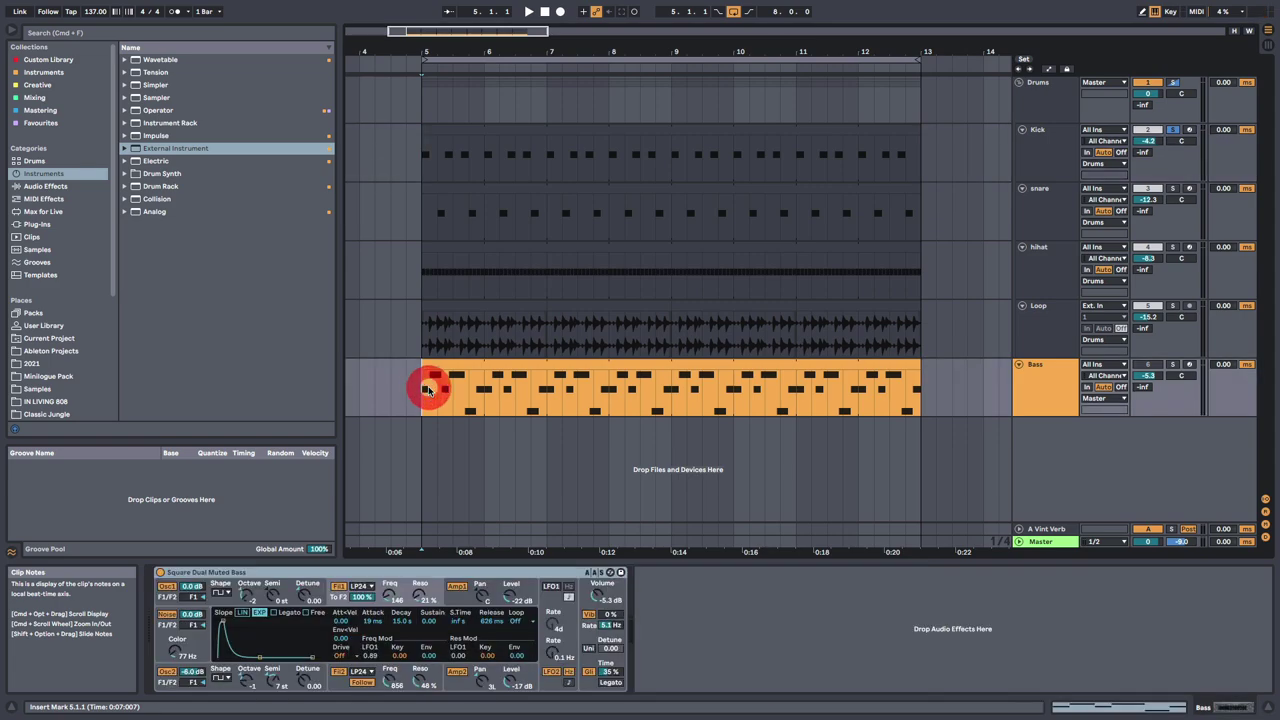
{"action": "left_click", "coordinate": [421, 165]}
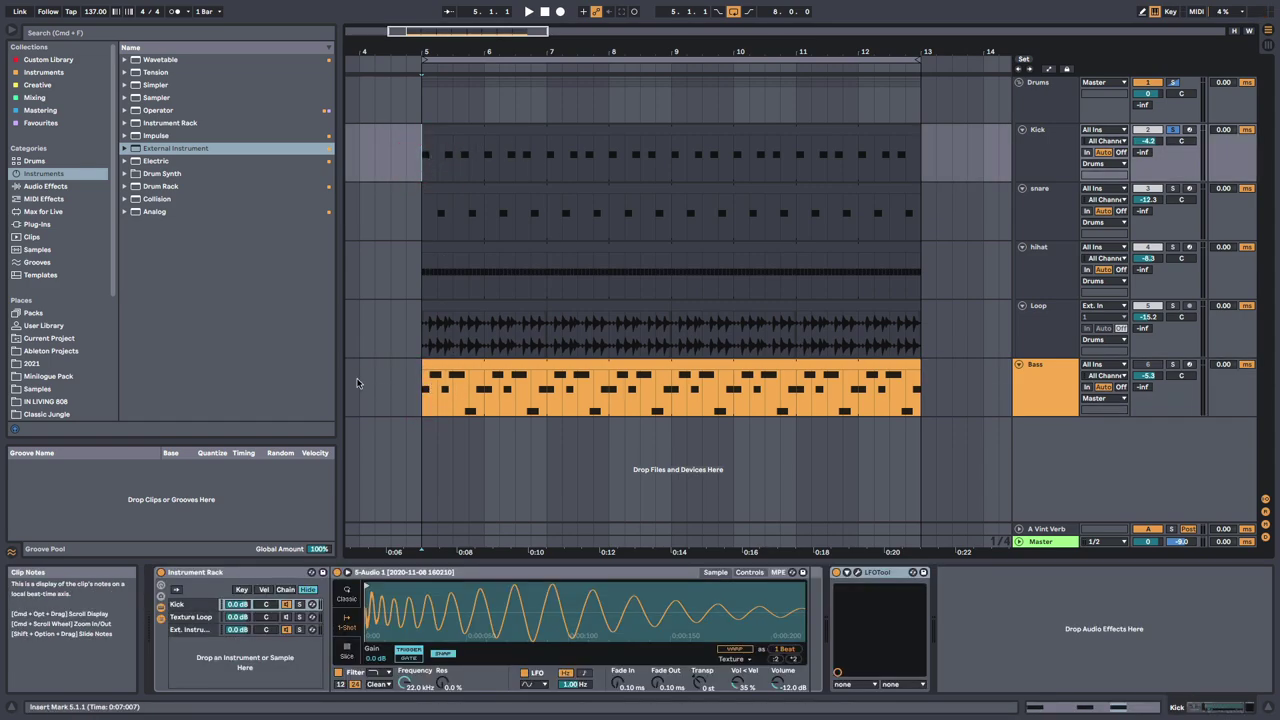
{"action": "left_click_drag", "start_coordinate": [421, 160], "coordinate": [481, 166]}
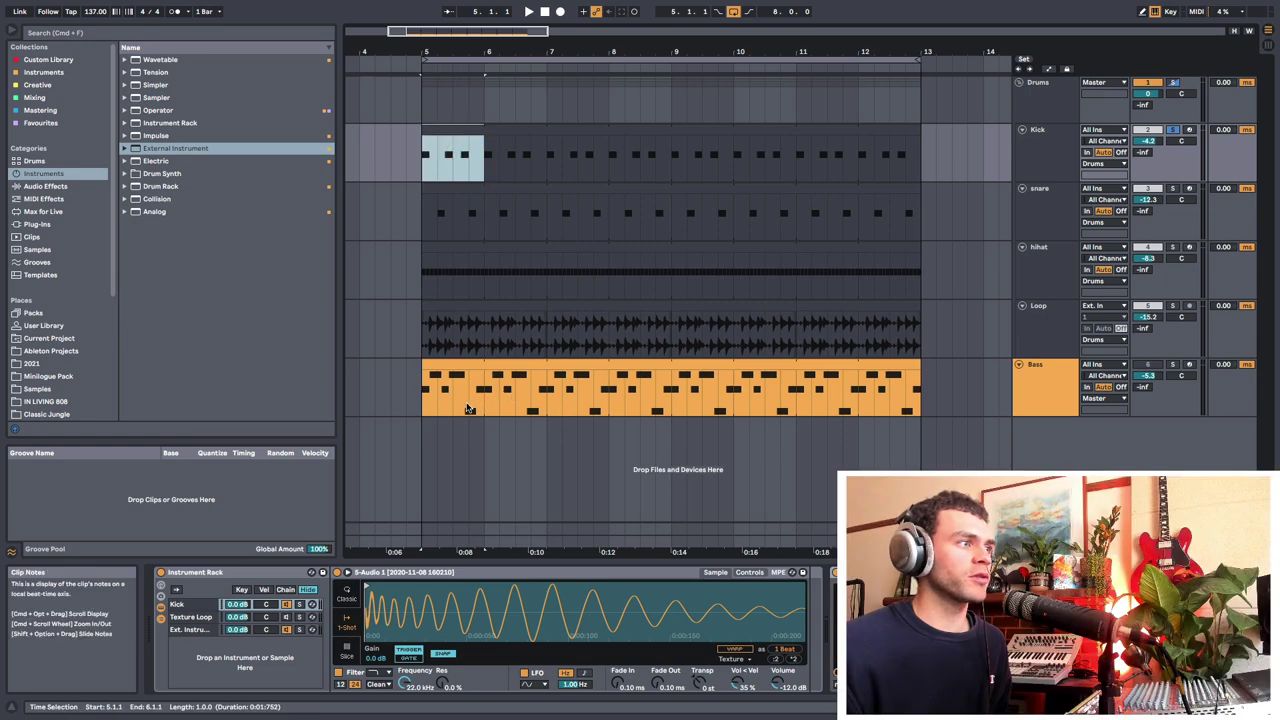
{"action": "left_click", "coordinate": [431, 401]}
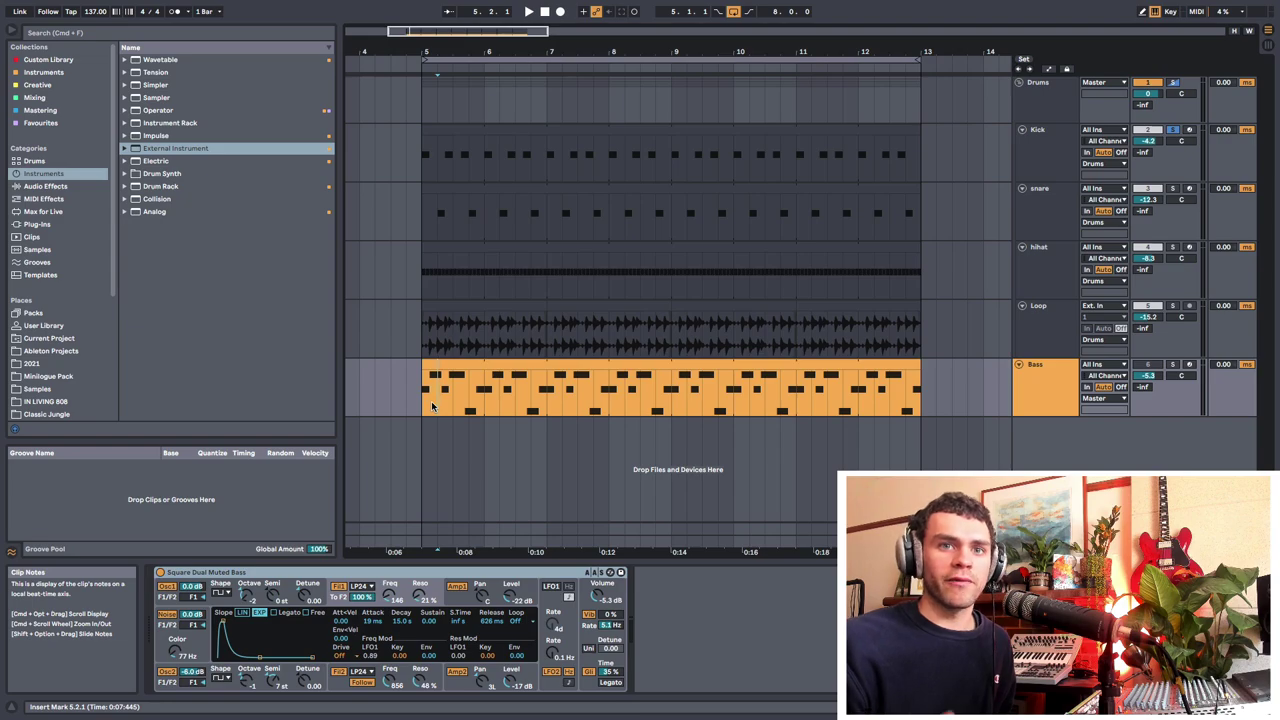
{"action": "left_click", "coordinate": [416, 158]}
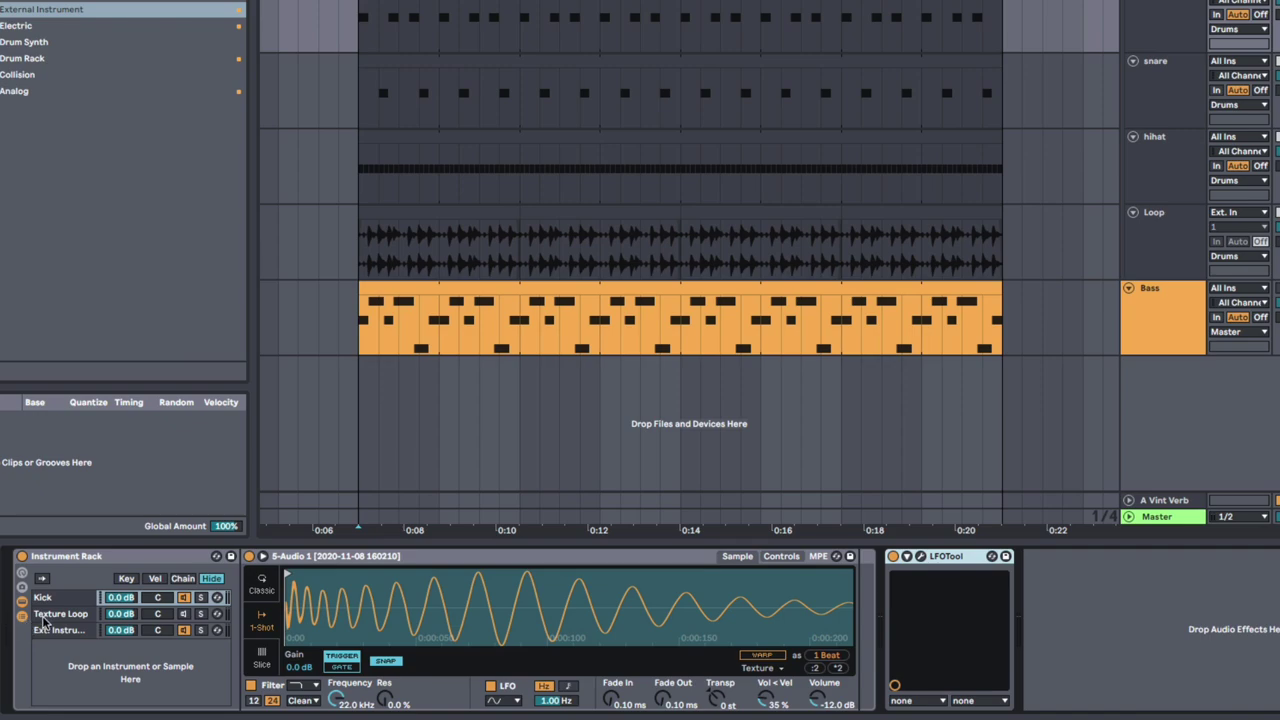
Step: Show the Texture Loop chain and place LFOTool right after its sampler
{"action": "left_click", "coordinate": [46, 615]}
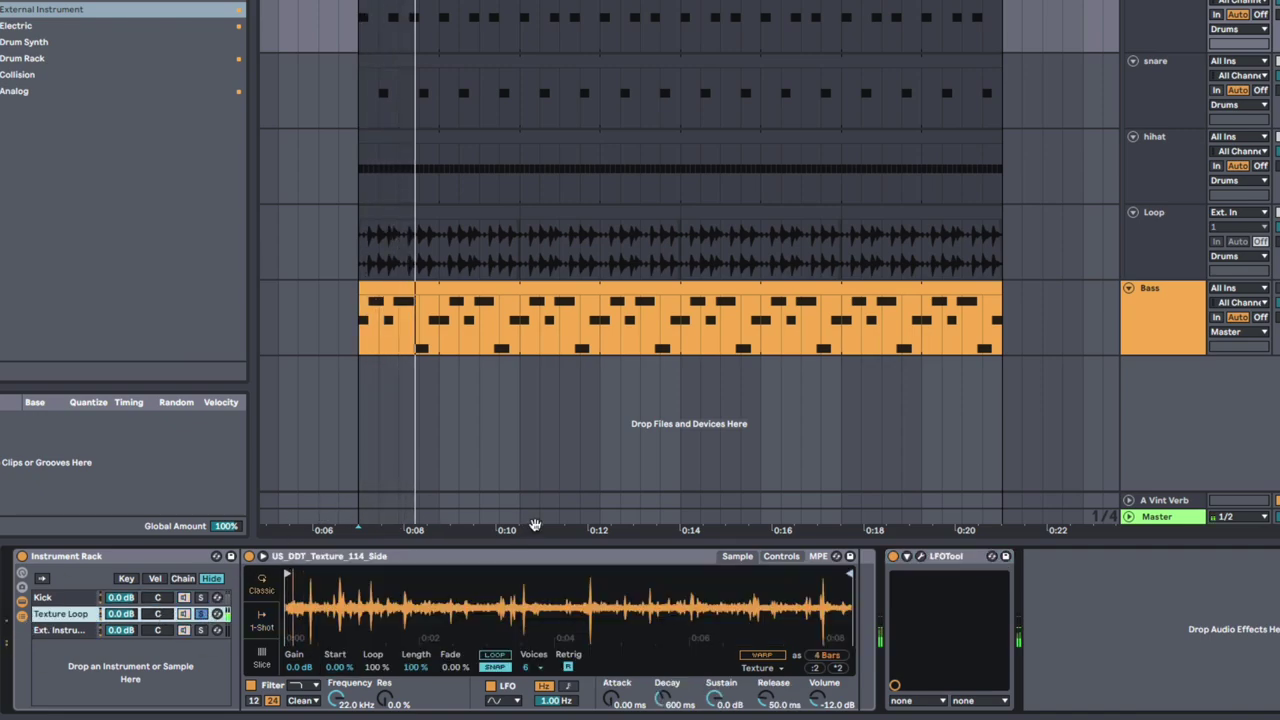
{"action": "key", "text": "space"}
{"action": "double_click", "coordinate": [68, 614]}
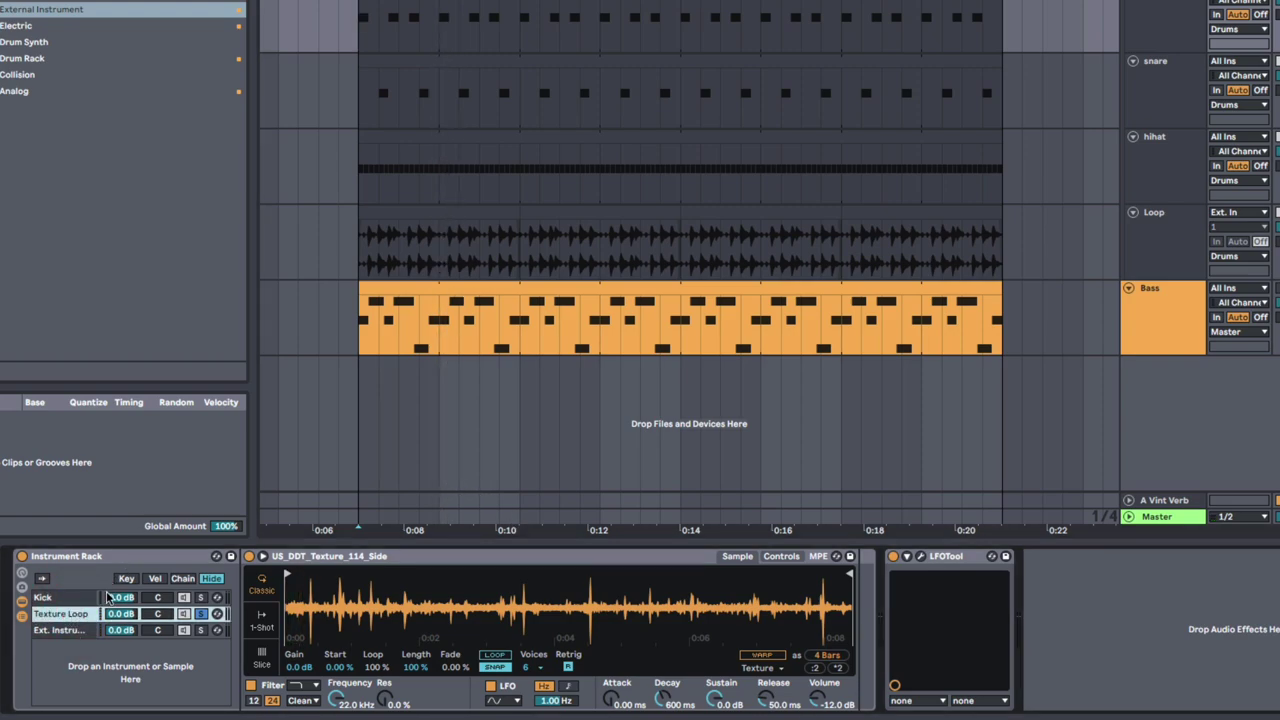
{"action": "left_click", "coordinate": [966, 560]}
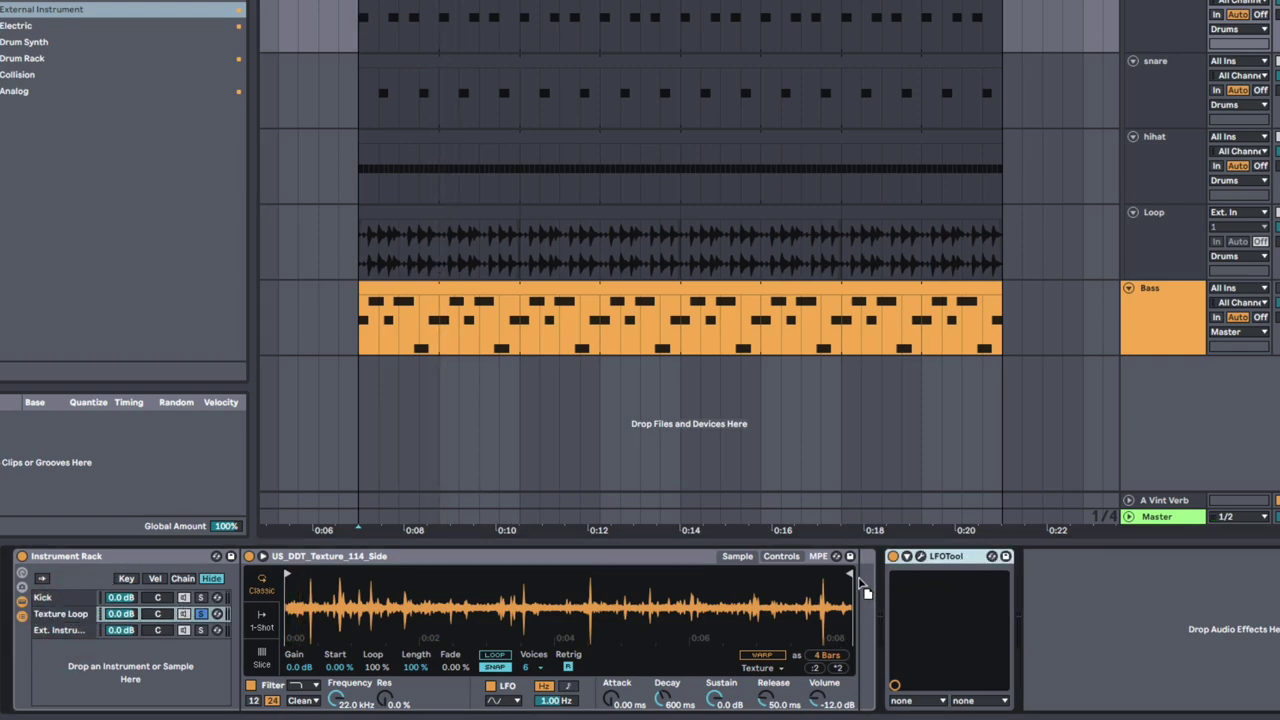
{"action": "left_click_drag", "start_coordinate": [849, 576], "coordinate": [851, 573]}
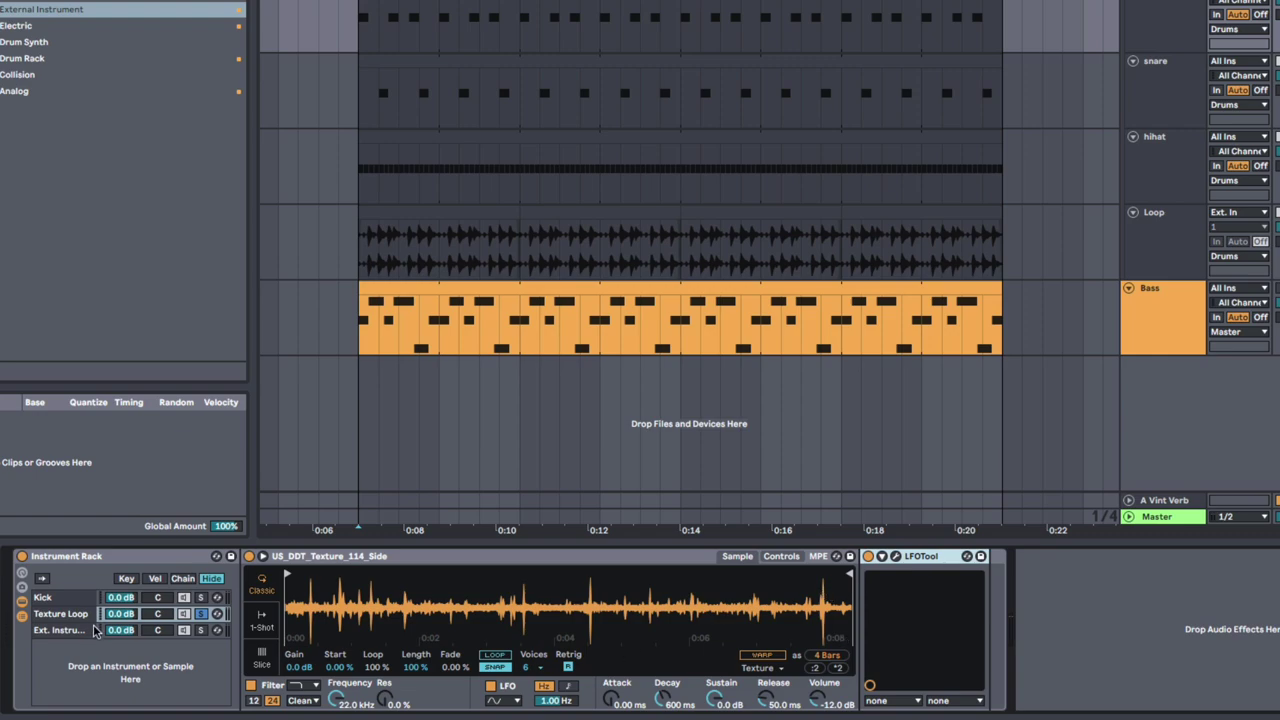
{"action": "left_click", "coordinate": [82, 614]}
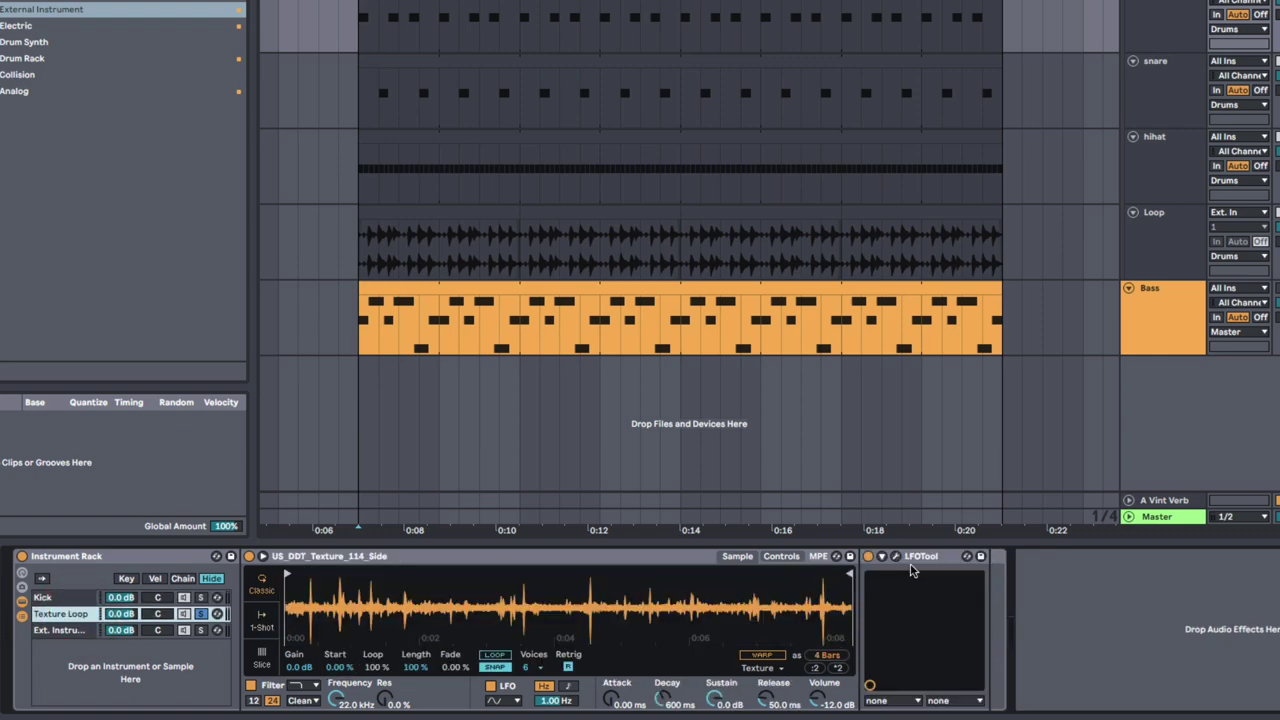
Step: Redraw the LFOTool curve with a raised start, a deep dip and an exponential rise
{"action": "left_click", "coordinate": [898, 558]}
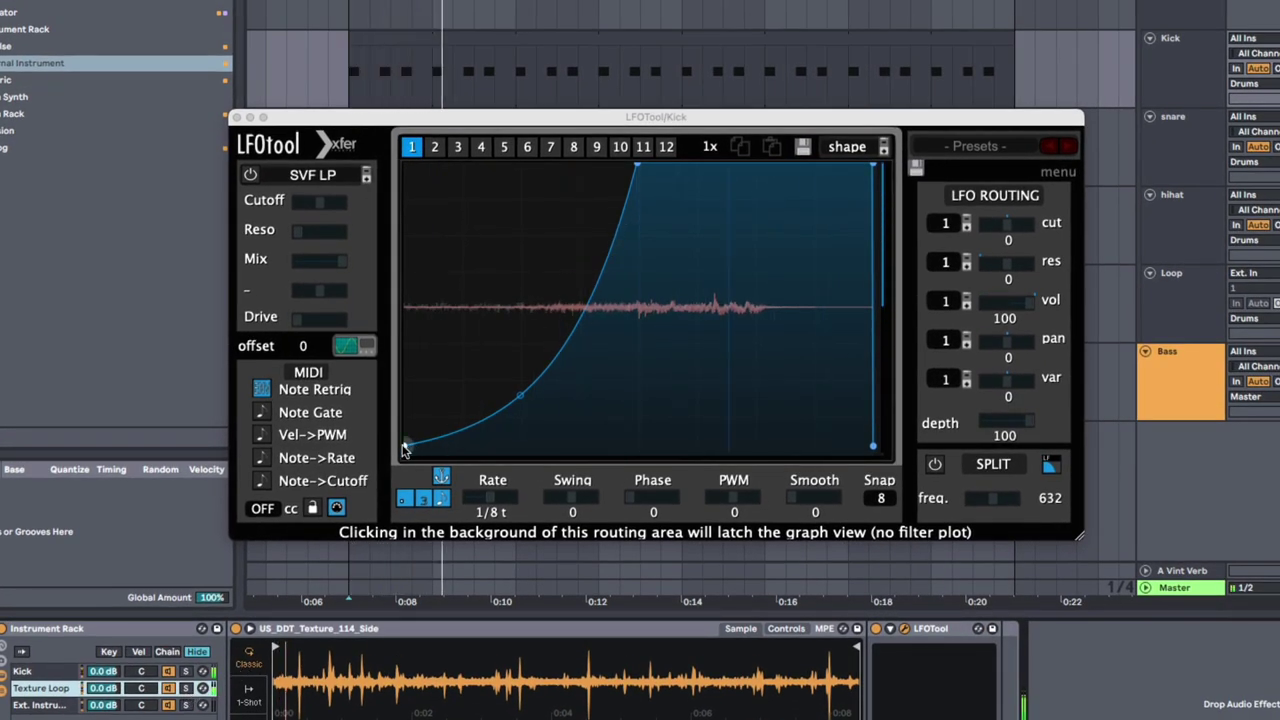
{"action": "left_click_drag", "start_coordinate": [404, 446], "coordinate": [389, 269]}
{"action": "left_click_drag", "start_coordinate": [404, 446], "coordinate": [388, 157]}
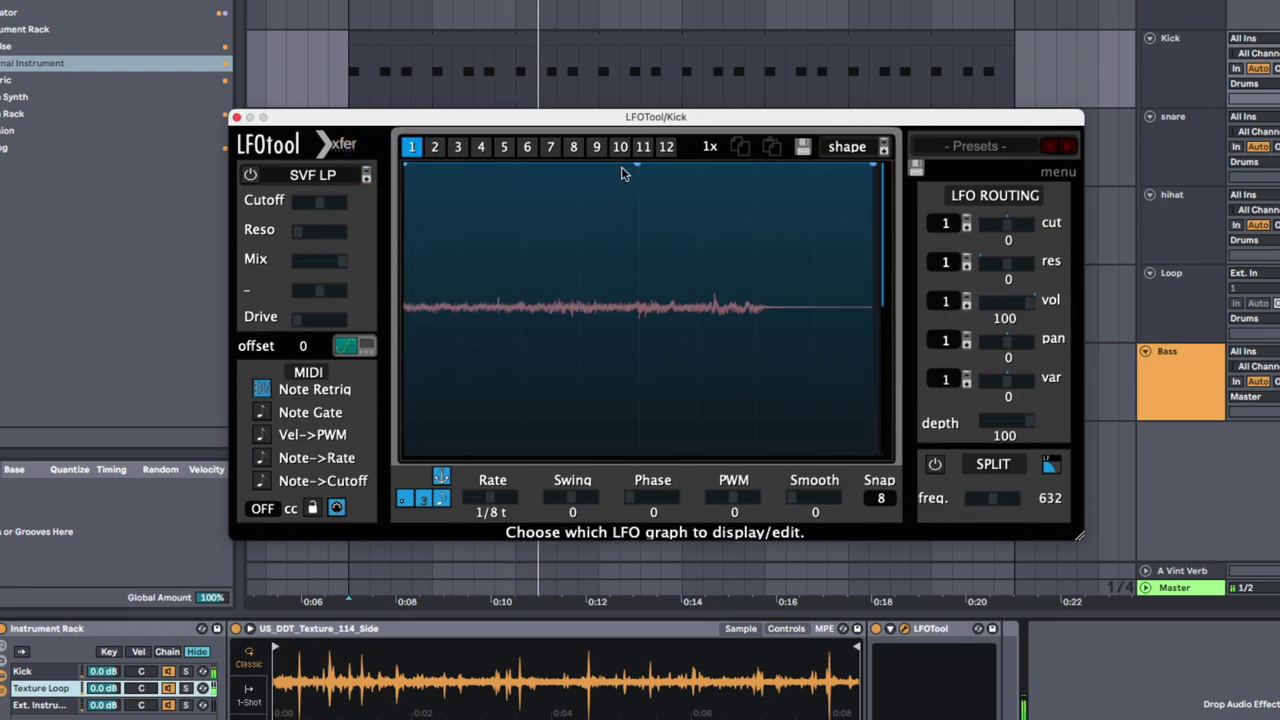
{"action": "left_click_drag", "start_coordinate": [621, 174], "coordinate": [502, 452]}
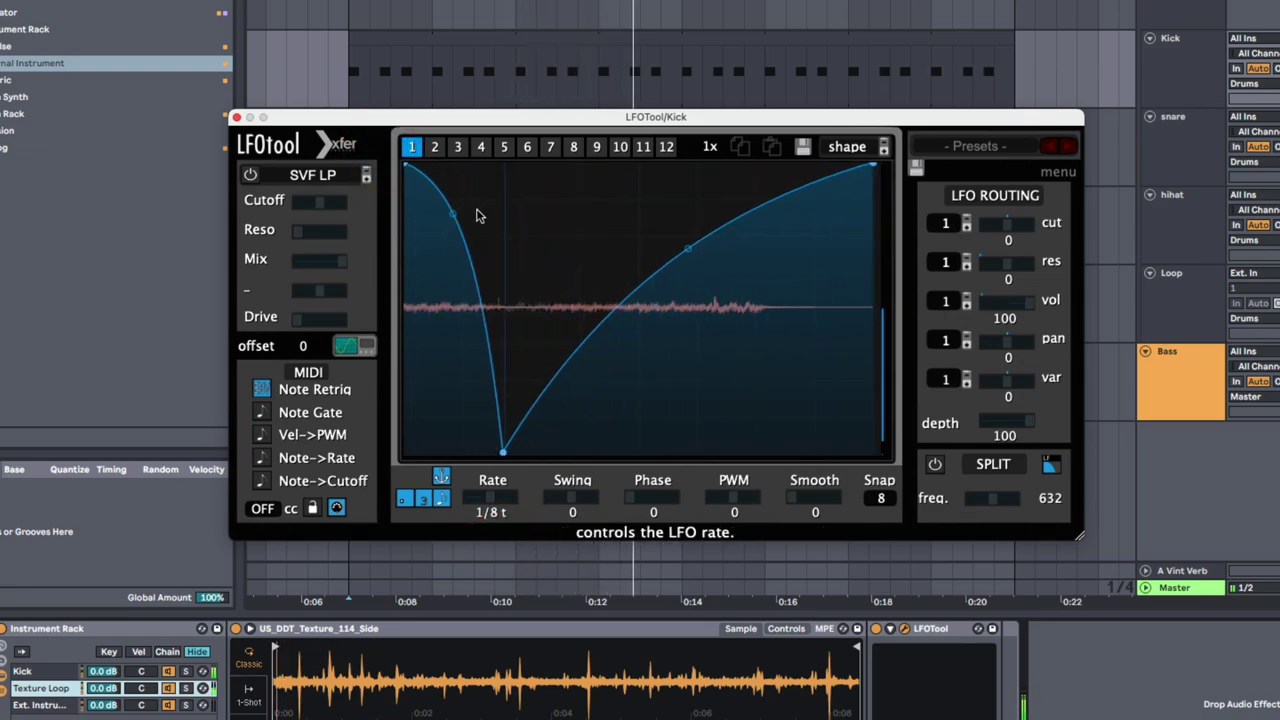
{"action": "left_click_drag", "start_coordinate": [453, 213], "coordinate": [423, 306]}
{"action": "mouse_move", "coordinate": [684, 256]}
{"action": "left_mouse_down"}
{"action": "mouse_move", "coordinate": [698, 354]}
{"action": "mouse_move", "coordinate": [692, 274]}
{"action": "left_mouse_up"}
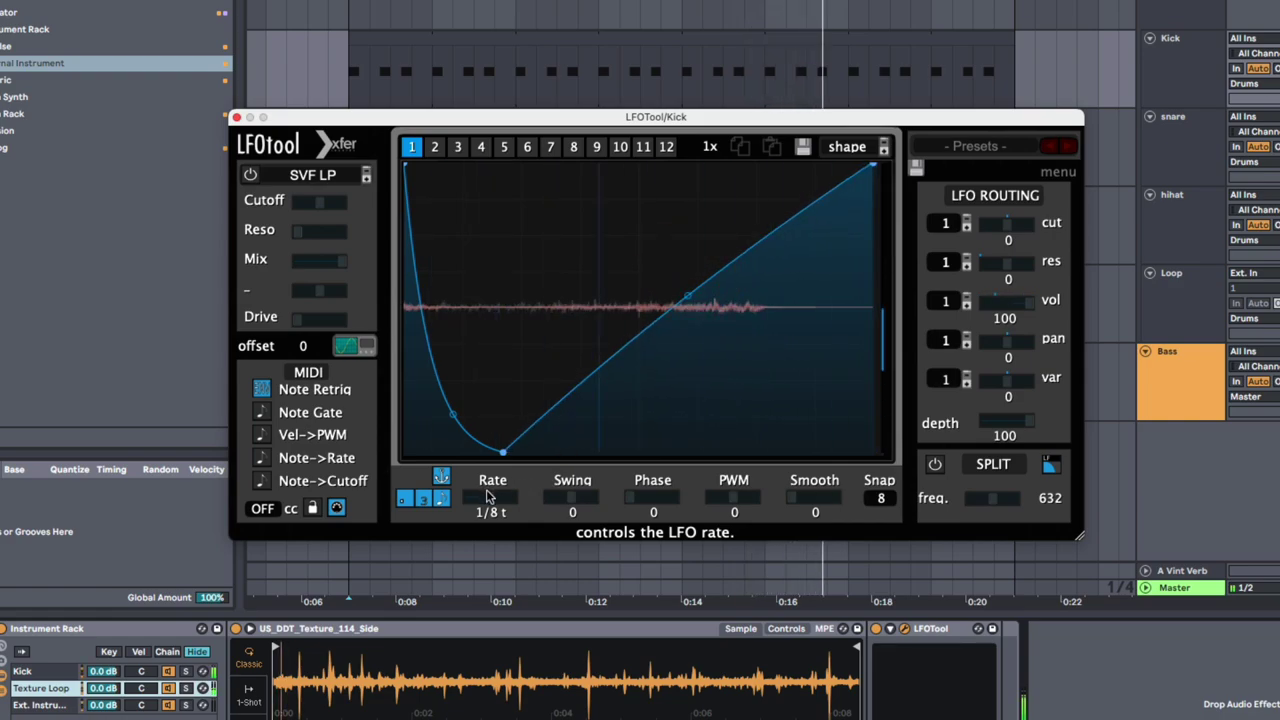
Step: Set the LFO rate, bend the curve into a deep U, and route cutoff at 40
{"action": "left_click_drag", "start_coordinate": [489, 498], "coordinate": [487, 504]}
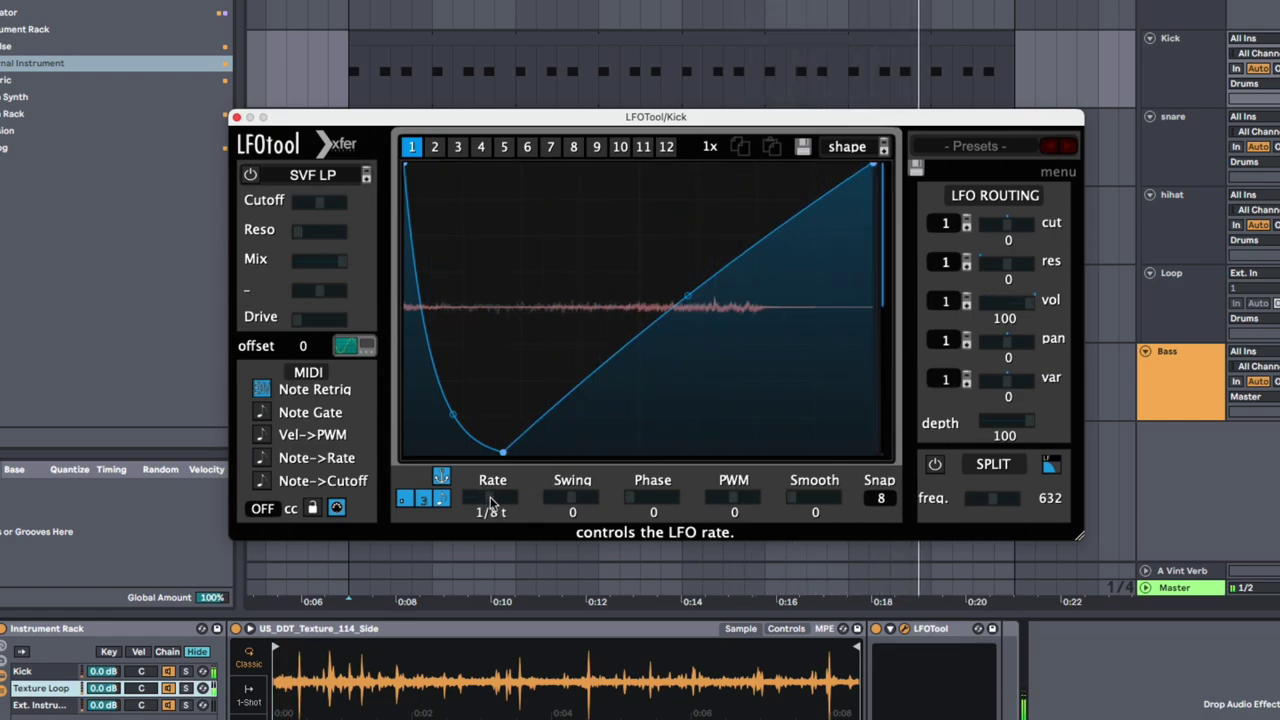
{"action": "left_click", "coordinate": [423, 499]}
{"action": "left_click_drag", "start_coordinate": [490, 496], "coordinate": [490, 500]}
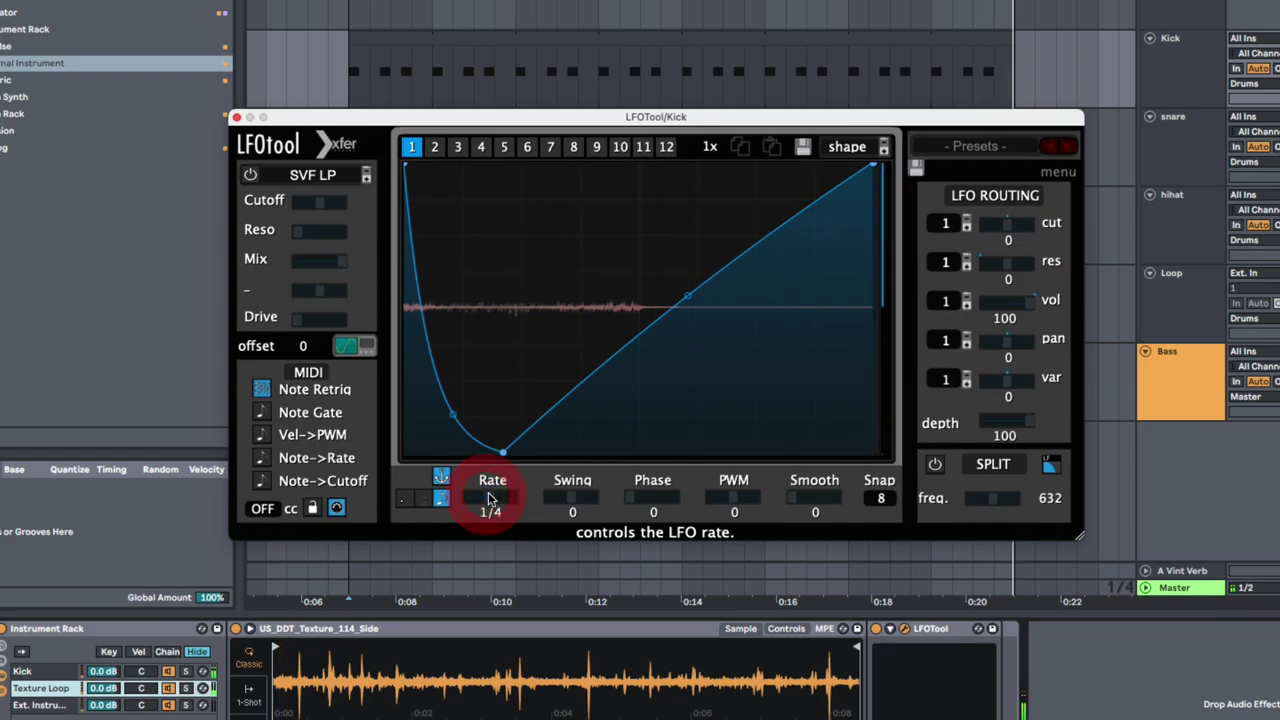
{"action": "left_click_drag", "start_coordinate": [688, 298], "coordinate": [688, 440]}
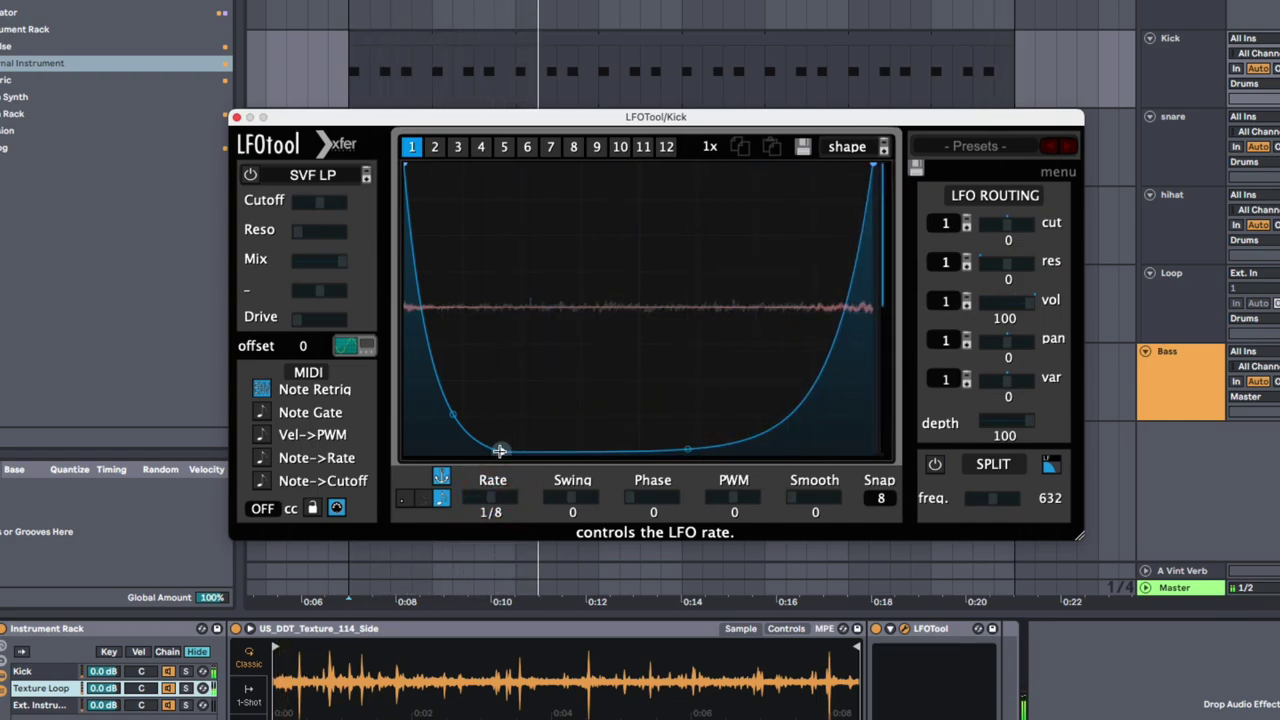
{"action": "left_click_drag", "start_coordinate": [499, 451], "coordinate": [485, 452]}
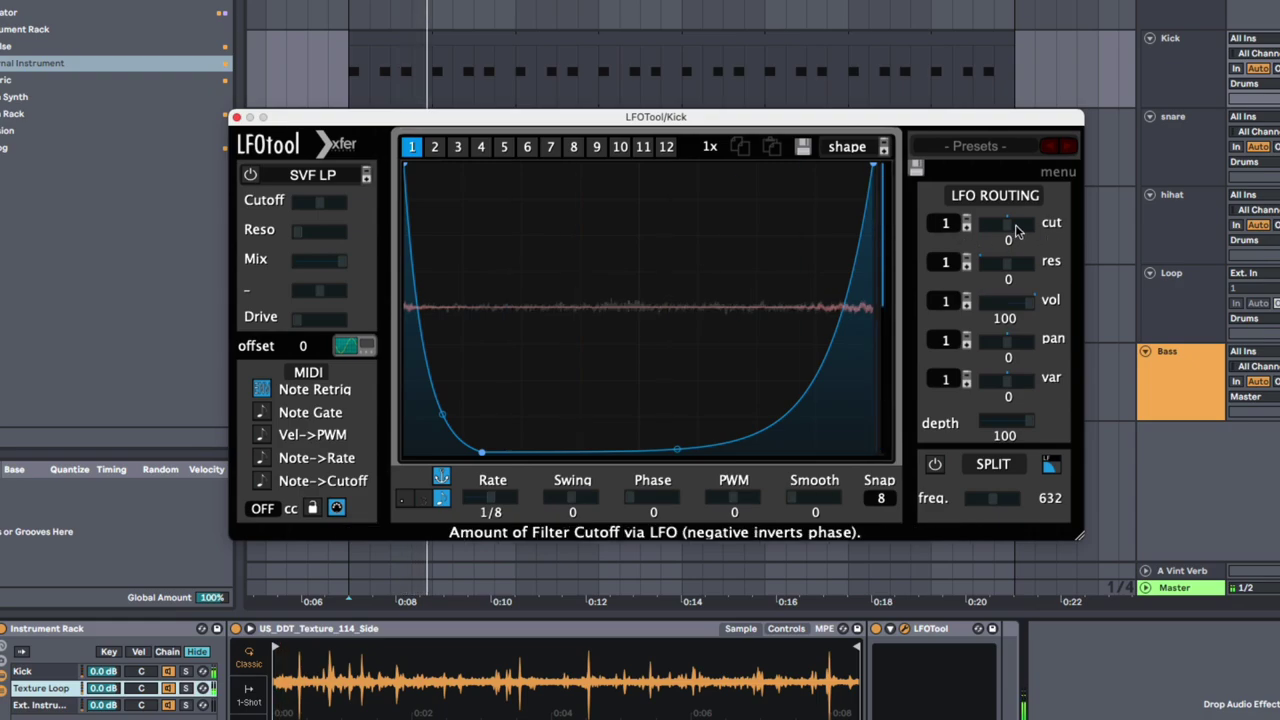
{"action": "left_click_drag", "start_coordinate": [1016, 231], "coordinate": [1034, 233]}
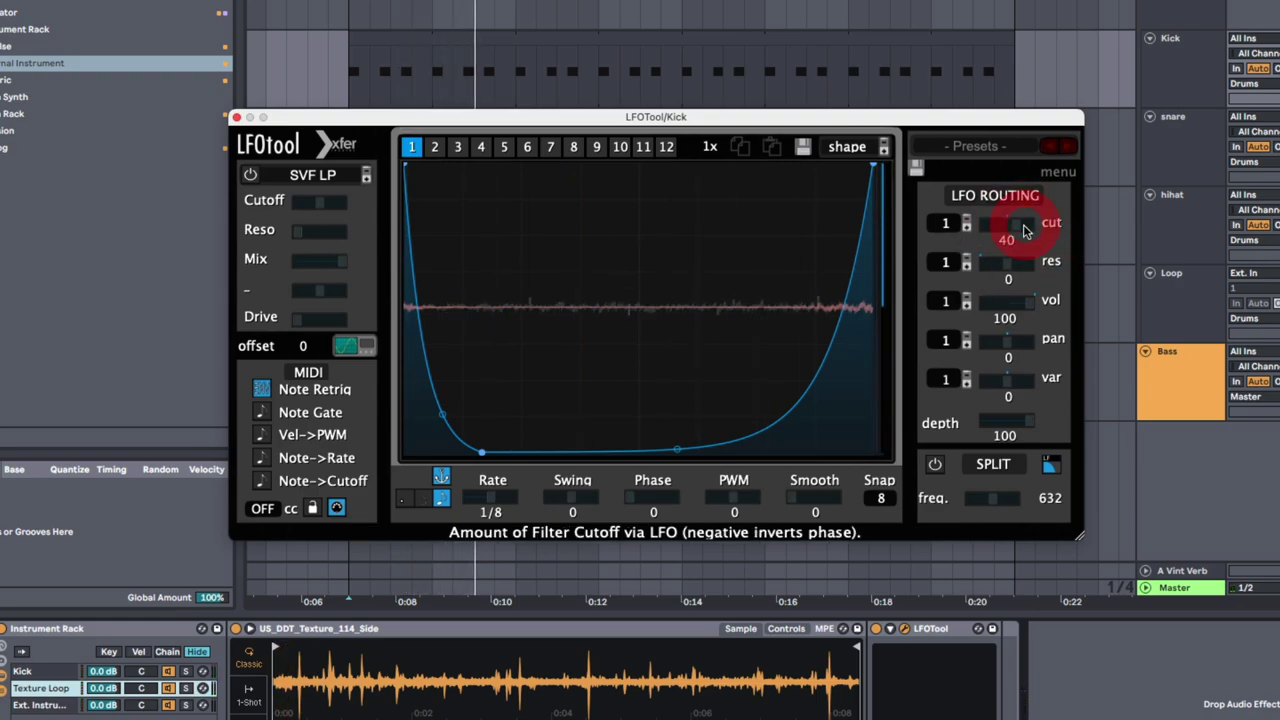
Step: Turn on the filter with the LH 12 type and fine-tune its frequency
{"action": "left_click", "coordinate": [250, 176]}
{"action": "left_click", "coordinate": [320, 176]}
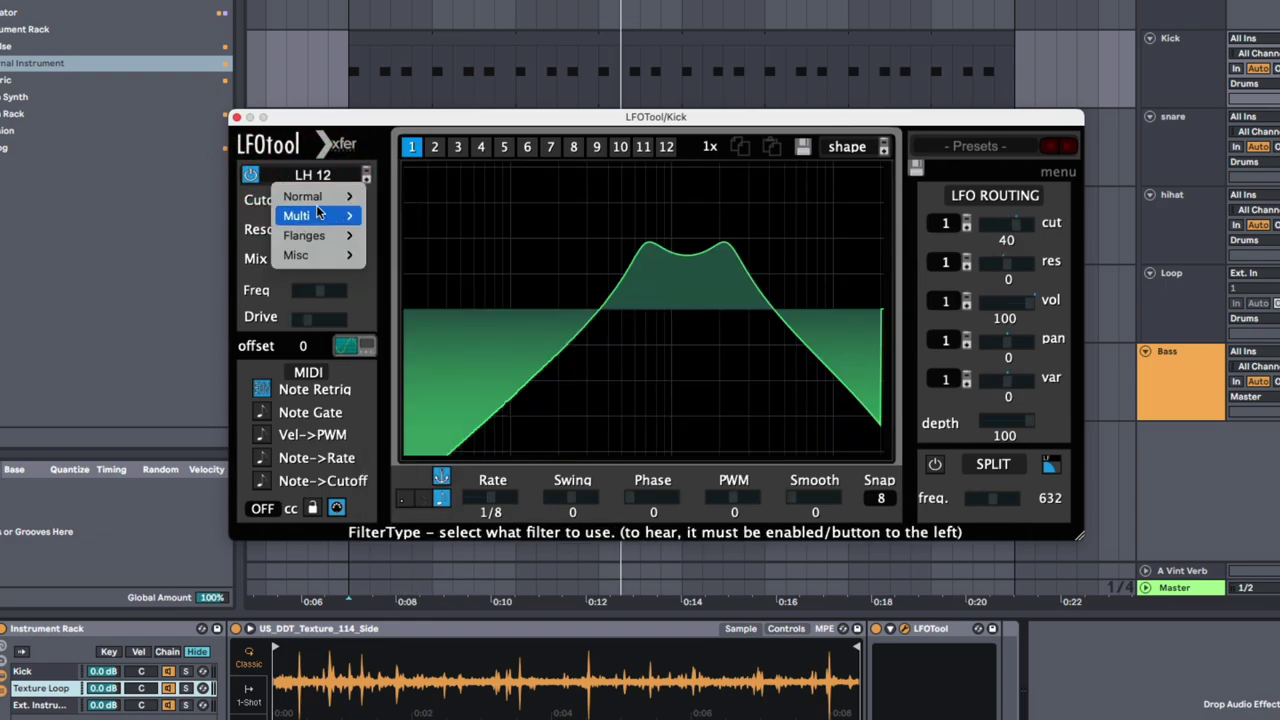
{"action": "mouse_move", "coordinate": [317, 215]}
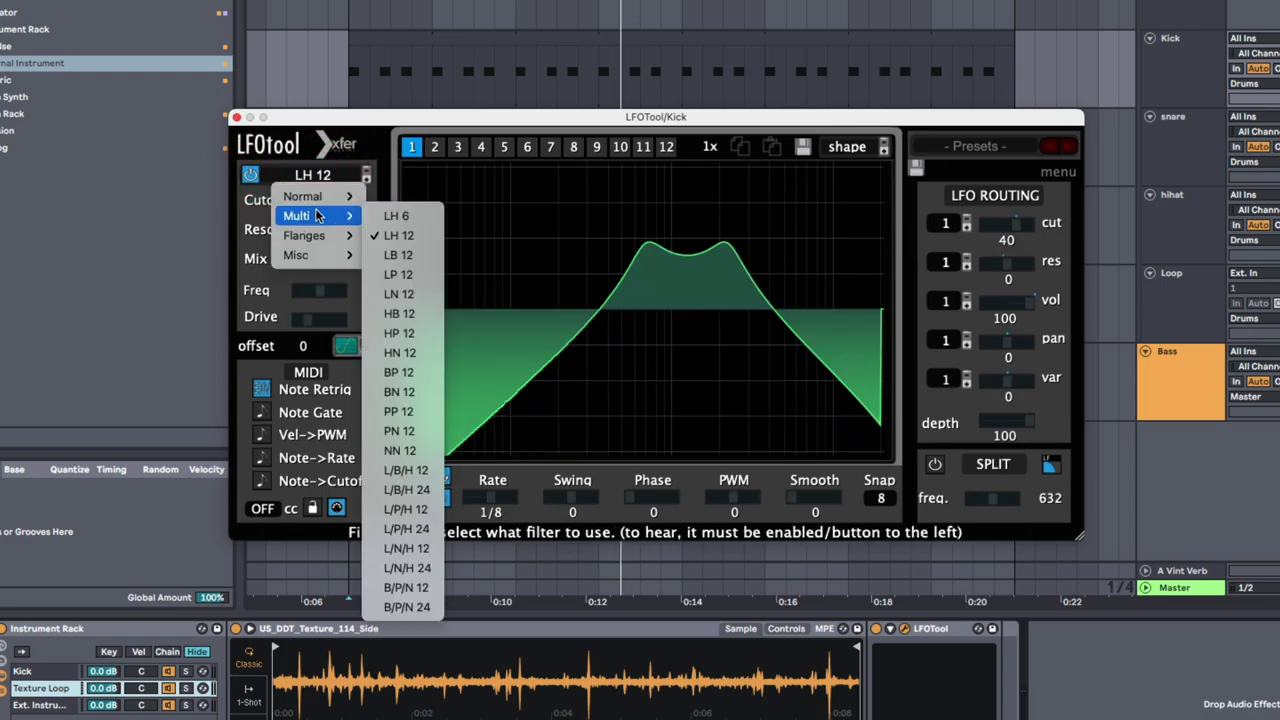
{"action": "left_click", "coordinate": [440, 233]}
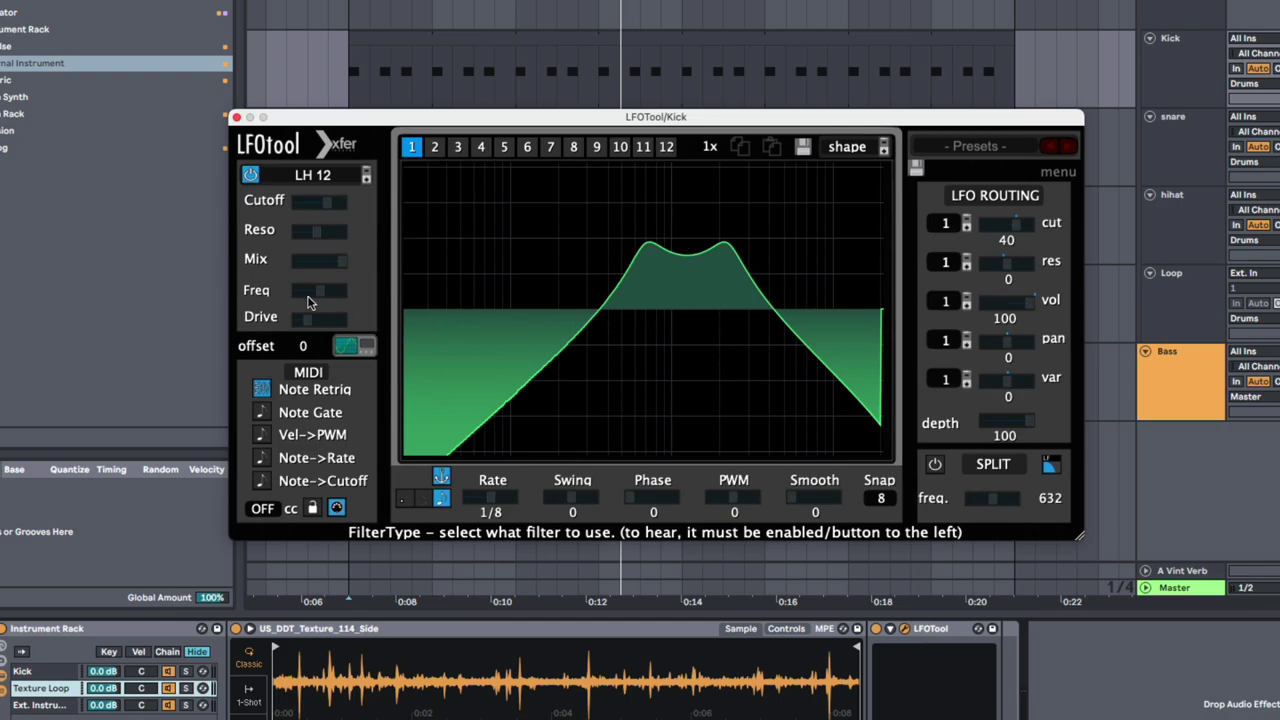
{"action": "mouse_move", "coordinate": [321, 291]}
{"action": "left_mouse_down"}
{"action": "mouse_move", "coordinate": [337, 290]}
{"action": "mouse_move", "coordinate": [305, 293]}
{"action": "mouse_move", "coordinate": [334, 290]}
{"action": "left_mouse_up"}
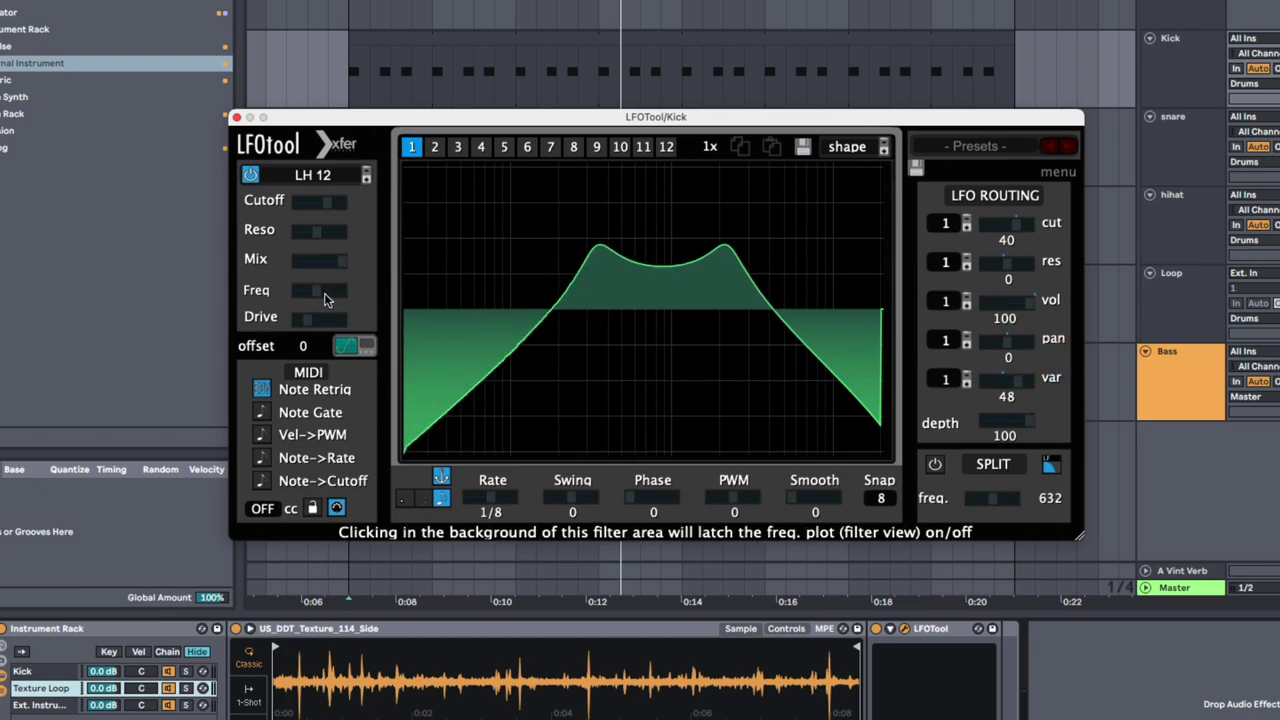
{"action": "left_click_drag", "start_coordinate": [325, 298], "coordinate": [328, 298]}
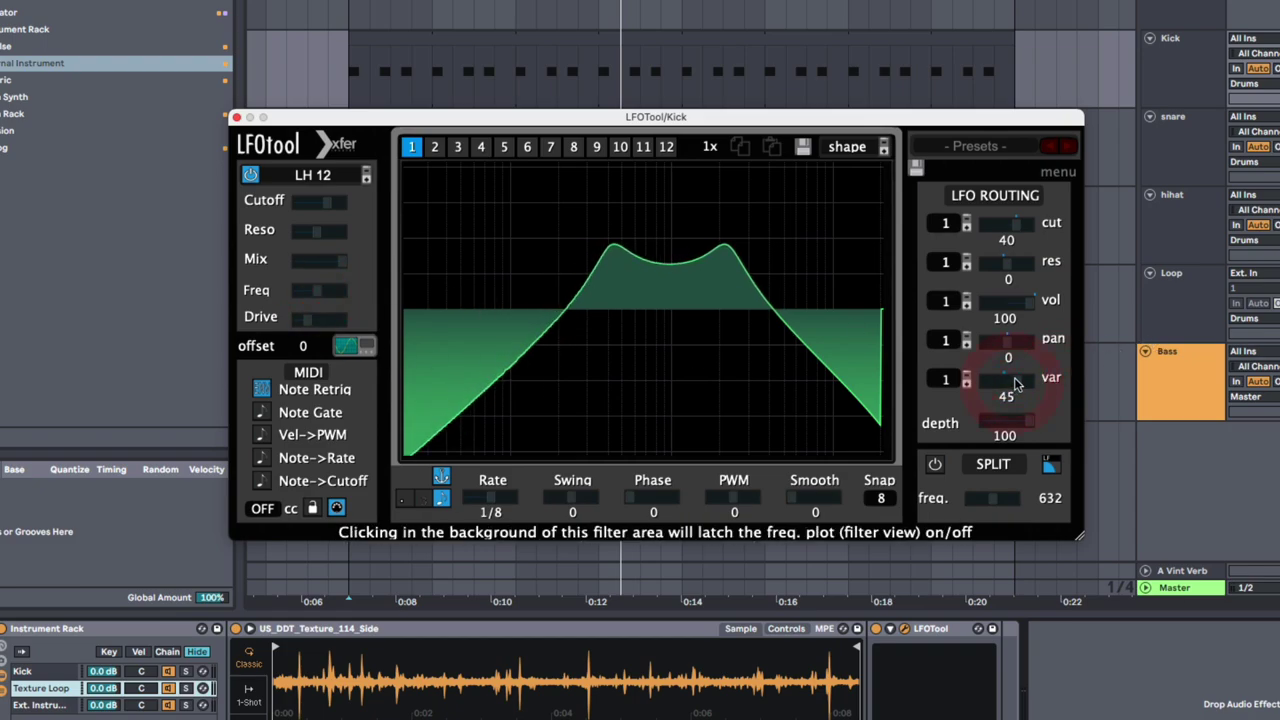
Step: Set LFO routing to cut 47, res 61 and var 32, and adjust the filter resonance
{"action": "left_click_drag", "start_coordinate": [1016, 227], "coordinate": [1025, 229]}
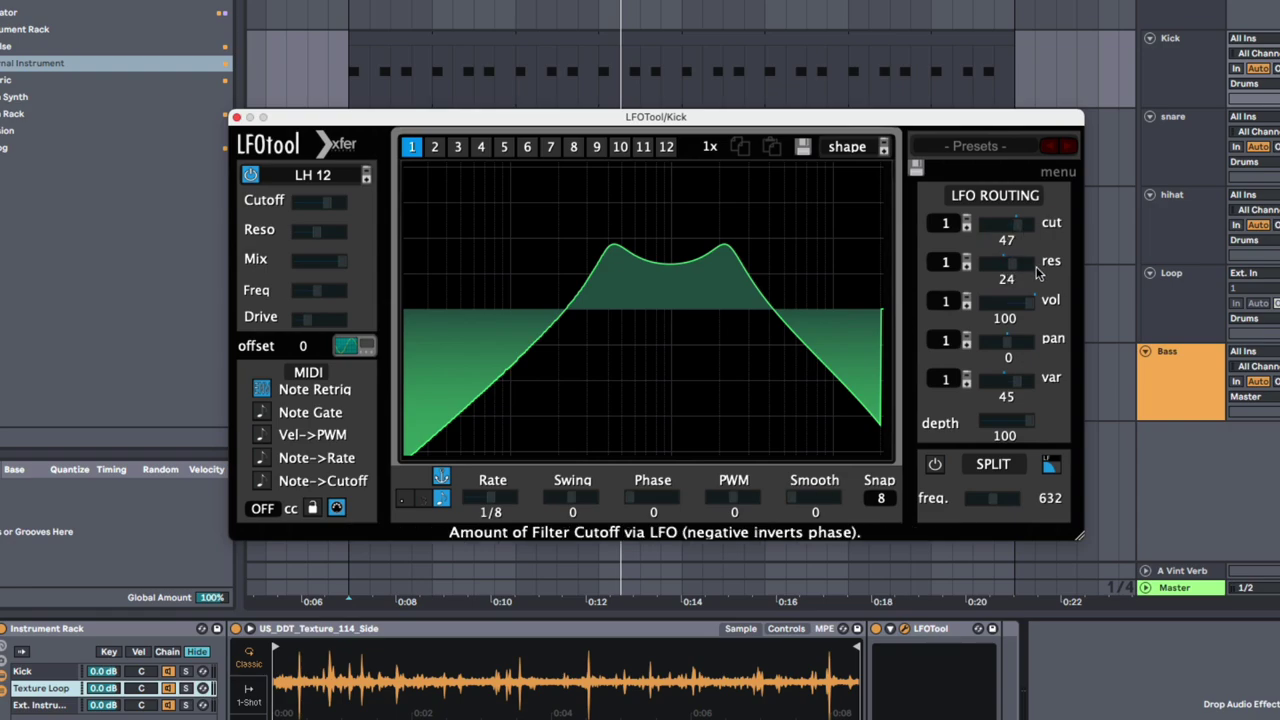
{"action": "left_click_drag", "start_coordinate": [1038, 272], "coordinate": [1040, 262]}
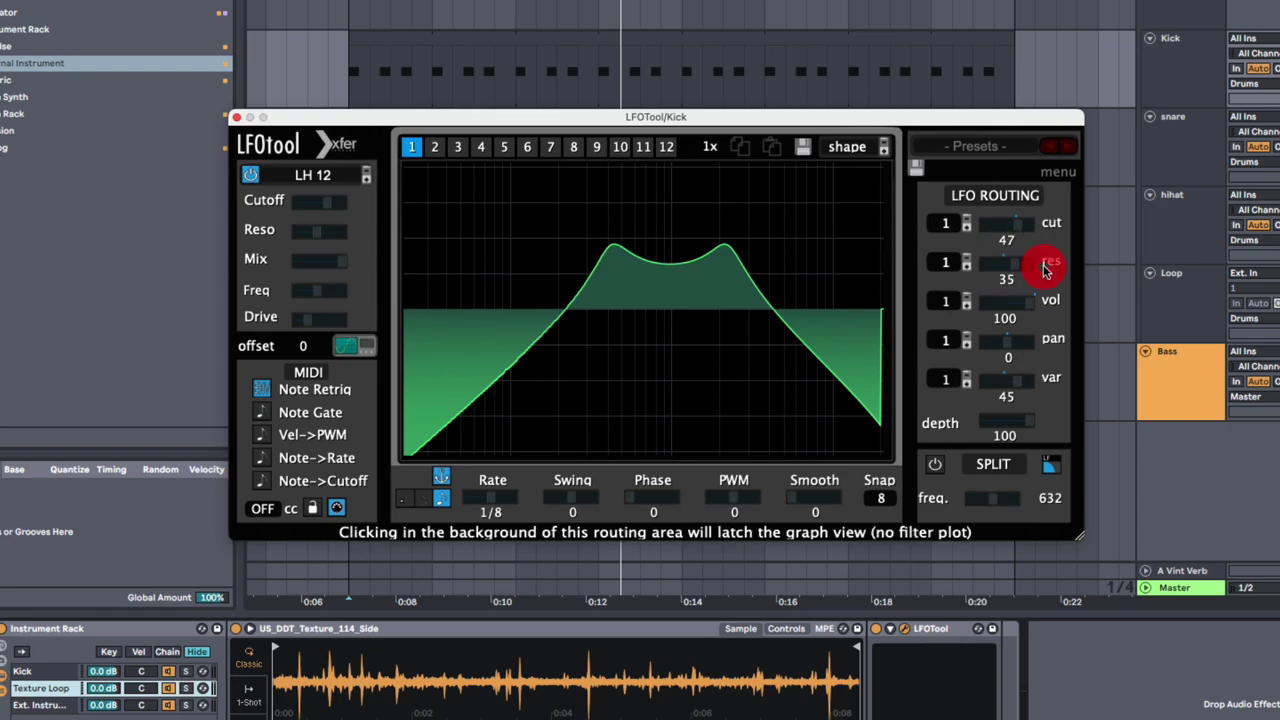
{"action": "left_click", "coordinate": [935, 200]}
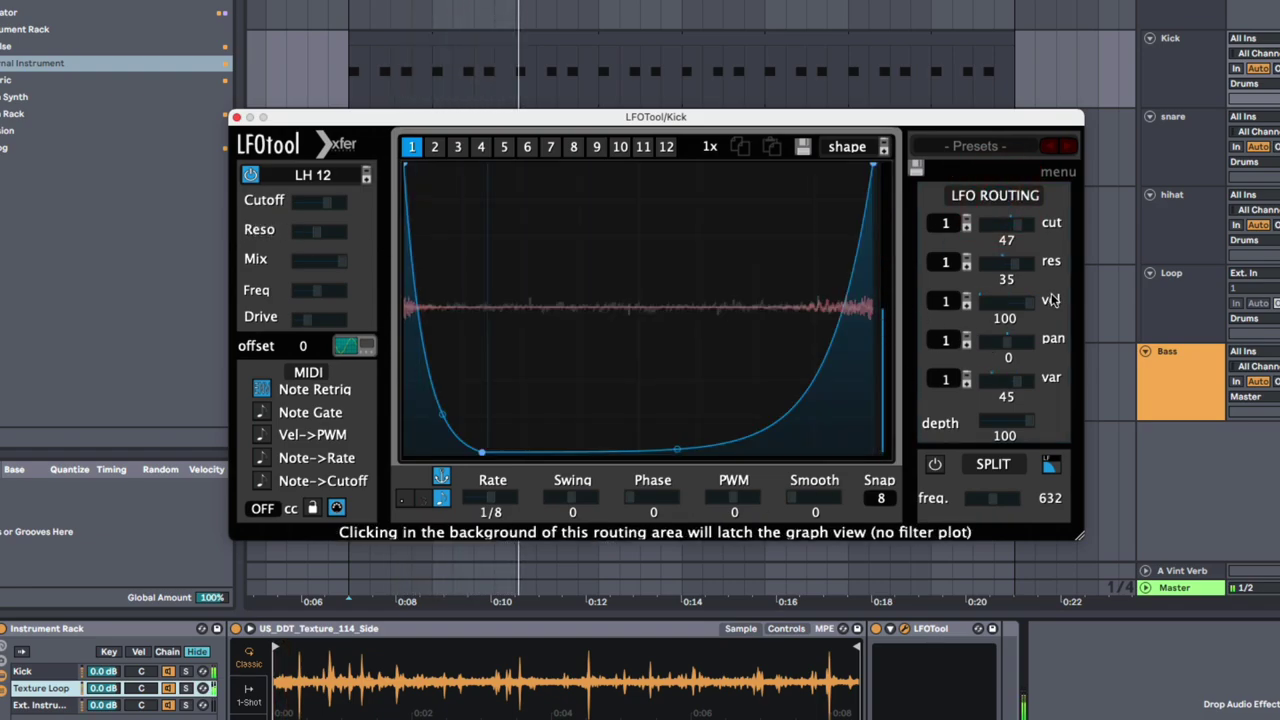
{"action": "left_click_drag", "start_coordinate": [1011, 380], "coordinate": [1011, 383]}
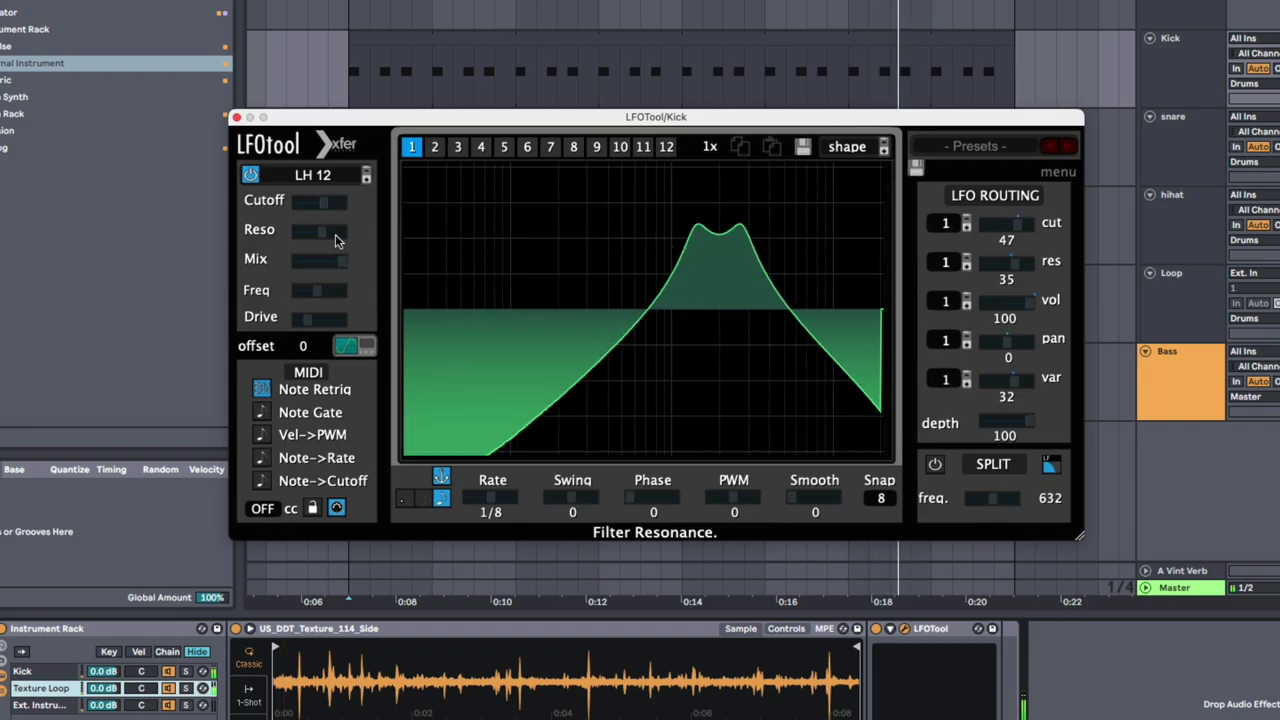
{"action": "left_click_drag", "start_coordinate": [336, 236], "coordinate": [307, 236]}
{"action": "left_click_drag", "start_coordinate": [1015, 264], "coordinate": [1039, 266]}
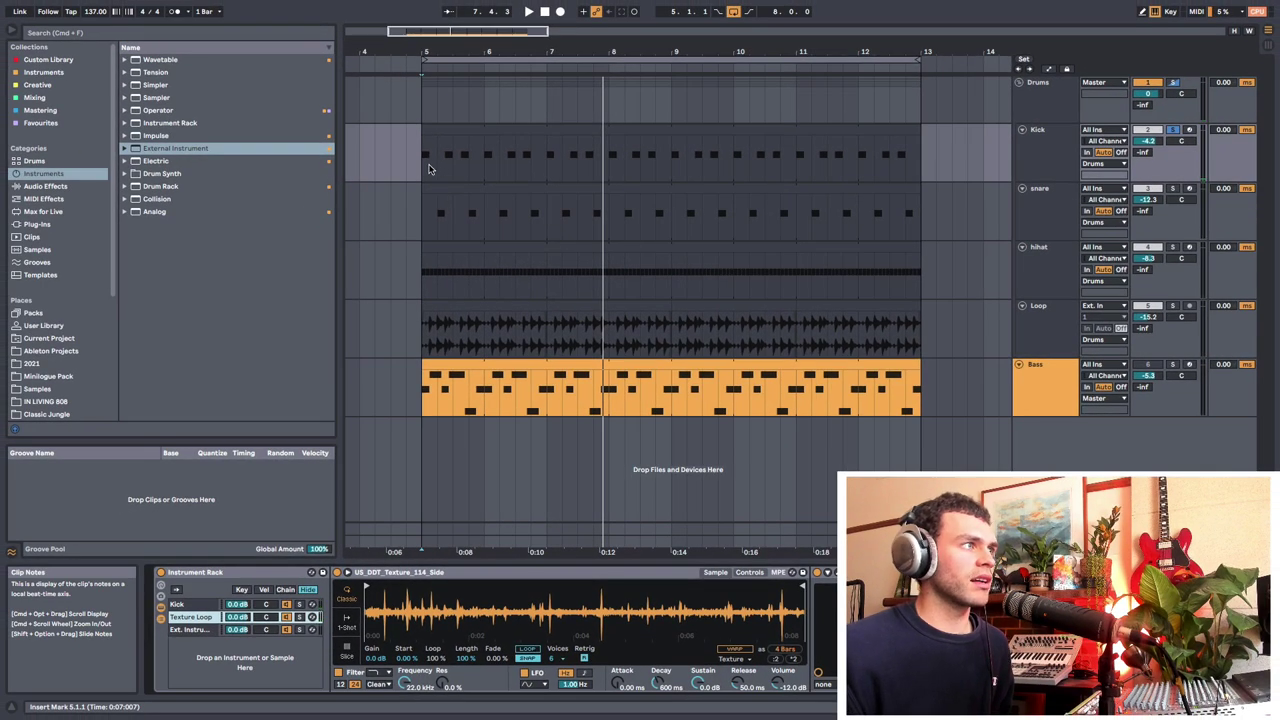
Step: Select the Kick track and slow its LFOTool rate down to 4.214 Hz
{"action": "key", "text": "space"}
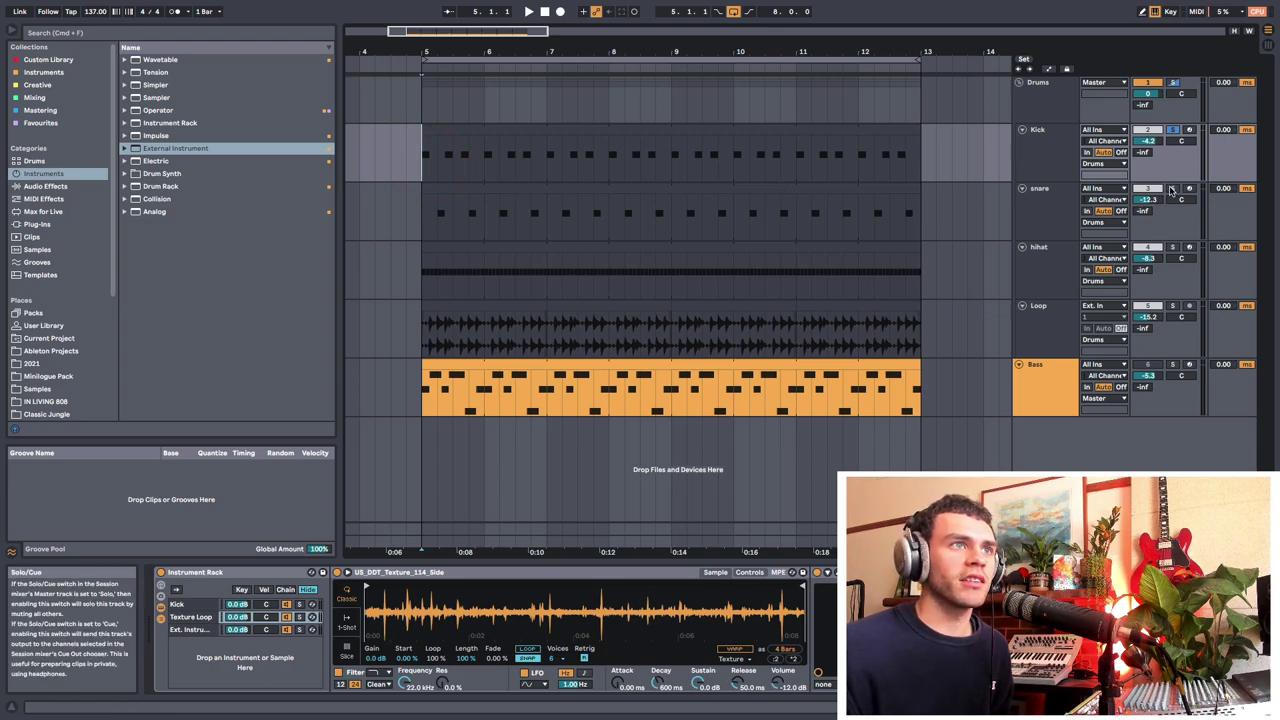
{"action": "key", "text": "space"}
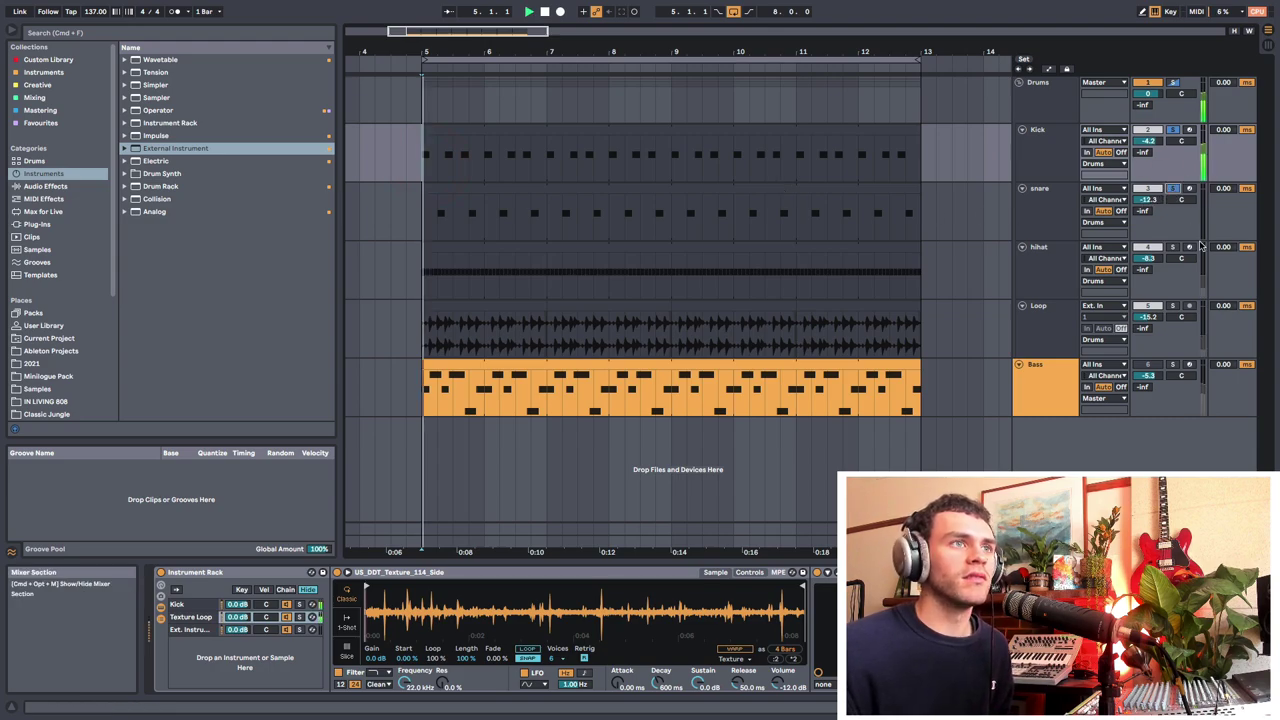
{"action": "left_click", "coordinate": [1048, 214]}
{"action": "left_click", "coordinate": [1045, 150]}
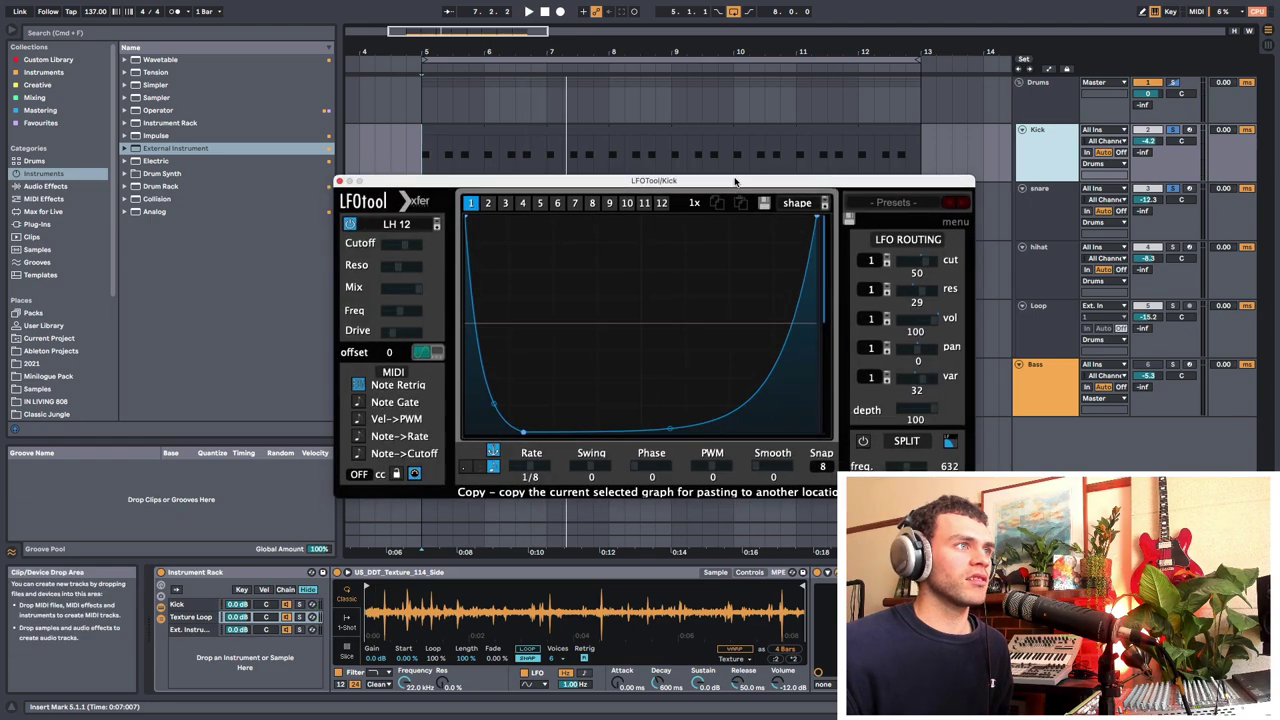
{"action": "left_click_drag", "start_coordinate": [735, 181], "coordinate": [737, 171]}
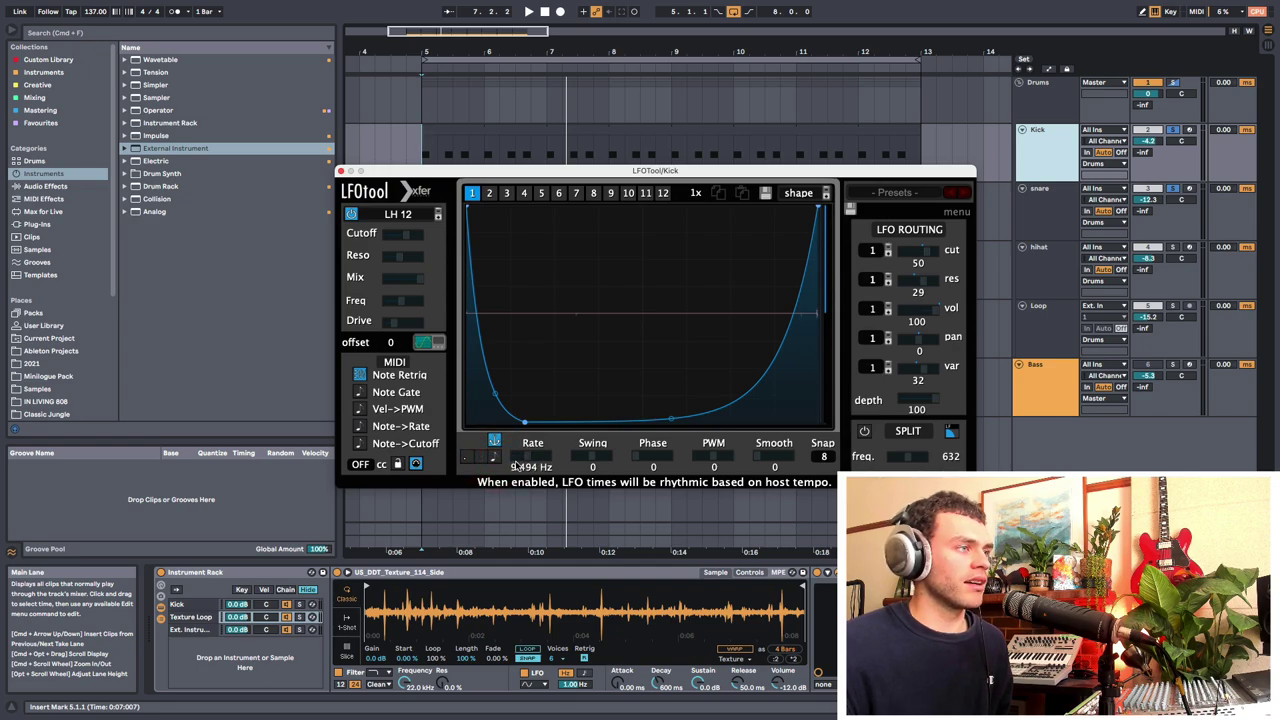
{"action": "left_click_drag", "start_coordinate": [527, 457], "coordinate": [536, 461]}
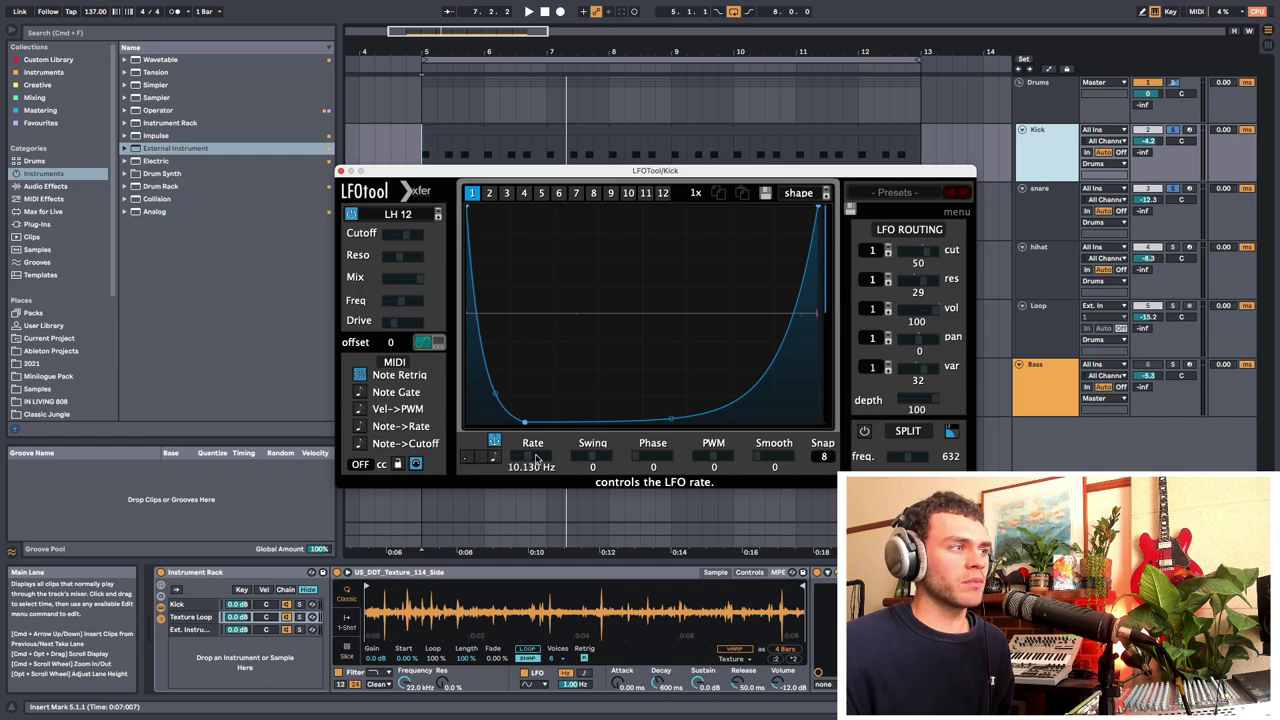
{"action": "left_click_drag", "start_coordinate": [538, 458], "coordinate": [535, 466]}
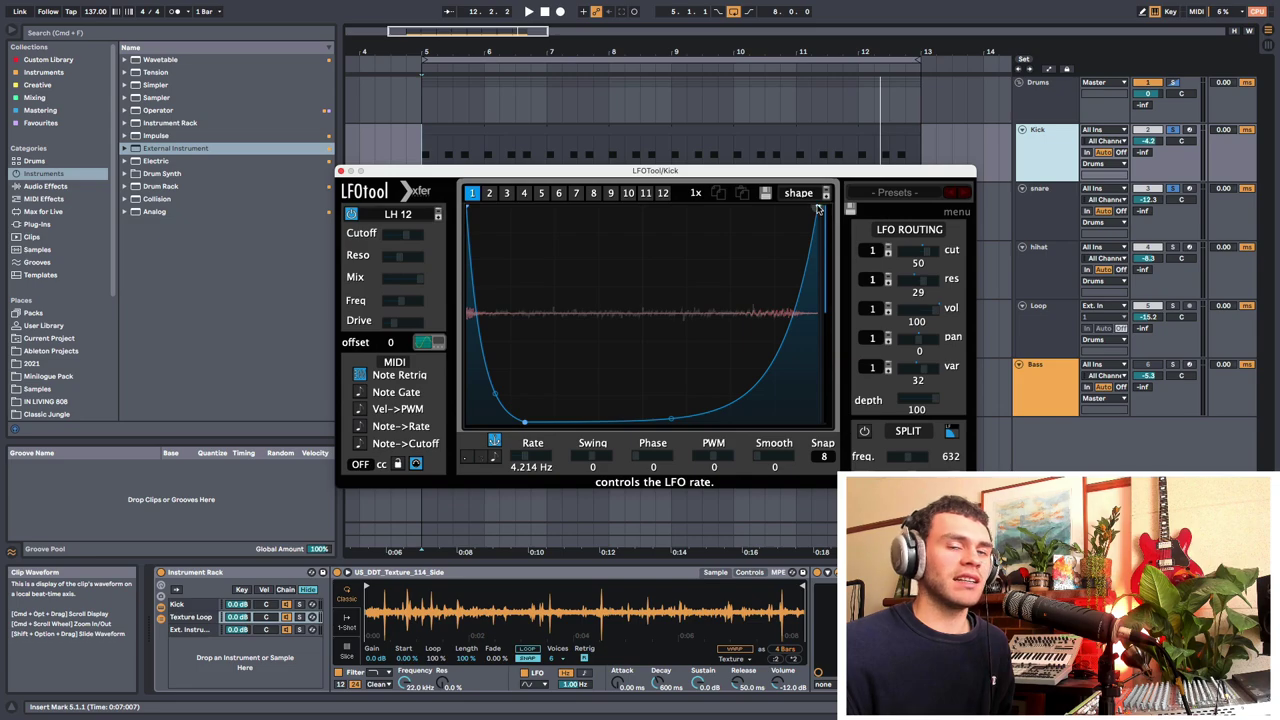
Step: Set the LFOTool cutoff modulation amount to 51 and close the plugin window
{"action": "left_click_drag", "start_coordinate": [826, 180], "coordinate": [843, 183]}
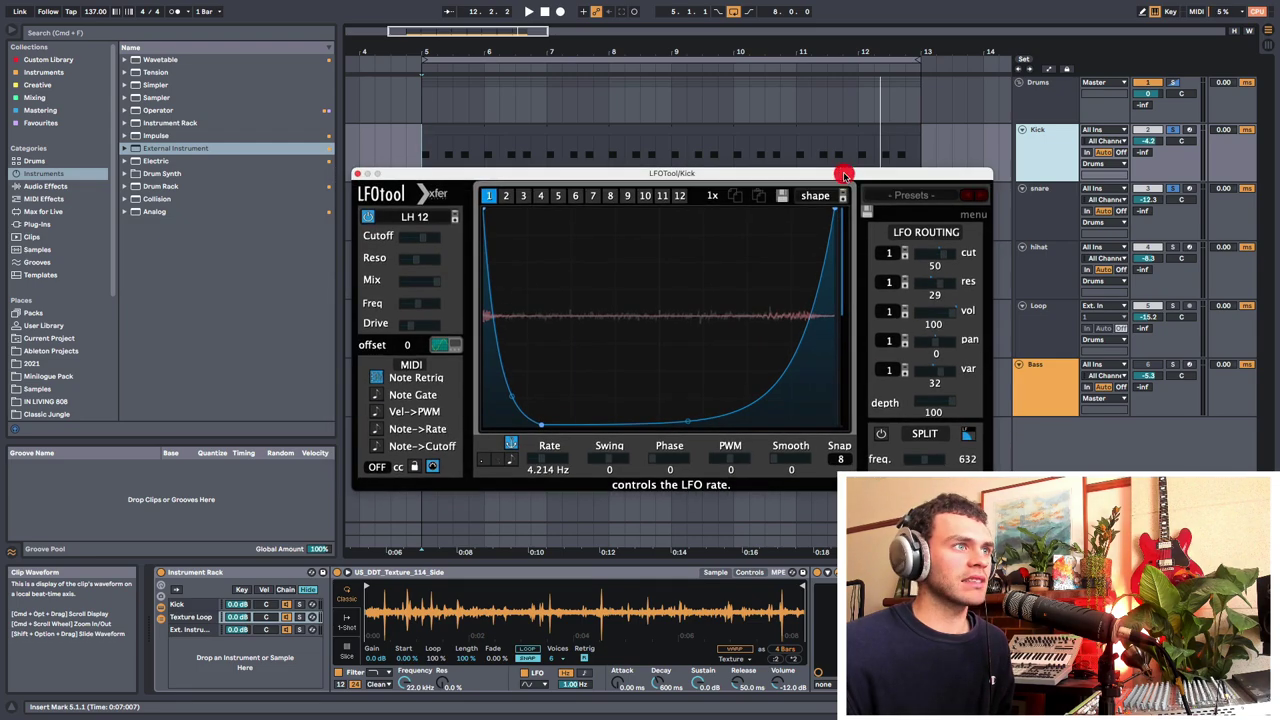
{"action": "key", "text": "space"}
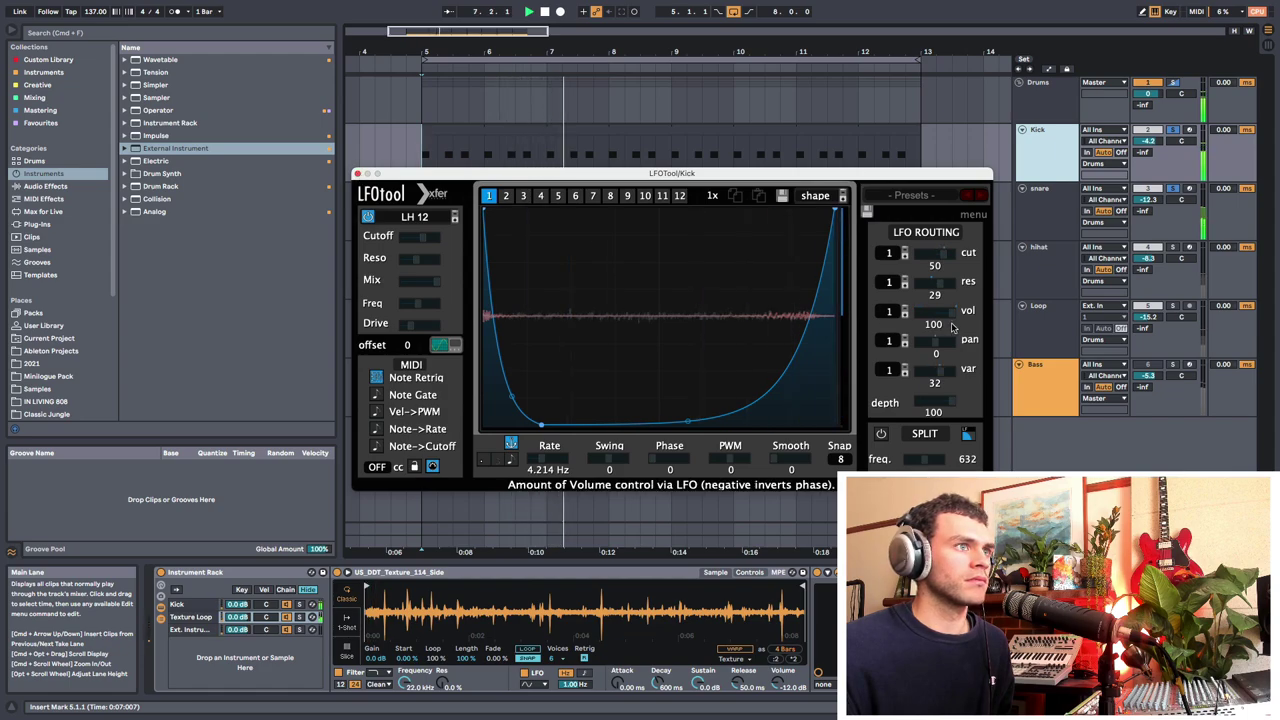
{"action": "mouse_move", "coordinate": [943, 254]}
{"action": "left_mouse_down"}
{"action": "mouse_move", "coordinate": [957, 255]}
{"action": "mouse_move", "coordinate": [946, 257]}
{"action": "left_mouse_up"}
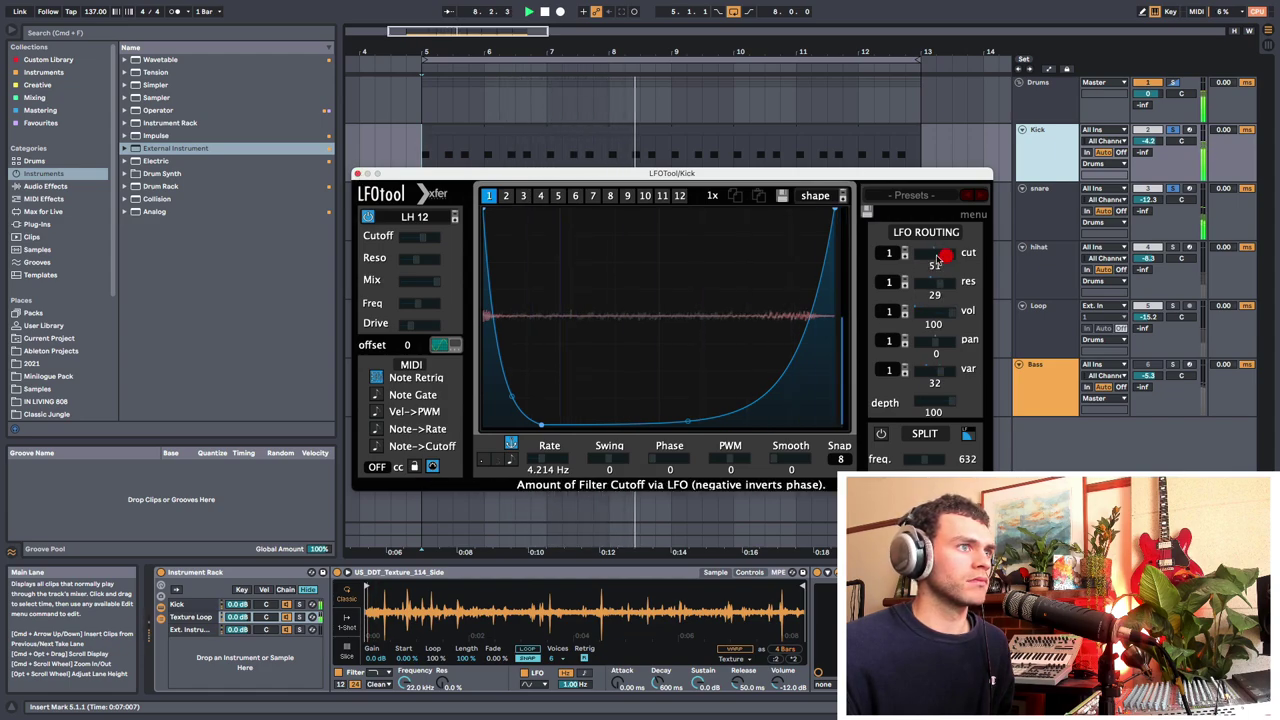
{"action": "left_click_drag", "start_coordinate": [429, 240], "coordinate": [447, 241]}
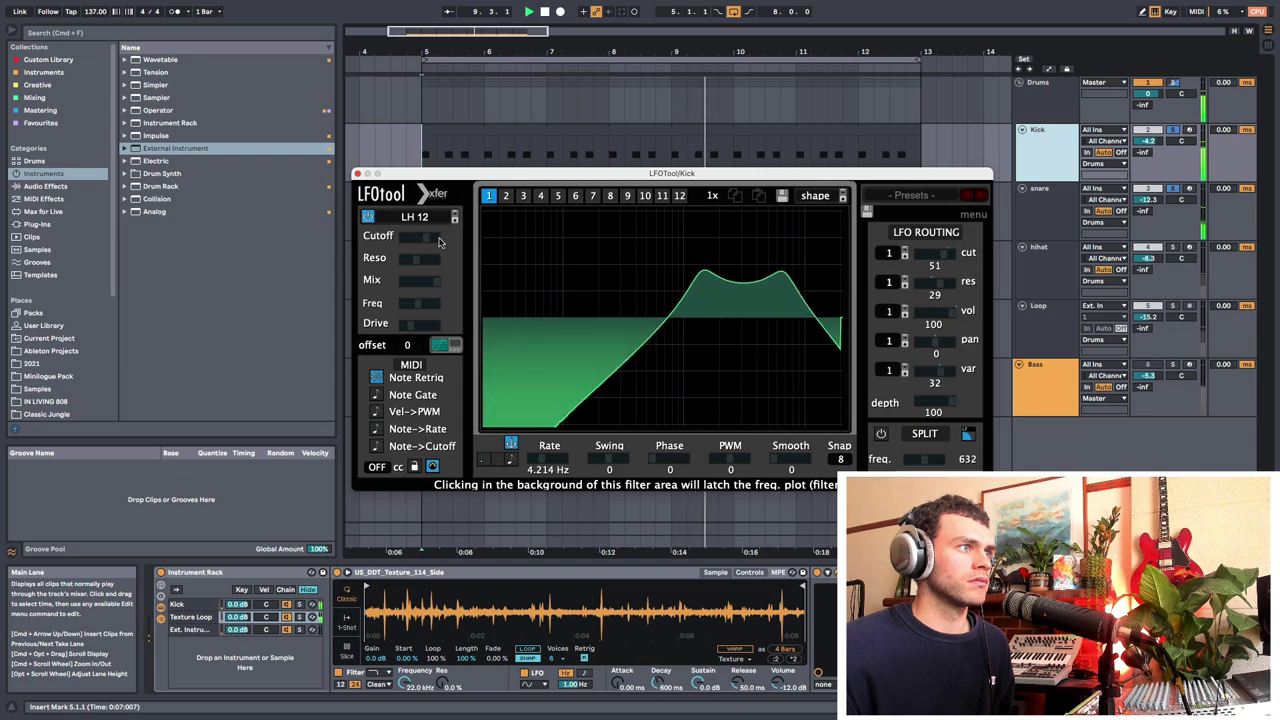
{"action": "left_click", "coordinate": [447, 240]}
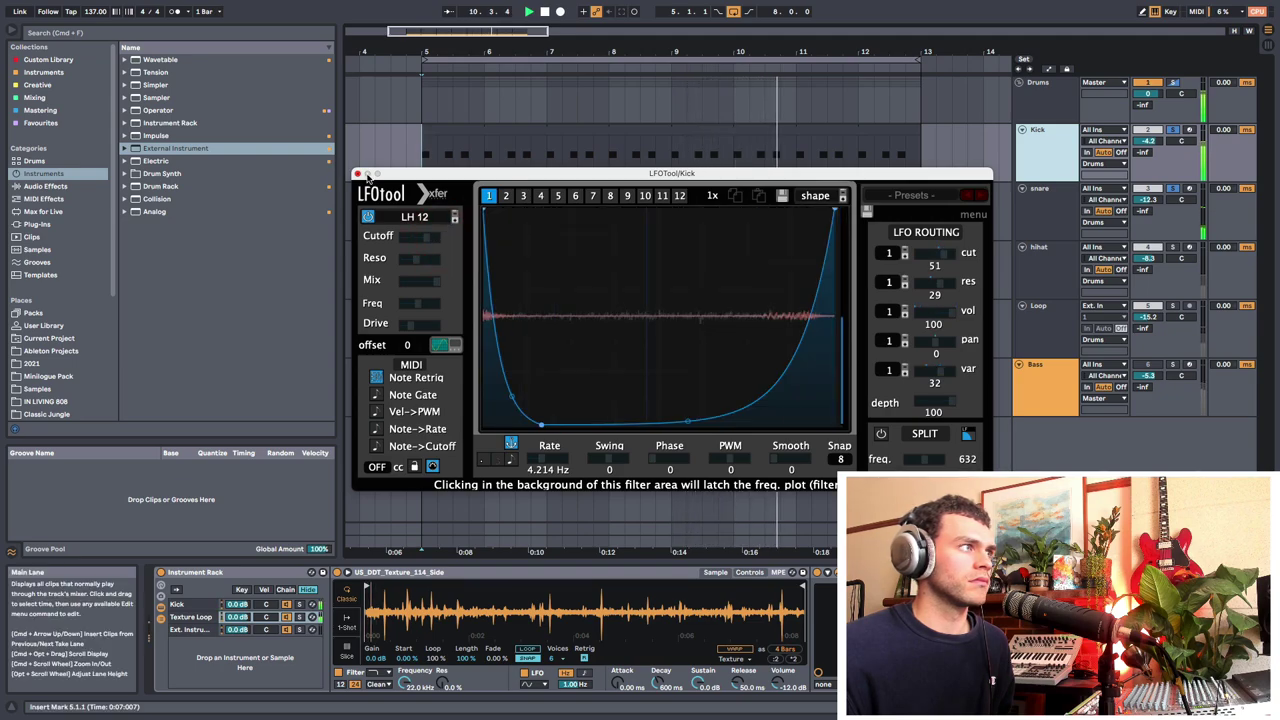
{"action": "left_click", "coordinate": [357, 174]}
{"action": "left_click", "coordinate": [432, 154]}
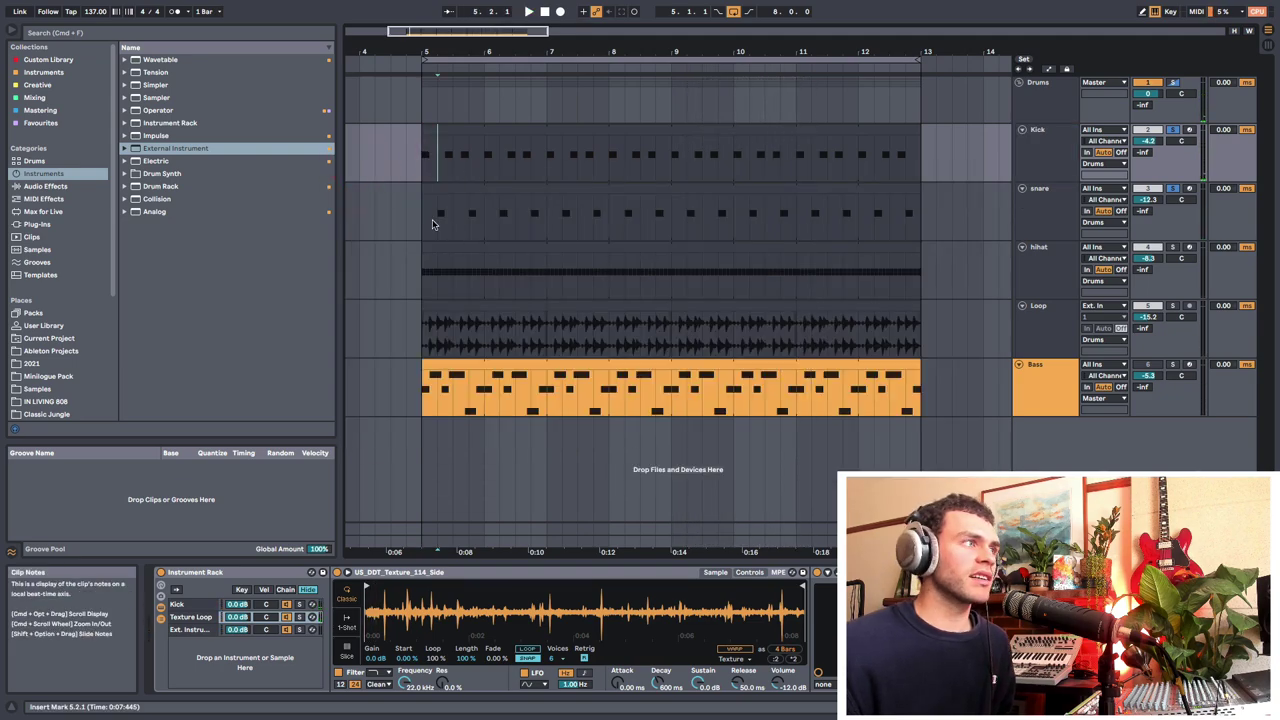
Step: Wrap the snare's Reverb in an Audio Effect Rack (Ctrl+G) and add a second empty chain, Dry
{"action": "left_click", "coordinate": [426, 178]}
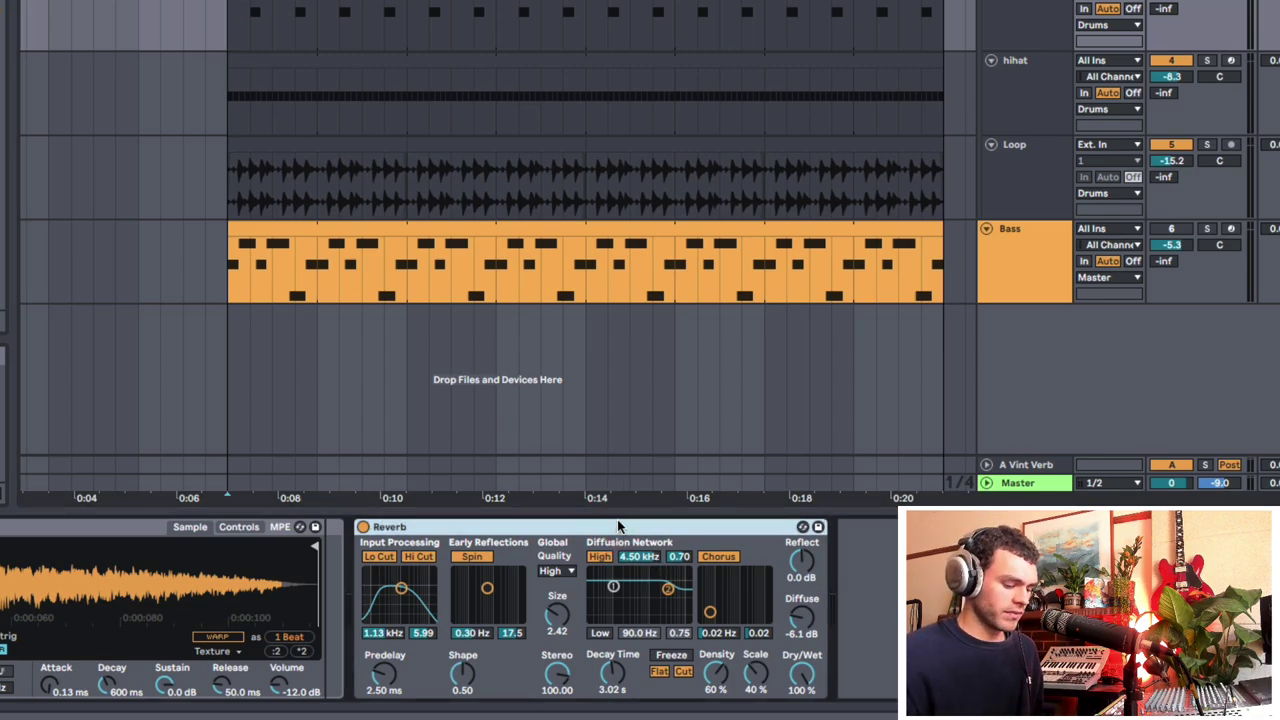
{"action": "key", "text": "ctrl+g"}
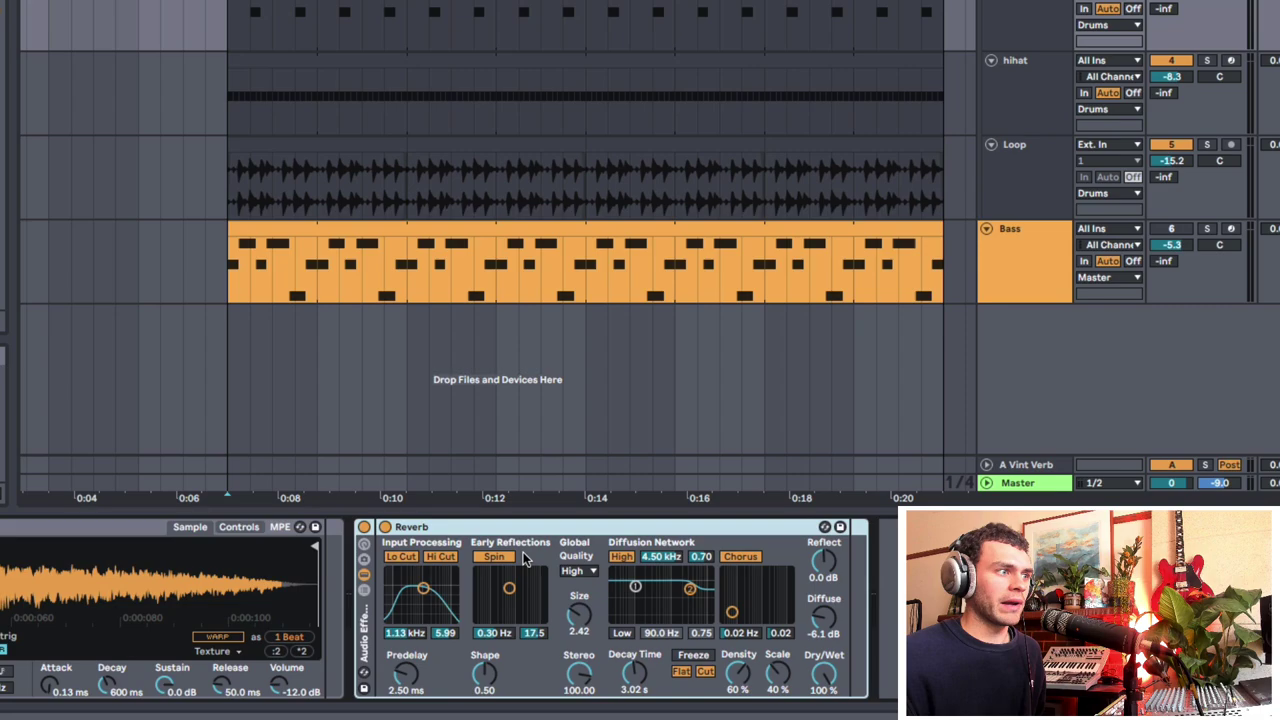
{"action": "left_click", "coordinate": [364, 588]}
{"action": "right_click", "coordinate": [425, 608]}
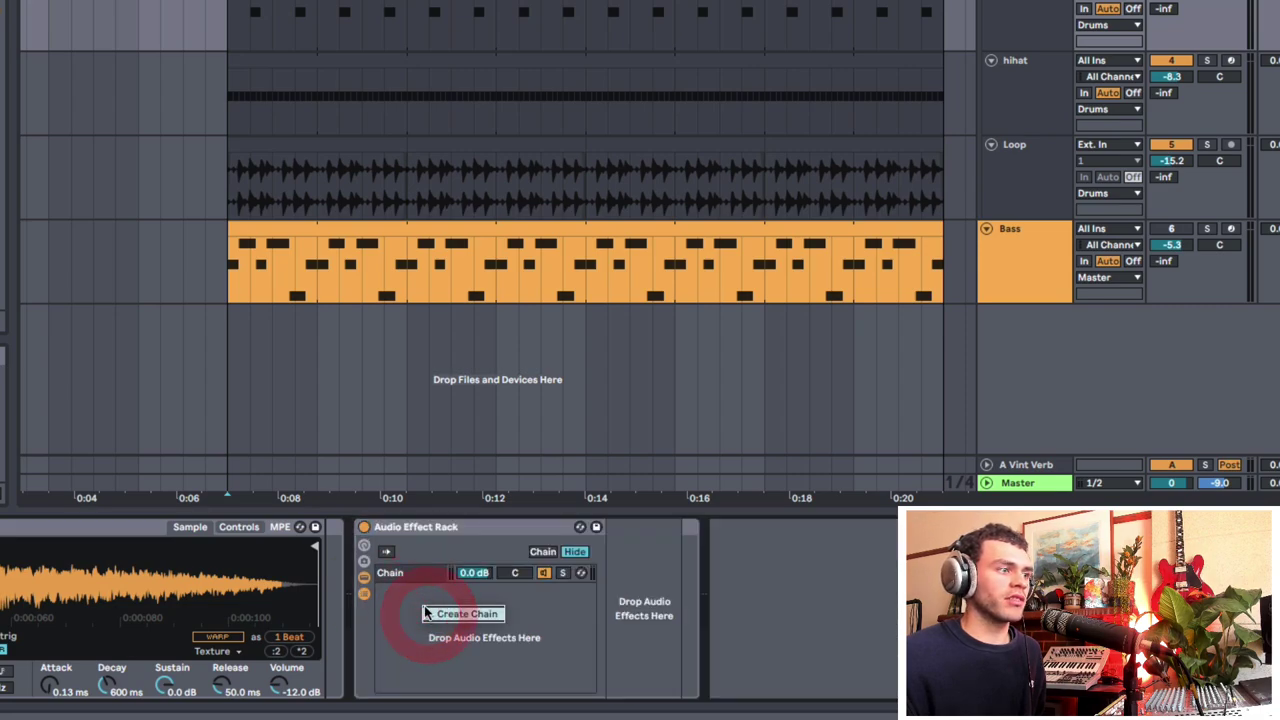
{"action": "left_click", "coordinate": [426, 613]}
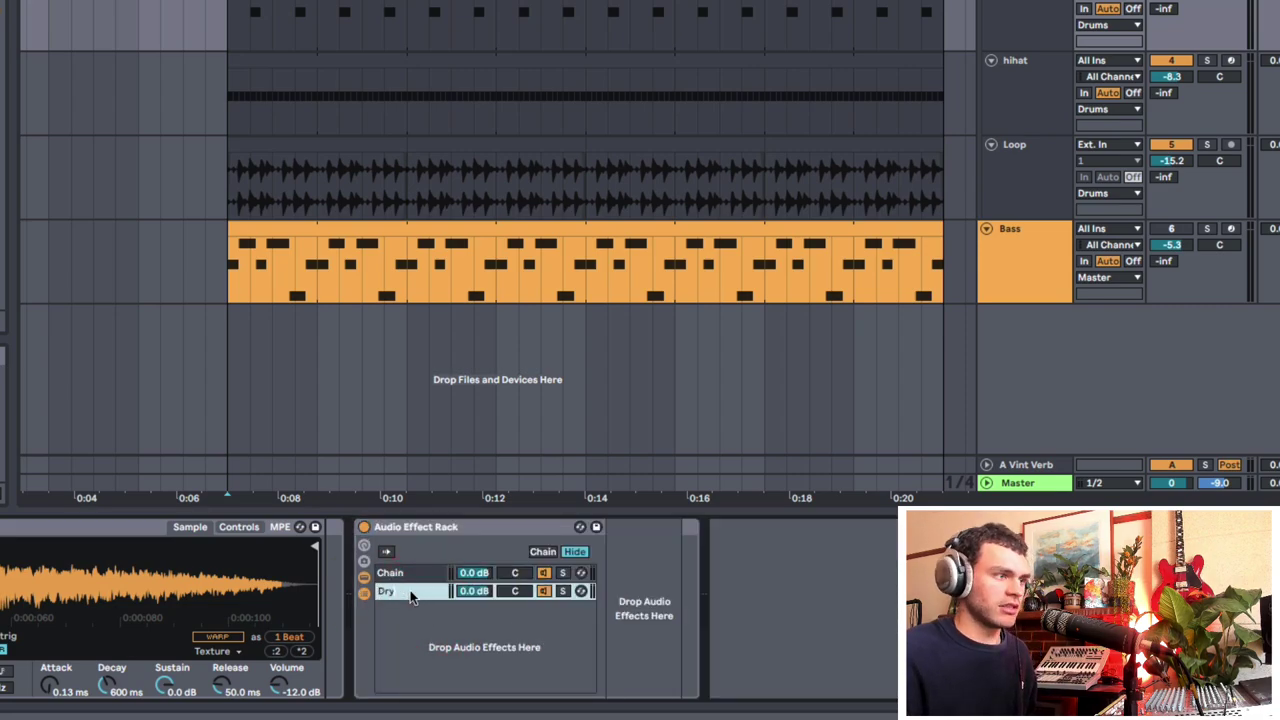
{"action": "left_click", "coordinate": [410, 573]}
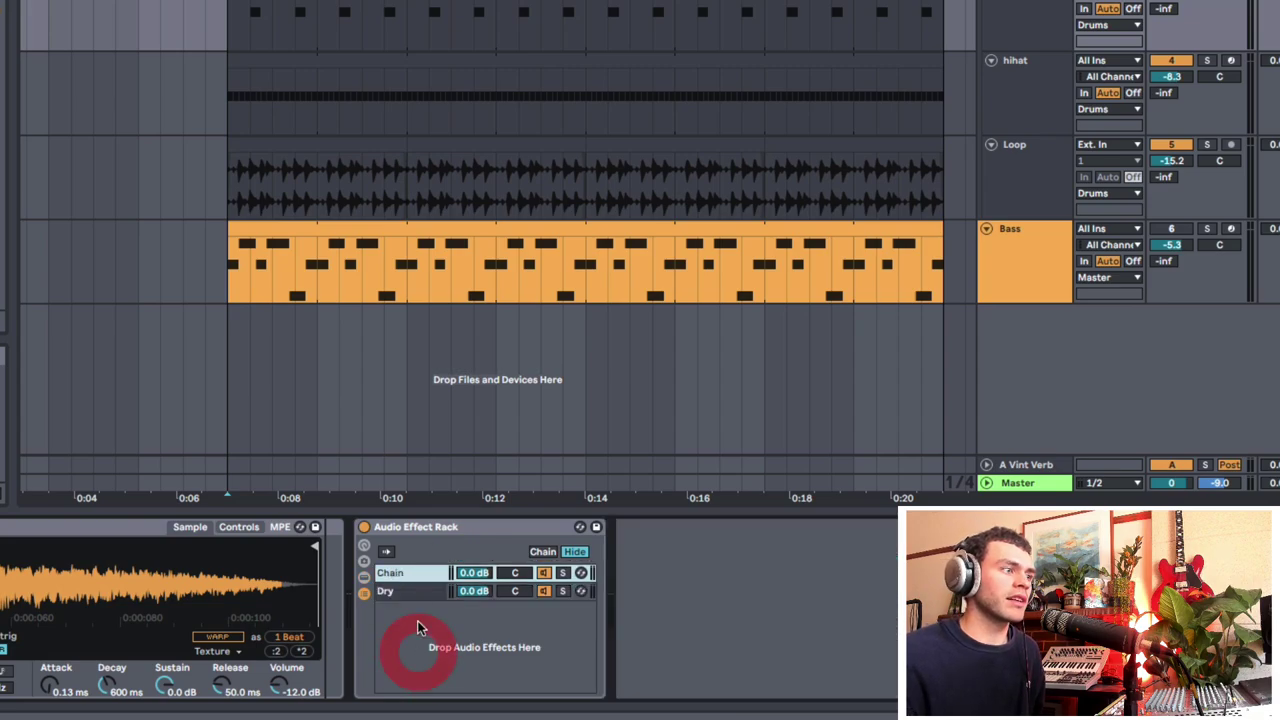
{"action": "left_click", "coordinate": [412, 591]}
{"action": "left_click", "coordinate": [412, 573]}
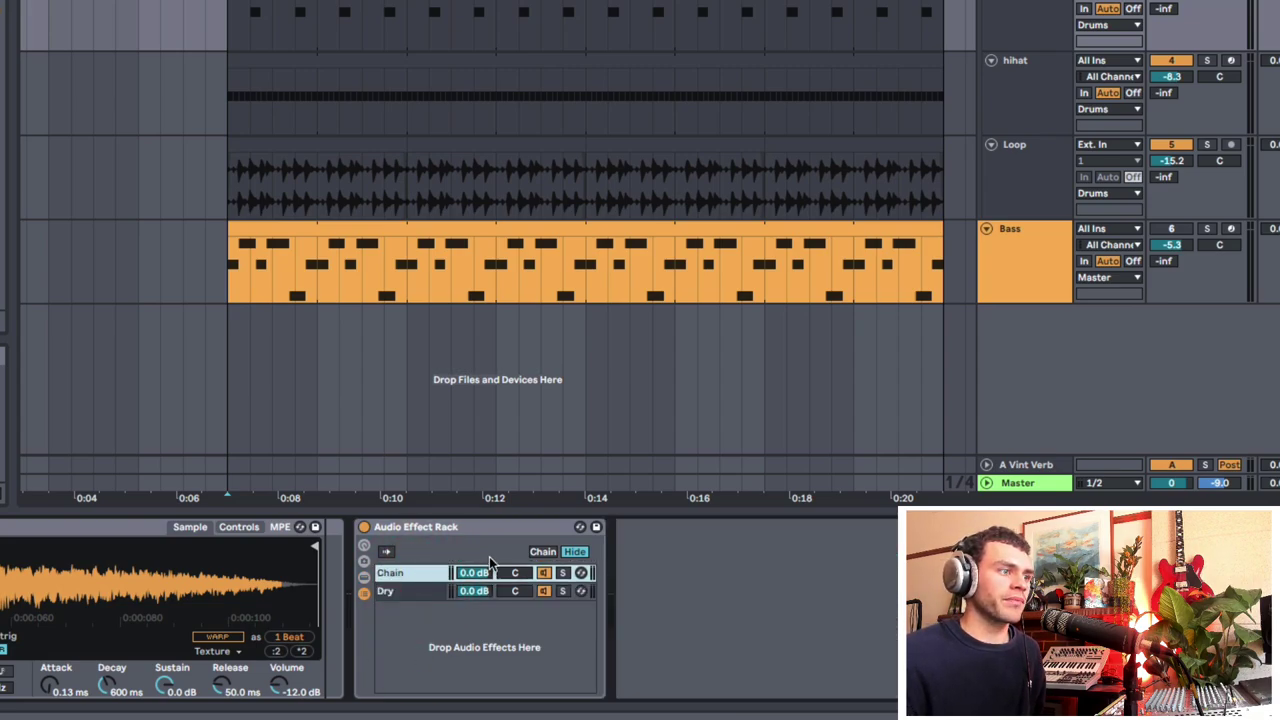
{"action": "left_click", "coordinate": [365, 578]}
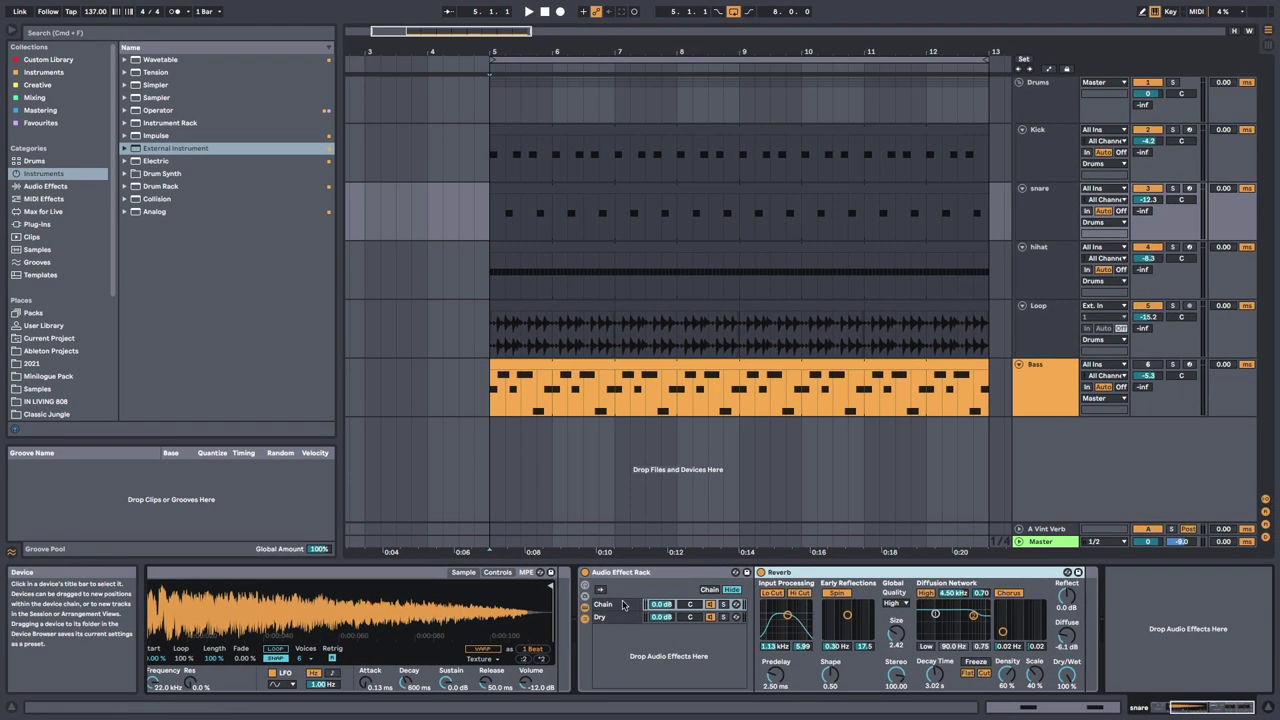
{"action": "left_click", "coordinate": [418, 573]}
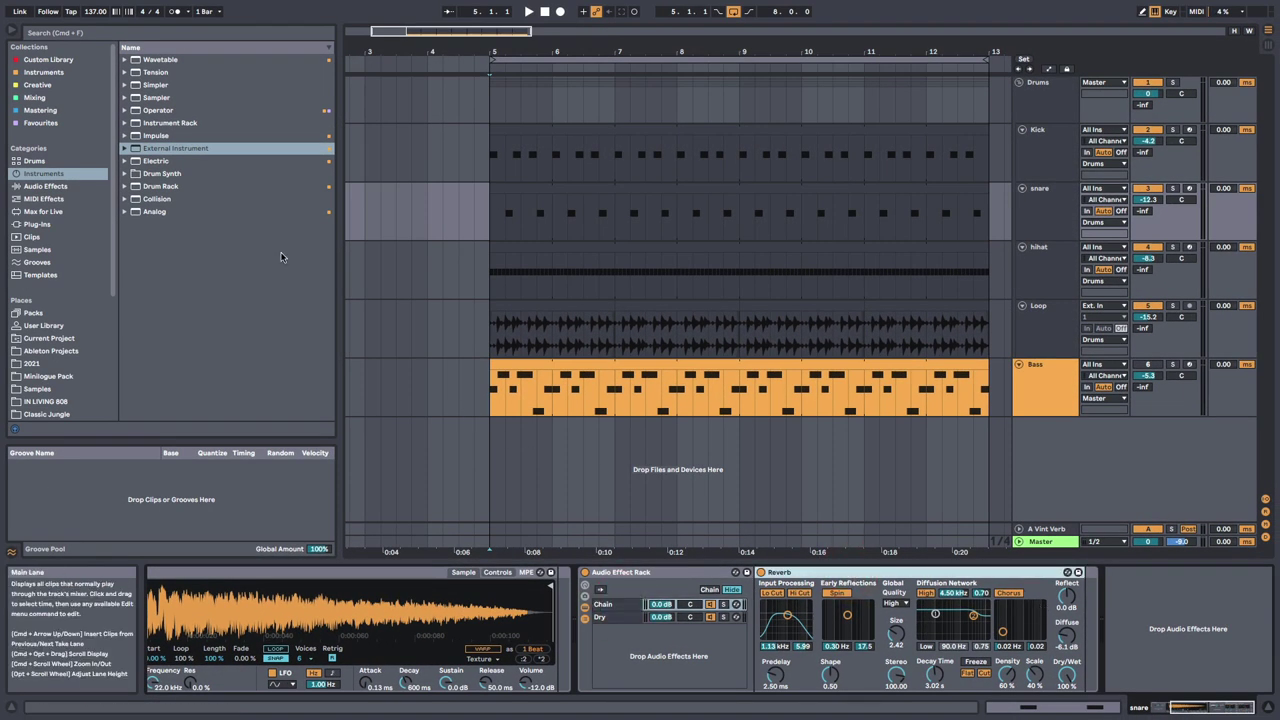
Step: Load LFOTool from Favourites after the snare's Reverb and solo the snare during playback
{"action": "left_click", "coordinate": [40, 122]}
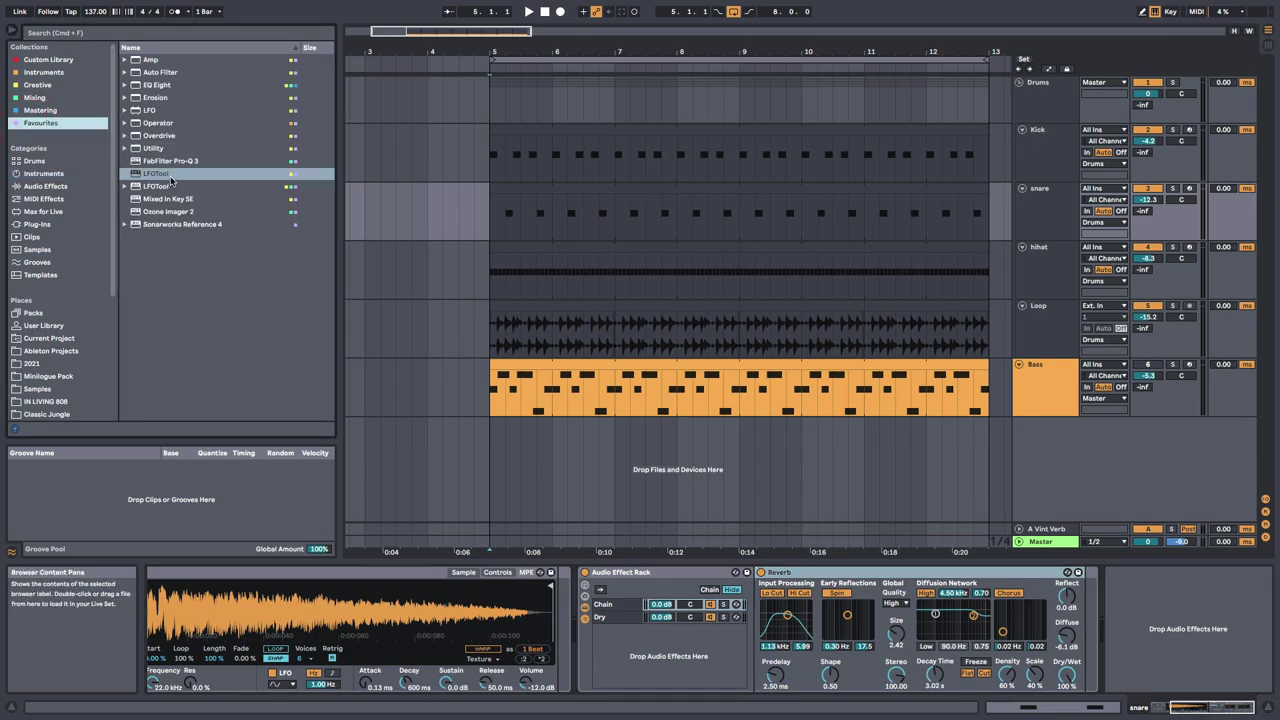
{"action": "left_click", "coordinate": [171, 180]}
{"action": "key", "text": "Return"}
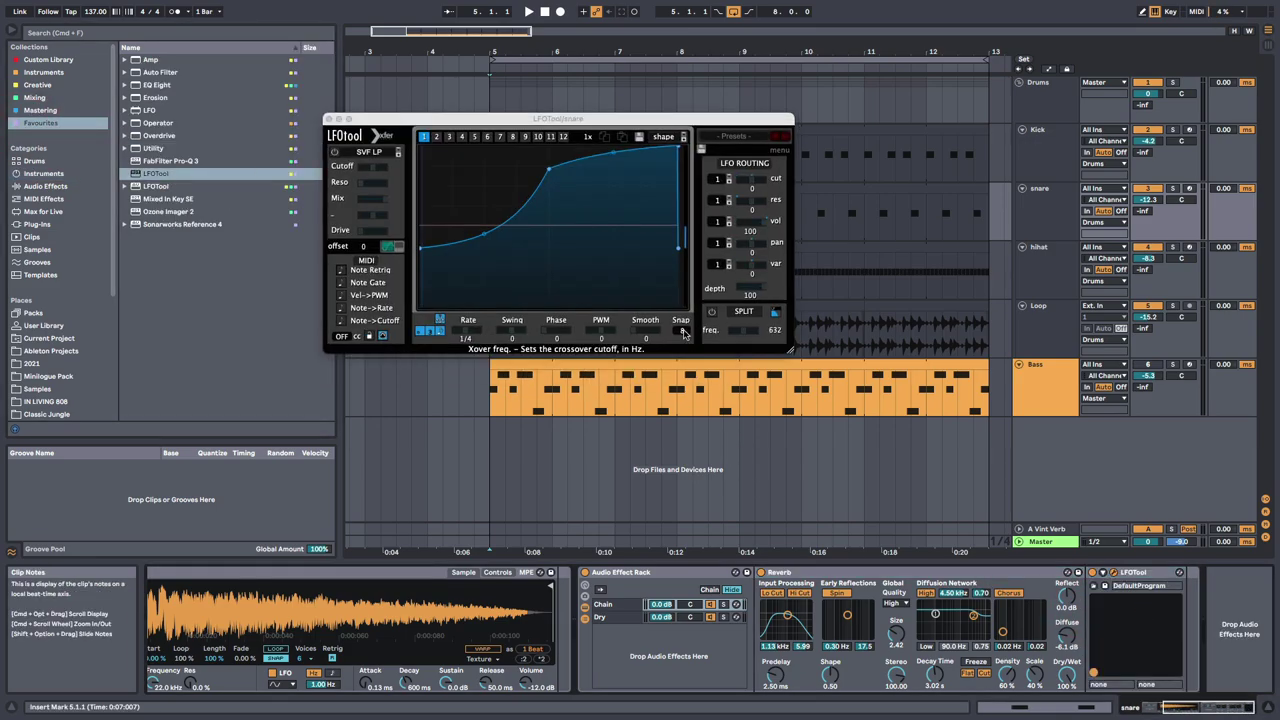
{"action": "key", "text": "space"}
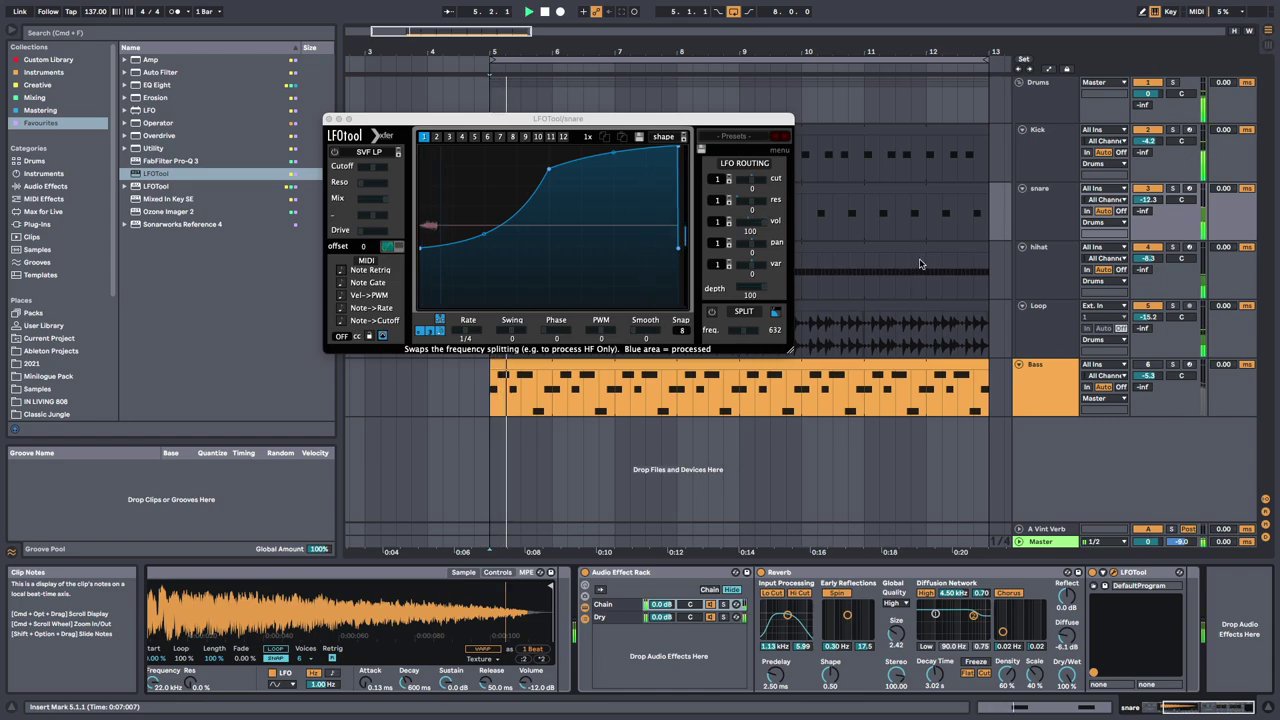
{"action": "left_click", "coordinate": [1172, 189]}
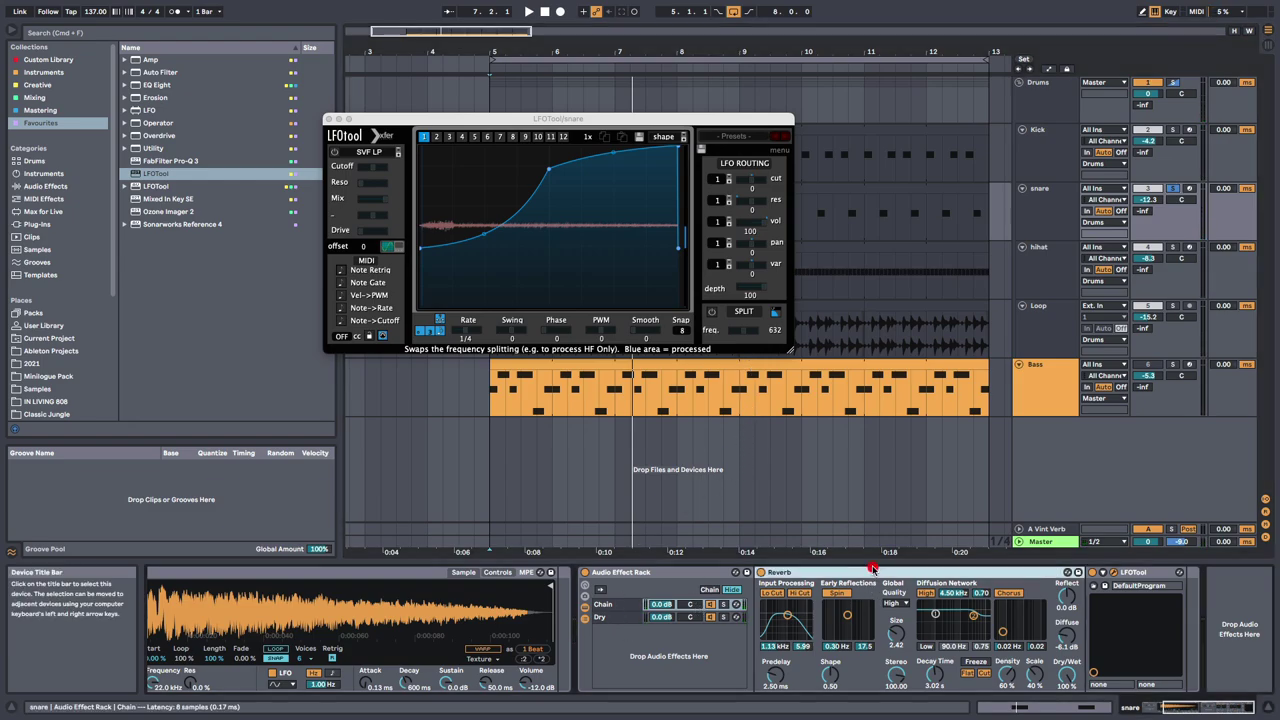
Step: Reshape the LFOTool curve into a late, steep rise starting from the bottom
{"action": "left_click", "coordinate": [419, 250]}
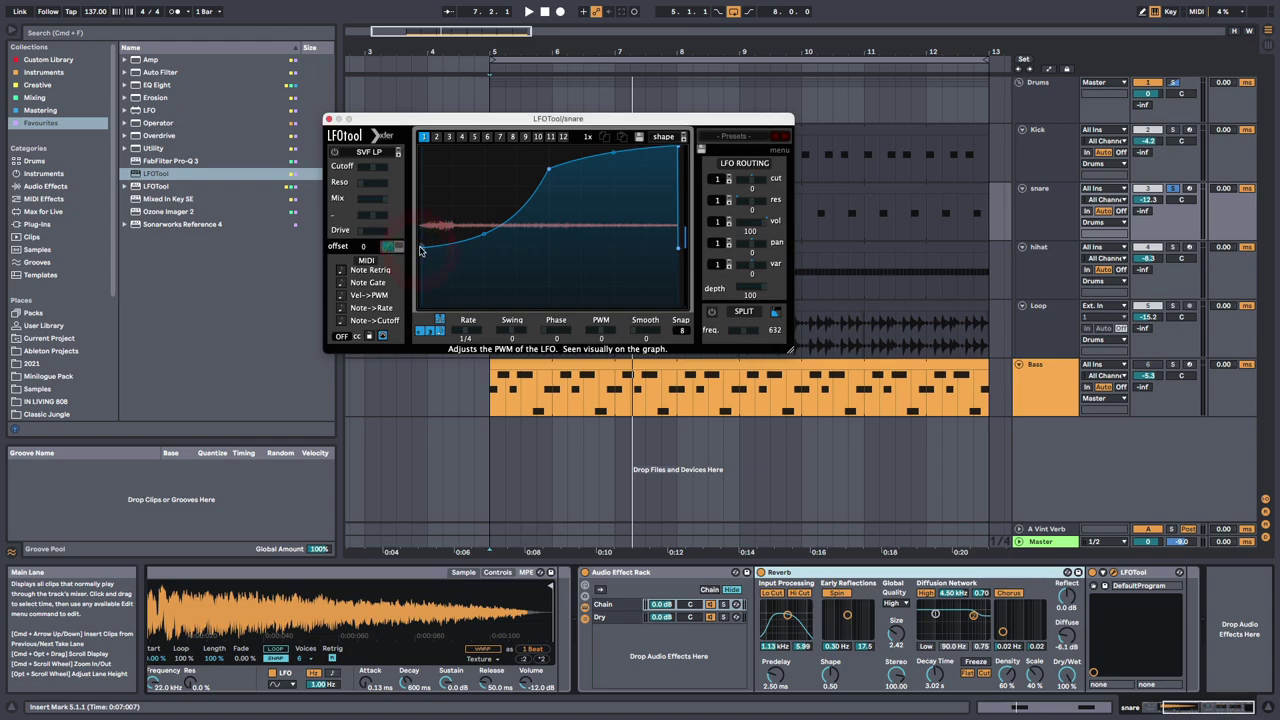
{"action": "left_click_drag", "start_coordinate": [419, 250], "coordinate": [420, 305]}
{"action": "mouse_move", "coordinate": [551, 172]}
{"action": "left_mouse_down"}
{"action": "mouse_move", "coordinate": [623, 170]}
{"action": "mouse_move", "coordinate": [549, 183]}
{"action": "left_mouse_up"}
{"action": "key", "text": "space"}
{"action": "key", "text": "space"}
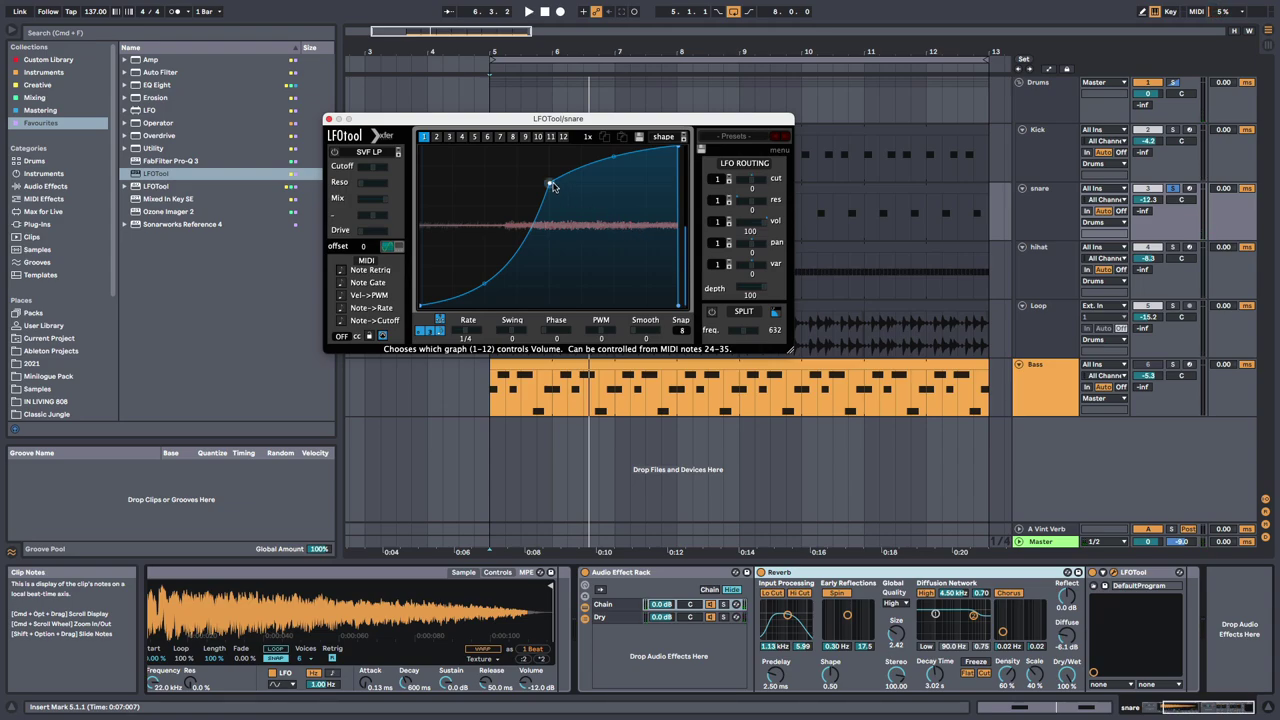
{"action": "left_click_drag", "start_coordinate": [551, 184], "coordinate": [550, 304]}
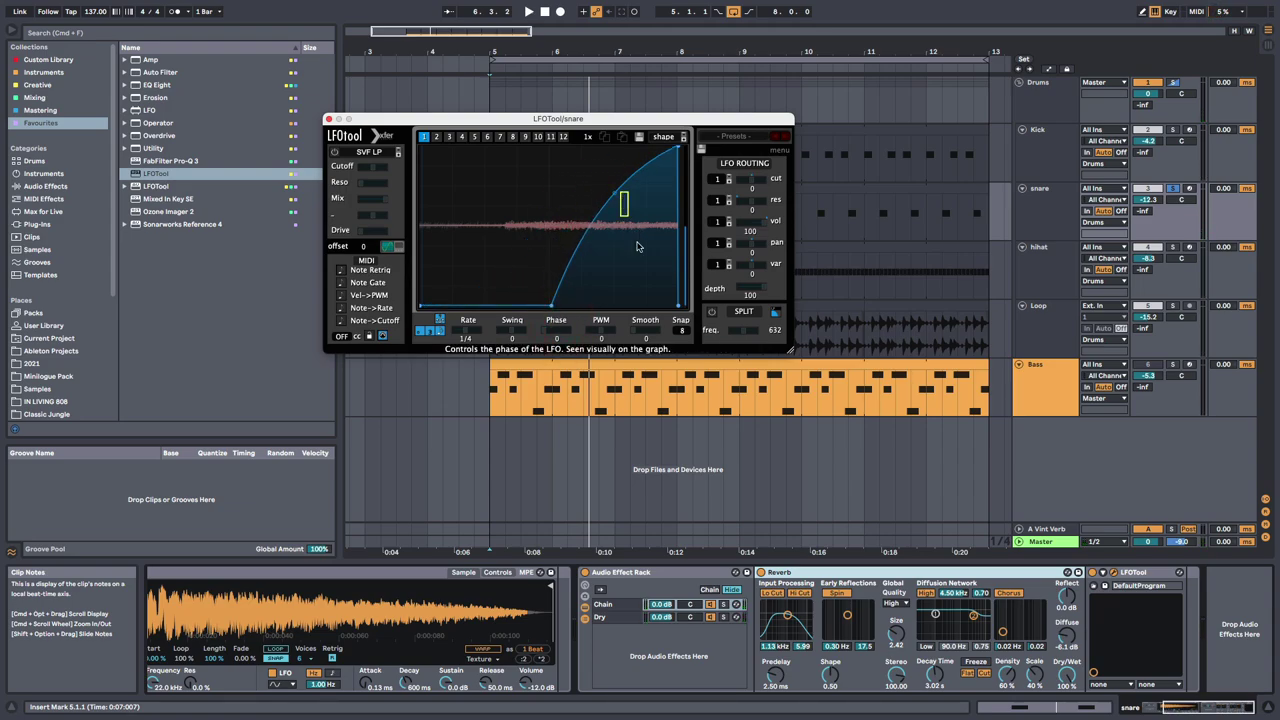
{"action": "key", "text": "space"}
{"action": "mouse_move", "coordinate": [638, 246]}
{"action": "left_mouse_down"}
{"action": "mouse_move", "coordinate": [636, 270]}
{"action": "mouse_move", "coordinate": [631, 240]}
{"action": "left_mouse_up"}
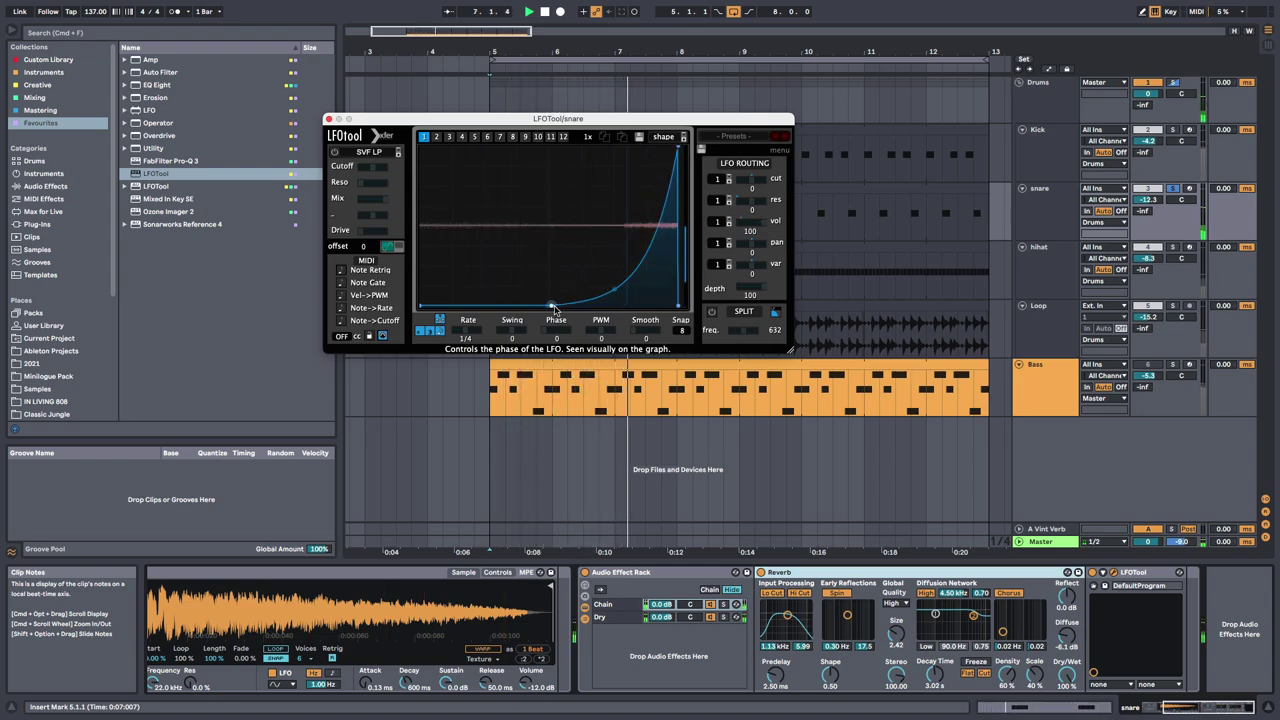
{"action": "left_click_drag", "start_coordinate": [555, 308], "coordinate": [512, 306]}
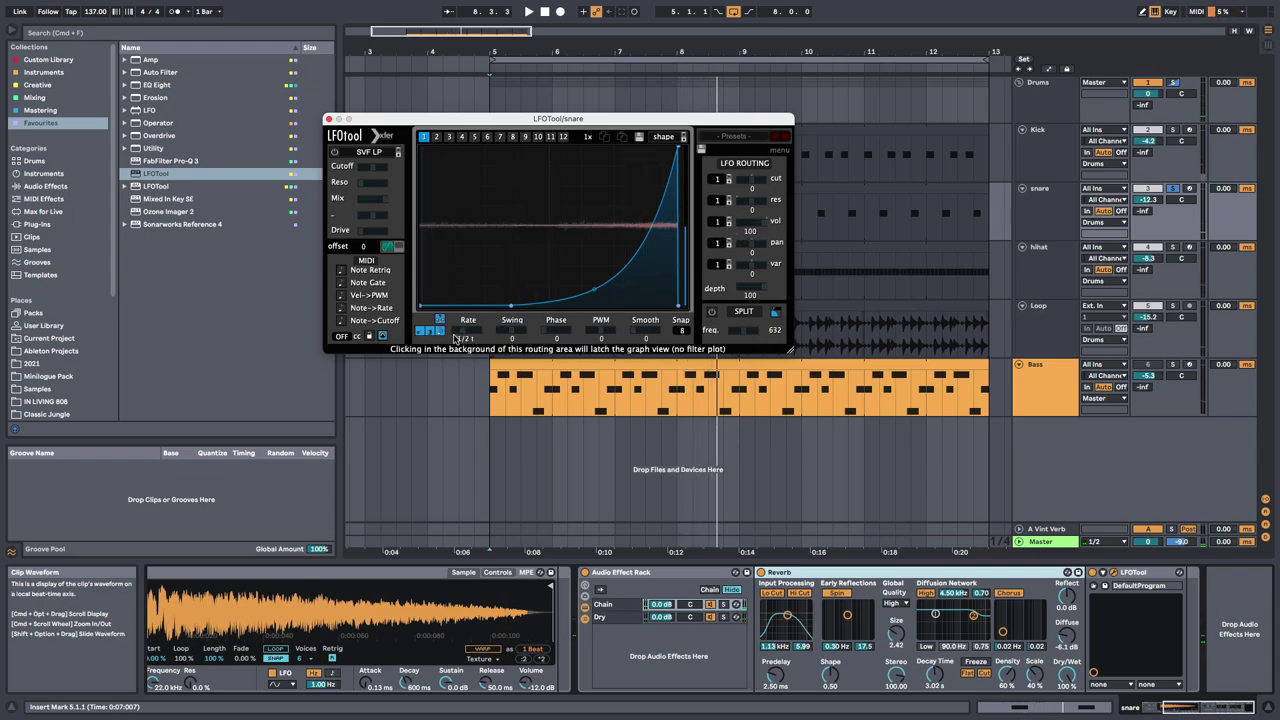
Step: Set the LFO rate to a straight 1/2, pull the curve's midpoint down, and close LFOTool
{"action": "left_click_drag", "start_coordinate": [464, 336], "coordinate": [452, 336]}
{"action": "left_click", "coordinate": [421, 330]}
{"action": "left_click", "coordinate": [430, 330]}
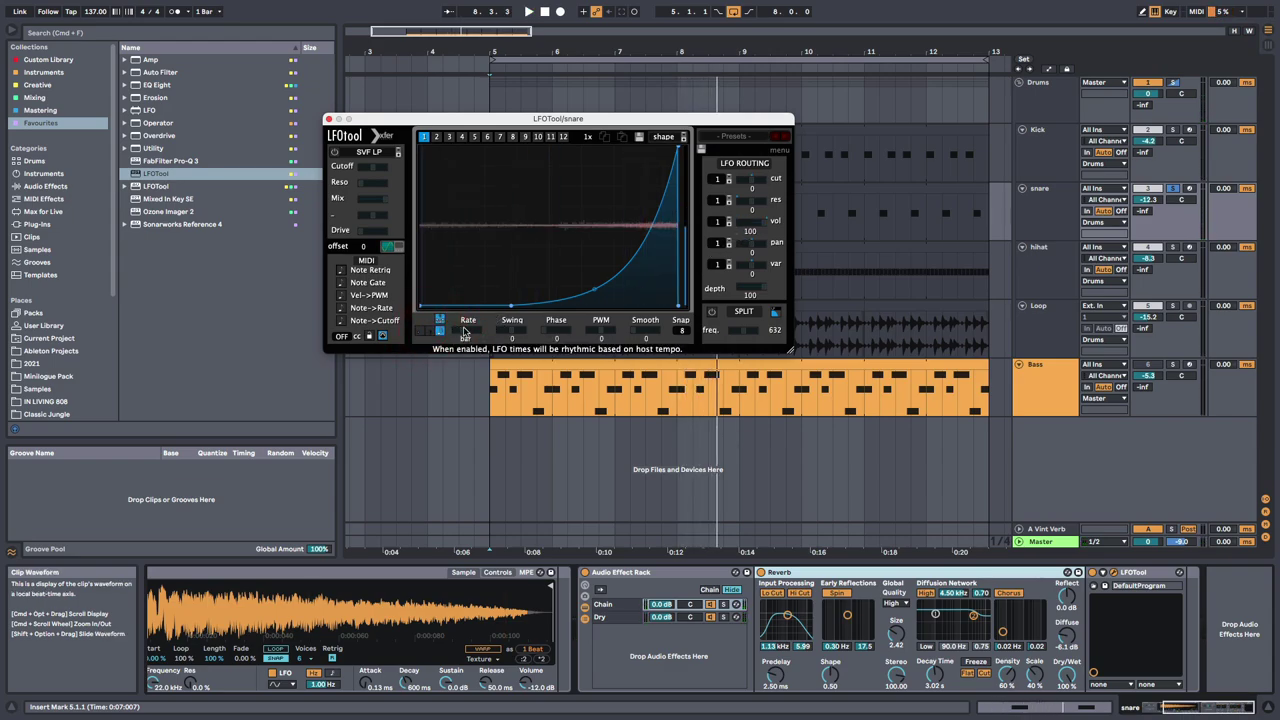
{"action": "key", "text": "space"}
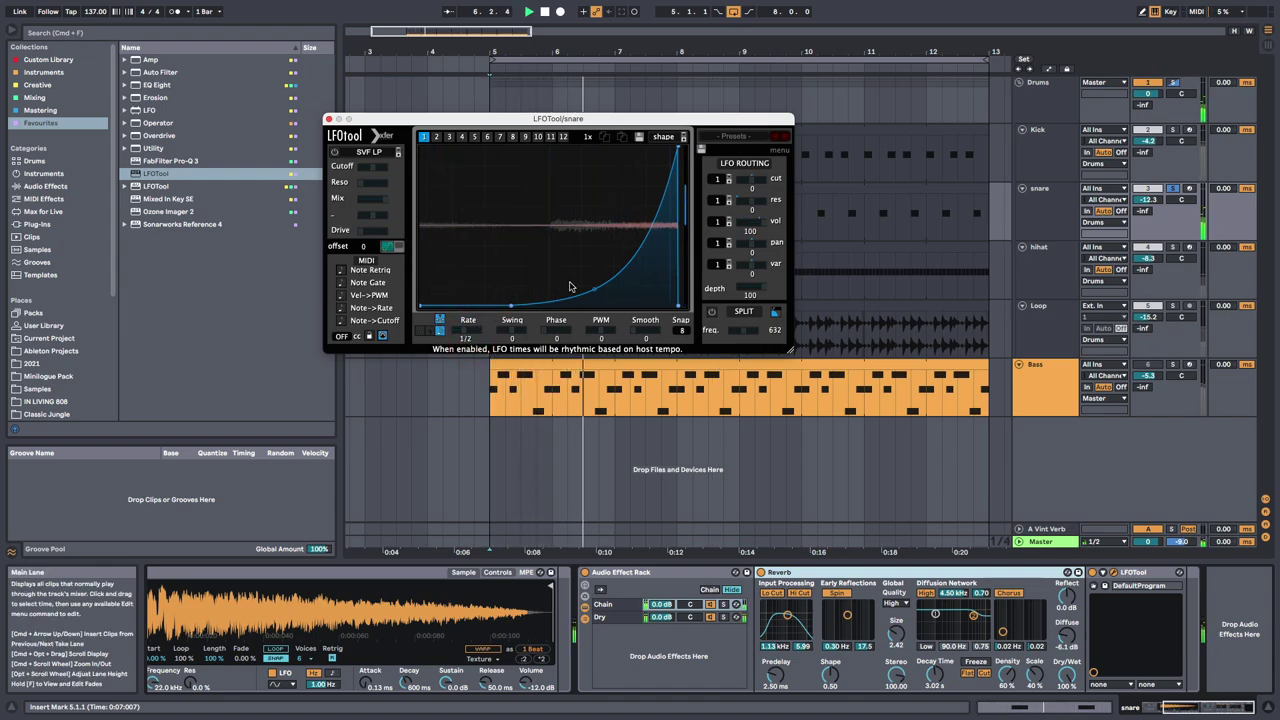
{"action": "left_click_drag", "start_coordinate": [595, 290], "coordinate": [601, 303]}
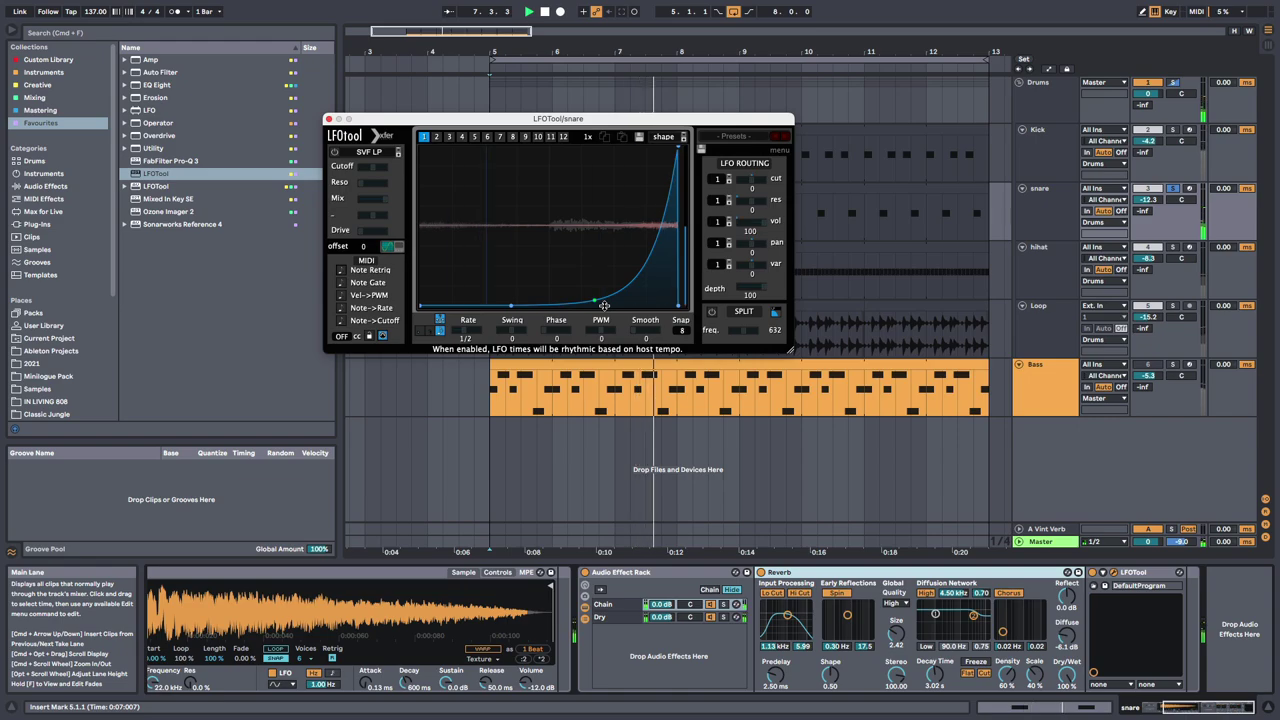
{"action": "left_click", "coordinate": [329, 119]}
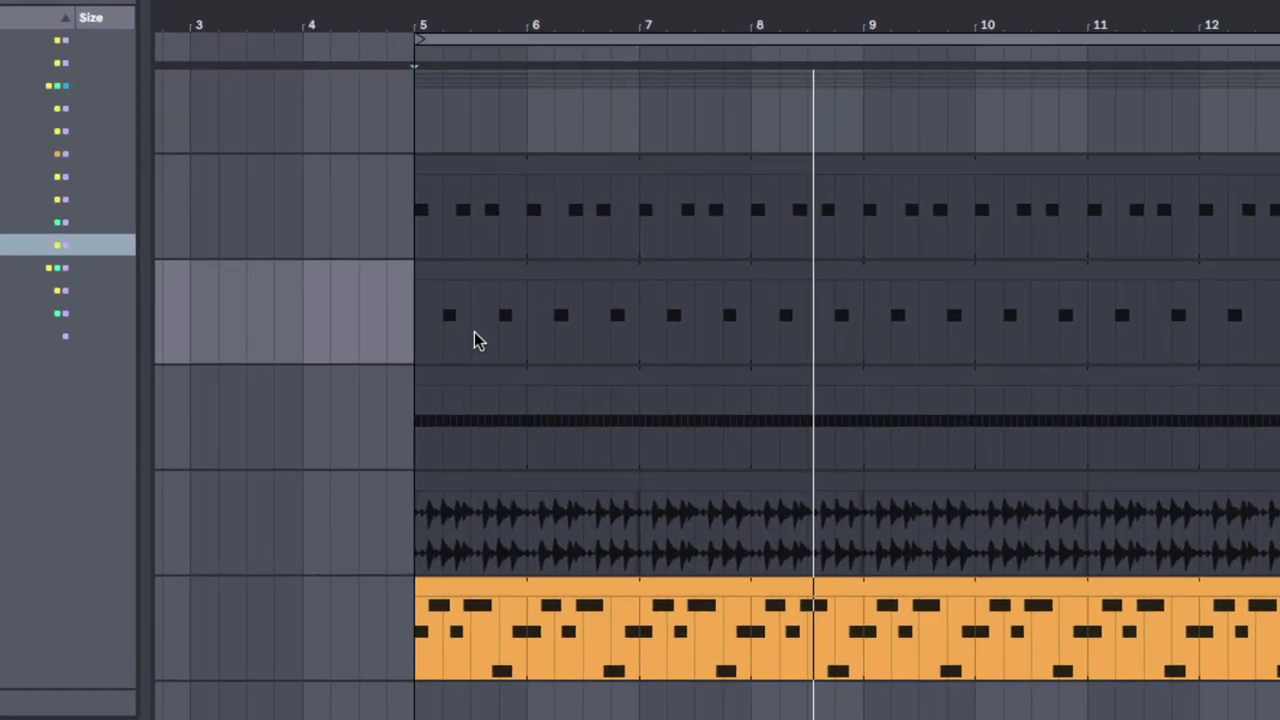
Step: Set the playback start to bar 5 on the snare track, reopen LFOTool and play
{"action": "left_click_drag", "start_coordinate": [523, 227], "coordinate": [539, 227]}
{"action": "left_click", "coordinate": [448, 340]}
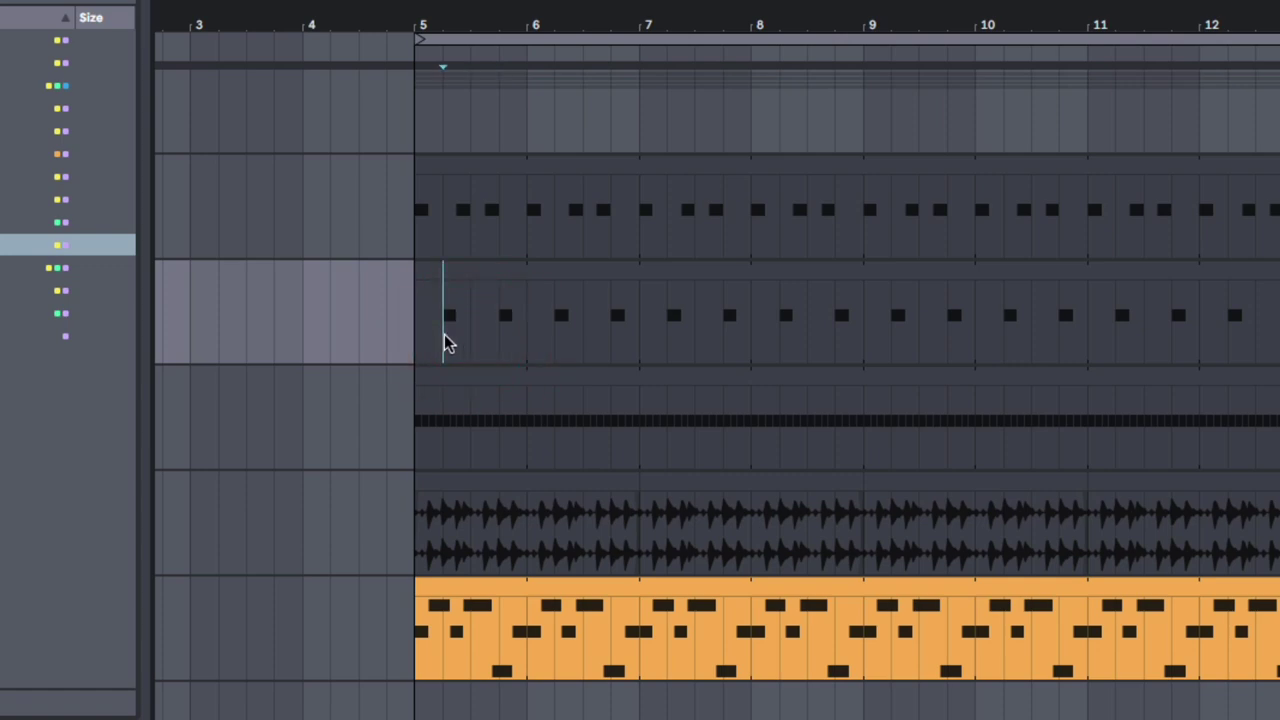
{"action": "left_click", "coordinate": [423, 329]}
{"action": "key", "text": "super+alt+p"}
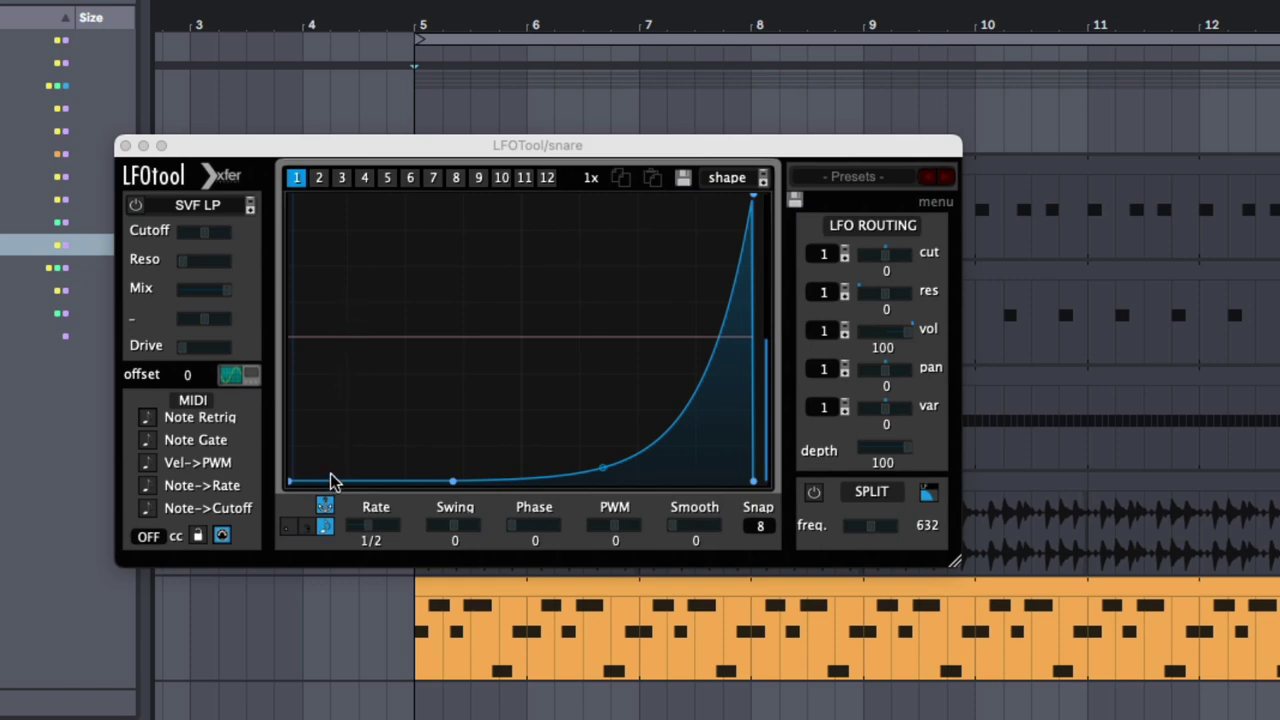
{"action": "key", "text": "space"}
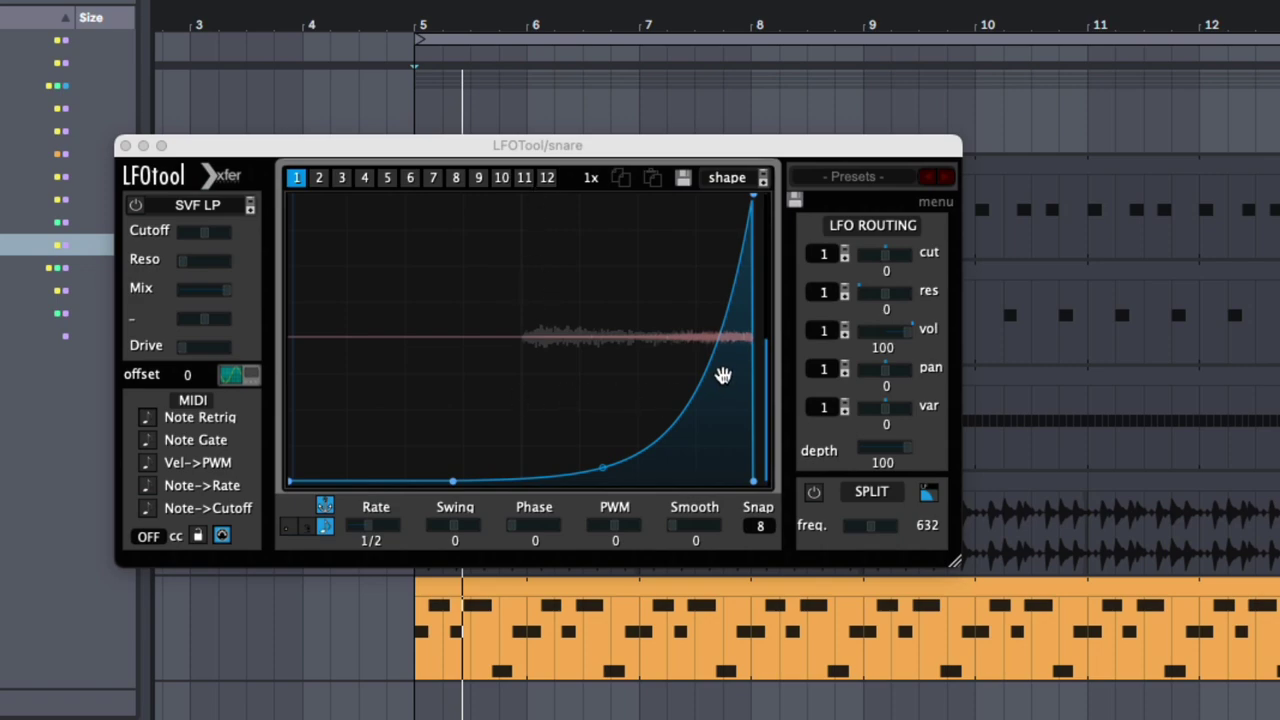
Step: Hide LFOTool's waveform overlay and switch on Note Retrig
{"action": "left_click", "coordinate": [524, 348]}
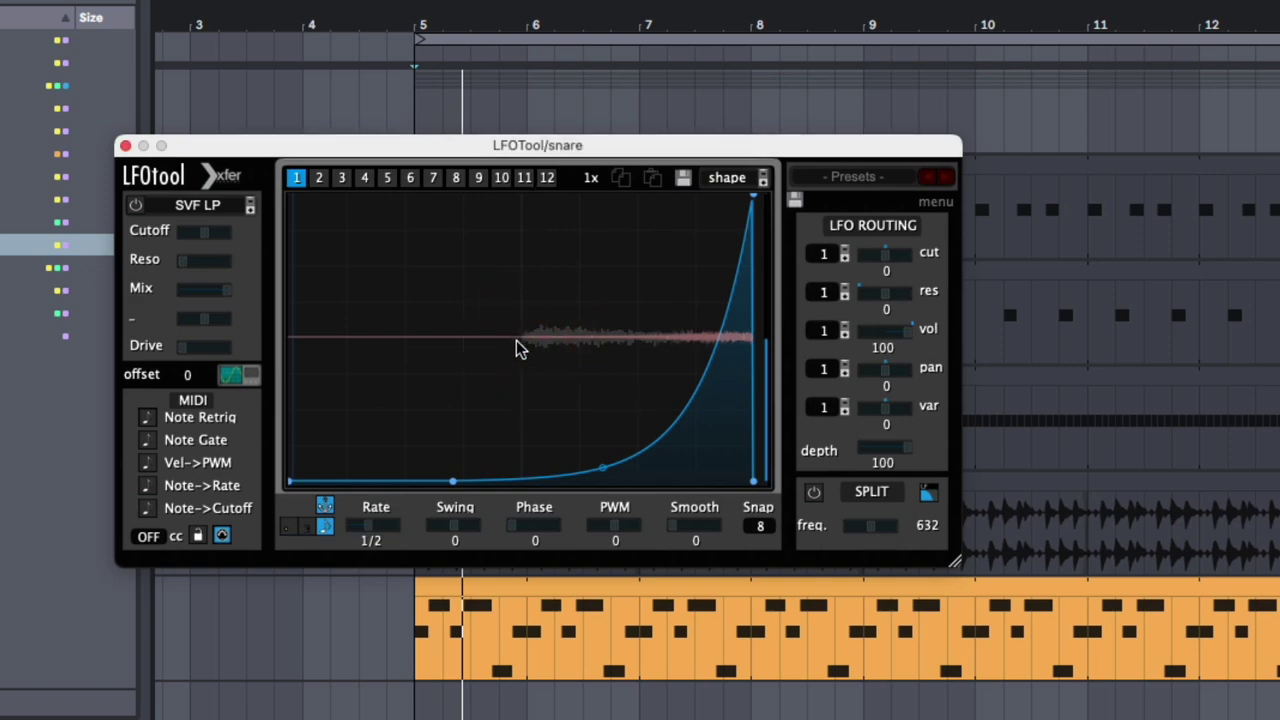
{"action": "mouse_move", "coordinate": [262, 347]}
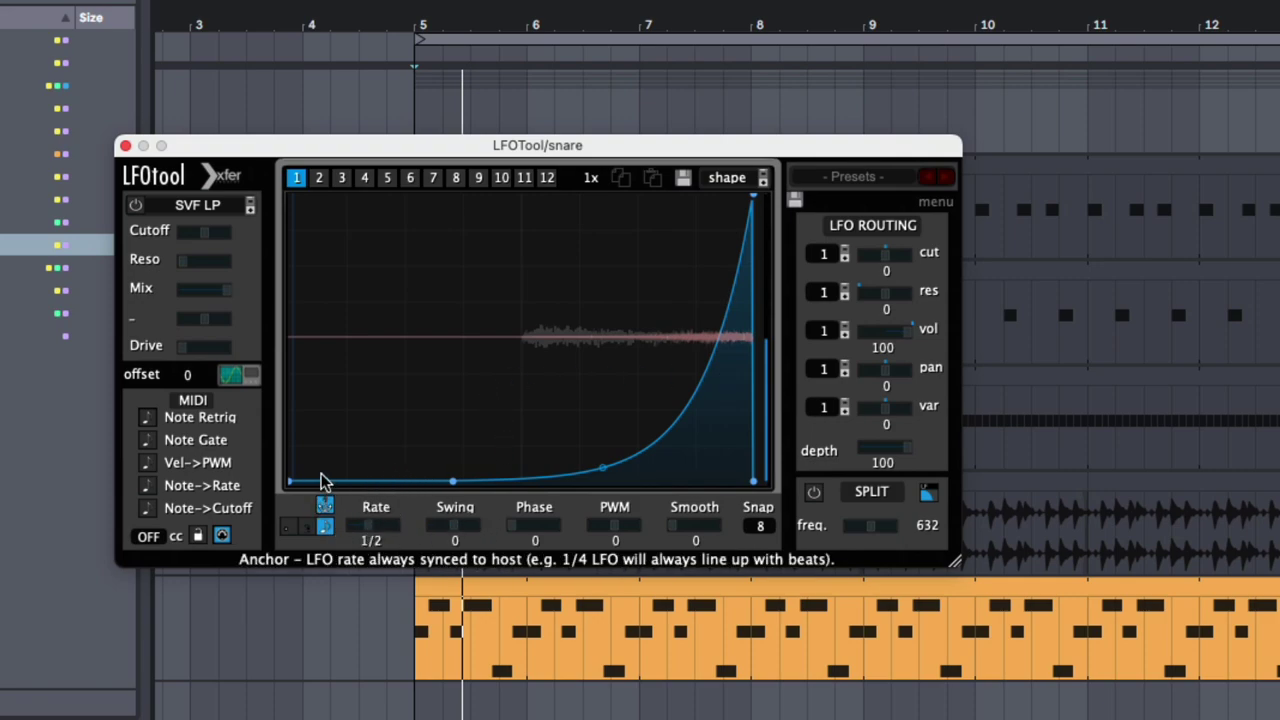
{"action": "left_click", "coordinate": [238, 374]}
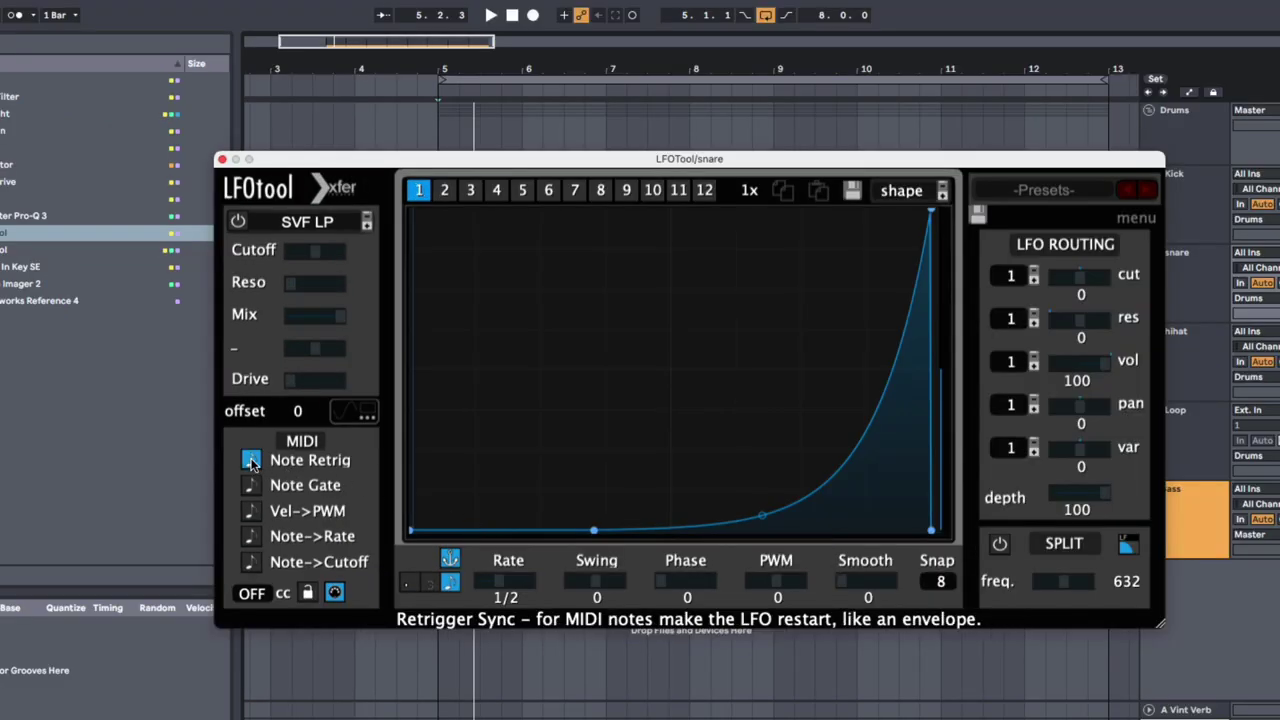
{"action": "left_click", "coordinate": [251, 461]}
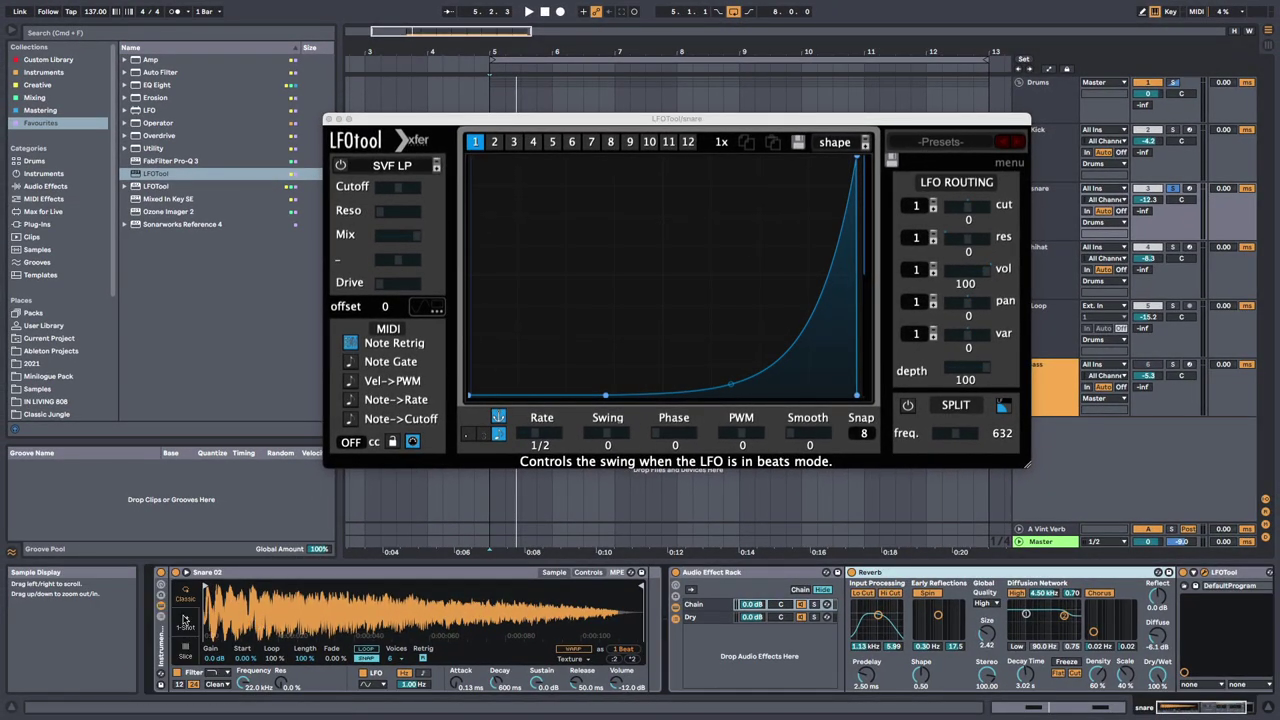
Step: Create a new chain in the snare's Instrument Rack and load External Instrument into it
{"action": "left_click", "coordinate": [183, 620]}
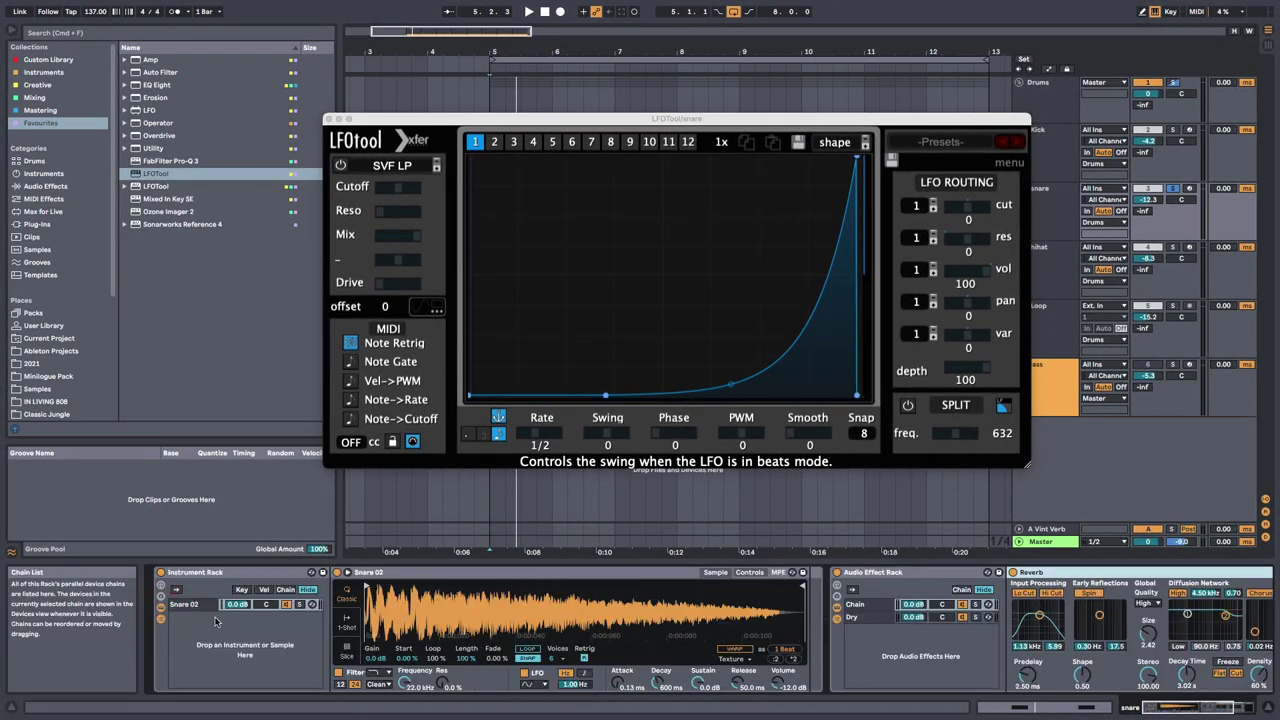
{"action": "right_click", "coordinate": [215, 618]}
{"action": "left_click", "coordinate": [228, 634]}
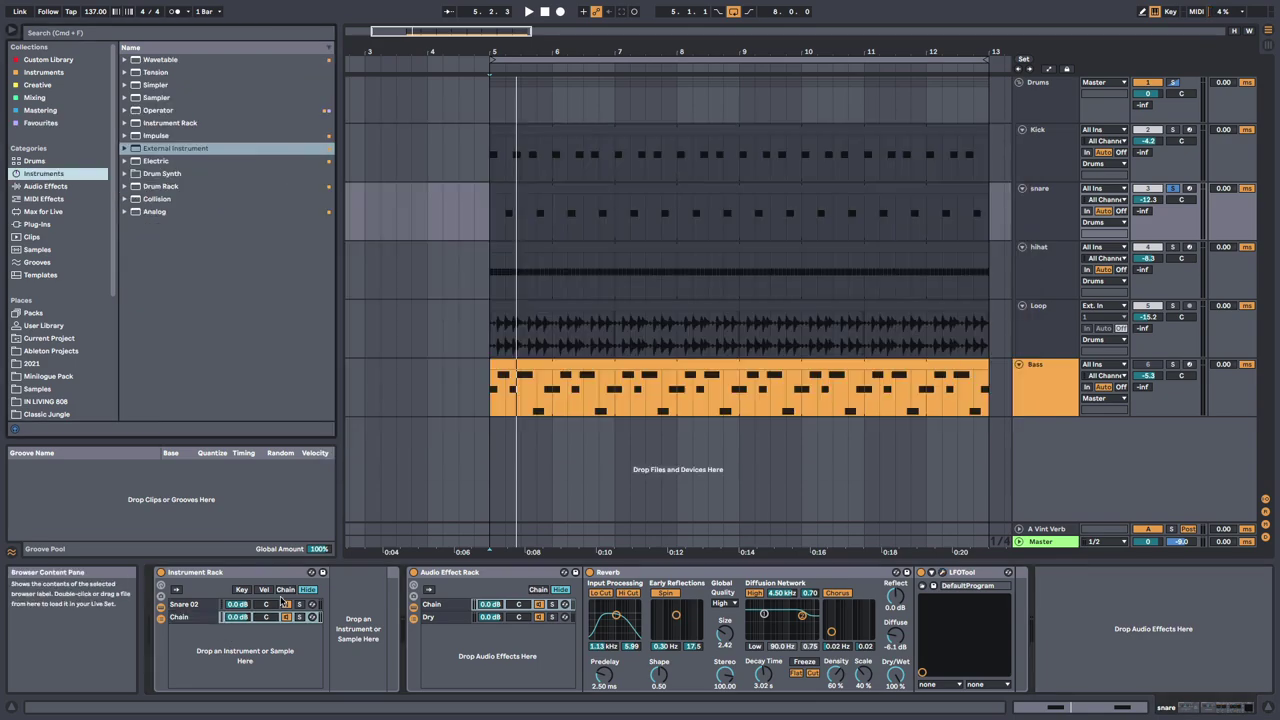
{"action": "left_click", "coordinate": [379, 663]}
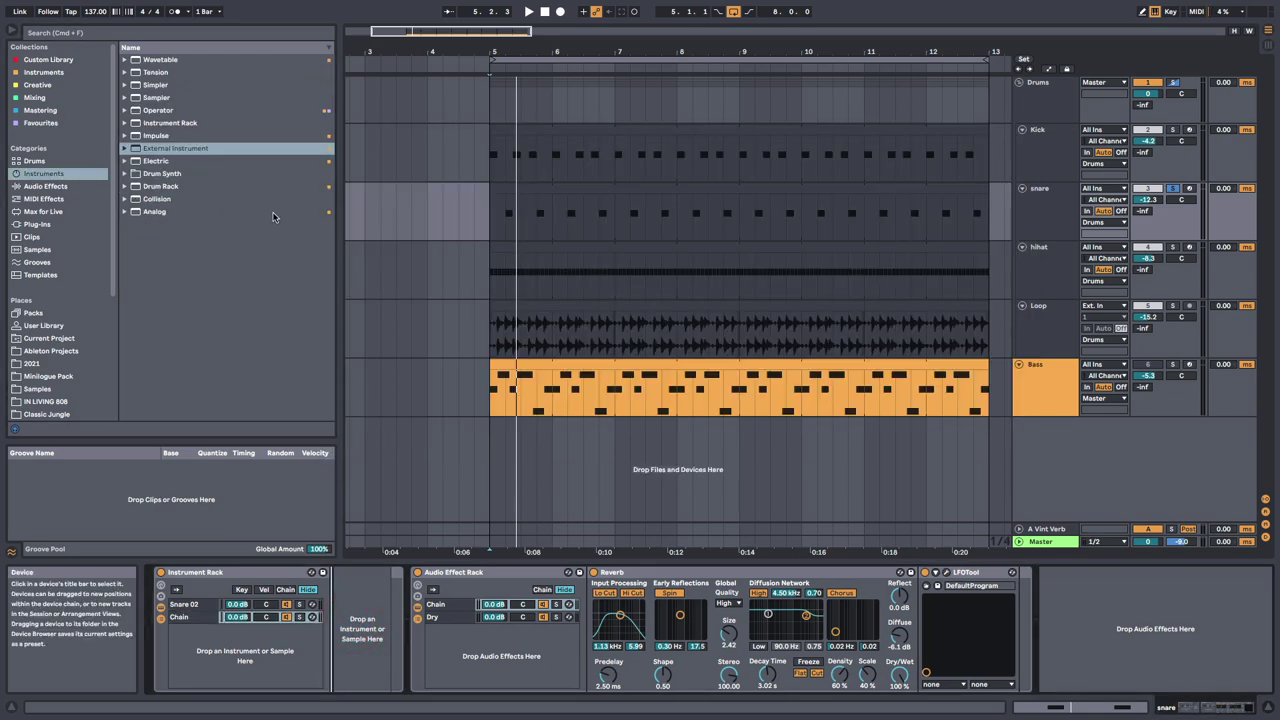
{"action": "left_click_drag", "start_coordinate": [189, 149], "coordinate": [248, 143]}
{"action": "left_click_drag", "start_coordinate": [378, 590], "coordinate": [358, 612]}
Step: Route the External Instrument's MIDI To snare / 1-LFOTool and open the LFOTool window
{"action": "left_click", "coordinate": [357, 594]}
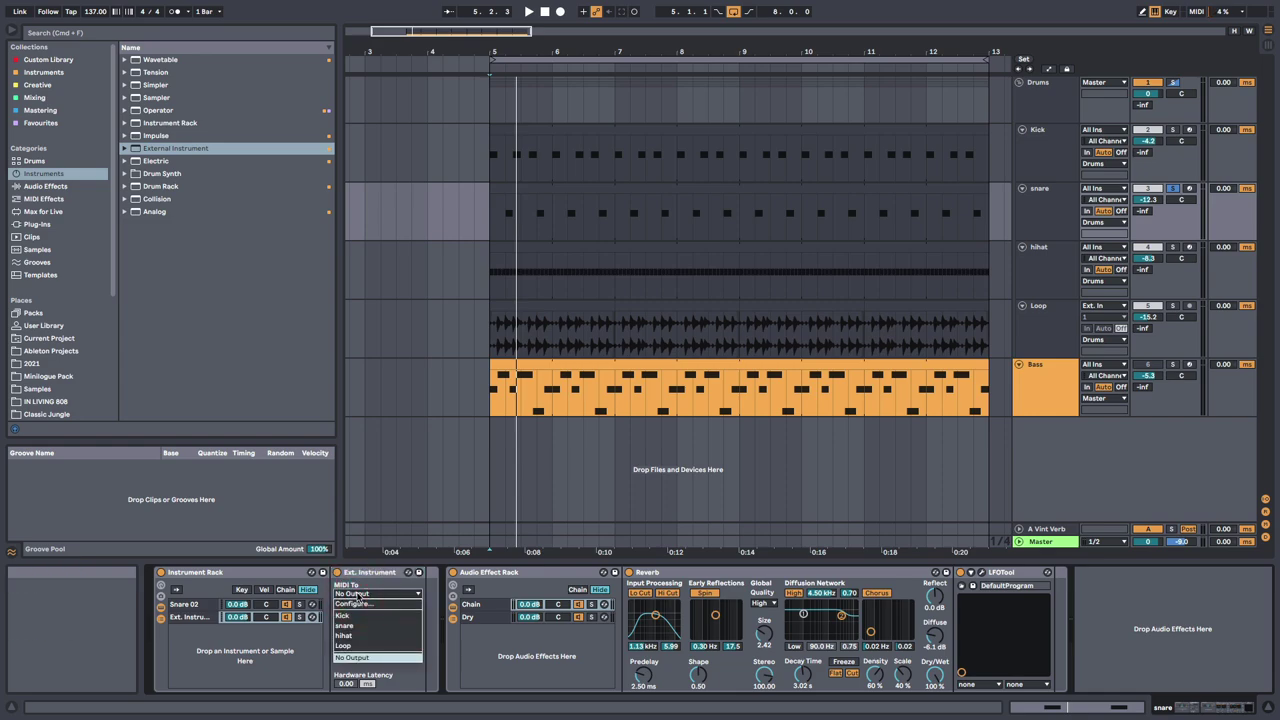
{"action": "left_click", "coordinate": [350, 628]}
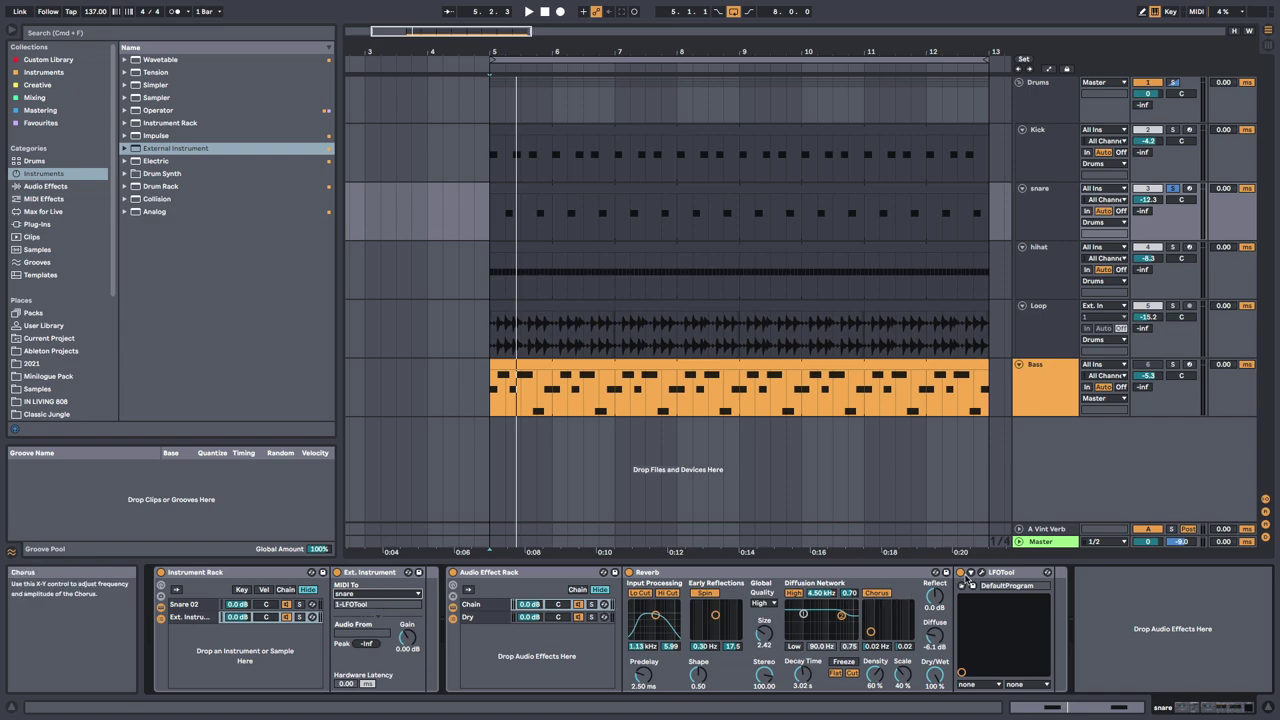
{"action": "left_click", "coordinate": [962, 586]}
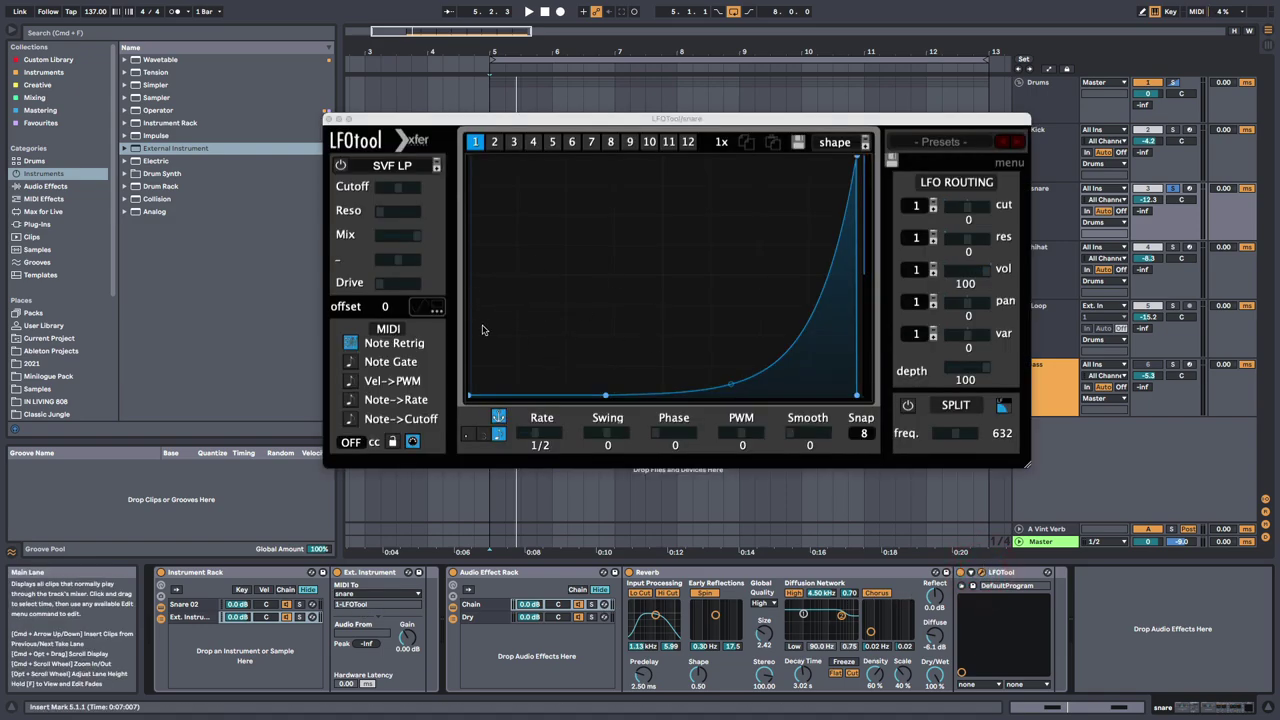
Step: Show the waveform on LFOTool's graph and raise the curve's middle point for a gentler rise
{"action": "left_click_drag", "start_coordinate": [603, 122], "coordinate": [379, 332]}
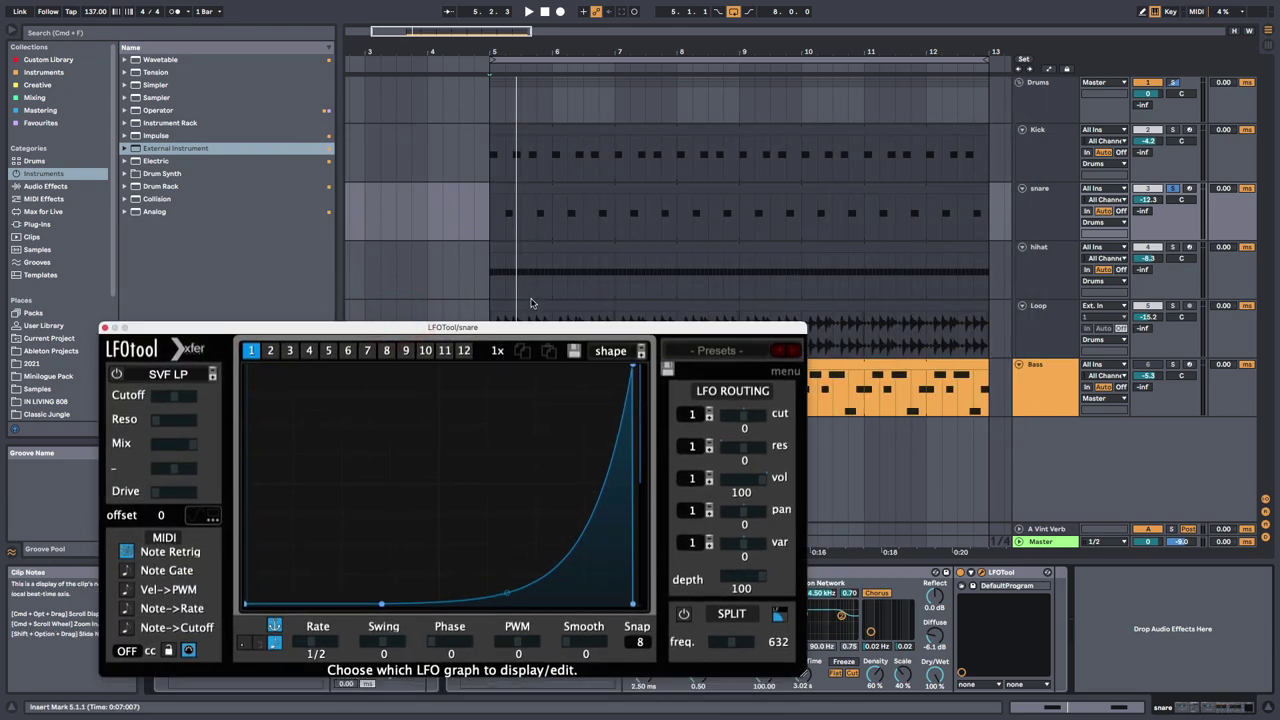
{"action": "left_click_drag", "start_coordinate": [548, 329], "coordinate": [640, 168]}
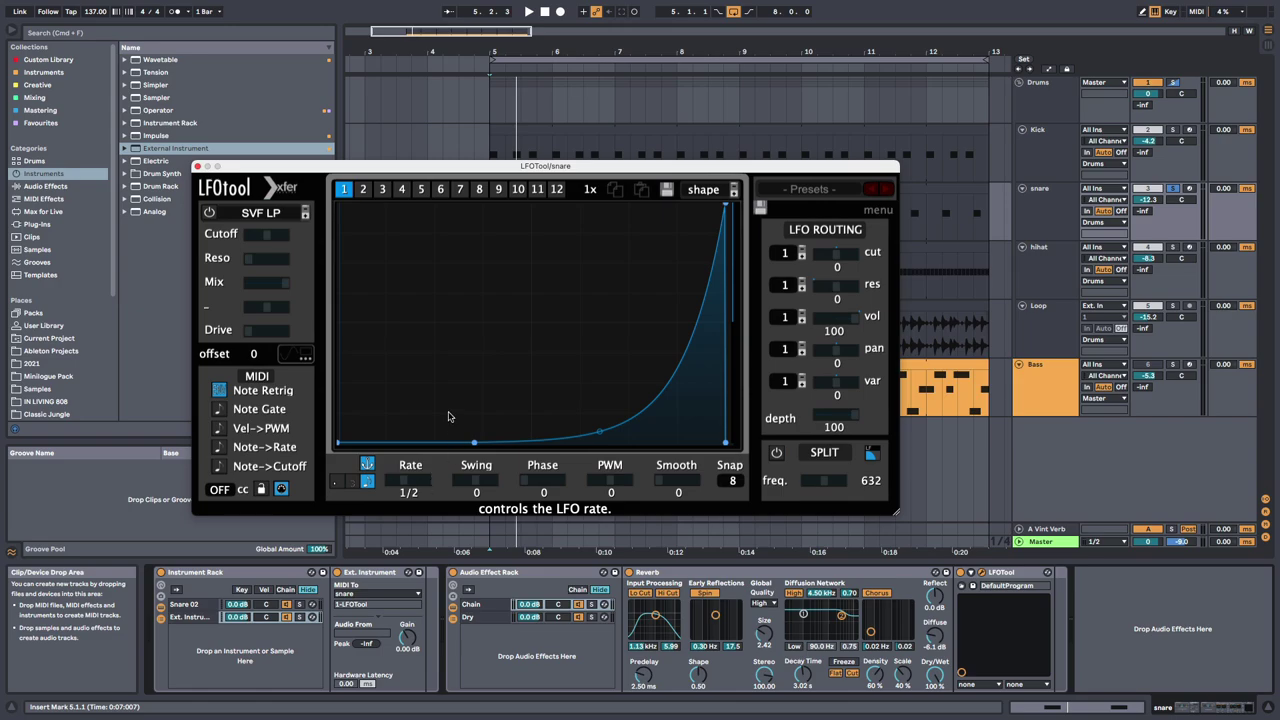
{"action": "left_click_drag", "start_coordinate": [617, 166], "coordinate": [679, 149]}
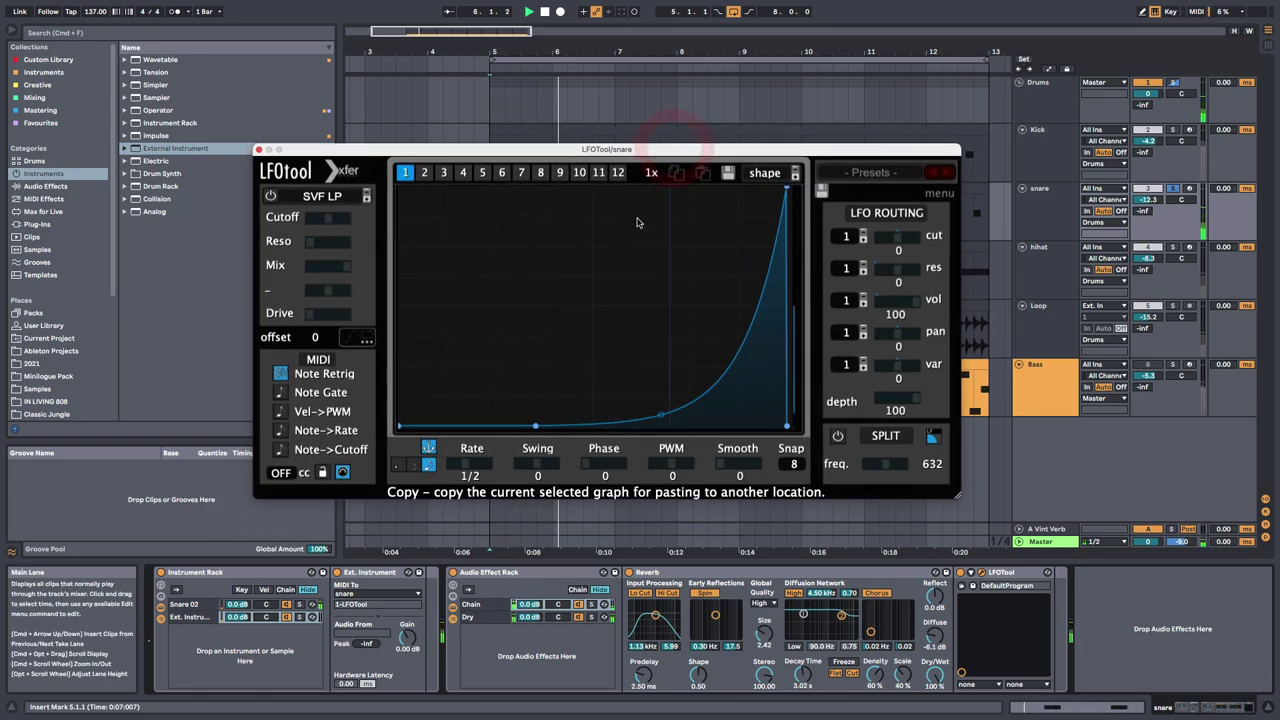
{"action": "left_click", "coordinate": [354, 337]}
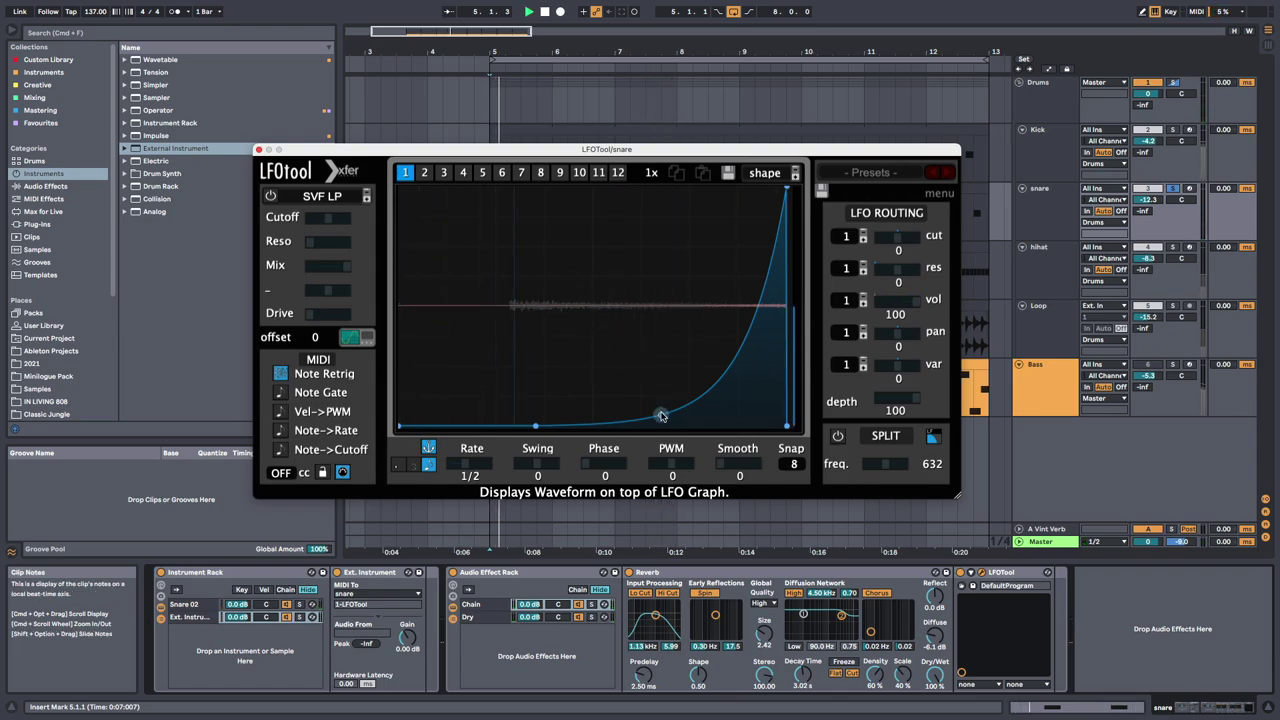
{"action": "mouse_move", "coordinate": [660, 414]}
{"action": "left_mouse_down"}
{"action": "mouse_move", "coordinate": [658, 370]}
{"action": "mouse_move", "coordinate": [660, 400]}
{"action": "left_mouse_up"}
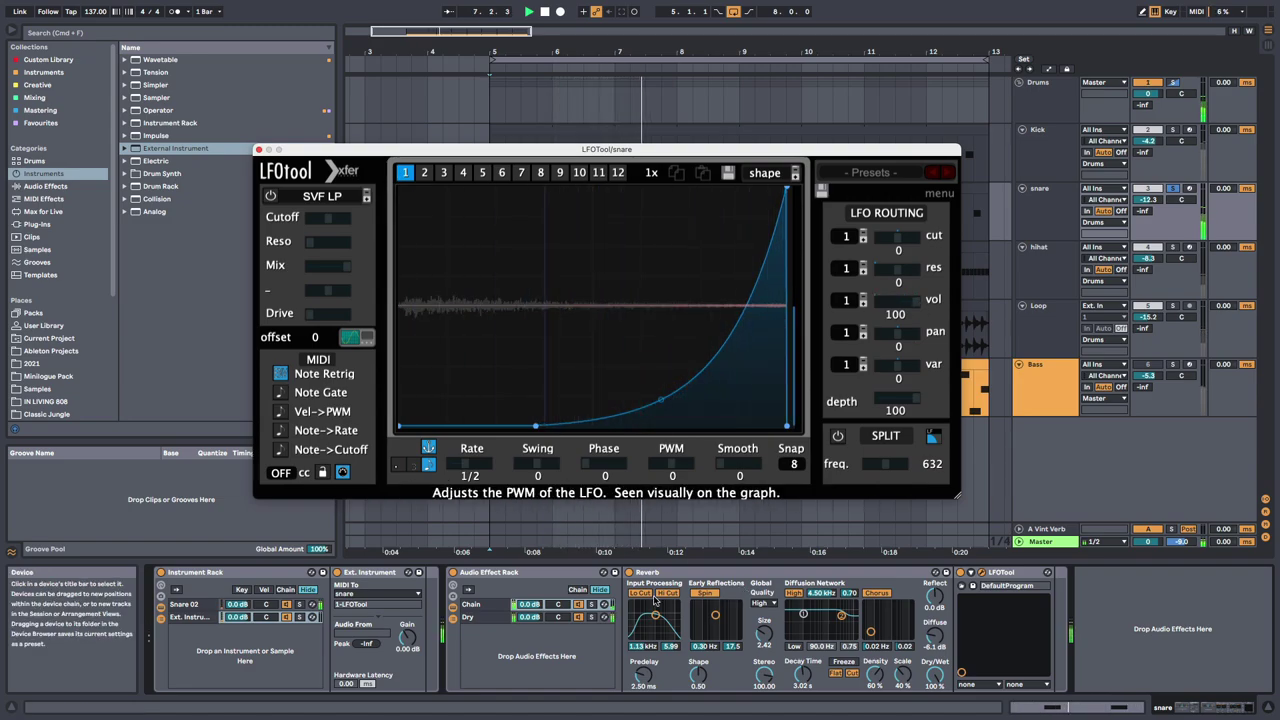
{"action": "key", "text": "space"}
Step: Lengthen the Reverb decay to 4.98 s, set the rack's Chain to 6.0 dB, and play
{"action": "left_click", "coordinate": [802, 675]}
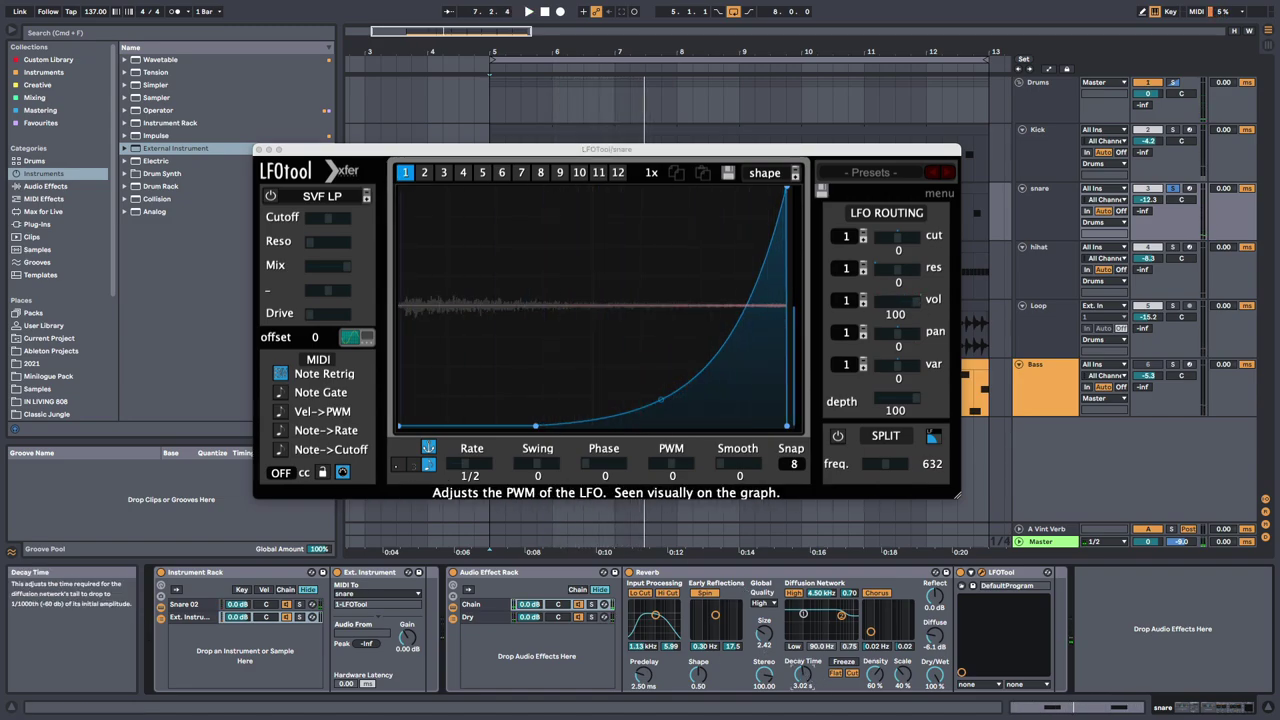
{"action": "left_click", "coordinate": [529, 617]}
{"action": "left_click", "coordinate": [529, 604]}
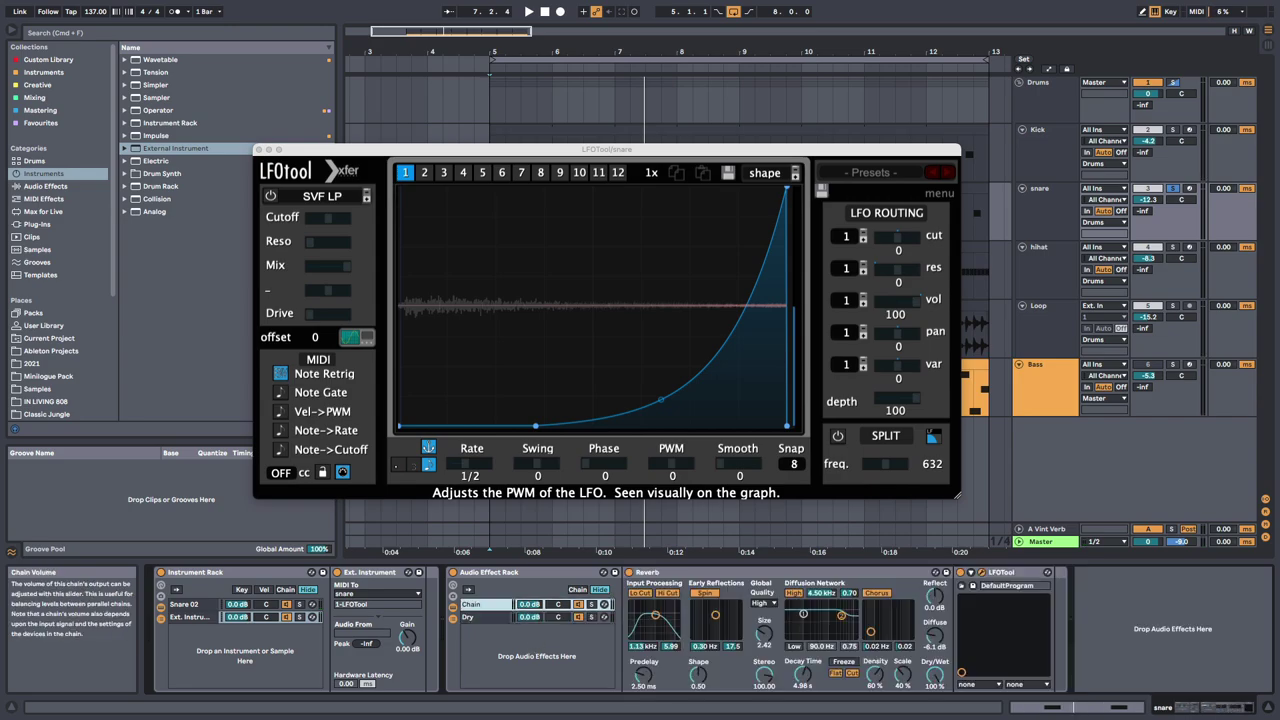
{"action": "key", "text": "space"}
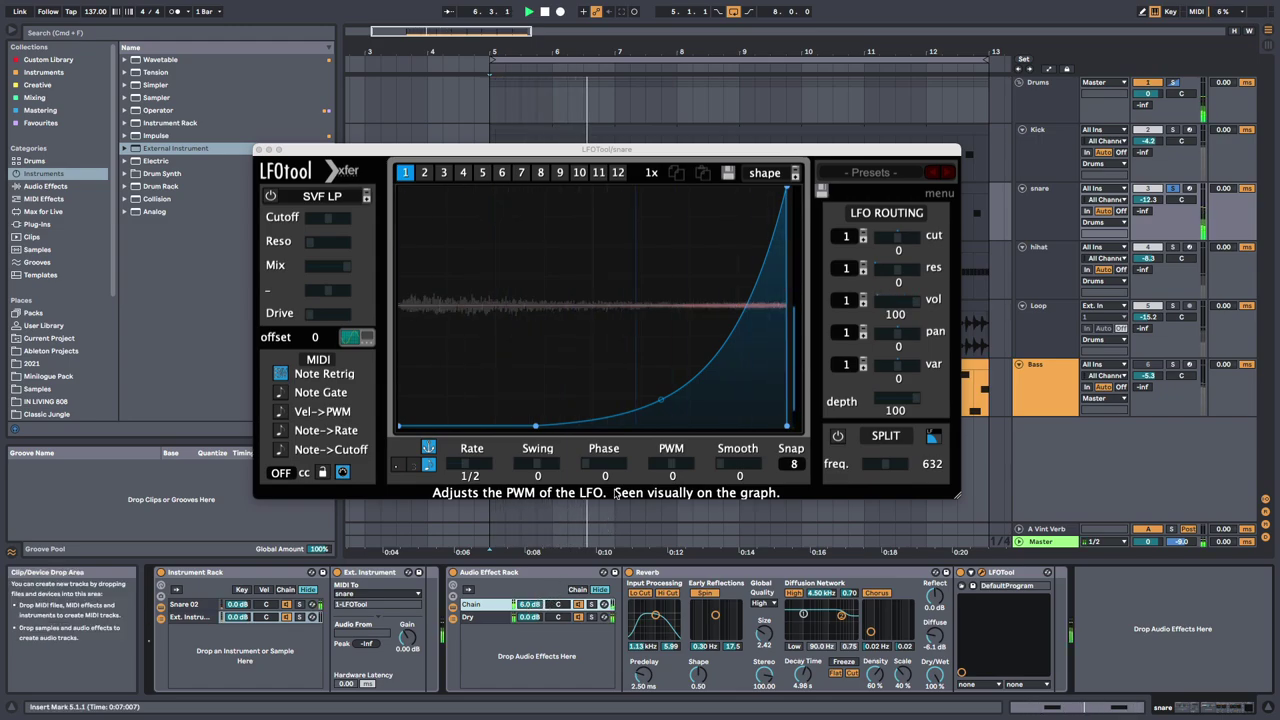
{"action": "left_click_drag", "start_coordinate": [522, 151], "coordinate": [527, 72]}
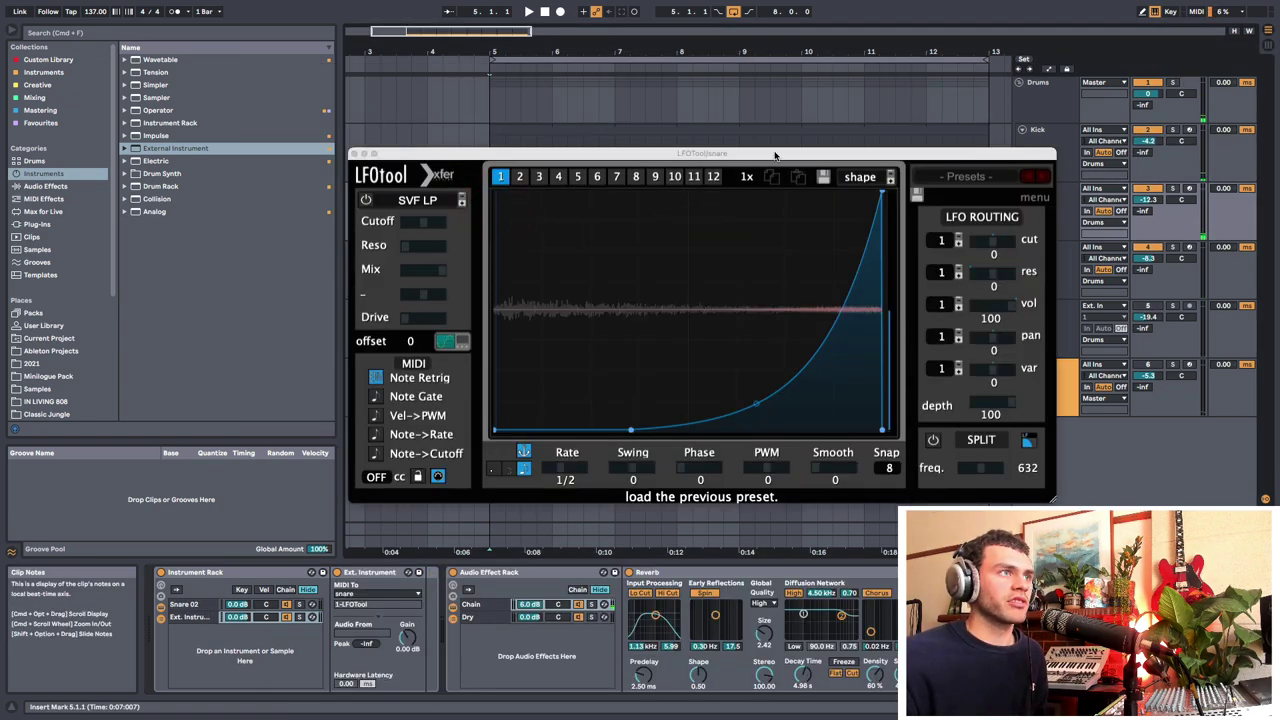
Step: Solo the reverb Chain in the snare's Audio Effect Rack and play to audition it
{"action": "left_click_drag", "start_coordinate": [774, 155], "coordinate": [762, 123]}
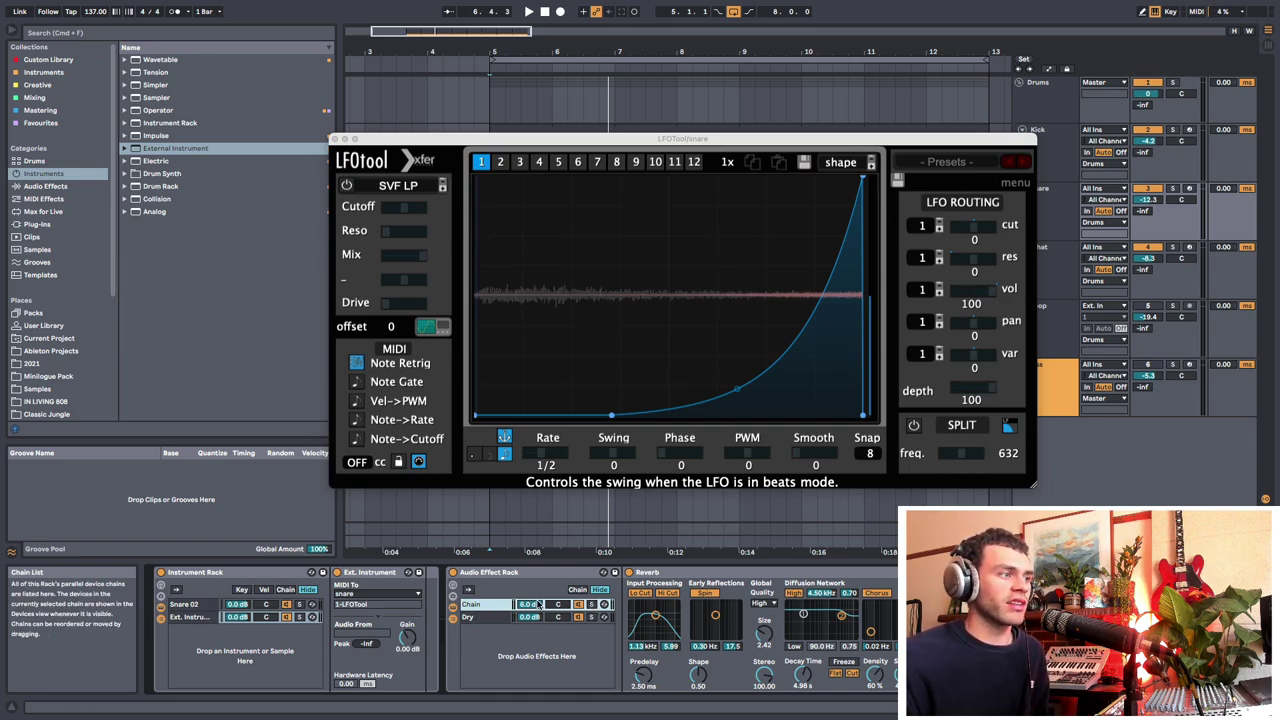
{"action": "left_click", "coordinate": [590, 606]}
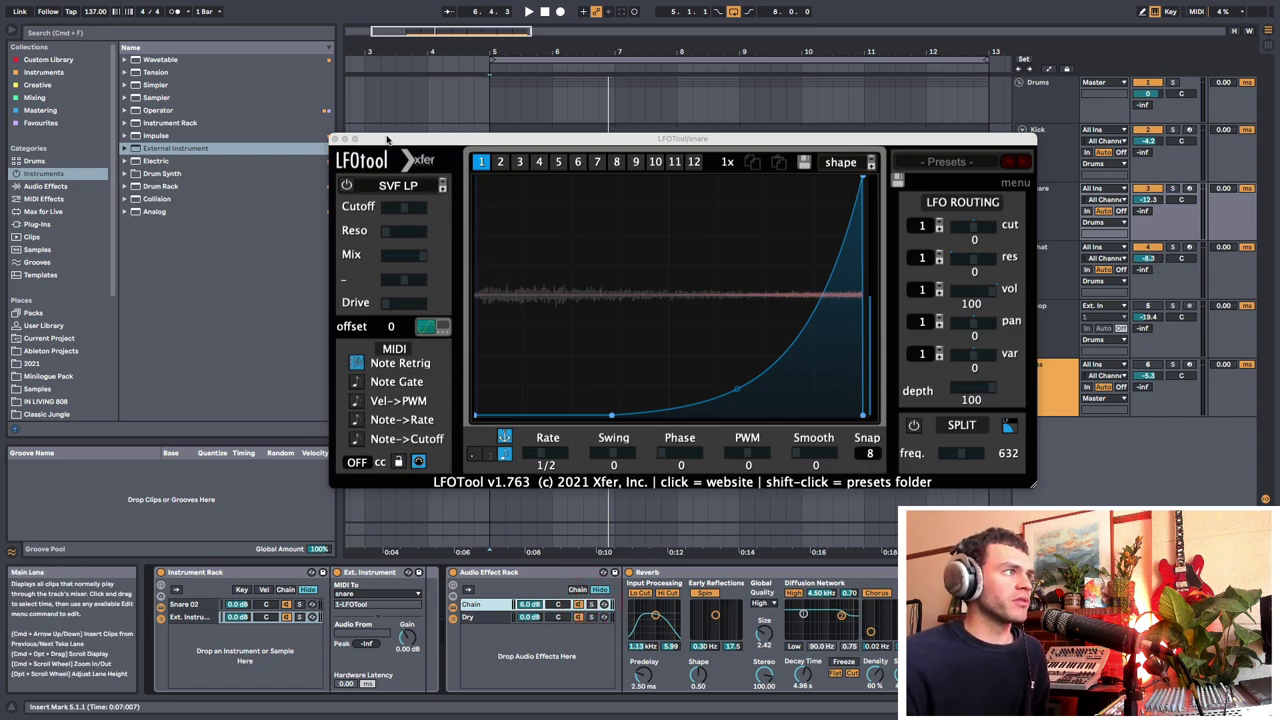
{"action": "left_click_drag", "start_coordinate": [388, 139], "coordinate": [396, 122]}
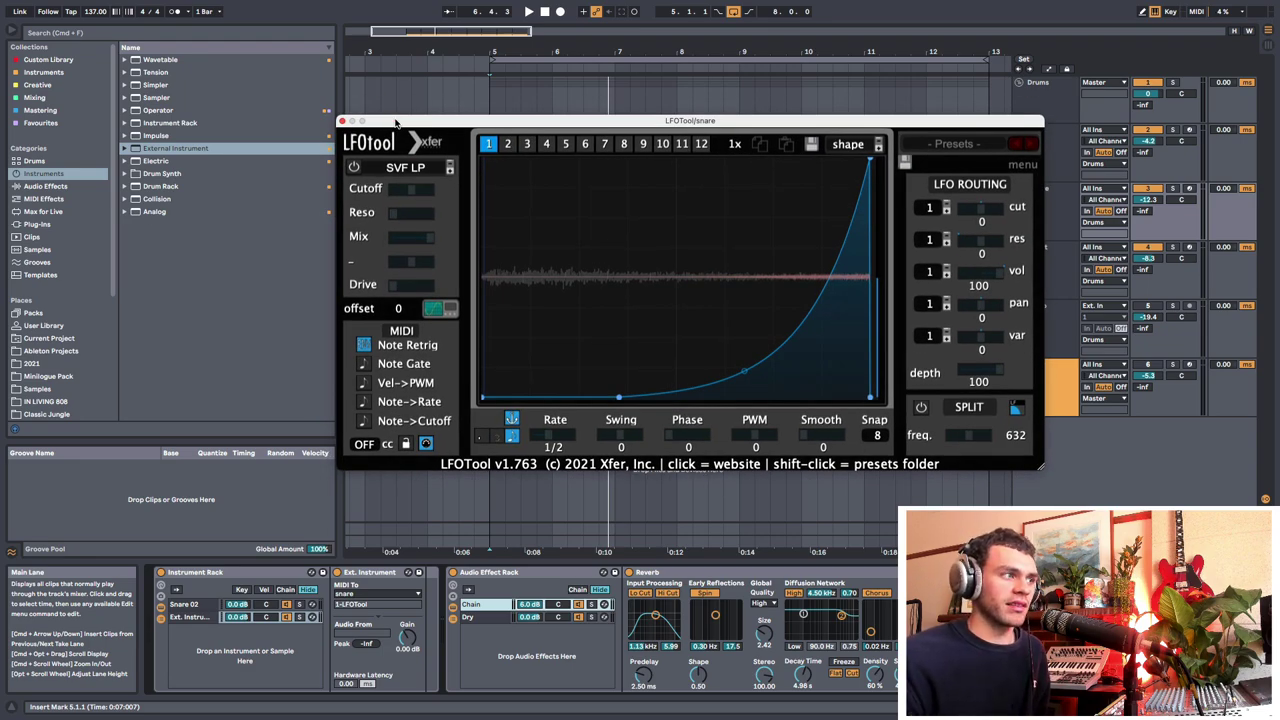
{"action": "left_click_drag", "start_coordinate": [396, 122], "coordinate": [385, 94]}
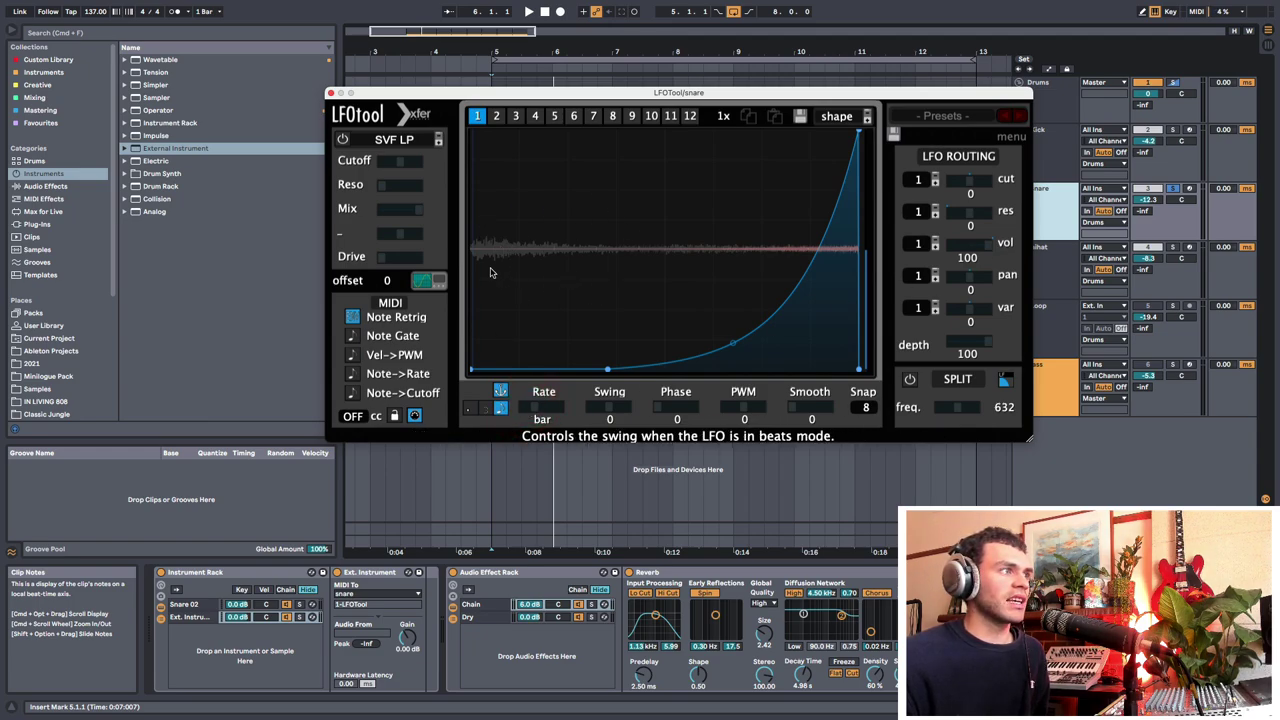
{"action": "key", "text": "space"}
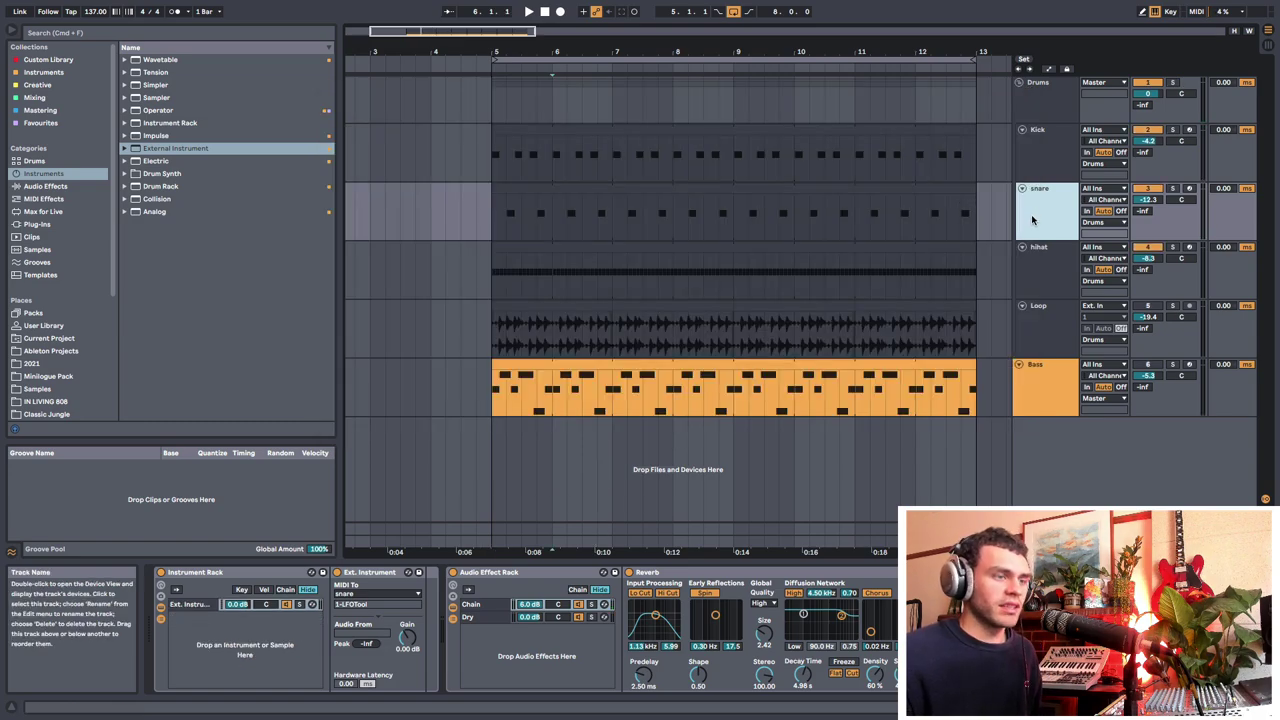
Step: Insert a new MIDI track named 'snare reverb' and move it above the snare track
{"action": "key", "text": "super+shift+t"}
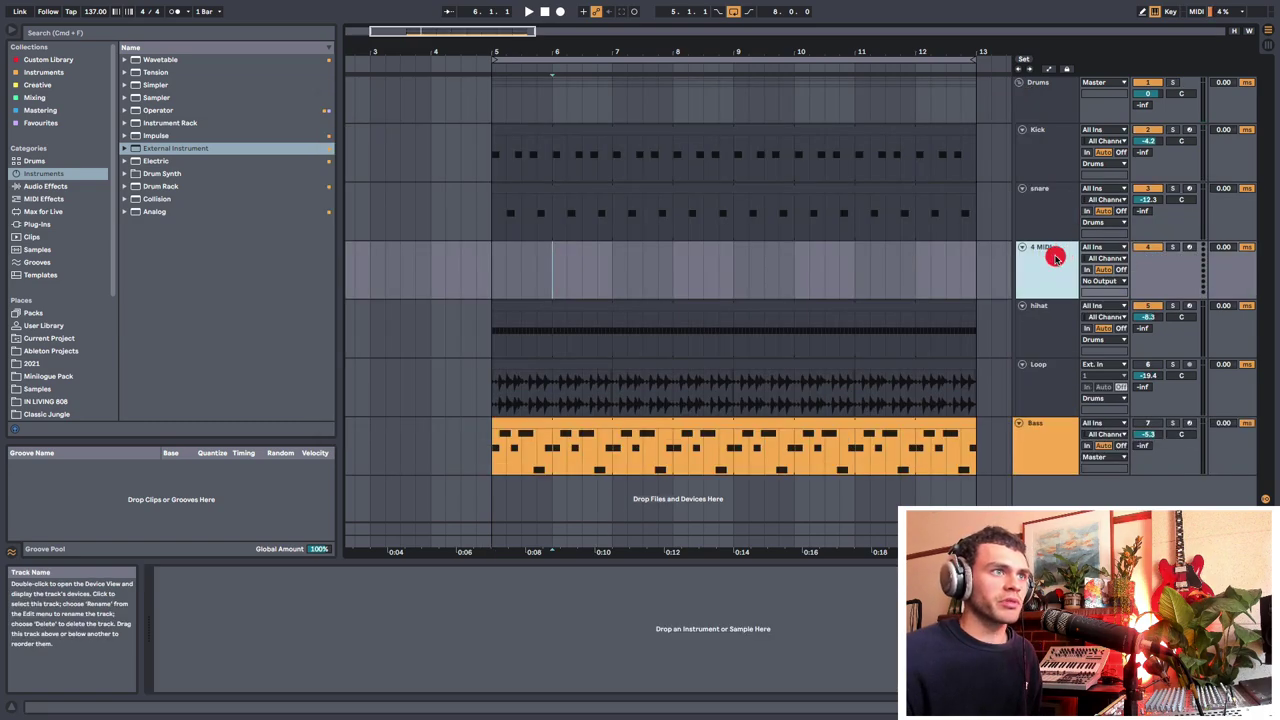
{"action": "key", "text": "super+r"}
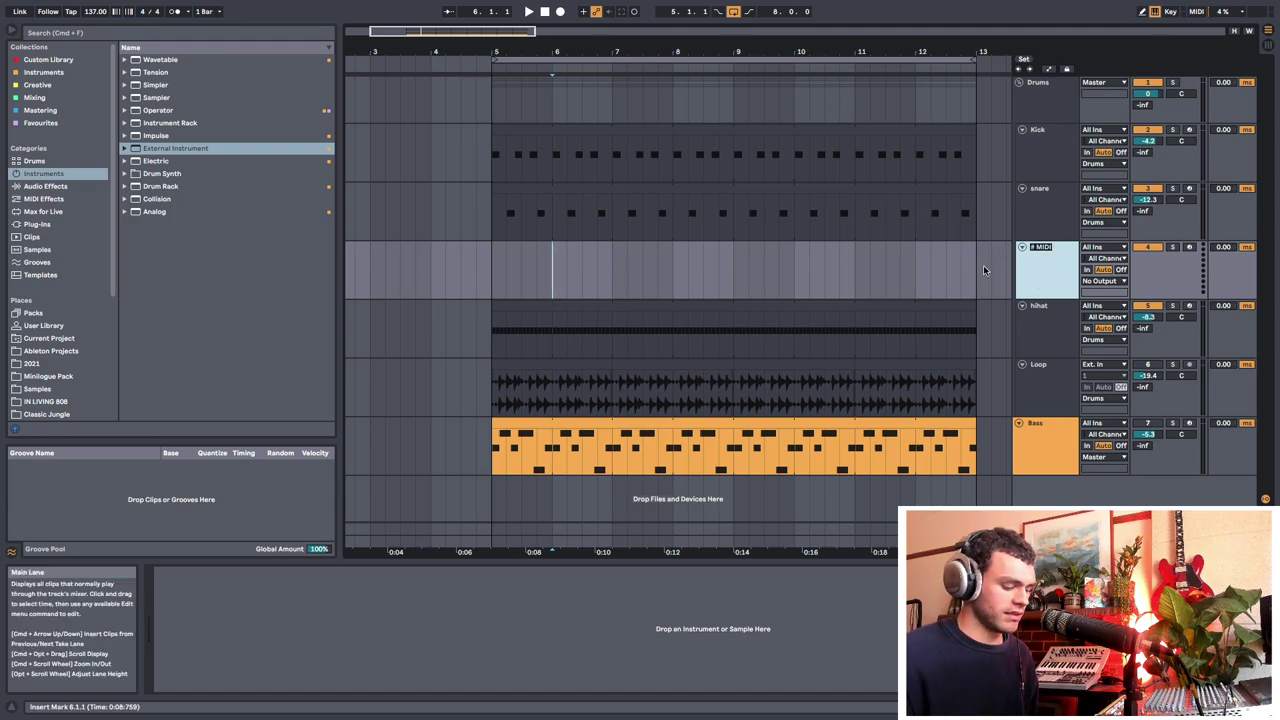
{"action": "type", "text": "snare re"}
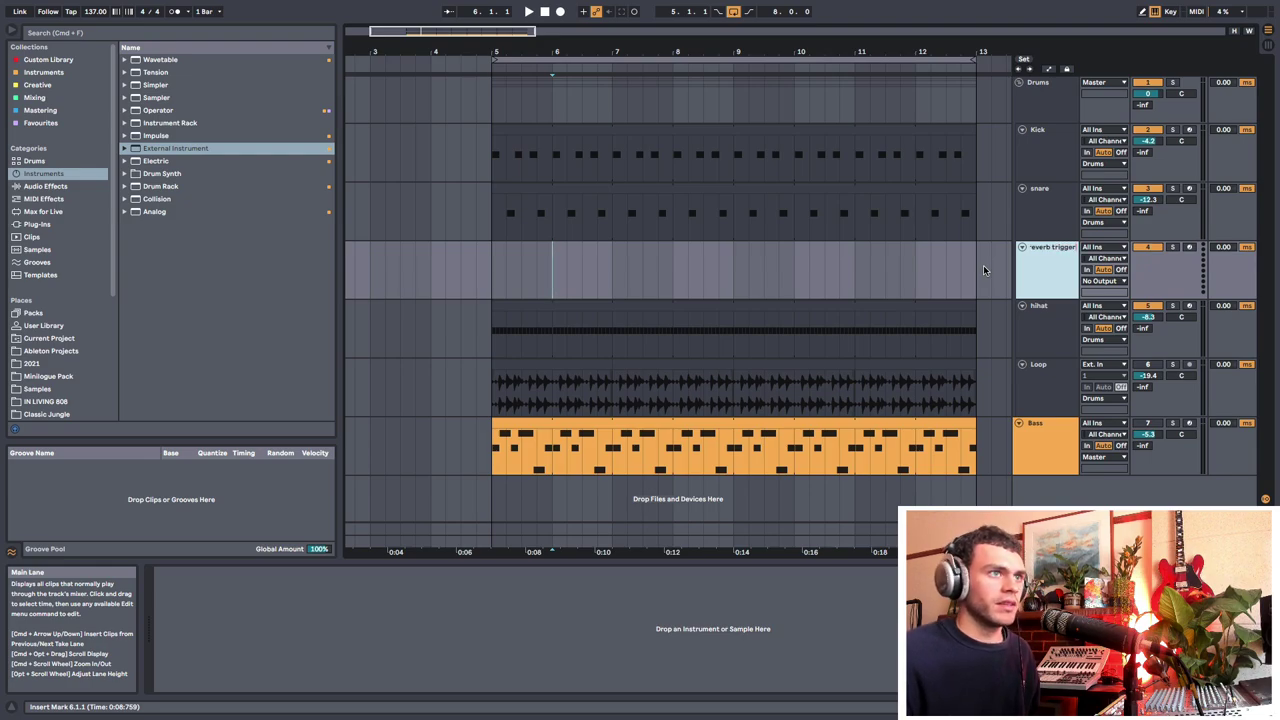
{"action": "left_click", "coordinate": [987, 269]}
{"action": "left_click_drag", "start_coordinate": [1062, 253], "coordinate": [1050, 188]}
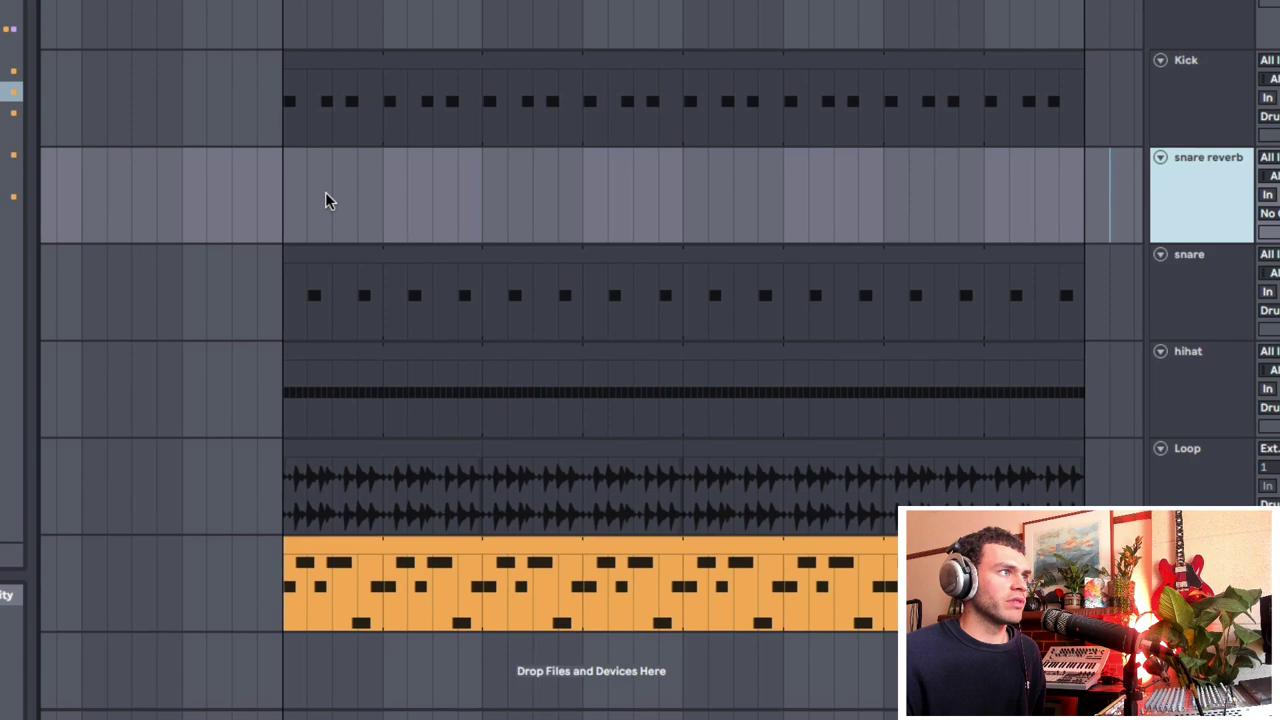
Step: Copy one snare hit near bar 5 onto the snare reverb track
{"action": "left_click", "coordinate": [292, 197]}
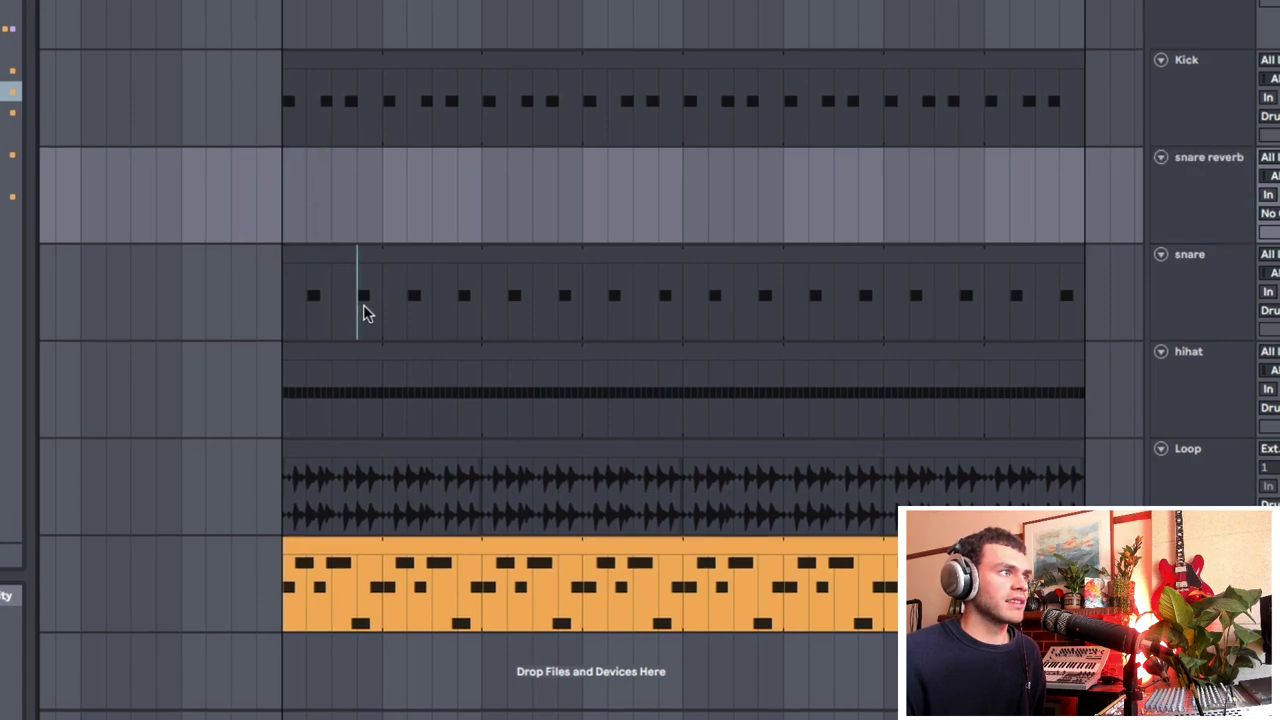
{"action": "left_click", "coordinate": [370, 296]}
{"action": "left_click_drag", "start_coordinate": [369, 251], "coordinate": [371, 197]}
{"action": "left_click", "coordinate": [431, 293]}
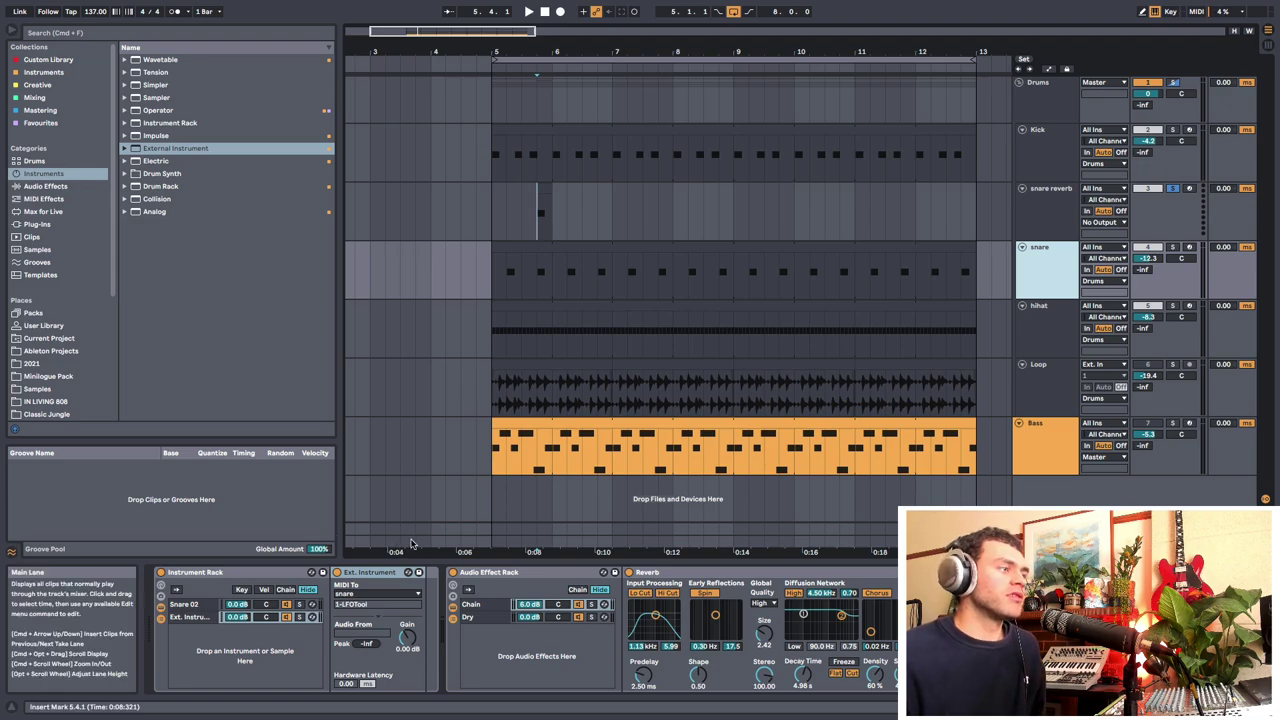
Step: Put the External Instrument on the snare reverb track with MIDI To set to snare
{"action": "left_click", "coordinate": [388, 570]}
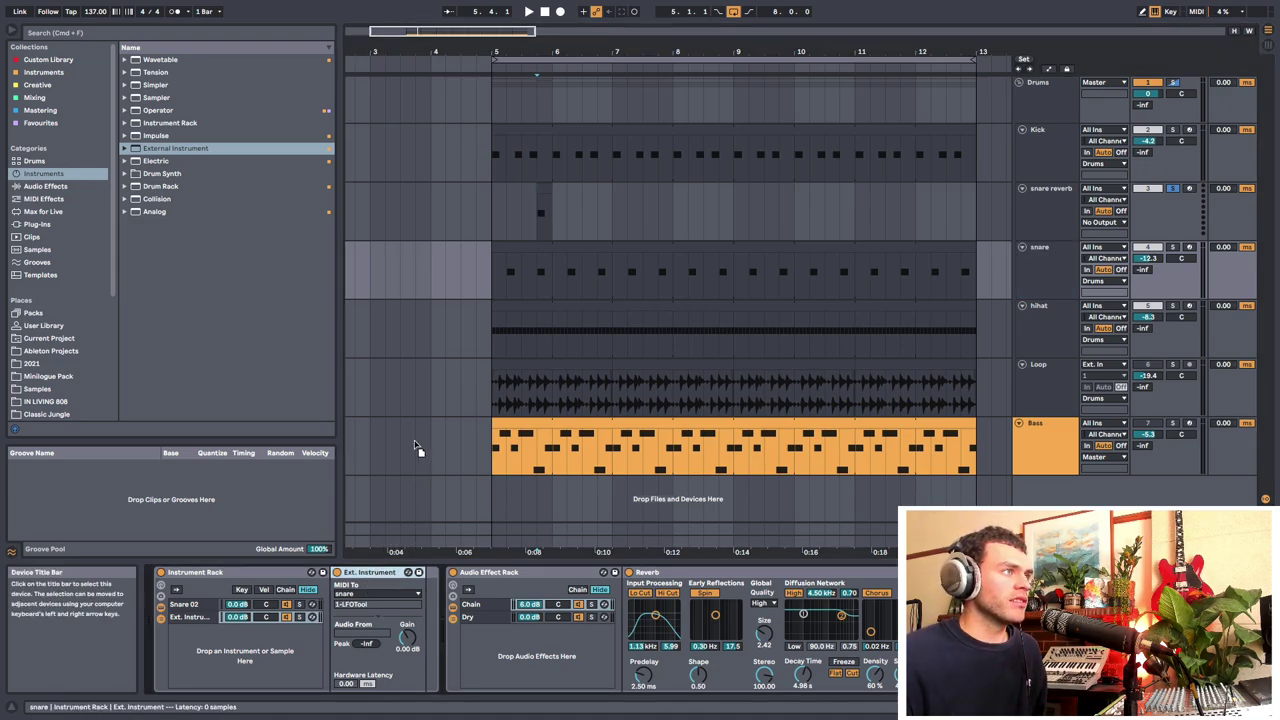
{"action": "left_click", "coordinate": [521, 222]}
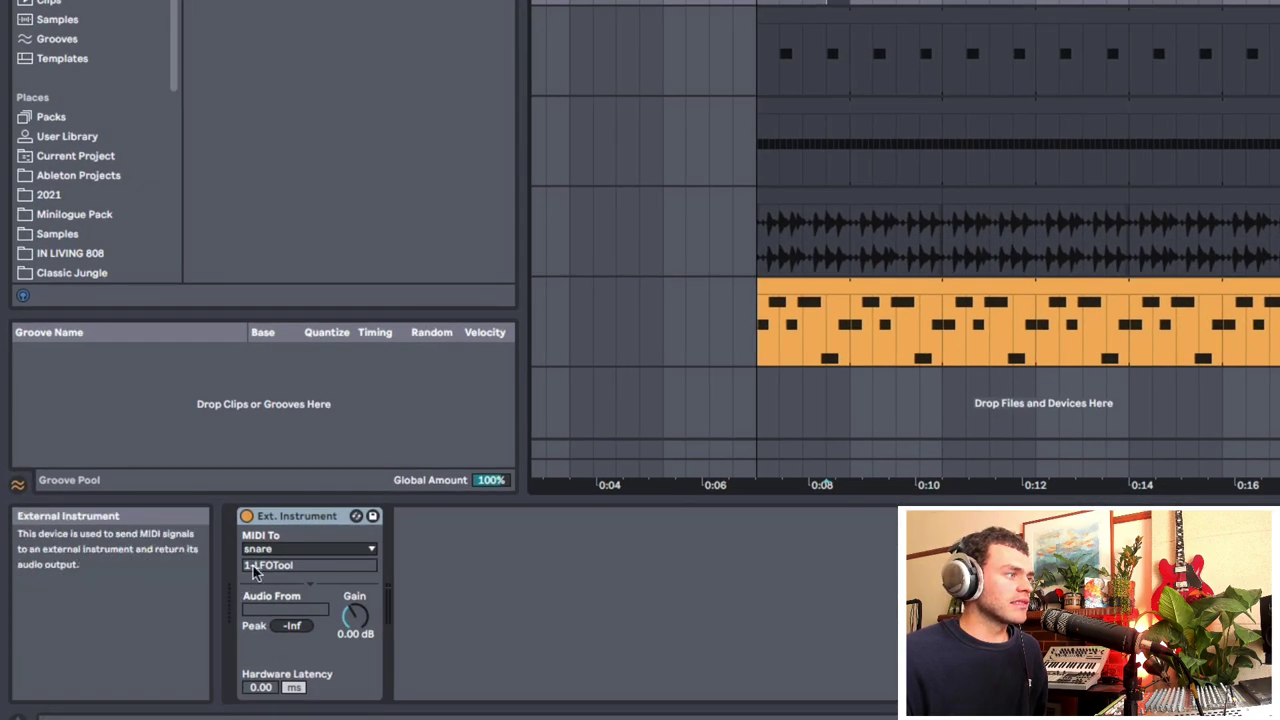
{"action": "left_click", "coordinate": [199, 589]}
{"action": "left_click", "coordinate": [285, 598]}
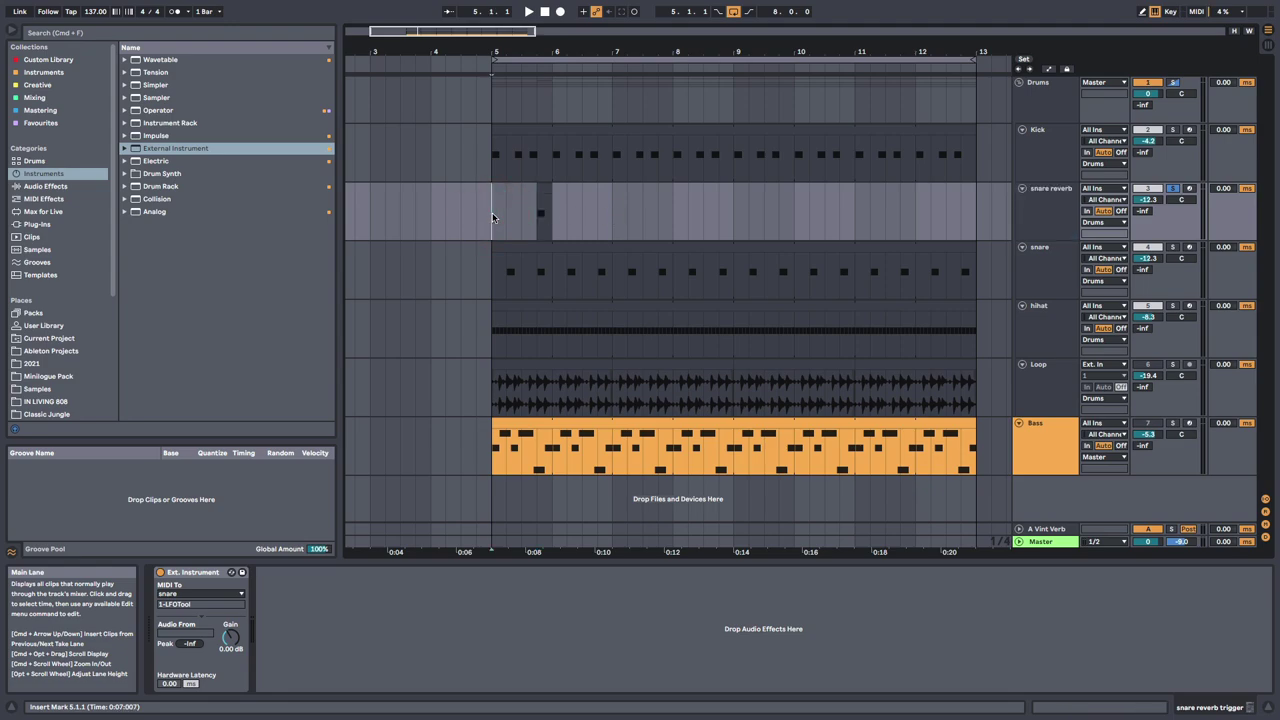
Step: Review the chains left in the snare's rack, including the Snare 02 sample, then hide the chain list
{"action": "left_click", "coordinate": [189, 617]}
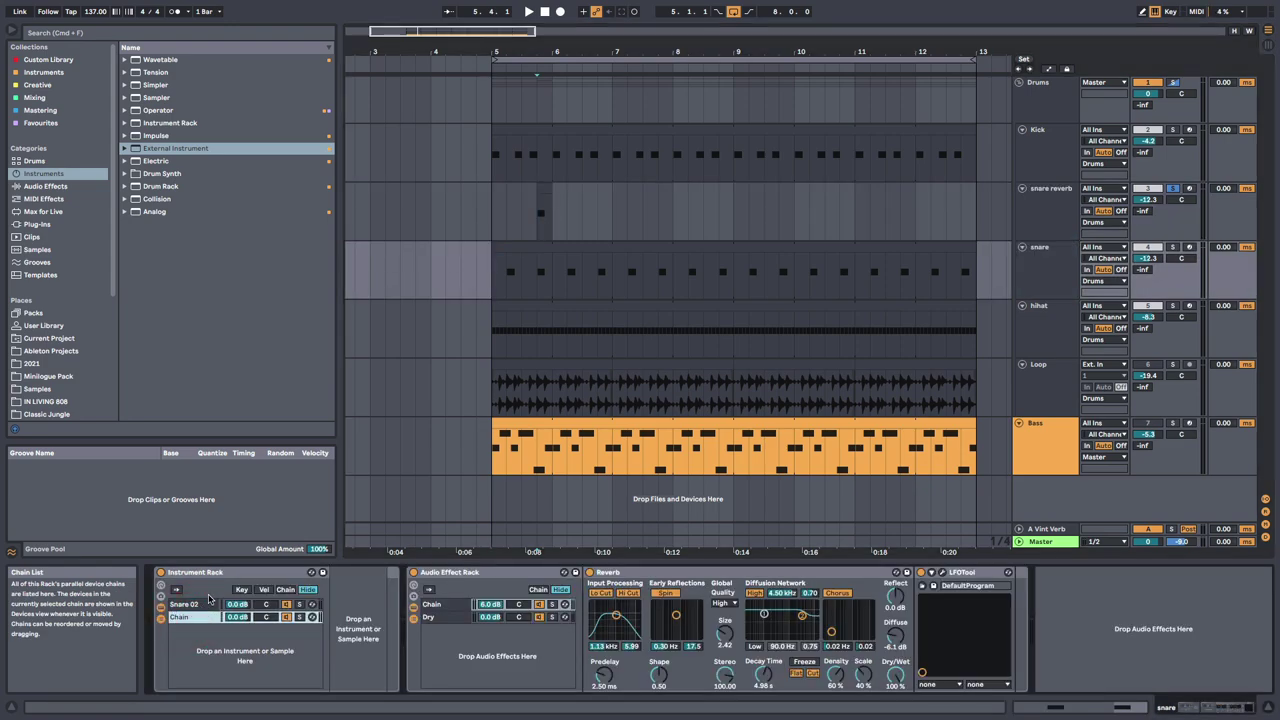
{"action": "left_click", "coordinate": [209, 601]}
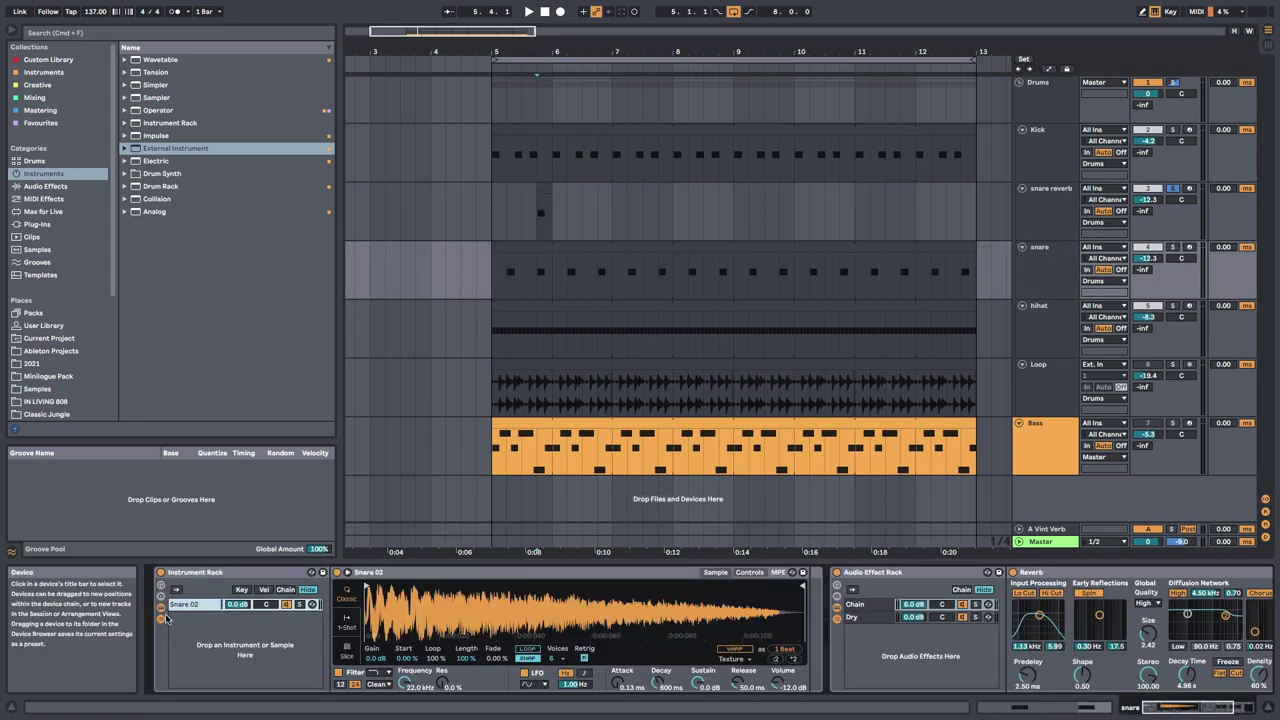
{"action": "left_click", "coordinate": [160, 608]}
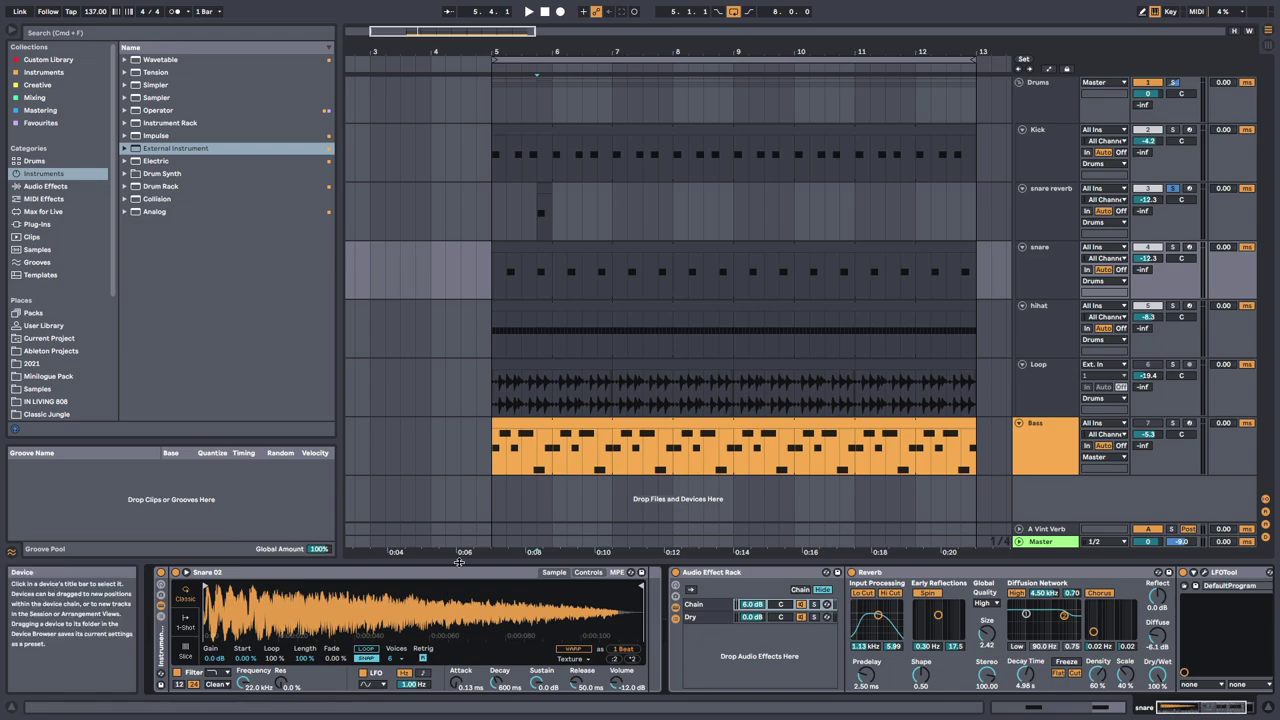
{"action": "scroll", "coordinate": [692, 597], "scroll_direction": "right", "scroll_amount": 3}
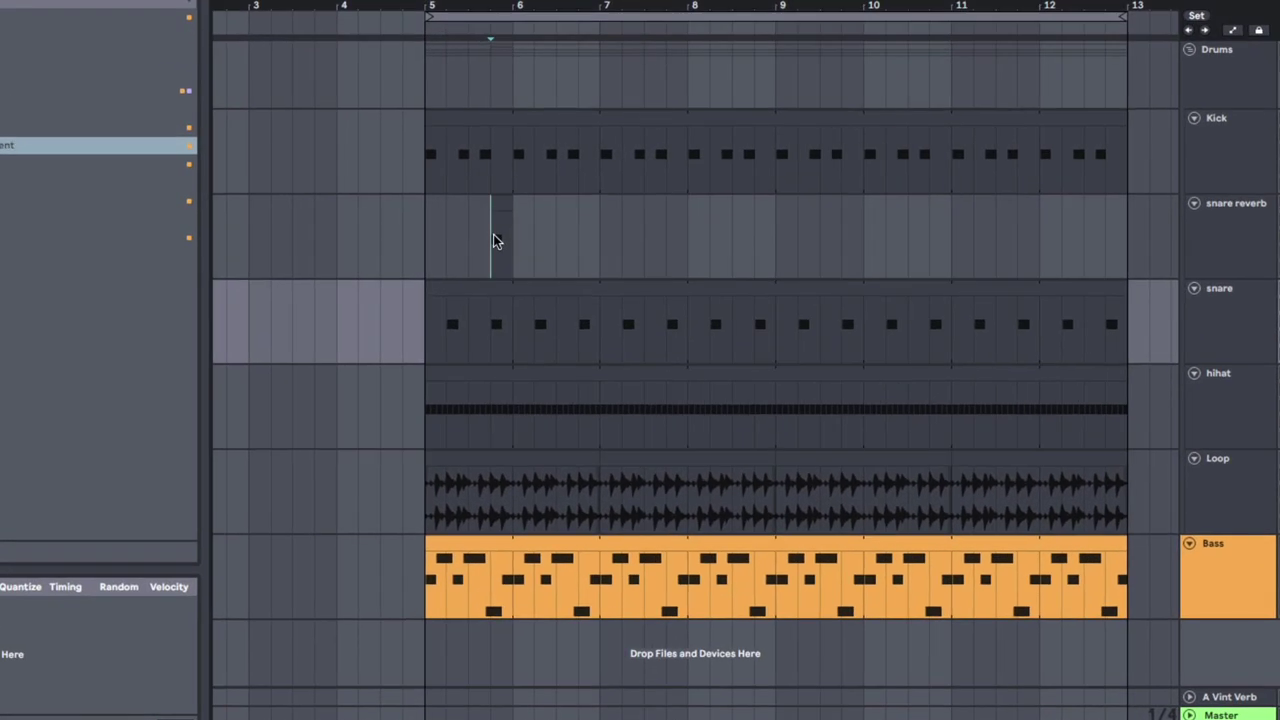
Step: Start playback from bar 5 and select the snare track to bring up its LFOTool
{"action": "left_click", "coordinate": [531, 215]}
{"action": "left_click", "coordinate": [1103, 214]}
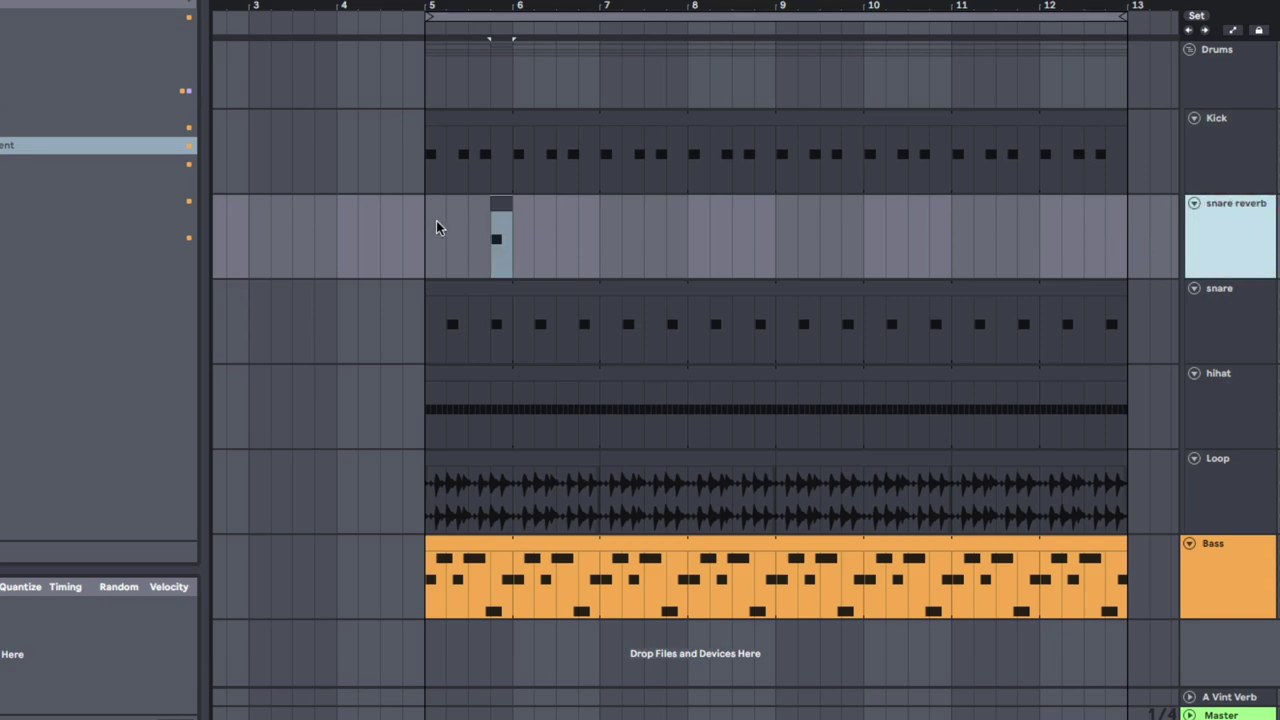
{"action": "left_click_drag", "start_coordinate": [428, 242], "coordinate": [506, 242]}
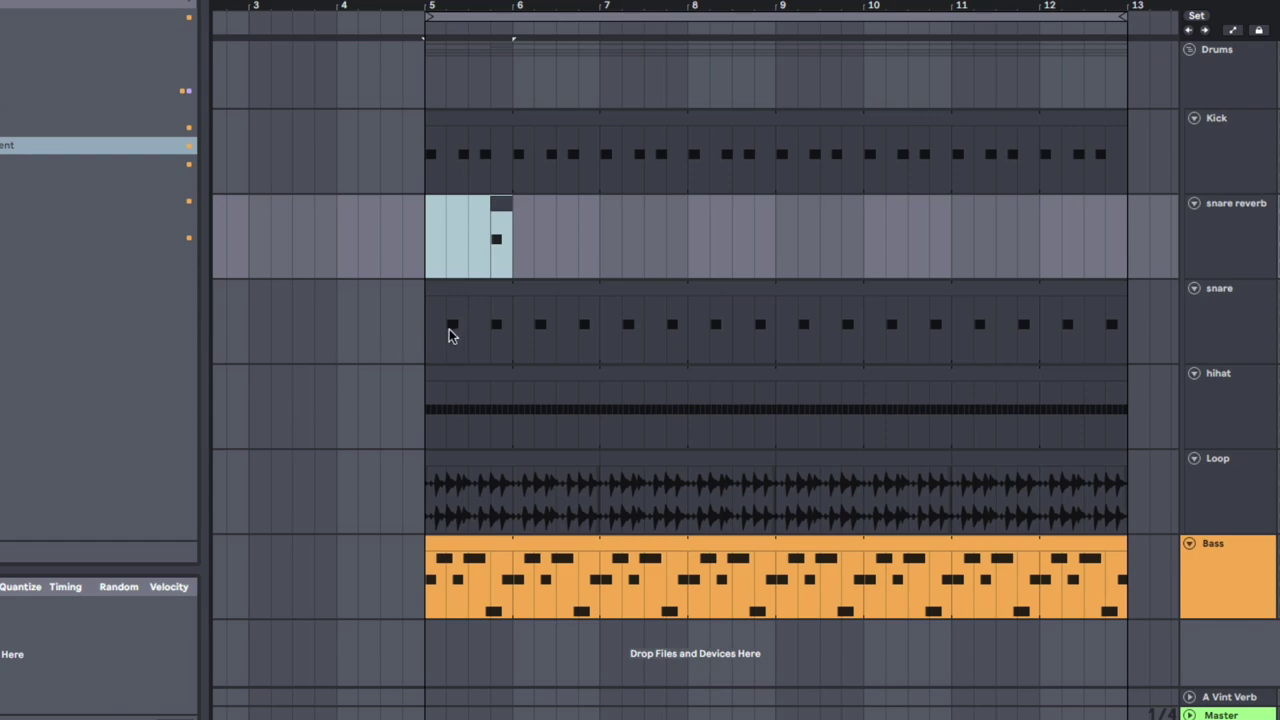
{"action": "left_click", "coordinate": [429, 249]}
{"action": "key", "text": "space"}
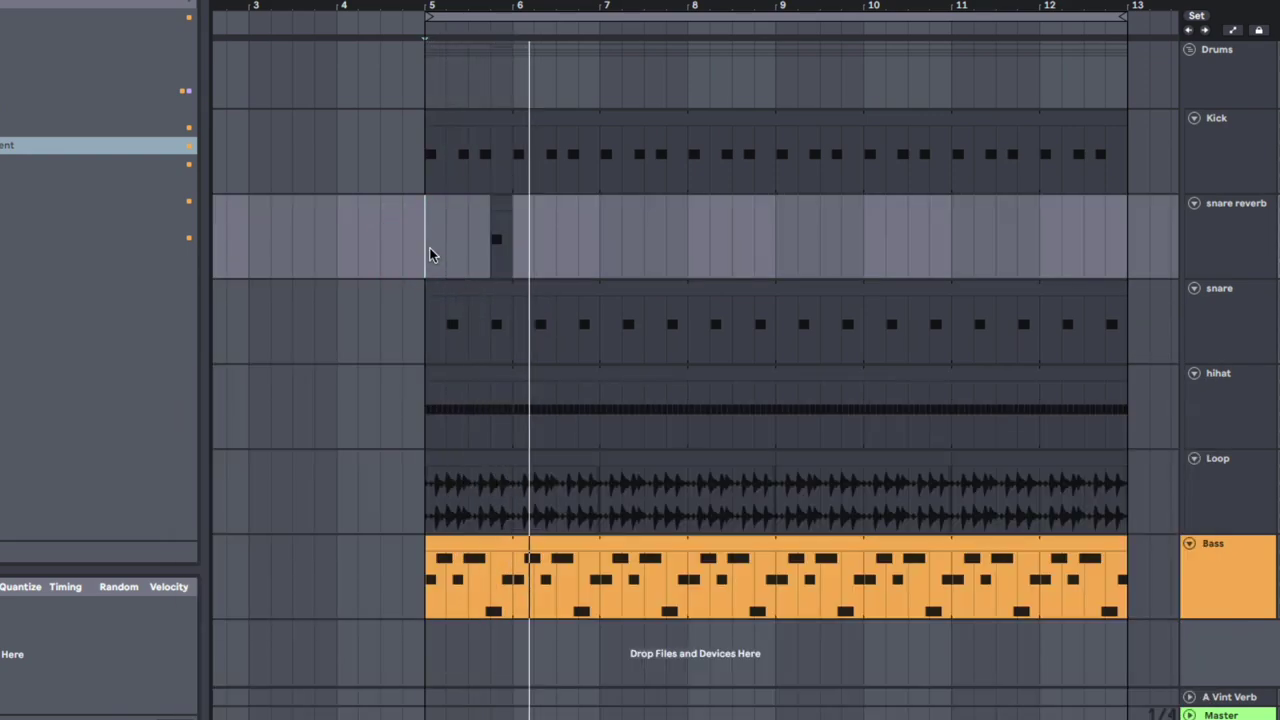
{"action": "left_click", "coordinate": [466, 323]}
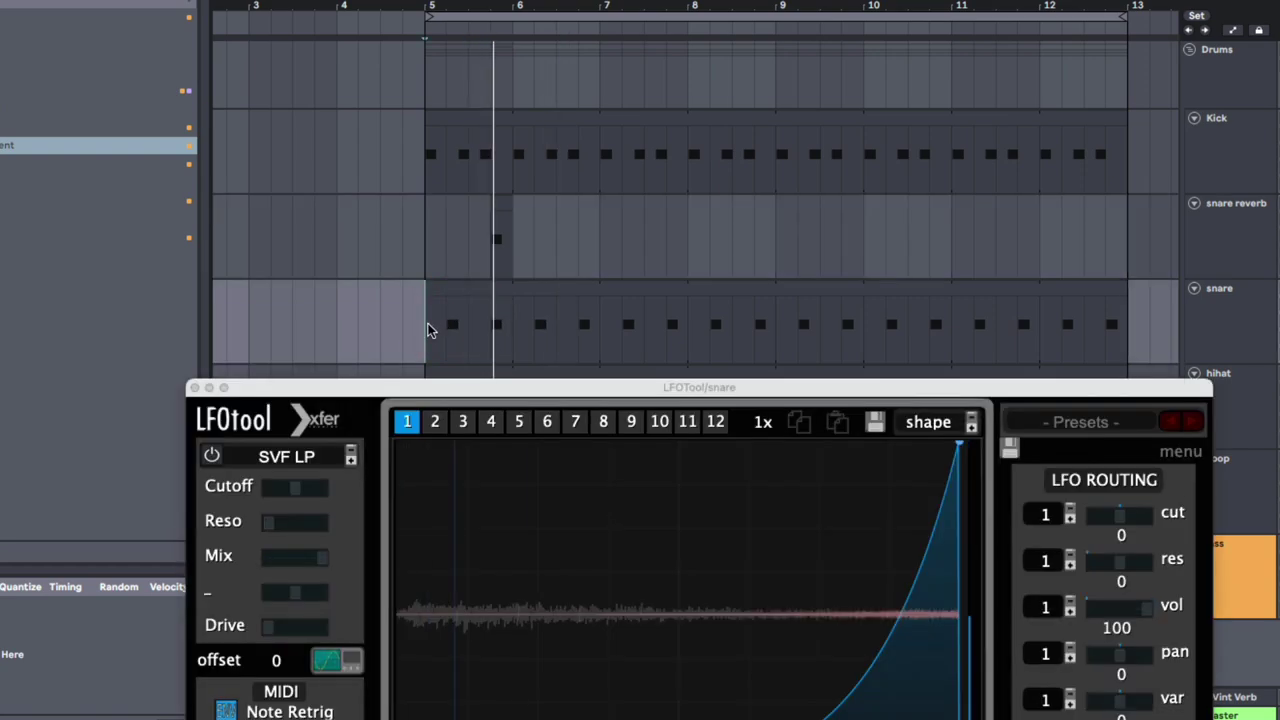
Step: Open the snare's LFOTool window and move it lower to uncover the track lanes
{"action": "left_click", "coordinate": [428, 323]}
{"action": "left_click_drag", "start_coordinate": [491, 384], "coordinate": [489, 373]}
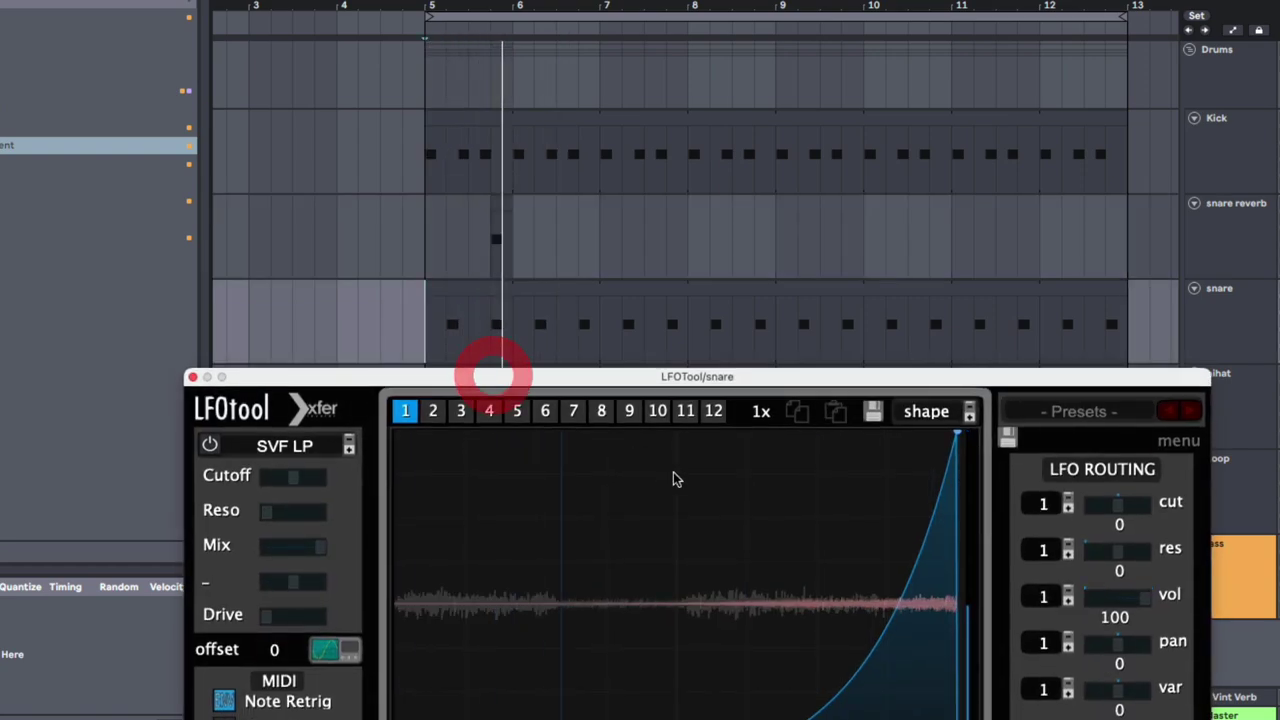
{"action": "left_click_drag", "start_coordinate": [771, 378], "coordinate": [813, 146]}
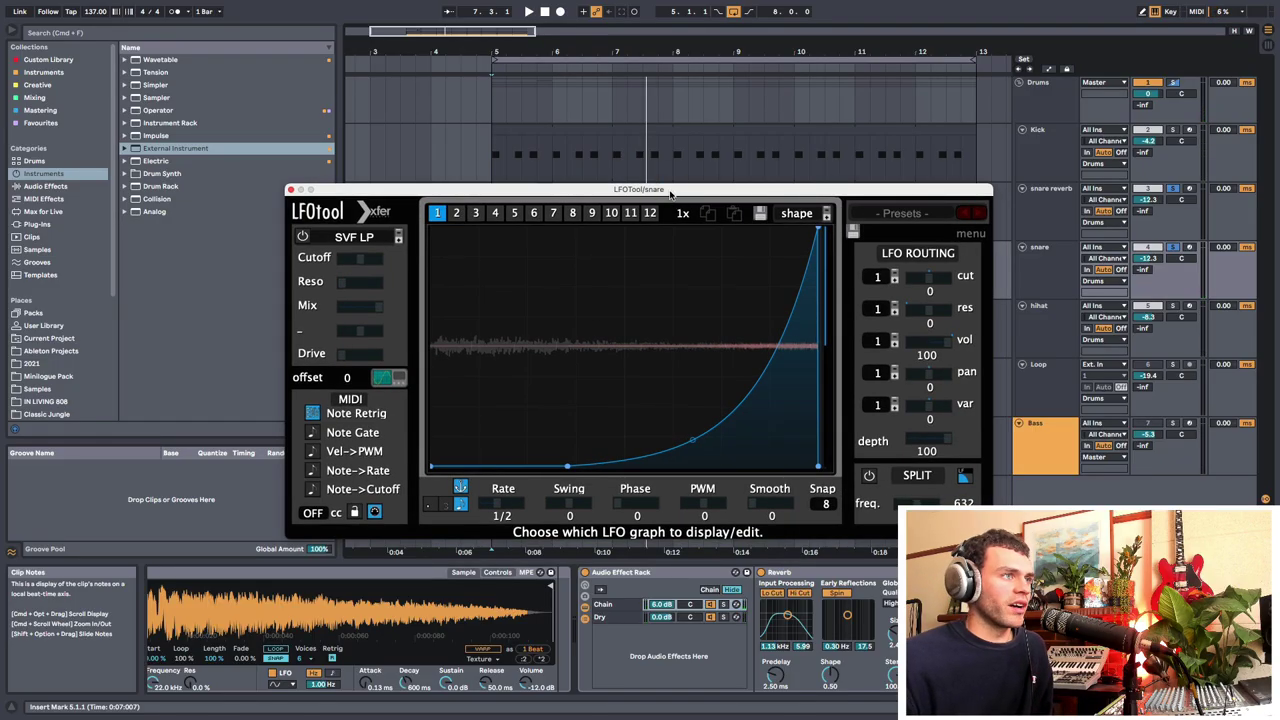
{"action": "left_click_drag", "start_coordinate": [698, 190], "coordinate": [720, 409]}
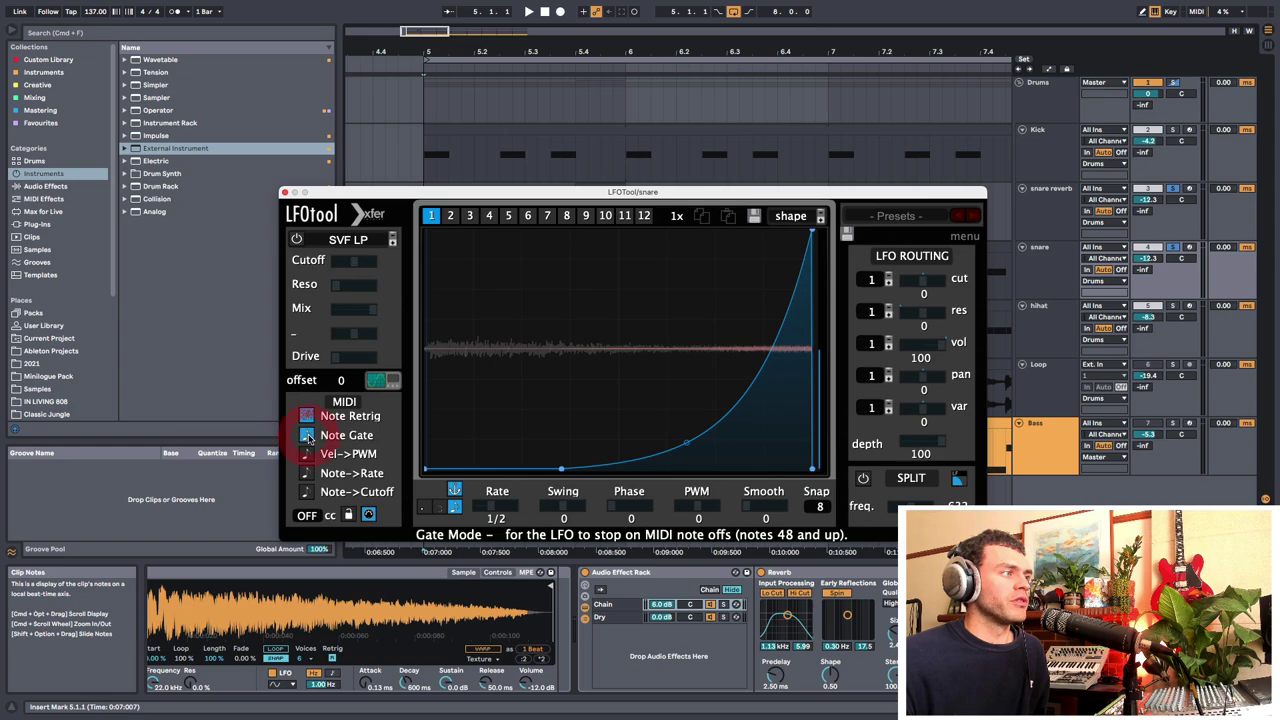
{"action": "left_click_drag", "start_coordinate": [512, 193], "coordinate": [511, 355]}
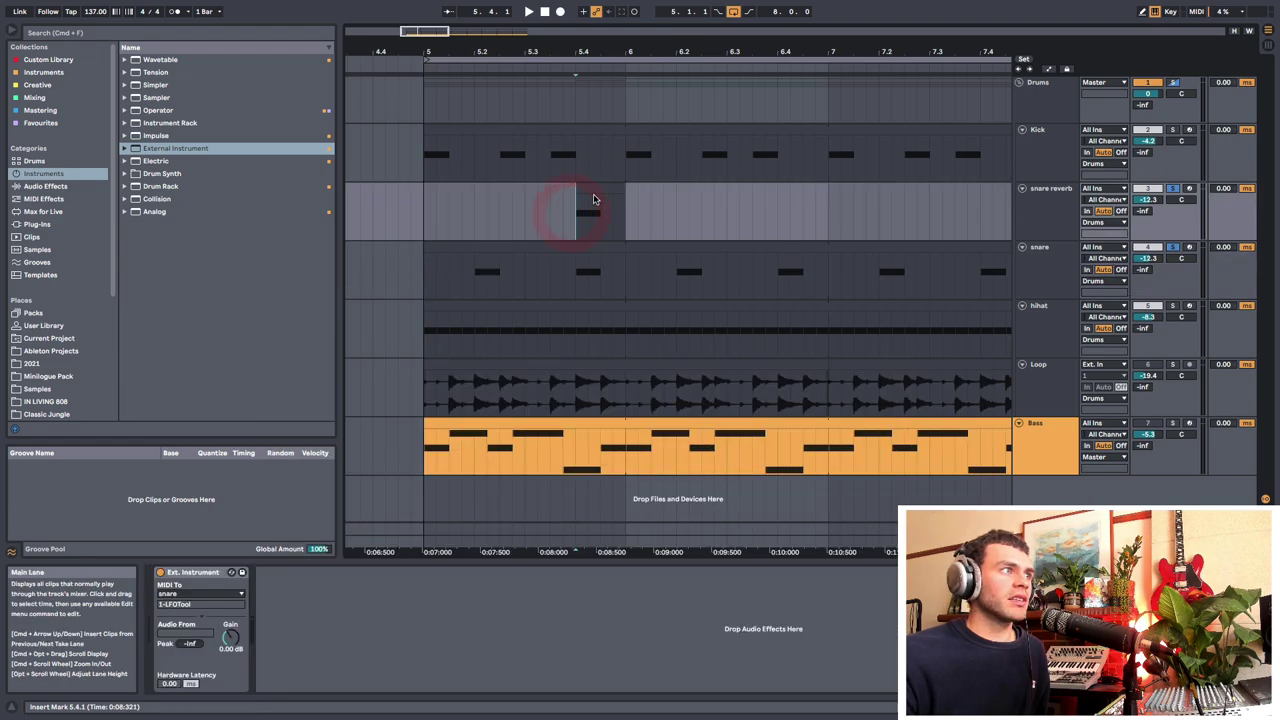
Step: Zoom in on the snare reverb hit and play back from 5.4.1
{"action": "left_click", "coordinate": [576, 212]}
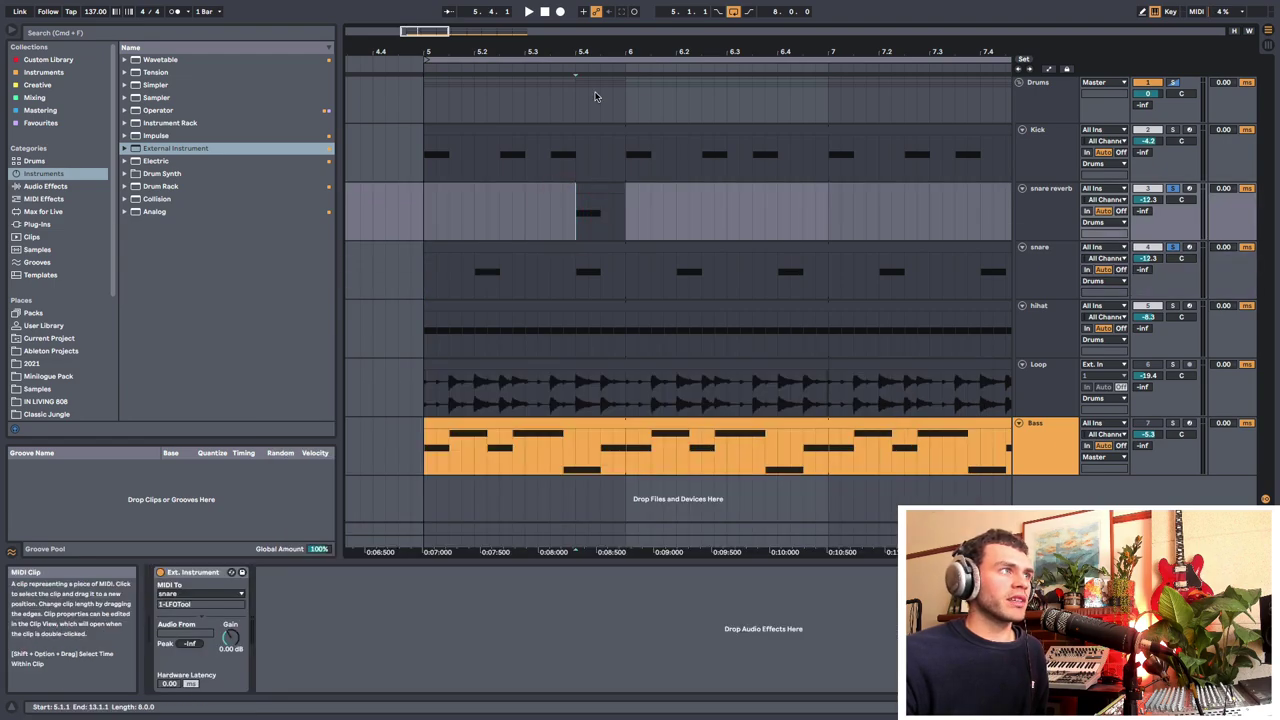
{"action": "left_click_drag", "start_coordinate": [598, 52], "coordinate": [600, 123]}
{"action": "left_click_drag", "start_coordinate": [543, 229], "coordinate": [699, 219]}
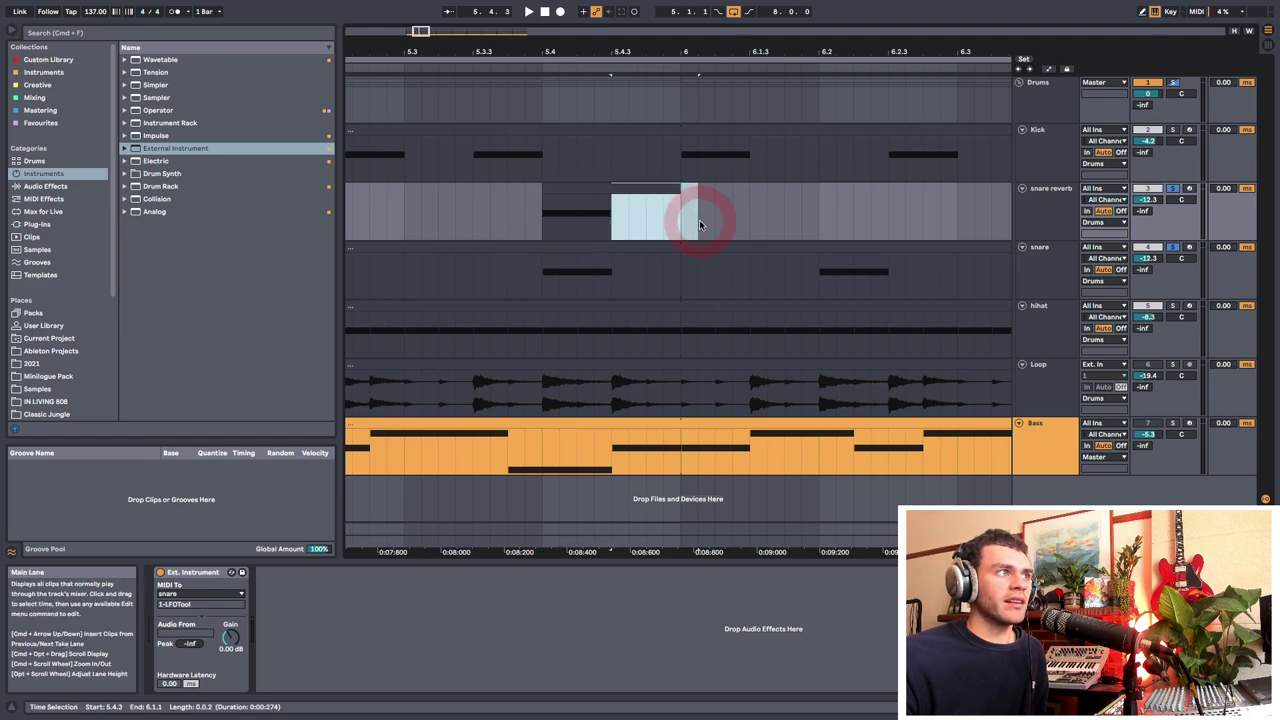
{"action": "left_click", "coordinate": [645, 275]}
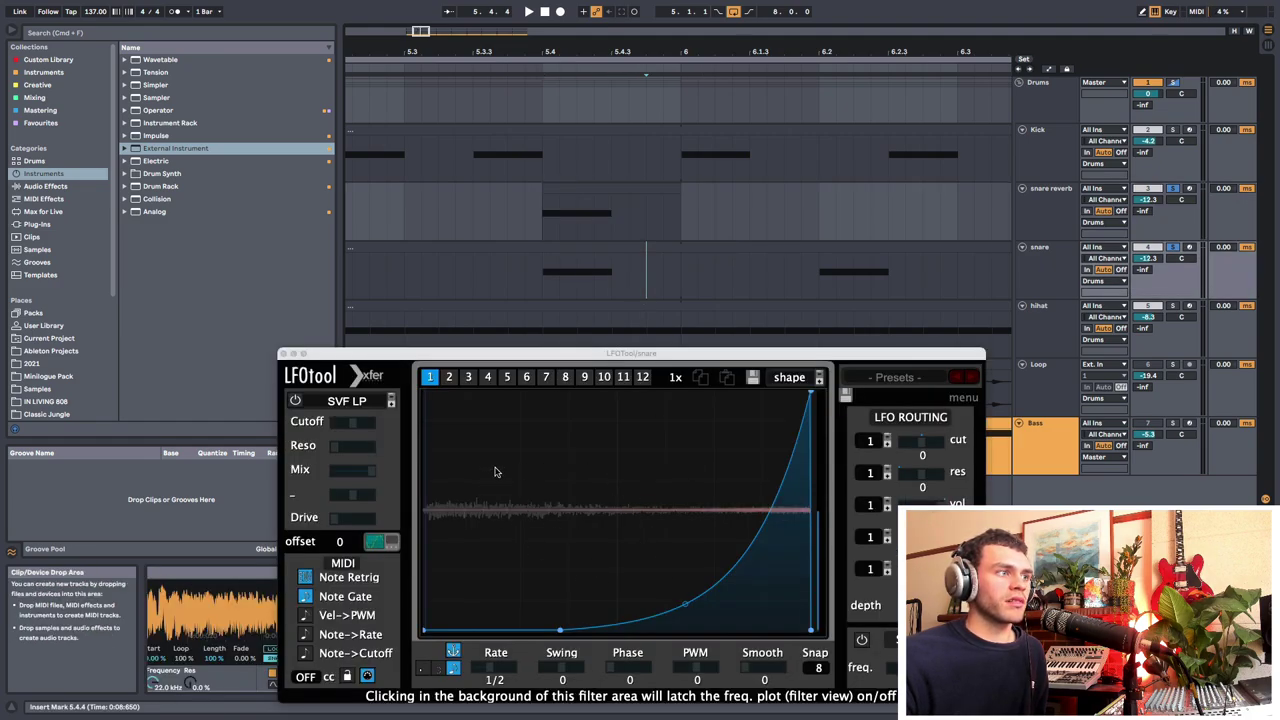
{"action": "left_click", "coordinate": [543, 275]}
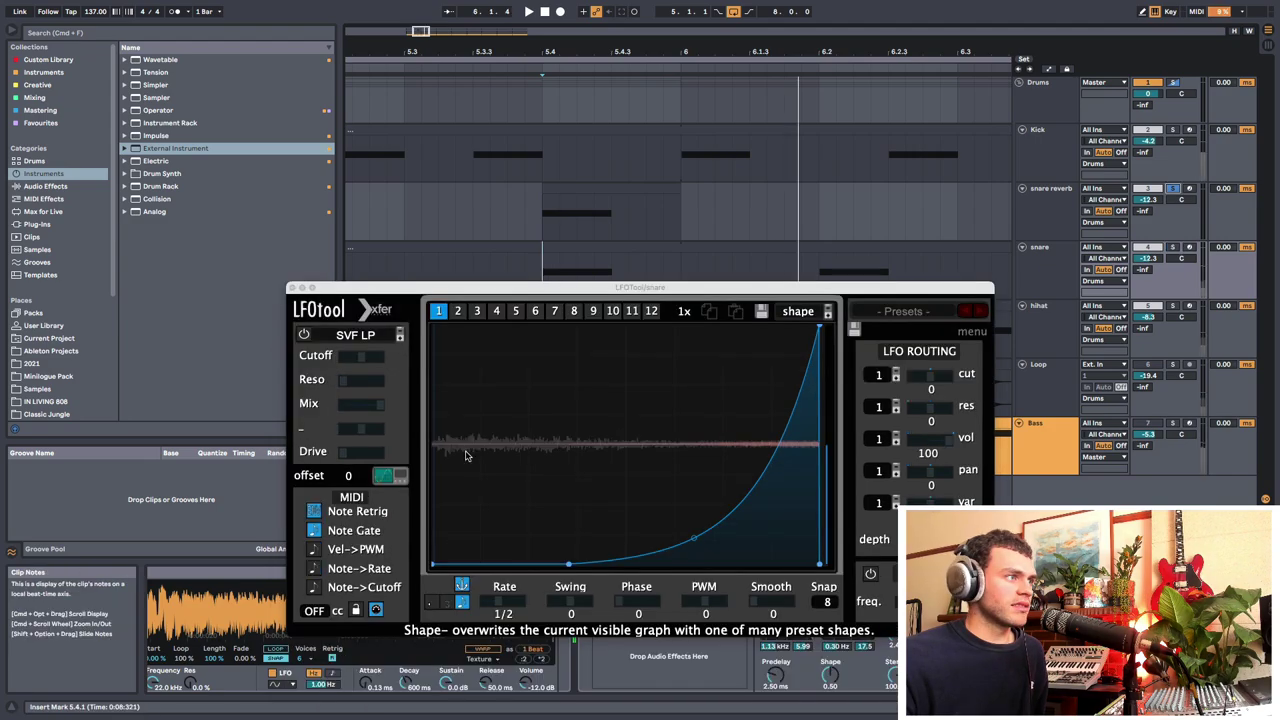
{"action": "key", "text": "space"}
{"action": "key", "text": "space"}
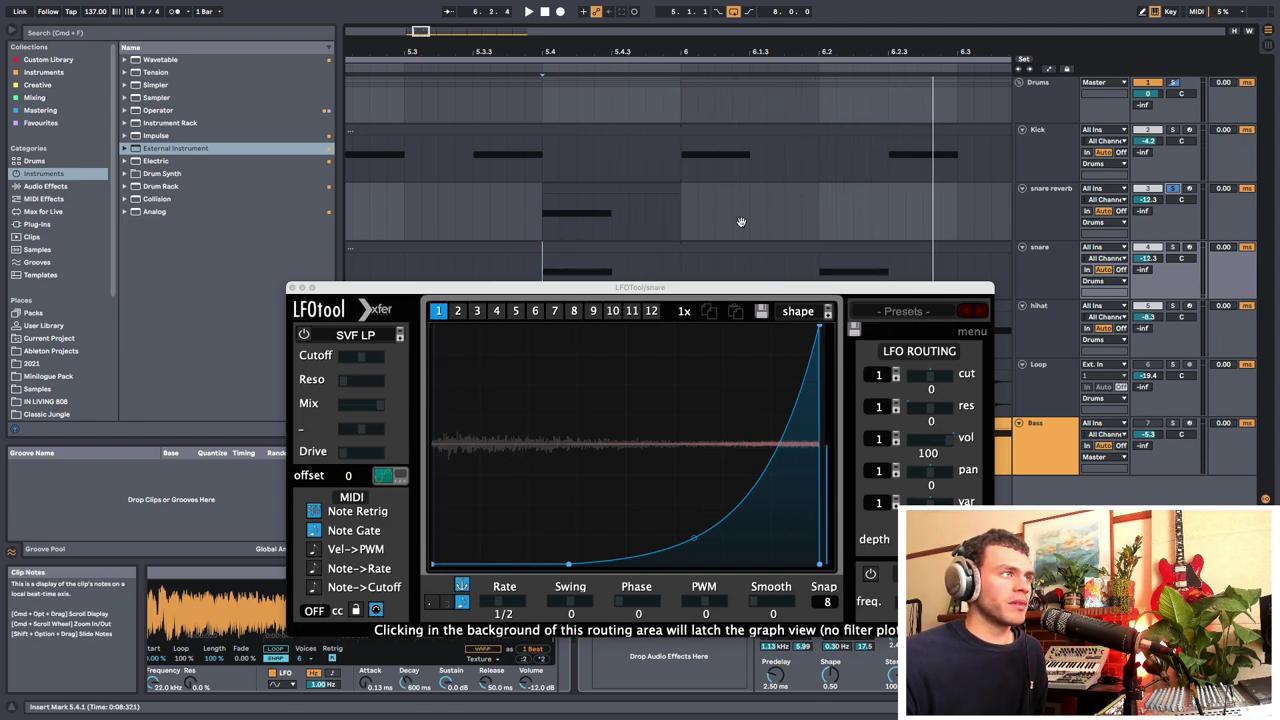
Step: Close LFOTool and consolidate 5.4.1–6.2.1 on the snare reverb track into one clip
{"action": "left_click_drag", "start_coordinate": [705, 53], "coordinate": [705, 41]}
{"action": "left_click_drag", "start_coordinate": [575, 55], "coordinate": [578, 227]}
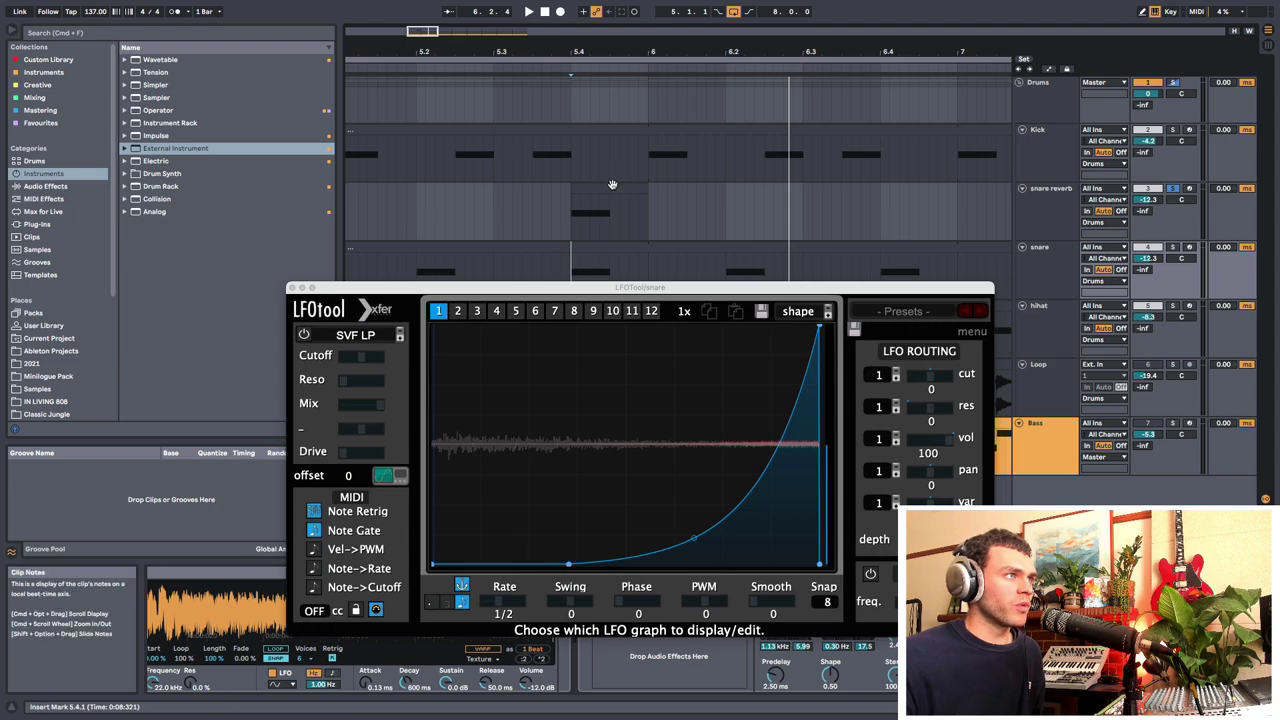
{"action": "left_click_drag", "start_coordinate": [620, 49], "coordinate": [605, 28]}
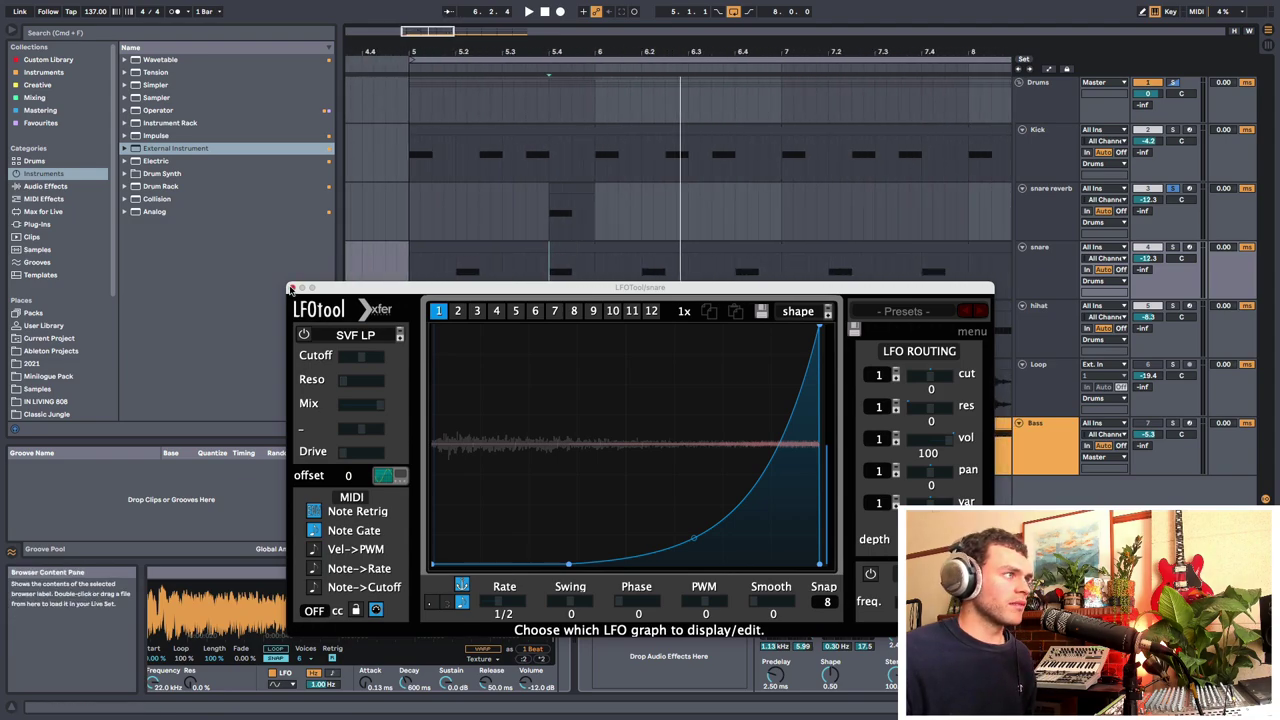
{"action": "left_click", "coordinate": [291, 287]}
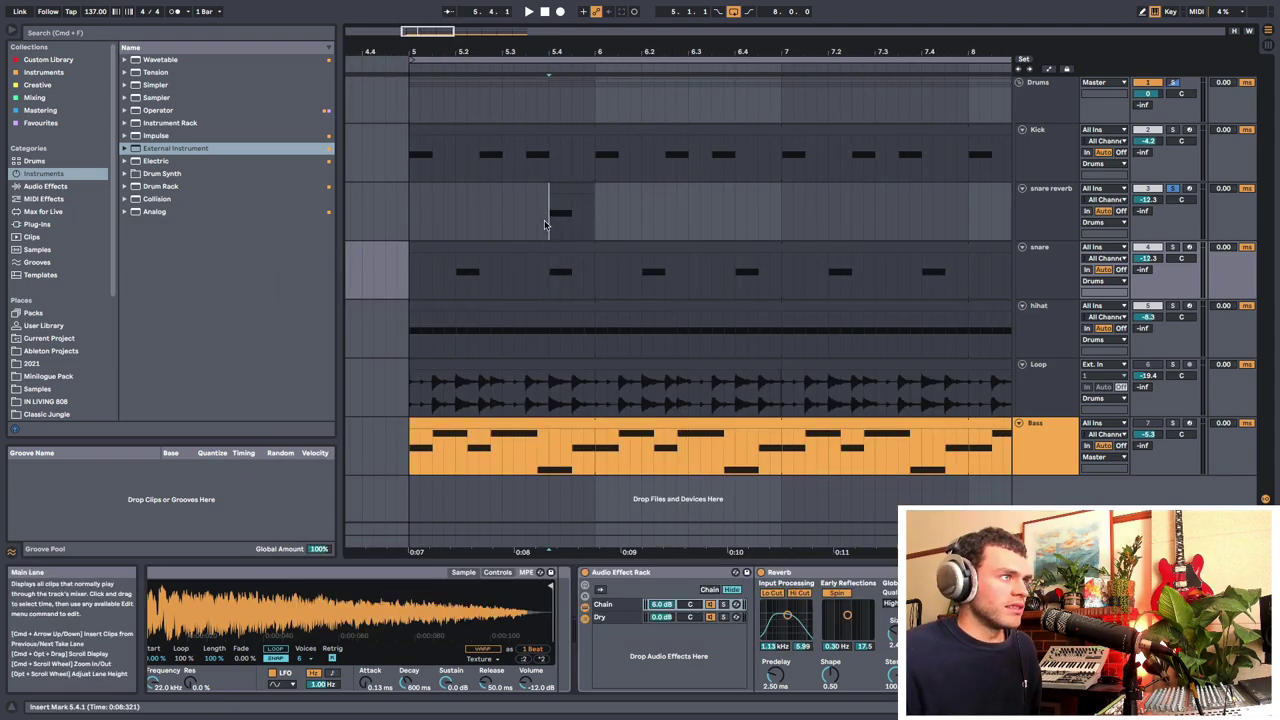
{"action": "left_click_drag", "start_coordinate": [548, 220], "coordinate": [644, 217]}
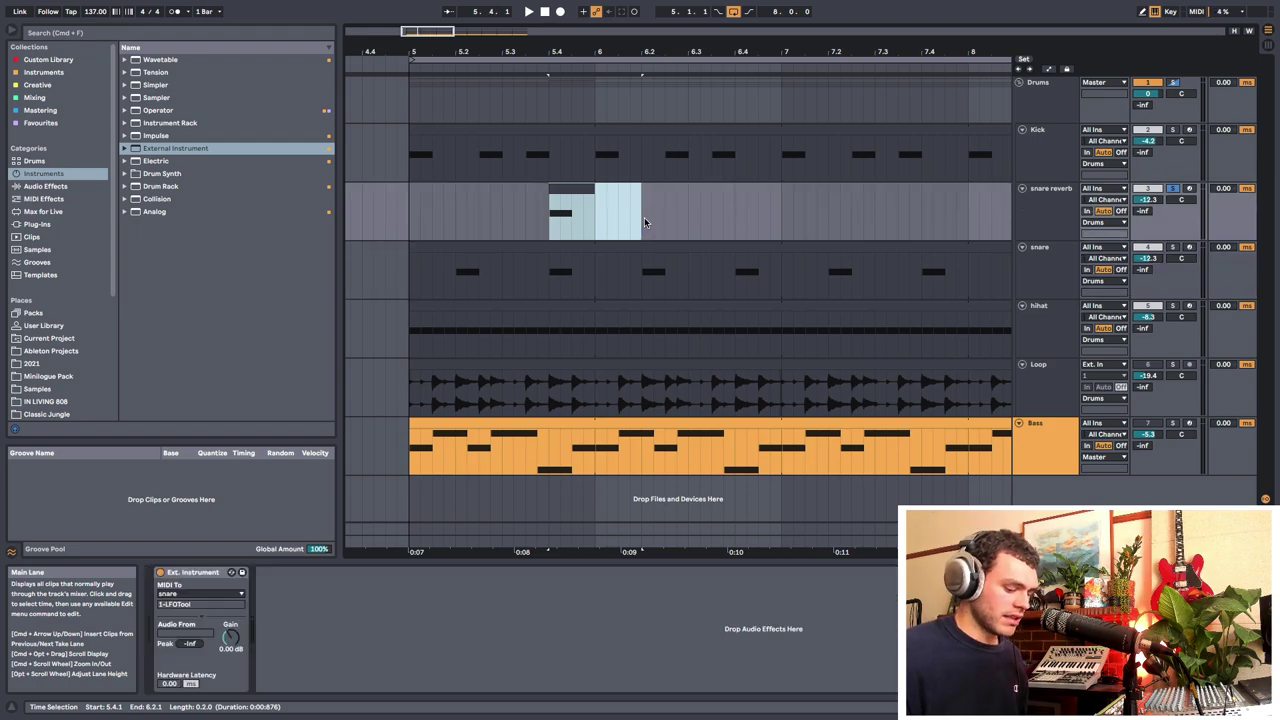
{"action": "key", "text": "super+j"}
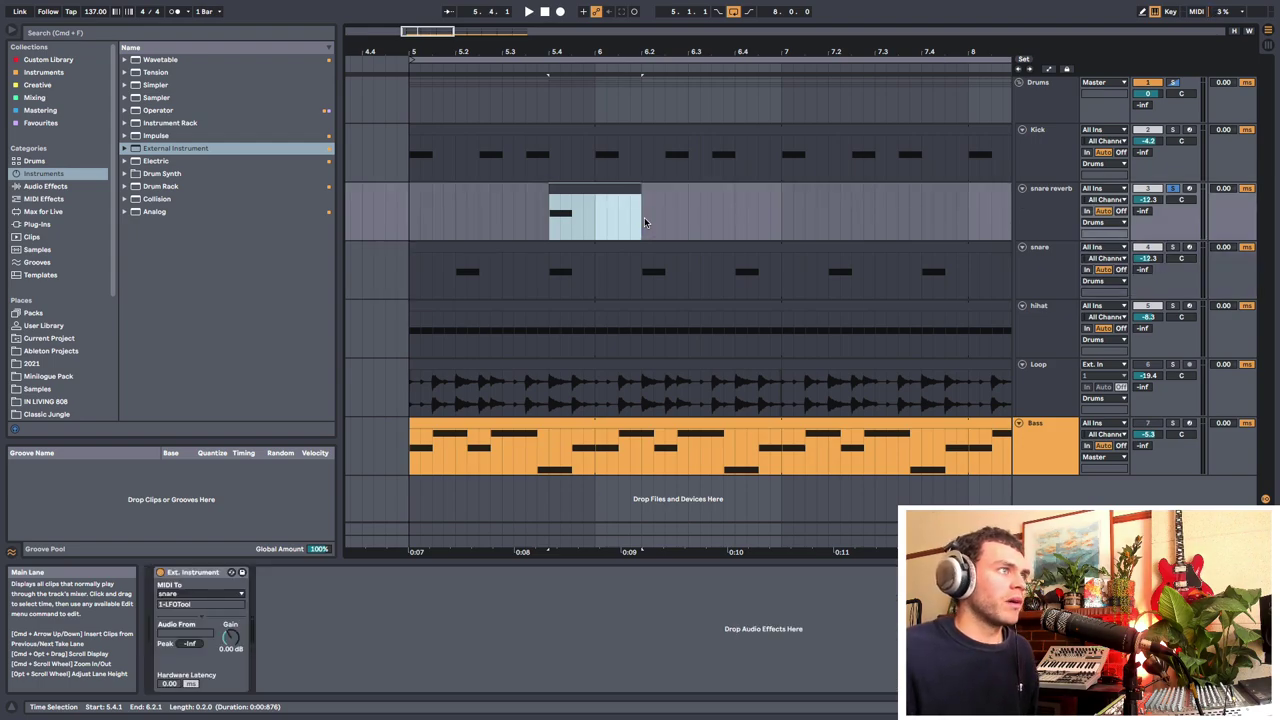
Step: Stretch the snare reverb clip's C3 note to the clip's end, spanning 5.4 to 6.2
{"action": "double_click", "coordinate": [607, 189]}
{"action": "left_click_drag", "start_coordinate": [591, 451], "coordinate": [621, 638]}
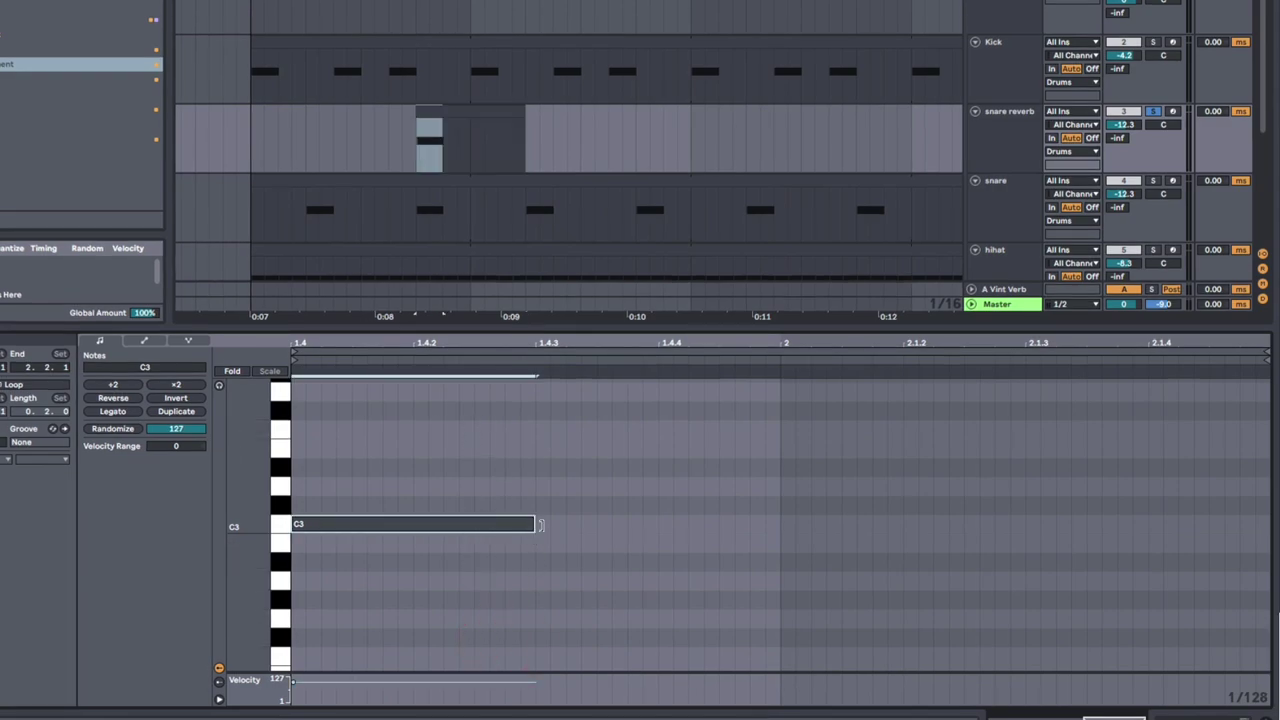
{"action": "left_click_drag", "start_coordinate": [540, 524], "coordinate": [1258, 526]}
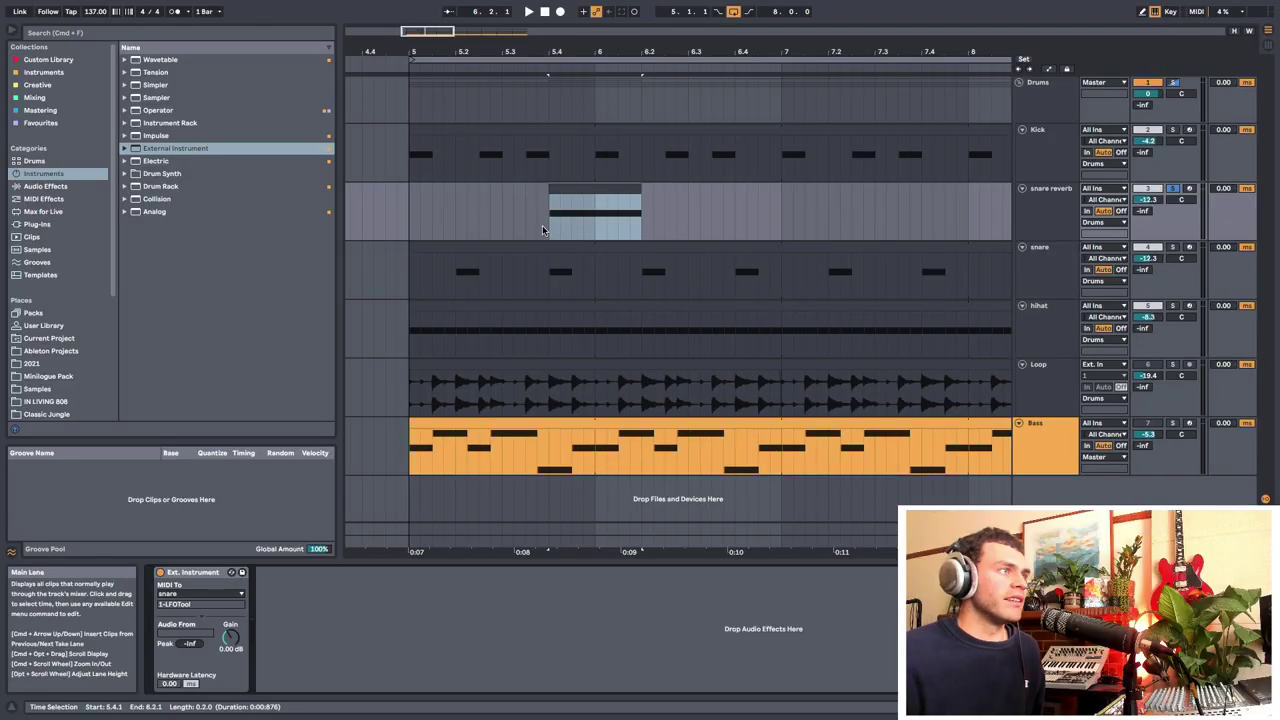
{"action": "left_click_drag", "start_coordinate": [414, 142], "coordinate": [437, 150]}
{"action": "left_click_drag", "start_coordinate": [567, 221], "coordinate": [698, 219]}
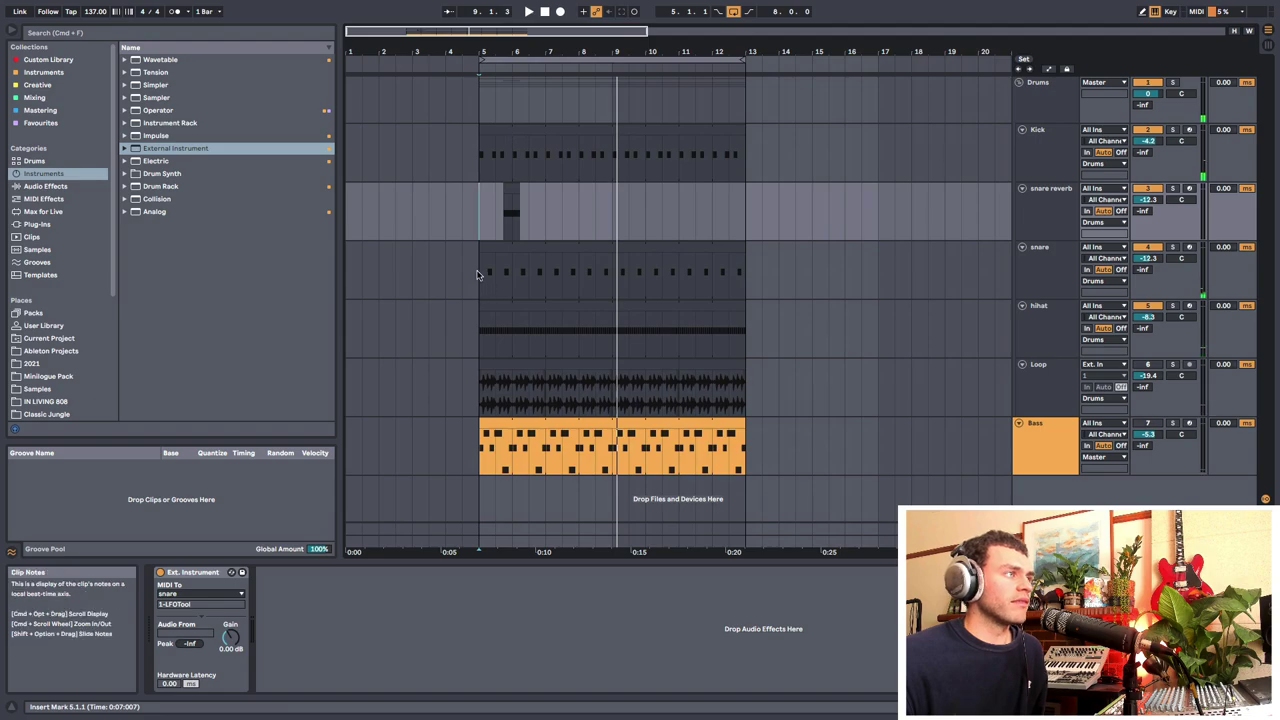
Step: Play from bar 5 and Alt-drag a copy of the snare reverb clip to around 0:12
{"action": "left_click_drag", "start_coordinate": [529, 52], "coordinate": [580, 113]}
{"action": "key", "text": "space"}
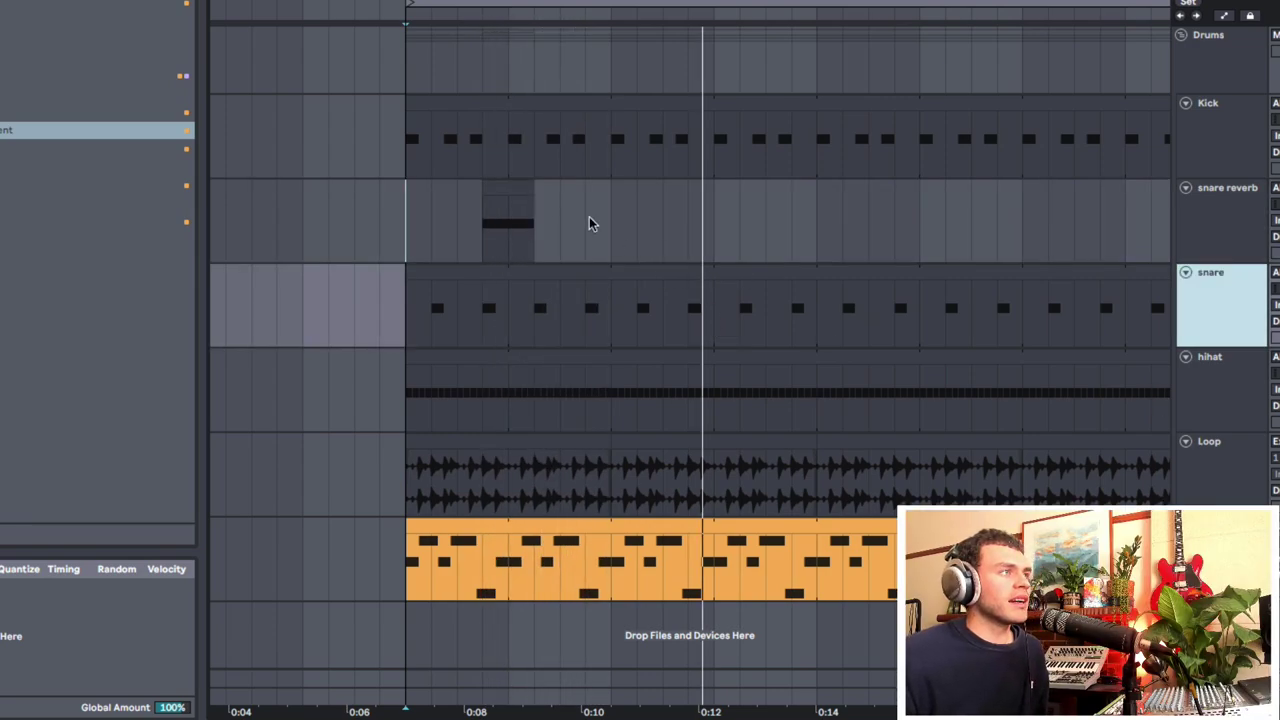
{"action": "left_click", "coordinate": [500, 184]}
{"action": "left_click_drag", "start_coordinate": [505, 186], "coordinate": [1043, 177]}
Step: Zoom out to check all three snare reverb clips, then zoom back to the loop start
{"action": "left_click_drag", "start_coordinate": [1035, 2], "coordinate": [643, 0]}
{"action": "left_click_drag", "start_coordinate": [505, 2], "coordinate": [634, 30]}
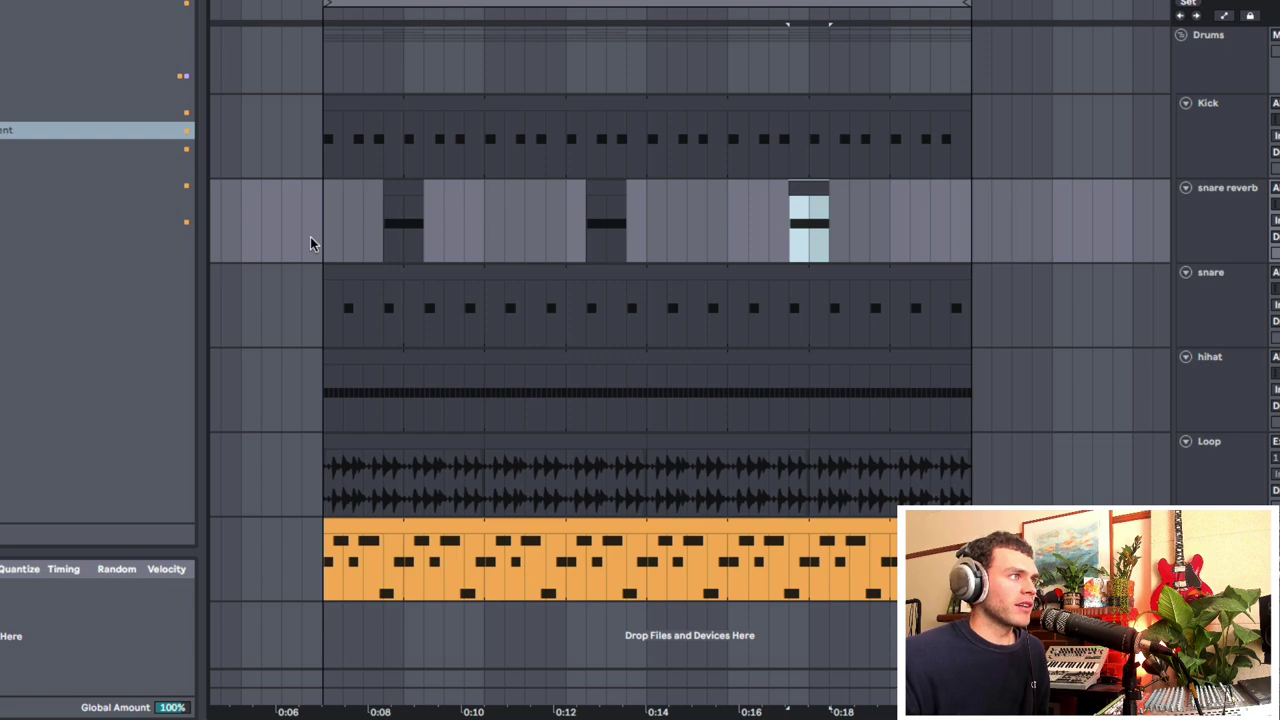
{"action": "left_click_drag", "start_coordinate": [310, 236], "coordinate": [985, 223]}
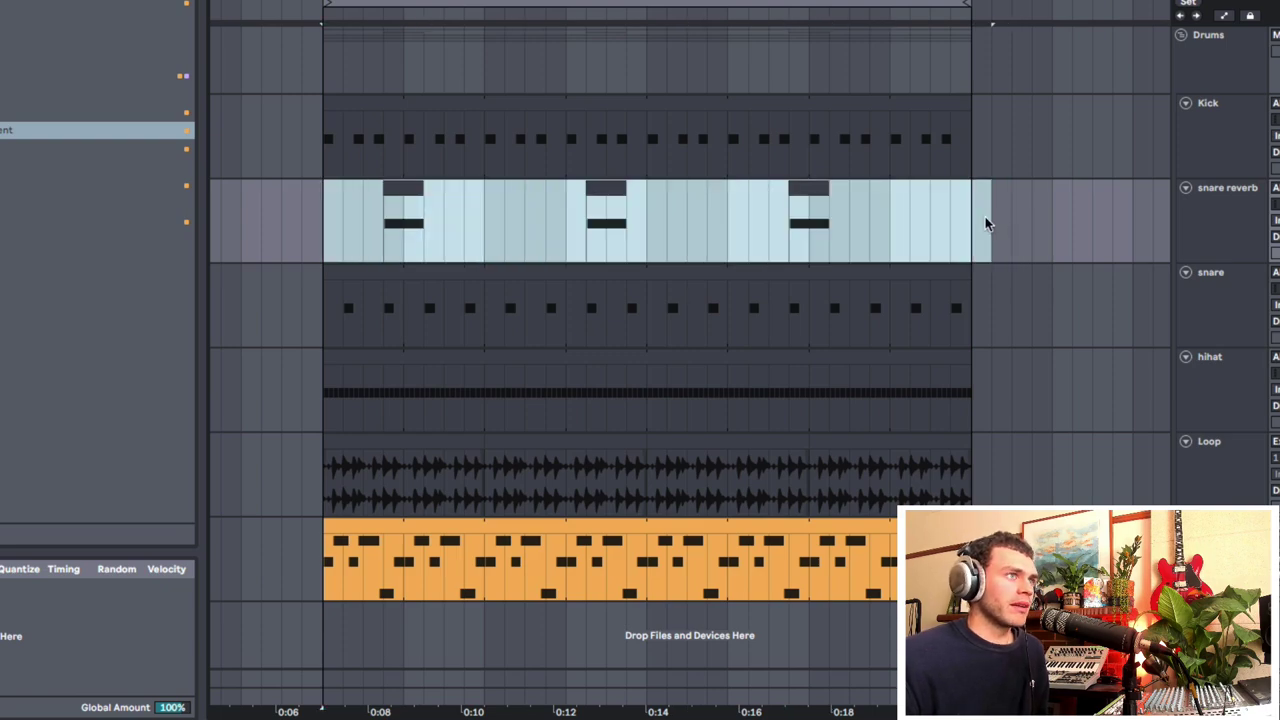
{"action": "left_click", "coordinate": [891, 207]}
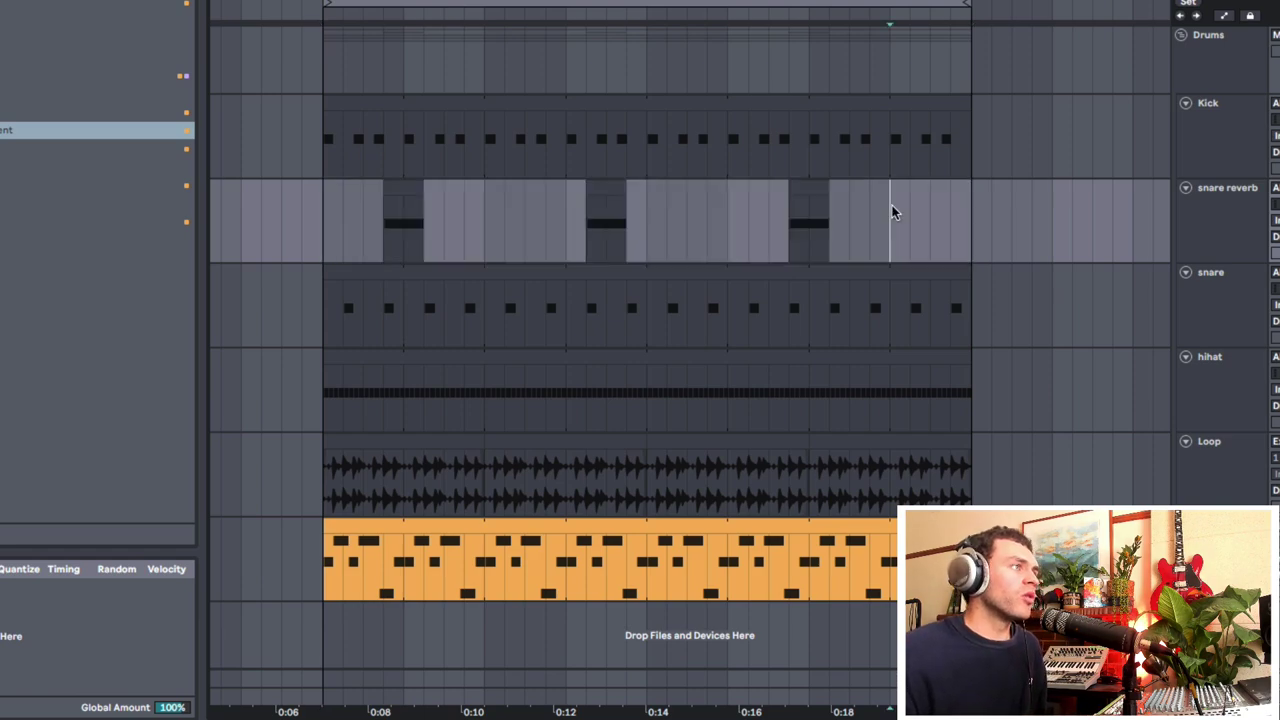
{"action": "left_click", "coordinate": [586, 226]}
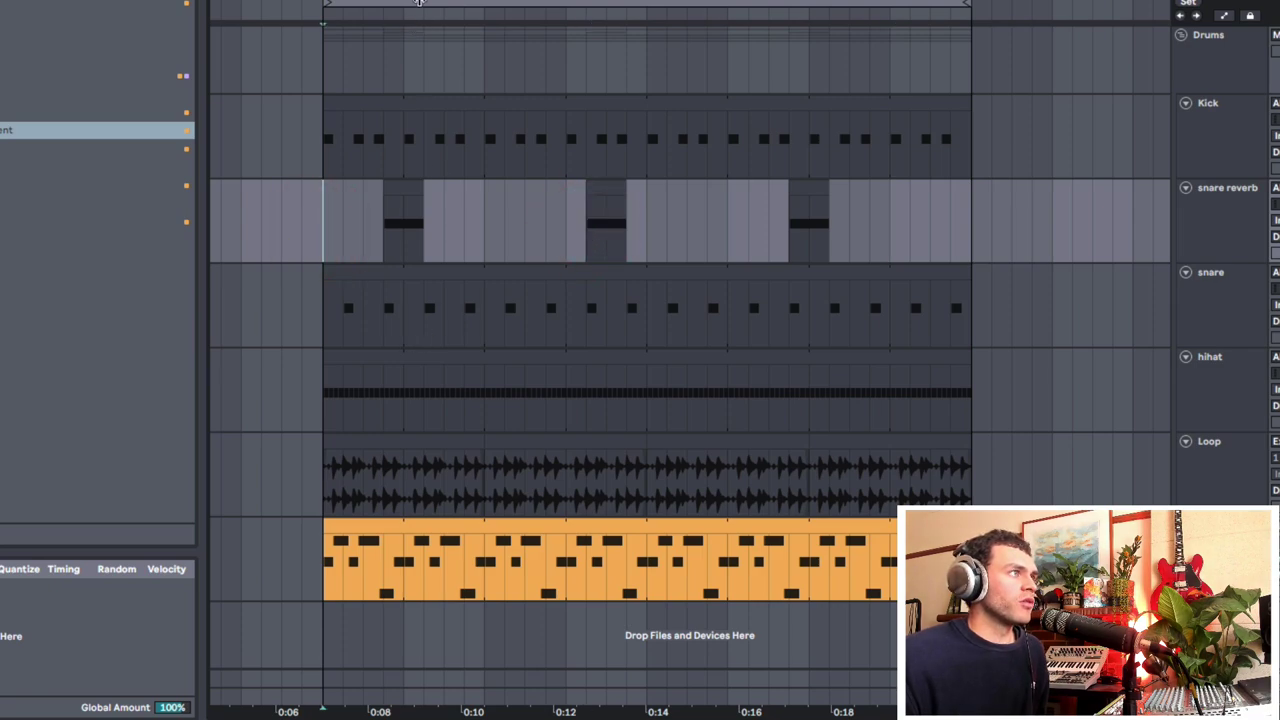
{"action": "mouse_move", "coordinate": [420, 2]}
{"action": "left_mouse_down"}
{"action": "mouse_move", "coordinate": [423, 110]}
{"action": "mouse_move", "coordinate": [508, 78]}
{"action": "left_mouse_up"}
Step: Delete a short range from the hihat clip and audition it from near the loop start
{"action": "left_click", "coordinate": [505, 398]}
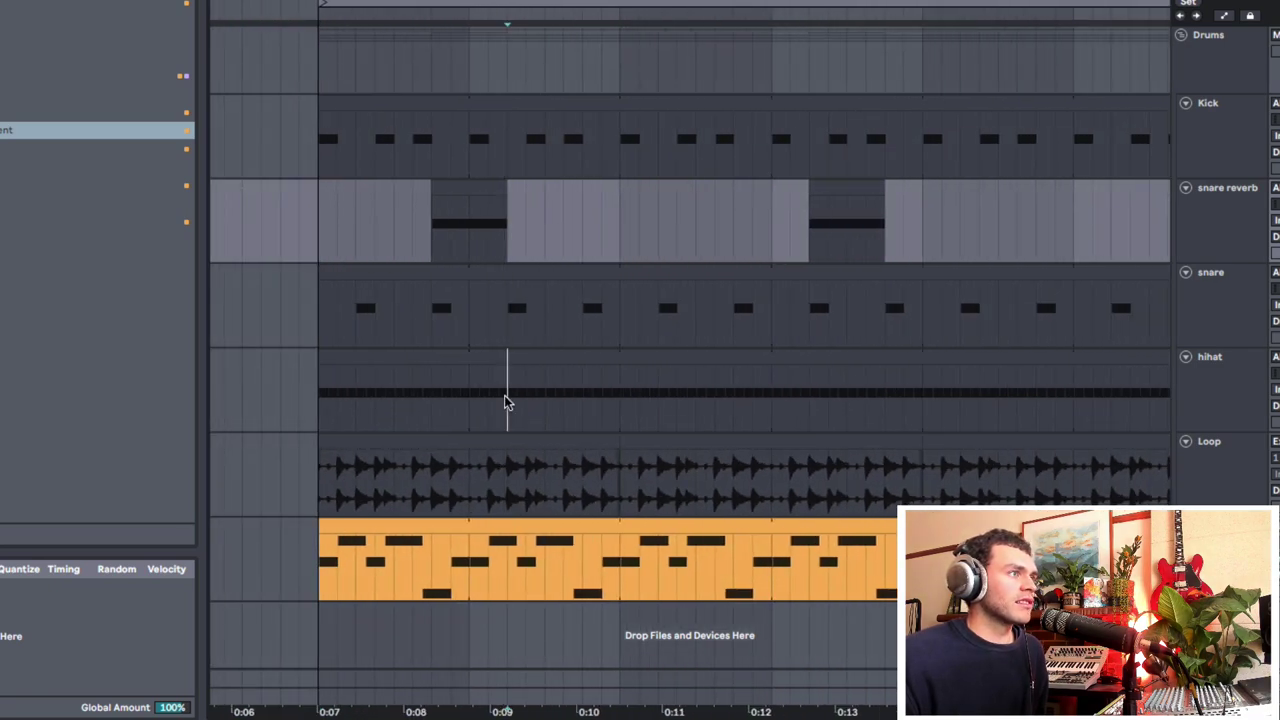
{"action": "left_click_drag", "start_coordinate": [504, 395], "coordinate": [543, 405]}
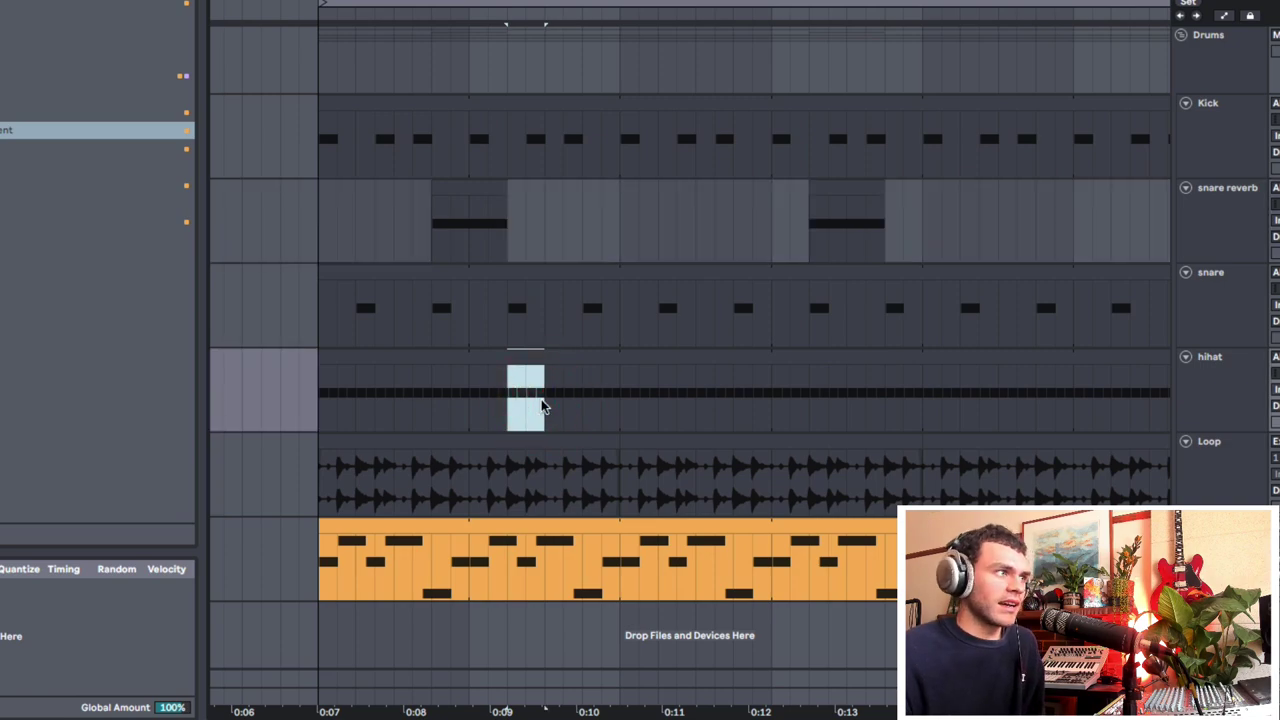
{"action": "key", "text": "Delete"}
{"action": "left_click", "coordinate": [320, 408]}
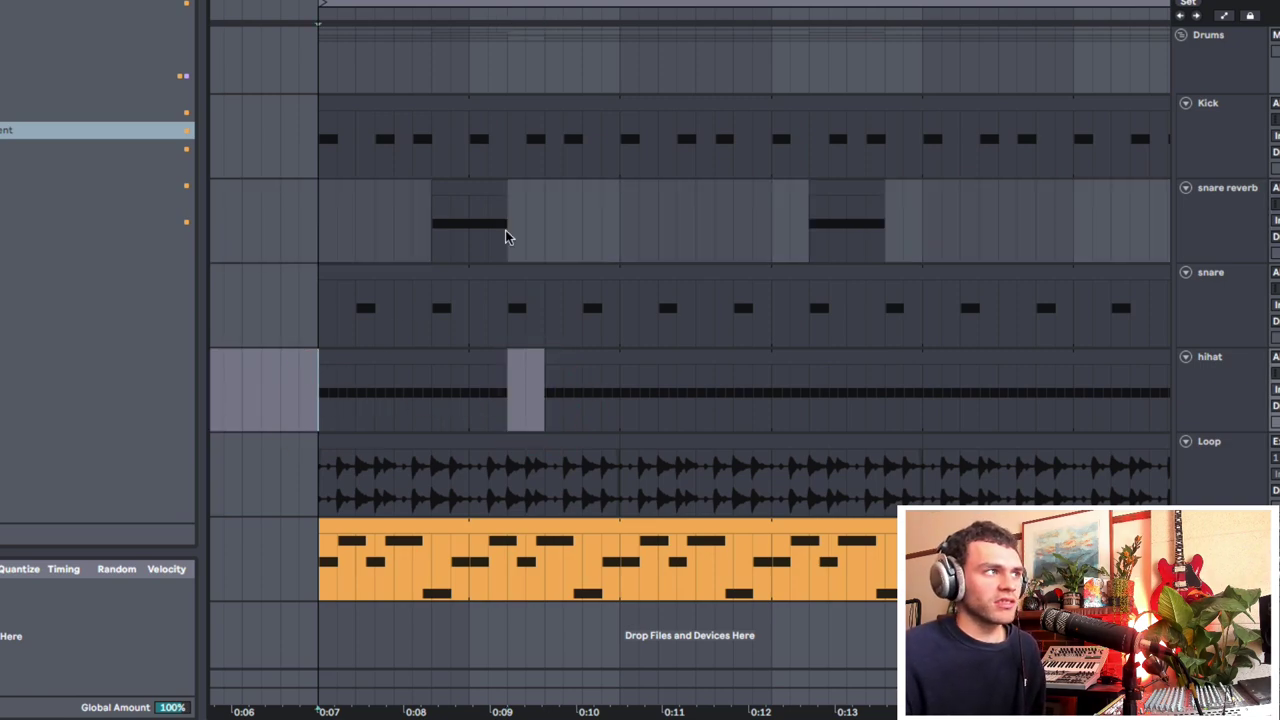
{"action": "key", "text": "minus"}
{"action": "key", "text": "minus"}
{"action": "key", "text": "space"}
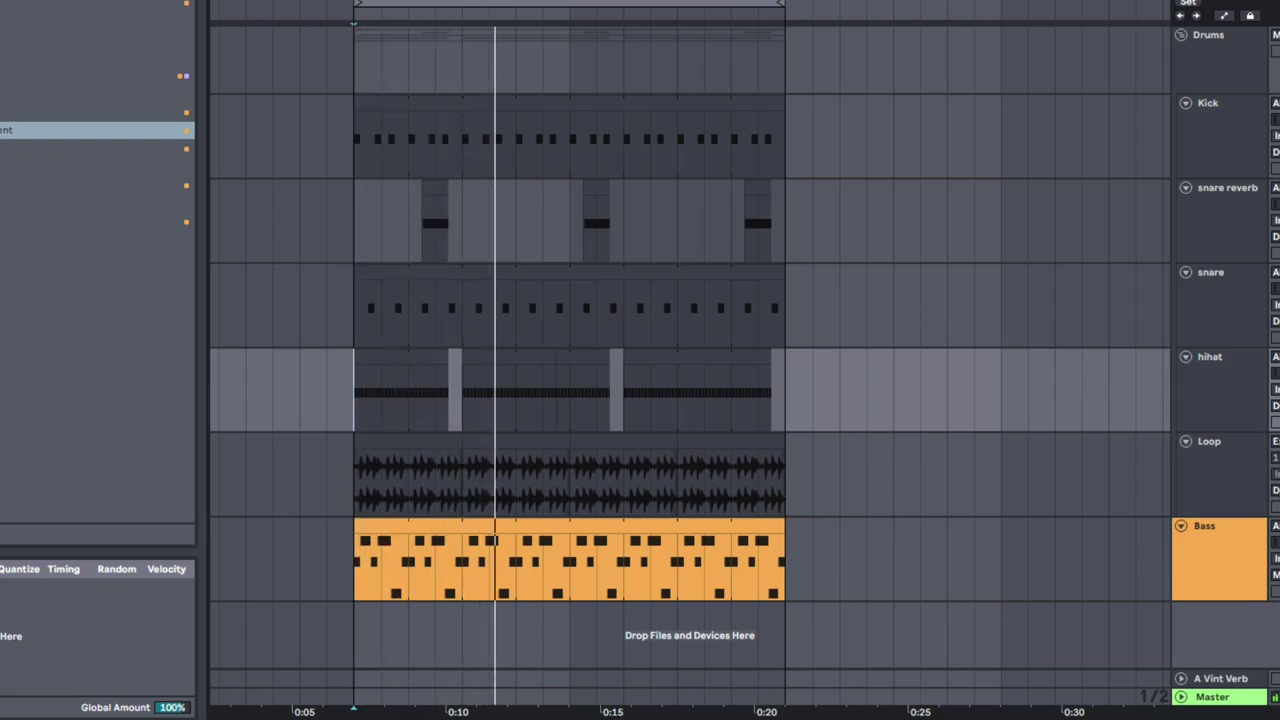
{"action": "left_click", "coordinate": [1247, 497]}
{"action": "left_click", "coordinate": [347, 381]}
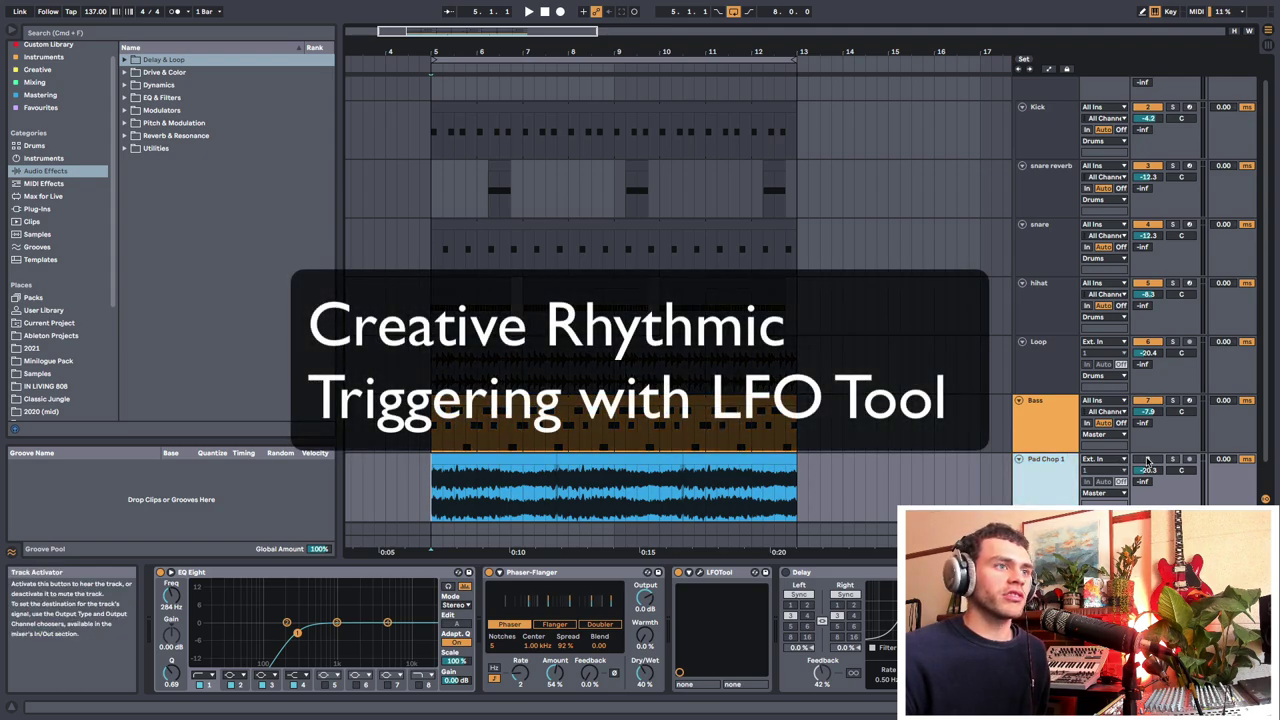
Step: Play Pad Chop 1's clip from bar 5 and select the Pad Chop 1 track
{"action": "left_click", "coordinate": [434, 492]}
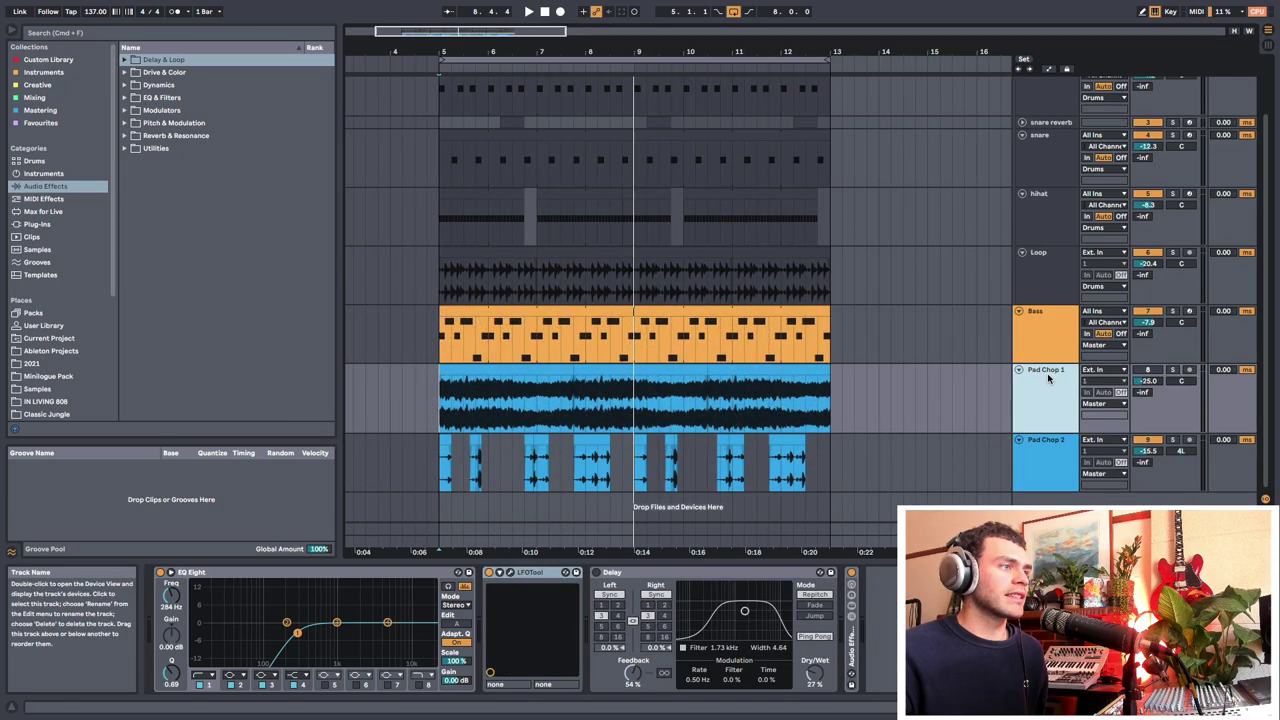
{"action": "key", "text": "space"}
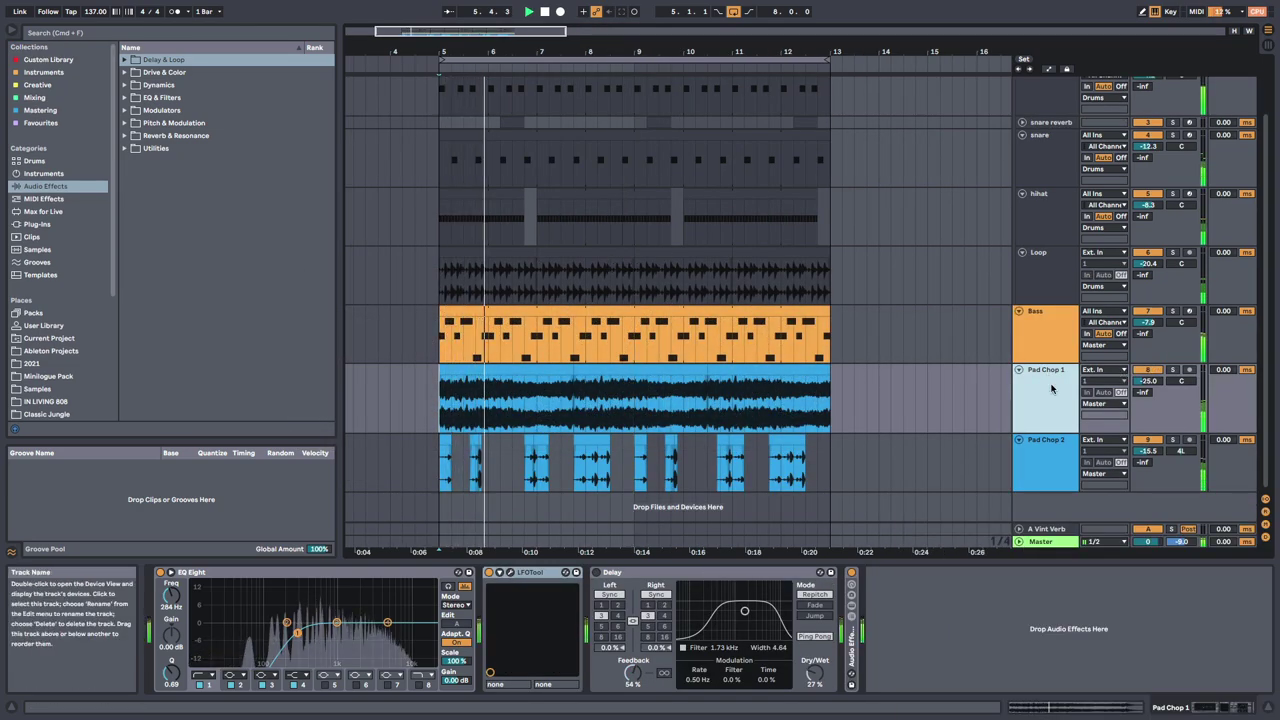
{"action": "left_click_drag", "start_coordinate": [590, 51], "coordinate": [590, 62]}
{"action": "left_click", "coordinate": [650, 411]}
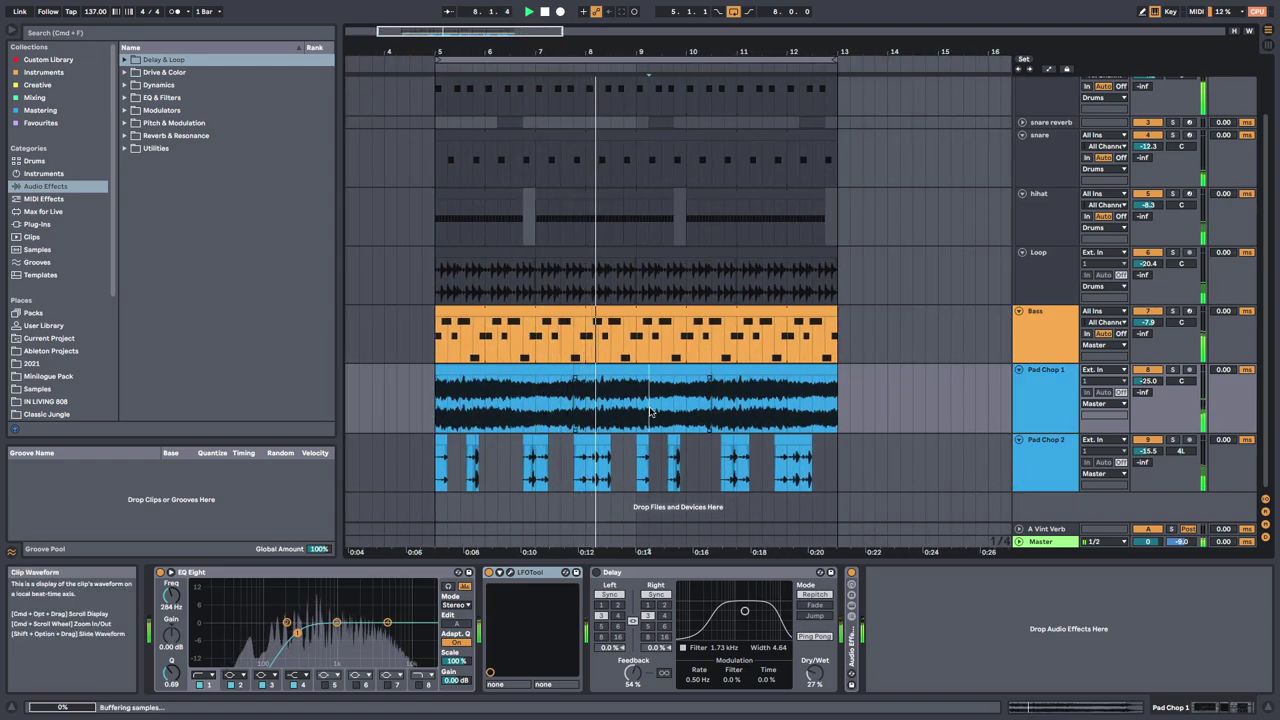
{"action": "left_click", "coordinate": [1034, 403]}
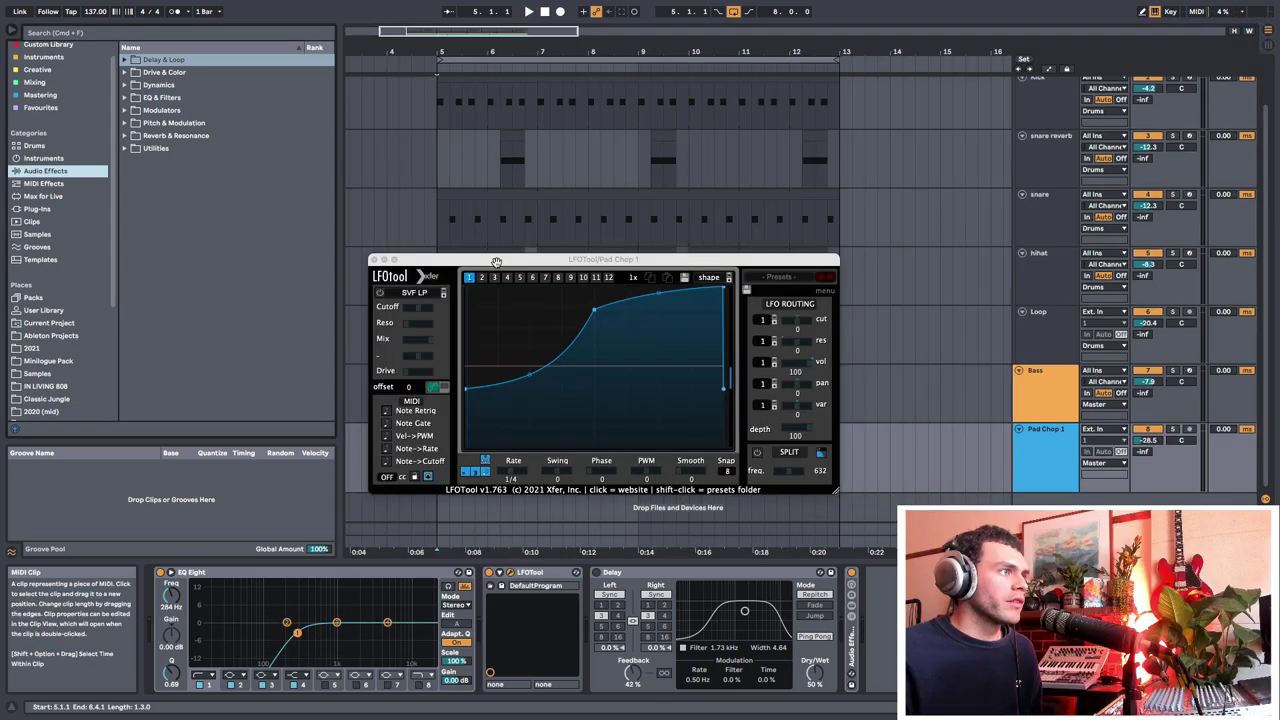
Step: Enlarge the LFOTool interface and position its window to reveal the track headers
{"action": "left_click_drag", "start_coordinate": [487, 257], "coordinate": [457, 137]}
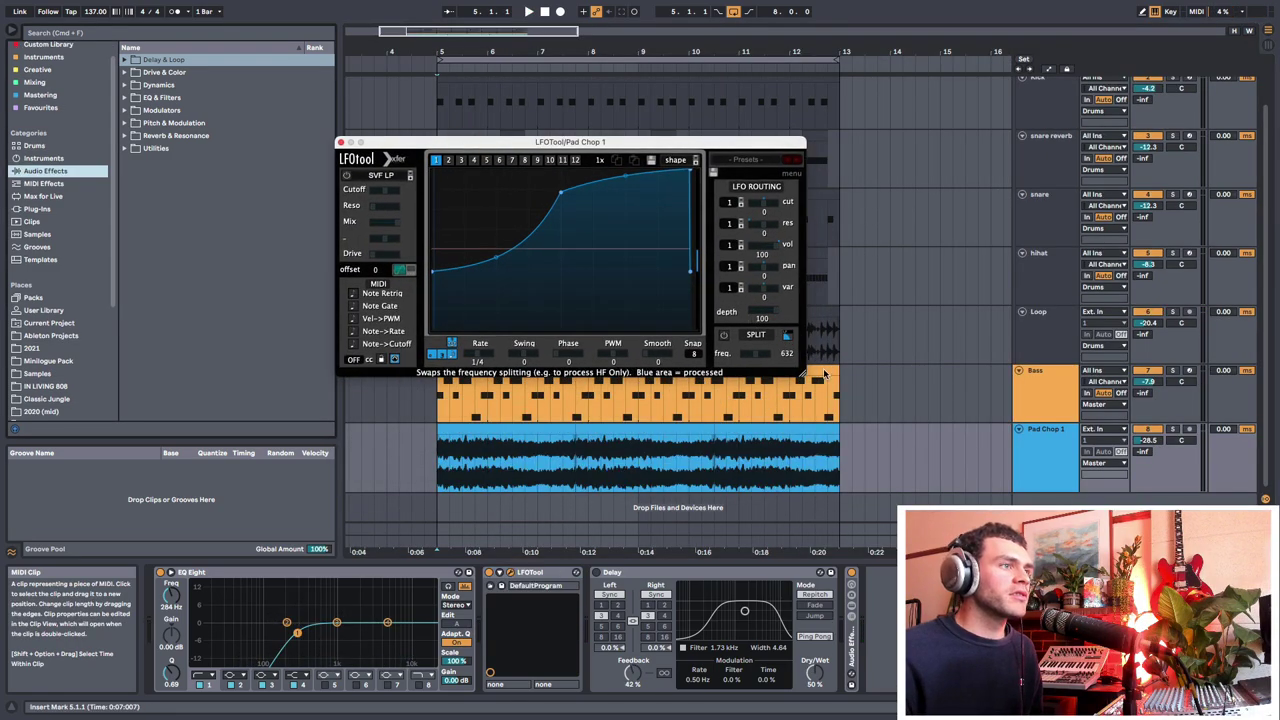
{"action": "left_click", "coordinate": [804, 376]}
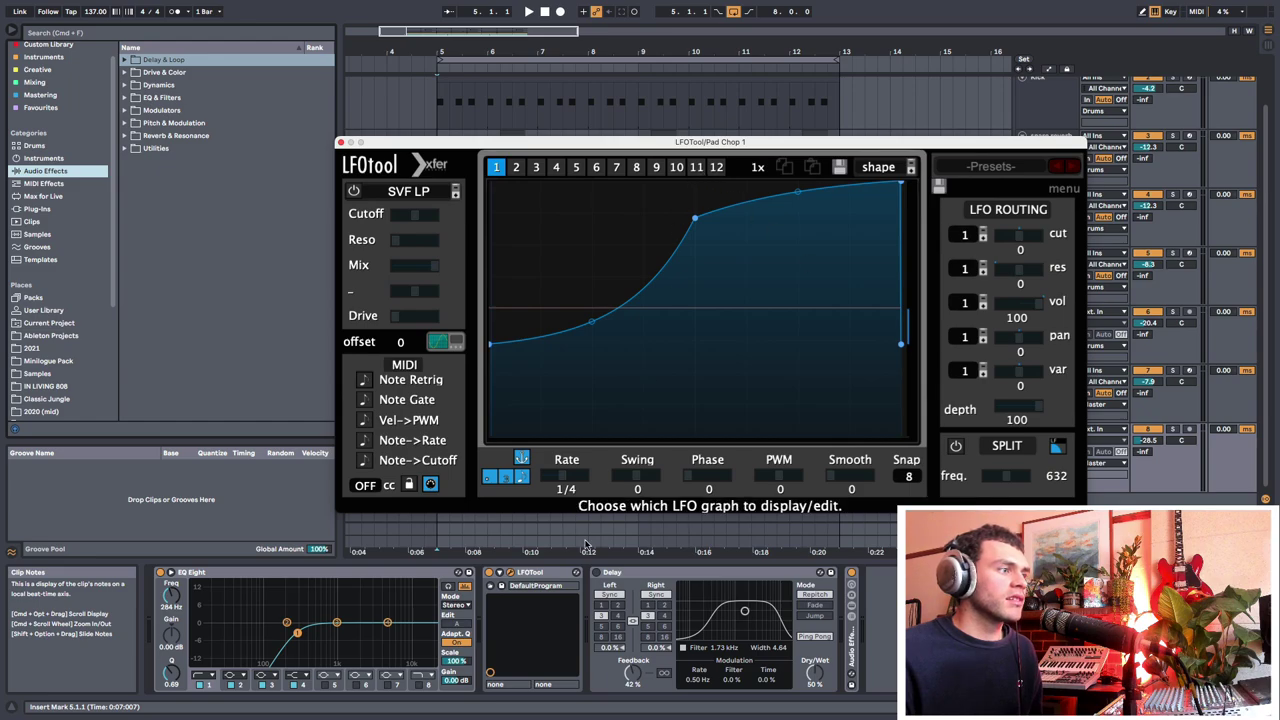
{"action": "left_click_drag", "start_coordinate": [531, 141], "coordinate": [432, 119]}
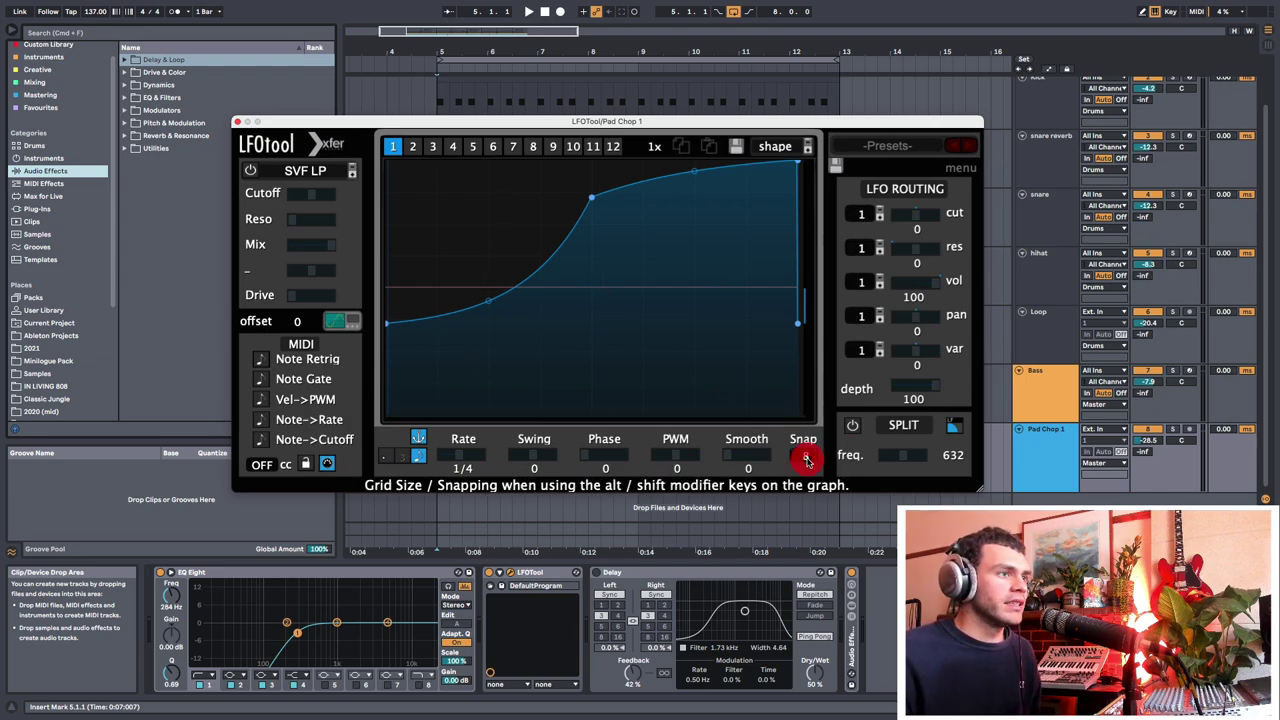
Step: Reset the LFO graph to the Basic flat 0 shape
{"action": "left_click", "coordinate": [811, 143]}
{"action": "mouse_move", "coordinate": [840, 157]}
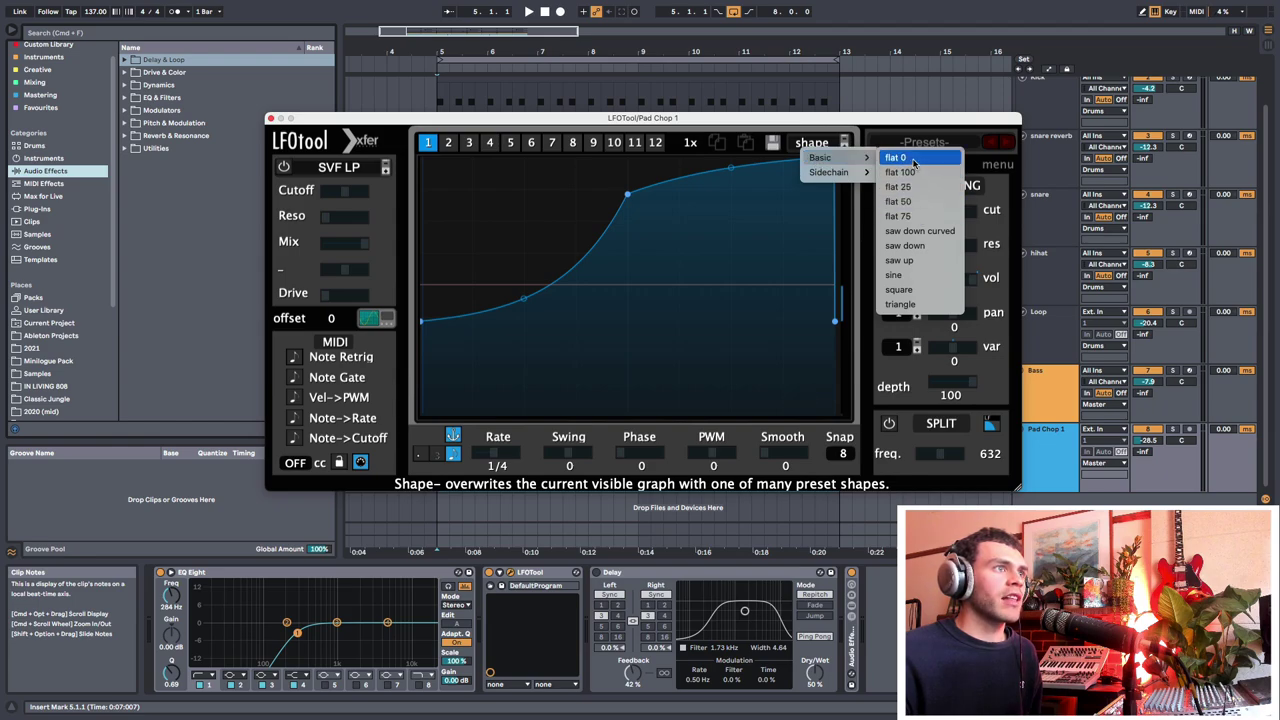
{"action": "left_click", "coordinate": [627, 285]}
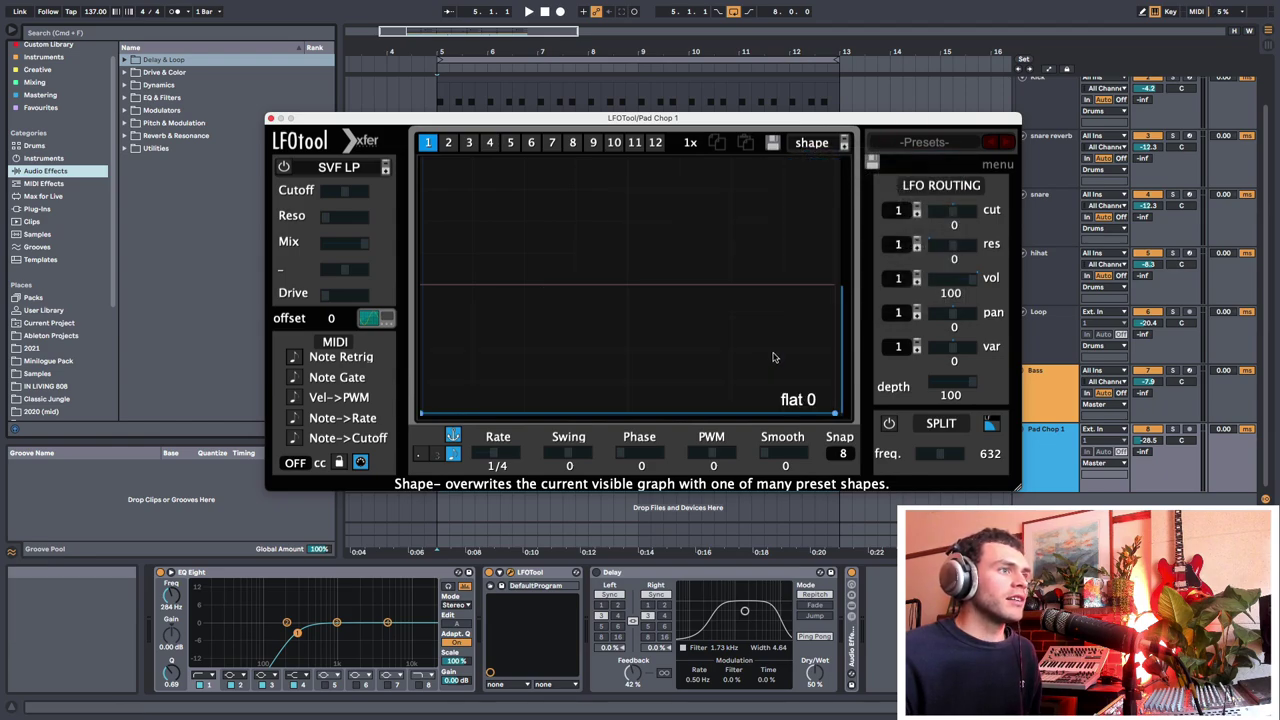
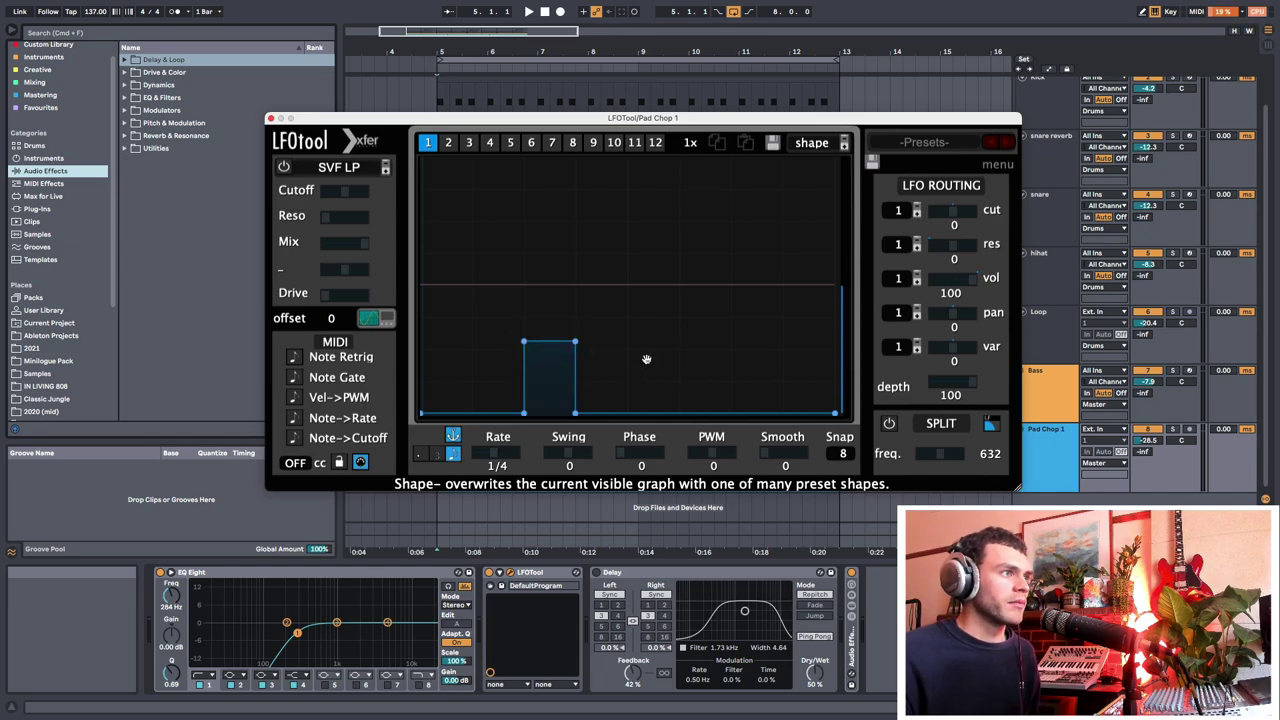
Step: Draw a short step and a taller step to its right in the LFOTool graph
{"action": "left_click_drag", "start_coordinate": [646, 359], "coordinate": [655, 230]}
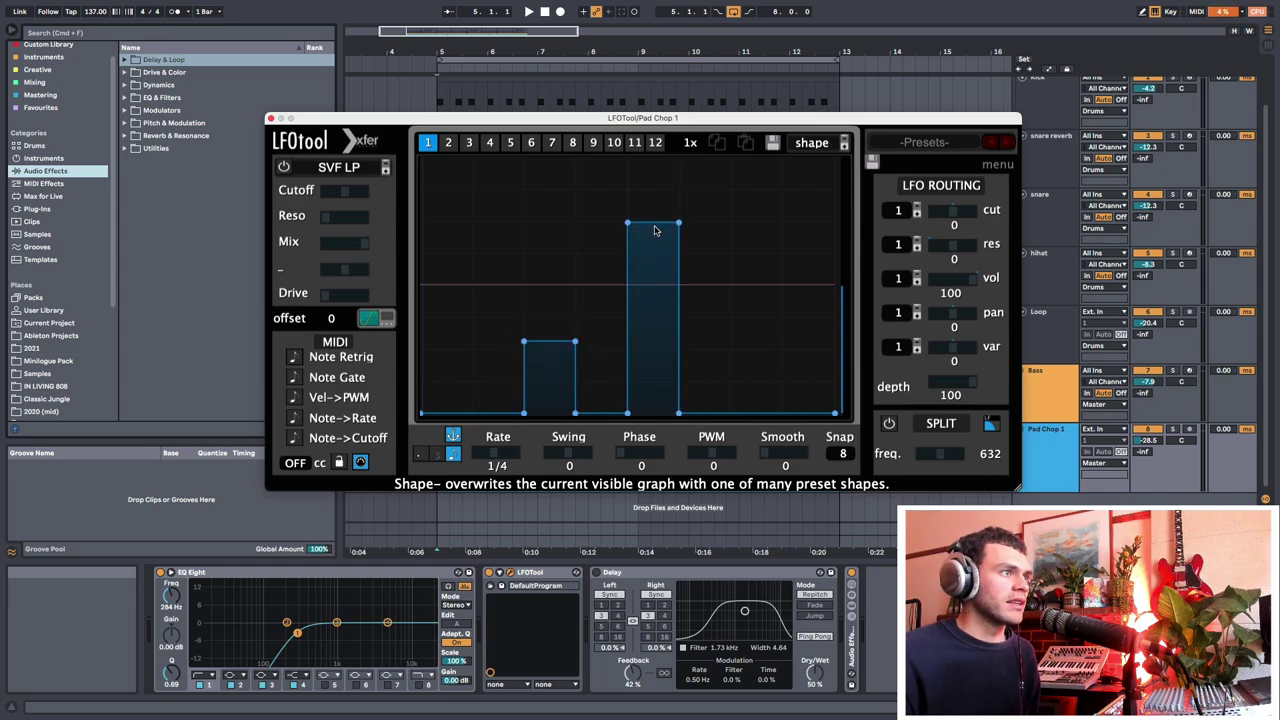
{"action": "left_click", "coordinate": [660, 303]}
{"action": "left_click_drag", "start_coordinate": [747, 293], "coordinate": [750, 195]}
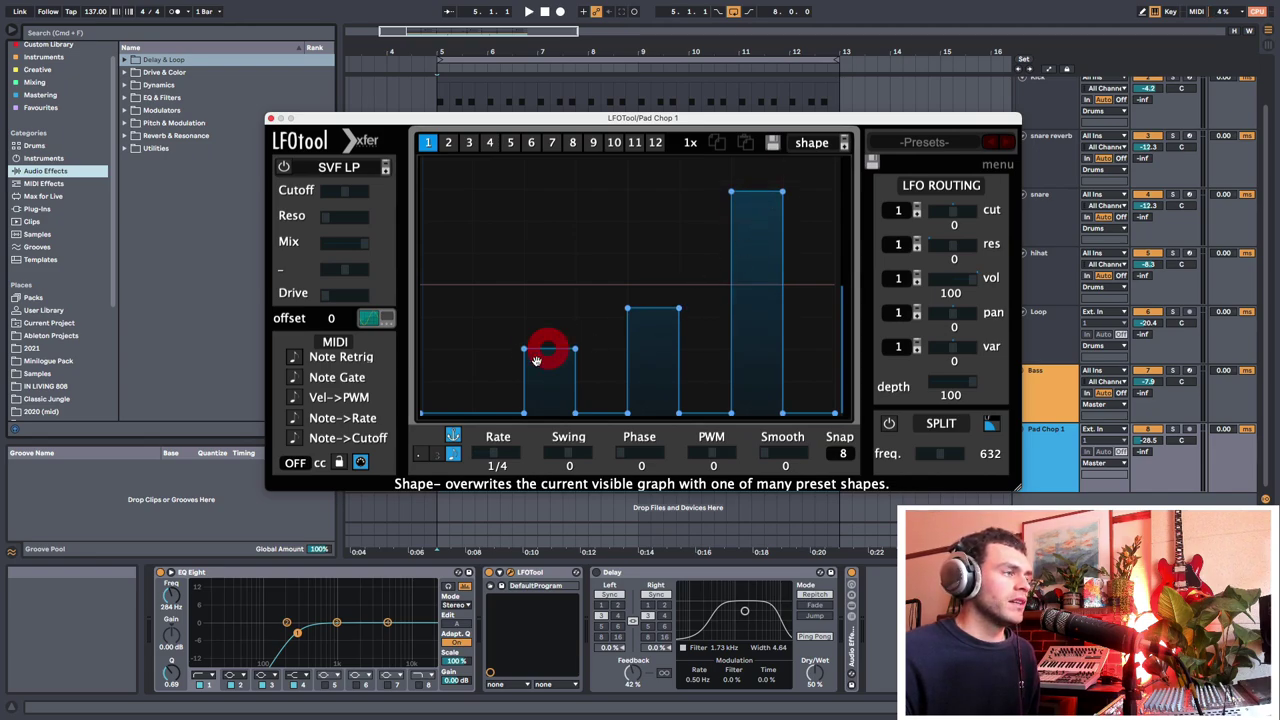
Step: Ramp the first hump, slope the middle step down, and bow the tall peak to the end
{"action": "left_click_drag", "start_coordinate": [522, 414], "coordinate": [487, 413]}
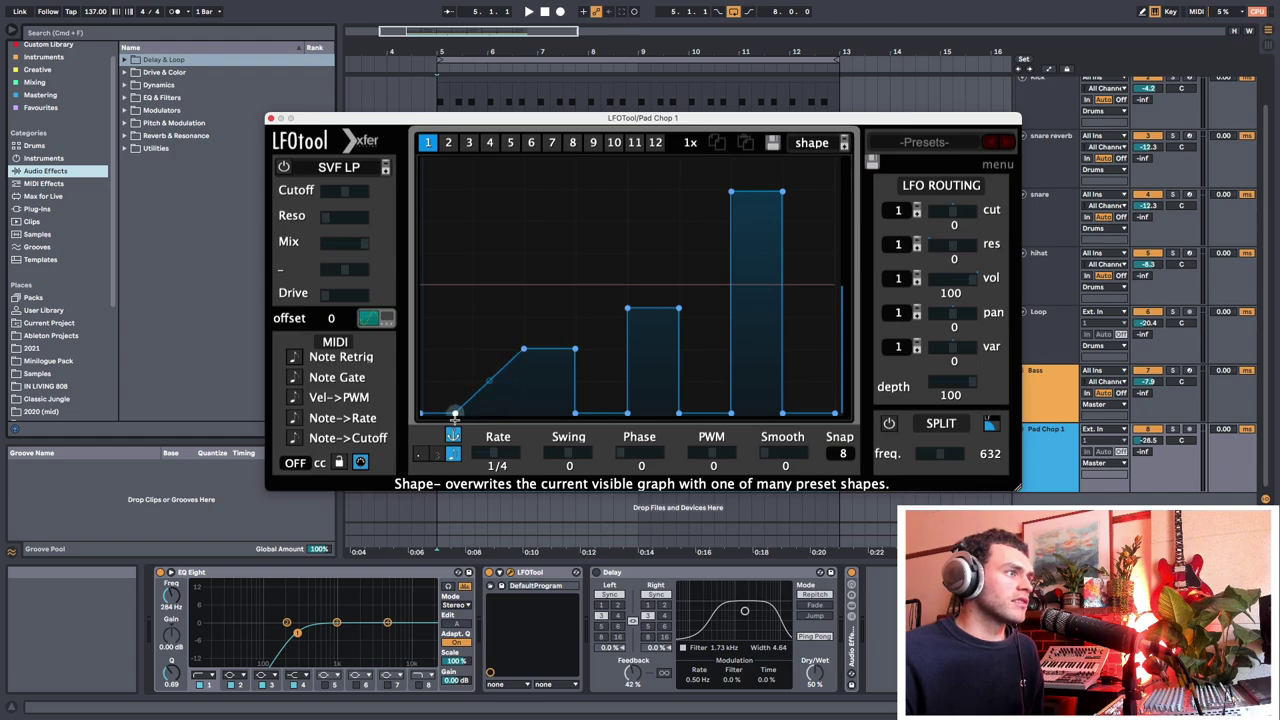
{"action": "double_click", "coordinate": [575, 350]}
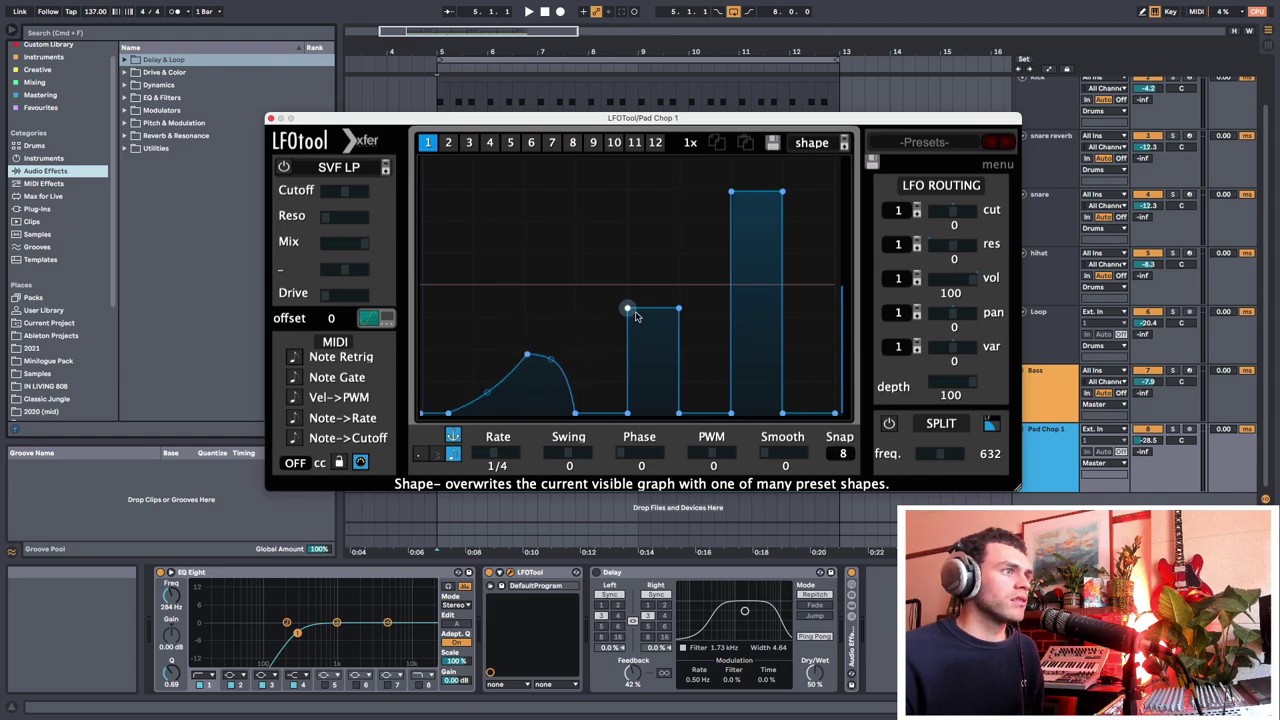
{"action": "double_click", "coordinate": [679, 310]}
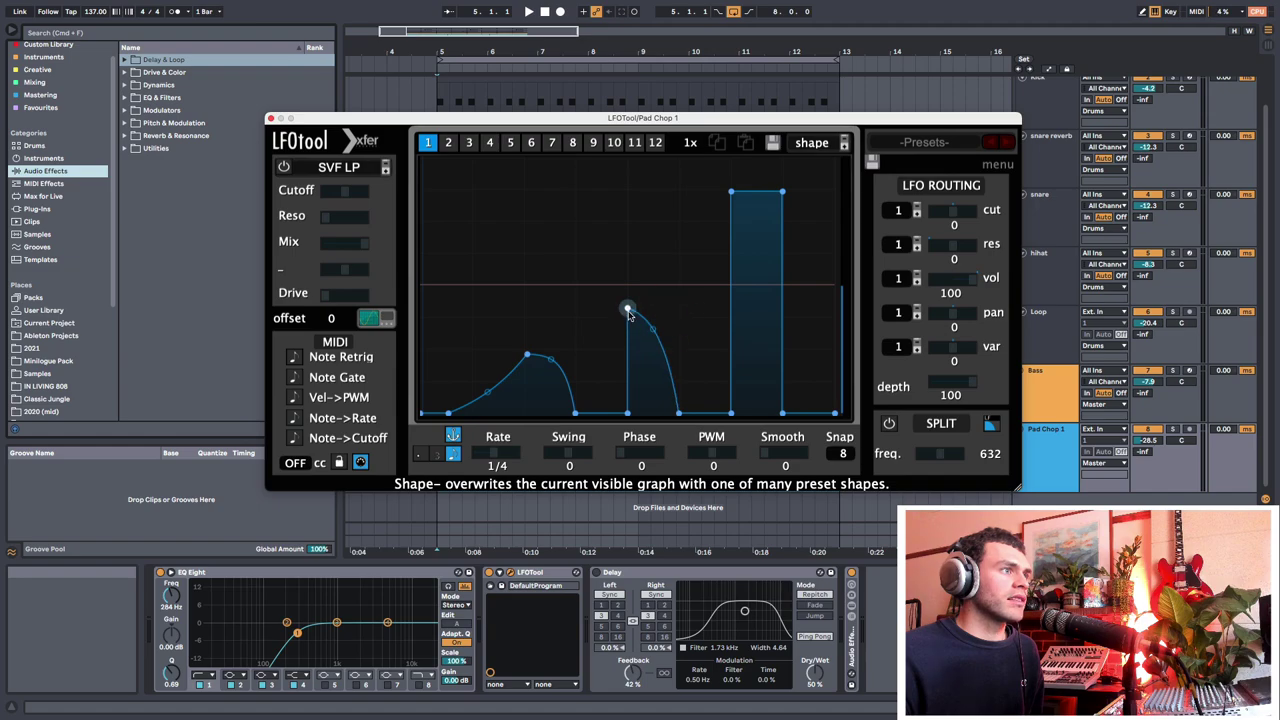
{"action": "left_click_drag", "start_coordinate": [627, 291], "coordinate": [627, 310]}
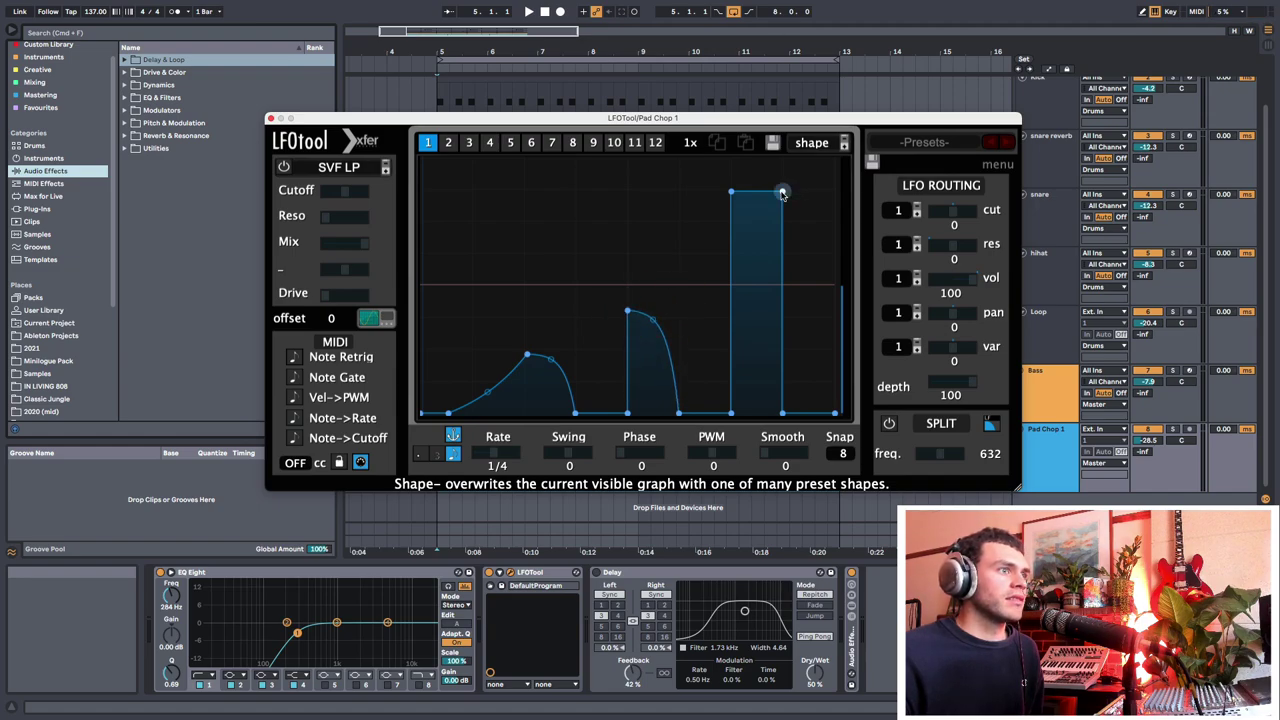
{"action": "double_click", "coordinate": [783, 193]}
{"action": "left_click_drag", "start_coordinate": [756, 302], "coordinate": [782, 205]}
{"action": "double_click", "coordinate": [782, 413]}
Step: Audition the gated pad and raise the first hump's peak and rising curve
{"action": "key", "text": "space"}
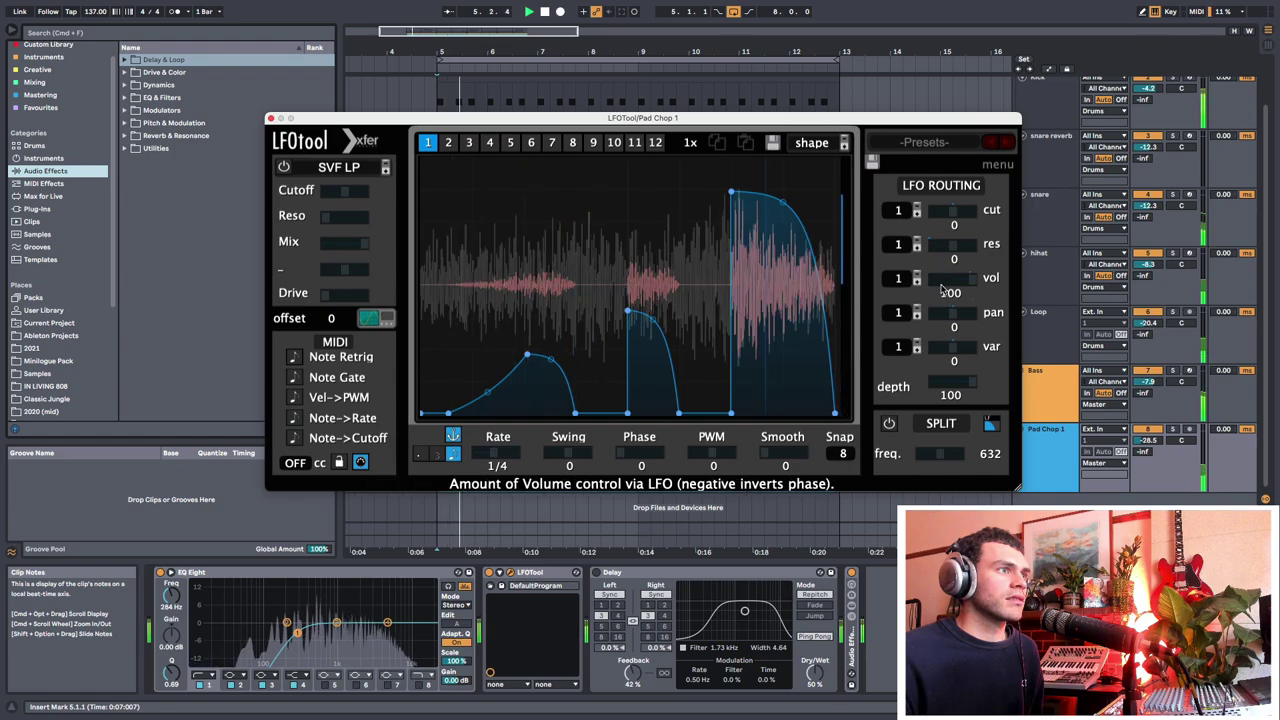
{"action": "left_click_drag", "start_coordinate": [880, 119], "coordinate": [866, 91]}
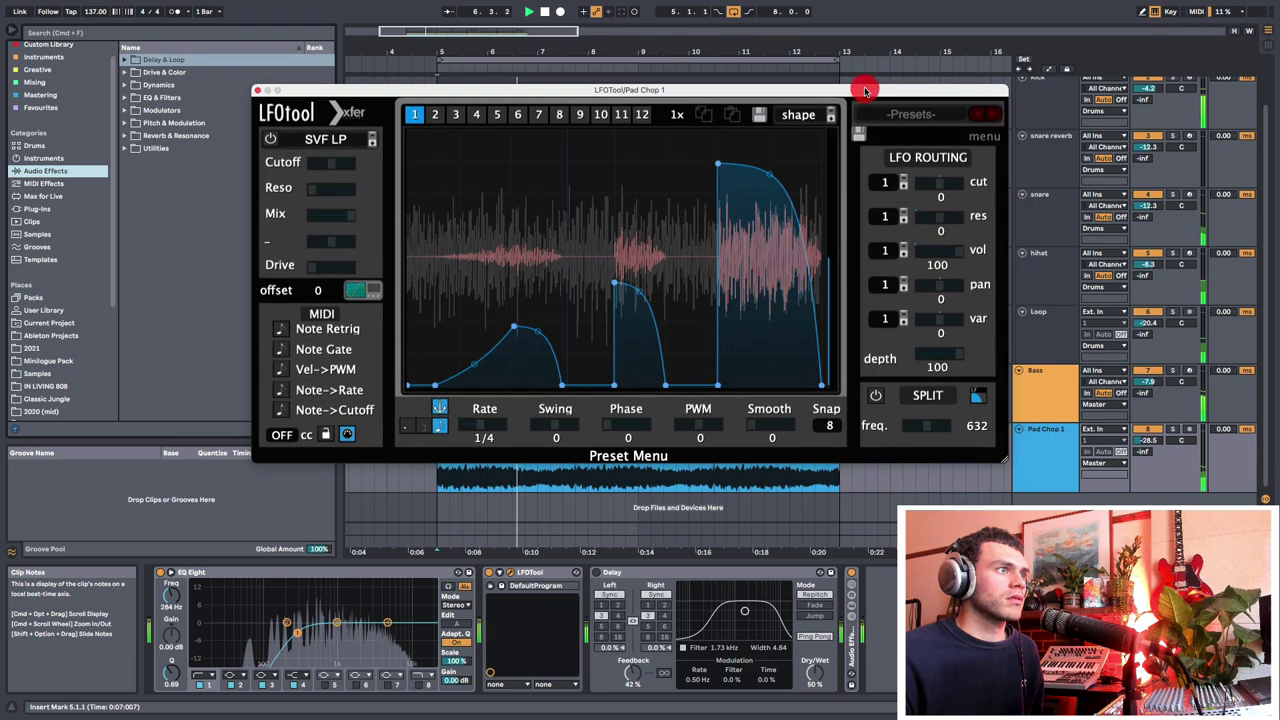
{"action": "key", "text": "space"}
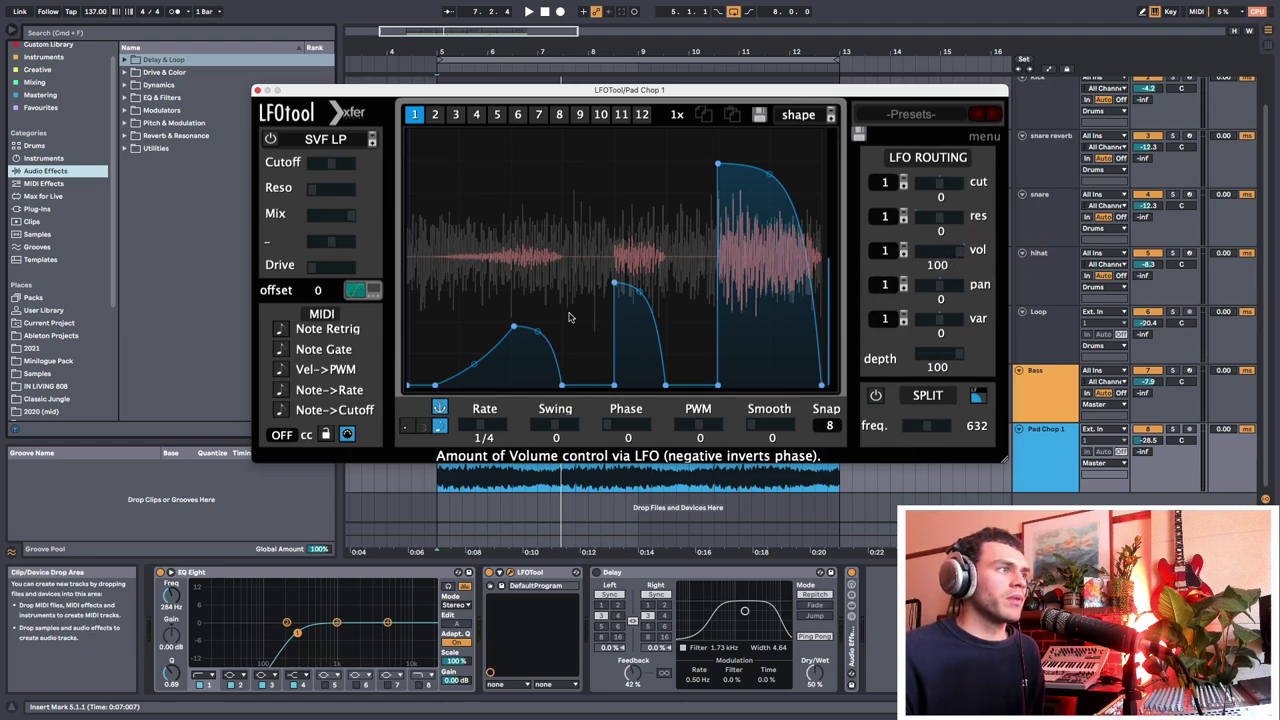
{"action": "key", "text": "space"}
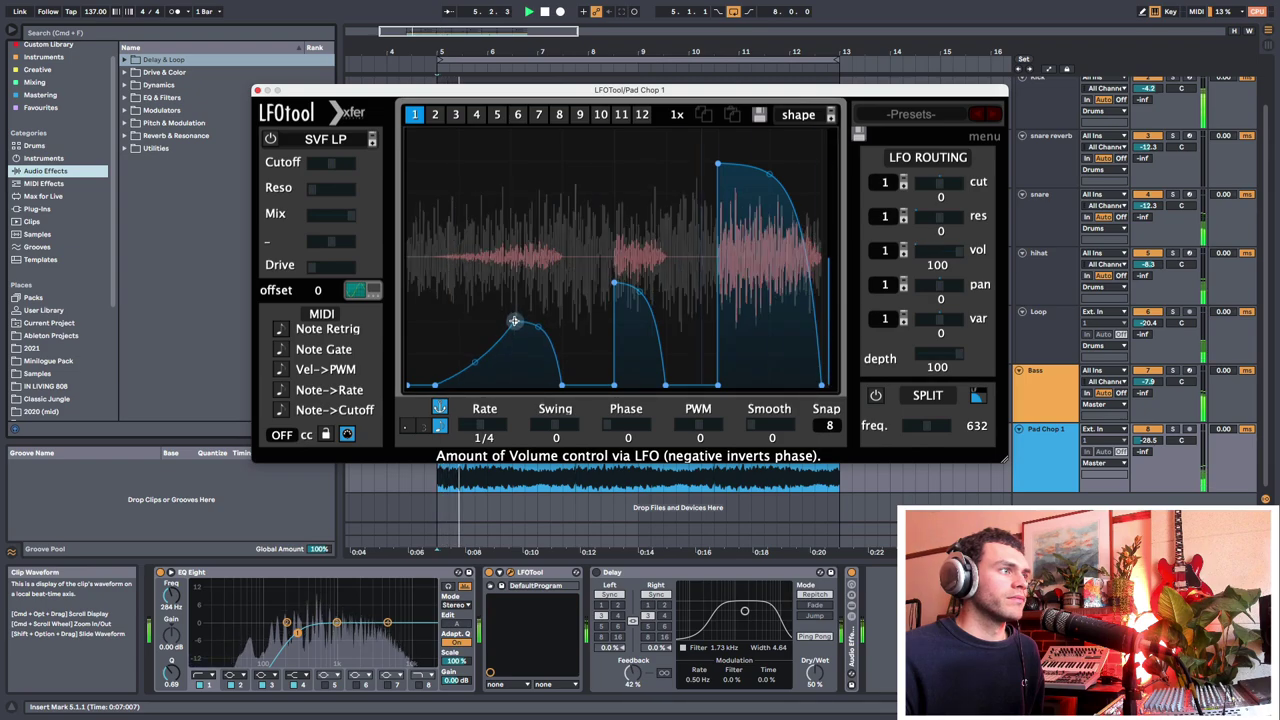
{"action": "left_click_drag", "start_coordinate": [611, 256], "coordinate": [613, 246]}
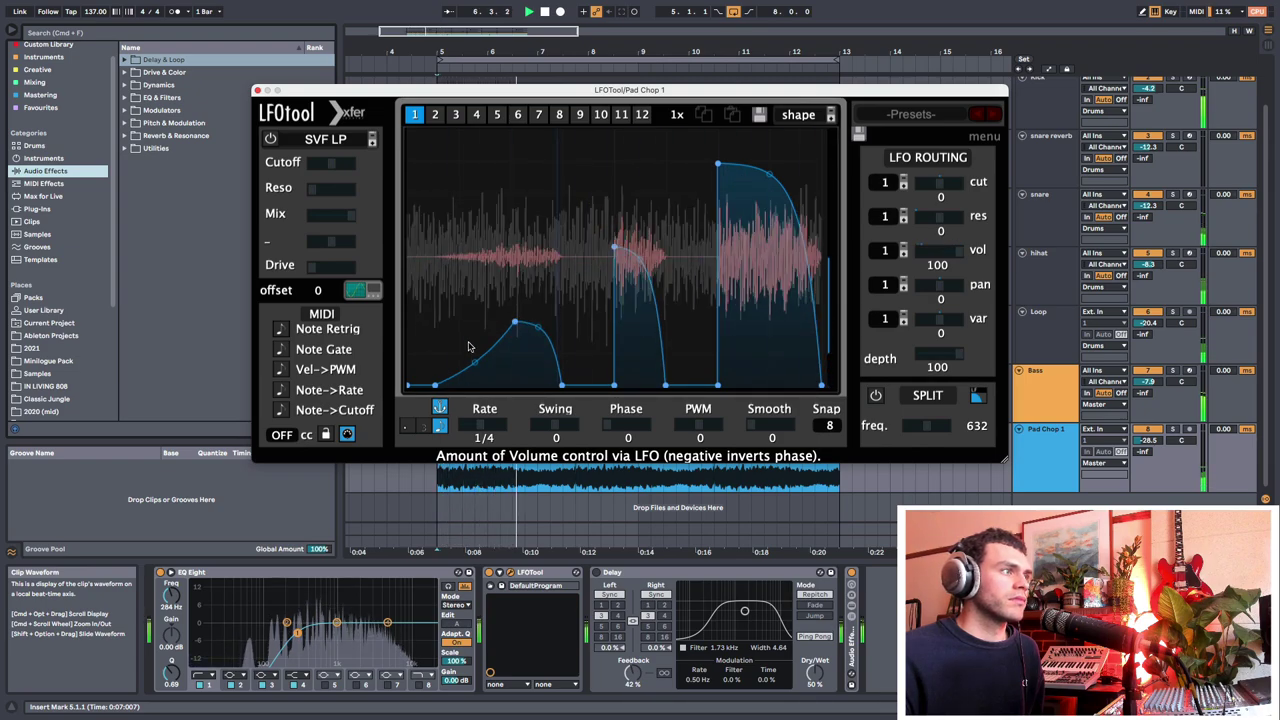
{"action": "left_click_drag", "start_coordinate": [474, 362], "coordinate": [474, 366]}
Step: Fine-tune the first hump's rise, then route the LFO to cutoff 58 and resonance 45
{"action": "key", "text": "space"}
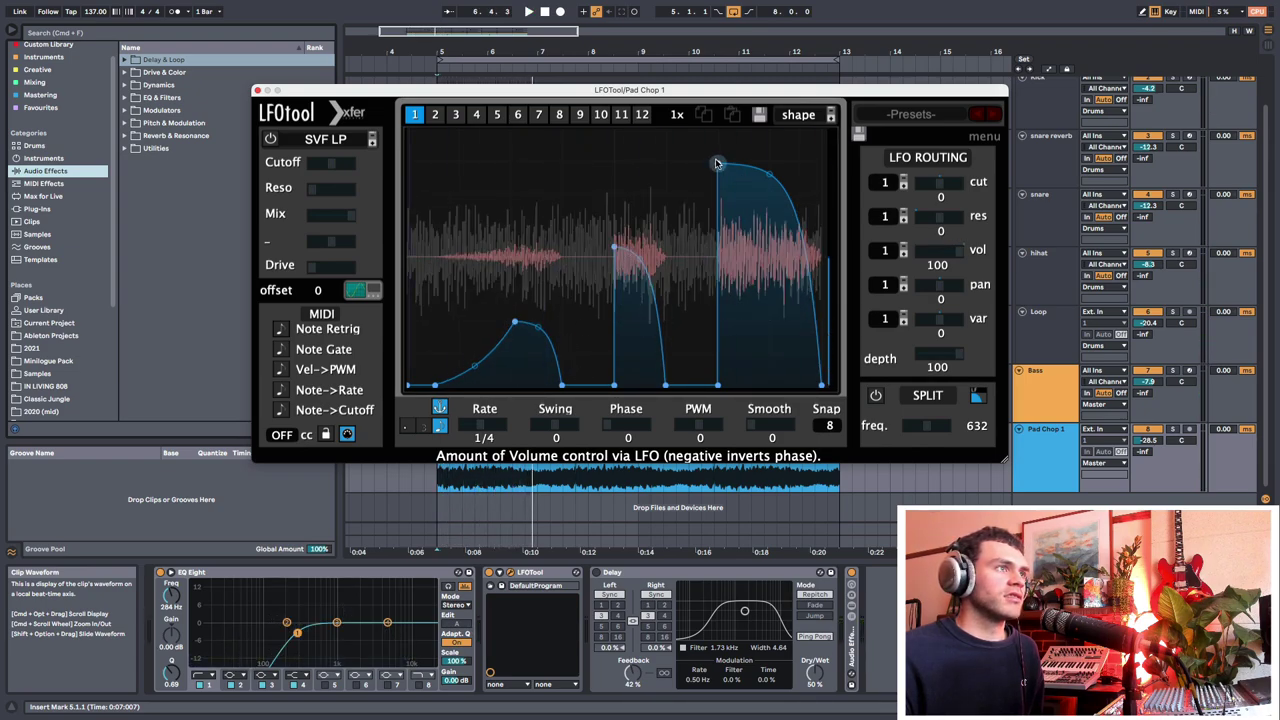
{"action": "left_click", "coordinate": [475, 372]}
{"action": "left_click", "coordinate": [476, 365]}
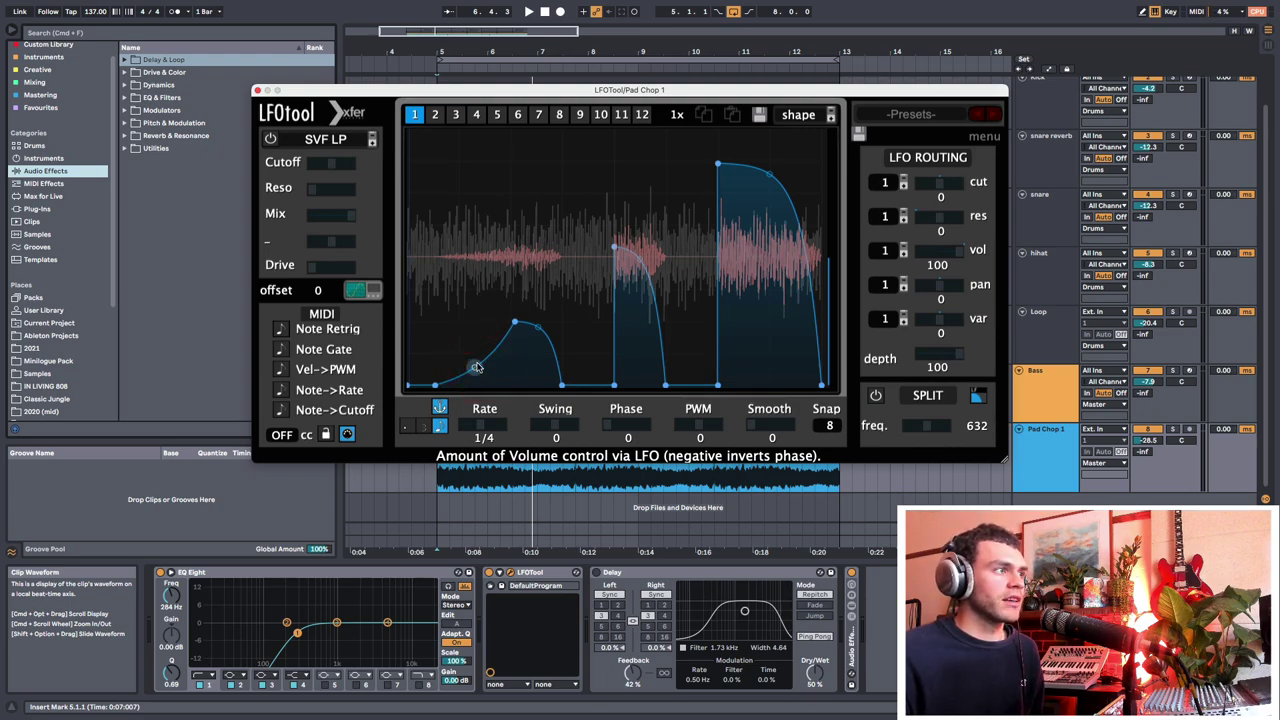
{"action": "key", "text": "space"}
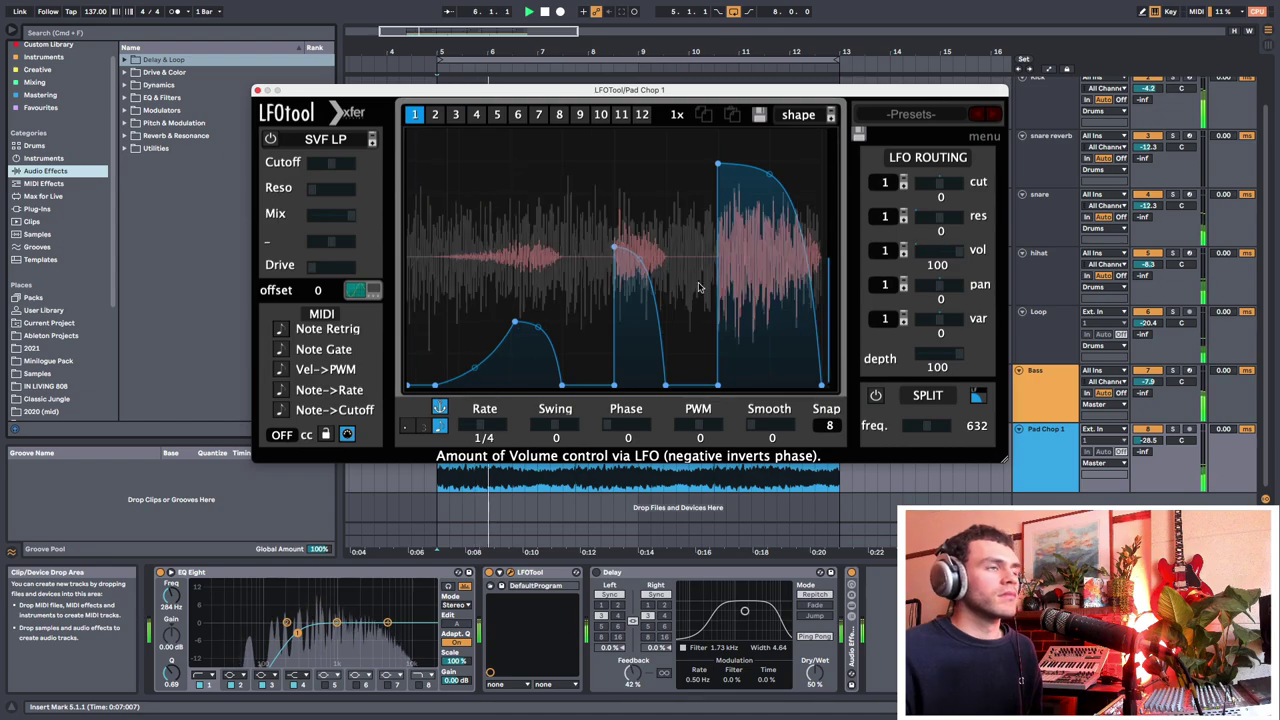
{"action": "key", "text": "space"}
{"action": "mouse_move", "coordinate": [940, 184]}
{"action": "left_mouse_down"}
{"action": "mouse_move", "coordinate": [978, 184]}
{"action": "mouse_move", "coordinate": [952, 189]}
{"action": "left_mouse_up"}
{"action": "key", "text": "space"}
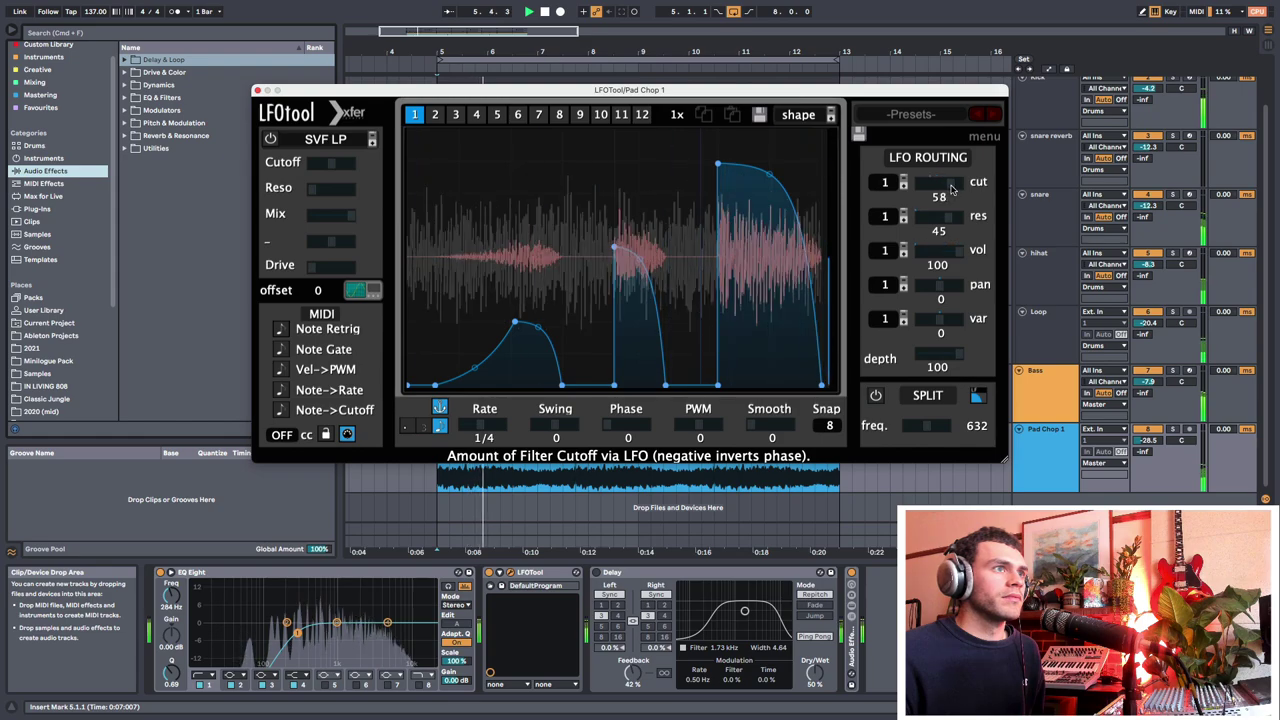
Step: Enable LFOTool's filter, show its response curve, and switch its type to LH 12
{"action": "left_click", "coordinate": [288, 145]}
{"action": "left_click", "coordinate": [271, 139]}
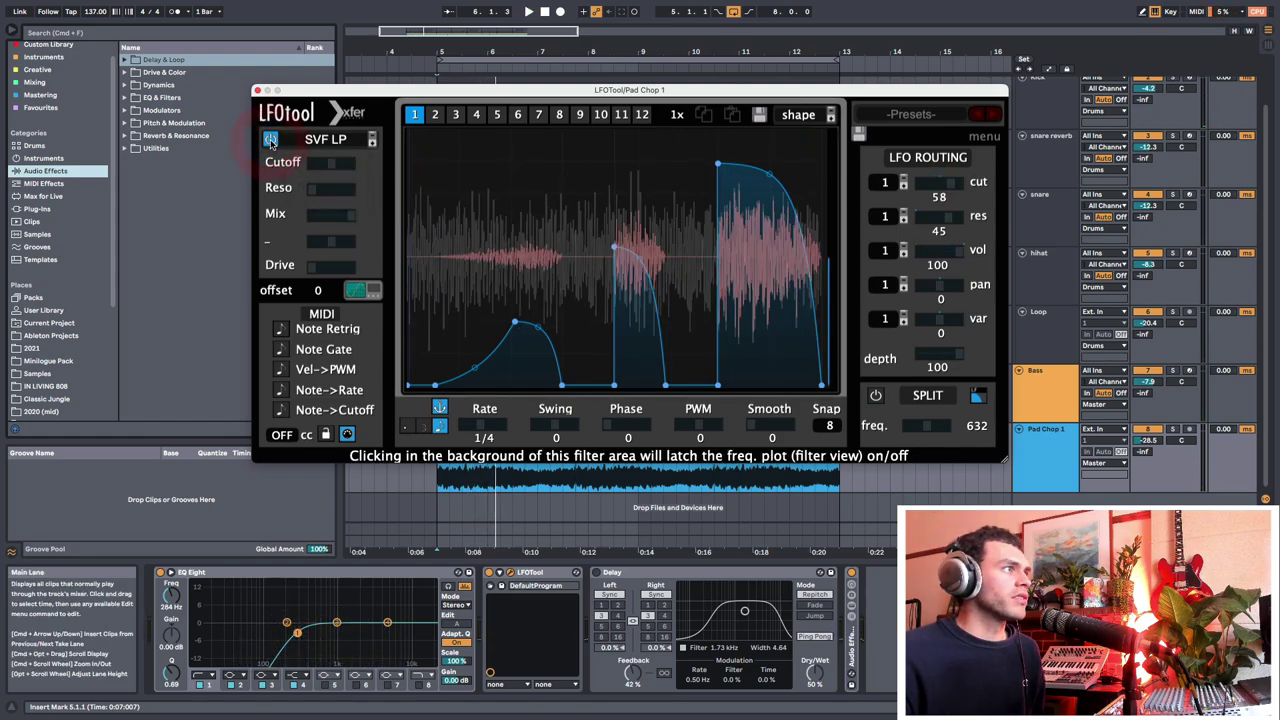
{"action": "left_click", "coordinate": [309, 143]}
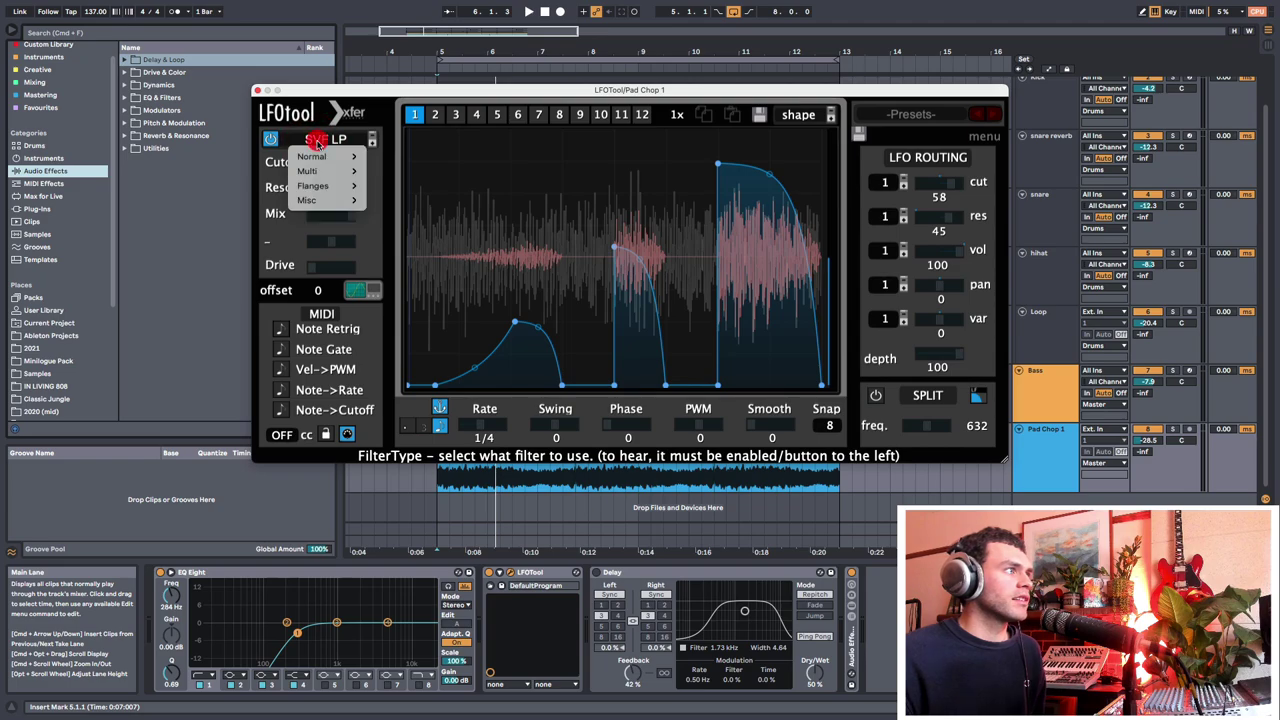
{"action": "left_click", "coordinate": [314, 141]}
{"action": "left_click", "coordinate": [348, 176]}
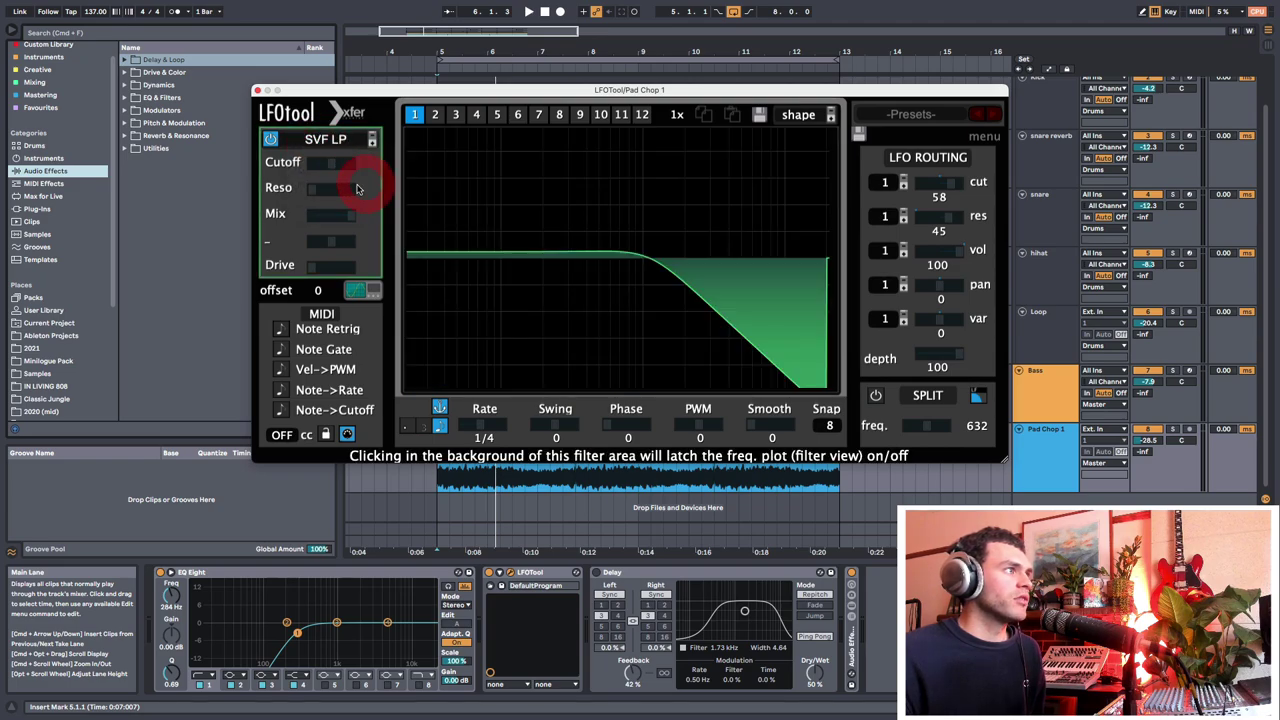
{"action": "key", "text": "space"}
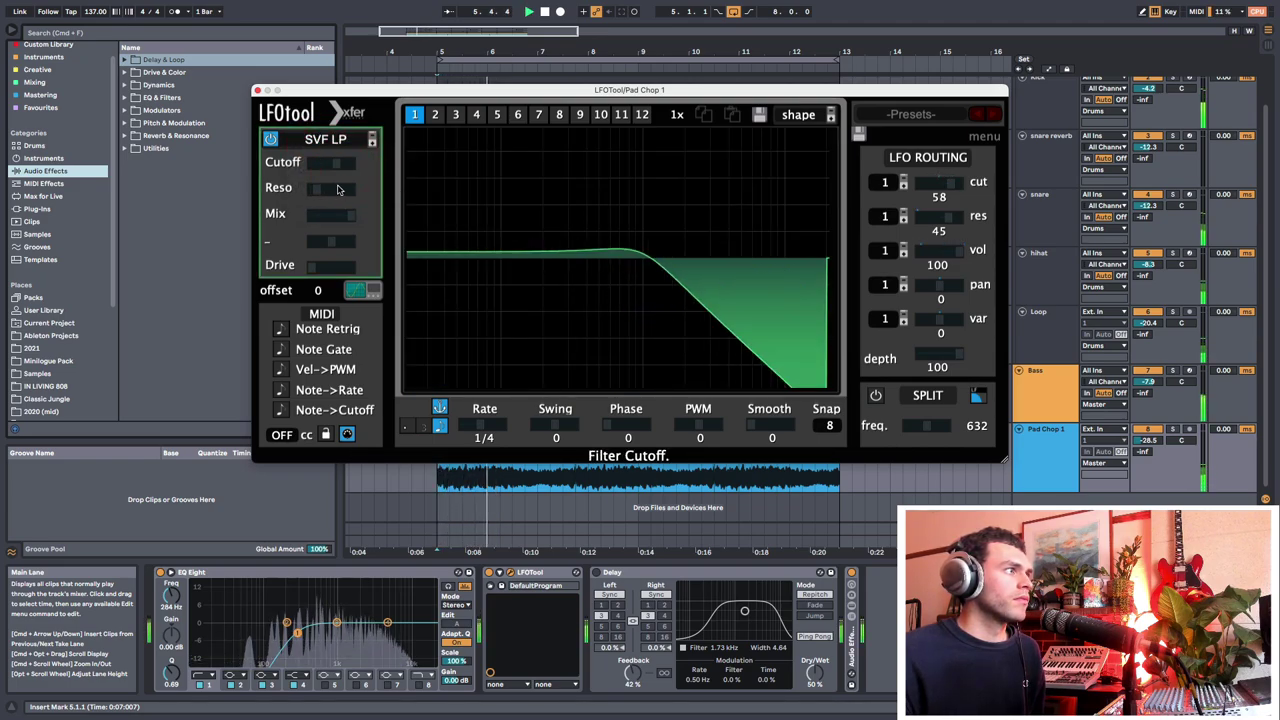
{"action": "left_click", "coordinate": [326, 141]}
{"action": "mouse_move", "coordinate": [335, 176]}
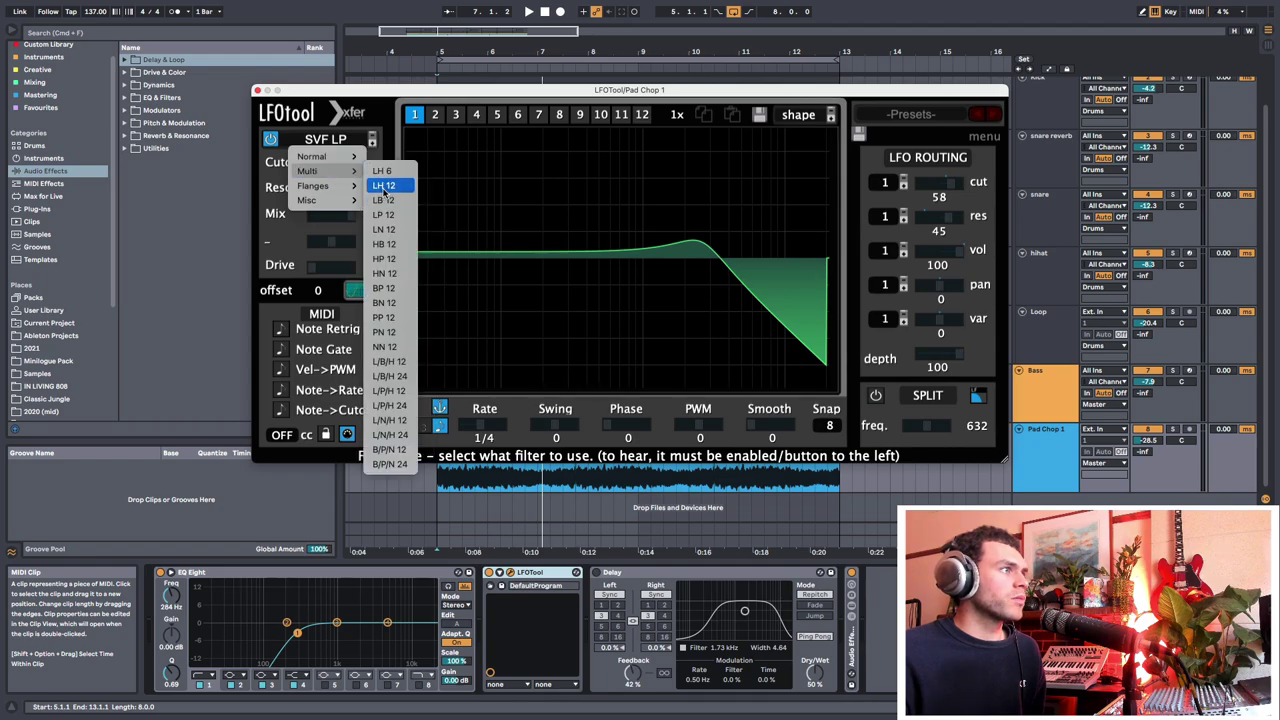
{"action": "left_click", "coordinate": [386, 178]}
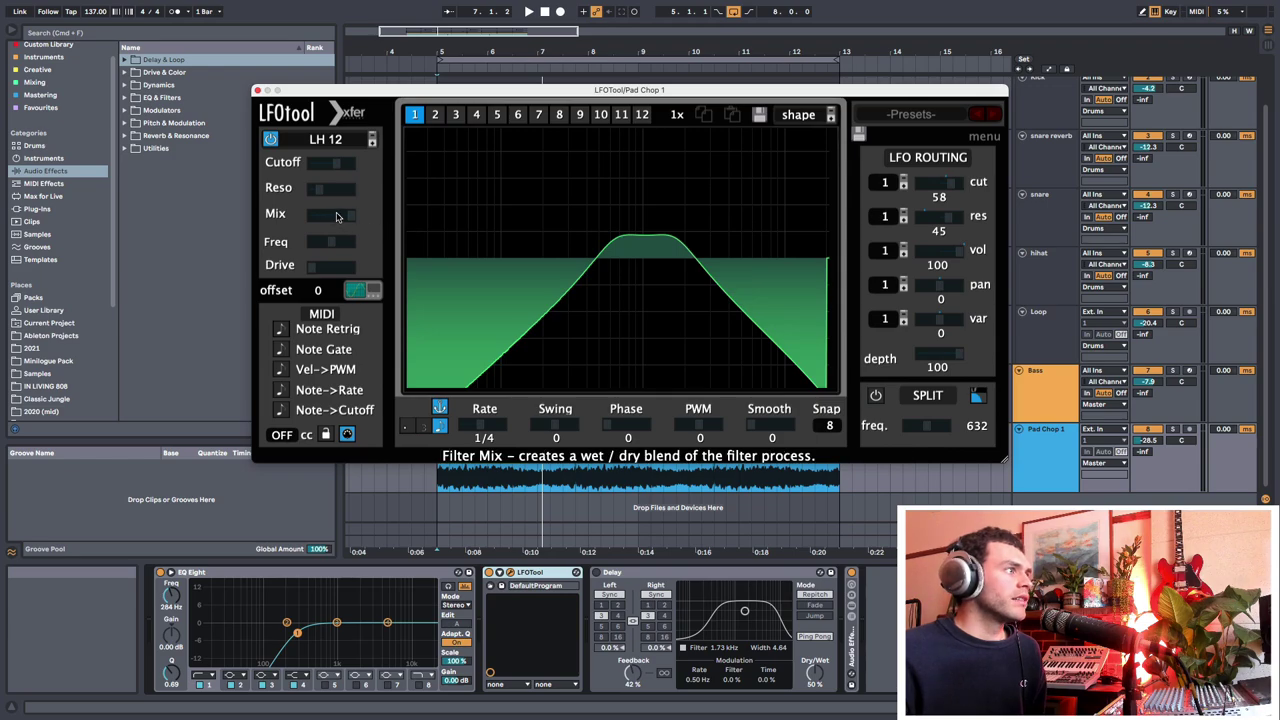
Step: Raise the filter cutoff, lower its Freq, and route the LFO to the filter's variable parameter
{"action": "left_click_drag", "start_coordinate": [334, 166], "coordinate": [350, 168]}
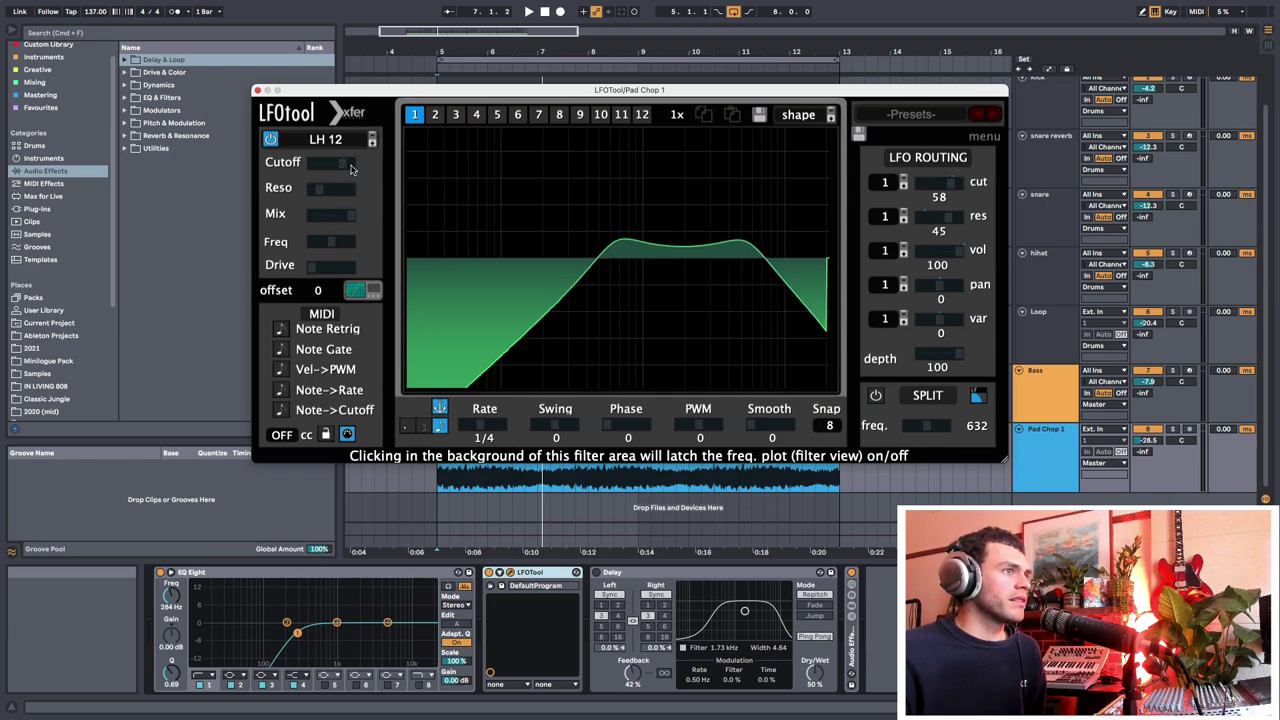
{"action": "key", "text": "space"}
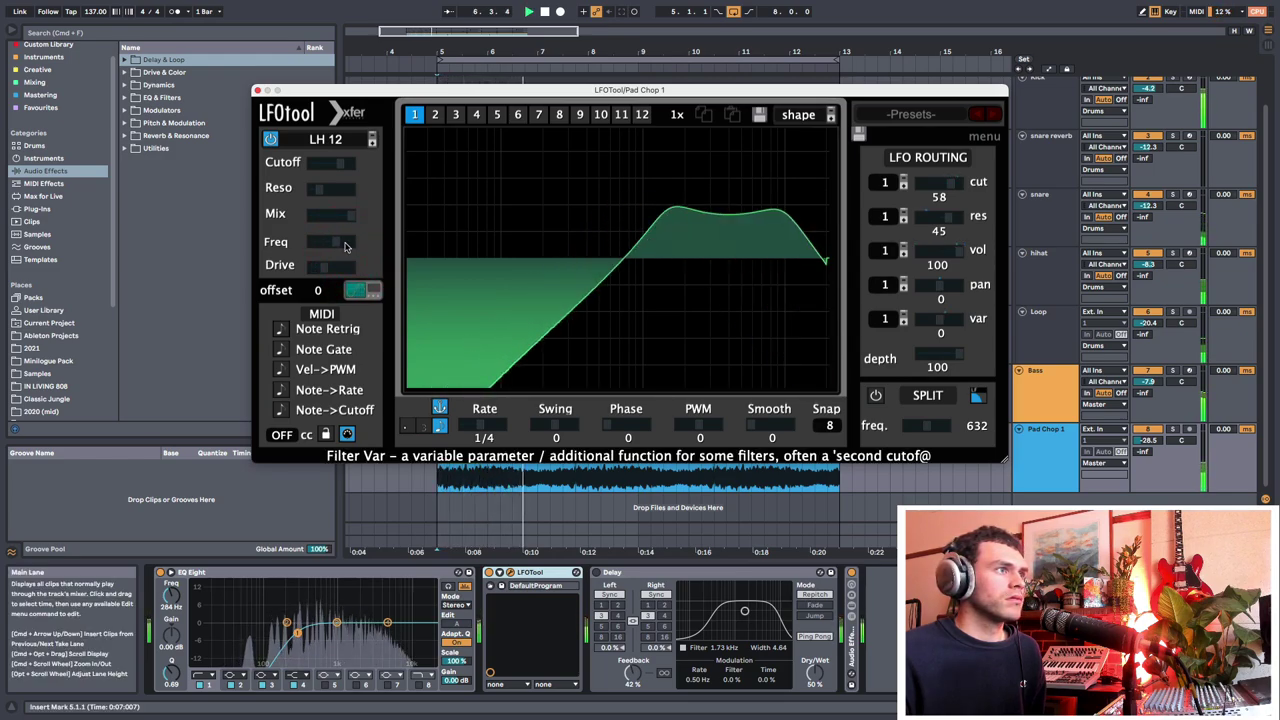
{"action": "left_click_drag", "start_coordinate": [337, 247], "coordinate": [329, 247]}
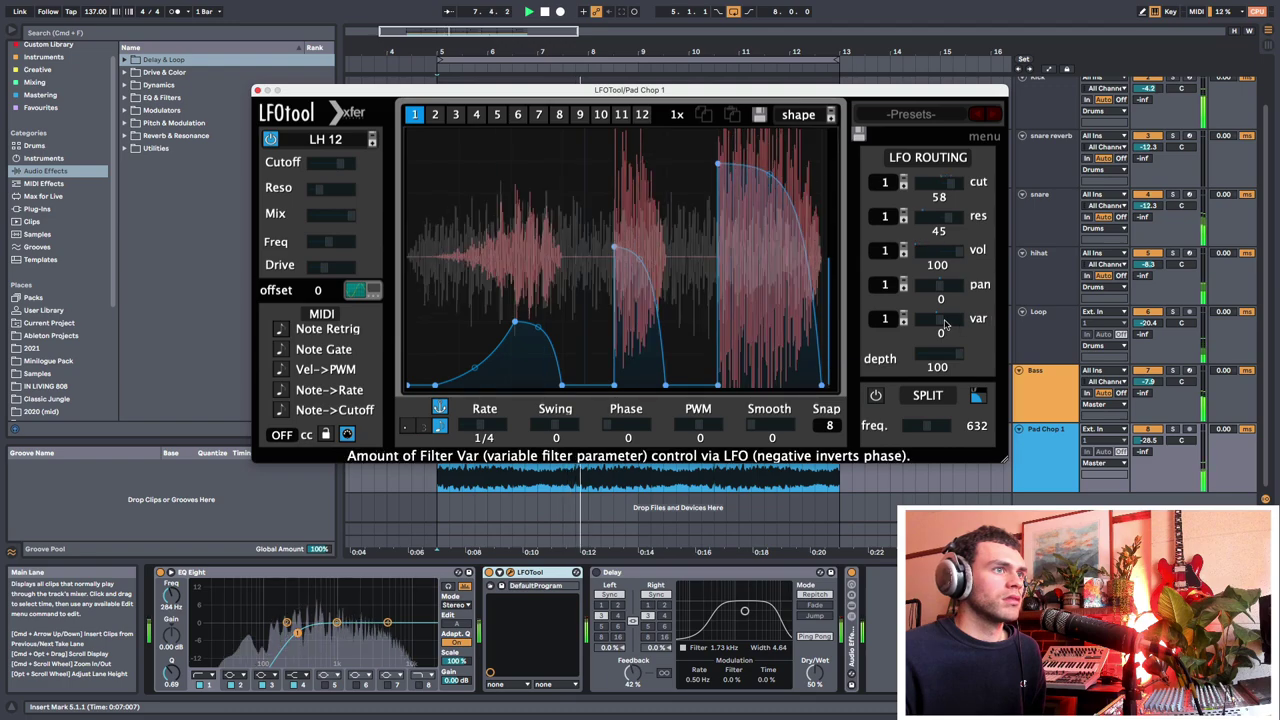
{"action": "left_click_drag", "start_coordinate": [941, 323], "coordinate": [971, 337]}
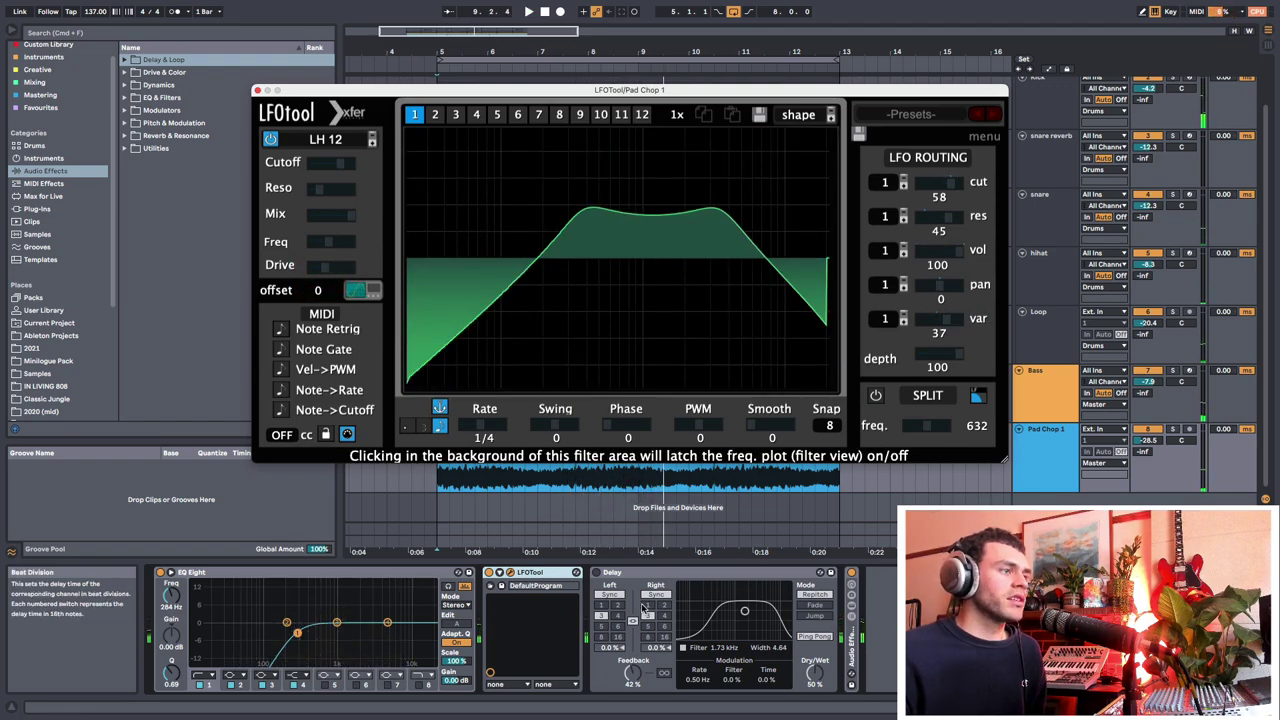
Step: Lower Pad Chop 1's Delay dry/wet to 27% and play back the gated pad
{"action": "left_click", "coordinate": [596, 572]}
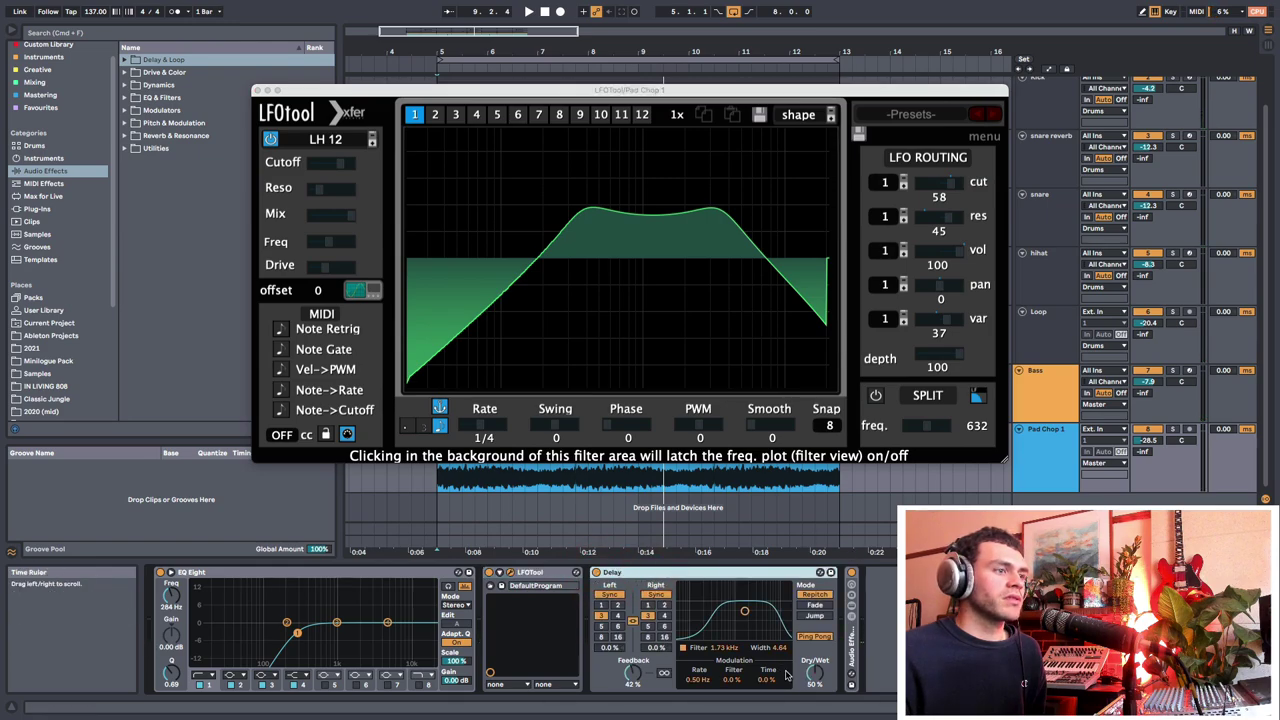
{"action": "left_click_drag", "start_coordinate": [814, 675], "coordinate": [814, 714]}
{"action": "key", "text": "space"}
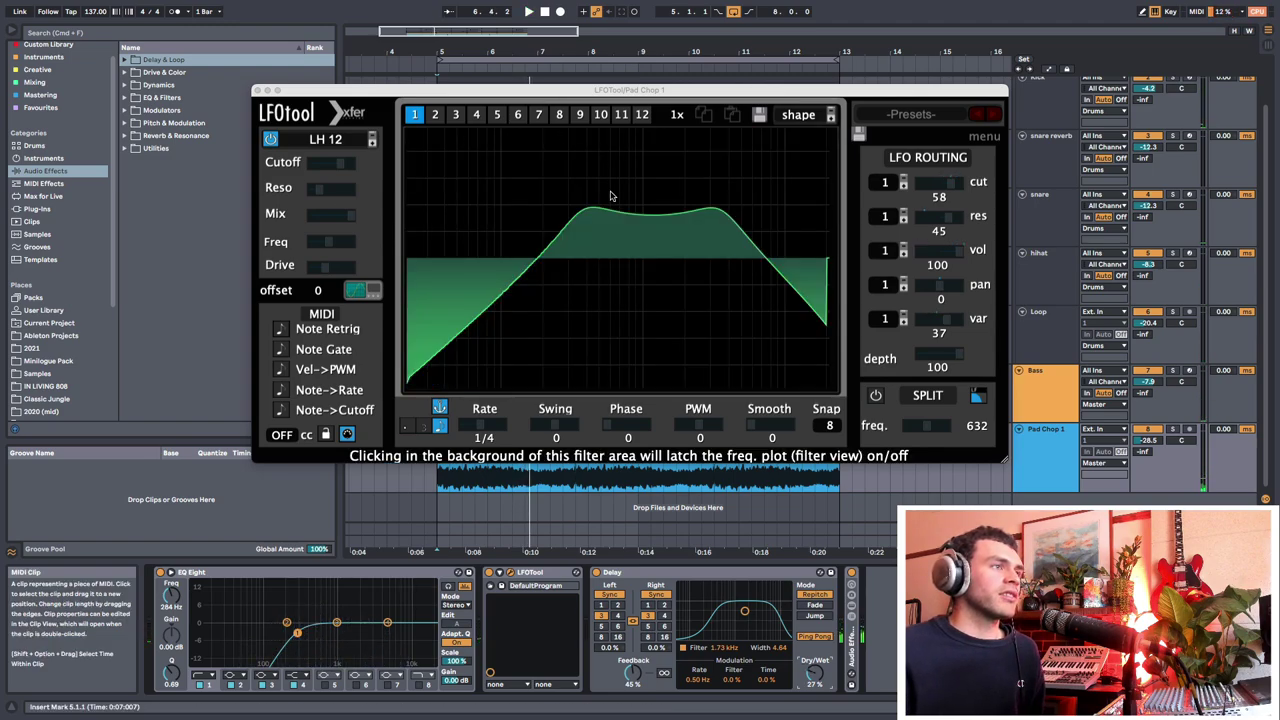
{"action": "left_click_drag", "start_coordinate": [380, 93], "coordinate": [356, 107]}
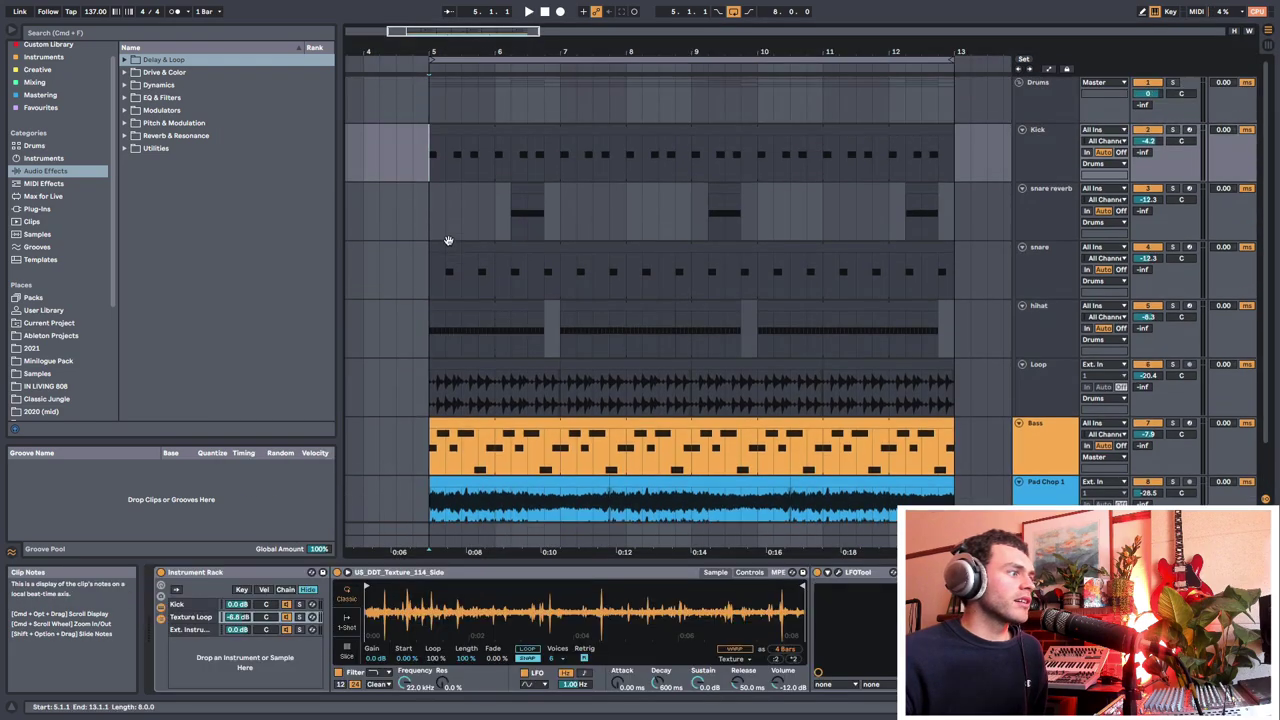
Step: Add a new chain to the Kick's Instrument Rack and paste the External Instrument into it
{"action": "left_click", "coordinate": [430, 172]}
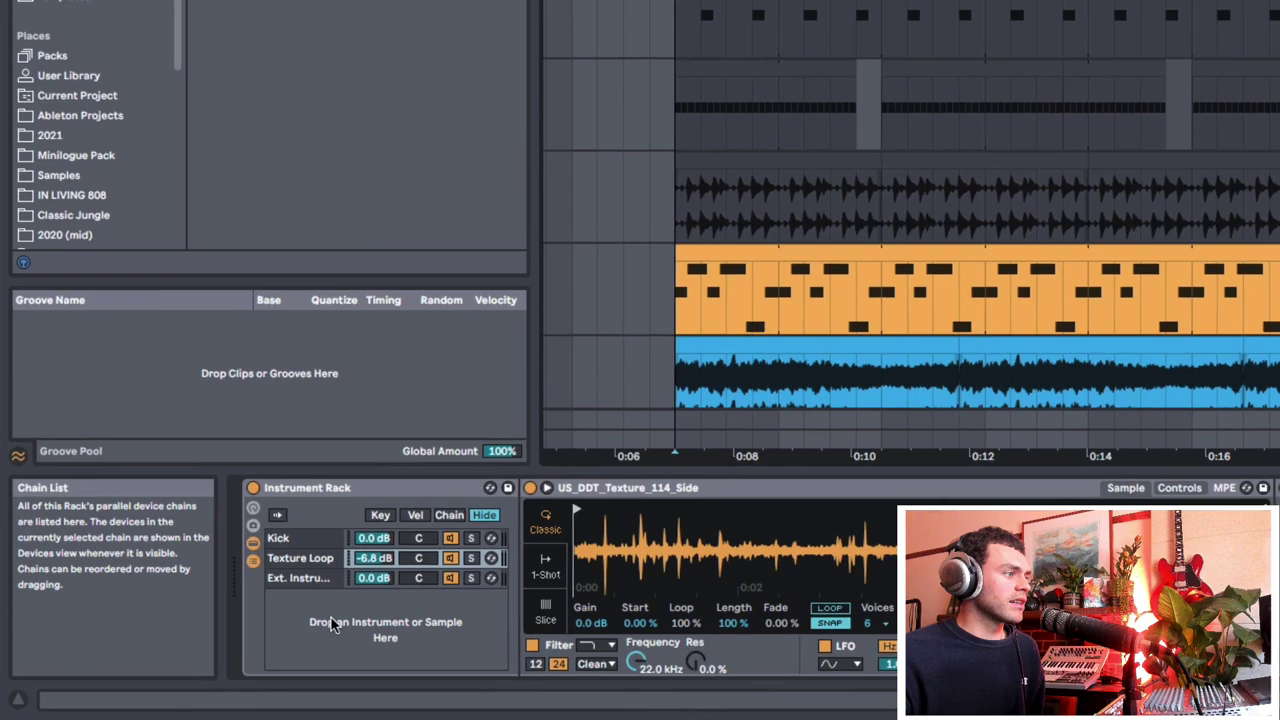
{"action": "right_click", "coordinate": [212, 655]}
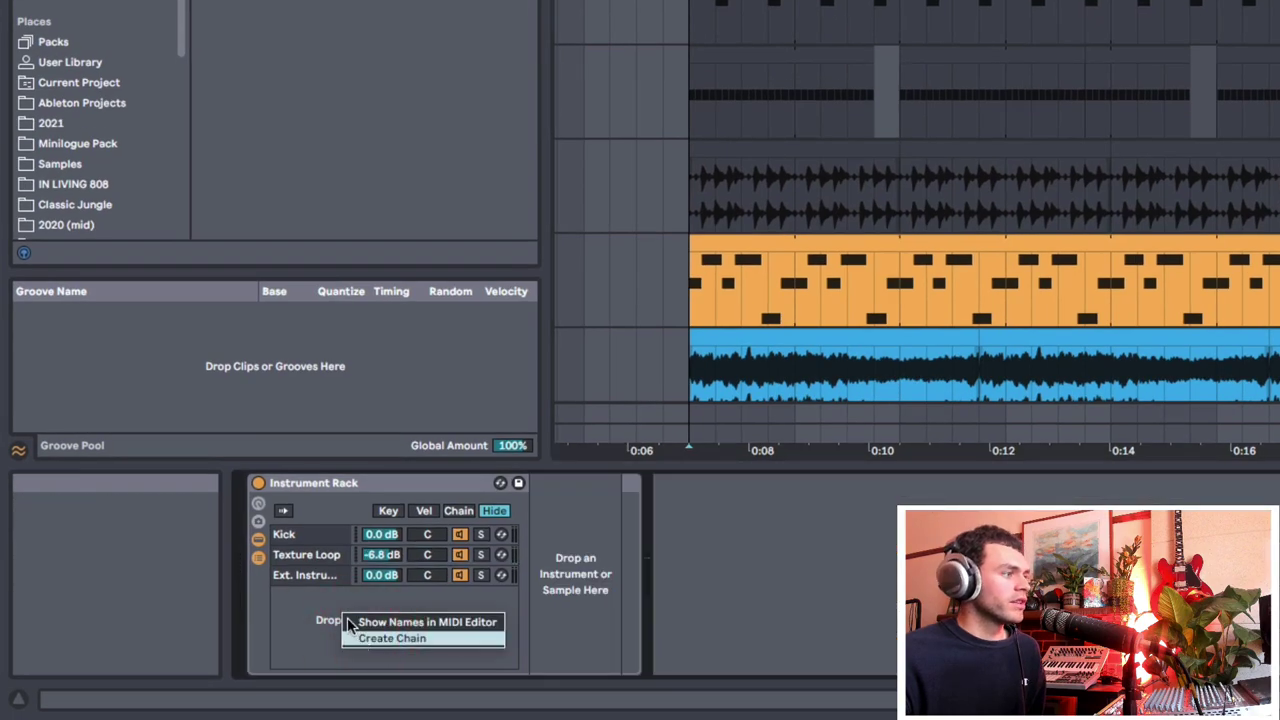
{"action": "left_click", "coordinate": [362, 638]}
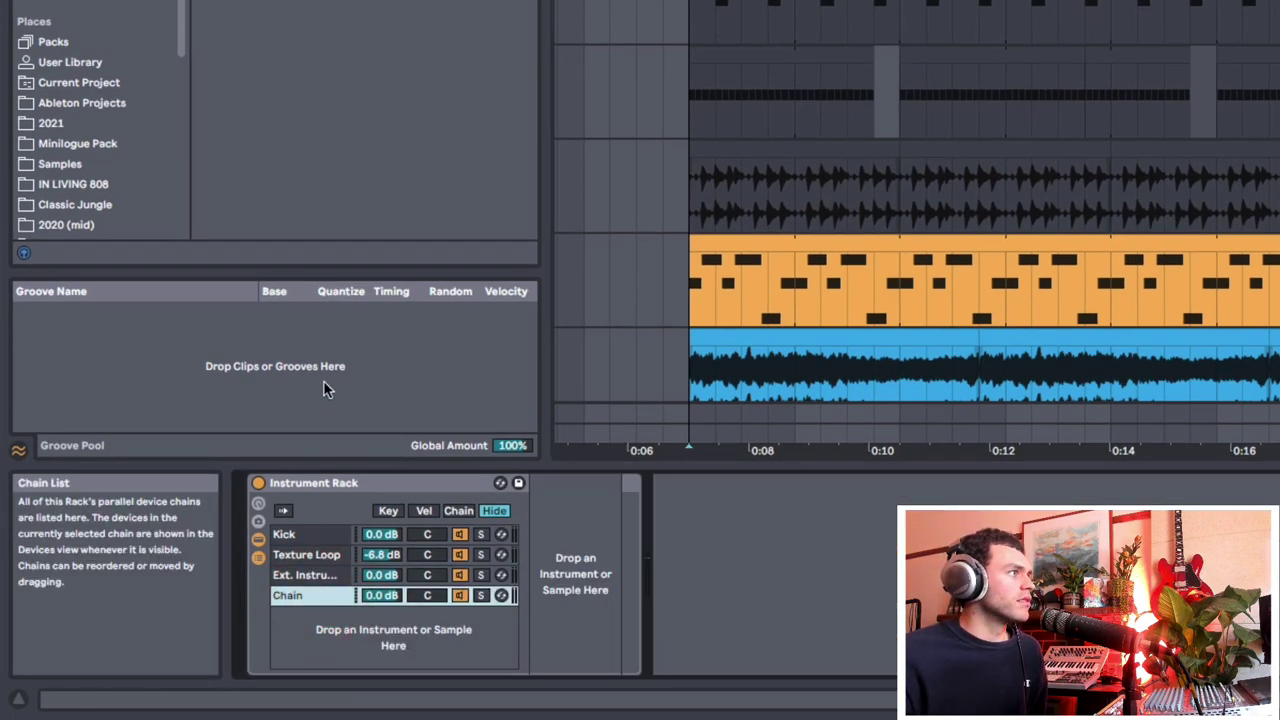
{"action": "left_click", "coordinate": [305, 575]}
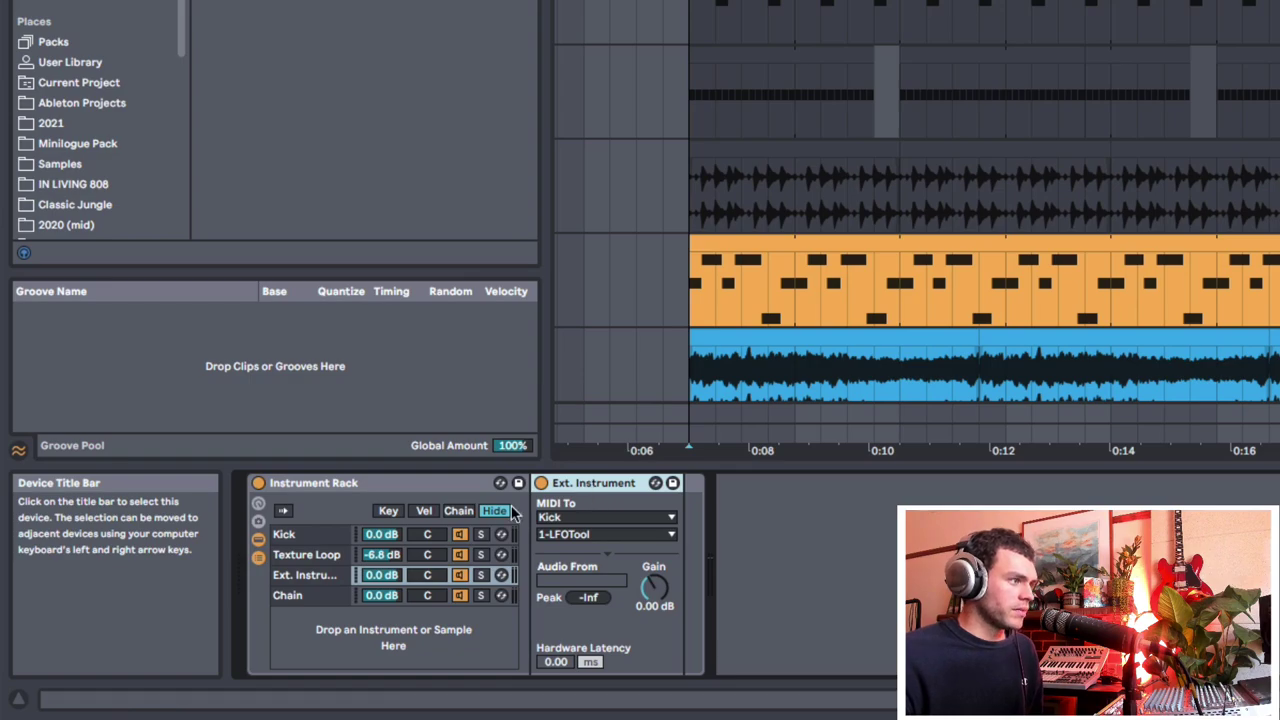
{"action": "left_click", "coordinate": [380, 595]}
{"action": "key", "text": "ctrl+v"}
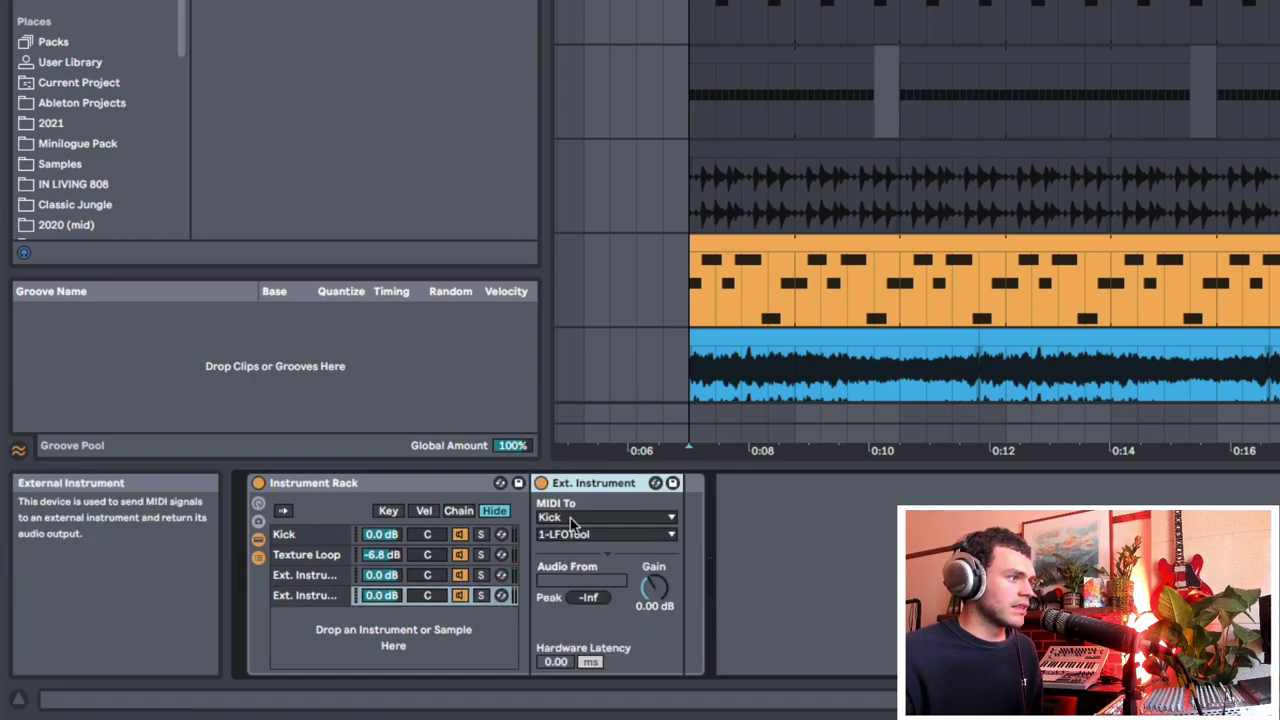
Step: Set the new chain's MIDI To Pad Chop 1 / 1-LFOTool
{"action": "left_click", "coordinate": [571, 517]}
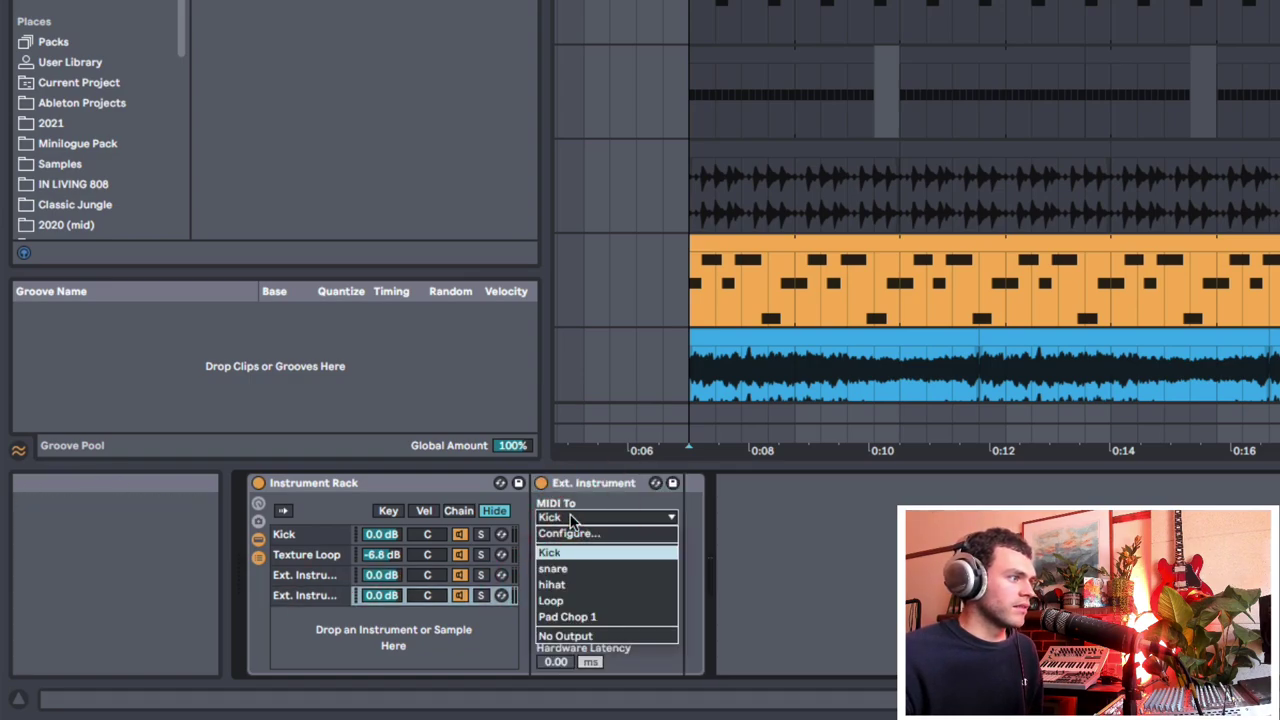
{"action": "left_click", "coordinate": [586, 614]}
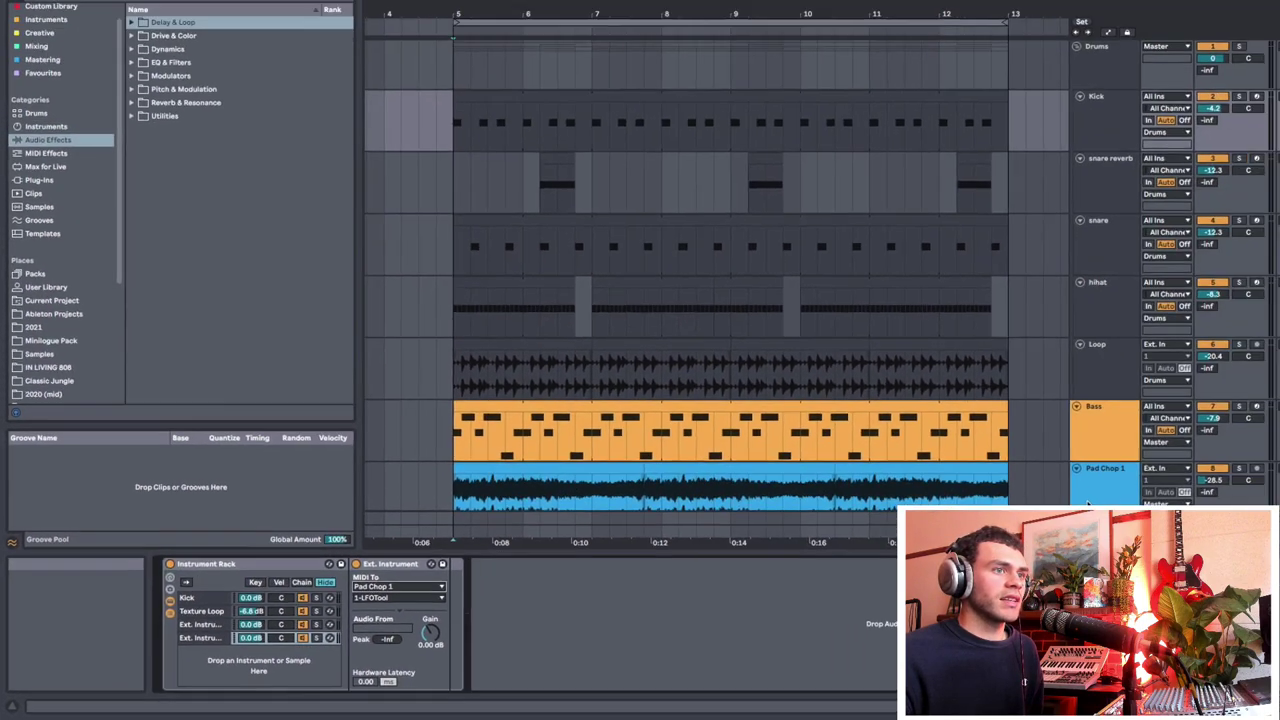
{"action": "left_click", "coordinate": [1046, 482]}
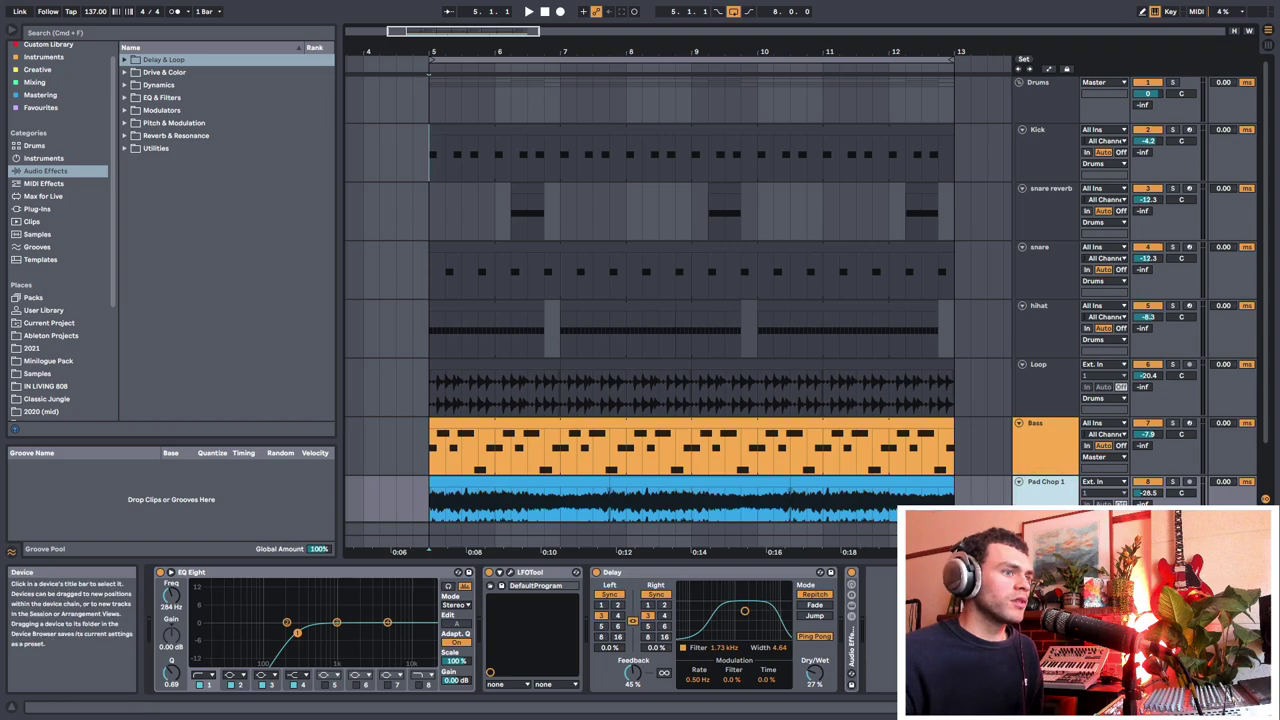
Step: Reopen Pad Chop 1's LFOTool and play to hear the kick-retriggered gating
{"action": "left_click", "coordinate": [509, 572]}
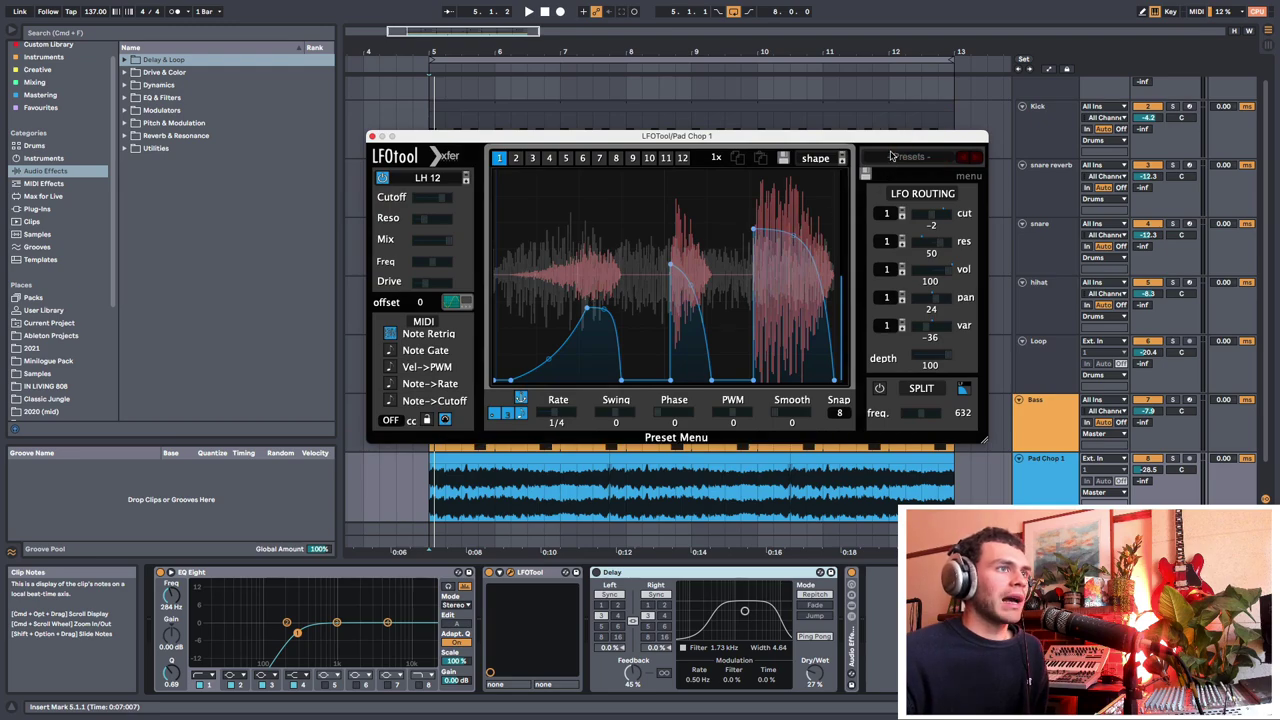
{"action": "left_click_drag", "start_coordinate": [405, 135], "coordinate": [369, 108]}
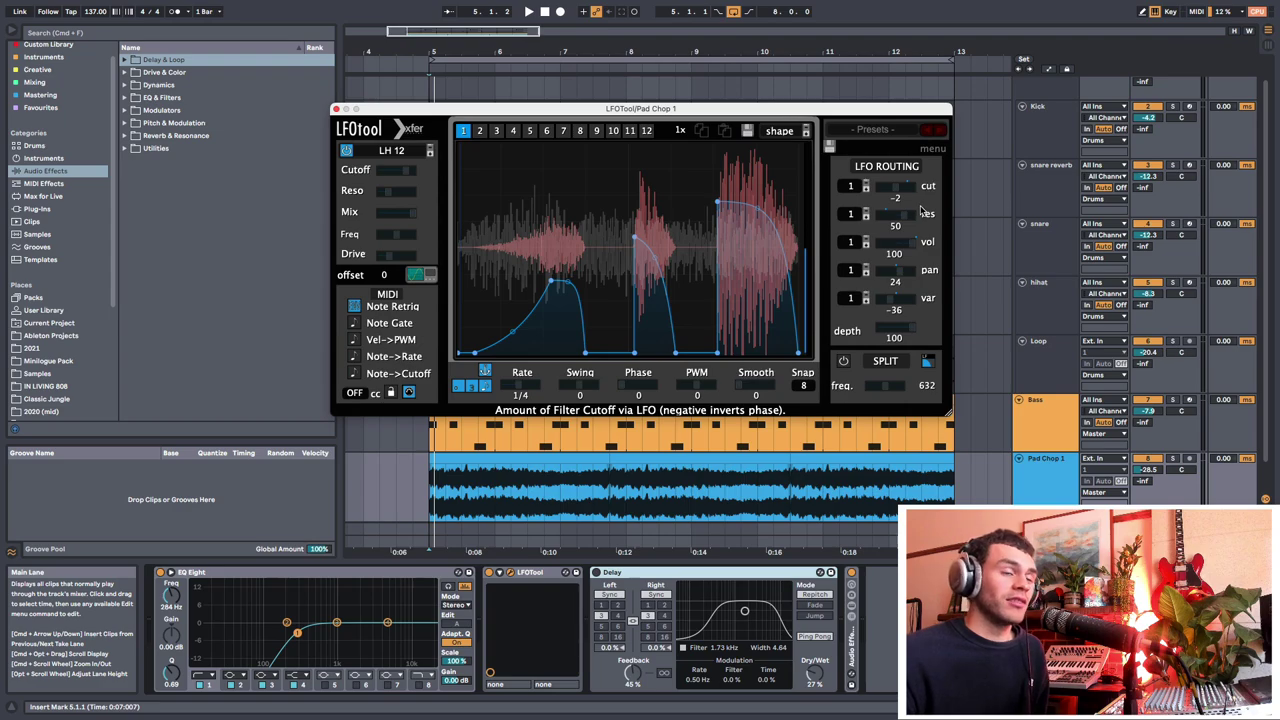
{"action": "key", "text": "space"}
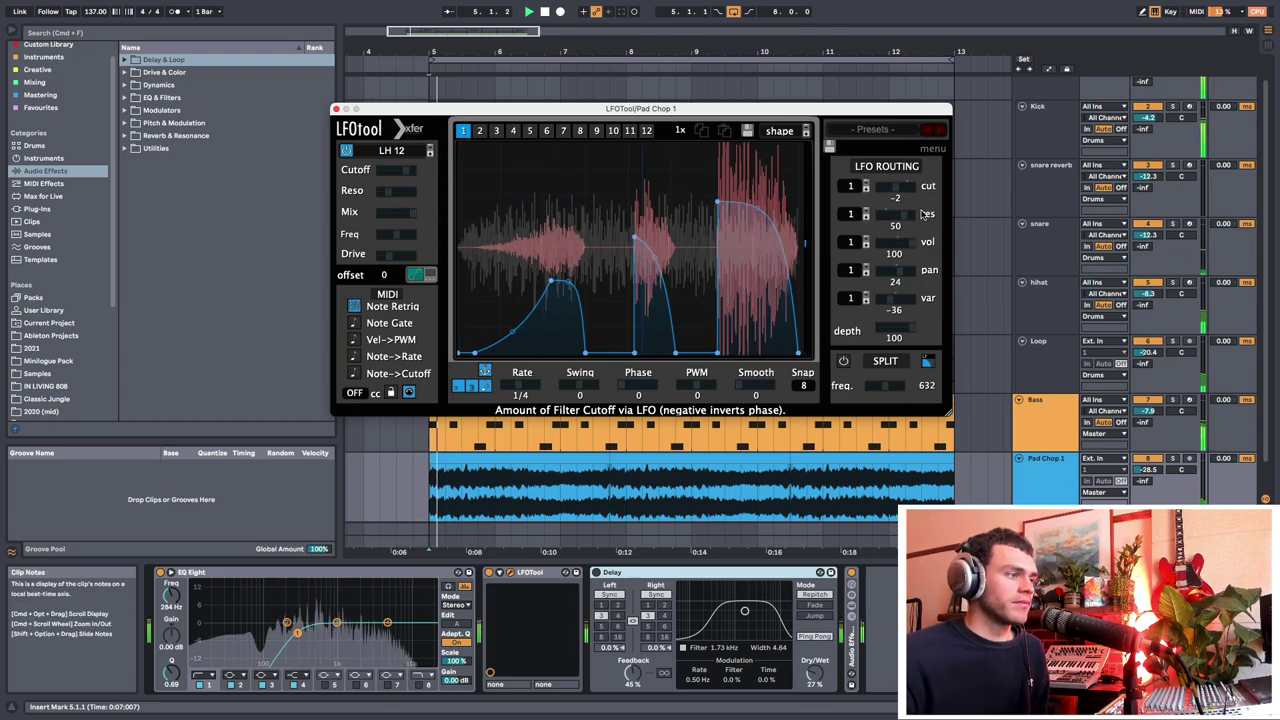
{"action": "left_click_drag", "start_coordinate": [730, 110], "coordinate": [740, 193]}
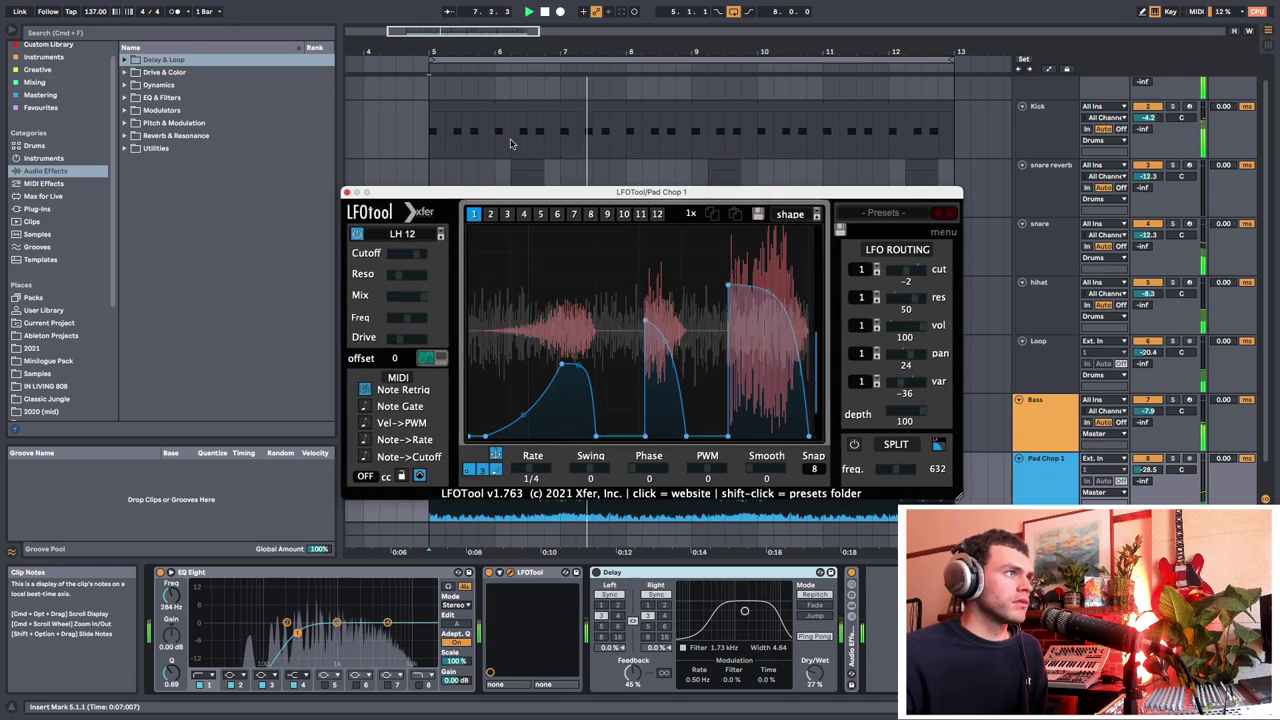
Step: Close LFOTool, select the Kick track, and zoom in on bars 4 to 8
{"action": "left_click", "coordinate": [347, 192]}
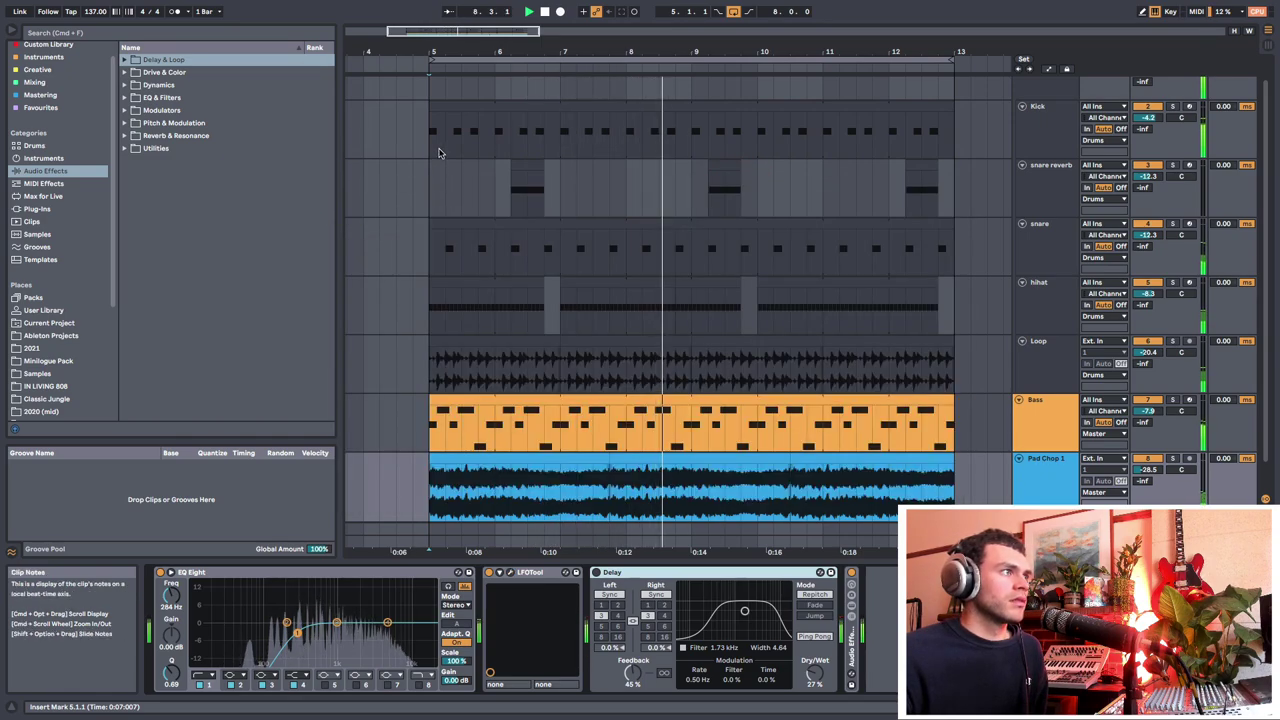
{"action": "left_click", "coordinate": [428, 142]}
{"action": "left_click_drag", "start_coordinate": [460, 52], "coordinate": [462, 95]}
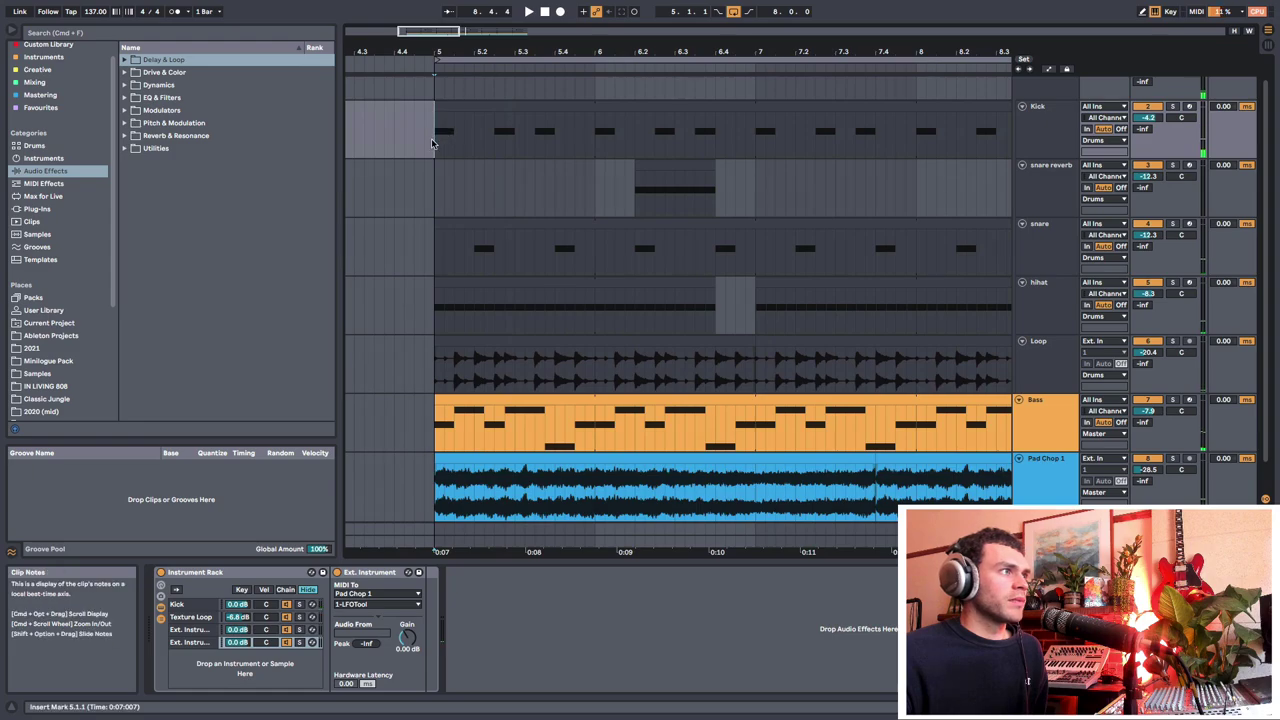
Step: Select the kick note at 5.2.3–5.3.1 and shift it slightly later
{"action": "left_click", "coordinate": [488, 132]}
{"action": "left_click", "coordinate": [522, 141]}
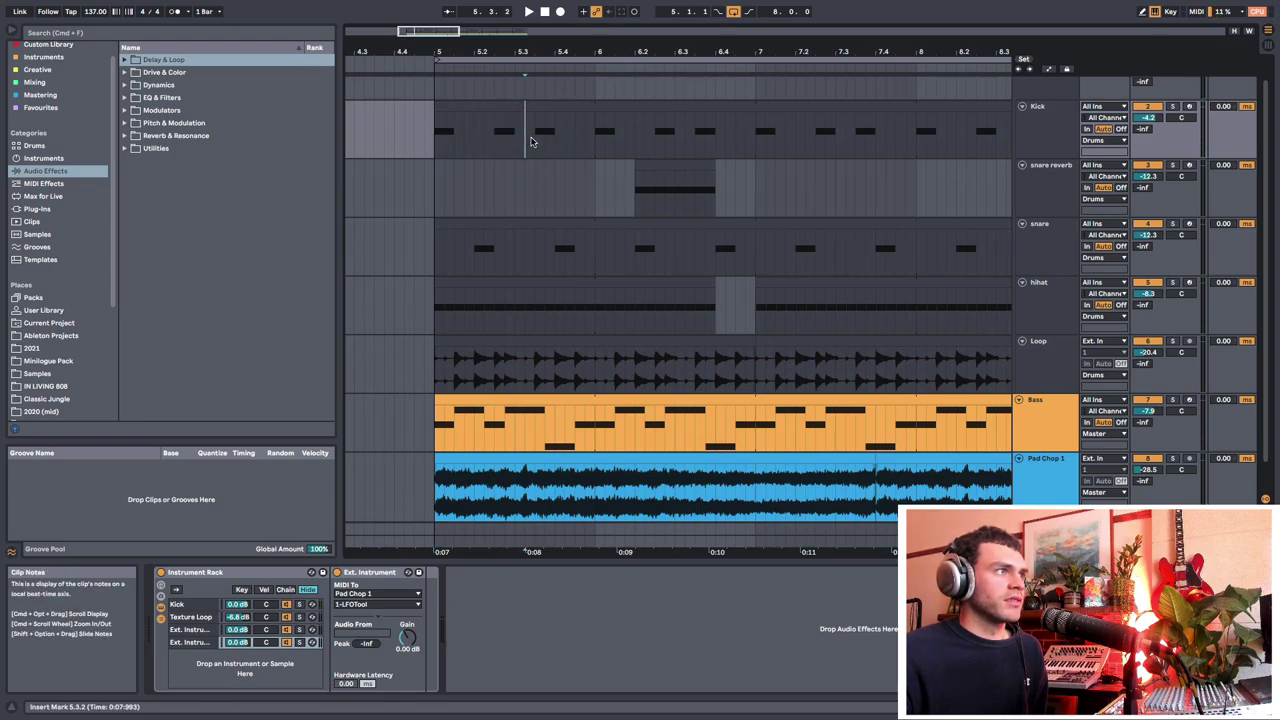
{"action": "left_click_drag", "start_coordinate": [534, 141], "coordinate": [574, 141]}
{"action": "left_click_drag", "start_coordinate": [494, 143], "coordinate": [616, 143]}
{"action": "left_click_drag", "start_coordinate": [600, 52], "coordinate": [574, 20]}
Step: Play from 5.1.1 and check Pad Chop 1's LFOTool gating against the new kick timing
{"action": "left_click", "coordinate": [485, 127]}
{"action": "key", "text": "space"}
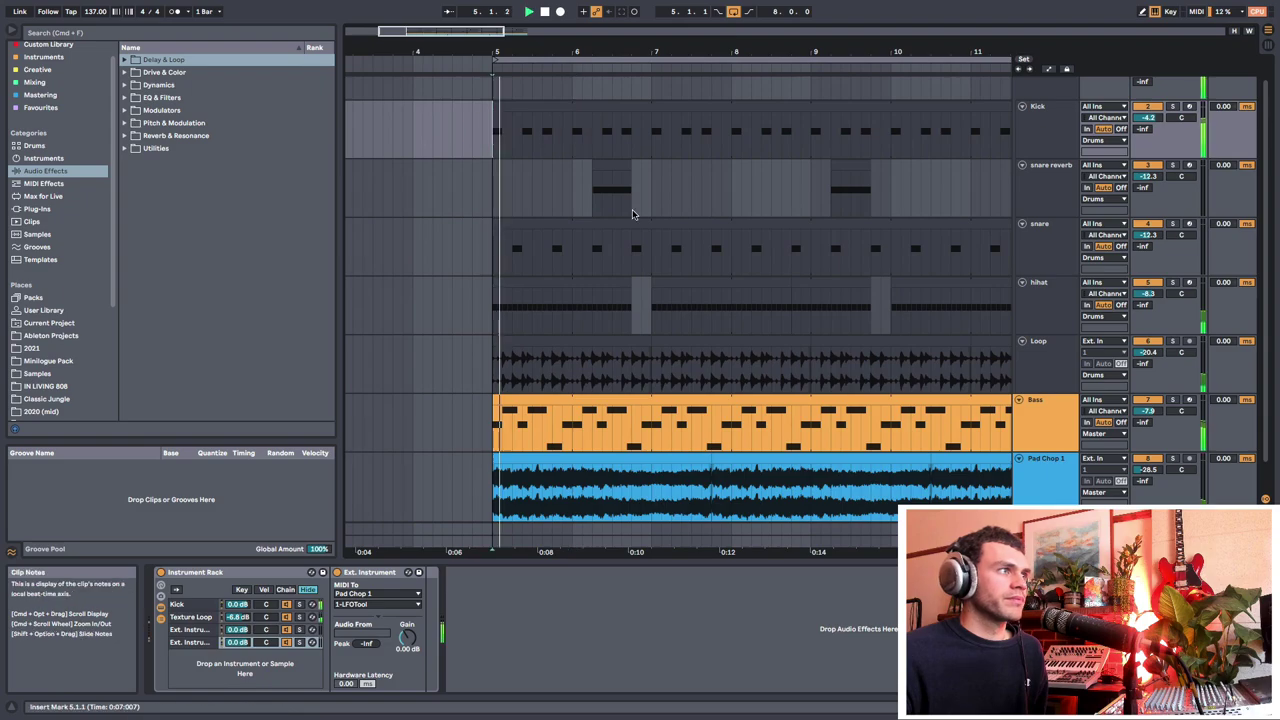
{"action": "scroll", "coordinate": [632, 213], "scroll_direction": "down", "scroll_amount": 1}
{"action": "left_click", "coordinate": [520, 458]}
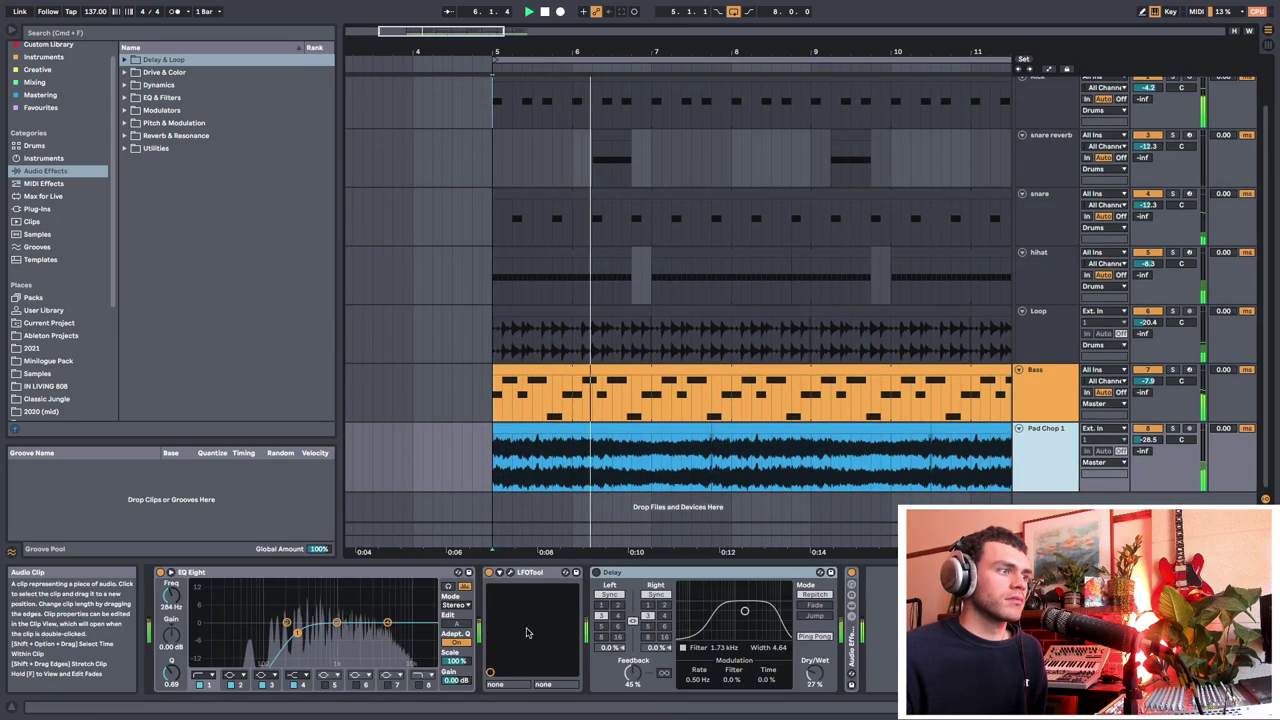
{"action": "left_click", "coordinate": [509, 573]}
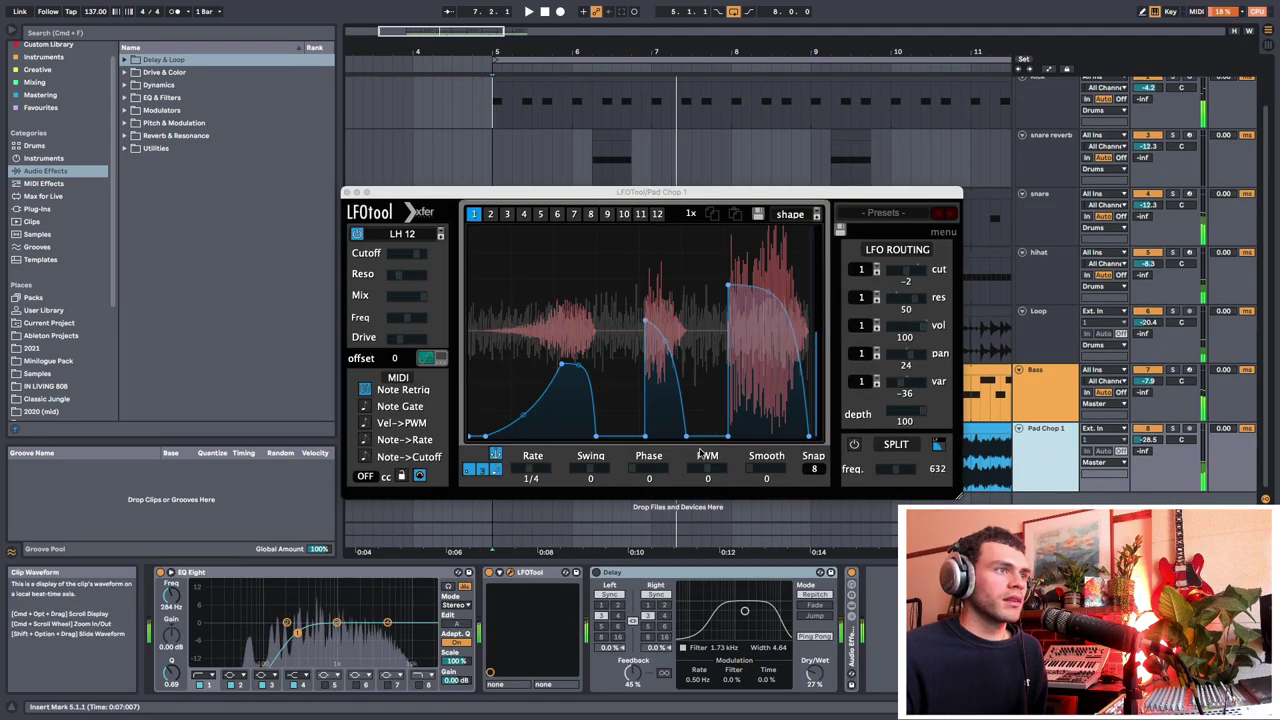
{"action": "left_click_drag", "start_coordinate": [855, 191], "coordinate": [846, 161]}
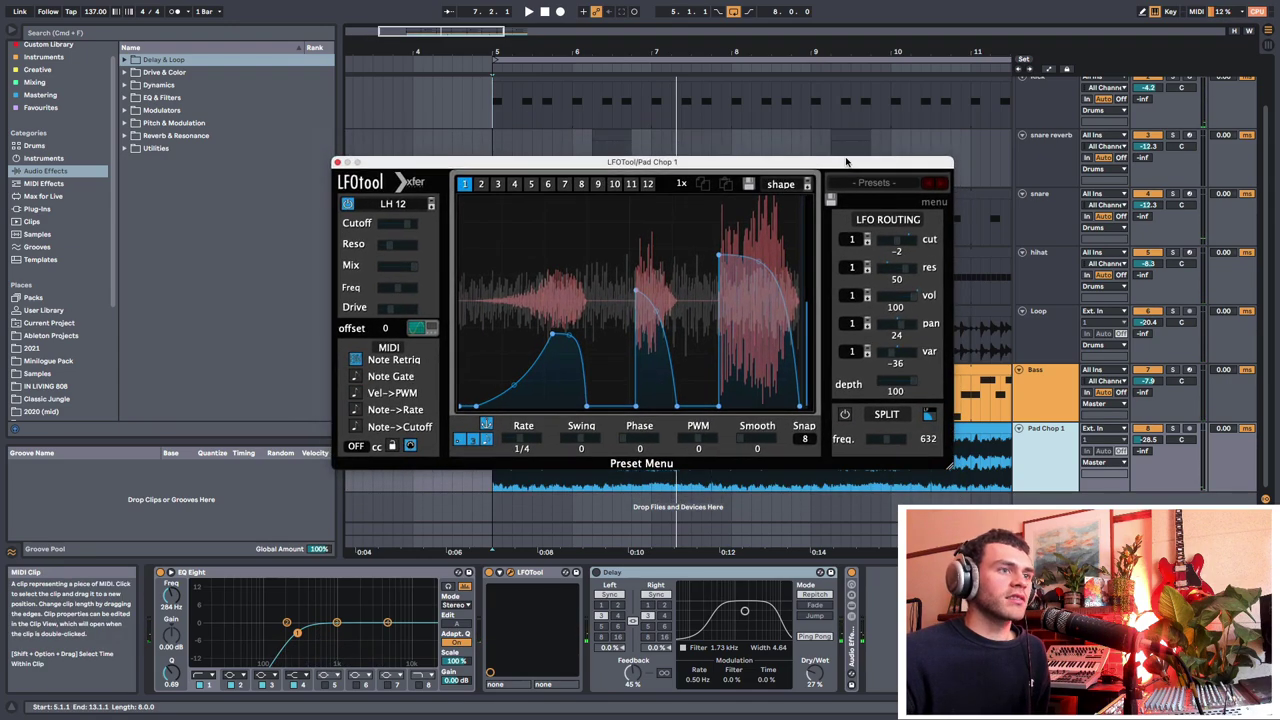
{"action": "left_click", "coordinate": [338, 162]}
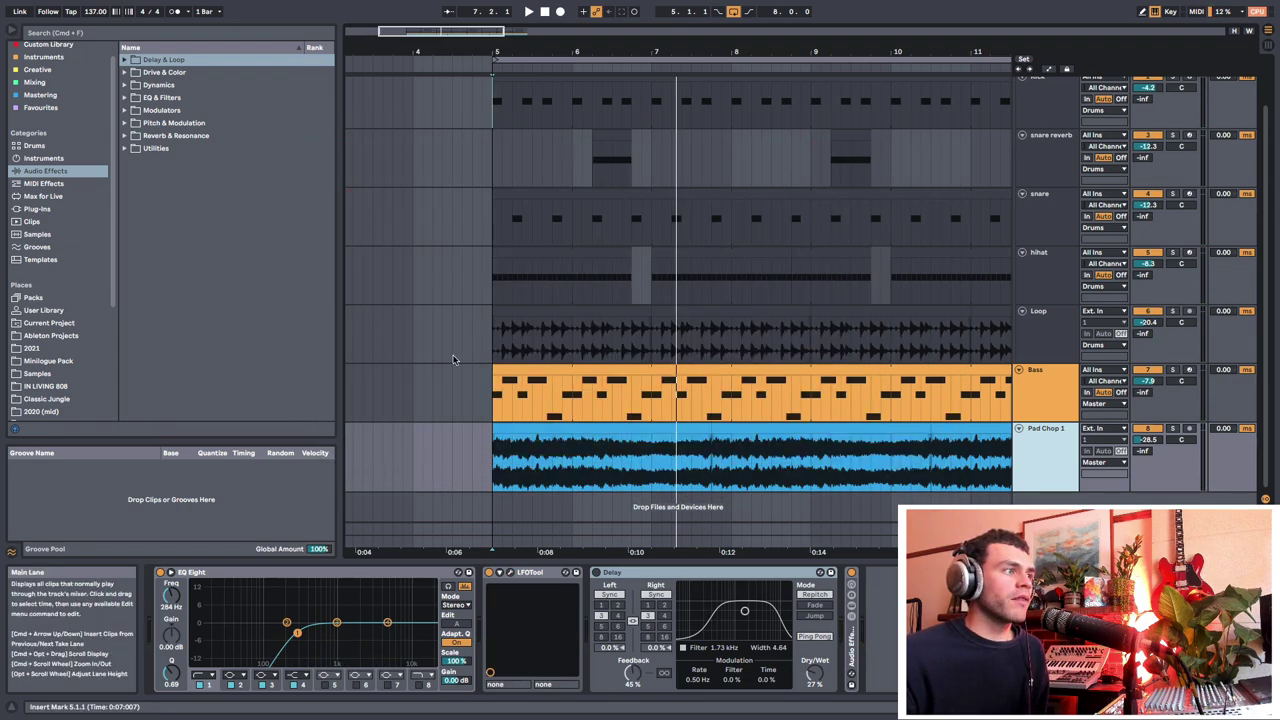
{"action": "key", "text": "space"}
Step: Select the Kick track and show the chain sending MIDI to Pad Chop 1
{"action": "scroll", "coordinate": [497, 173], "scroll_direction": "up", "scroll_amount": 2}
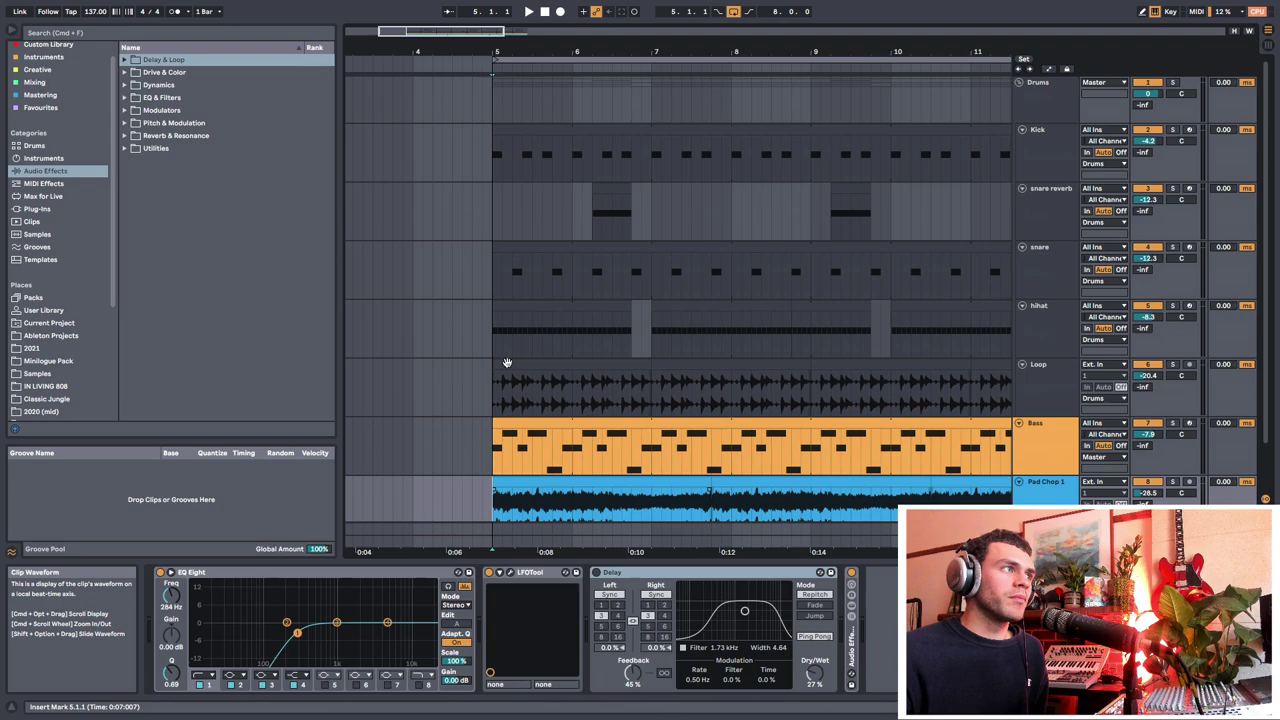
{"action": "left_click", "coordinate": [487, 149]}
{"action": "left_click", "coordinate": [191, 643]}
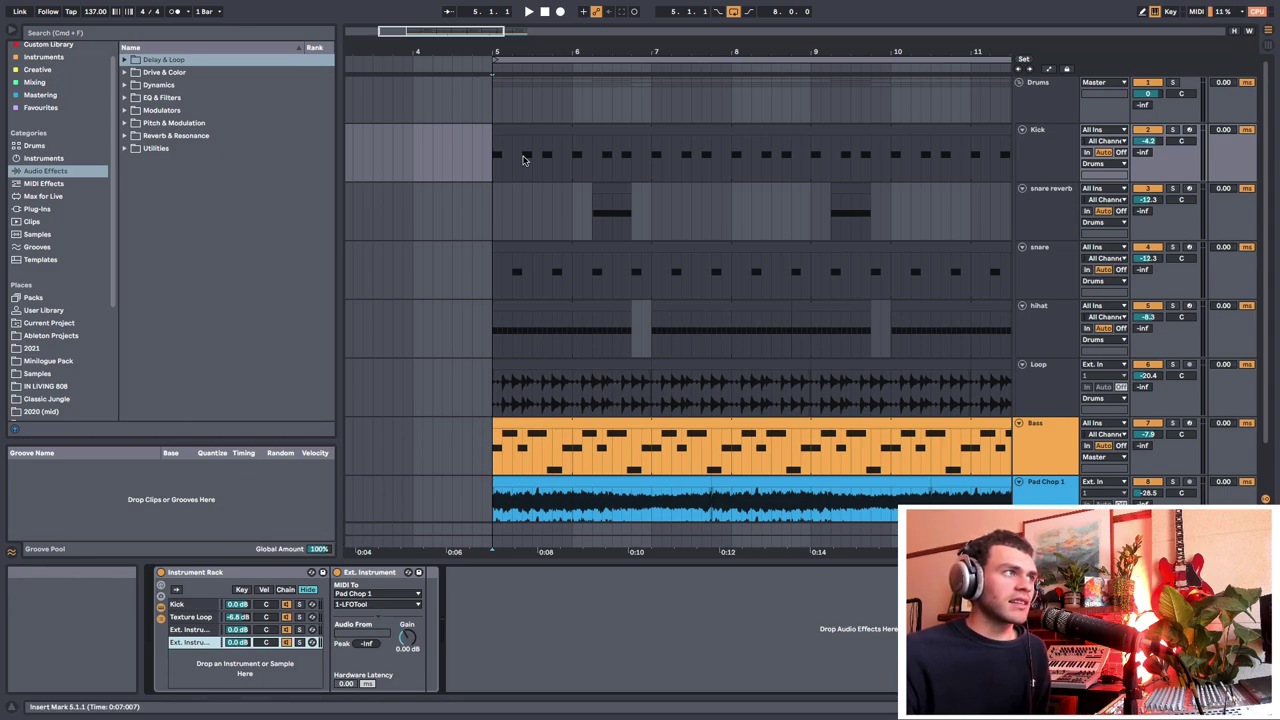
Step: Browse MIDI Effects and load an Arpeggiator into the Kick rack's External Instrument chain
{"action": "left_click", "coordinate": [43, 183]}
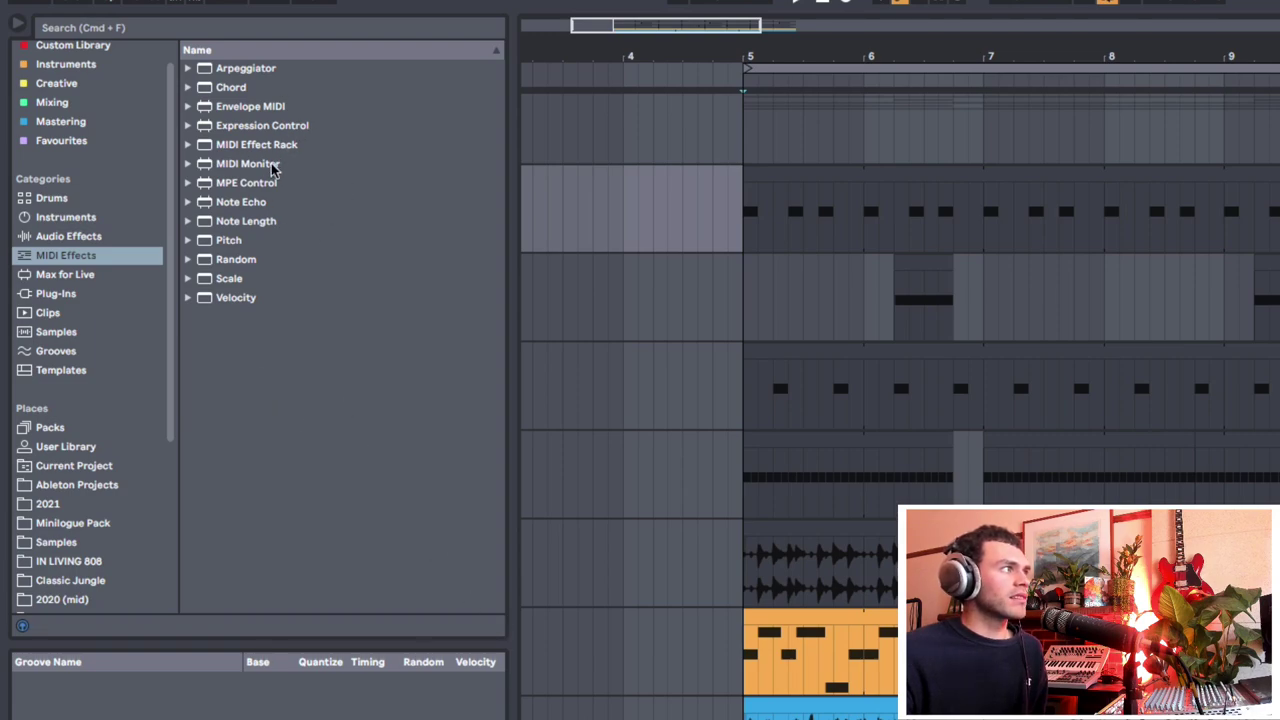
{"action": "left_click", "coordinate": [250, 224]}
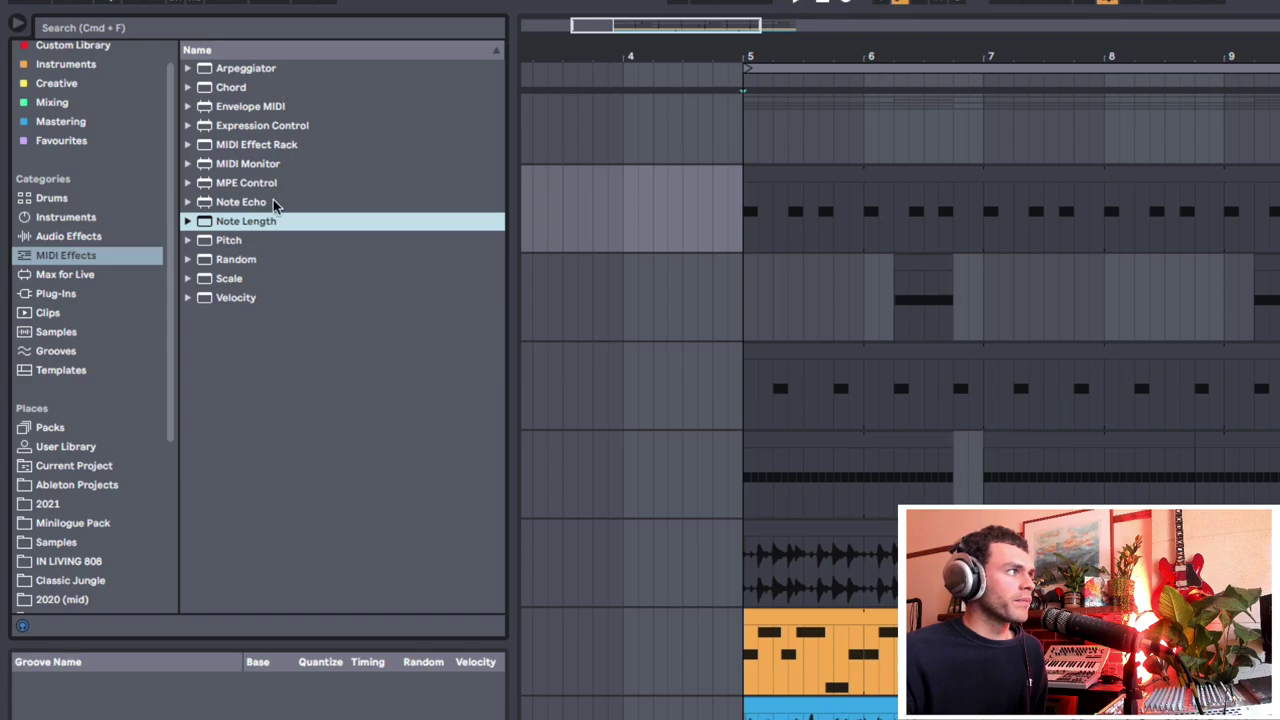
{"action": "left_click", "coordinate": [264, 268]}
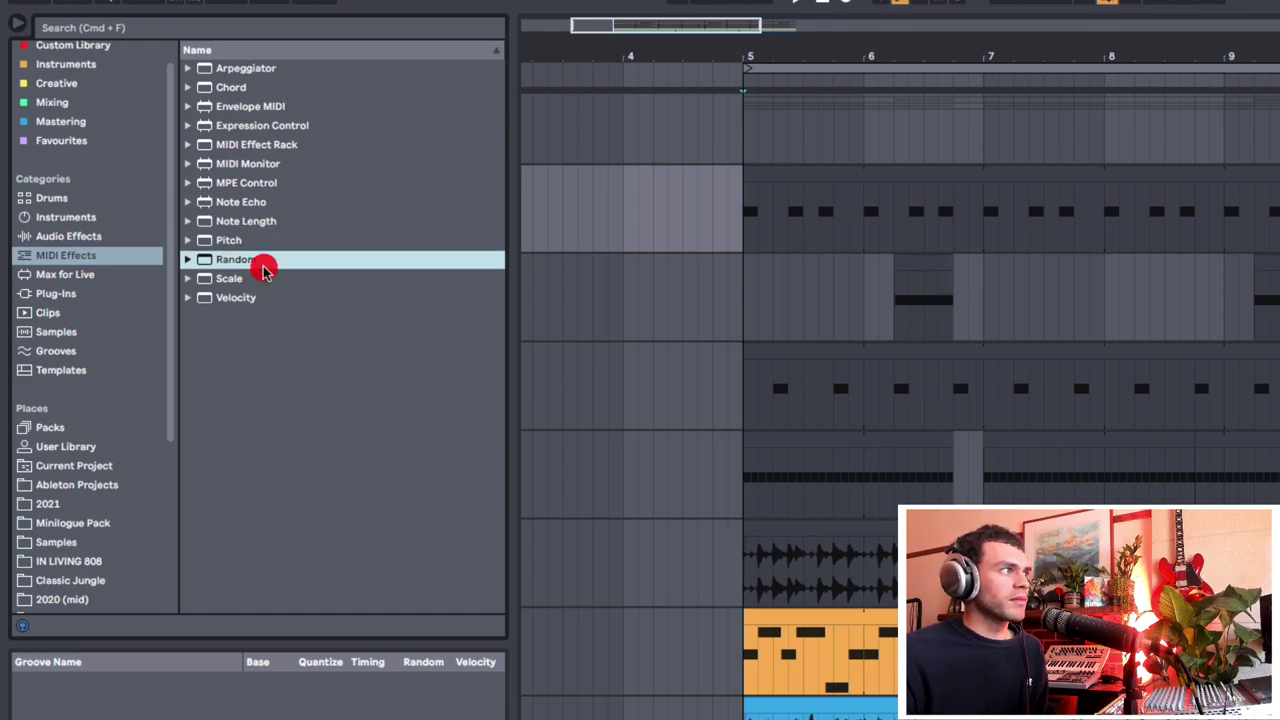
{"action": "double_click", "coordinate": [263, 72]}
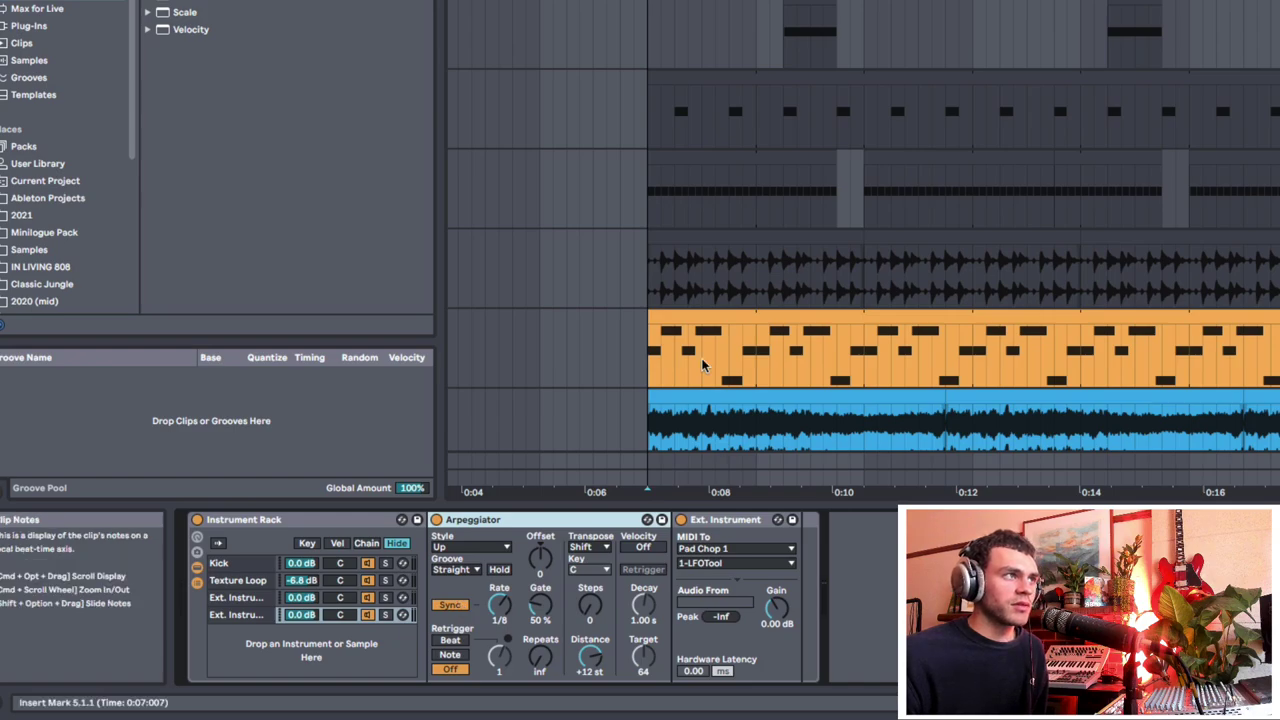
Step: While playing, switch the Arpeggiator from synced to Free rate and lower Rate to 86.4 ms
{"action": "scroll", "coordinate": [717, 249], "scroll_direction": "down", "scroll_amount": 3}
{"action": "left_click_drag", "start_coordinate": [648, 378], "coordinate": [810, 378]}
{"action": "scroll", "coordinate": [672, 268], "scroll_direction": "up", "scroll_amount": 2}
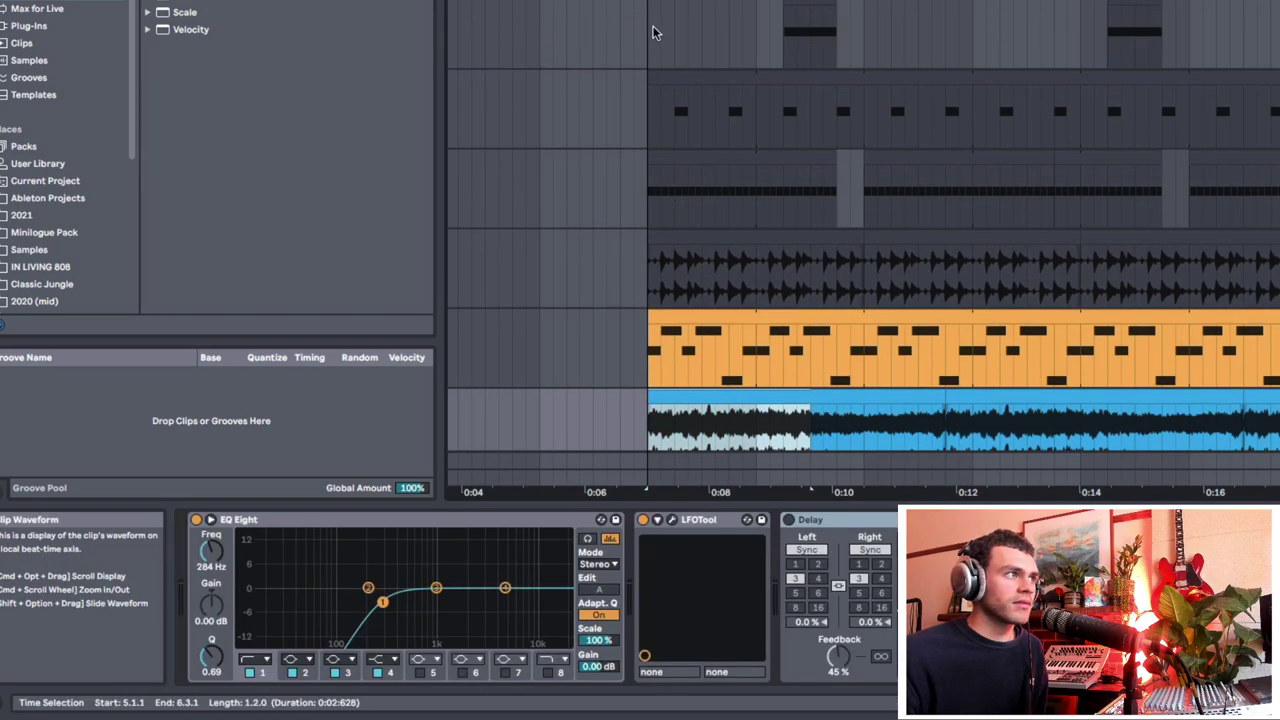
{"action": "left_click", "coordinate": [656, 28]}
{"action": "key", "text": "space"}
{"action": "scroll", "coordinate": [676, 40], "scroll_direction": "down", "scroll_amount": 3}
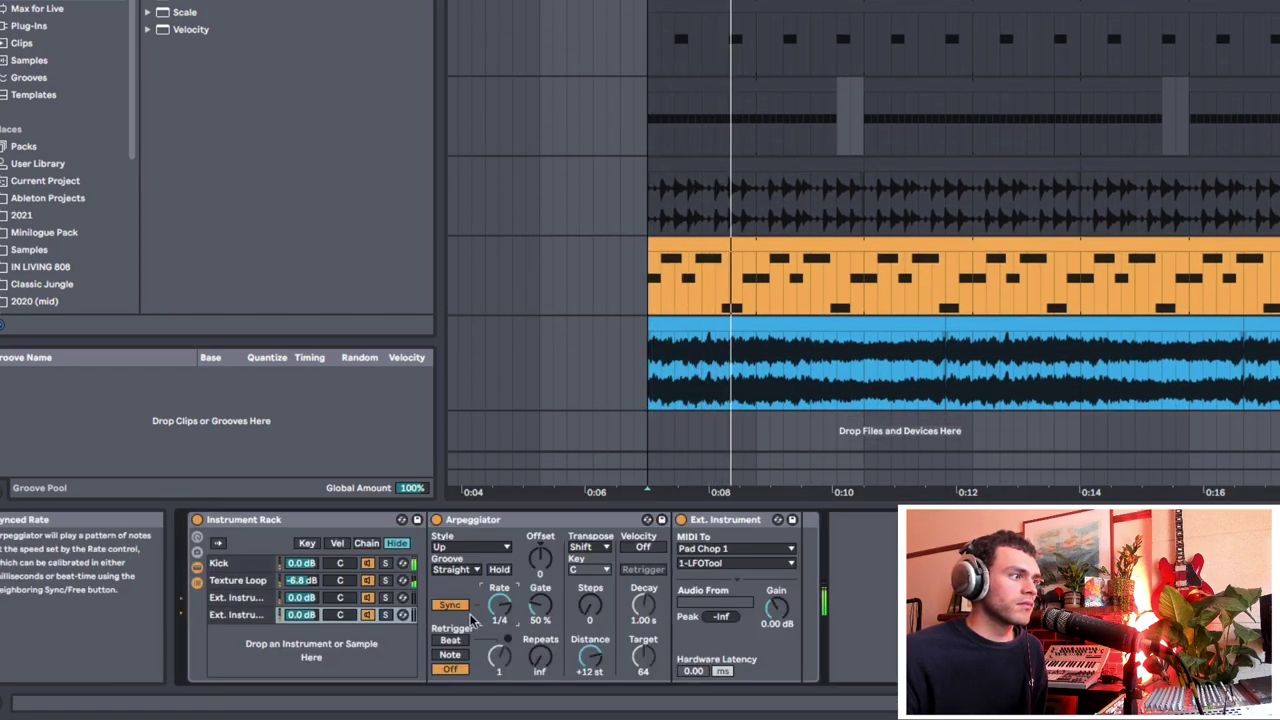
{"action": "left_click", "coordinate": [449, 605]}
{"action": "left_click_drag", "start_coordinate": [499, 604], "coordinate": [499, 638]}
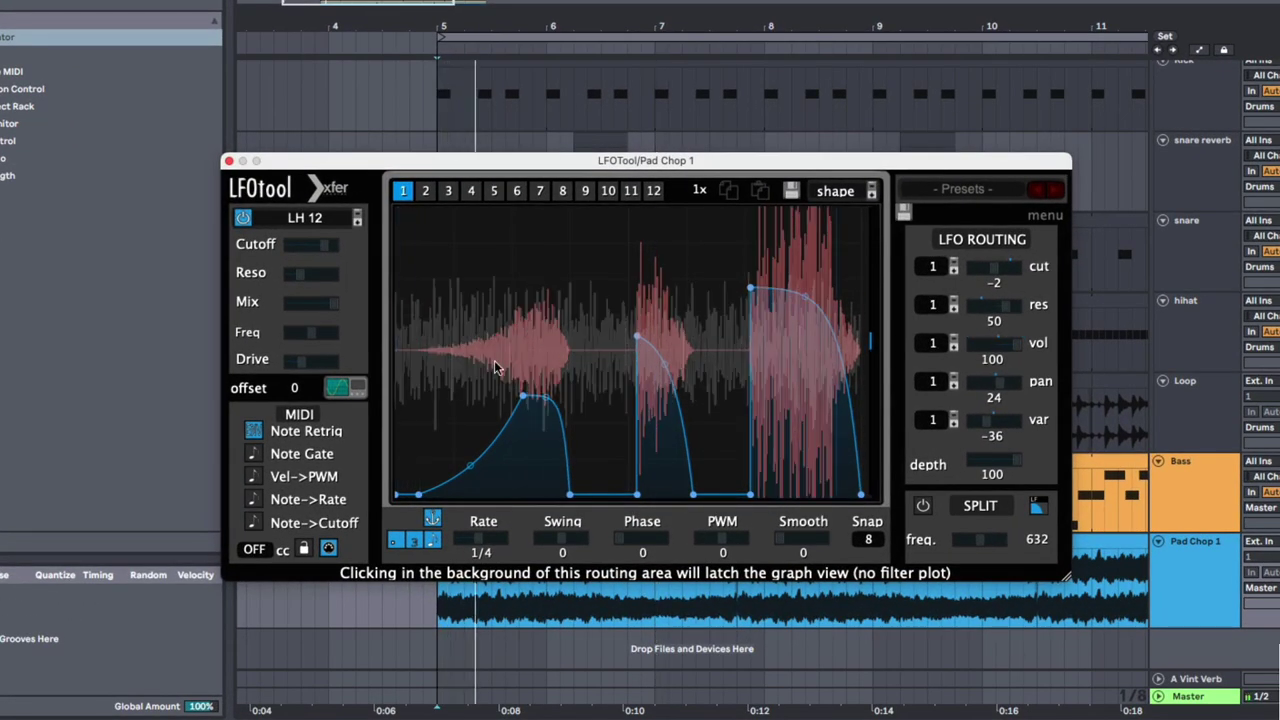
Step: Zoom in around bar 5, compare the kick hits, and reopen Pad Chop 1's LFOTool editor
{"action": "left_click_drag", "start_coordinate": [463, 34], "coordinate": [463, 90]}
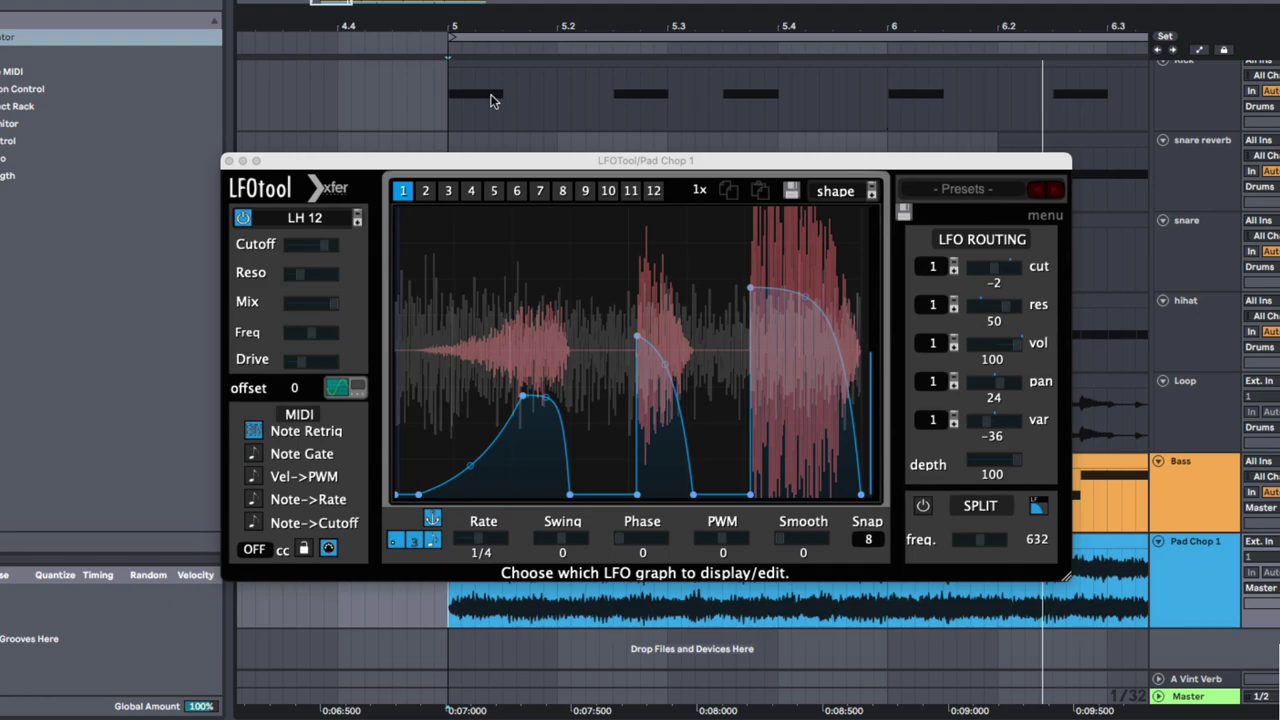
{"action": "left_click_drag", "start_coordinate": [541, 107], "coordinate": [612, 102]}
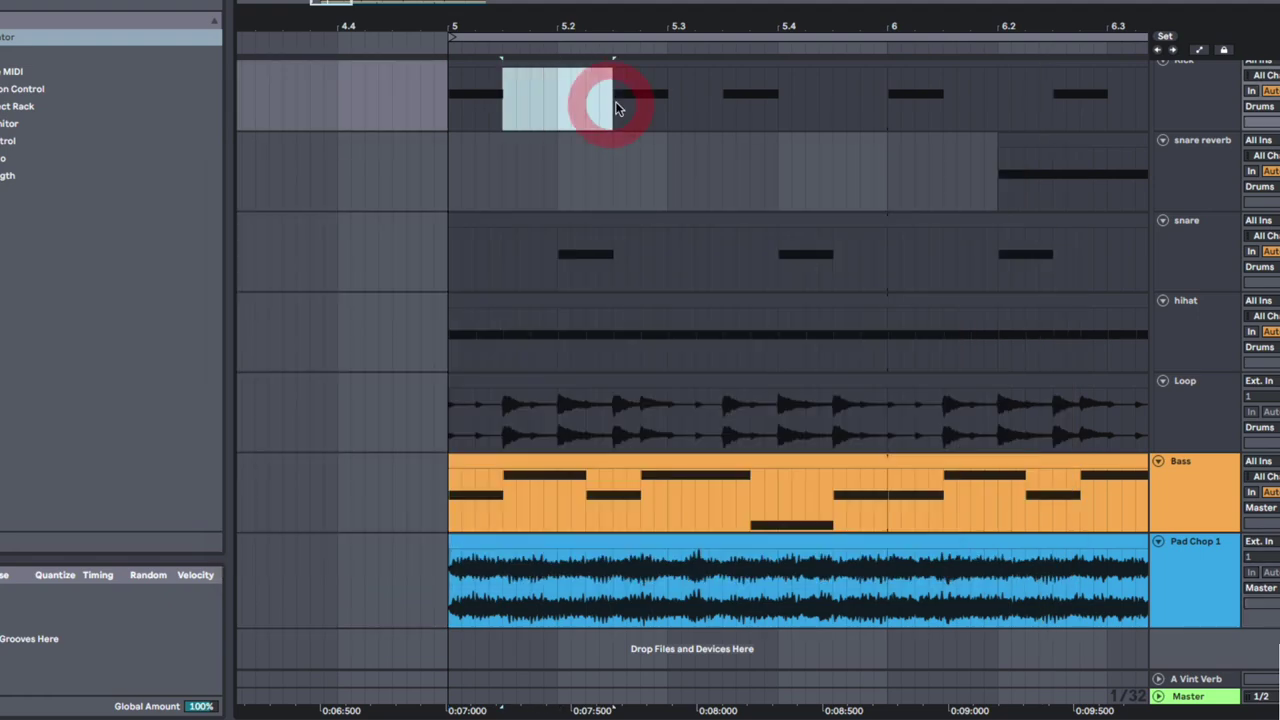
{"action": "left_click", "coordinate": [462, 101]}
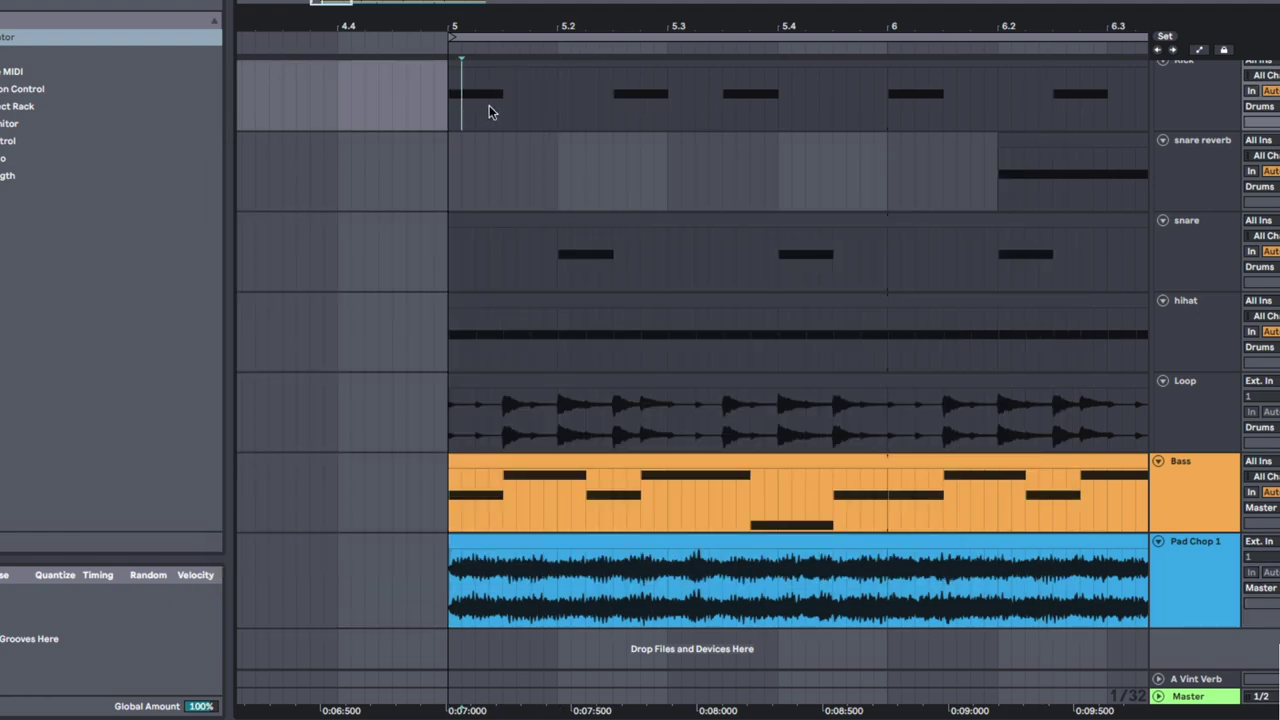
{"action": "left_click", "coordinate": [456, 107]}
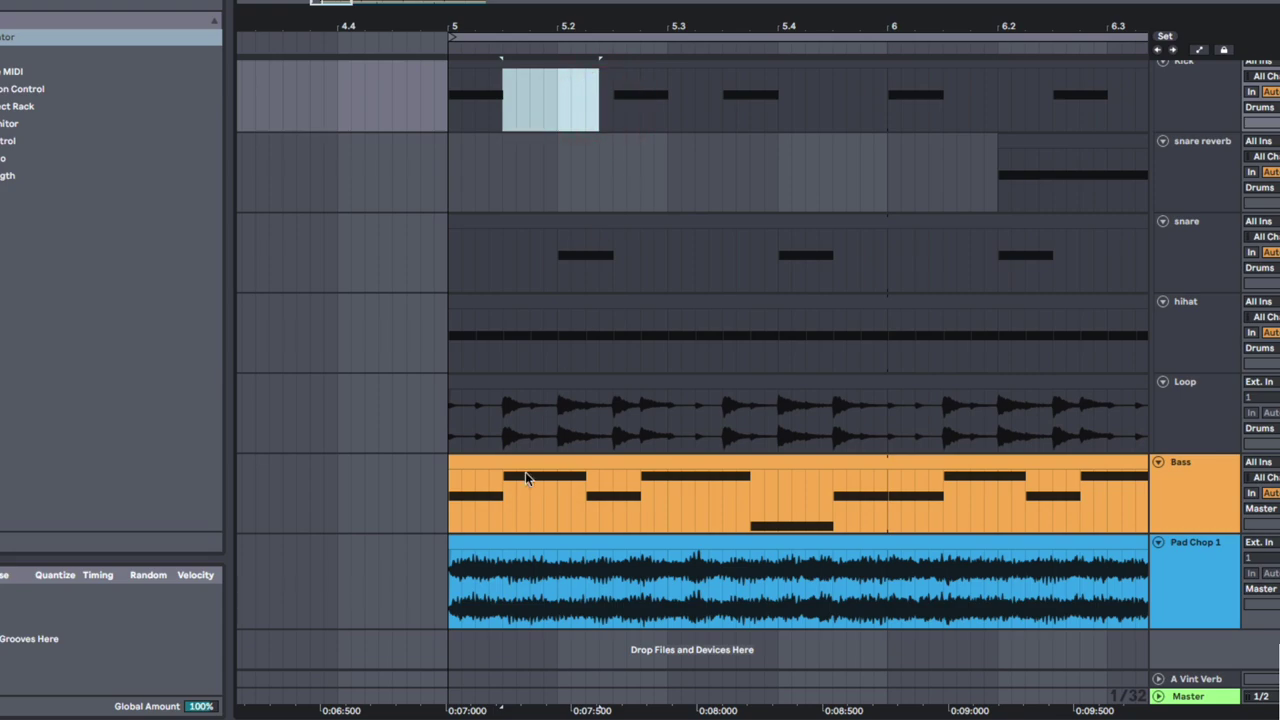
{"action": "left_click", "coordinate": [452, 607]}
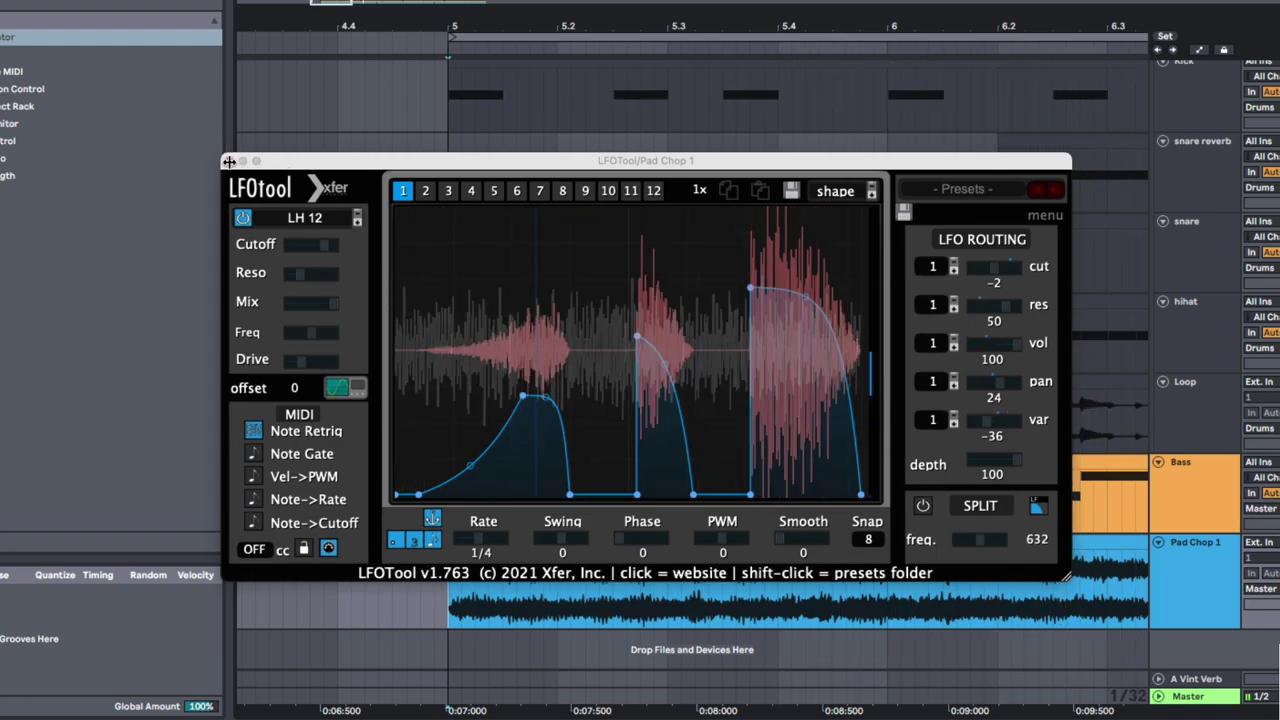
{"action": "mouse_move", "coordinate": [241, 228]}
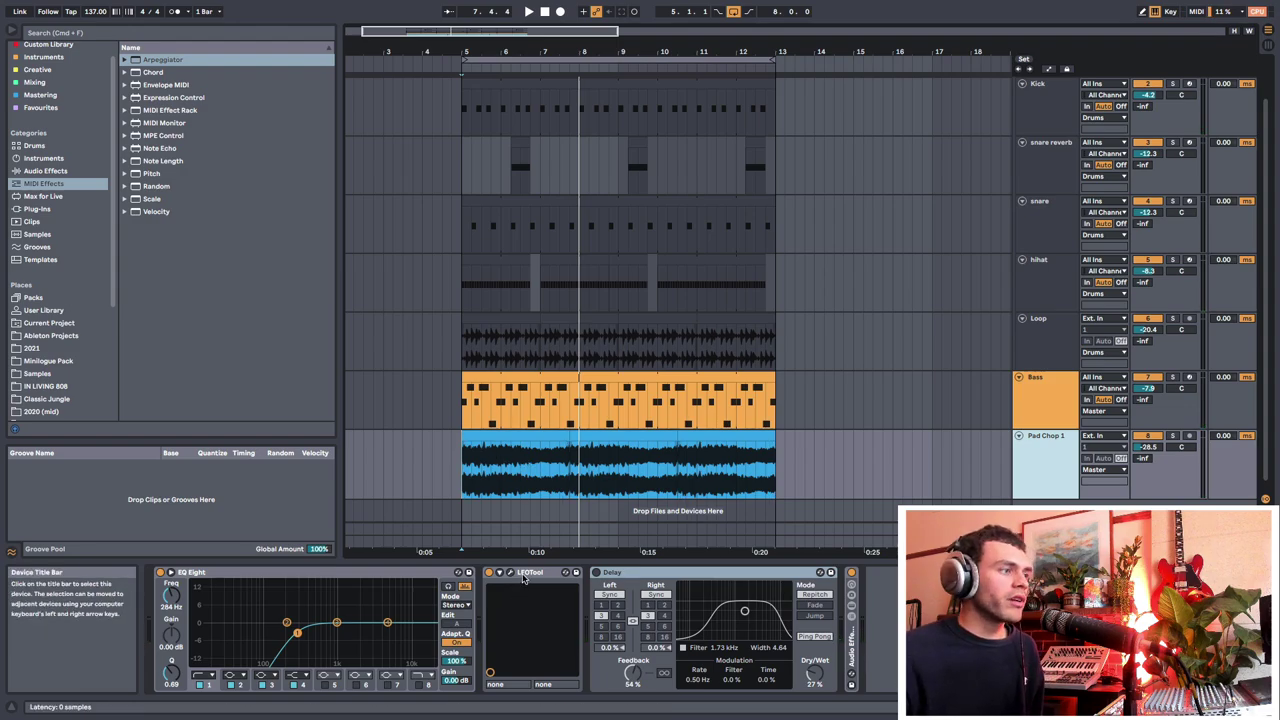
Step: Drag the Pad Chop 1 clip right so it begins at bar 13
{"action": "left_click_drag", "start_coordinate": [570, 468], "coordinate": [771, 455]}
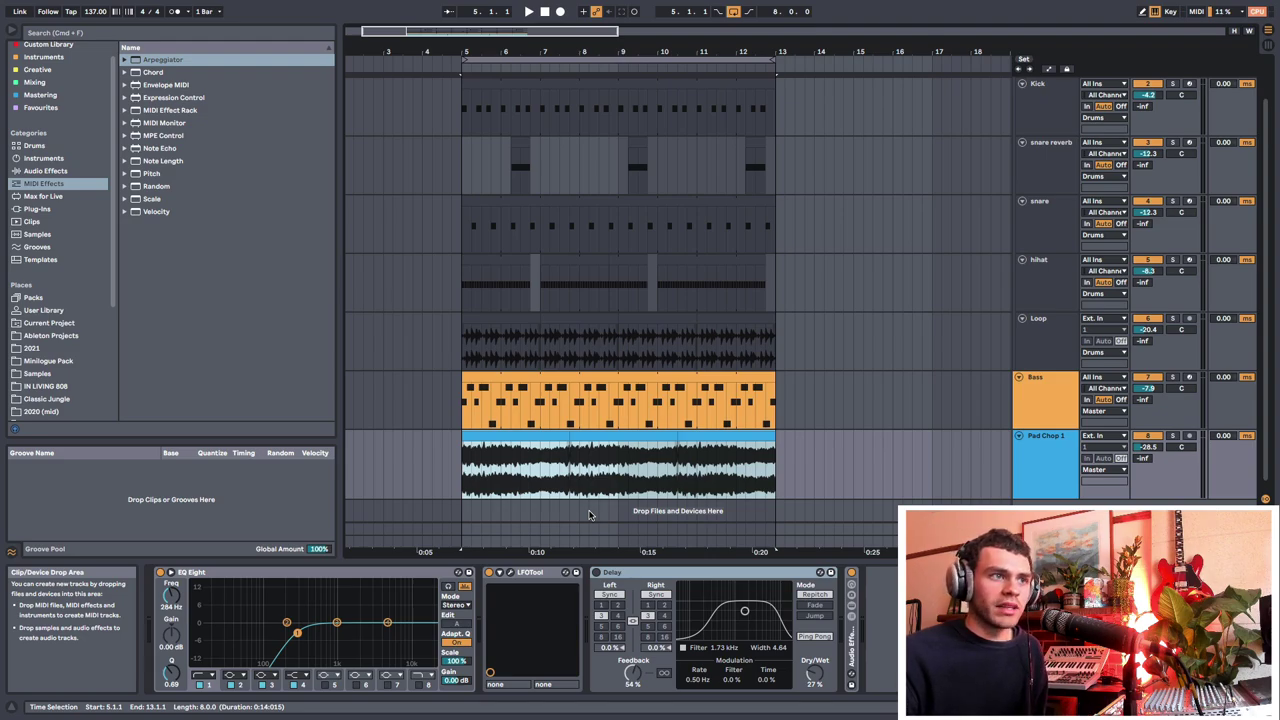
{"action": "left_click", "coordinate": [1034, 457]}
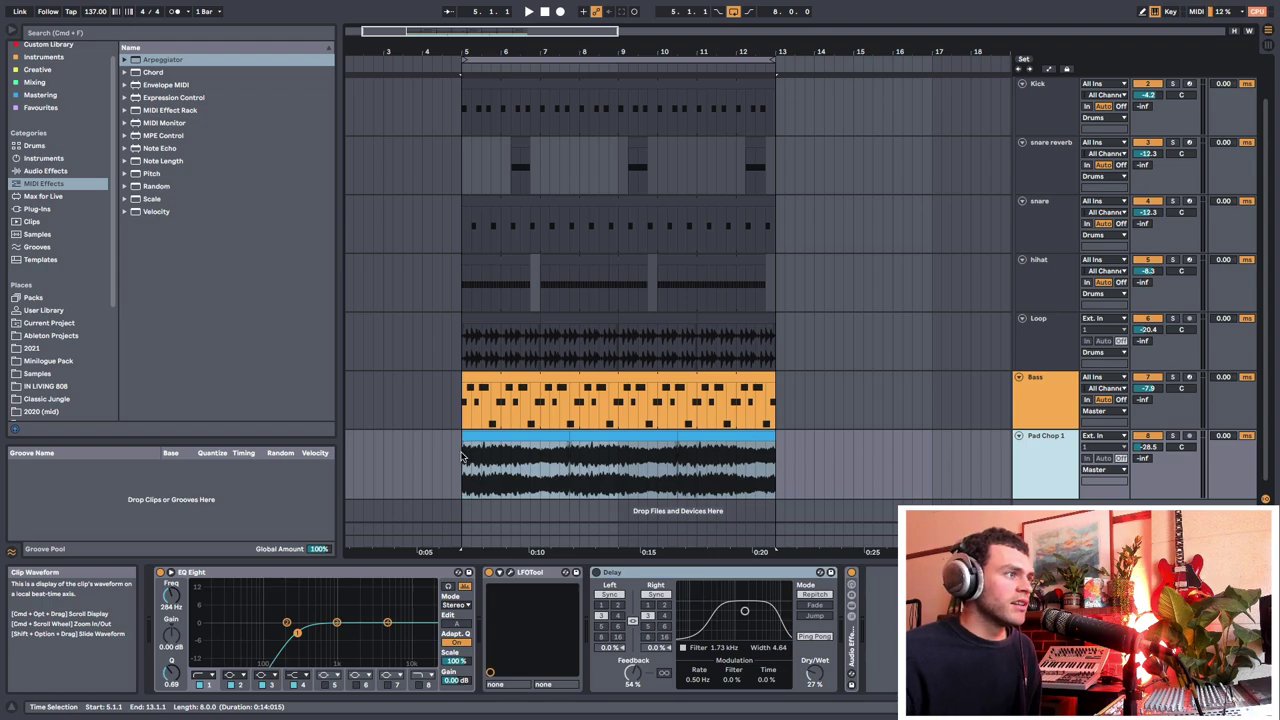
{"action": "left_click_drag", "start_coordinate": [488, 436], "coordinate": [800, 455]}
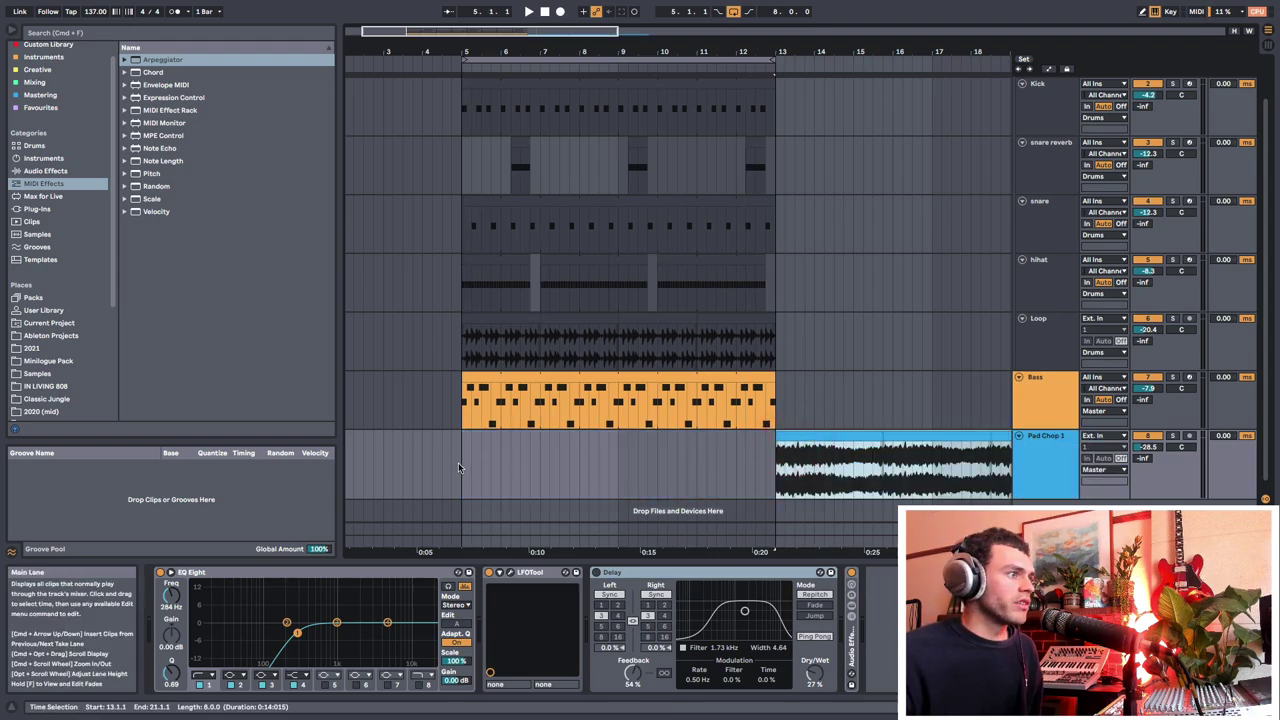
Step: Search the browser's All results for "pad" and drag a pad sample onto Pad Chop 1 at bar 5
{"action": "left_click", "coordinate": [458, 467]}
{"action": "left_click", "coordinate": [130, 31]}
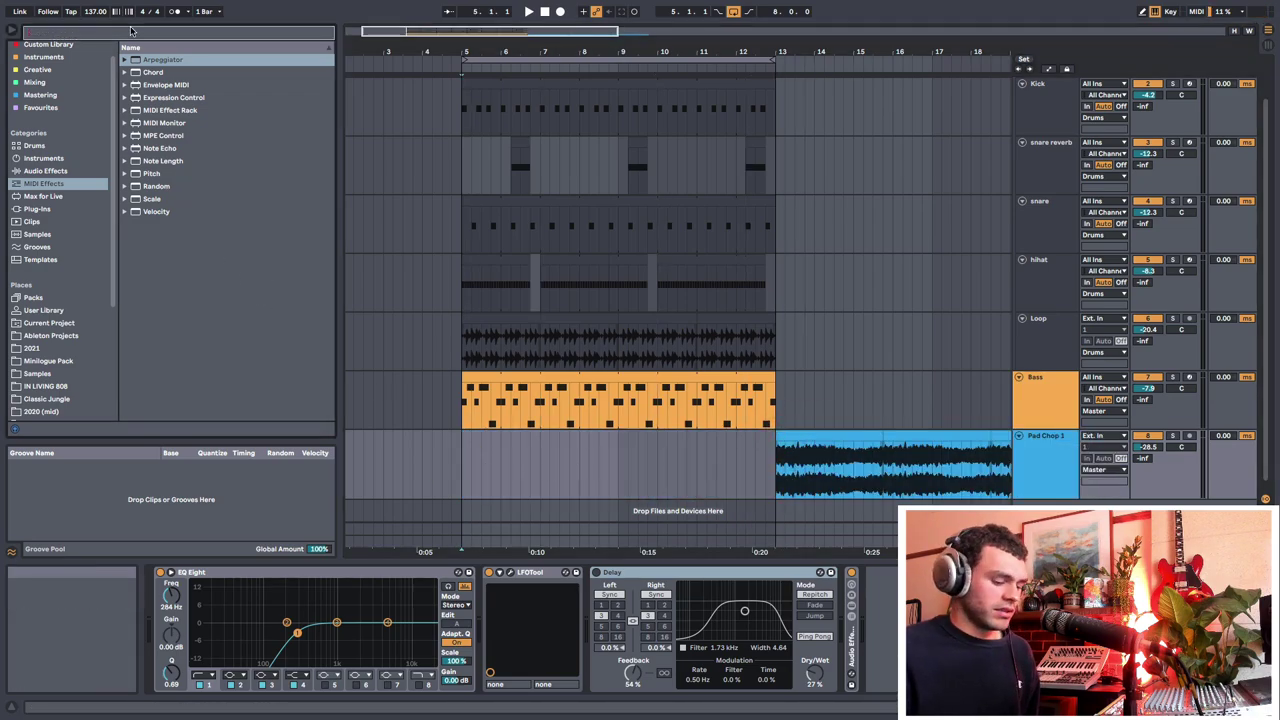
{"action": "type", "text": "pad"}
{"action": "left_click", "coordinate": [40, 287]}
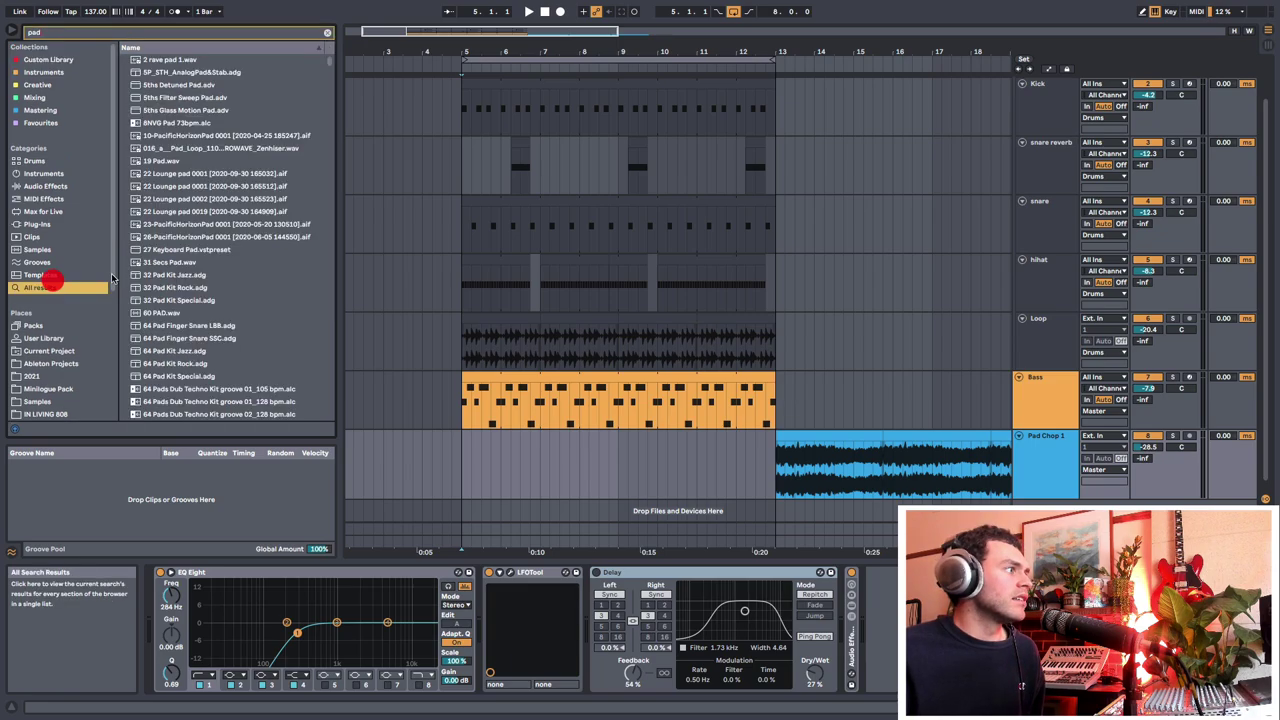
{"action": "scroll", "coordinate": [222, 290], "scroll_direction": "down", "scroll_amount": 5}
{"action": "scroll", "coordinate": [222, 290], "scroll_direction": "down", "scroll_amount": 10}
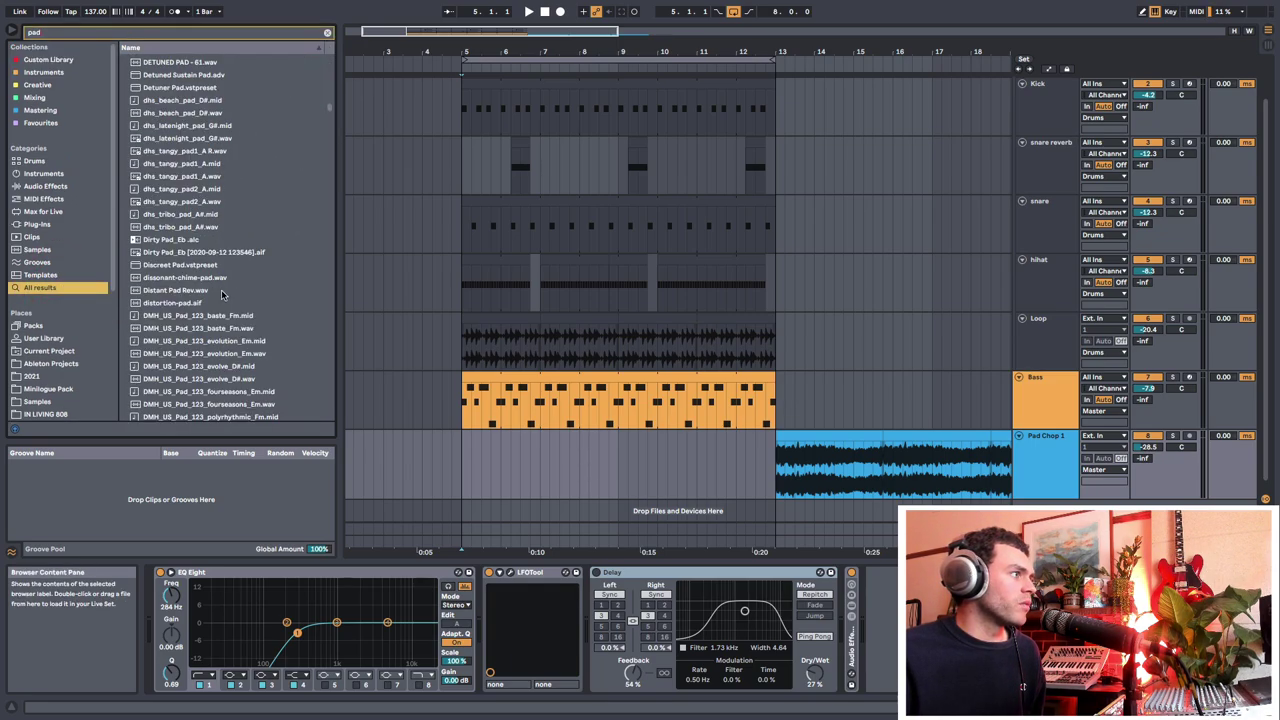
{"action": "left_click_drag", "start_coordinate": [190, 183], "coordinate": [455, 460]}
Step: Audition the pad clip and a HIVEpad alternative, adjusting Pad Chop 1's volume between -15.5 and -24.6 dB
{"action": "key", "text": "space"}
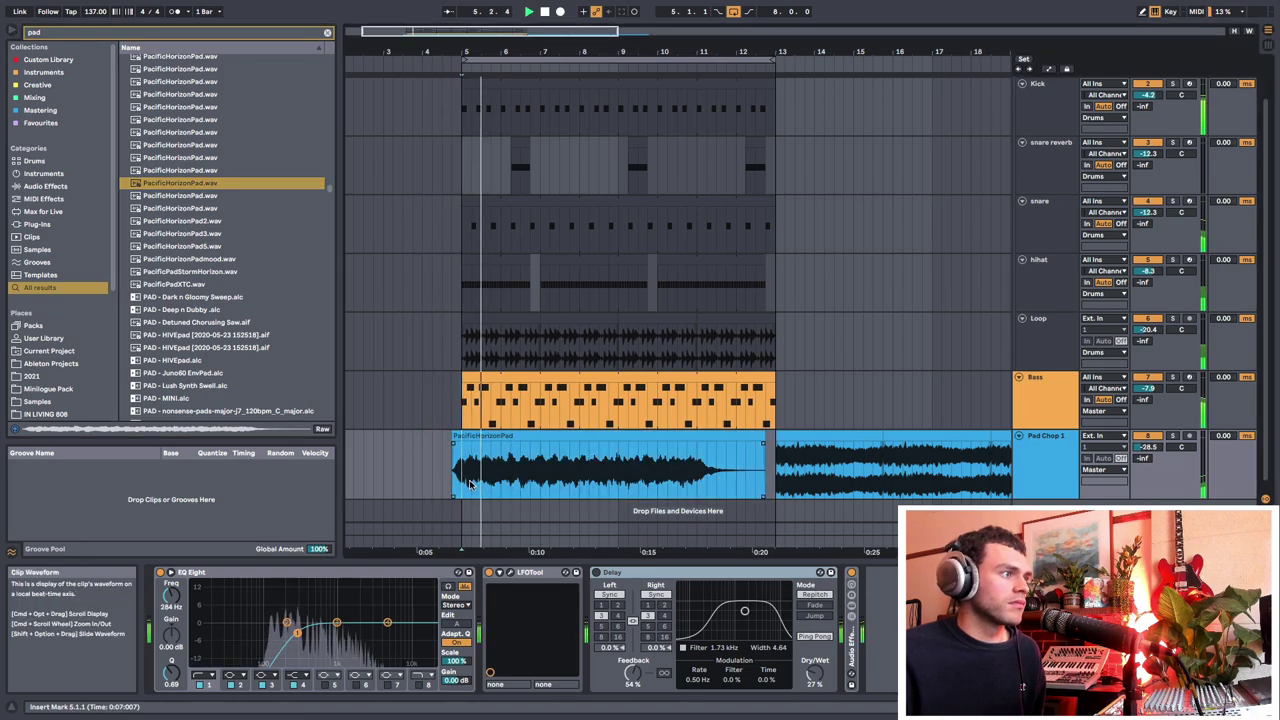
{"action": "left_click_drag", "start_coordinate": [1148, 446], "coordinate": [1148, 430]}
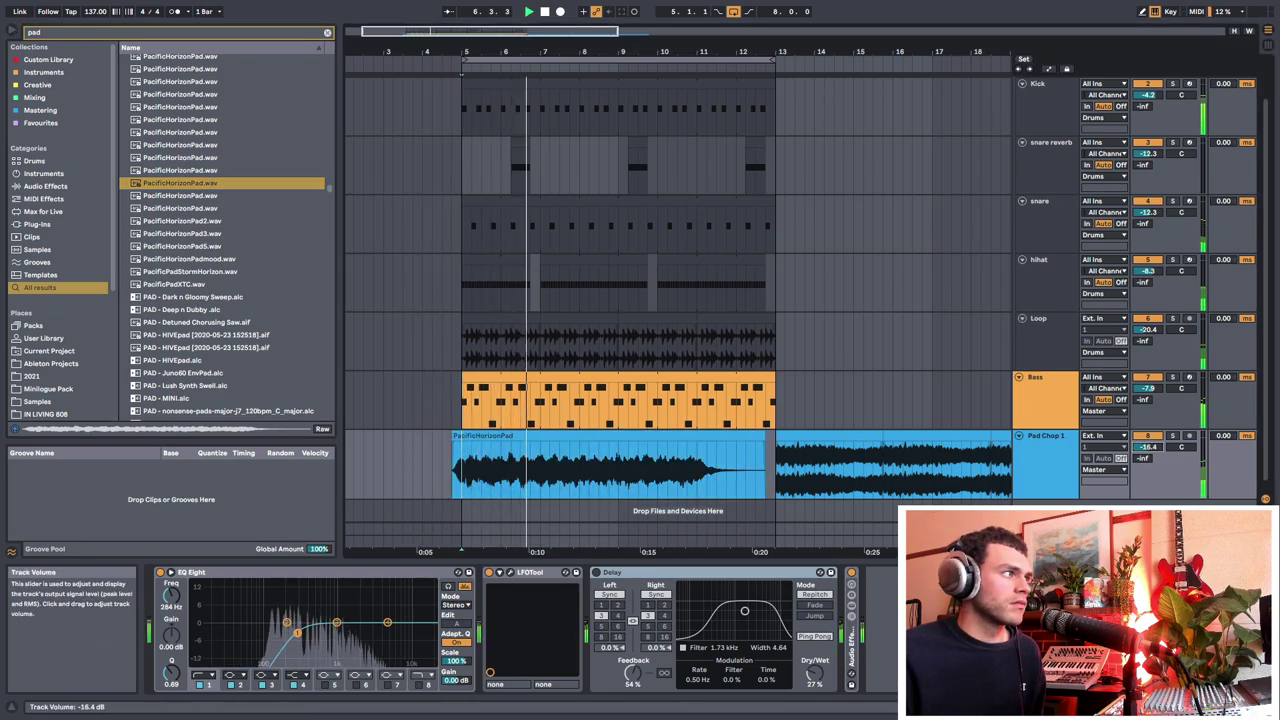
{"action": "key", "text": "space"}
{"action": "left_click_drag", "start_coordinate": [190, 334], "coordinate": [462, 470]}
{"action": "key", "text": "space"}
{"action": "left_click_drag", "start_coordinate": [1148, 446], "coordinate": [1148, 462]}
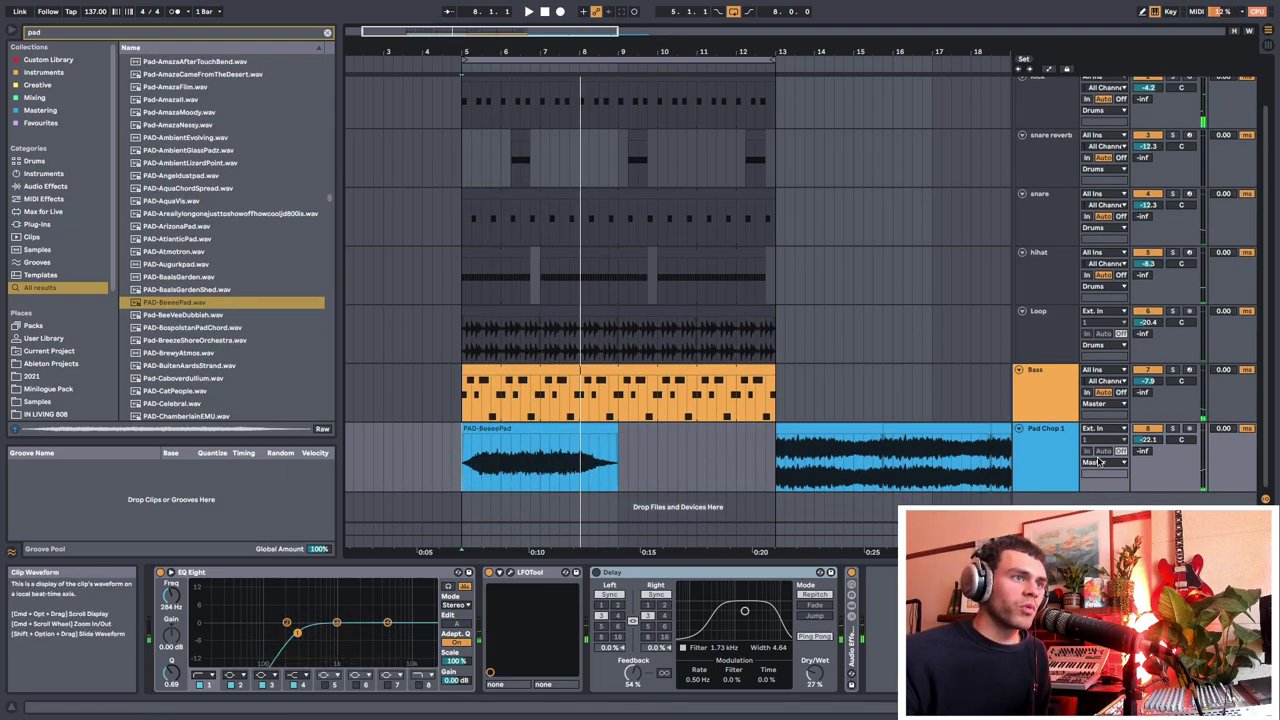
Step: Freeze Pad Chop 1 and move its PAD-BeeesPad clip onto a new audio track
{"action": "left_click", "coordinate": [1045, 467]}
{"action": "right_click", "coordinate": [1040, 456]}
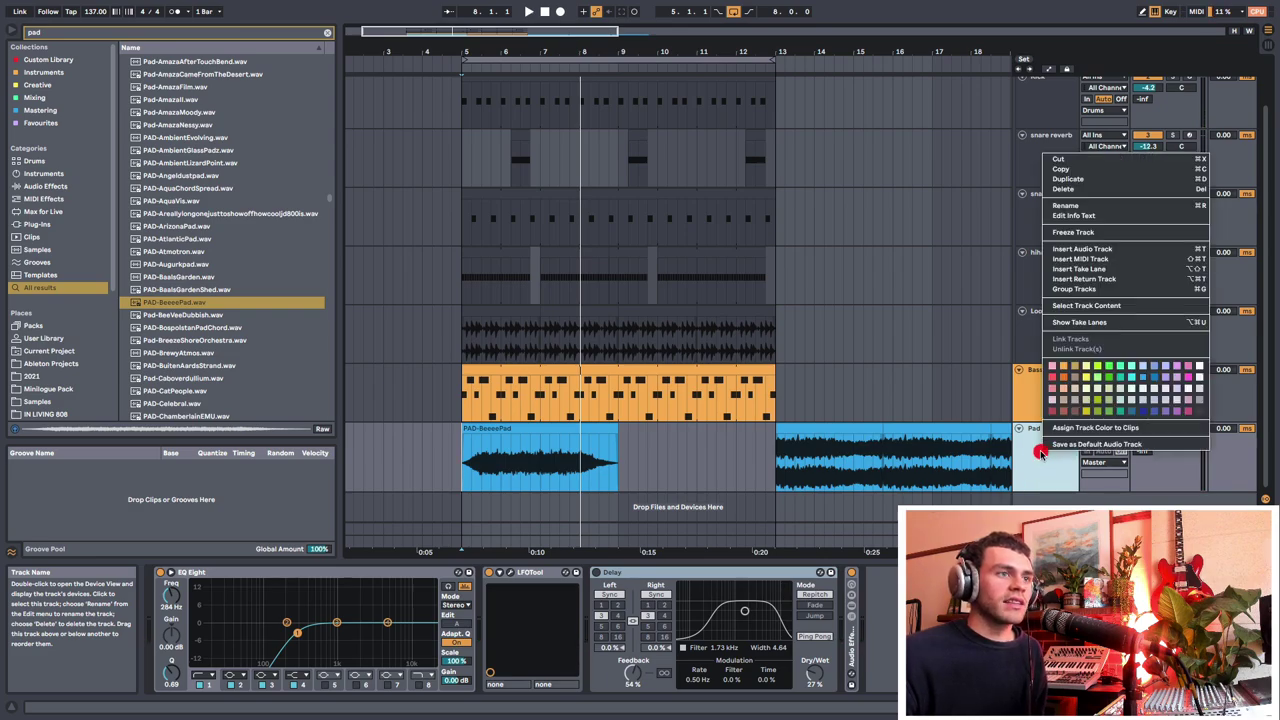
{"action": "left_click", "coordinate": [1073, 232]}
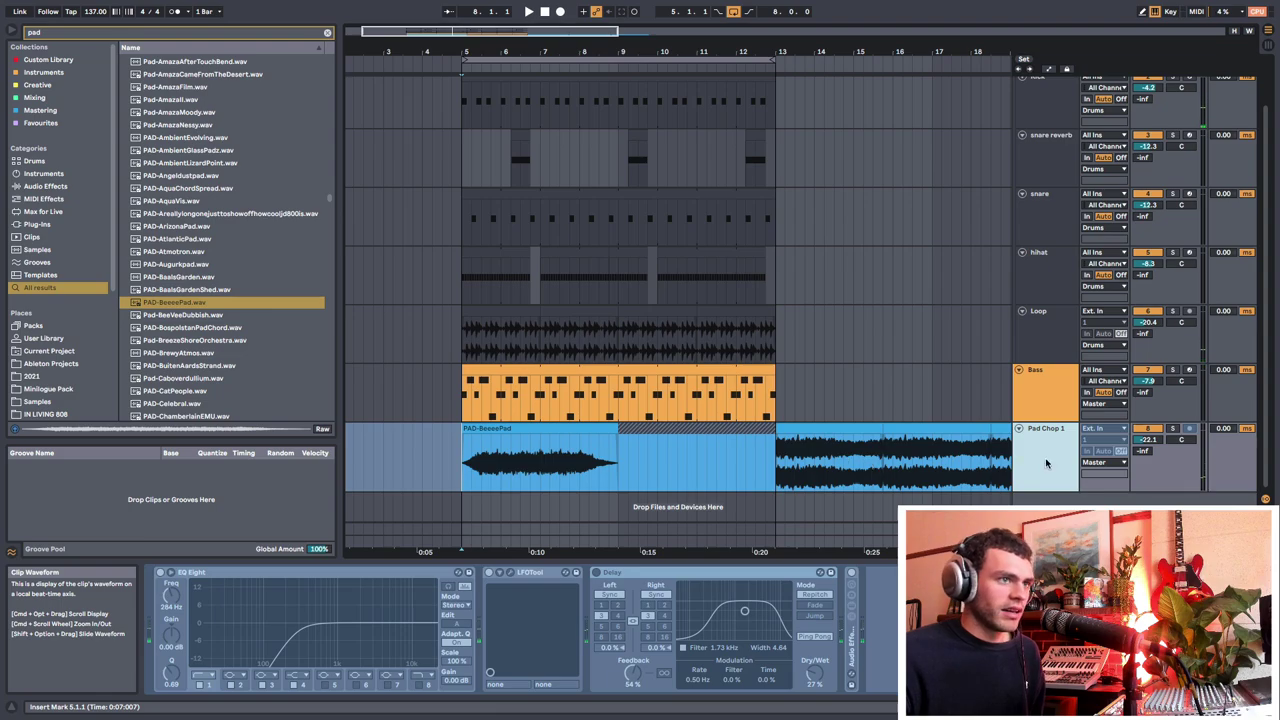
{"action": "key", "text": "super+t"}
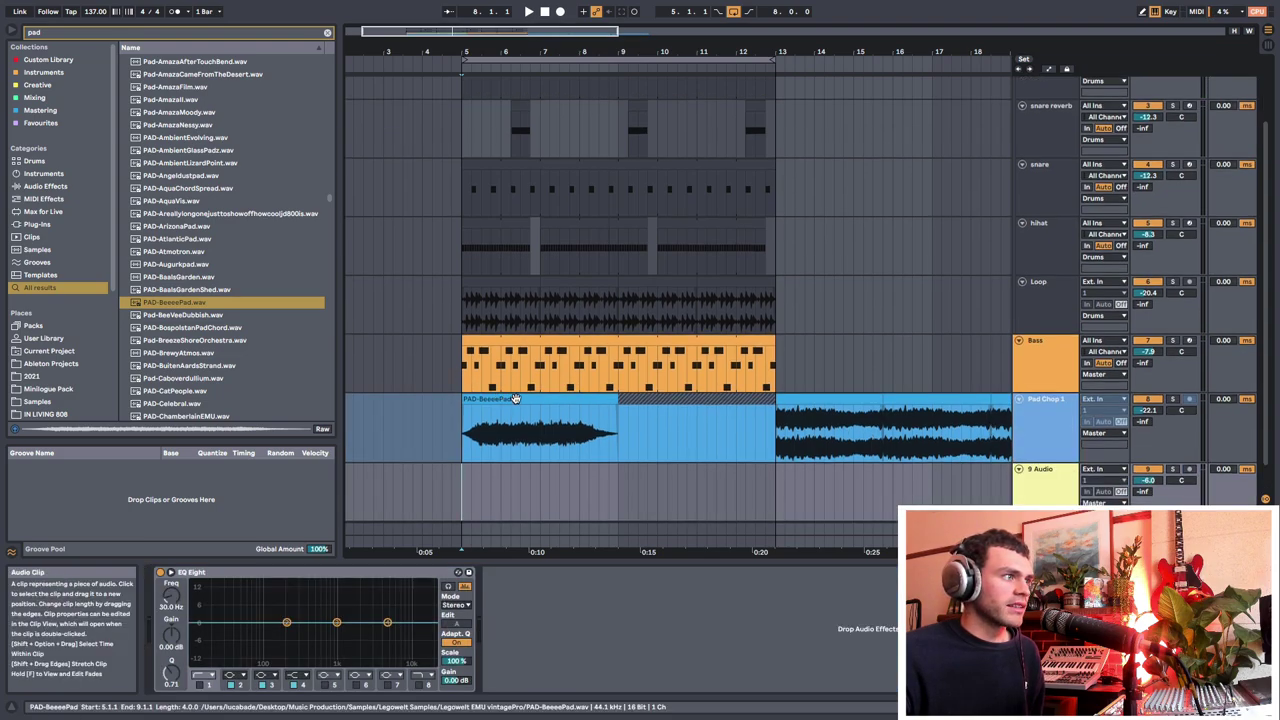
{"action": "left_click_drag", "start_coordinate": [515, 398], "coordinate": [515, 470]}
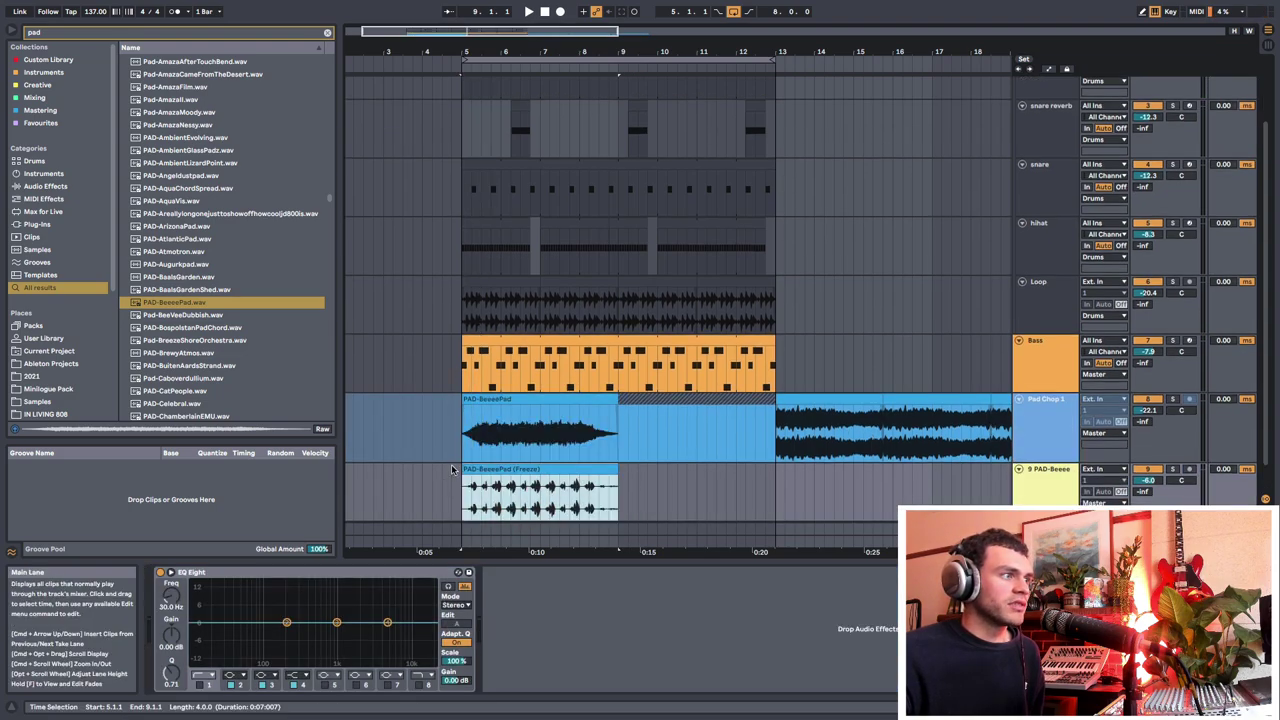
Step: Unfreeze Pad Chop 1 and delete its pad clip from bars 5 to 12
{"action": "left_click", "coordinate": [452, 451]}
{"action": "right_click", "coordinate": [1036, 429]}
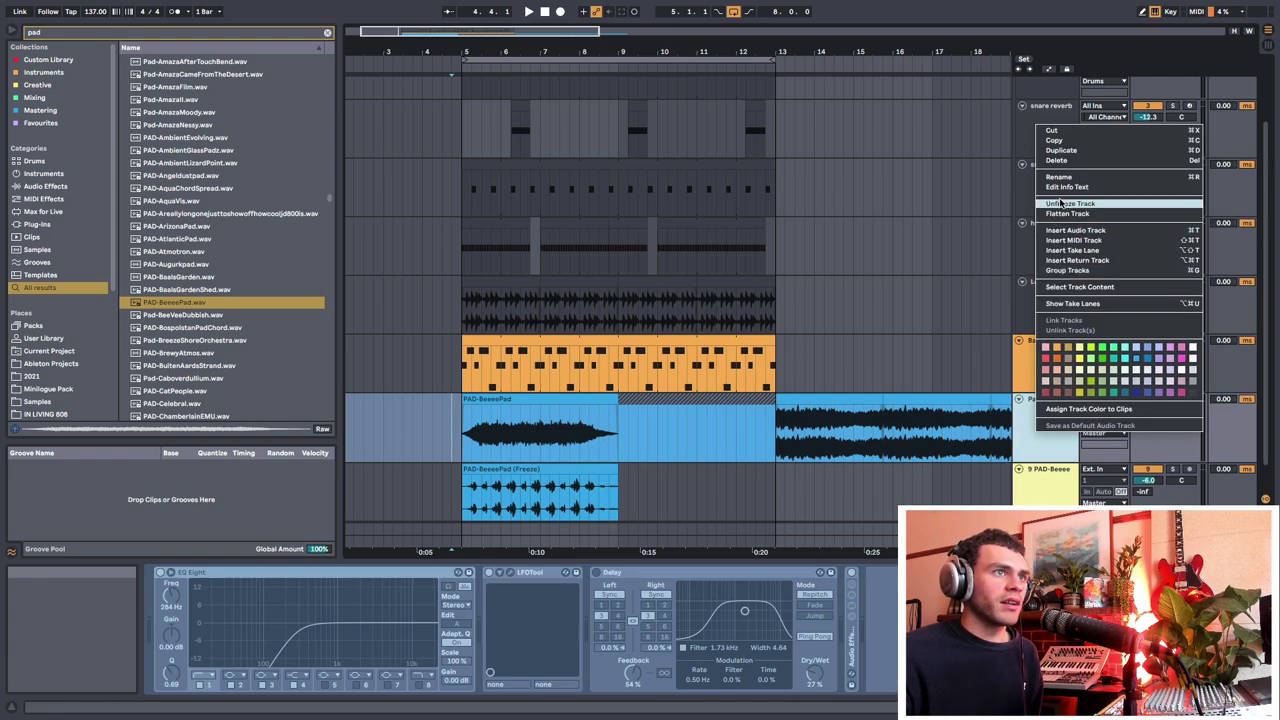
{"action": "left_click", "coordinate": [1062, 203]}
{"action": "left_click_drag", "start_coordinate": [738, 432], "coordinate": [463, 437]}
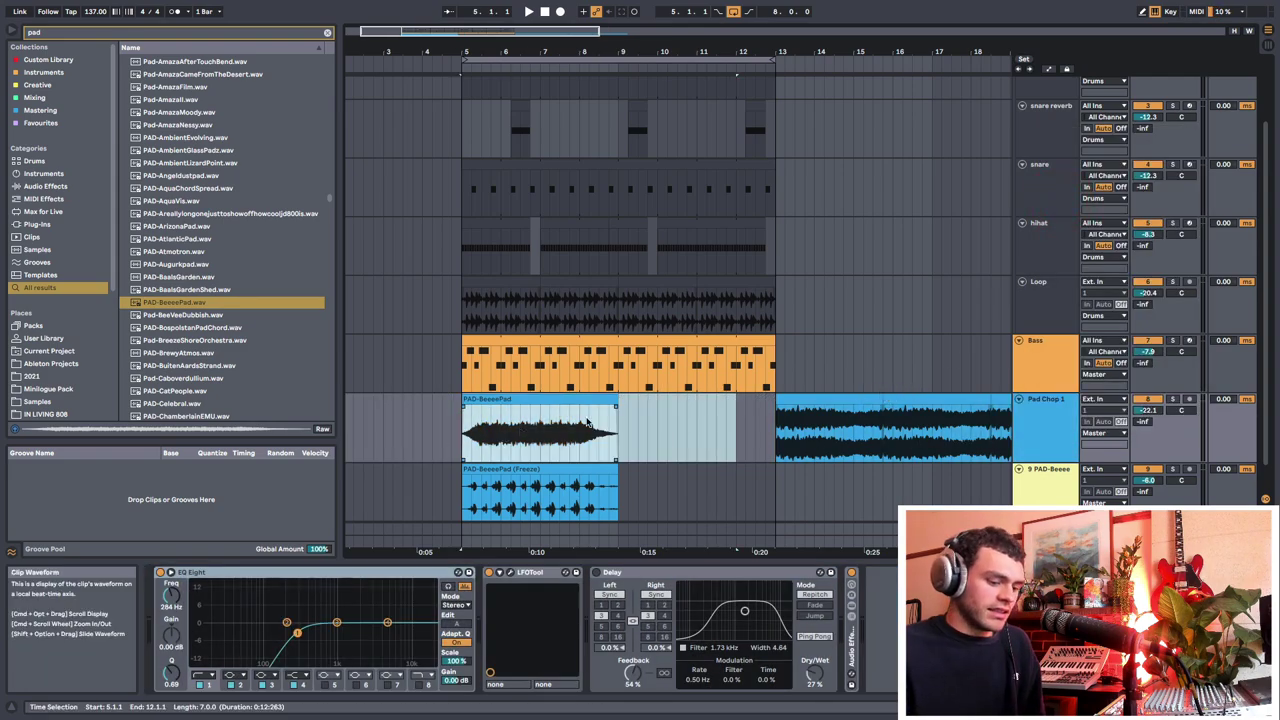
{"action": "key", "text": "Delete"}
Step: Move Pad Chop 1's long pad clip so it starts at bar 5
{"action": "left_click_drag", "start_coordinate": [760, 52], "coordinate": [600, 22]}
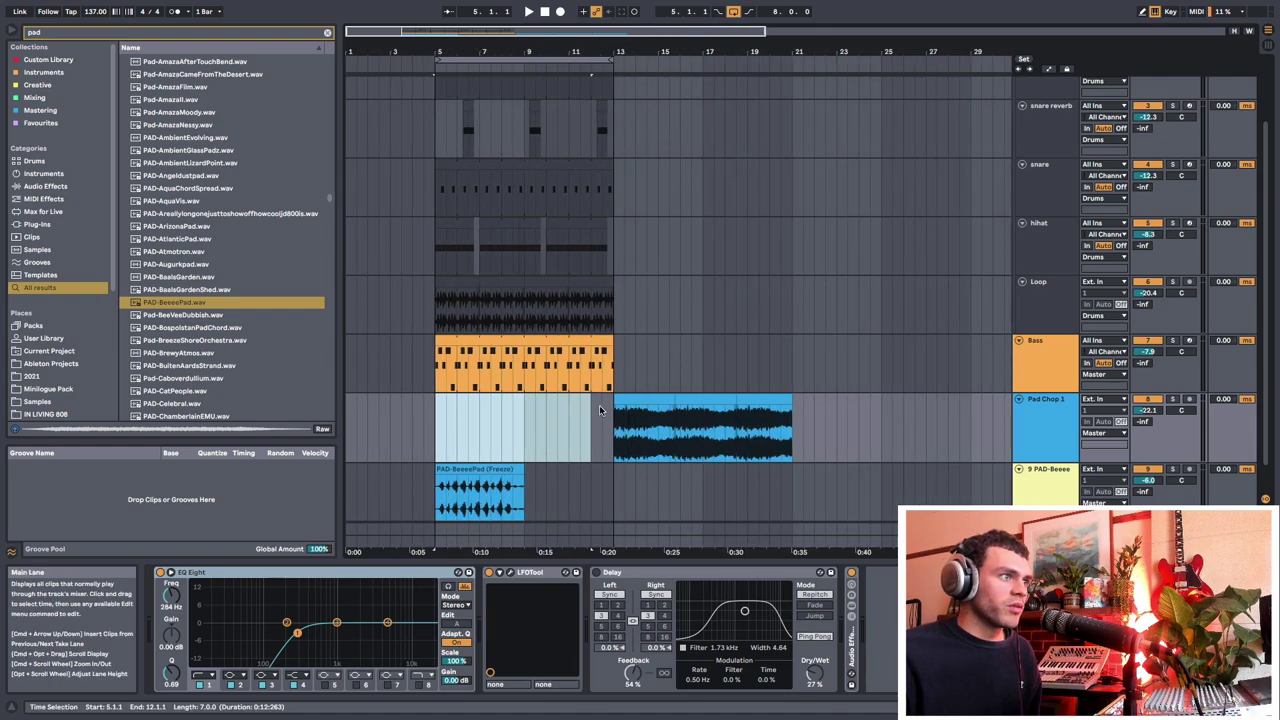
{"action": "left_click_drag", "start_coordinate": [601, 428], "coordinate": [860, 425]}
{"action": "left_click_drag", "start_coordinate": [655, 400], "coordinate": [563, 426]}
{"action": "left_click", "coordinate": [477, 415]}
{"action": "left_click_drag", "start_coordinate": [700, 422], "coordinate": [580, 415]}
{"action": "left_click", "coordinate": [437, 491]}
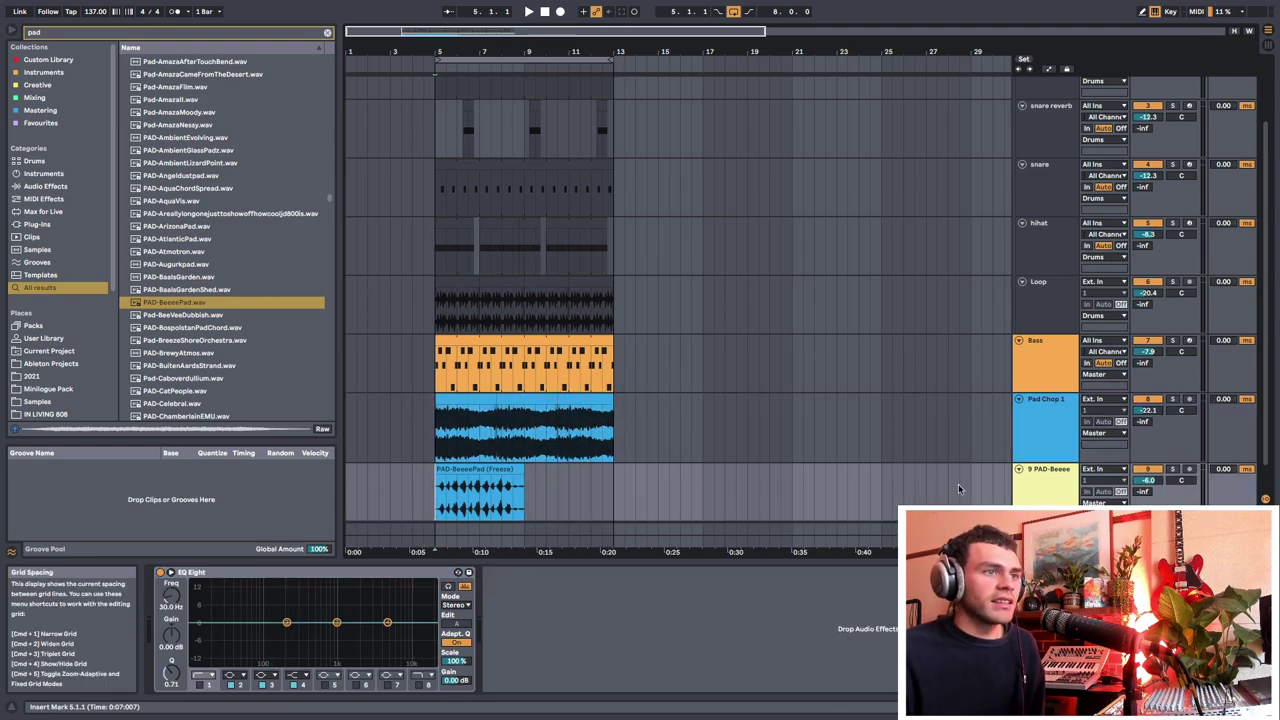
Step: Solo and select the frozen pad track, zoomed in around bar 5
{"action": "left_click", "coordinate": [1172, 468]}
{"action": "left_click", "coordinate": [1066, 487]}
{"action": "scroll", "coordinate": [1066, 487], "scroll_direction": "down", "scroll_amount": 1}
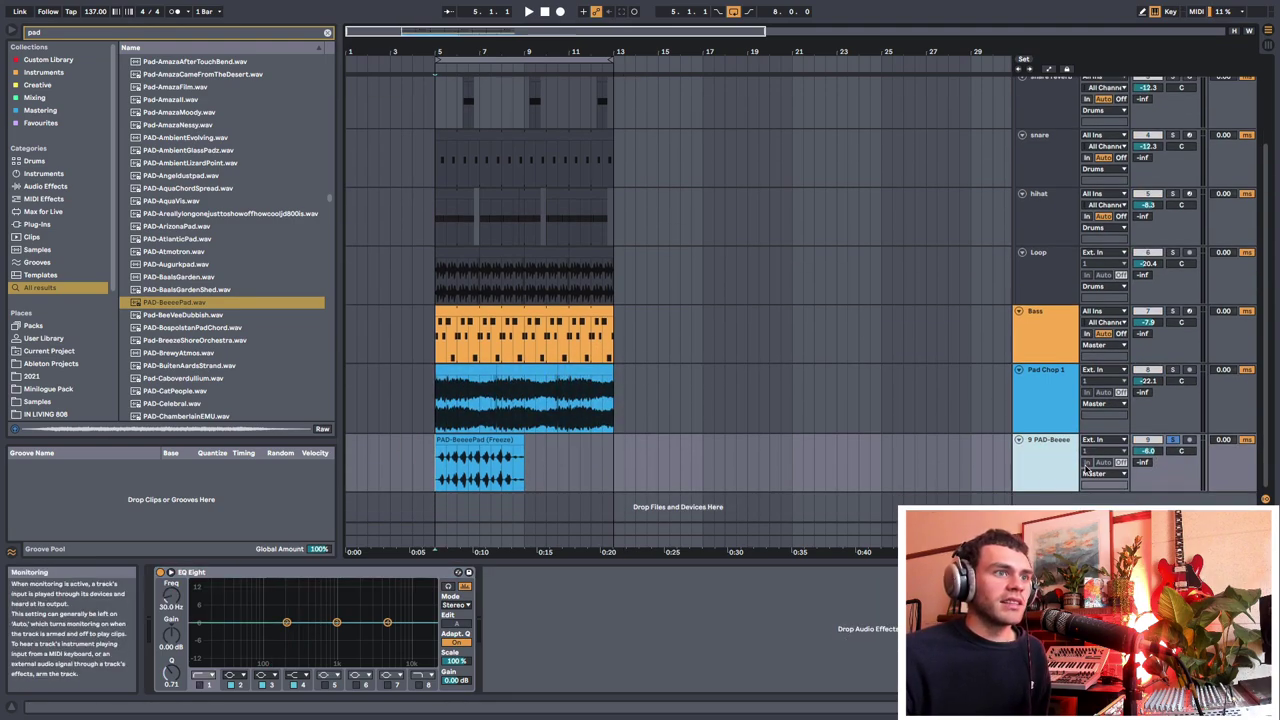
{"action": "left_click_drag", "start_coordinate": [439, 51], "coordinate": [517, 100]}
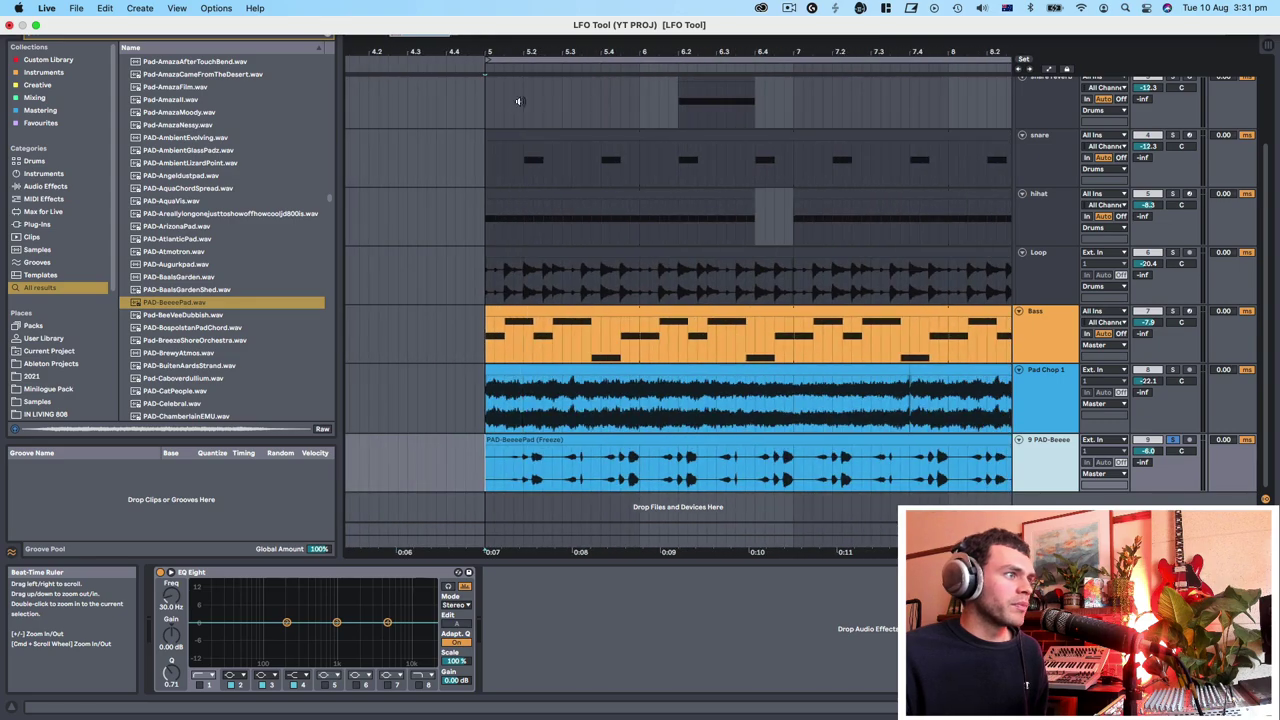
Step: Split the frozen pad clip after its first beat, then reselect bars 5–13 and set the insert point at bar 5
{"action": "left_click_drag", "start_coordinate": [486, 472], "coordinate": [582, 460]}
{"action": "left_click", "coordinate": [545, 480]}
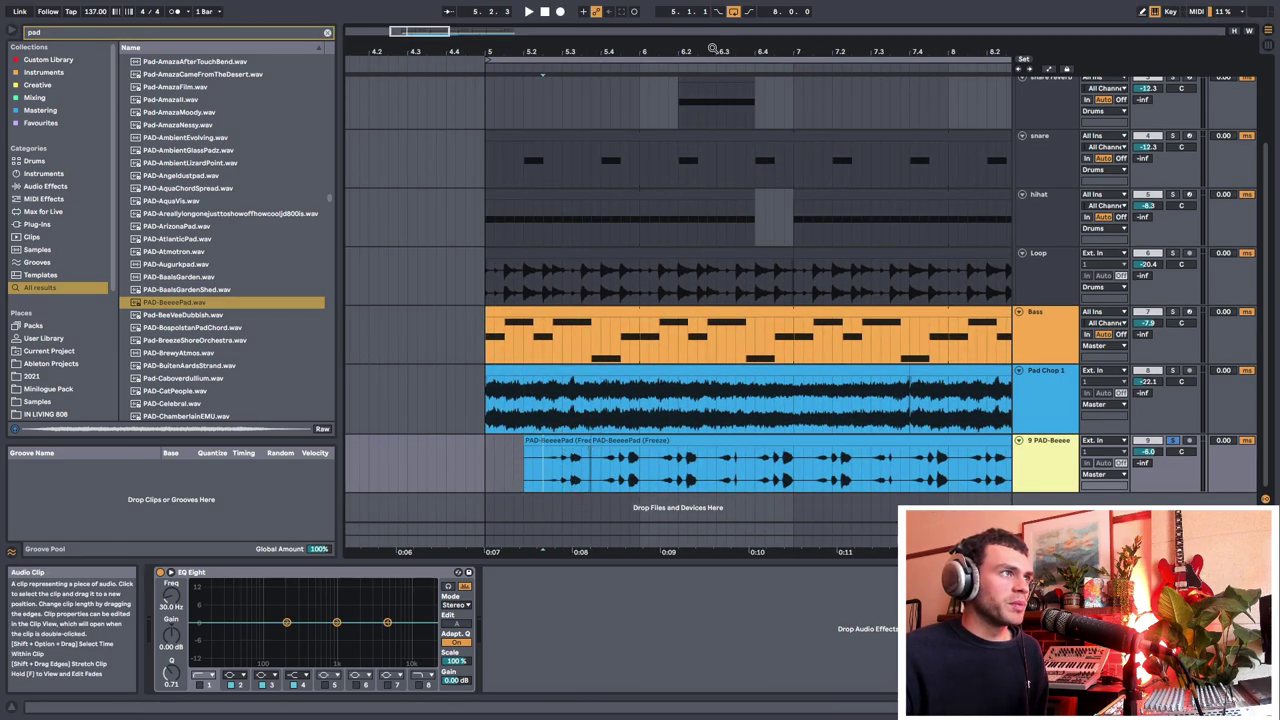
{"action": "left_click_drag", "start_coordinate": [712, 50], "coordinate": [548, 22]}
{"action": "left_click_drag", "start_coordinate": [476, 408], "coordinate": [890, 408]}
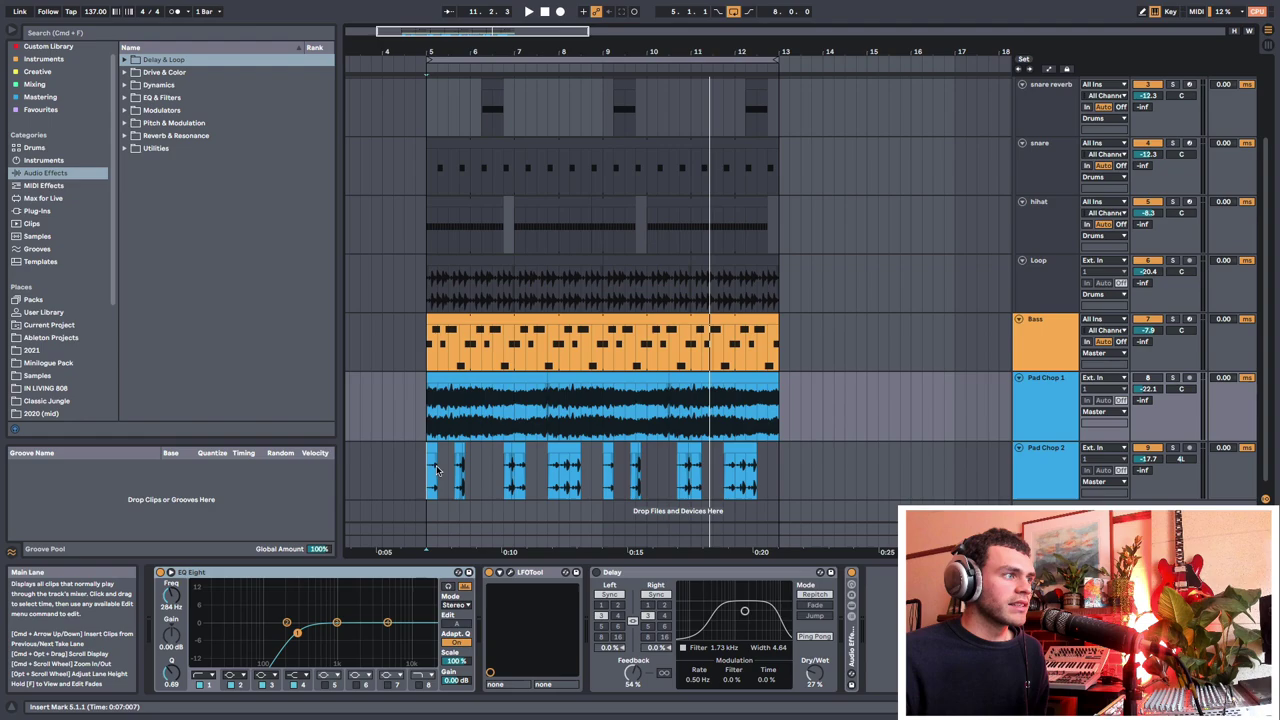
{"action": "left_click", "coordinate": [424, 422]}
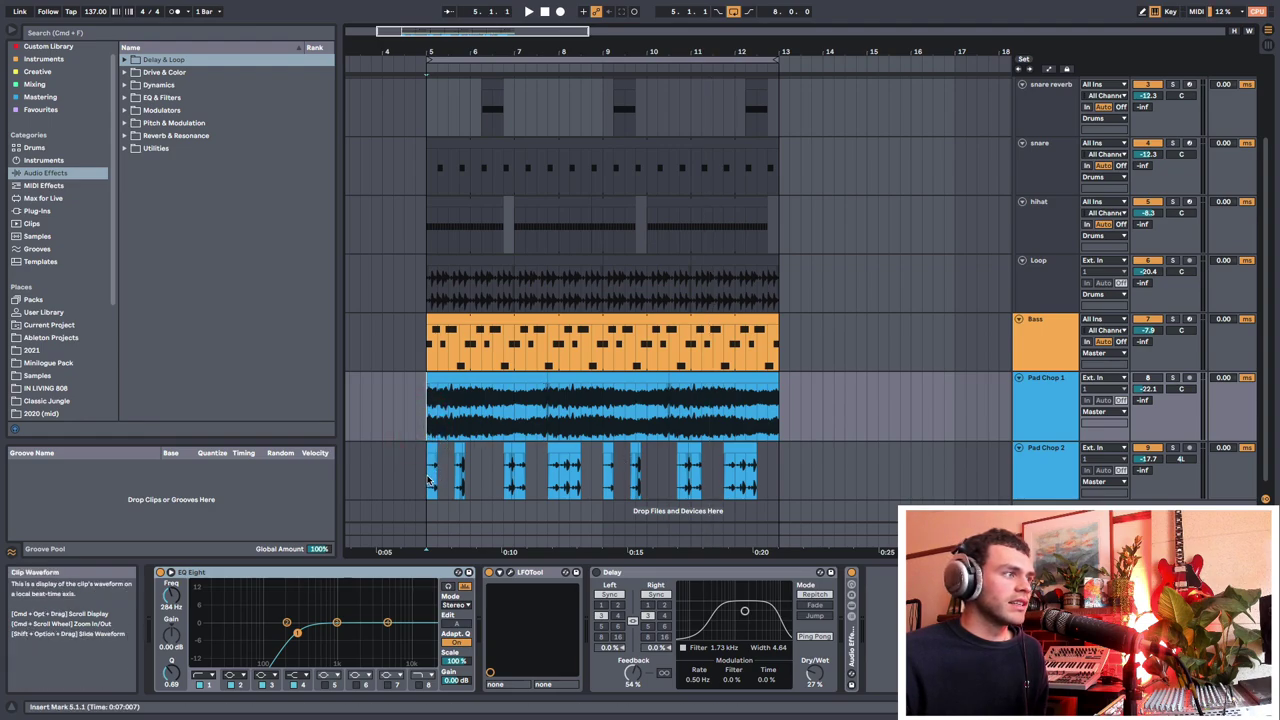
Step: Select Pad Chop 2 to show its Reverb, with the view zoomed to bars 5–12
{"action": "left_click_drag", "start_coordinate": [428, 481], "coordinate": [779, 476]}
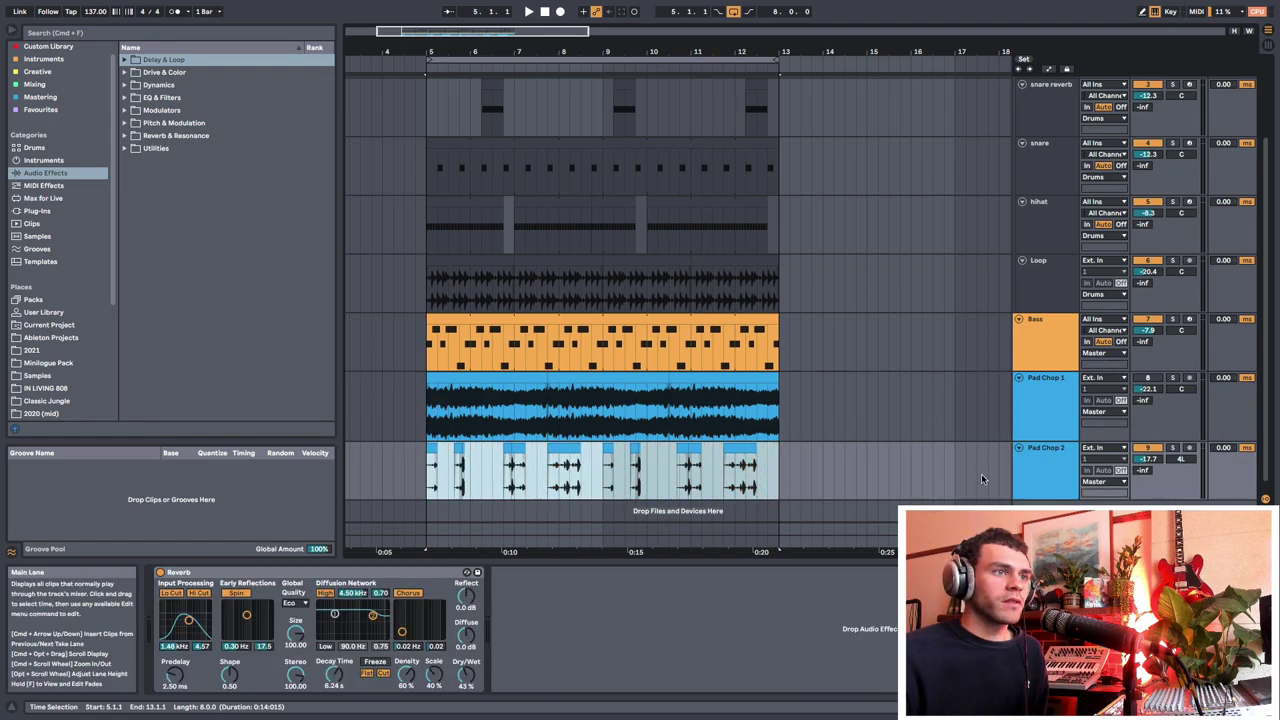
{"action": "left_click", "coordinate": [1032, 469]}
{"action": "scroll", "coordinate": [409, 470], "scroll_direction": "down", "scroll_amount": 1}
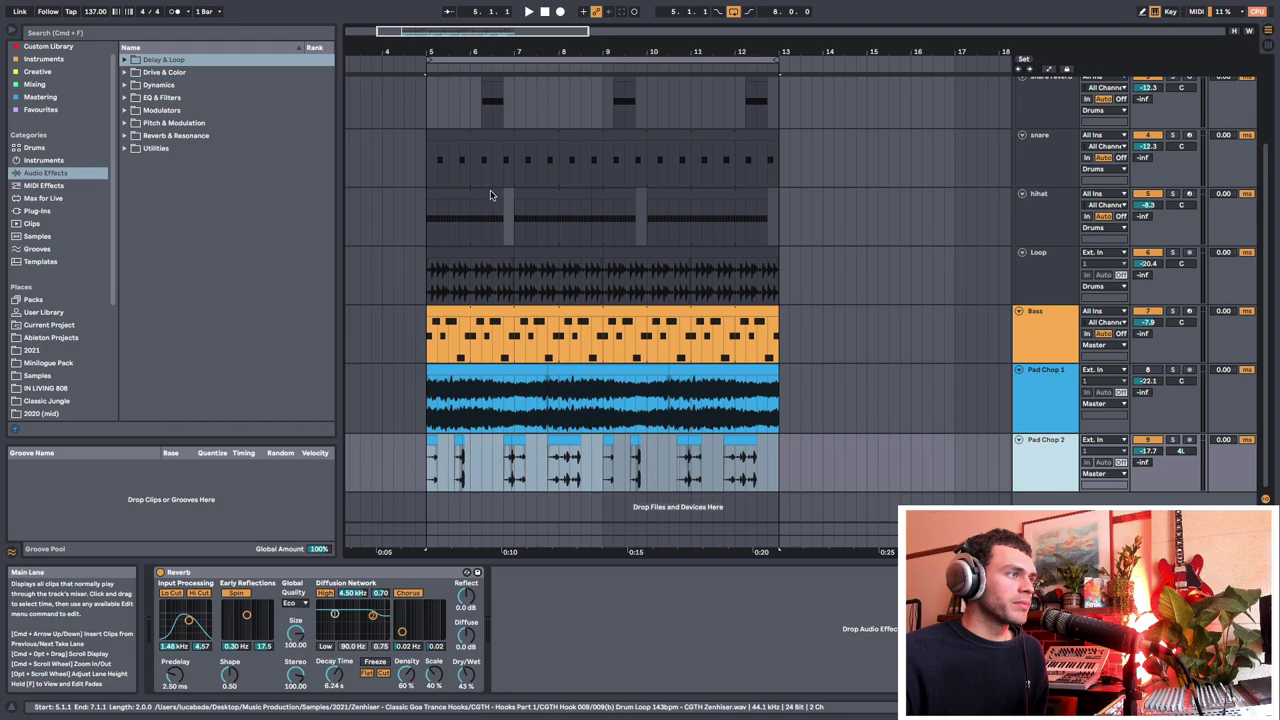
{"action": "double_click", "coordinate": [470, 62]}
{"action": "left_click_drag", "start_coordinate": [477, 52], "coordinate": [477, 47]}
{"action": "left_click_drag", "start_coordinate": [398, 408], "coordinate": [906, 403]}
{"action": "left_click_drag", "start_coordinate": [397, 479], "coordinate": [950, 449]}
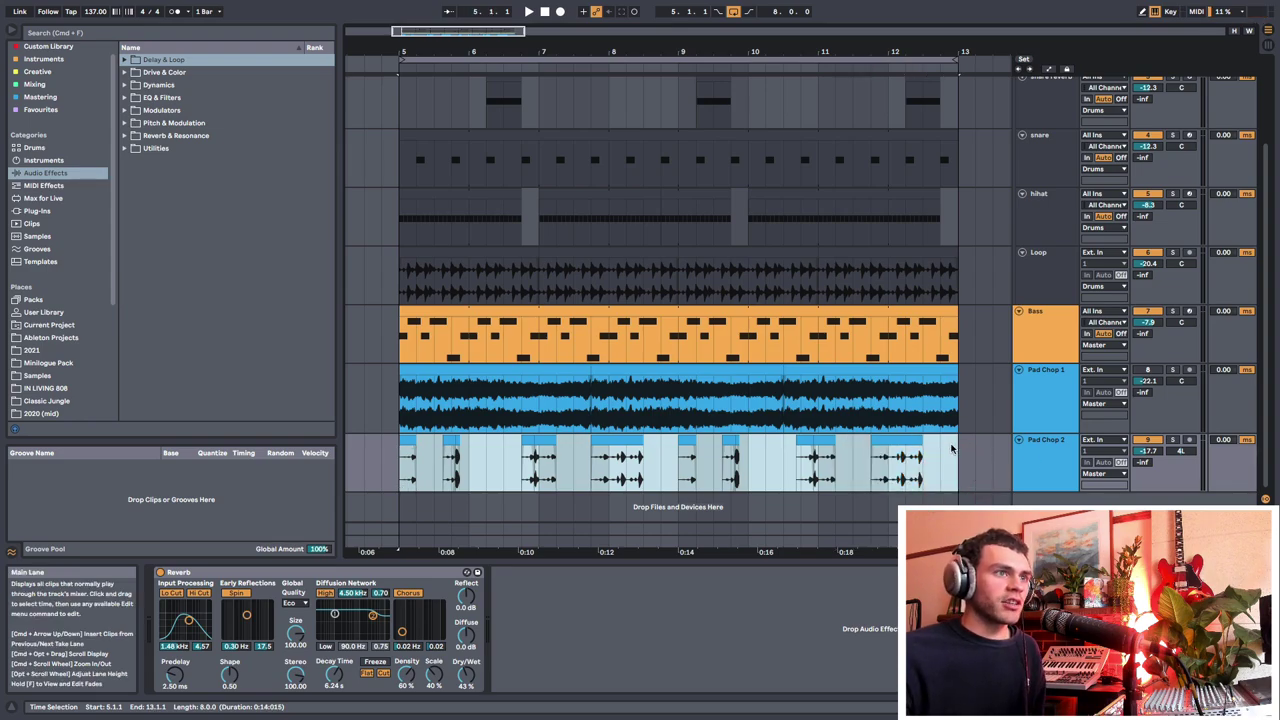
{"action": "left_click_drag", "start_coordinate": [401, 478], "coordinate": [464, 476]}
{"action": "left_click", "coordinate": [467, 475]}
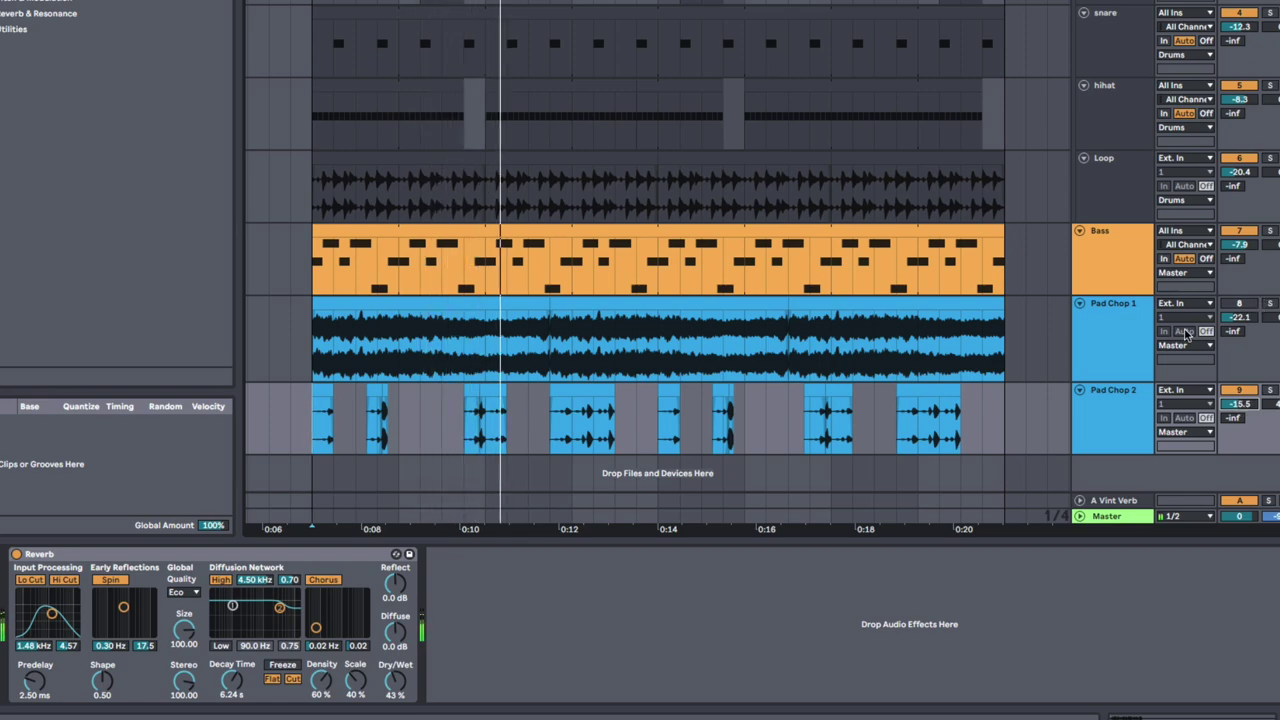
Step: Lower Pad Chop 1's volume to -25.0 dB
{"action": "left_click", "coordinate": [1117, 342]}
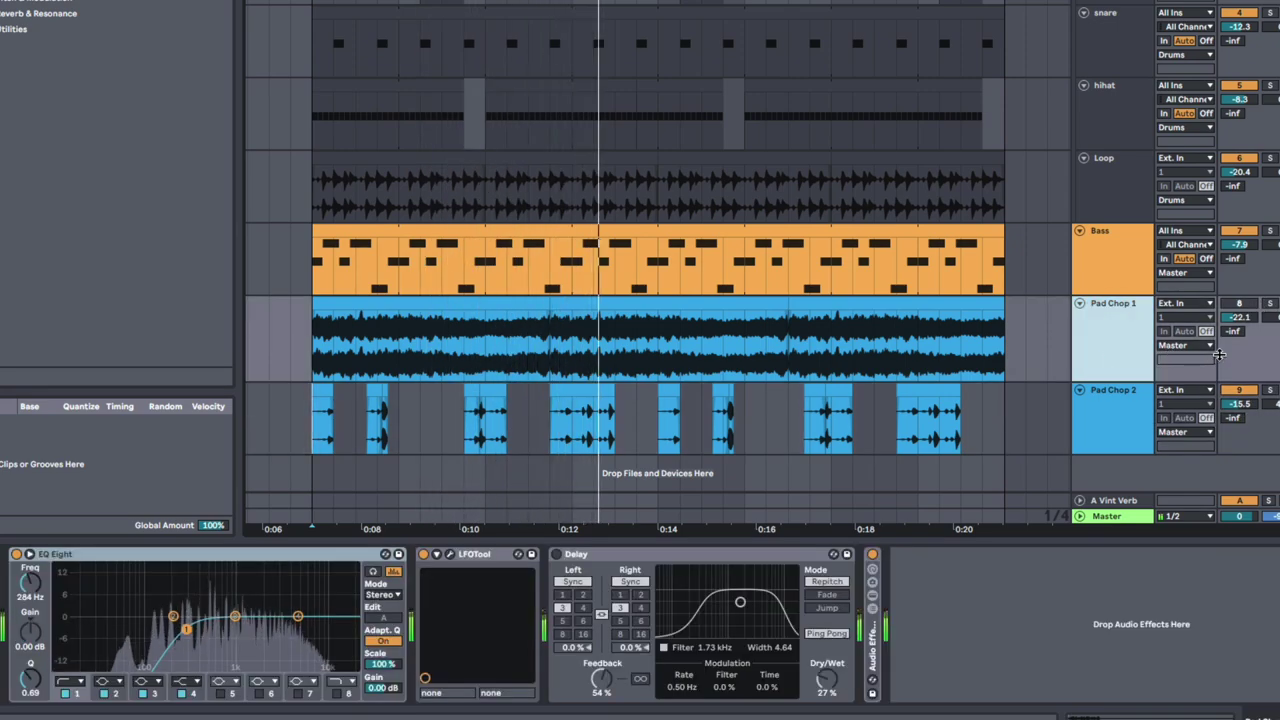
{"action": "left_click", "coordinate": [1244, 305]}
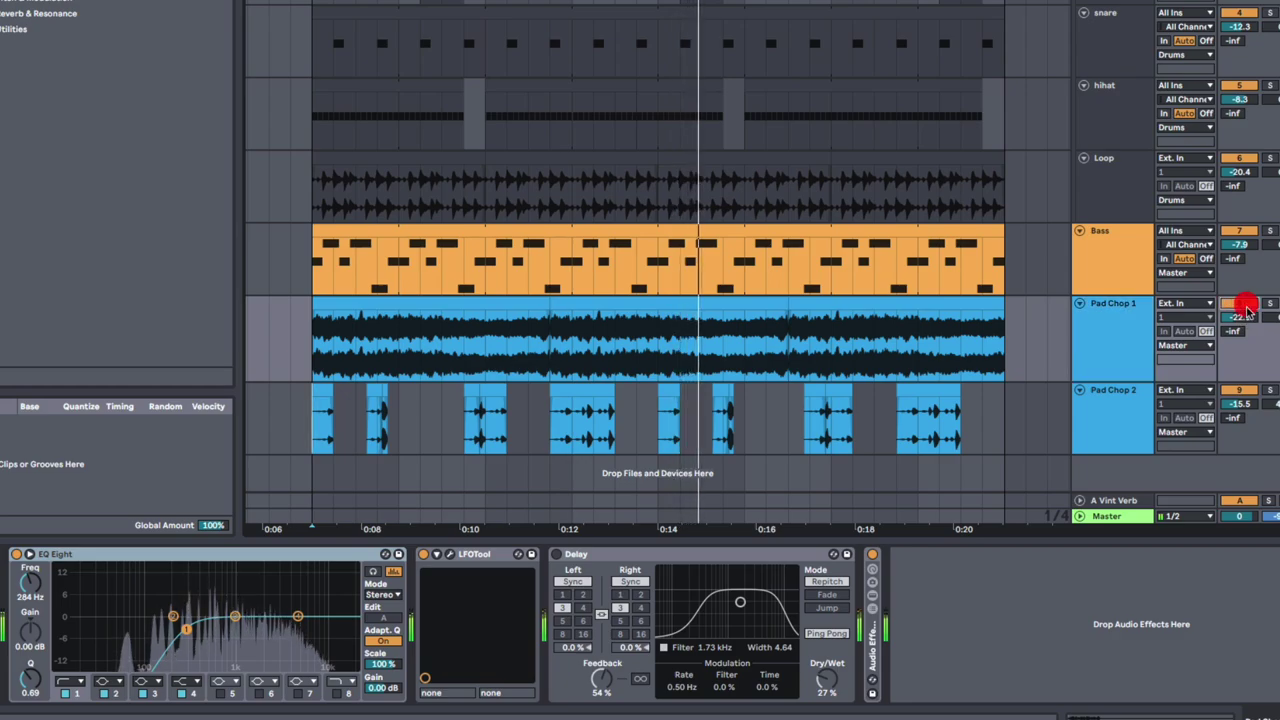
{"action": "left_click_drag", "start_coordinate": [1246, 306], "coordinate": [1239, 322]}
{"action": "left_click", "coordinate": [1086, 337]}
{"action": "left_click", "coordinate": [1131, 322]}
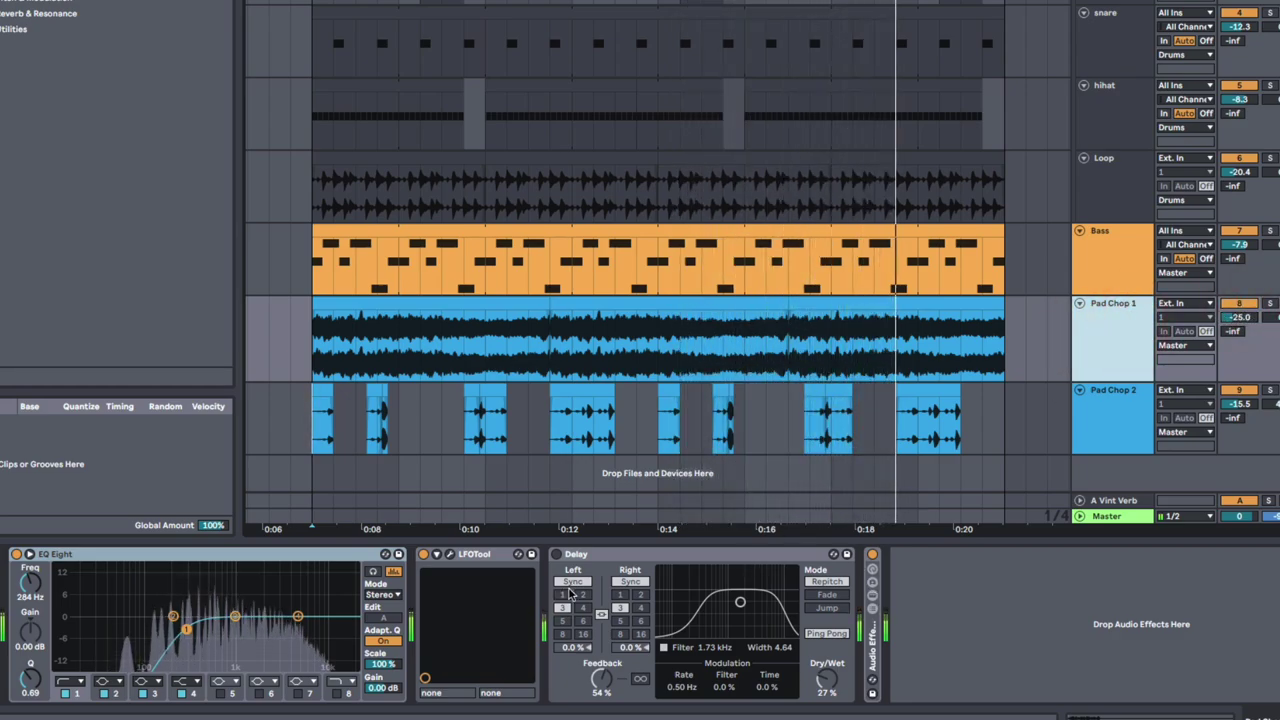
Step: Turn Pad Chop 1's Delay on, then switch it back off with the 0 key
{"action": "left_click", "coordinate": [556, 554]}
{"action": "left_click", "coordinate": [514, 434]}
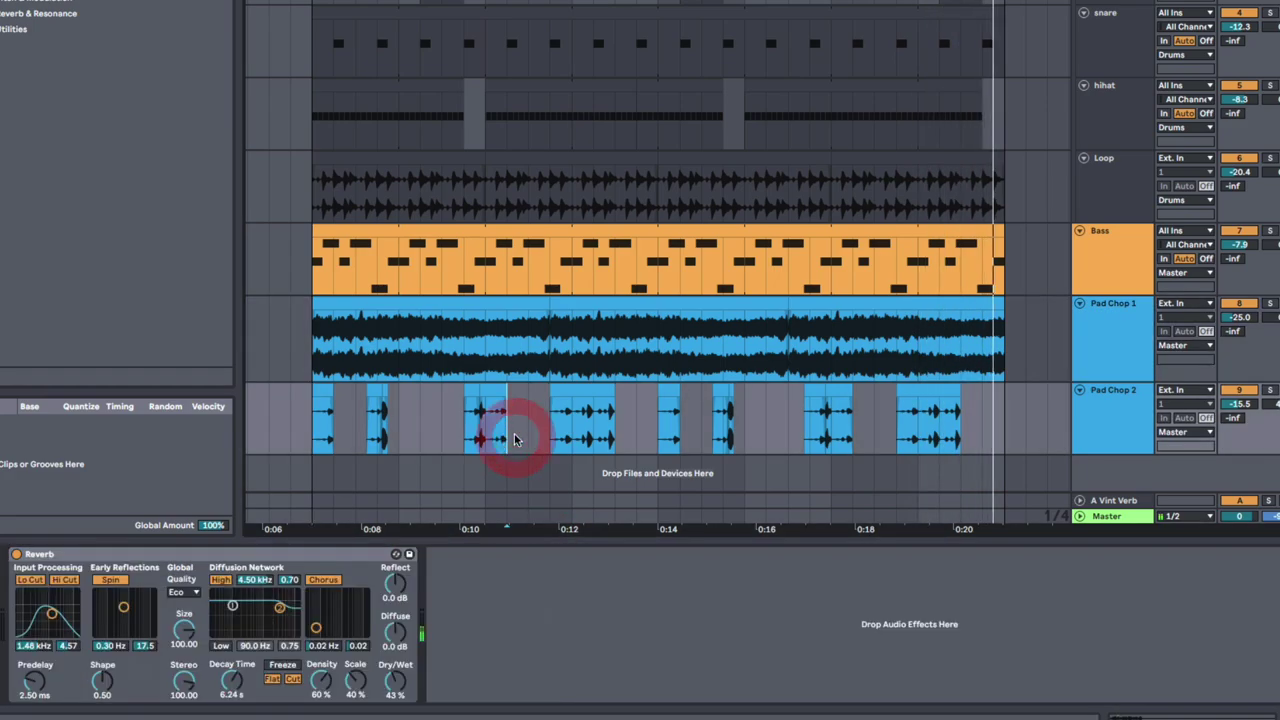
{"action": "left_click", "coordinate": [485, 340]}
{"action": "left_click", "coordinate": [587, 557]}
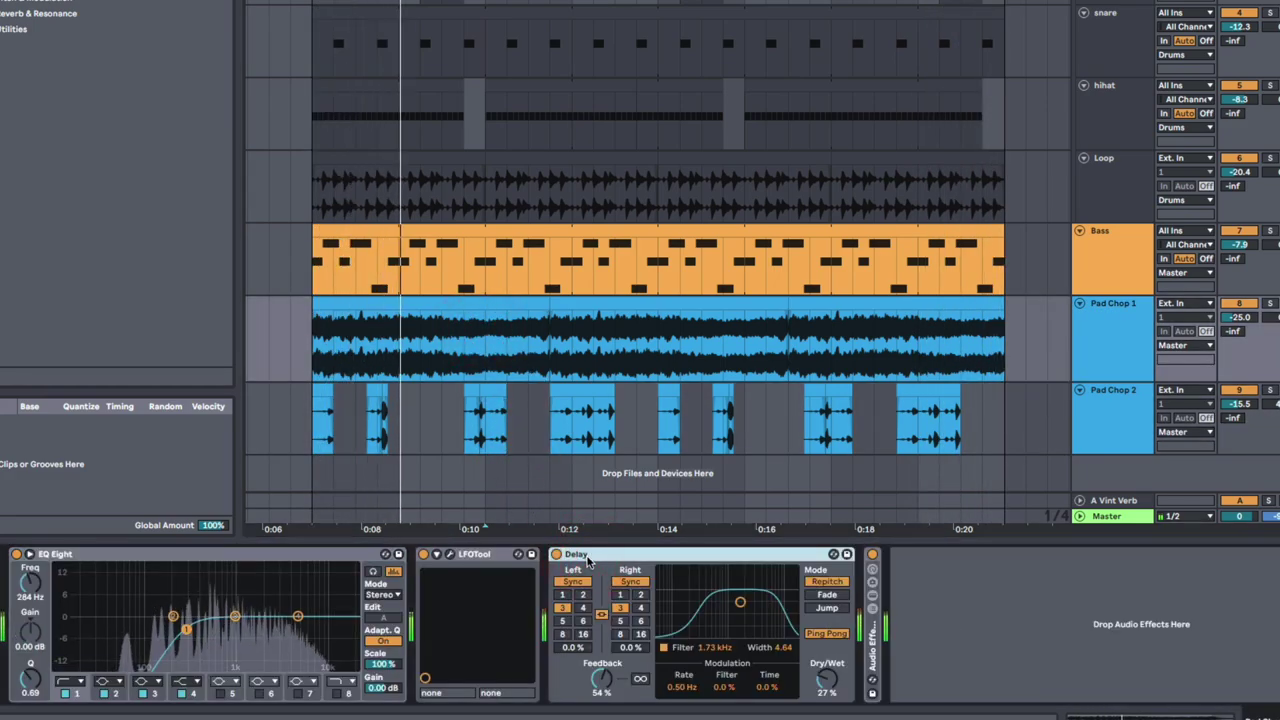
{"action": "key", "text": "0"}
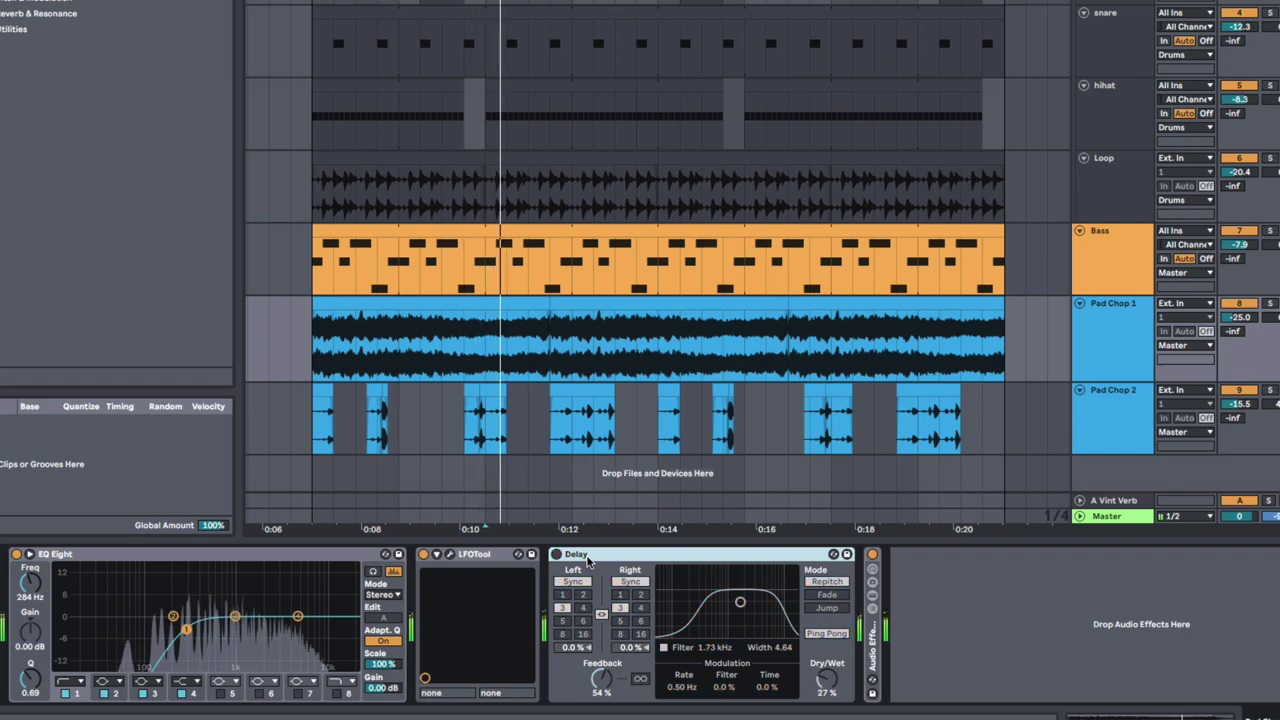
Step: Start playback near bar 5 and select the Bass clip to view its synth
{"action": "left_click", "coordinate": [310, 349]}
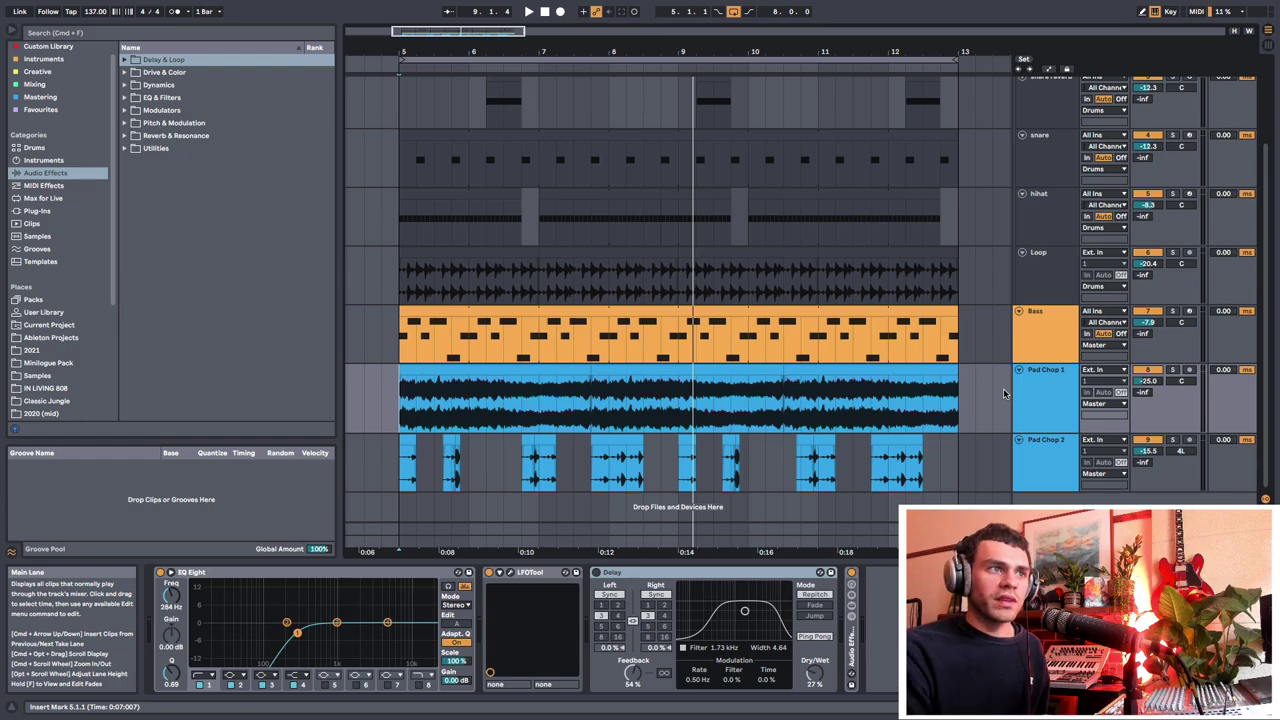
{"action": "scroll", "coordinate": [1004, 393], "scroll_direction": "left", "scroll_amount": 1}
{"action": "left_click", "coordinate": [407, 337]}
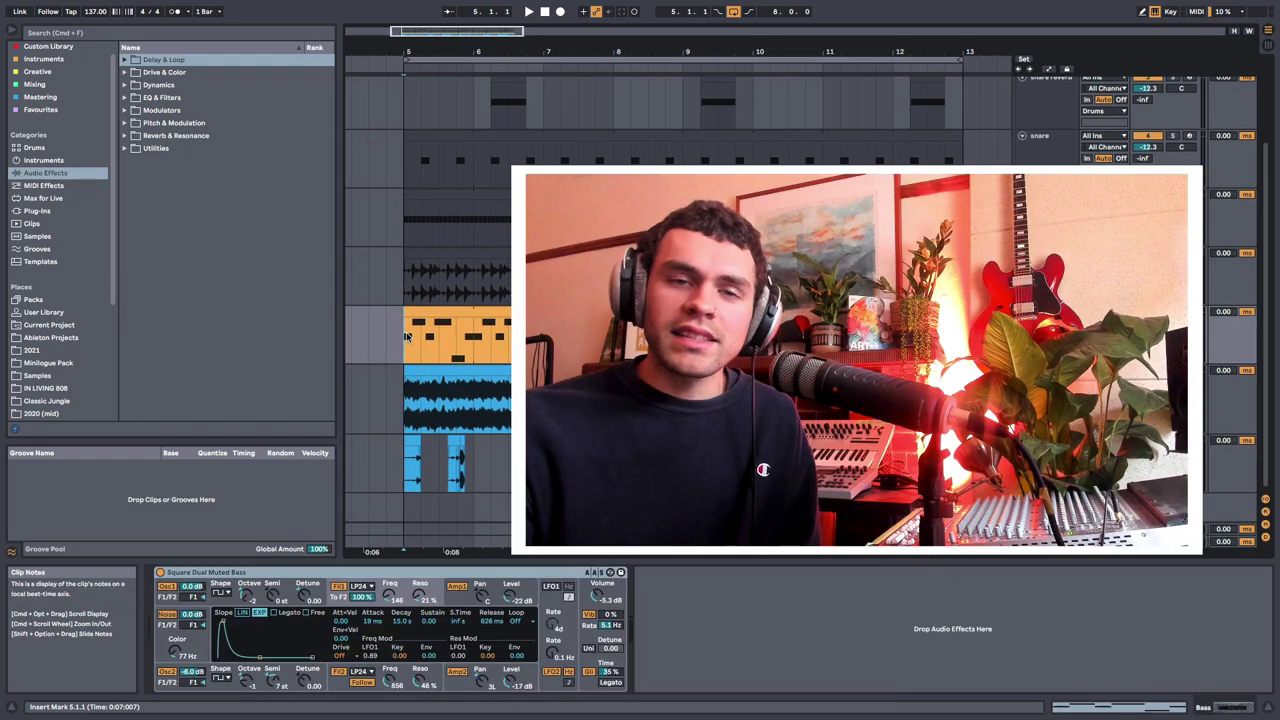